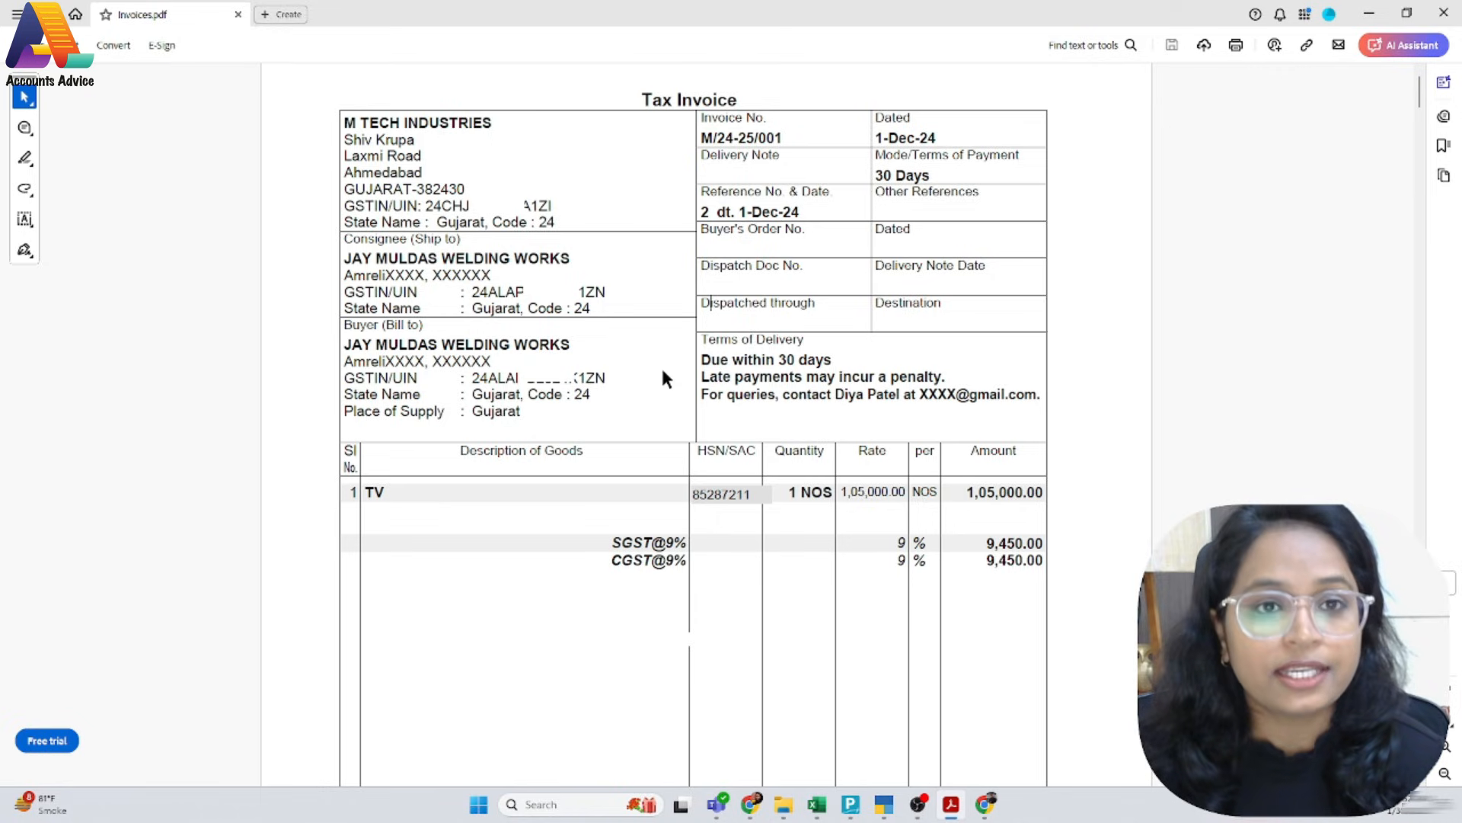
Copy the invoice number M/24-25/001 from the PDF tax invoice and return to TallyPrime
key("alt+Tab")
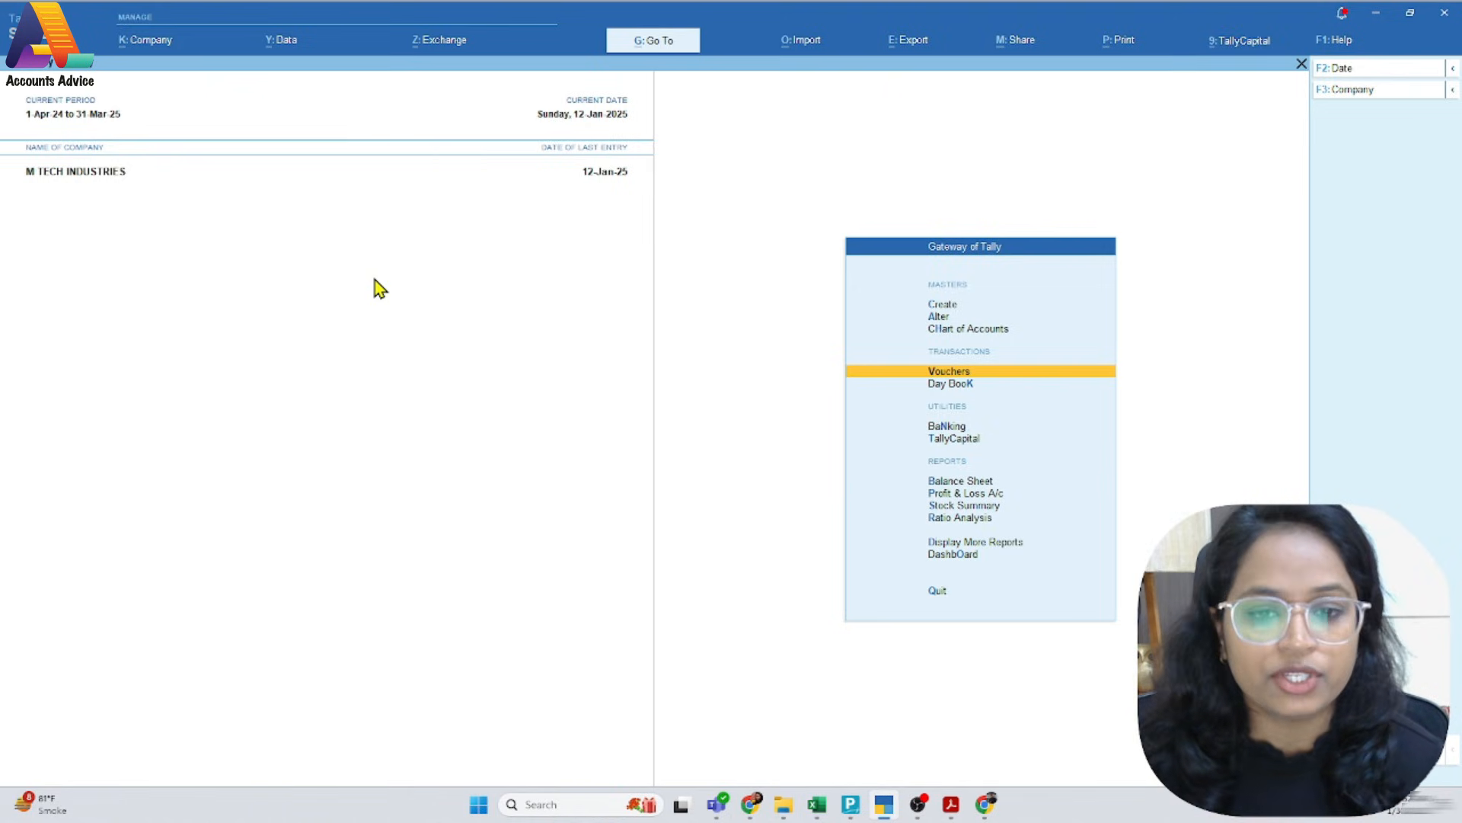
key("alt+Tab")
left_click_drag(706, 134, 796, 137)
key("alt+Tab")
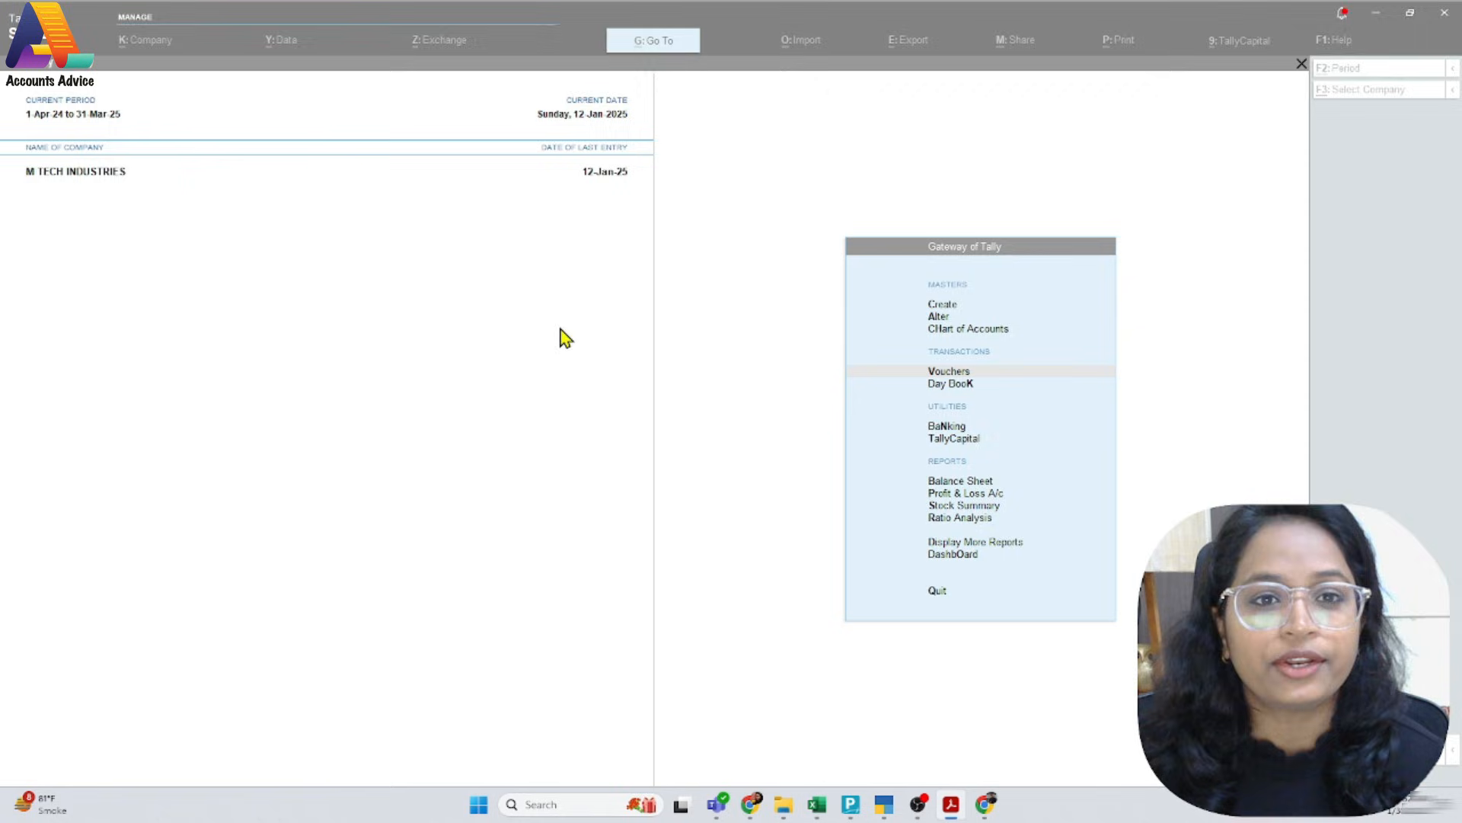
key("Return")
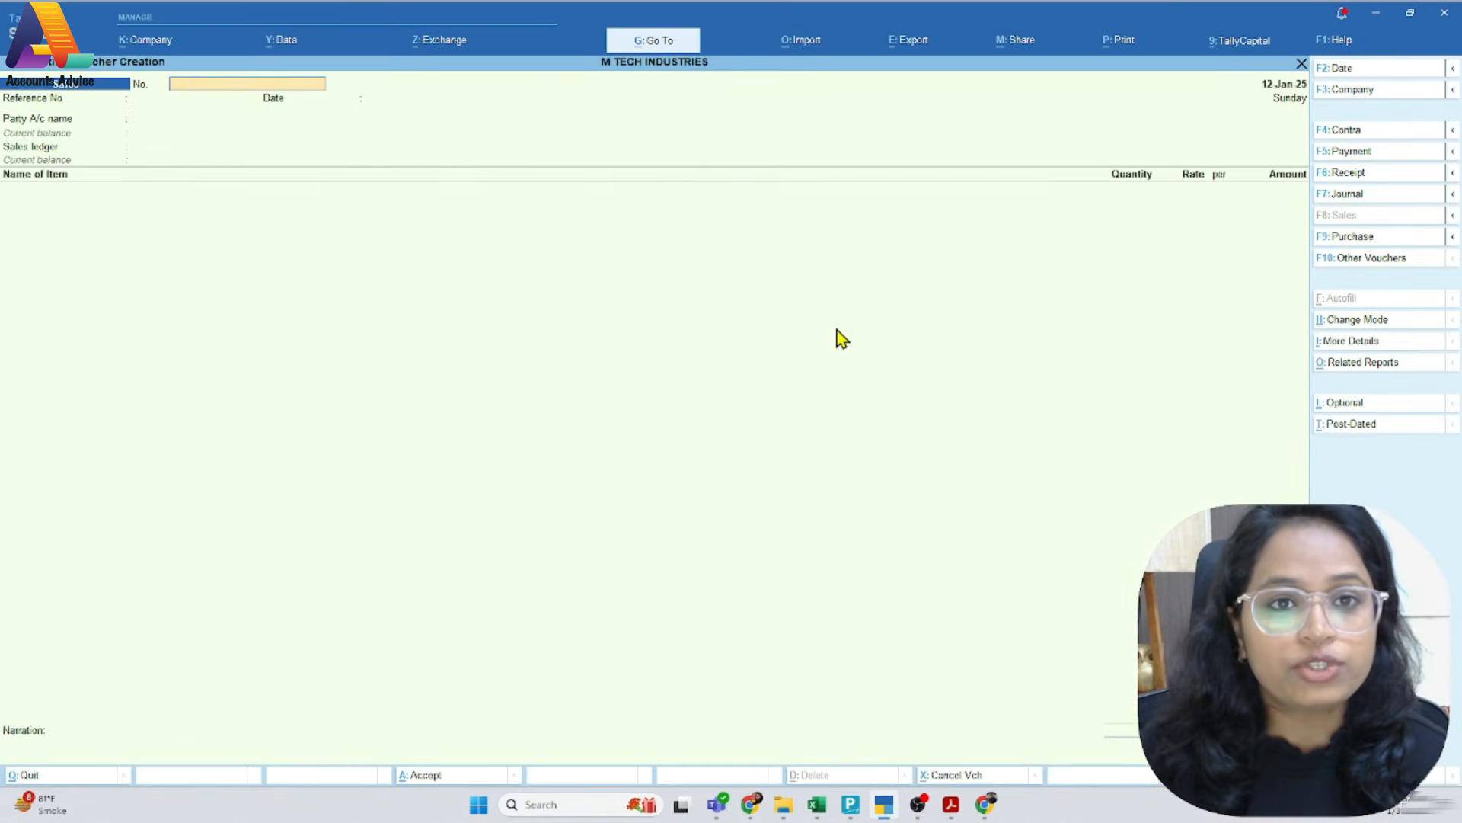
key("ctrl+alt+v")
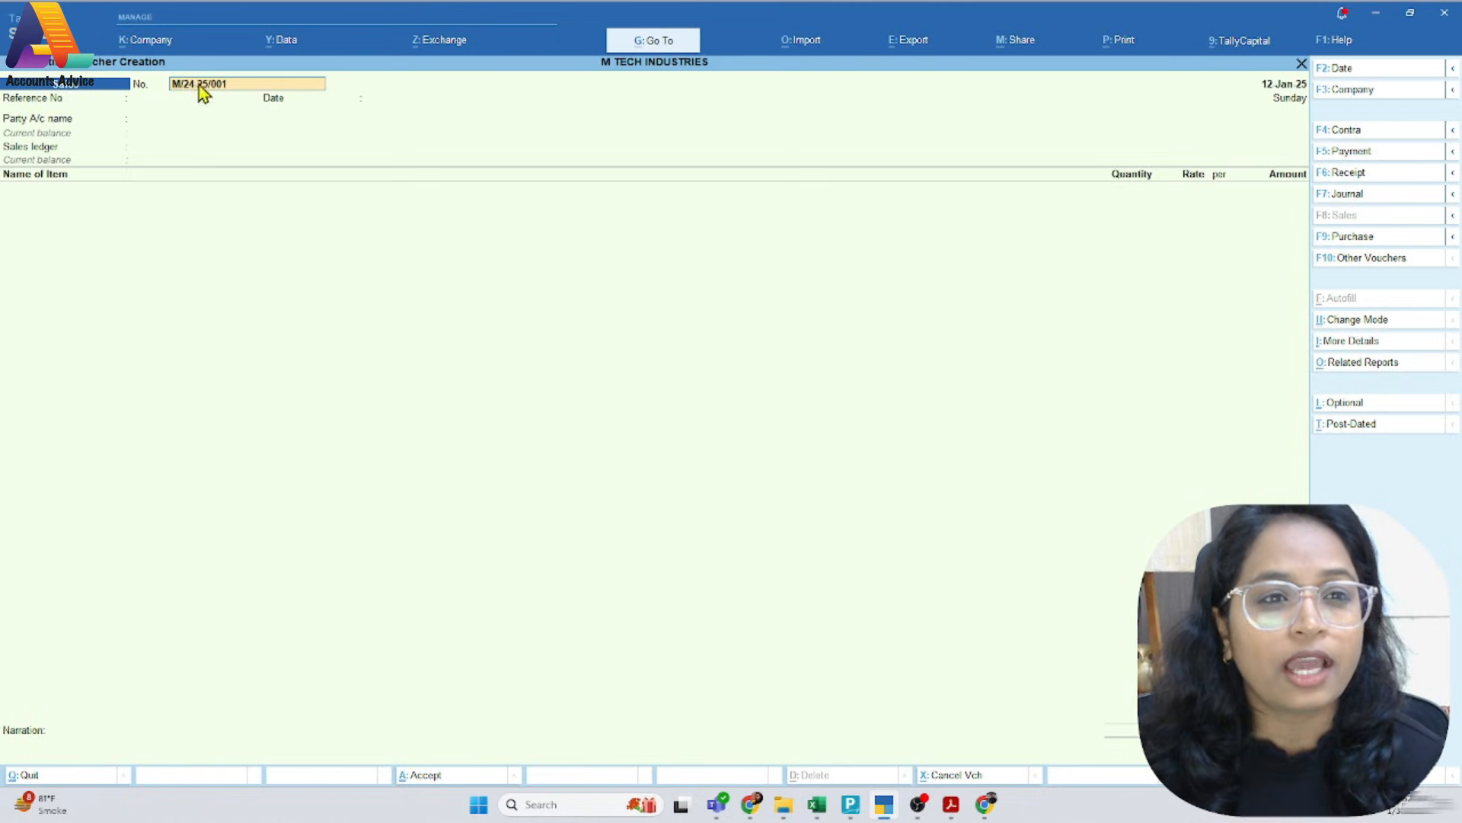
key("Escape")
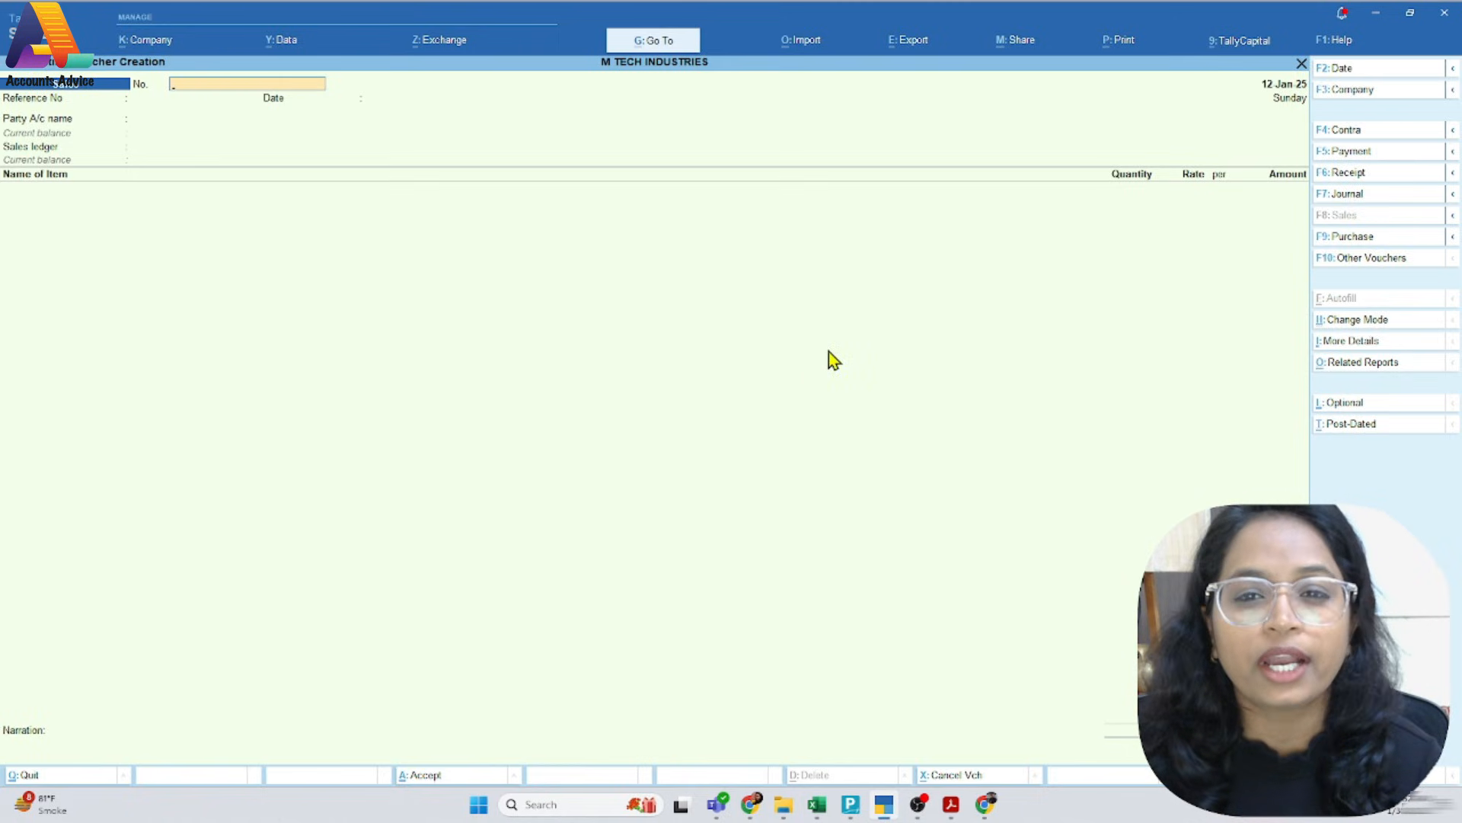
key("Escape")
Open the Sales voucher type for alteration from the voucher type masters
left_click(937, 317)
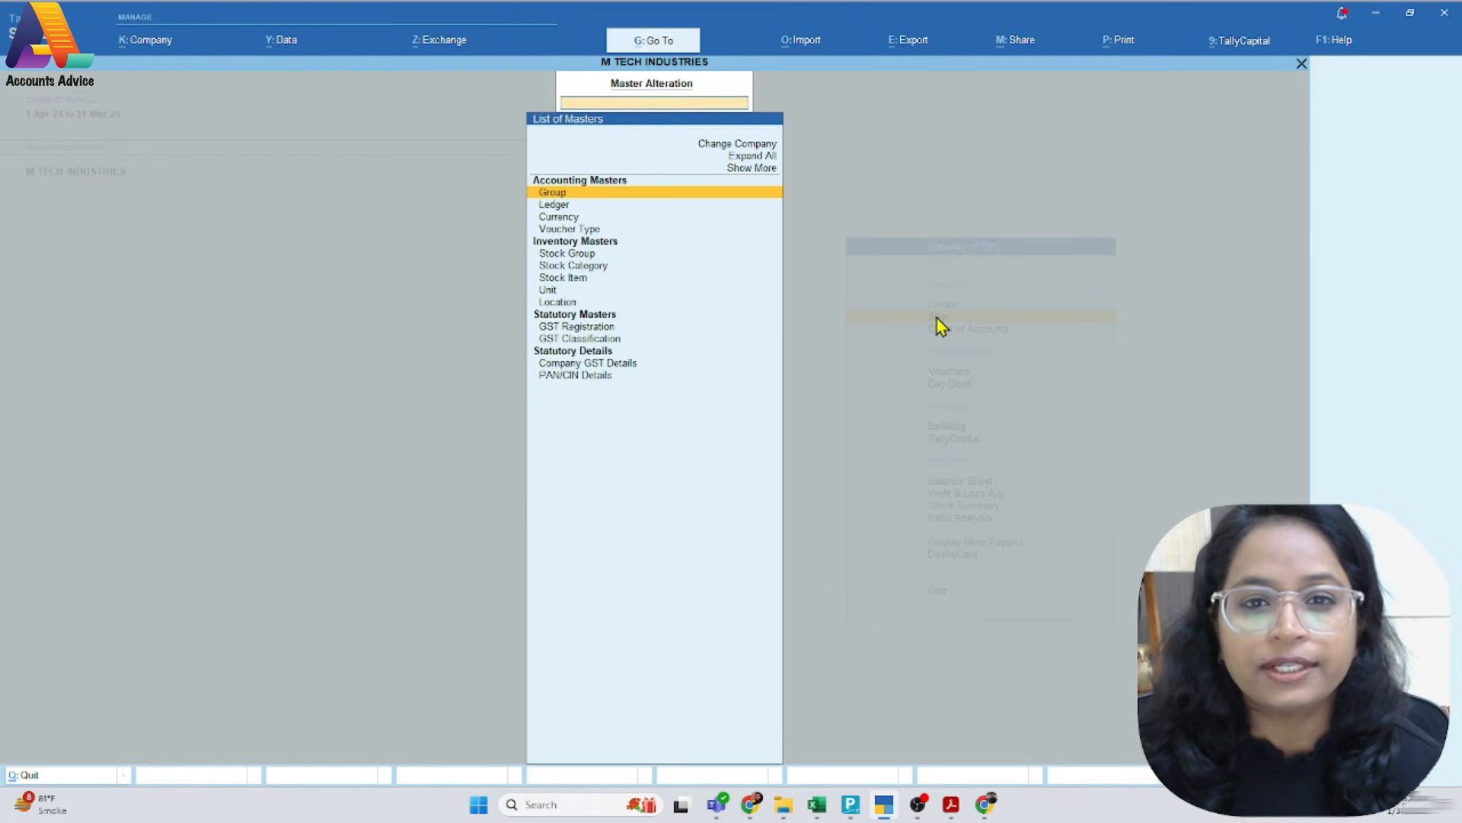
left_click(579, 230)
type("Sal")
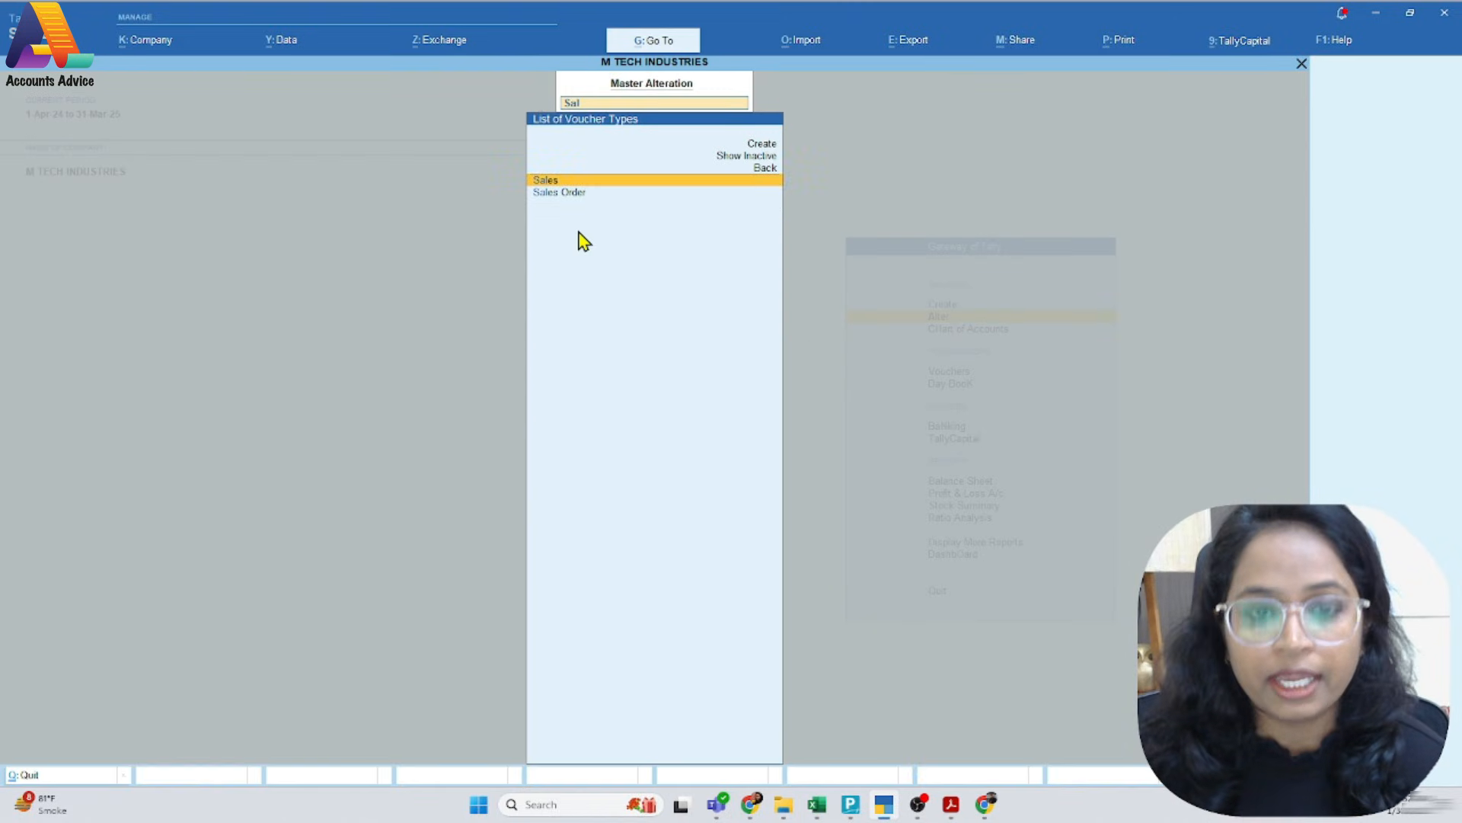
key("Return")
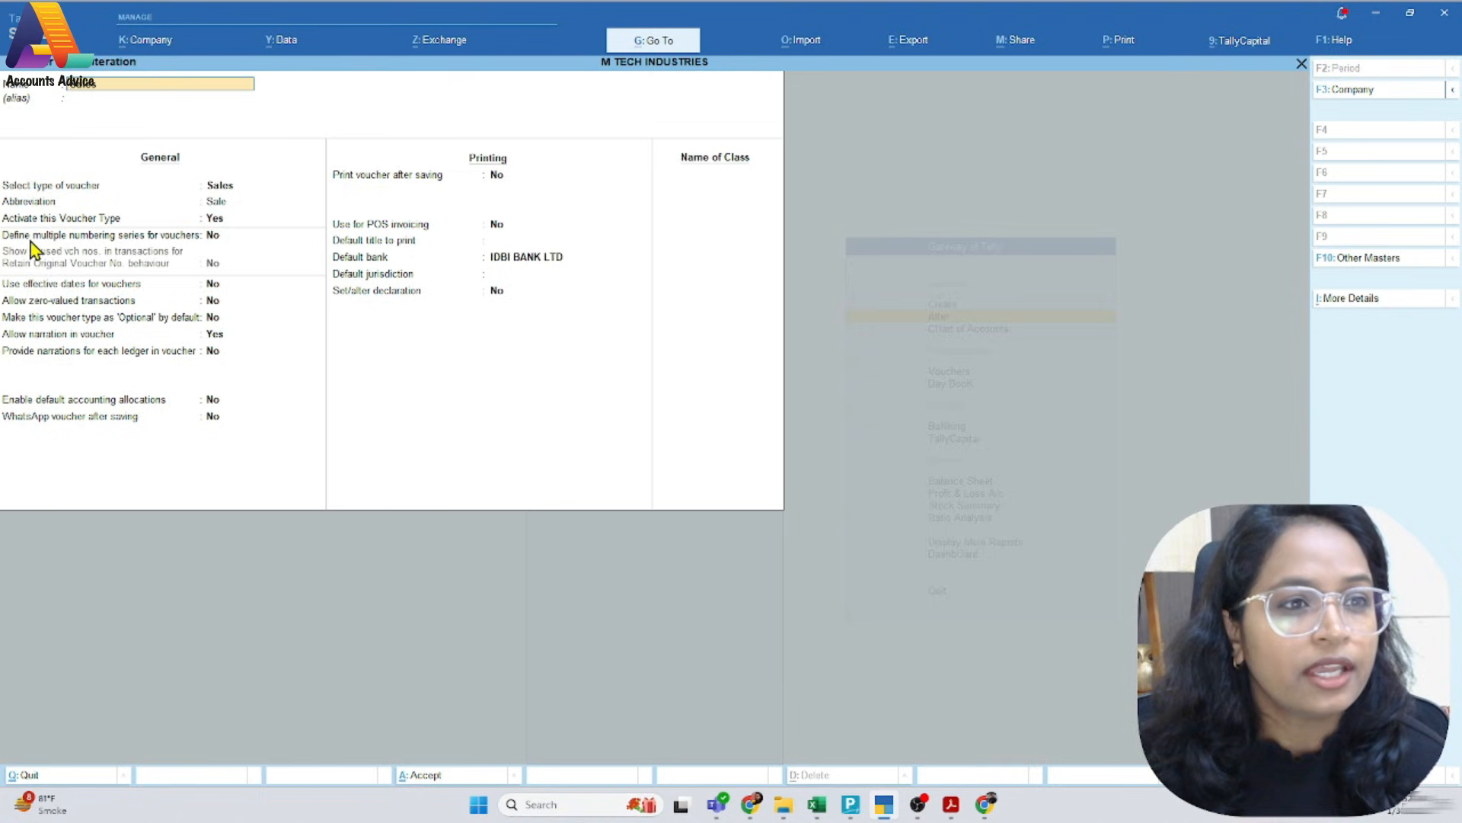
Try enabling multiple numbering series for the Sales voucher type with Manual numbering for the Default series, and quit without saving
left_click(208, 235)
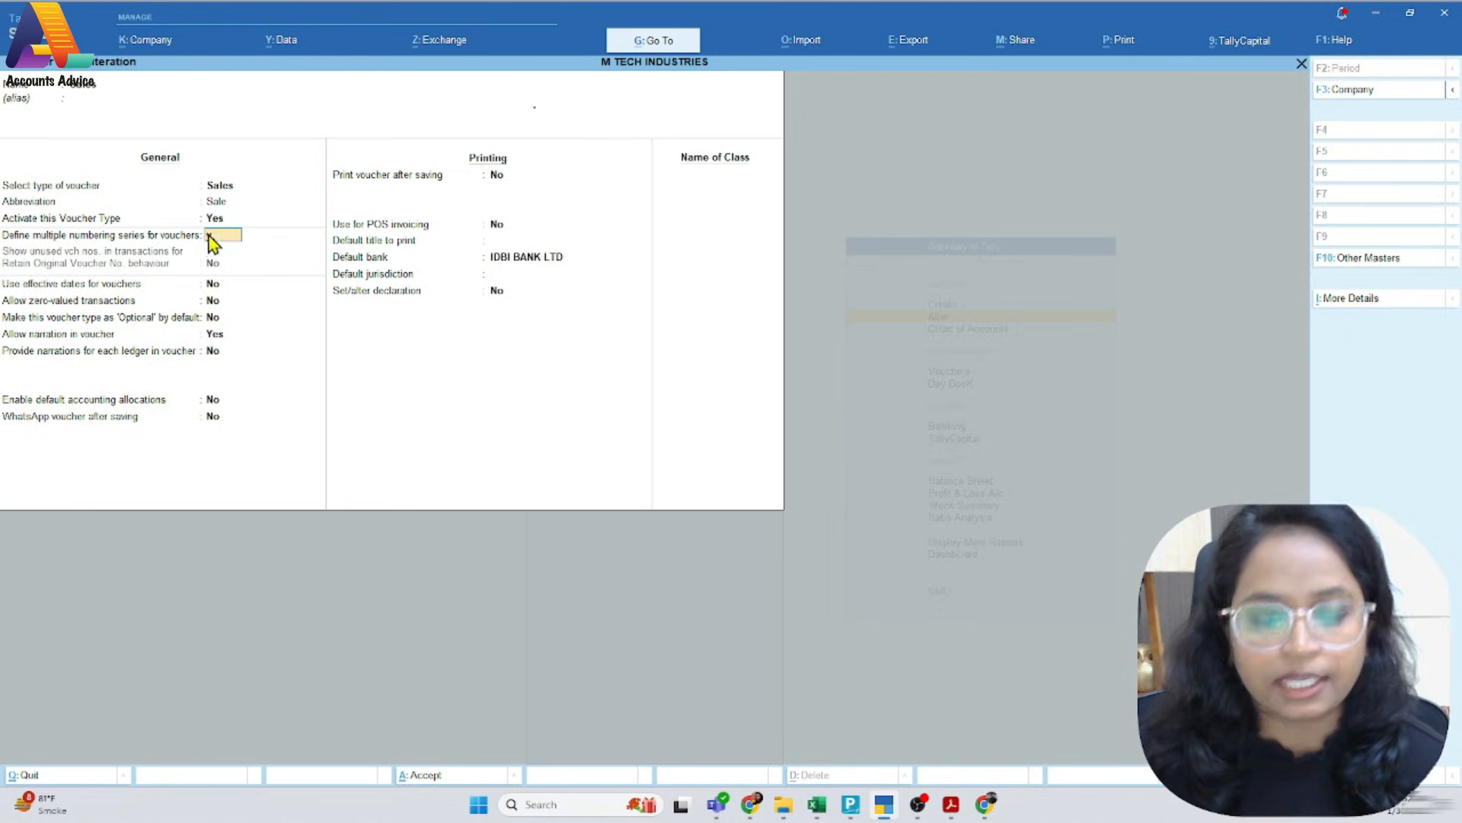
key("Return")
key("Return")
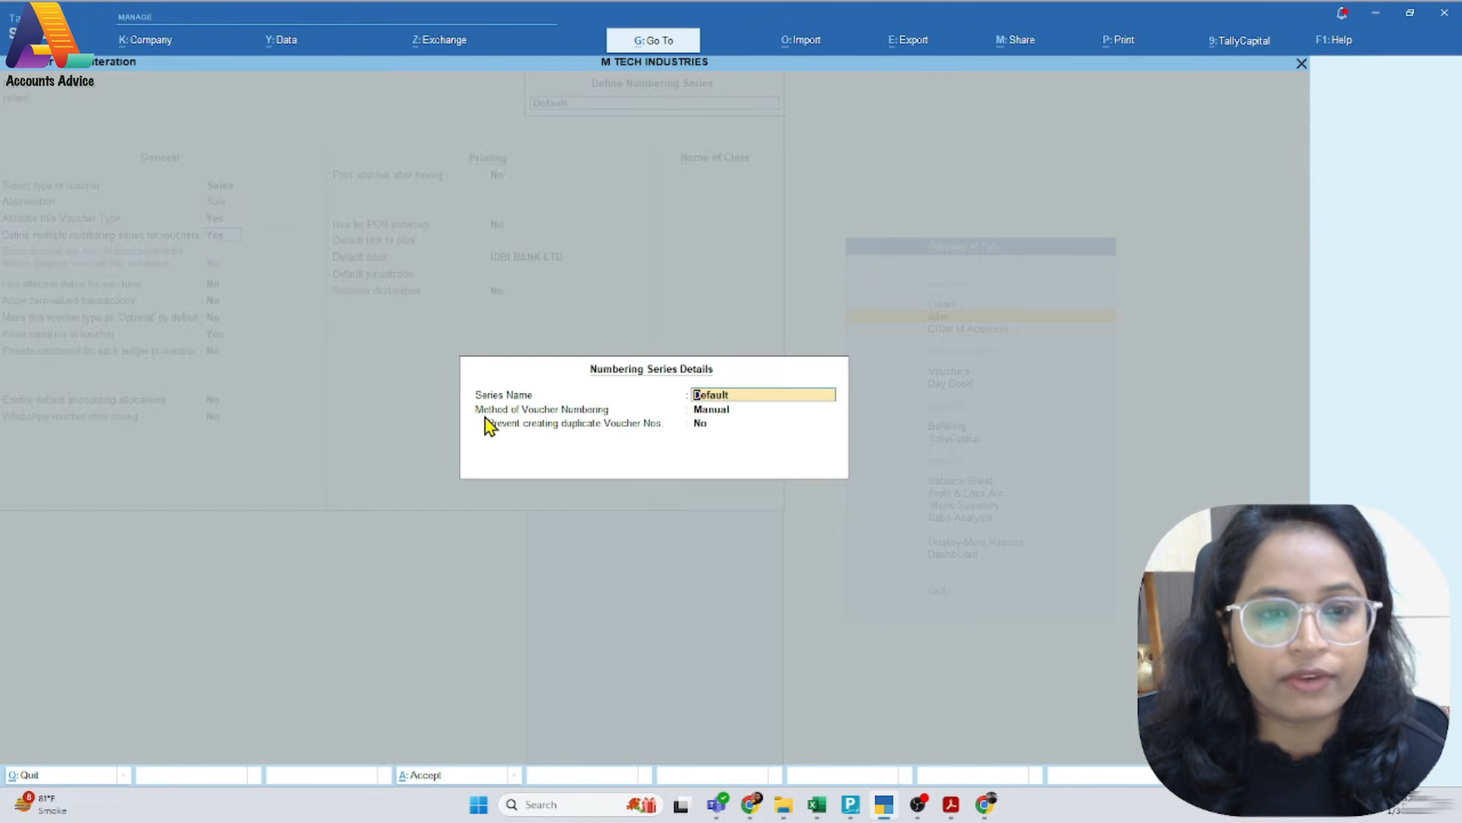
left_click(719, 412)
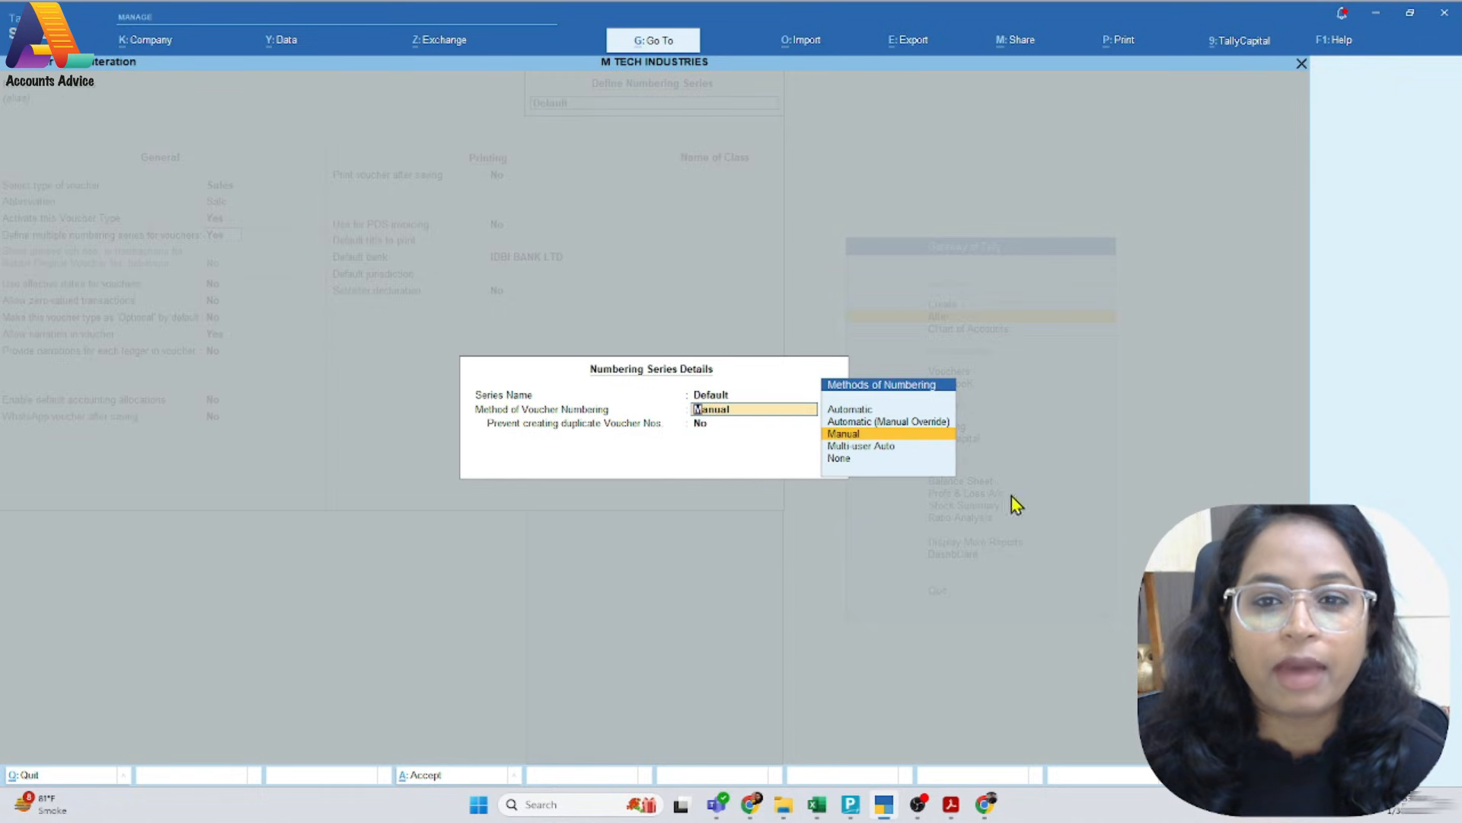
left_click(846, 437)
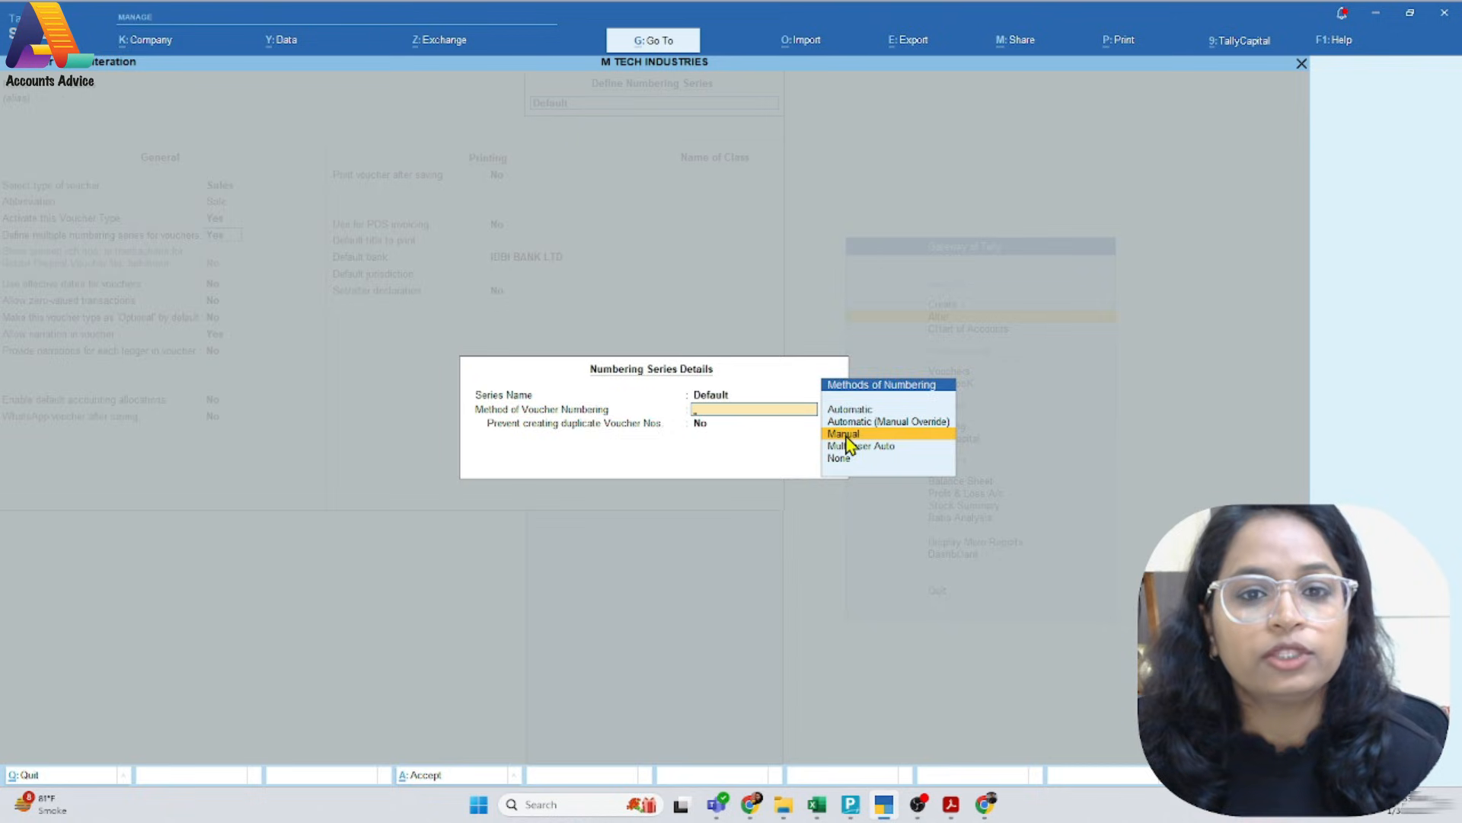
left_click(847, 440)
key("Escape")
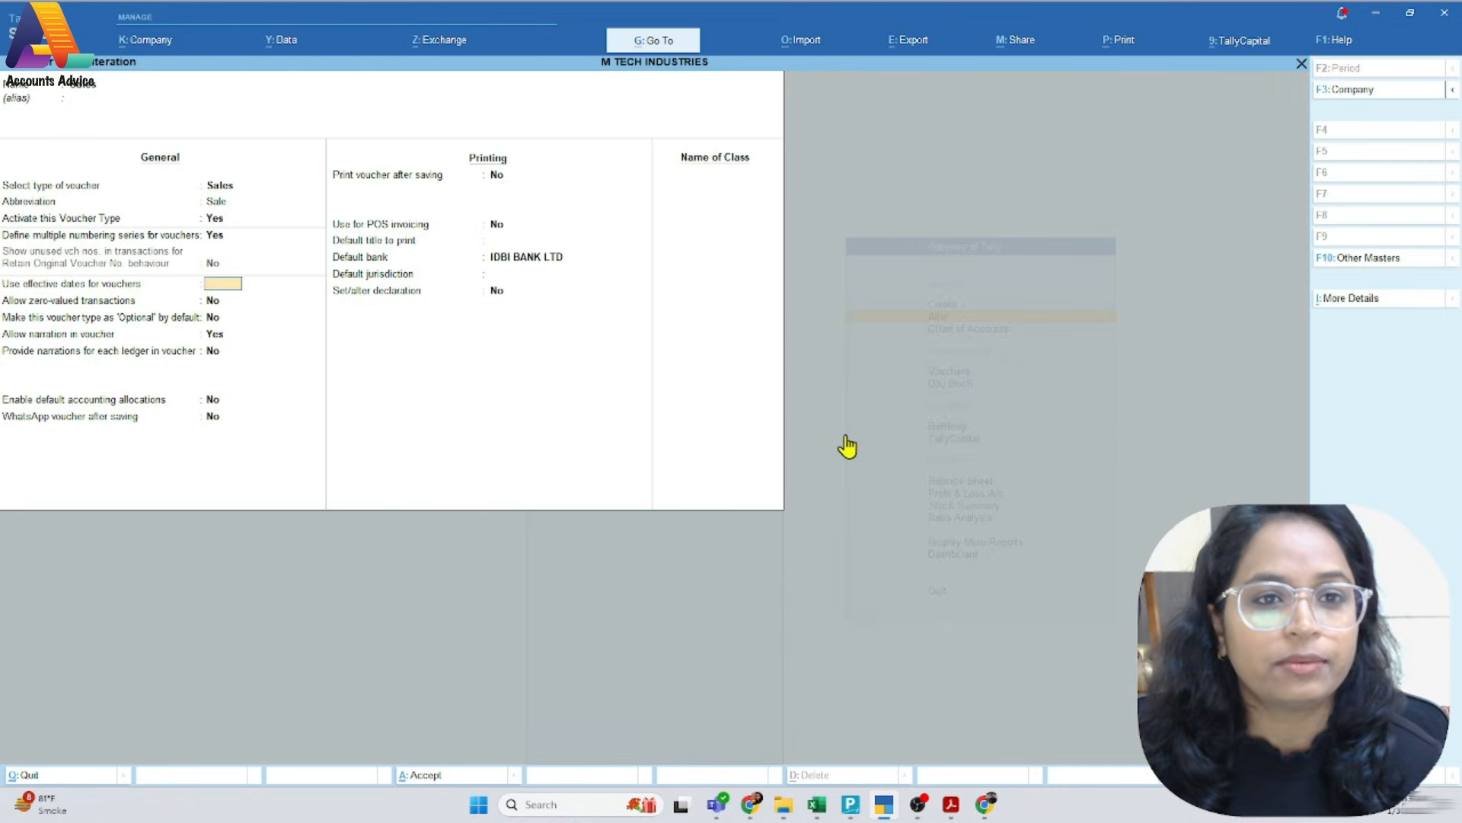
key("Escape")
key("y")
key("Escape")
key("Escape")
Start a sales voucher with number M/24-25/001 and set its voucher date to 1-Jan-25
key("v")
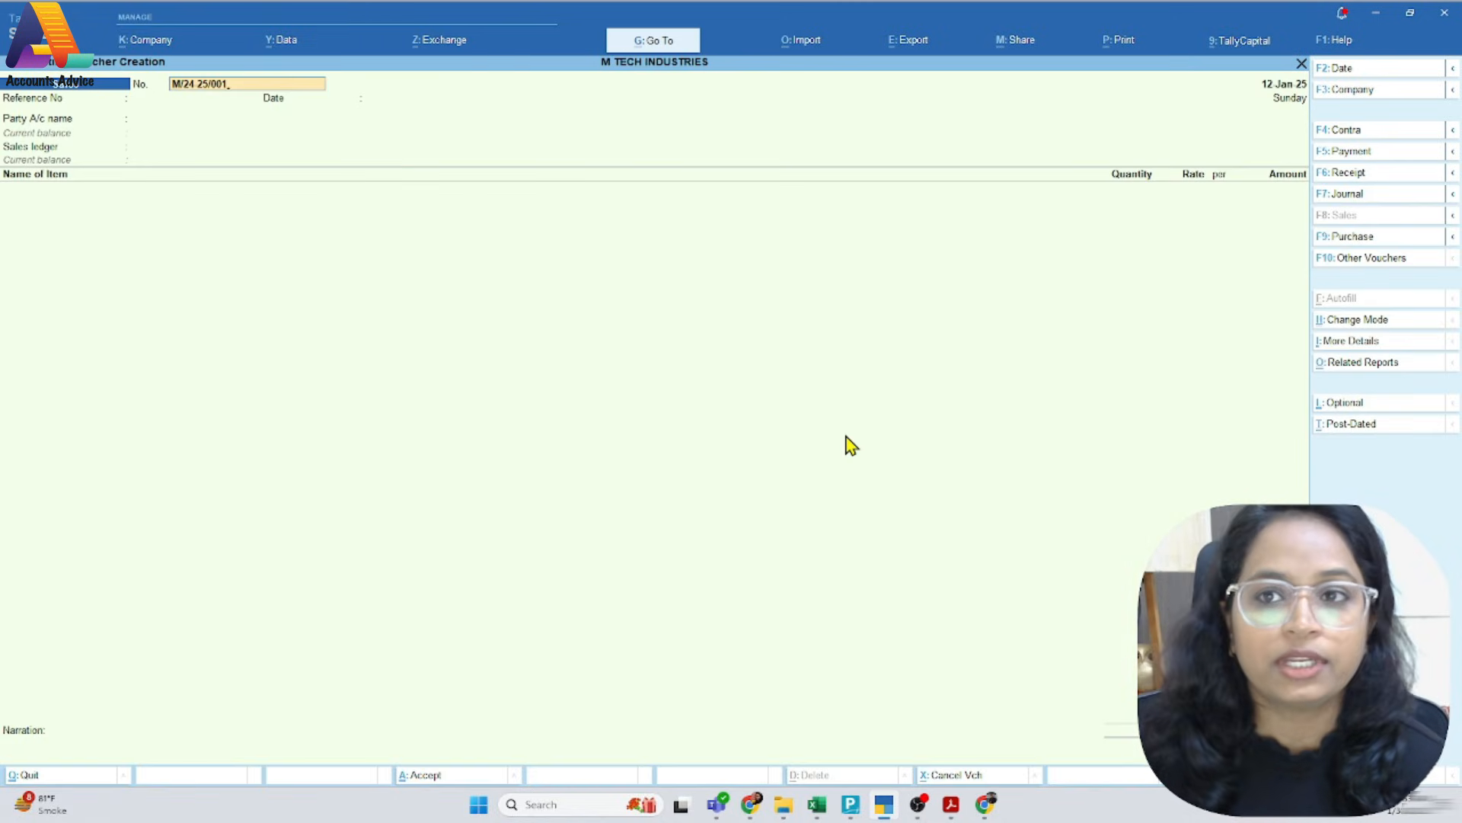
key("alt+Tab")
left_click(849, 135)
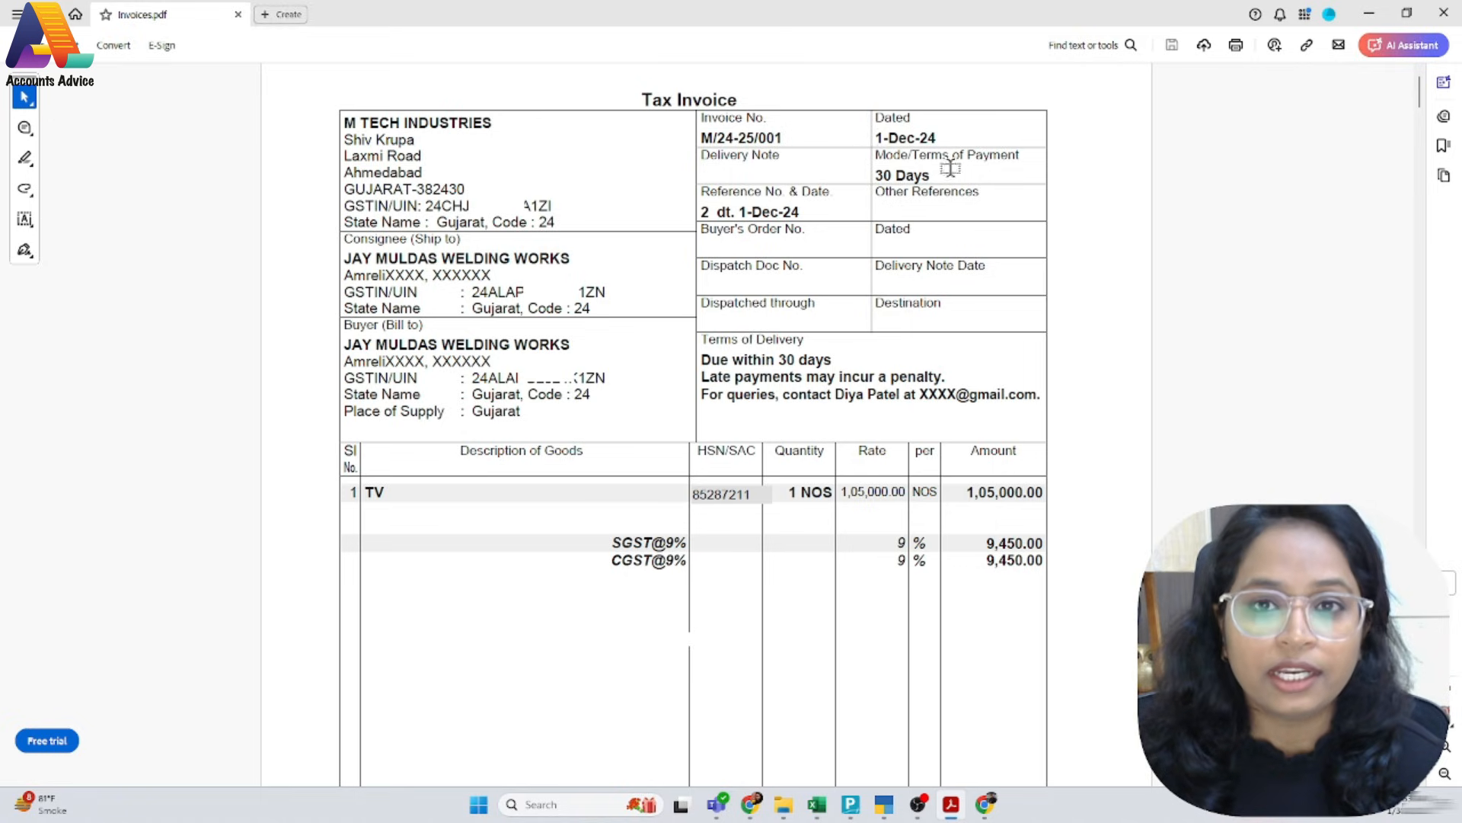
key("alt+Tab")
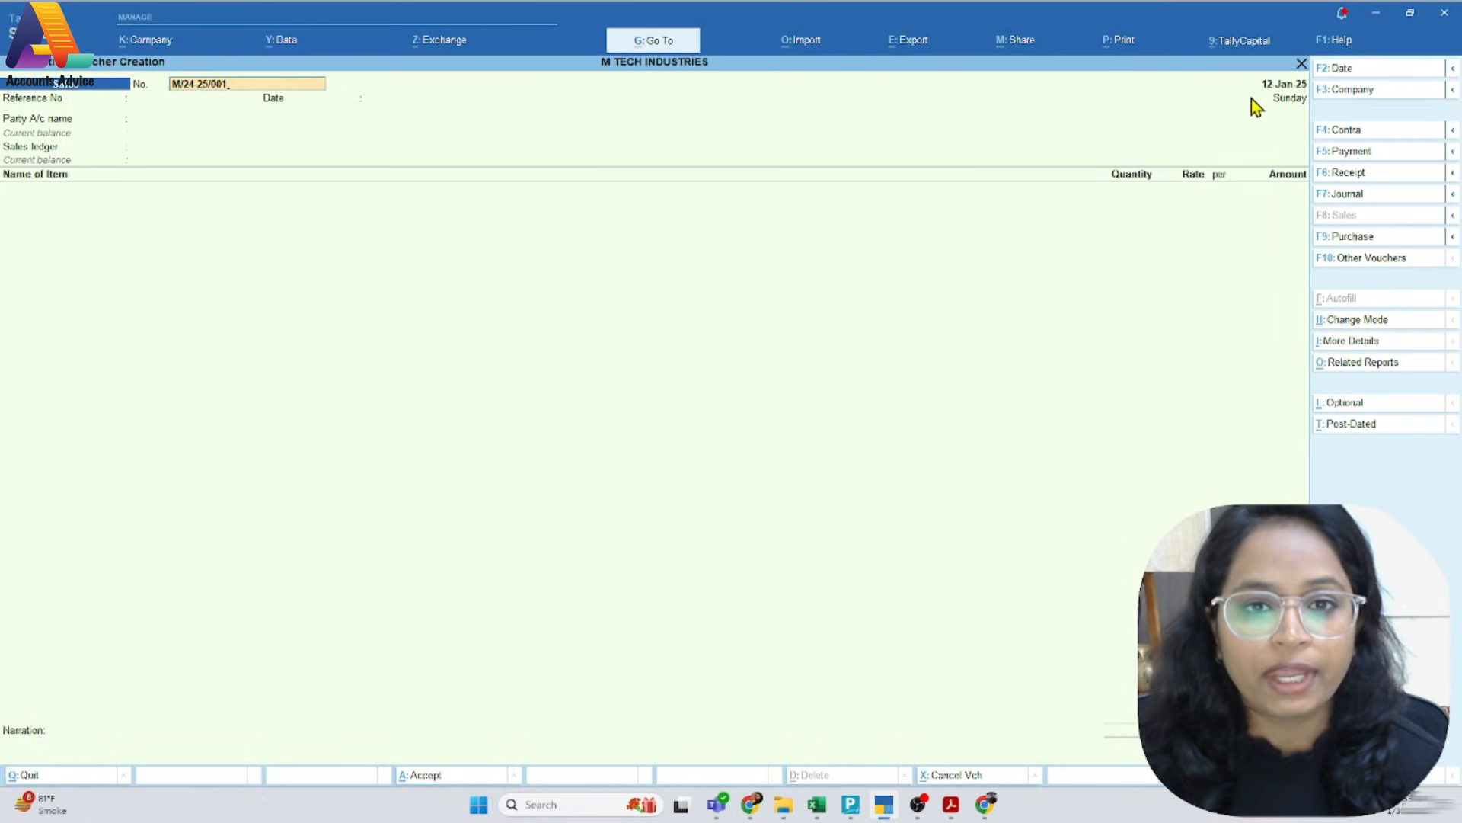
key("F2")
type("1.1.25")
key("Return")
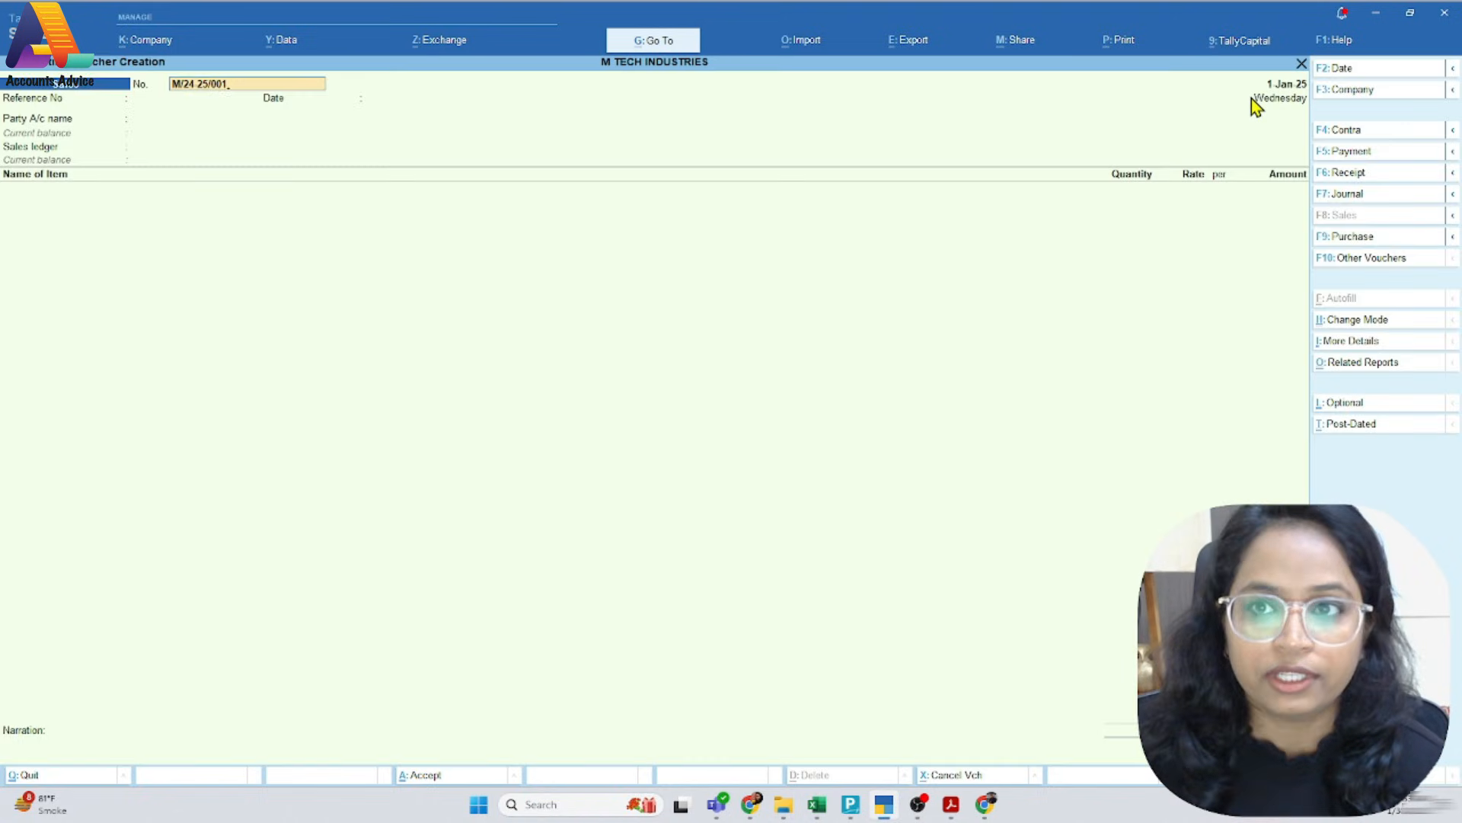
Leave the reference number blank, set the reference date to 1-Jan-25, and choose JAY MULDAS WELDING WORKS as the party account
key("Return")
key("Return")
key("Return")
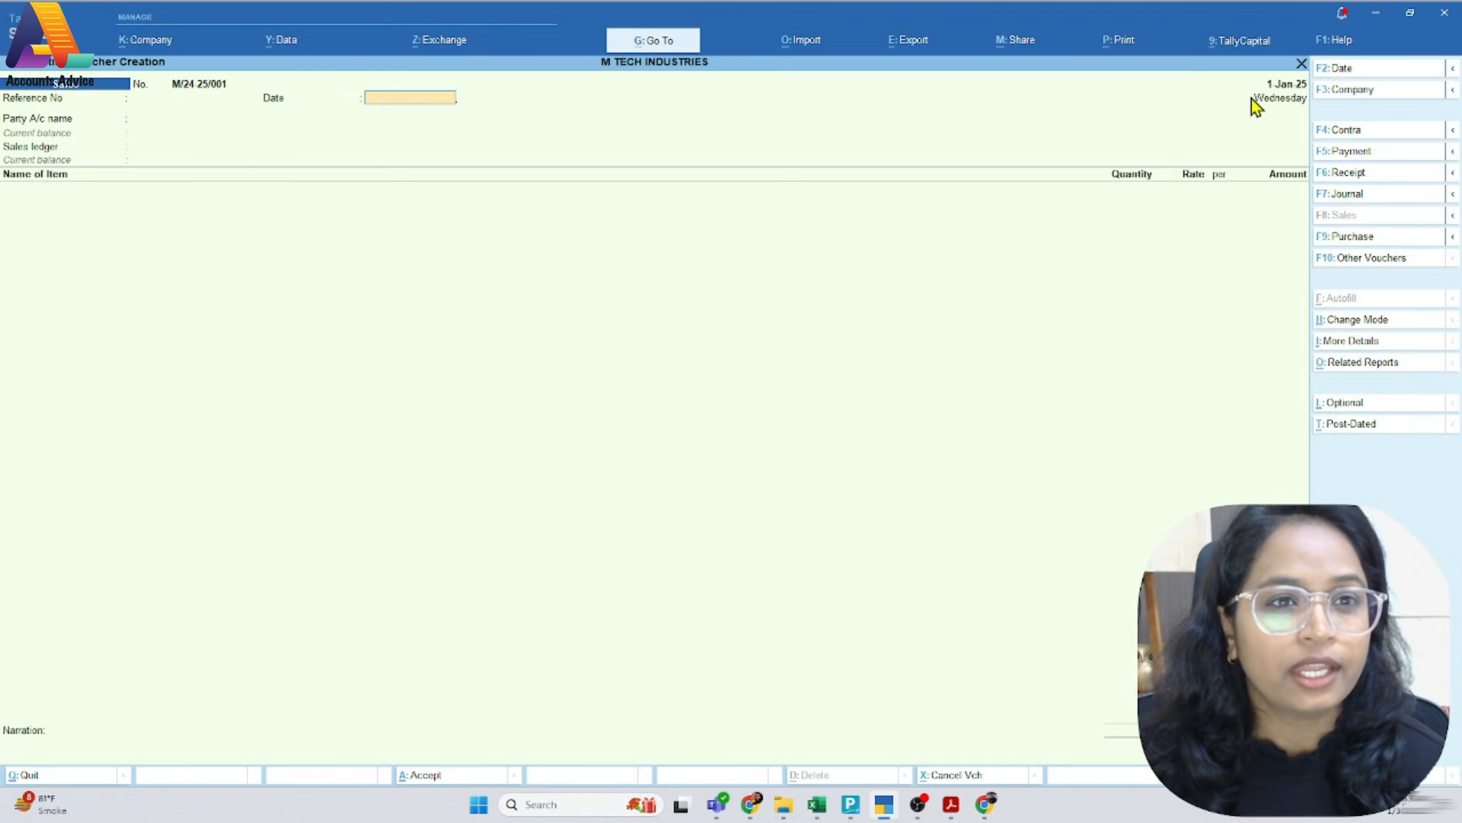
type("1.1")
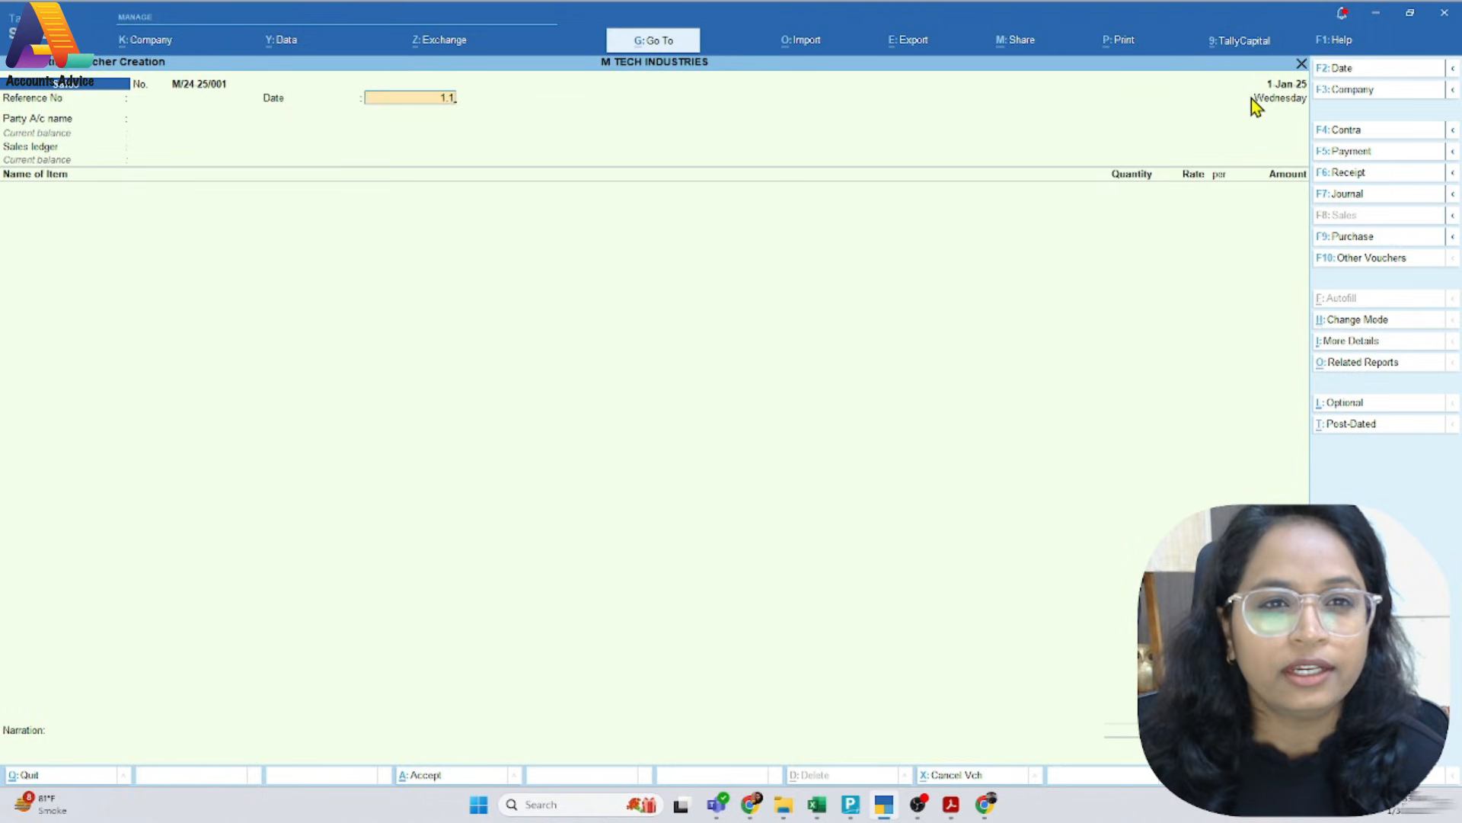
key("Return")
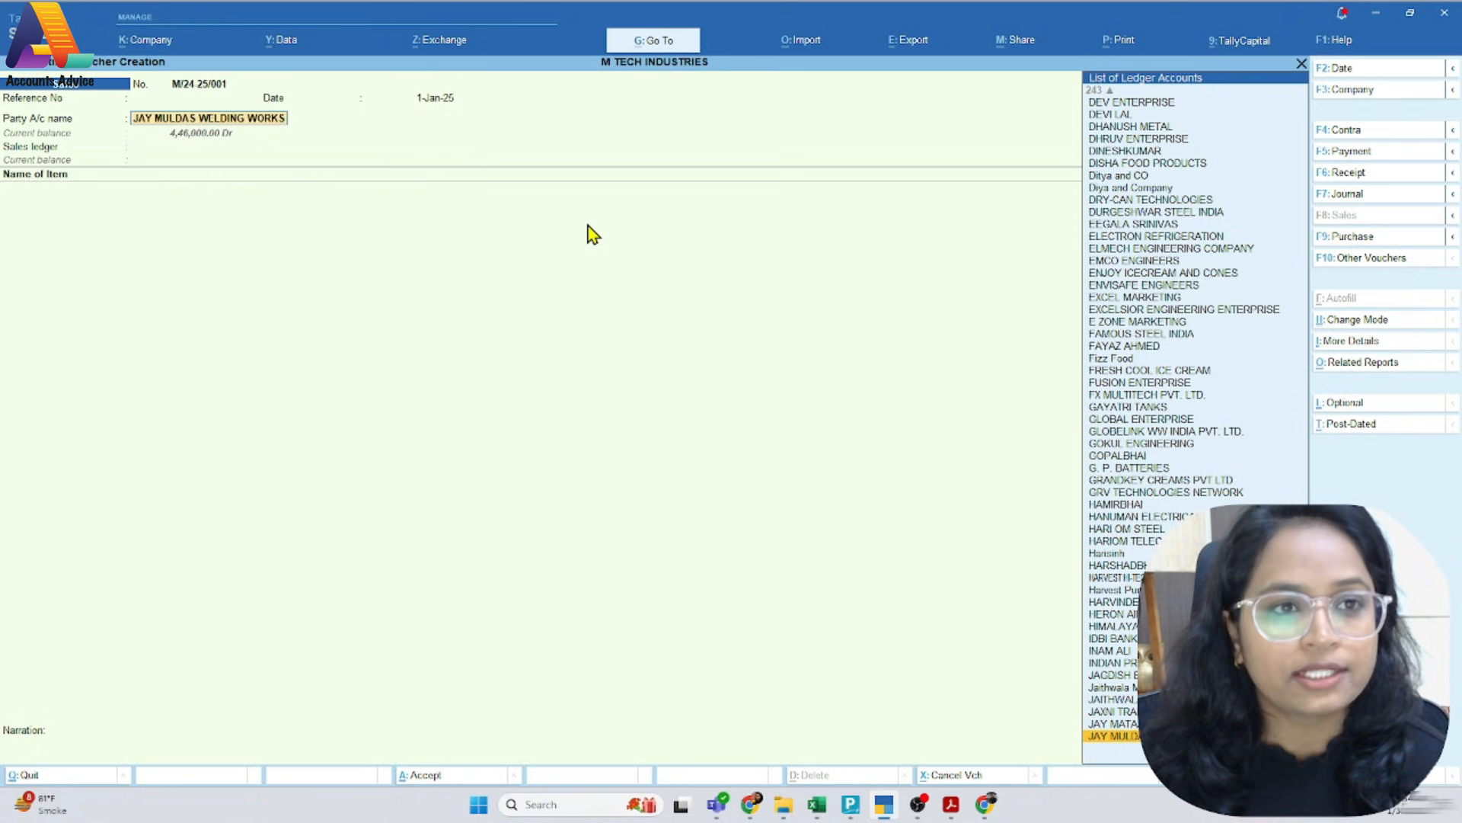
Open the party's ledger master and review its group, bill-by-bill balance and credit period settings
key("ctrl")
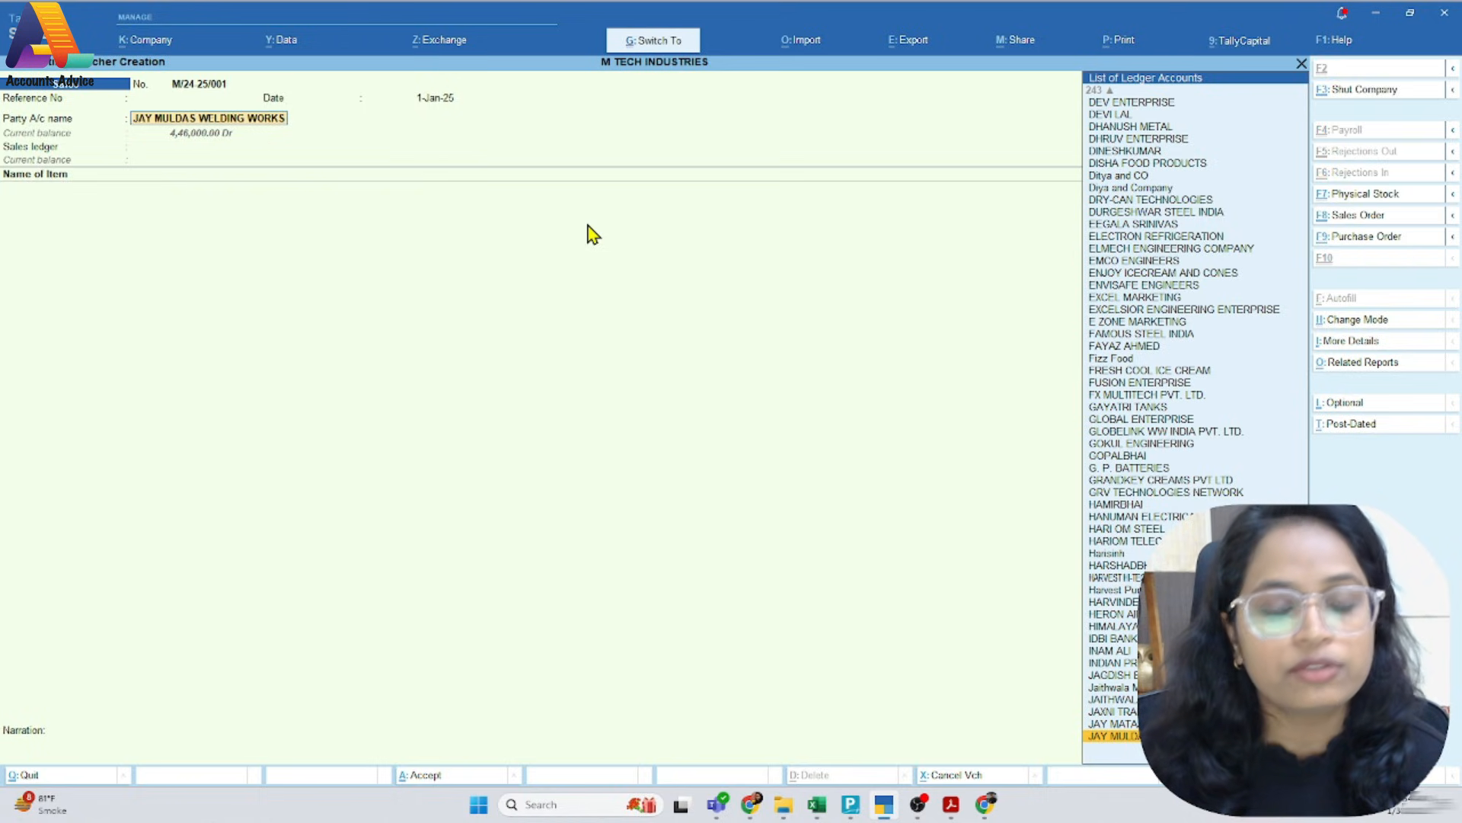
key("ctrl+Return")
key("Return")
key("Return")
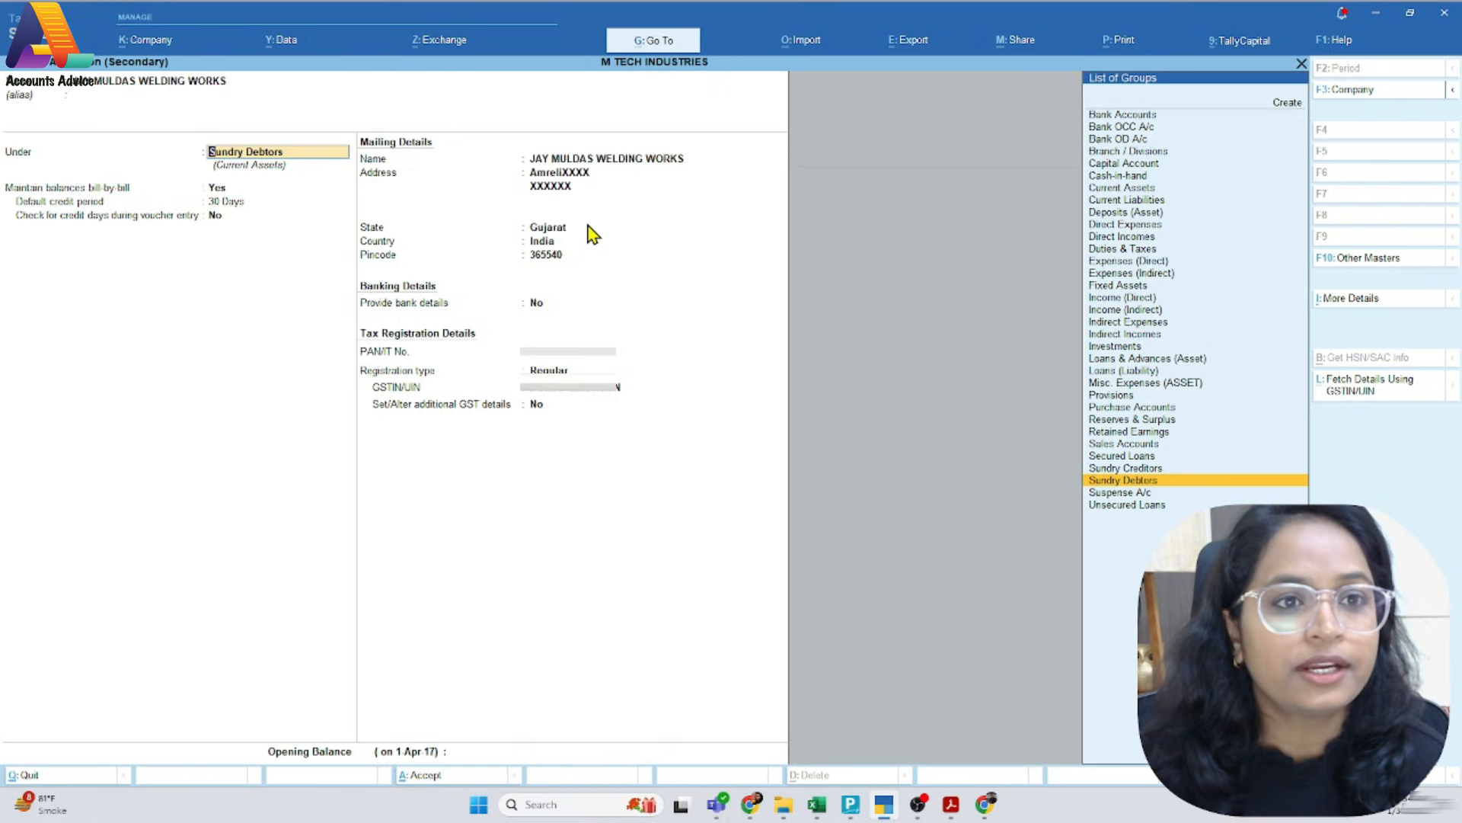
key("Return")
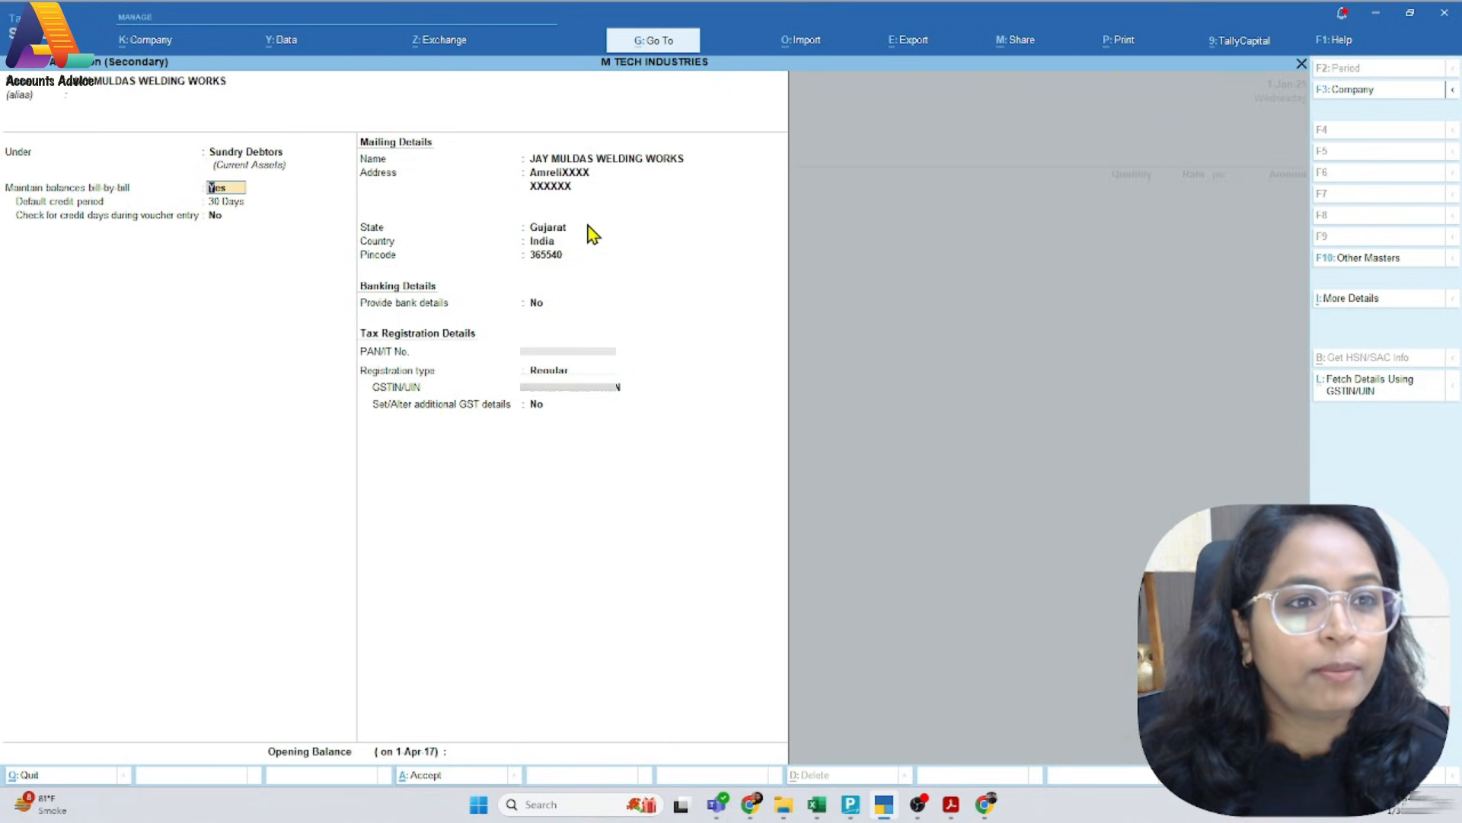
key("Return")
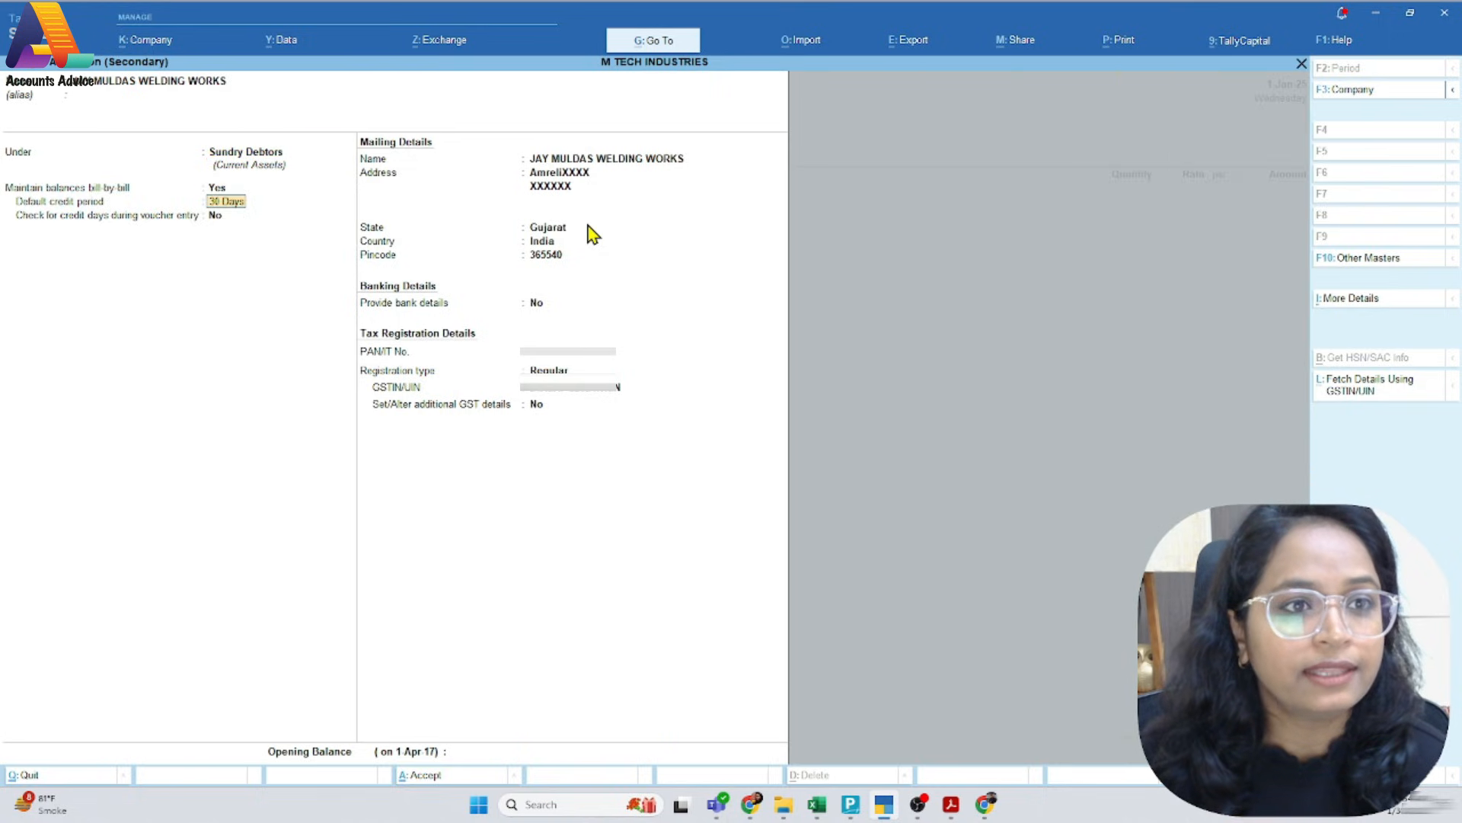
key("Return")
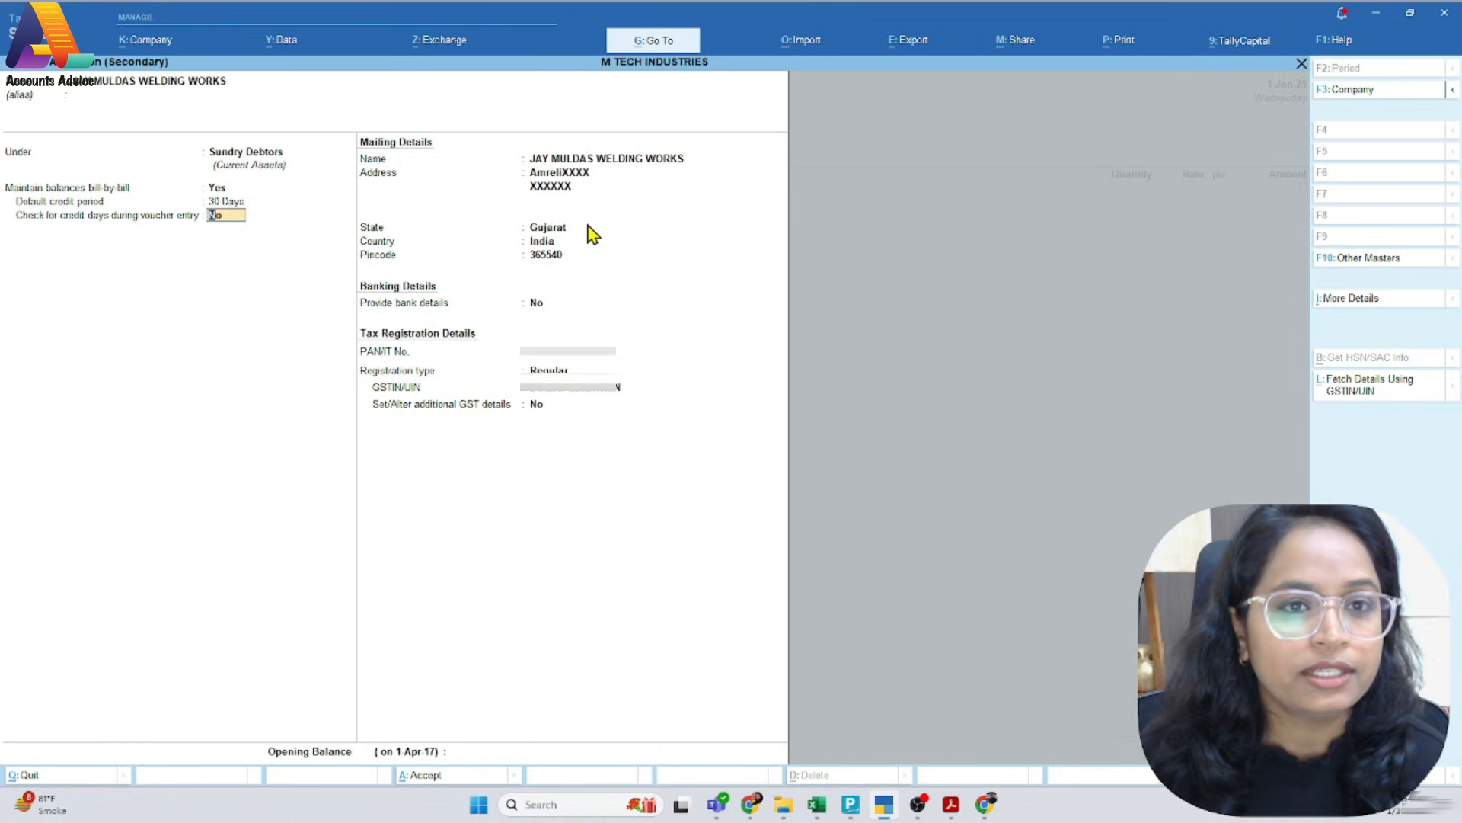
key("Return")
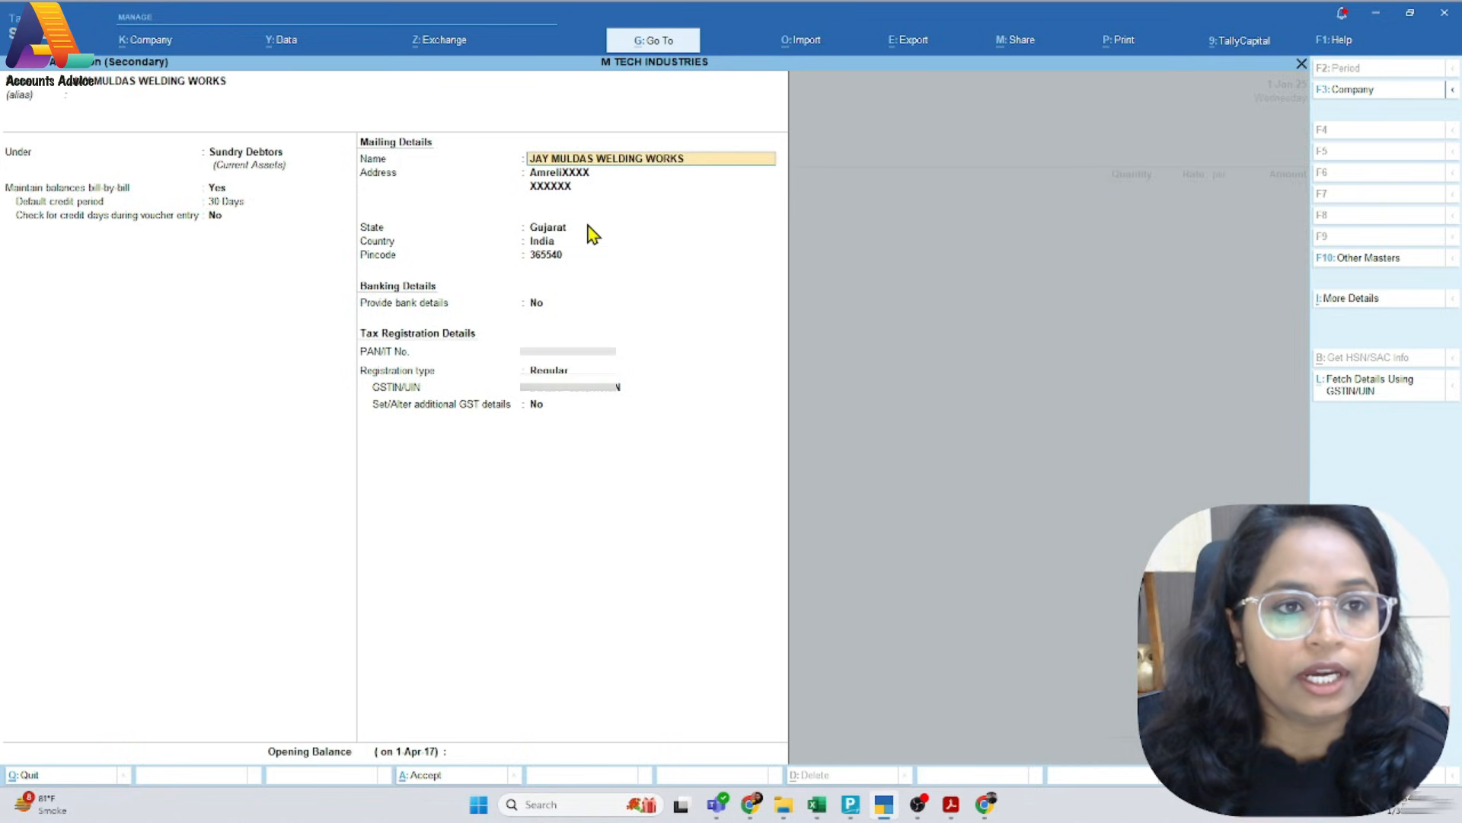
Review the ledger's mailing address, state, pincode, bank details and tax registration entries
key("Return")
key("Return")
key("Return")
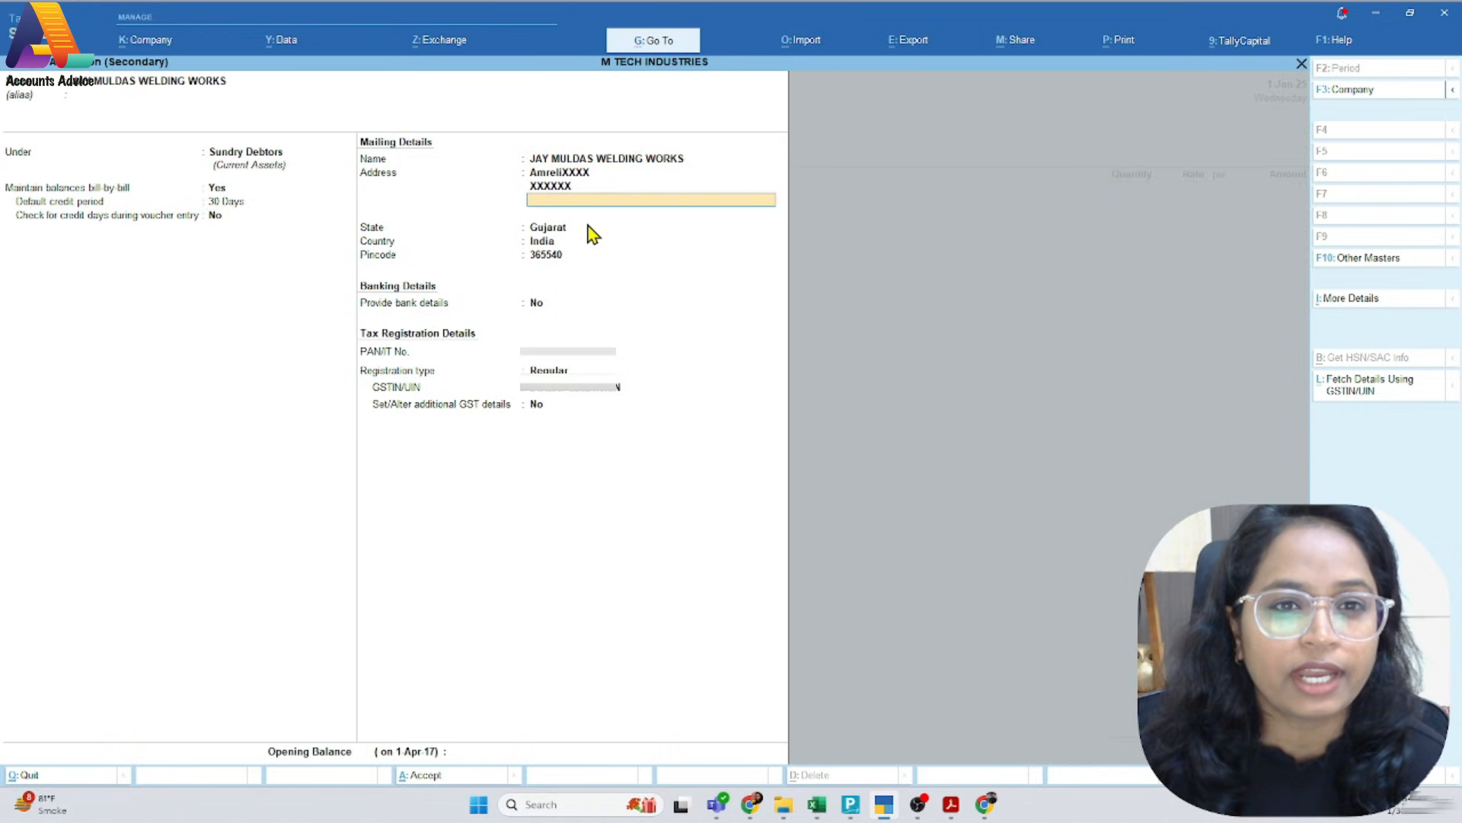
key("Return")
key("Return")
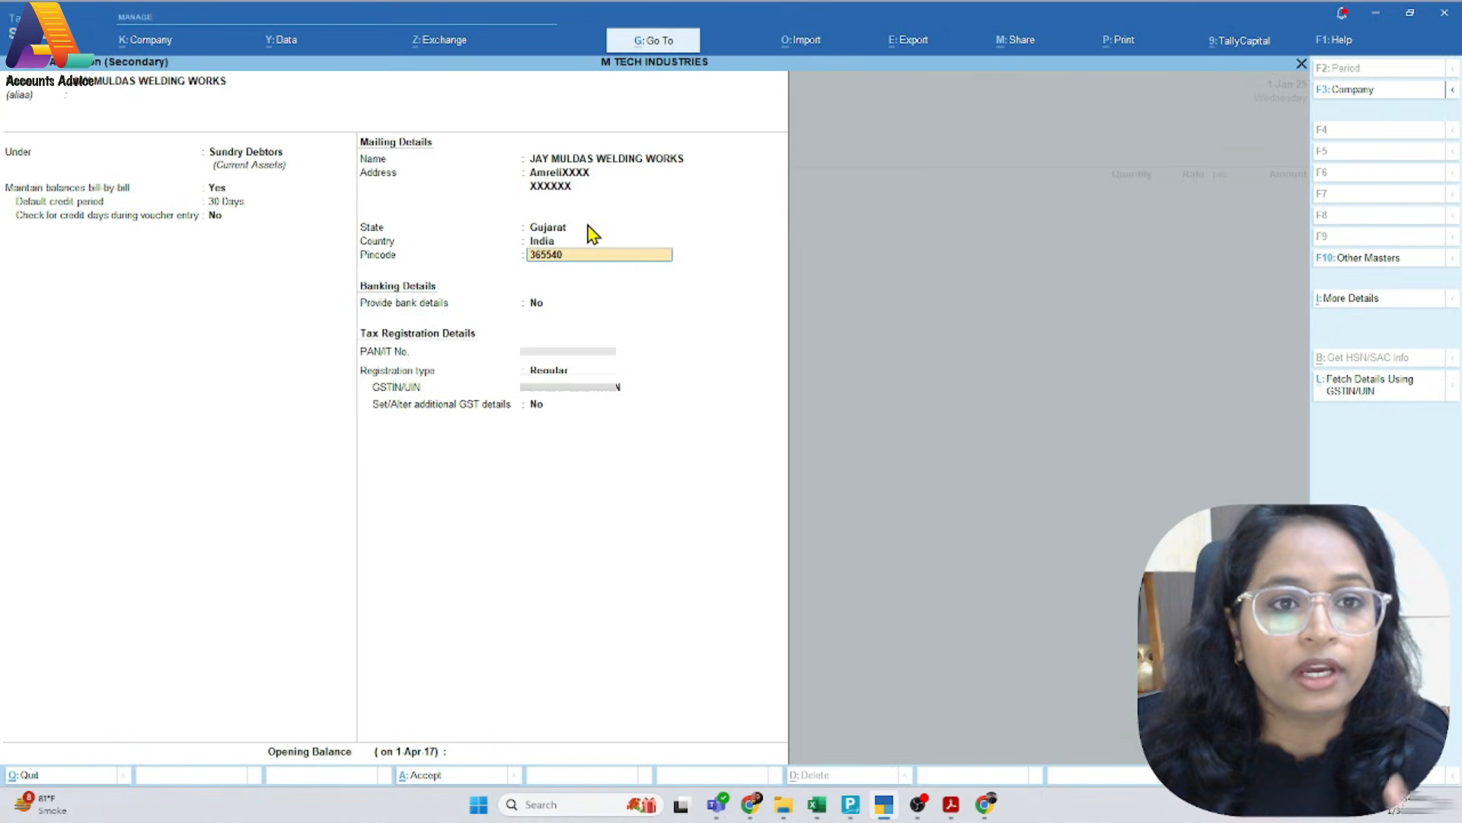
key("Return")
key("Return")
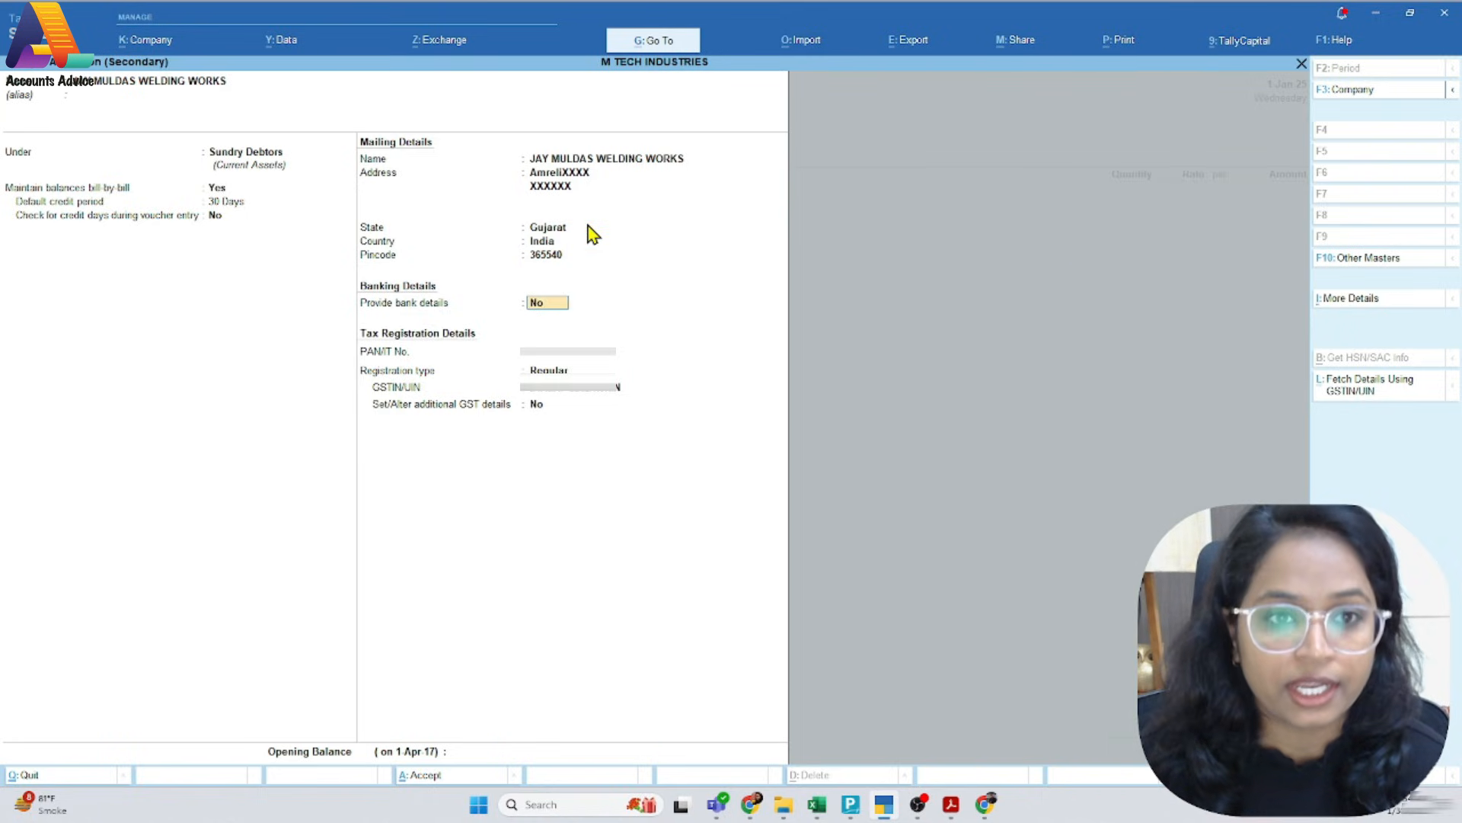
key("Return")
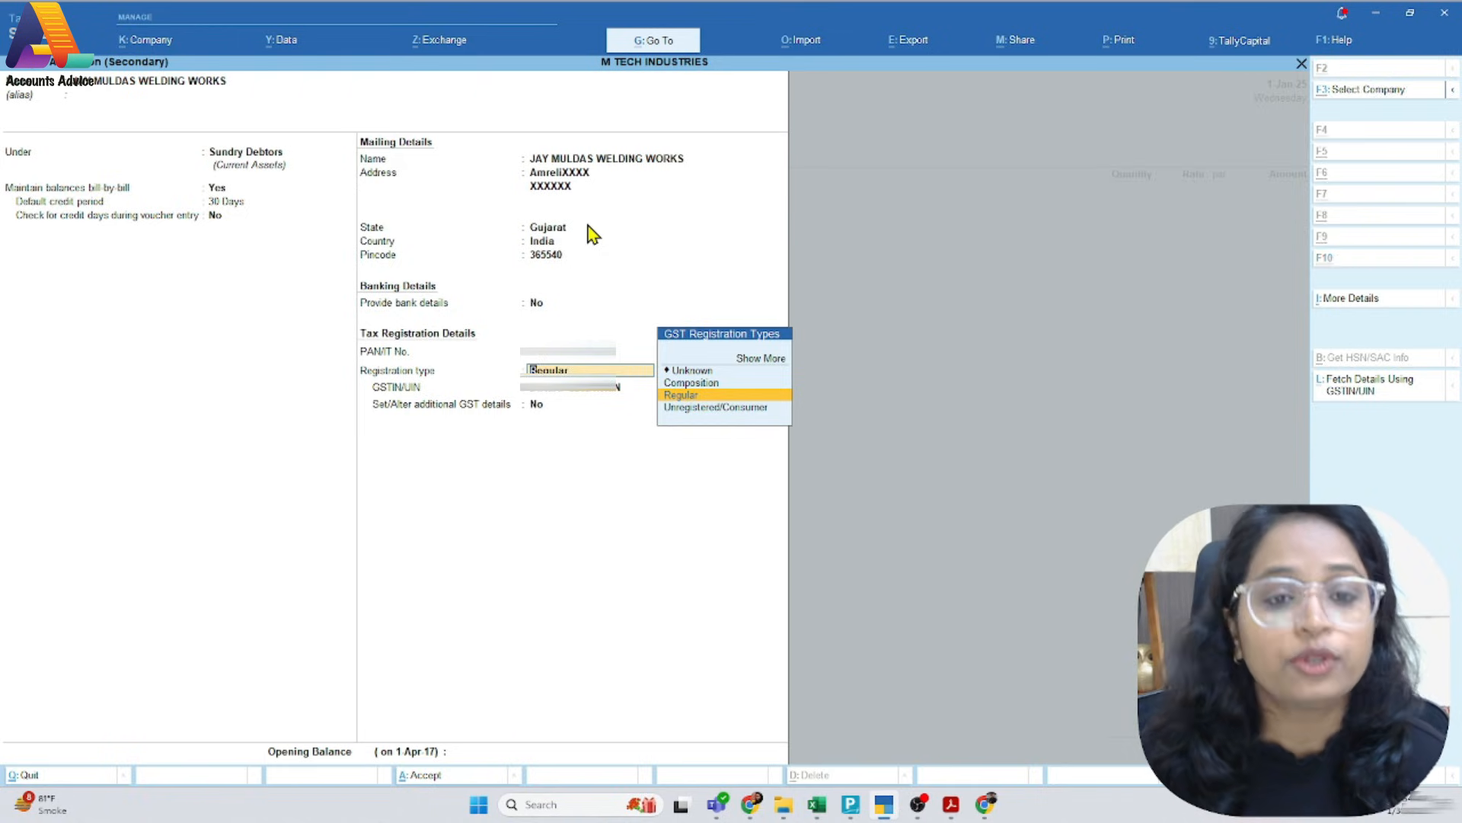
Choose Regular as the party ledger's GST registration type and save the ledger
key("alt+Tab")
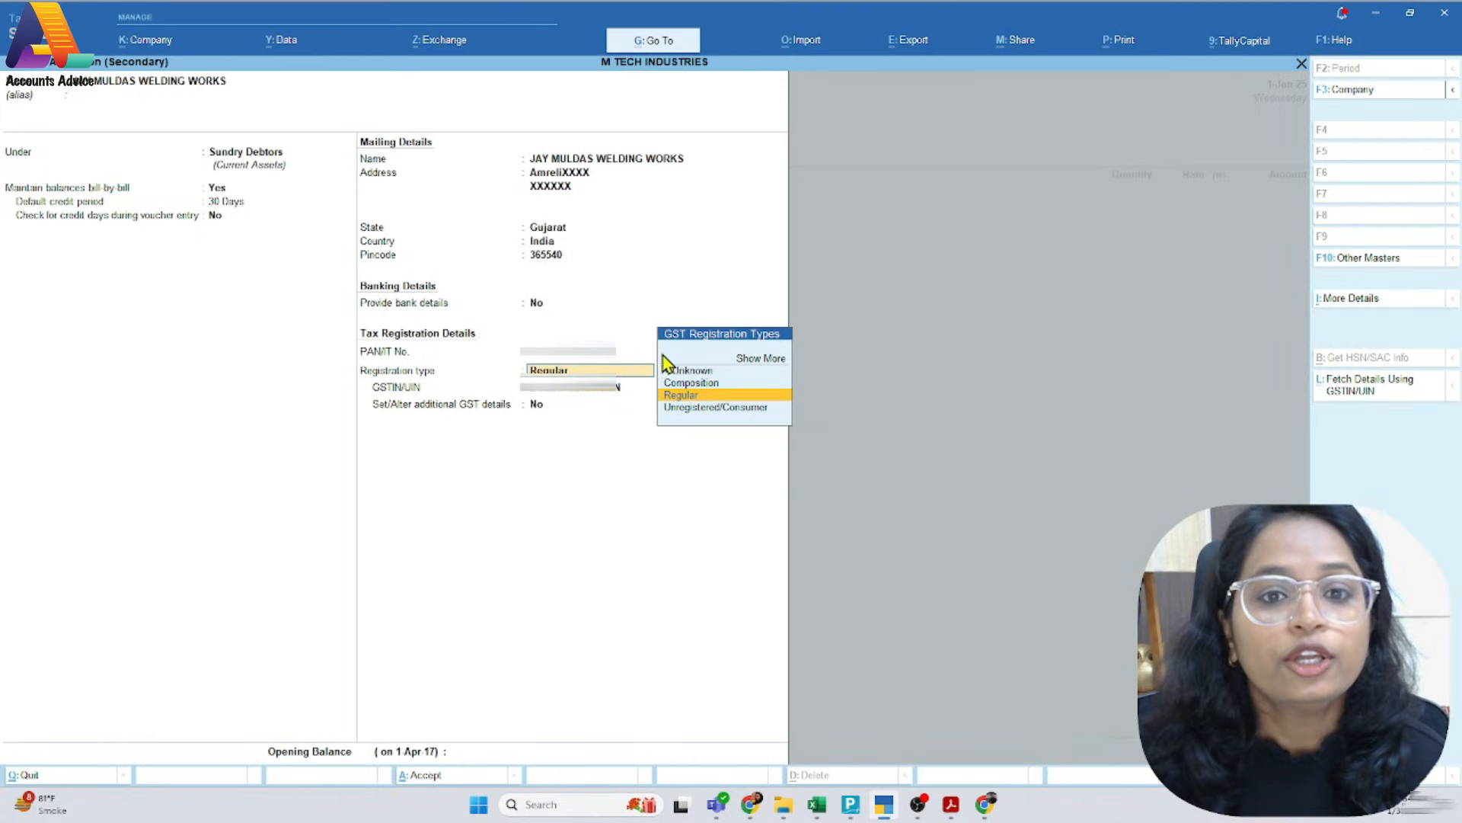
left_click(701, 396)
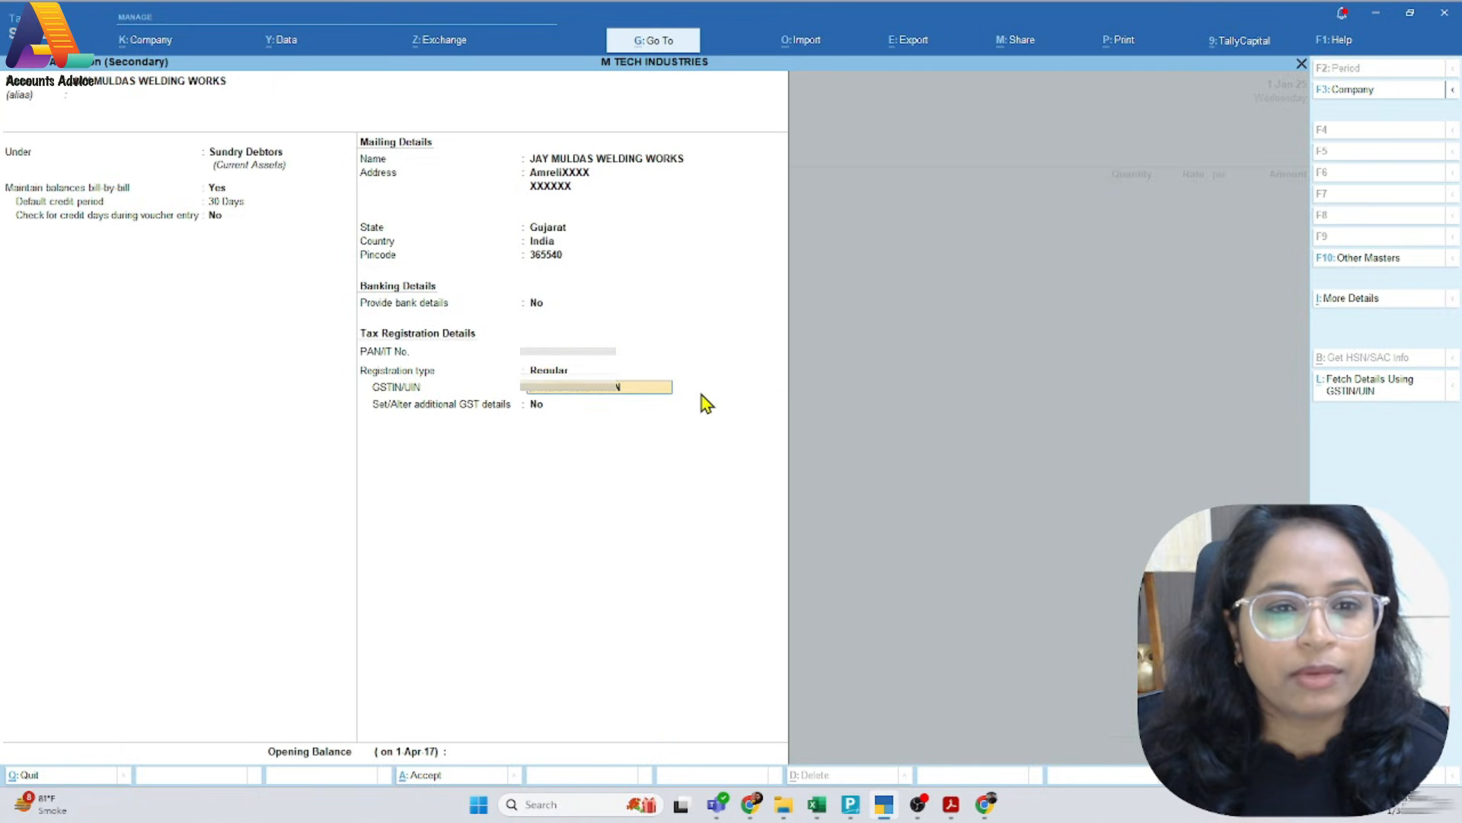
key("ctrl+a")
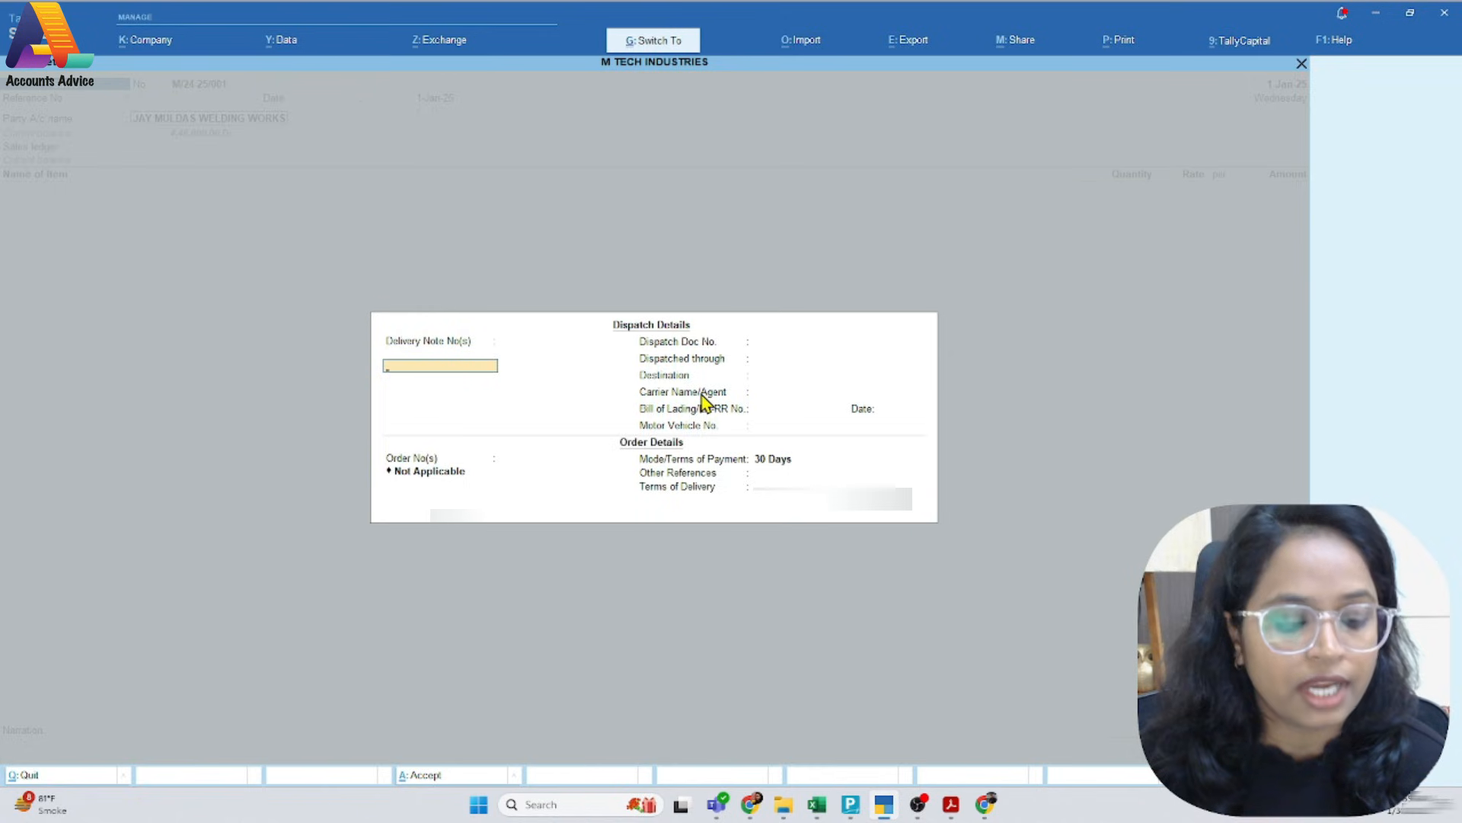
Go back from the dispatch details to the party details, review the buyer and consignee entries, and accept them
key("Escape")
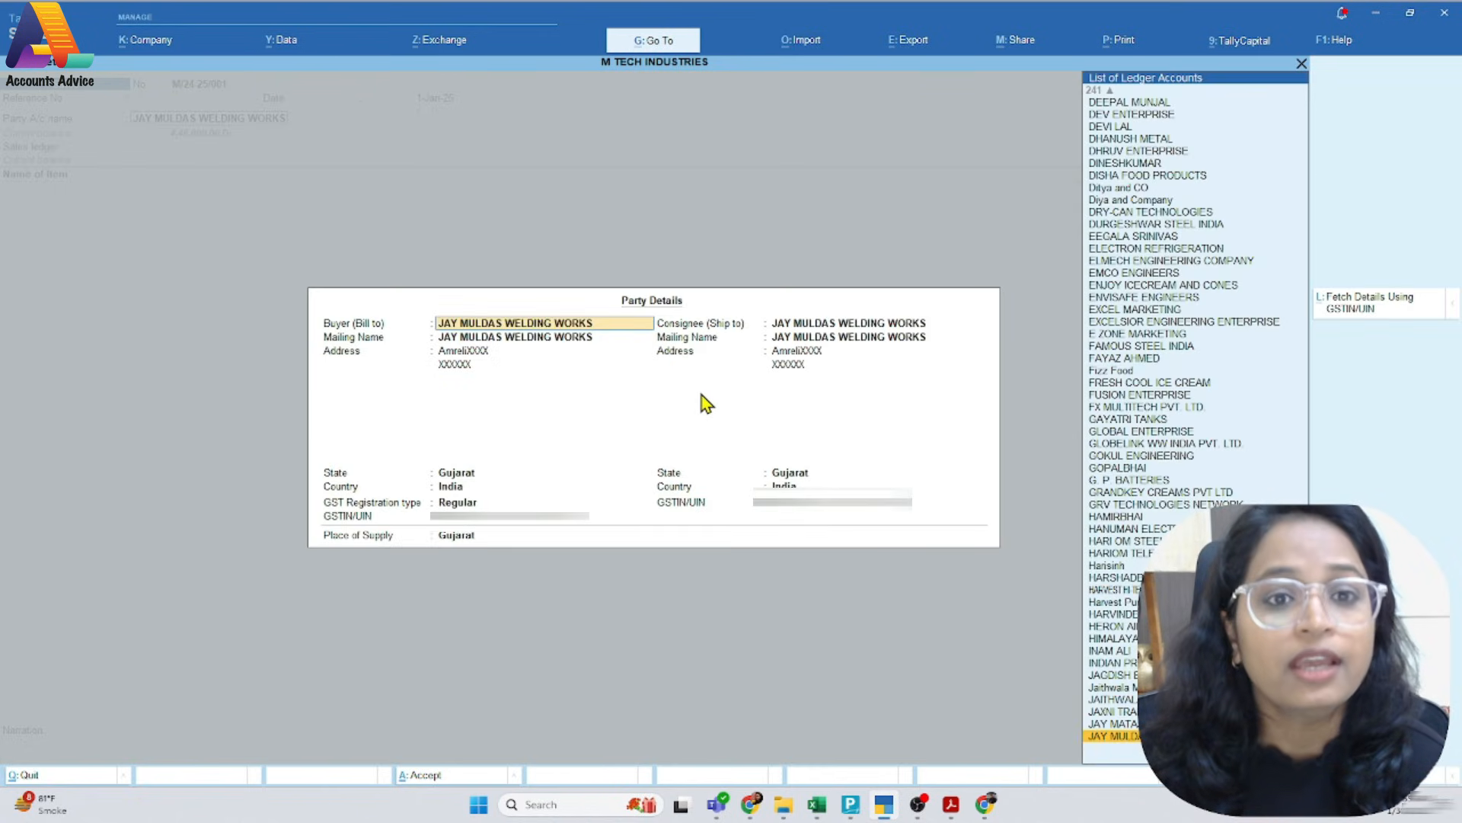
key("Return")
key("Return")
key("Return")
key("Return")
key("Return")
key("Return")
key("Return")
key("Return")
key("Return")
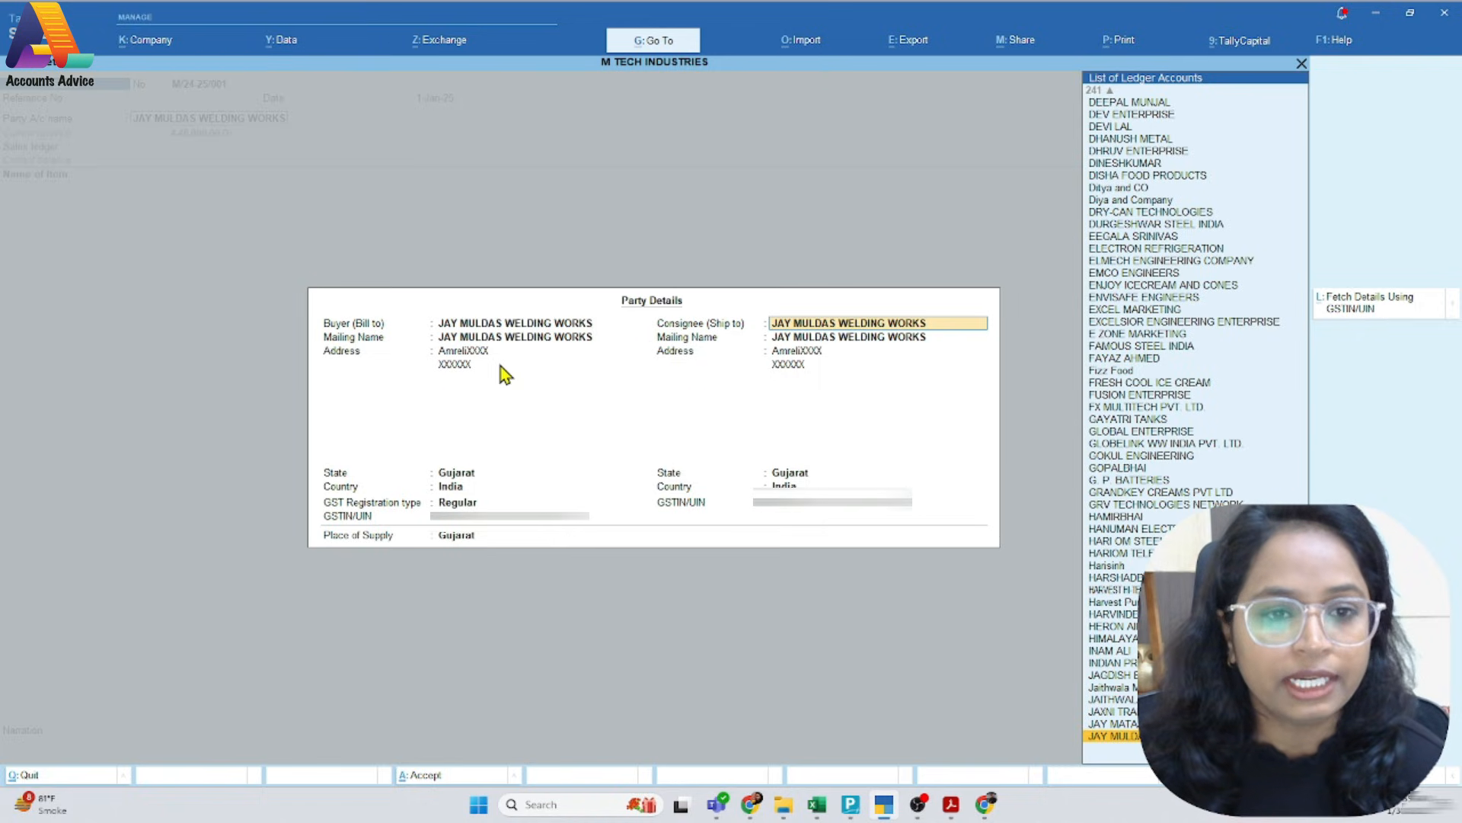
key("ctrl+a")
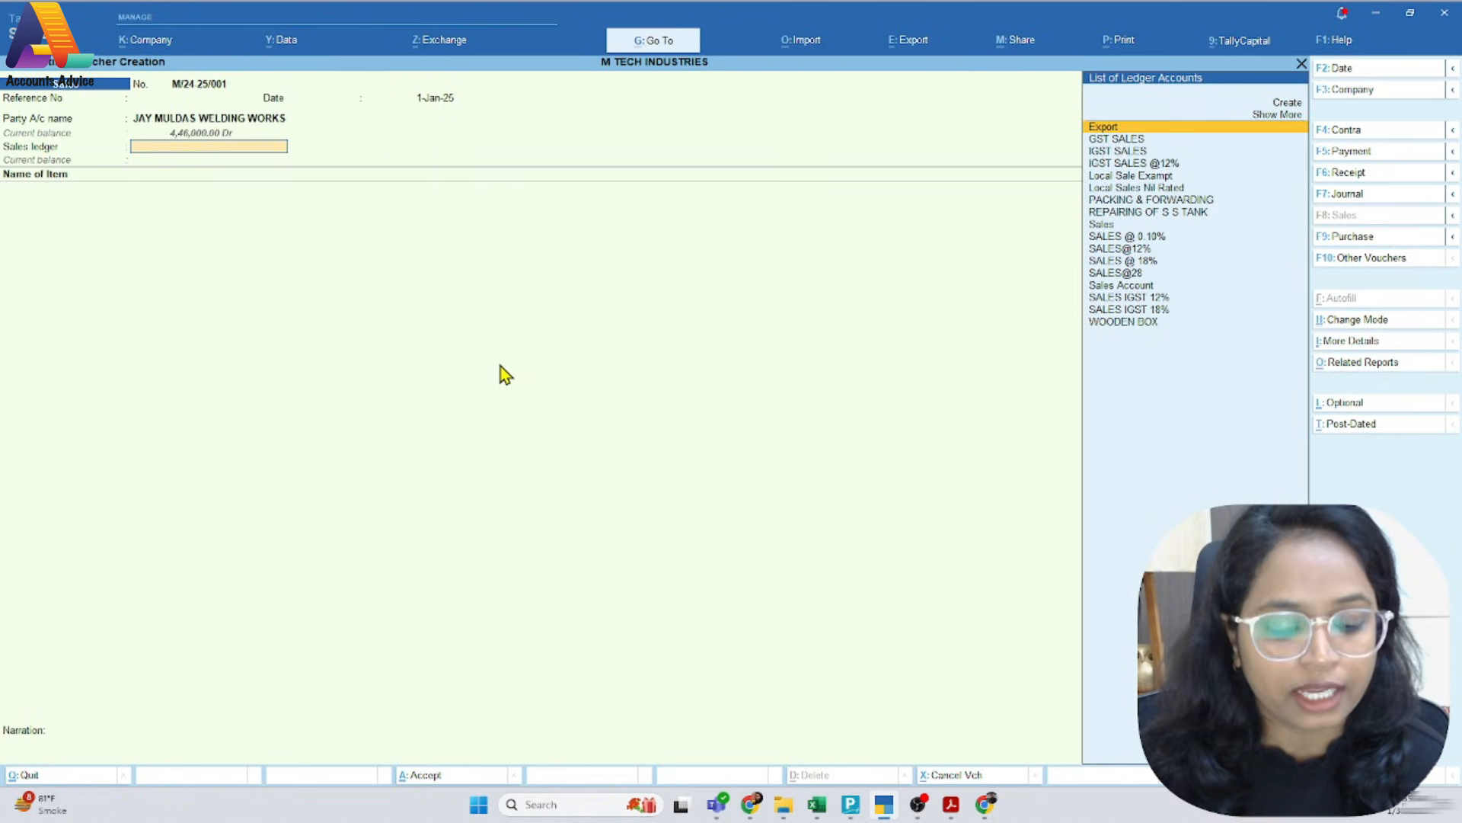
Check the tax rates on the PDF invoice and choose SALES @ 18% as the voucher's sales ledger
key("alt+Tab")
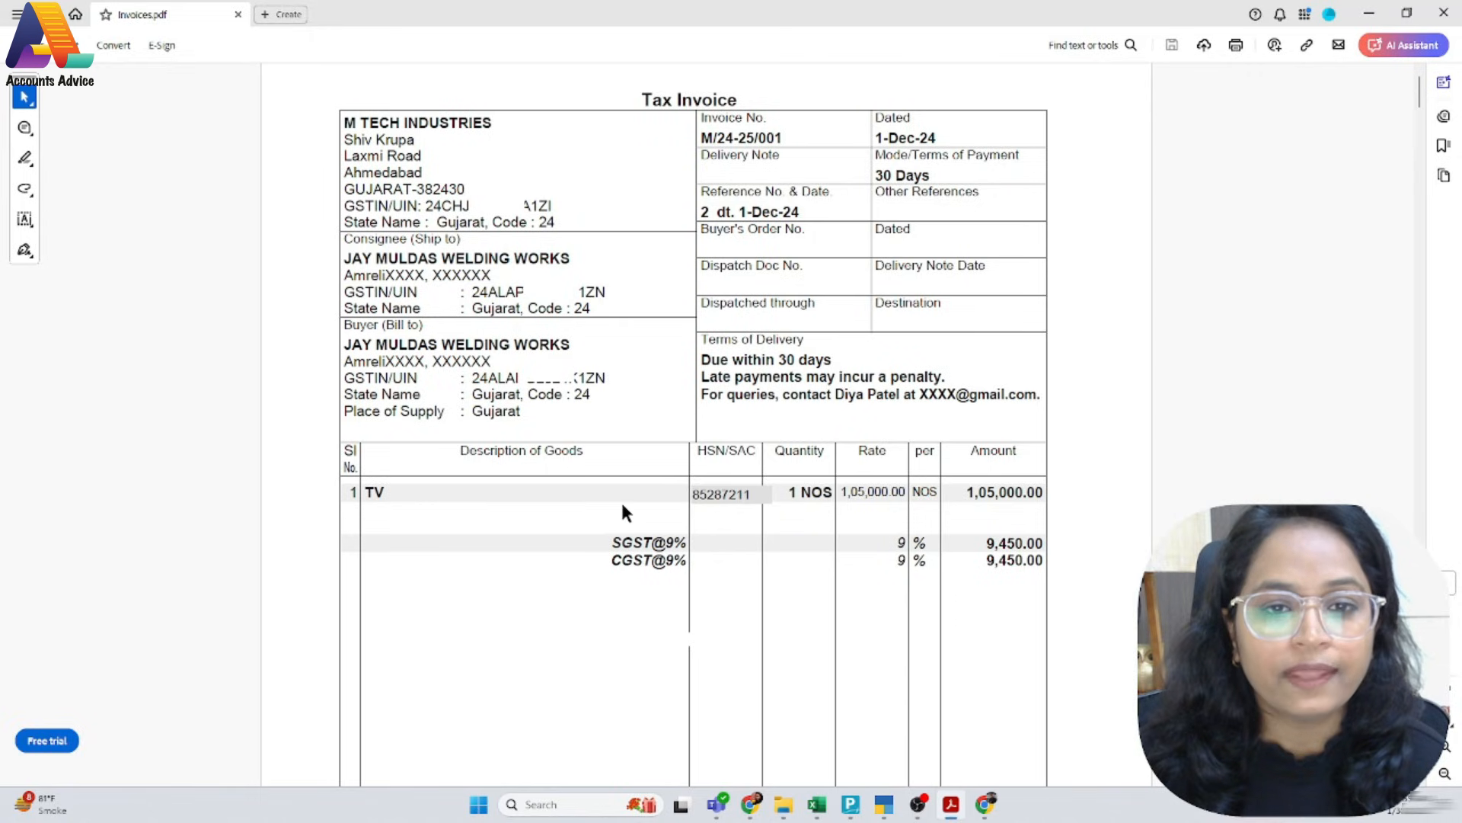
scroll(622, 495, "down", 3)
scroll(626, 487, "down", 3)
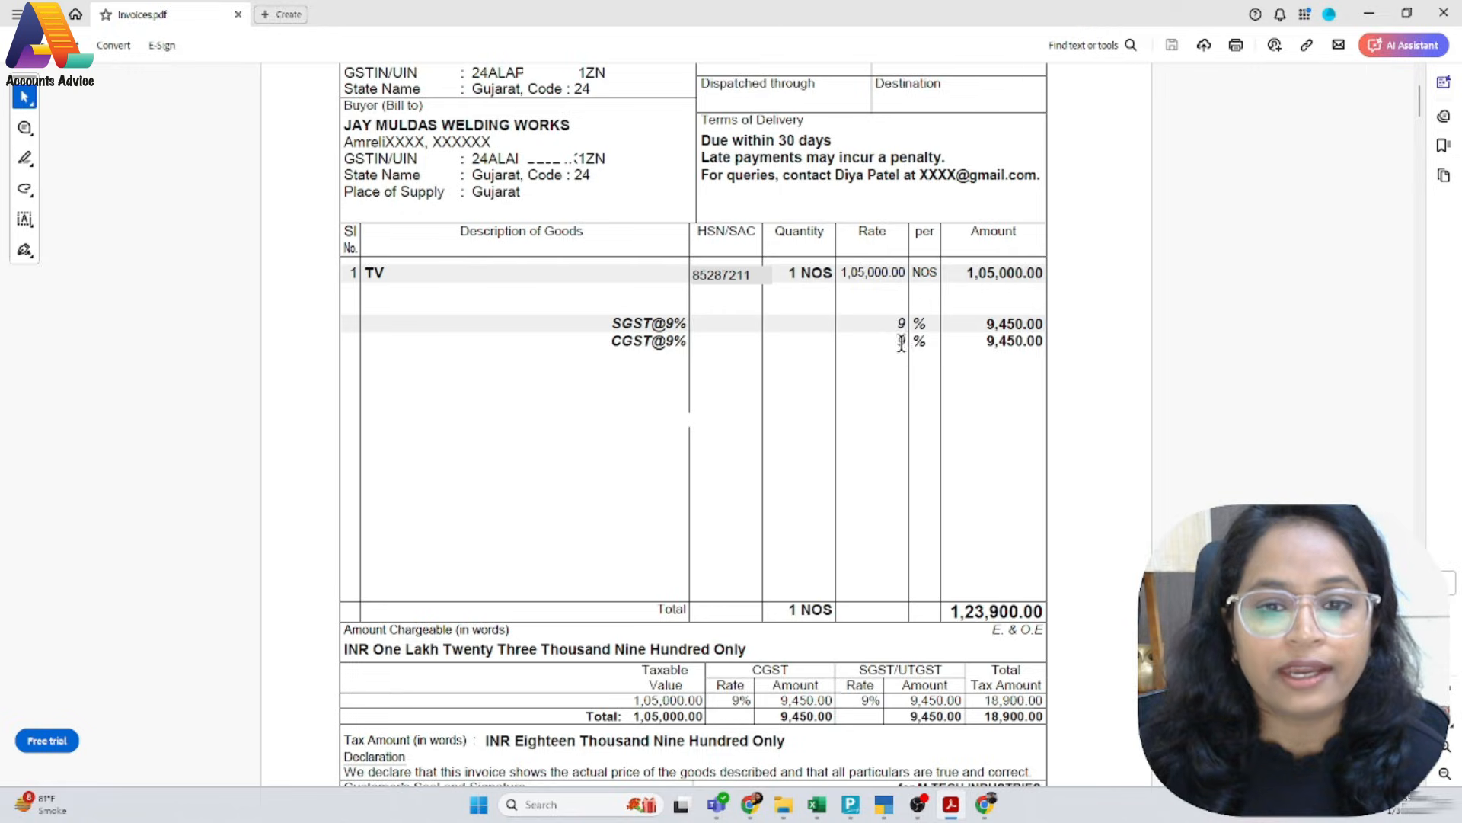
key("alt+Tab")
type("Sal")
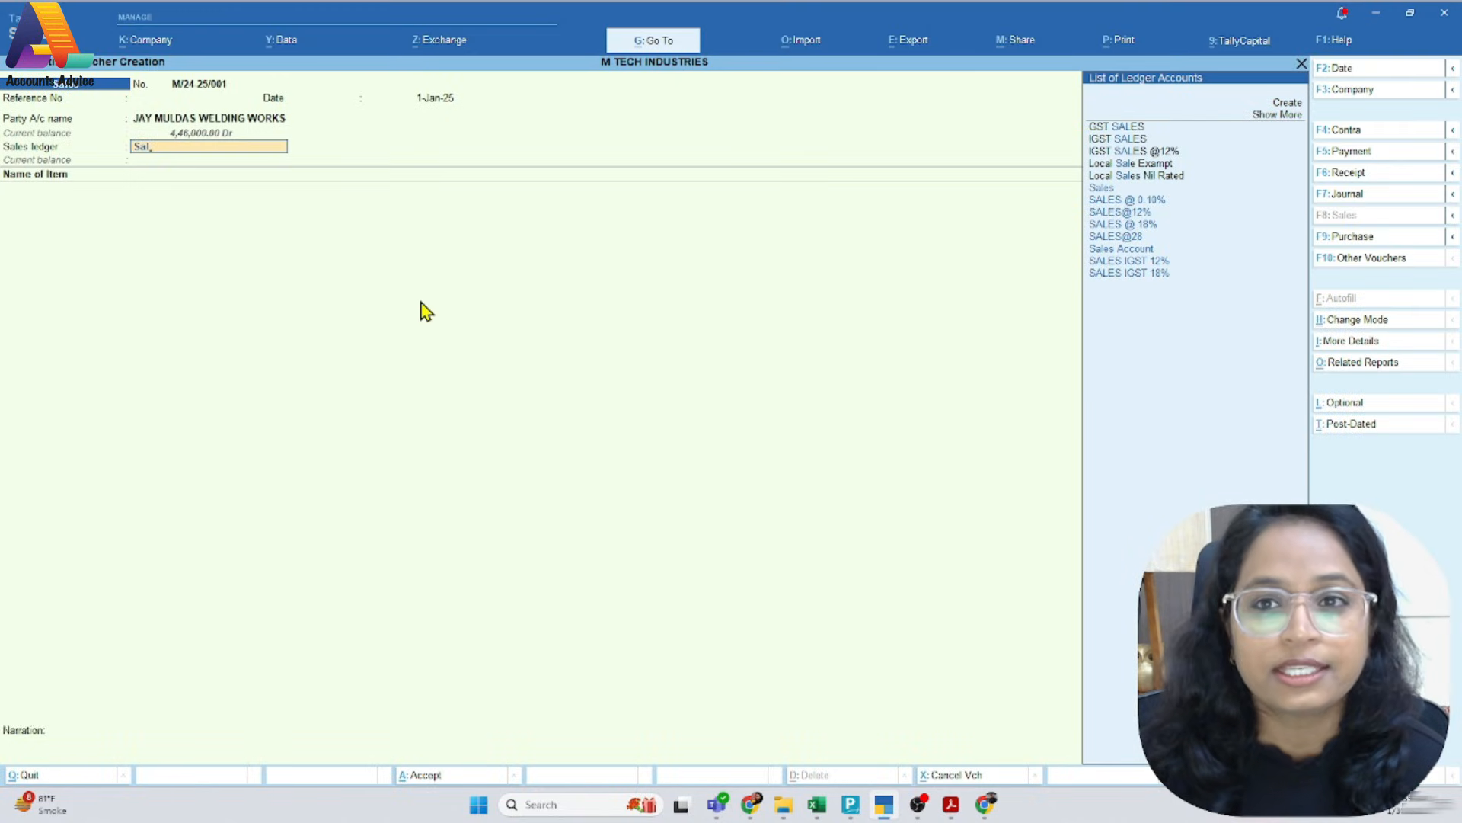
key("Down")
key("Down")
key("Down")
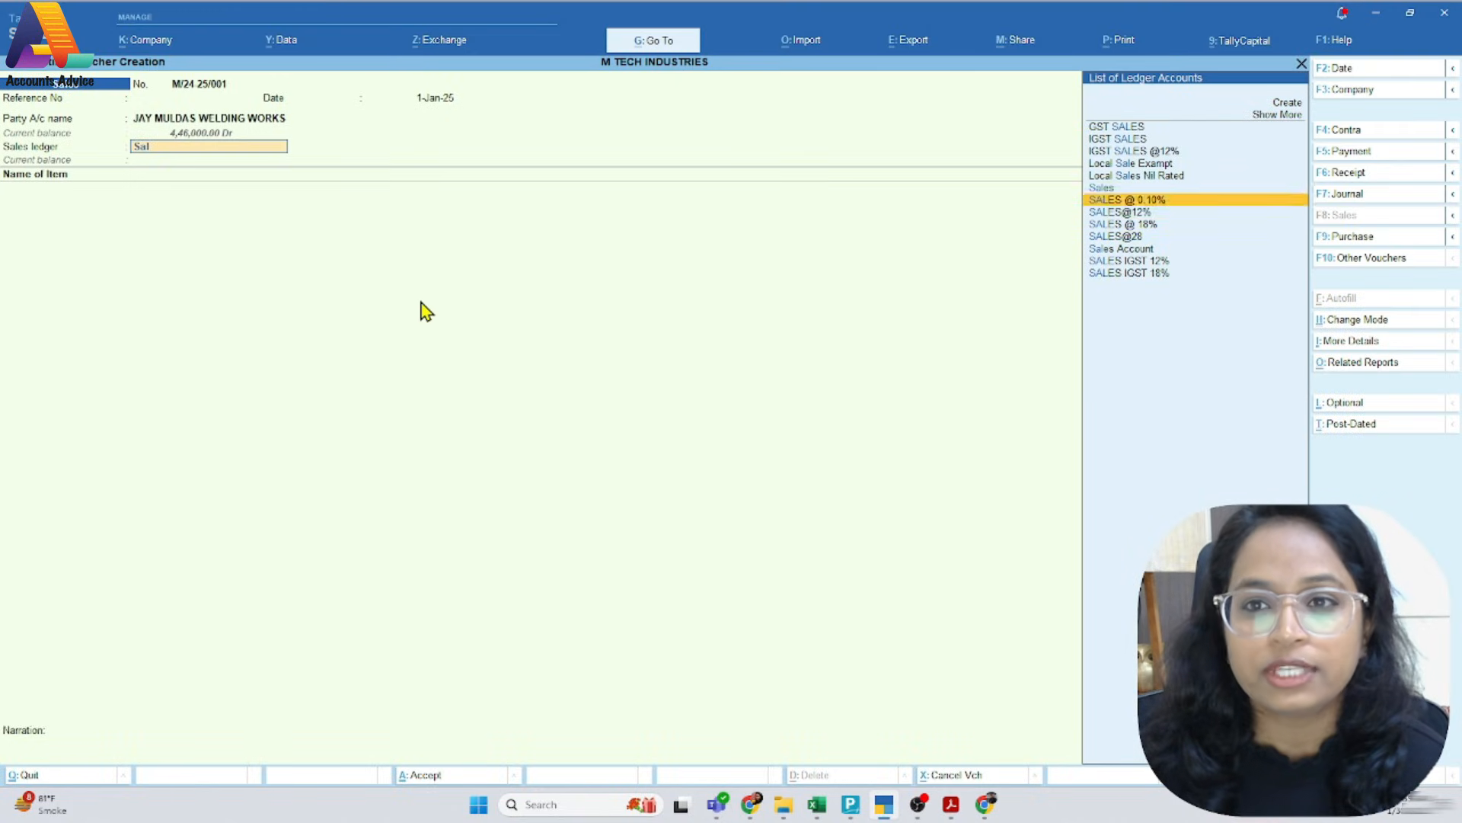
key("Return")
Open the SALES @ 18% ledger master and review its group, GST applicability, HSN/SAC details and GST rate details
key("BackSpace")
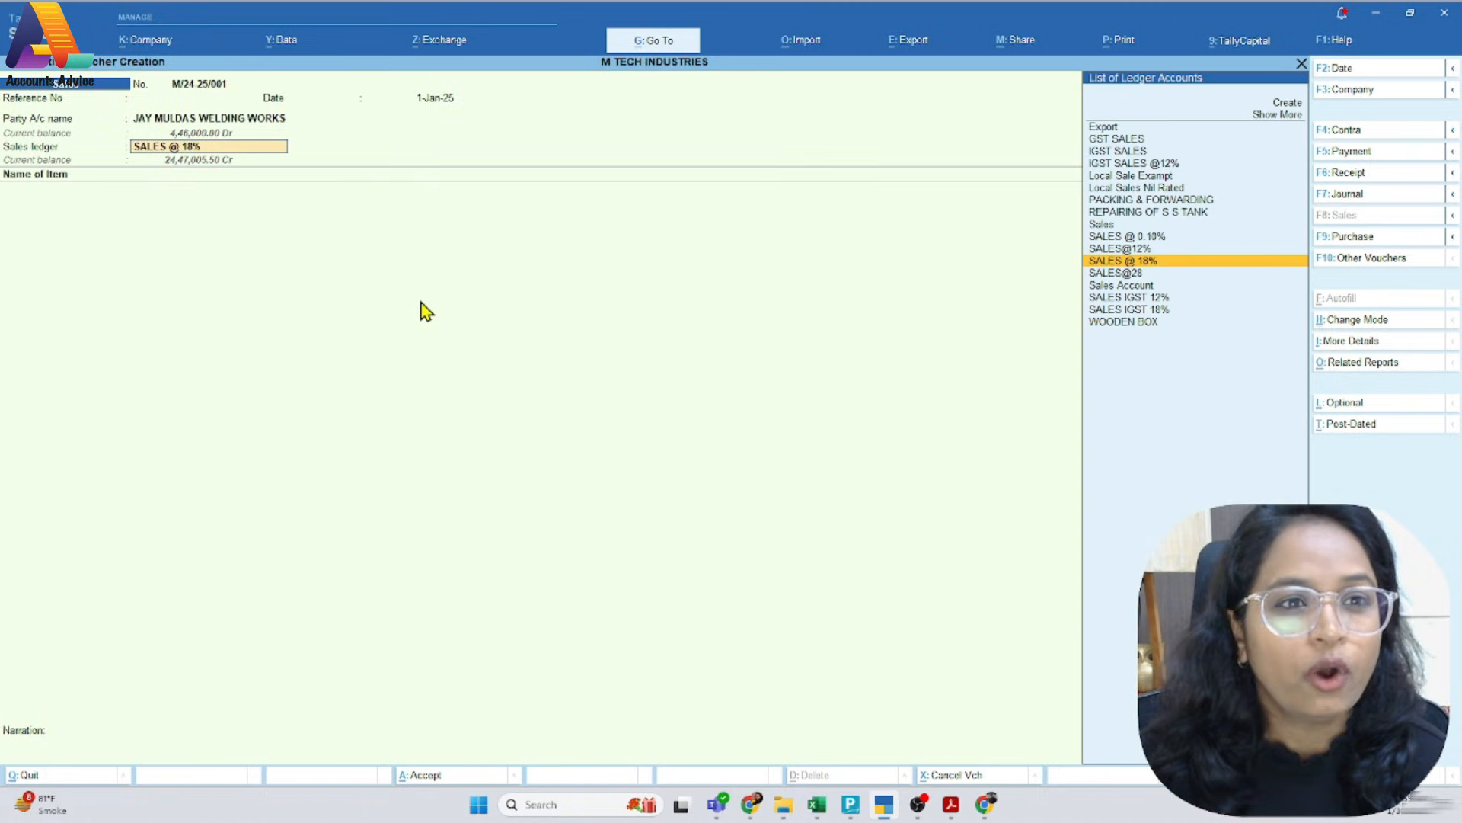
key("ctrl+Return")
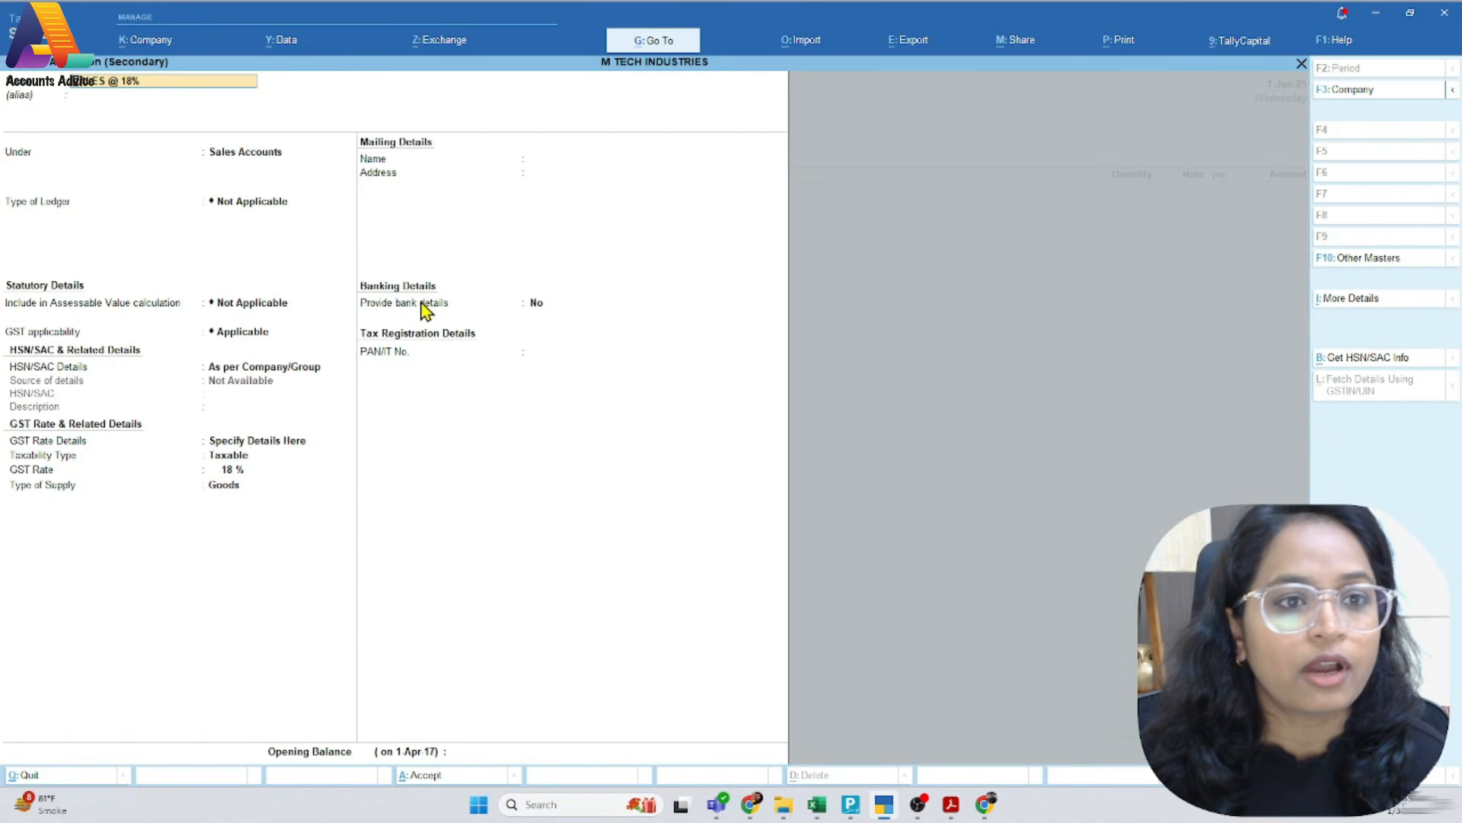
key("Return")
key("Return")
key("Return")
key("Return")
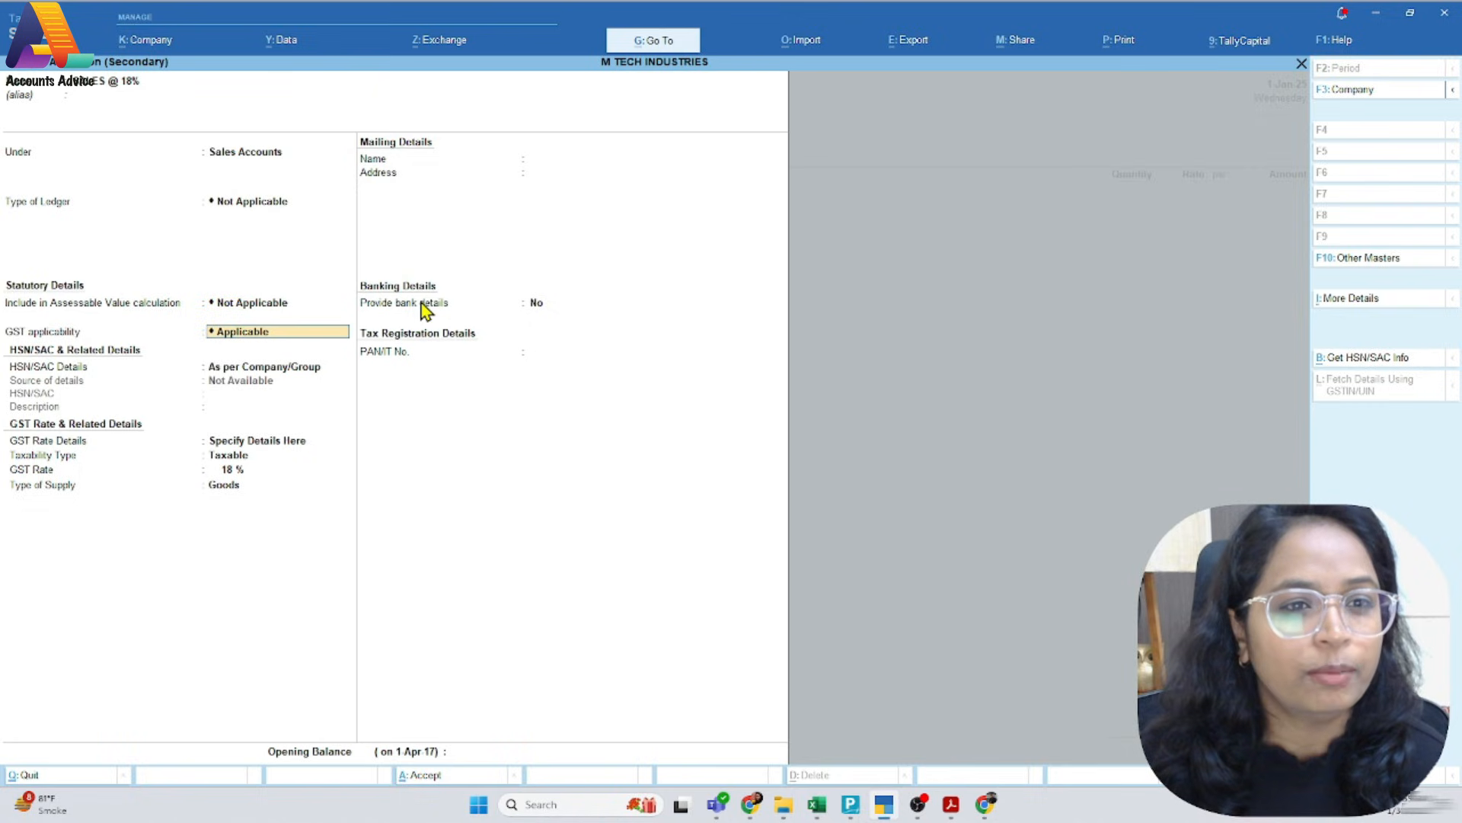
key("Return")
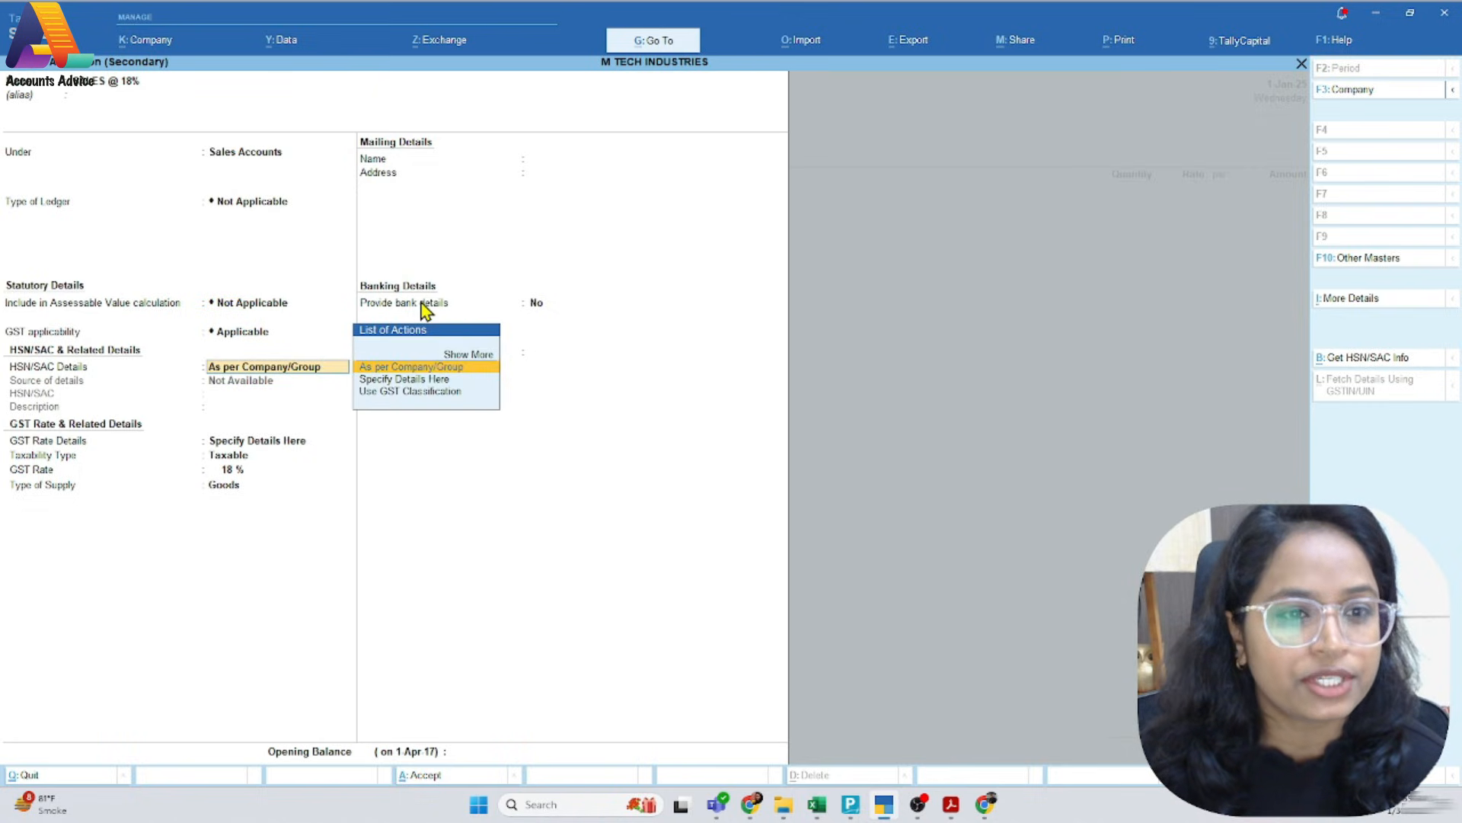
key("Return")
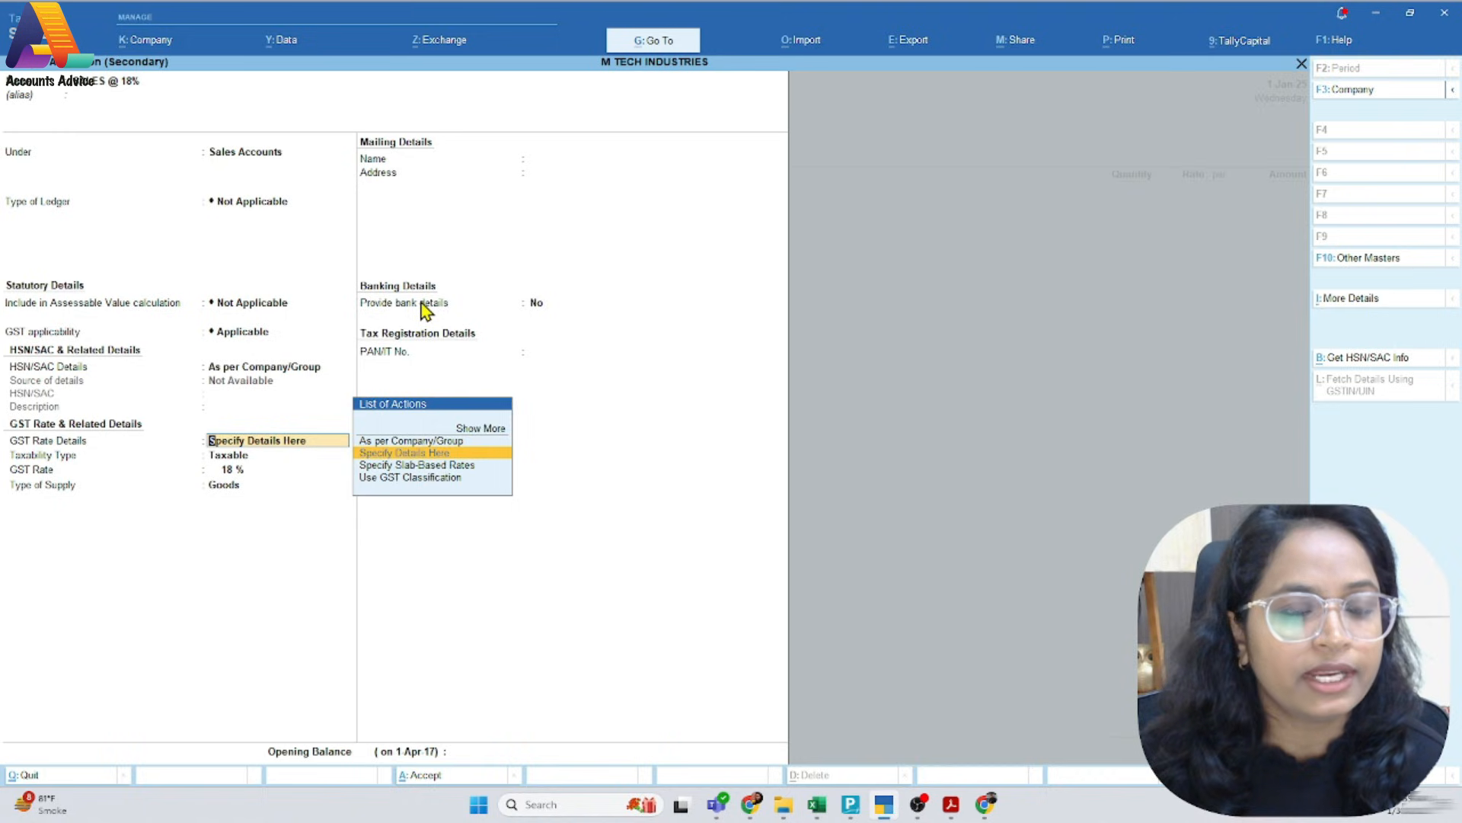
key("Return")
key("Return")
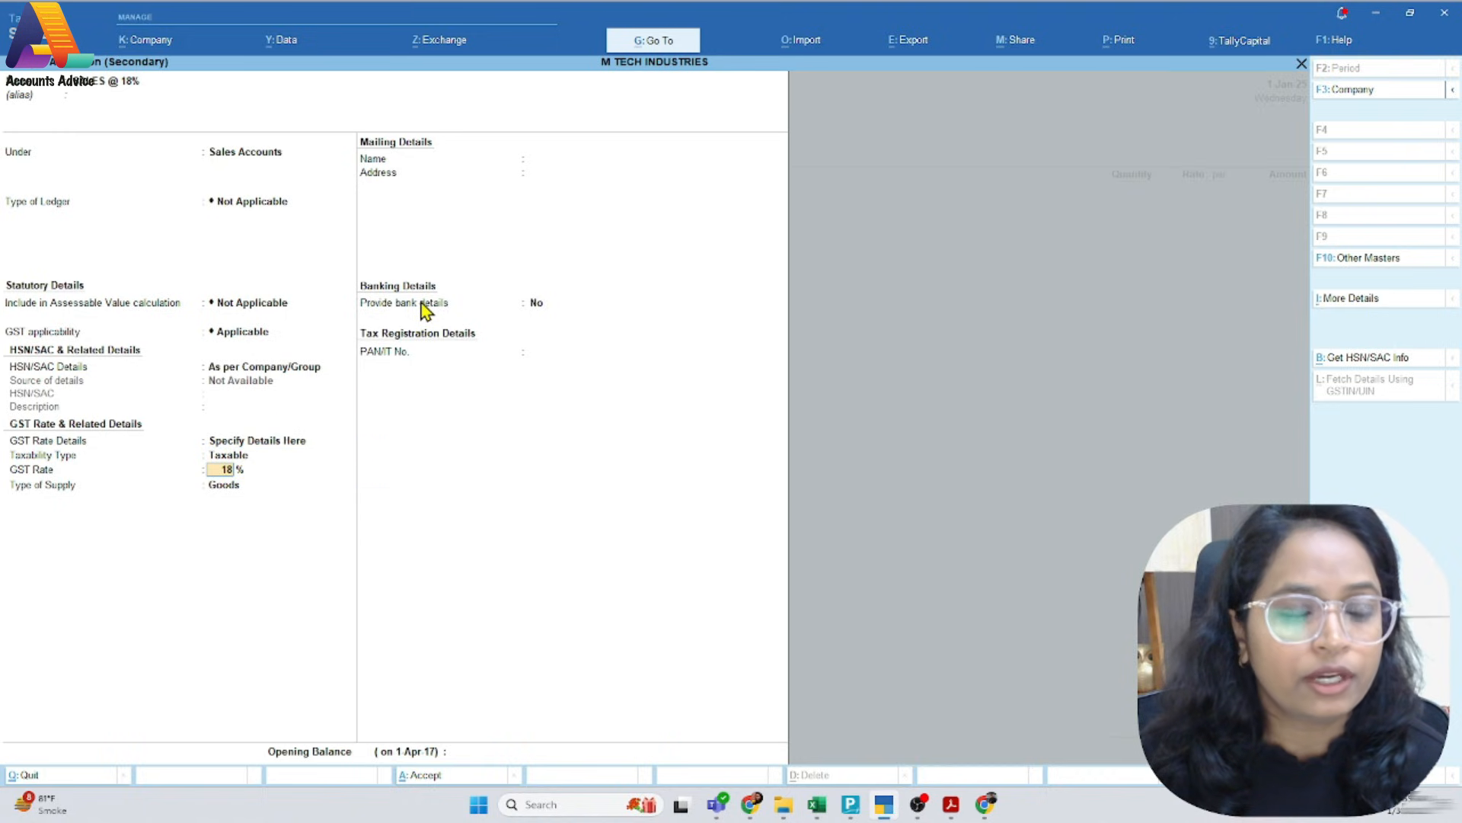
Keep the sales ledger Taxable at 18%, choose Goods as its type of supply after checking the invoice, and save it
key("BackSpace")
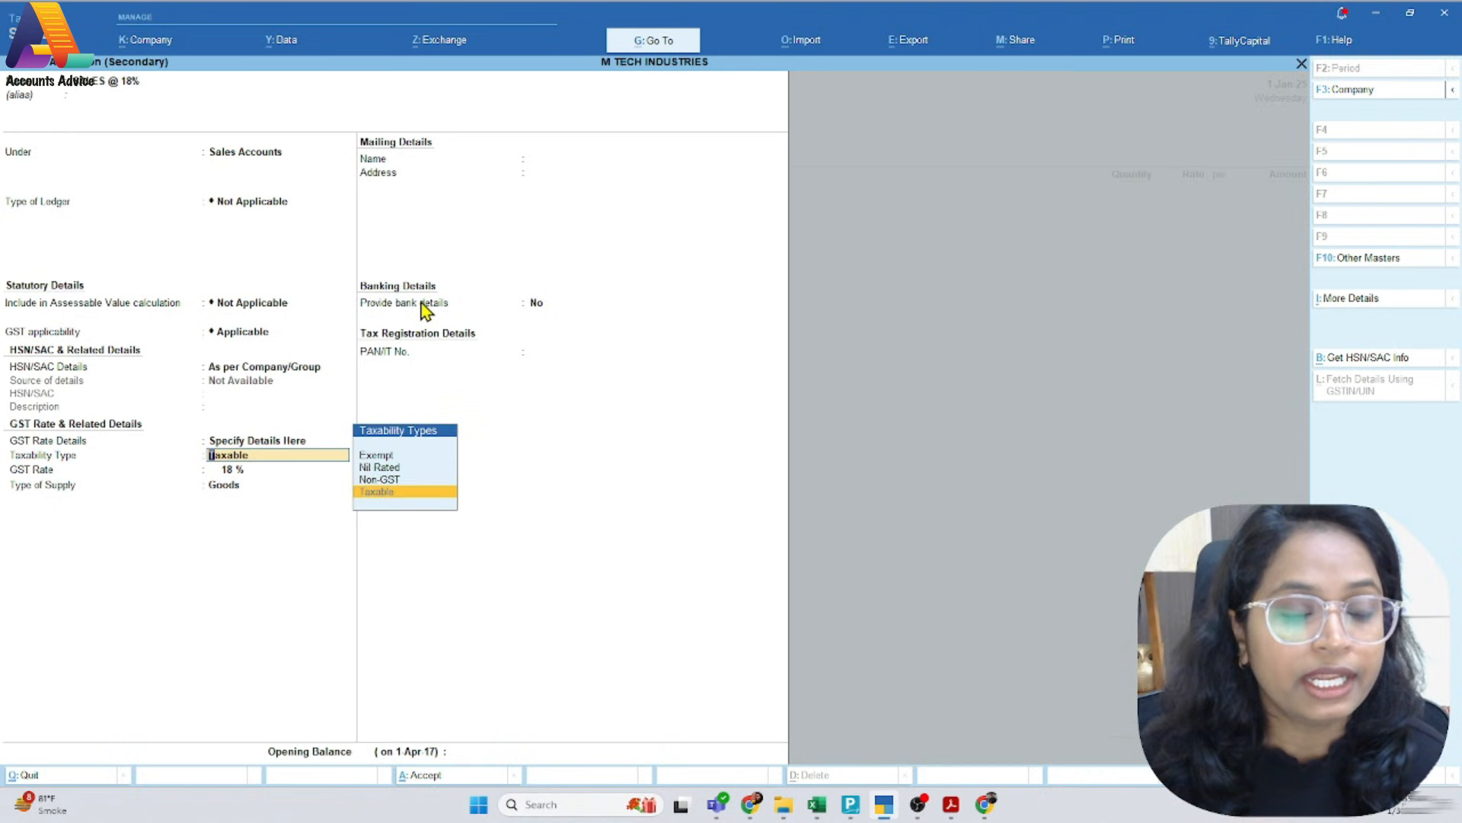
key("Return")
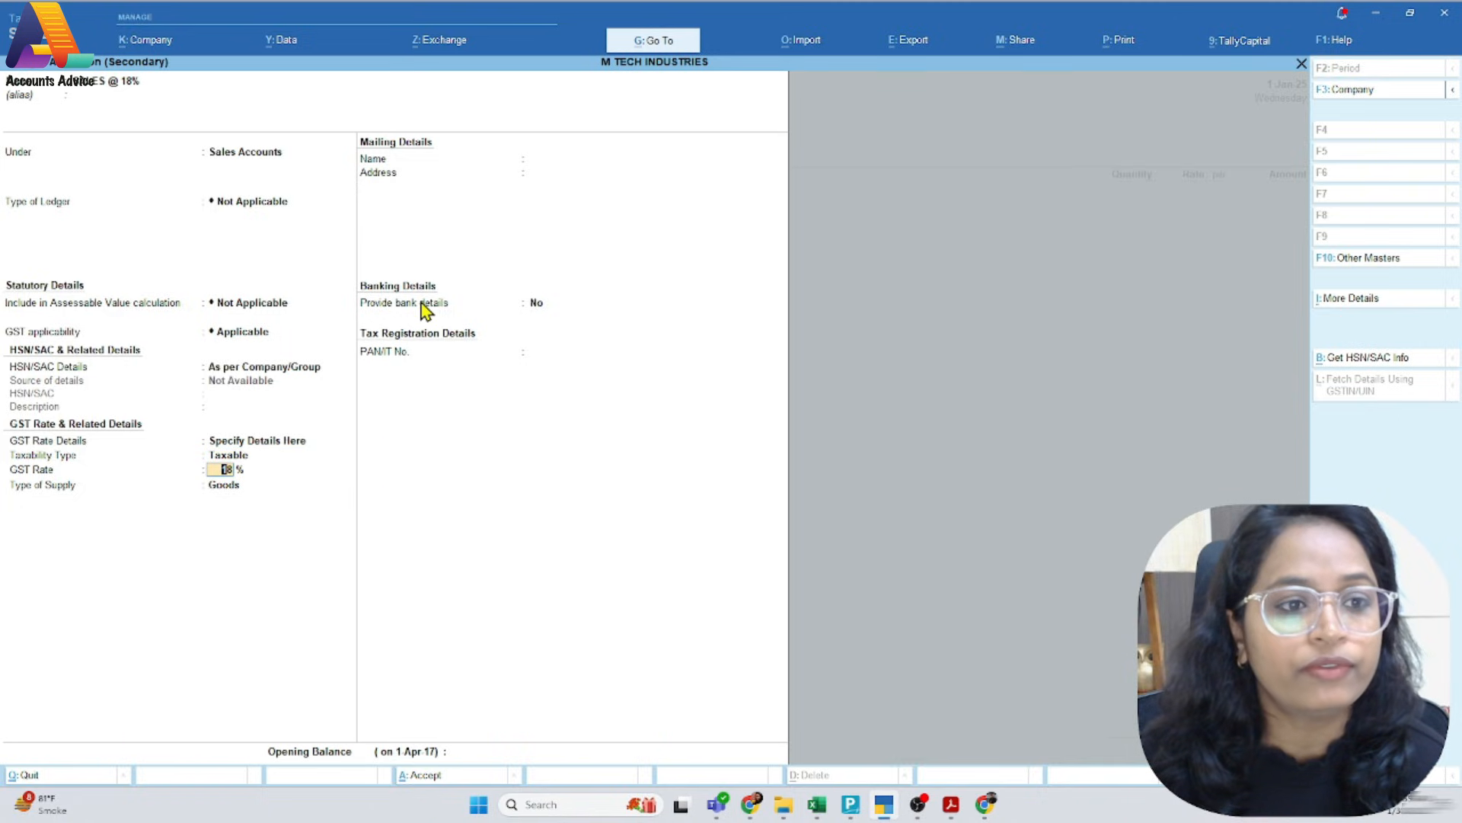
key("Return")
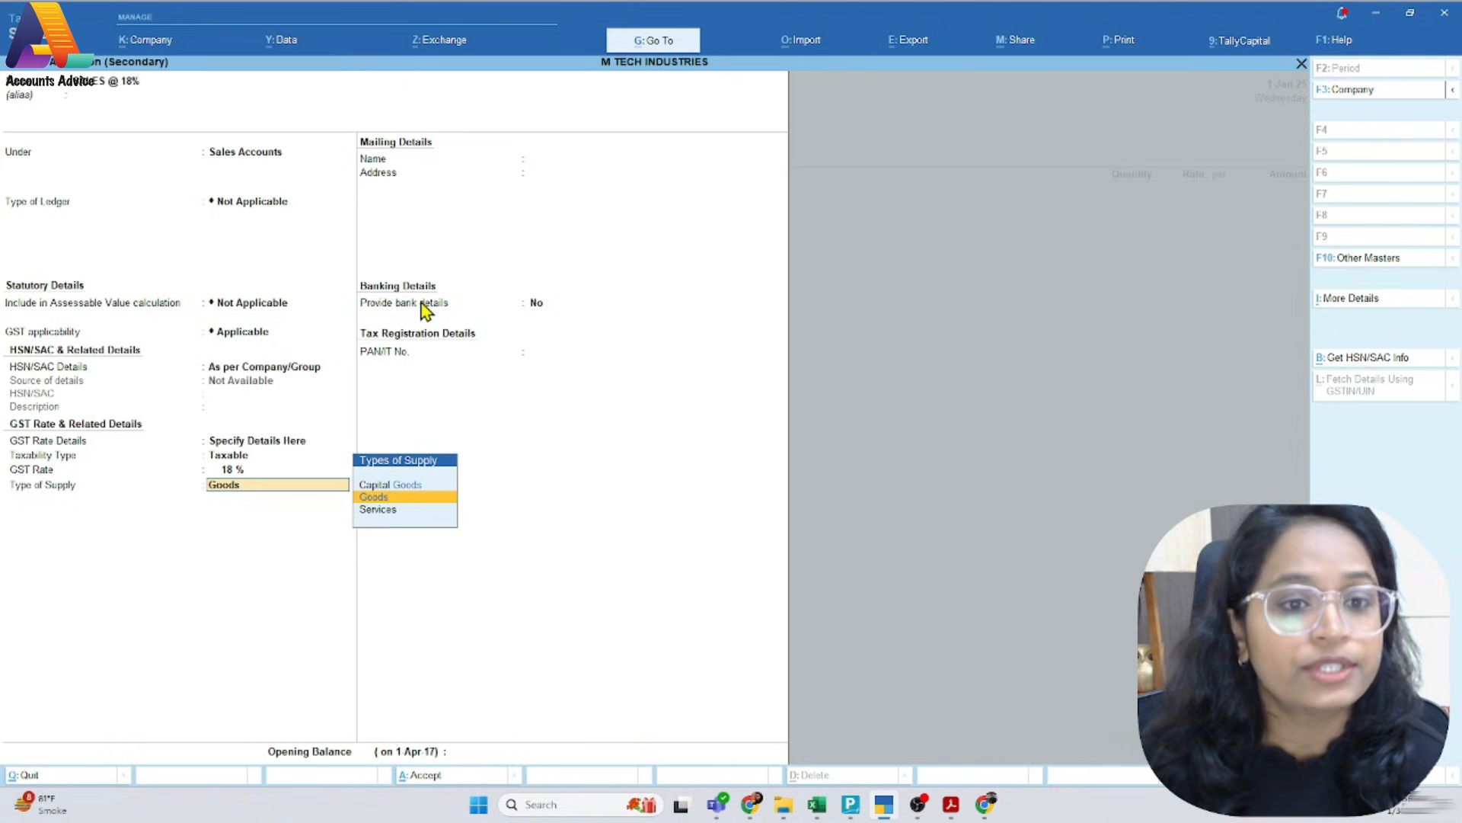
key("alt+Tab")
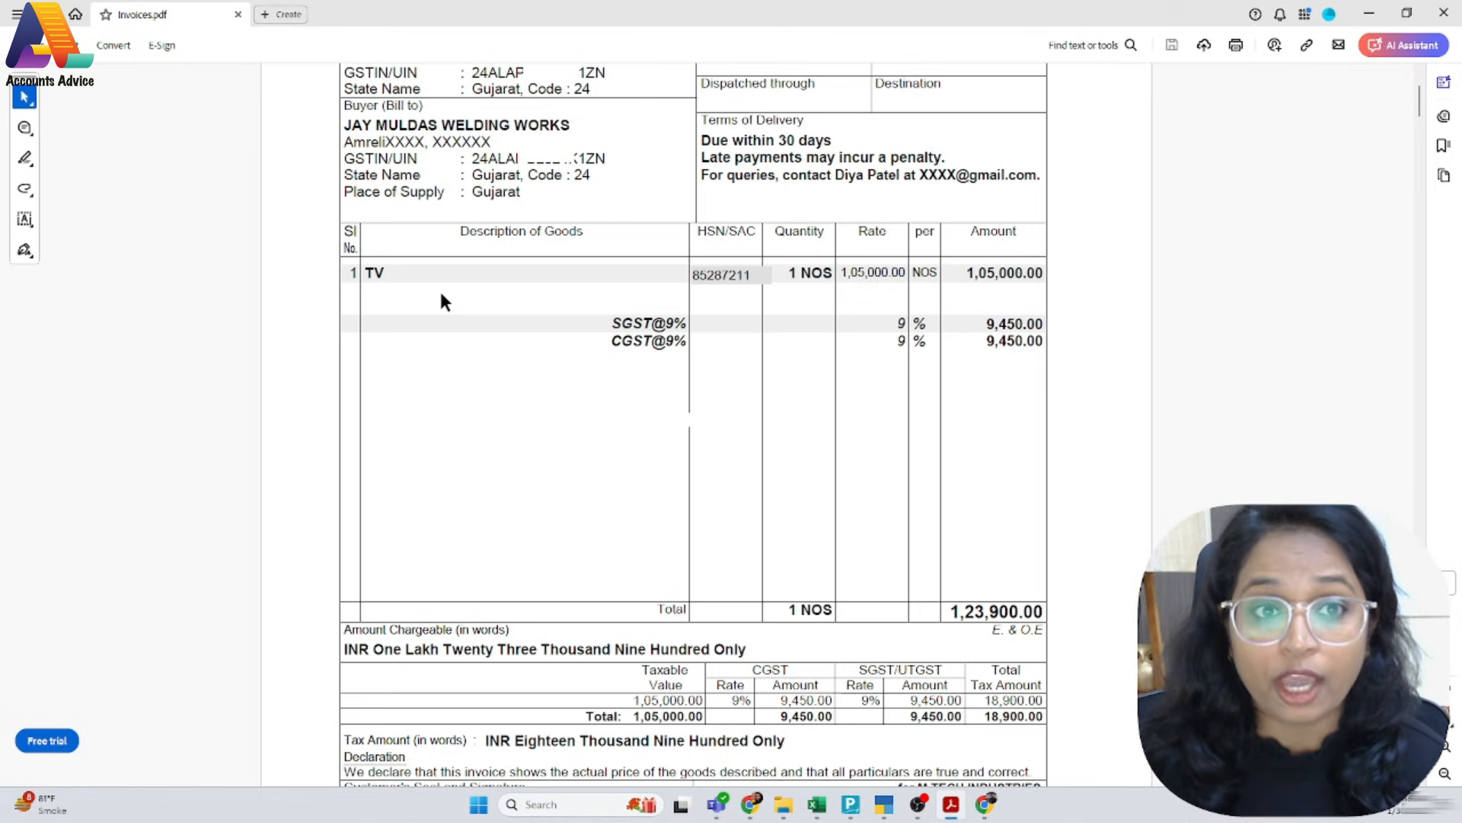
key("alt+Tab")
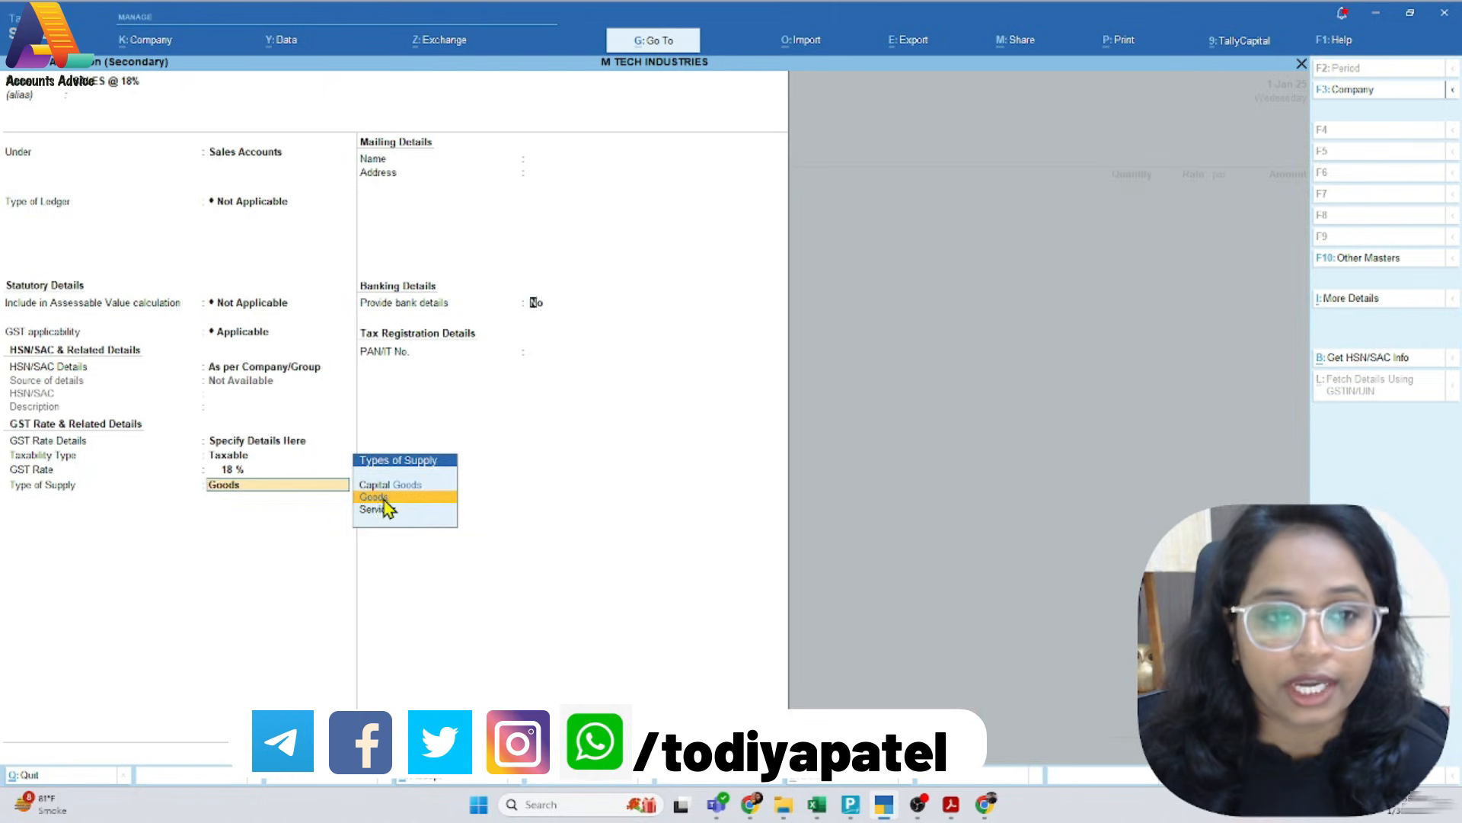
left_click(385, 498)
key("Return")
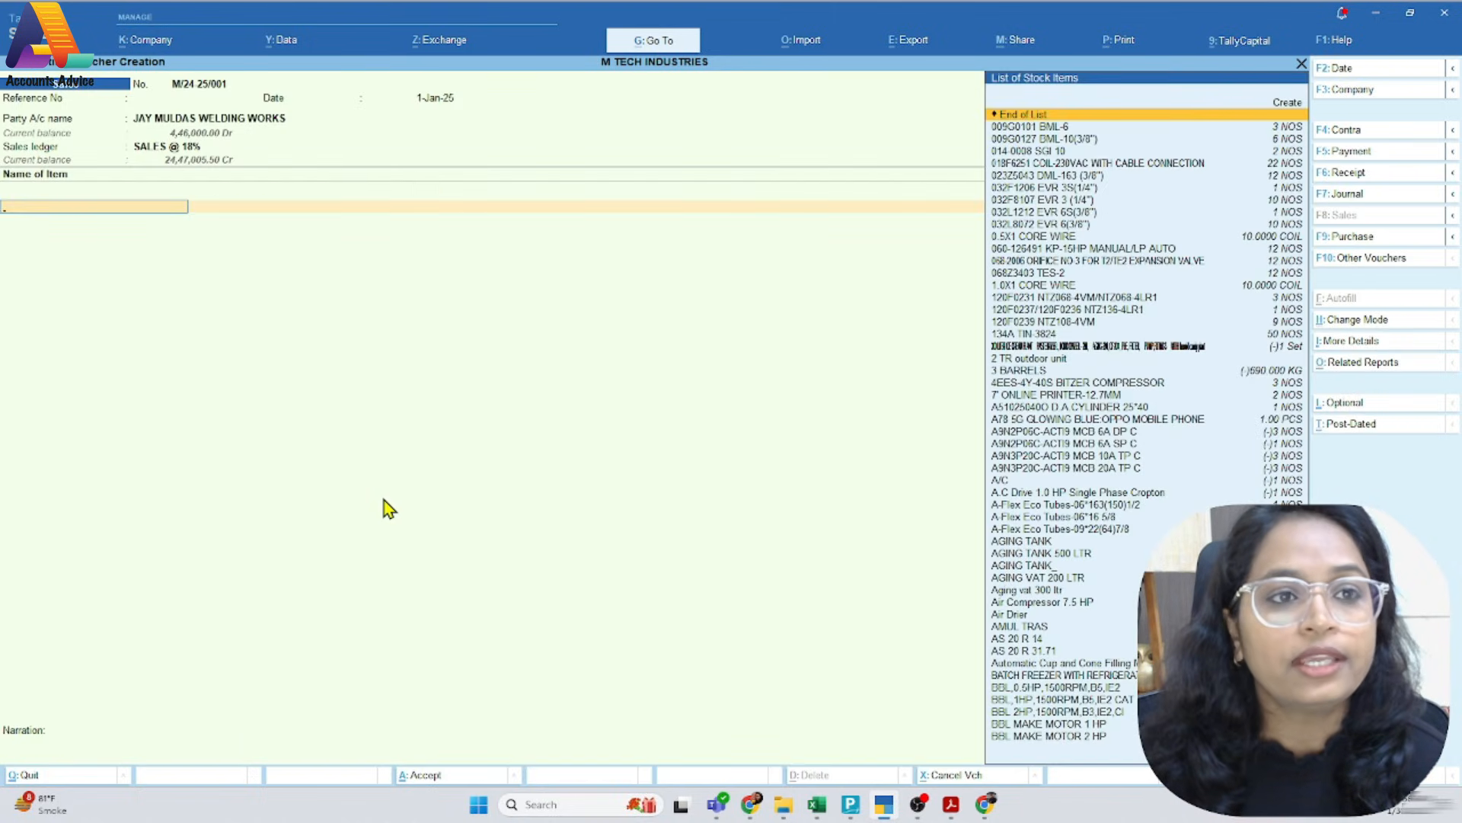
Look up the item on the PDF invoice and choose TV as the voucher's stock item
key("alt+Tab")
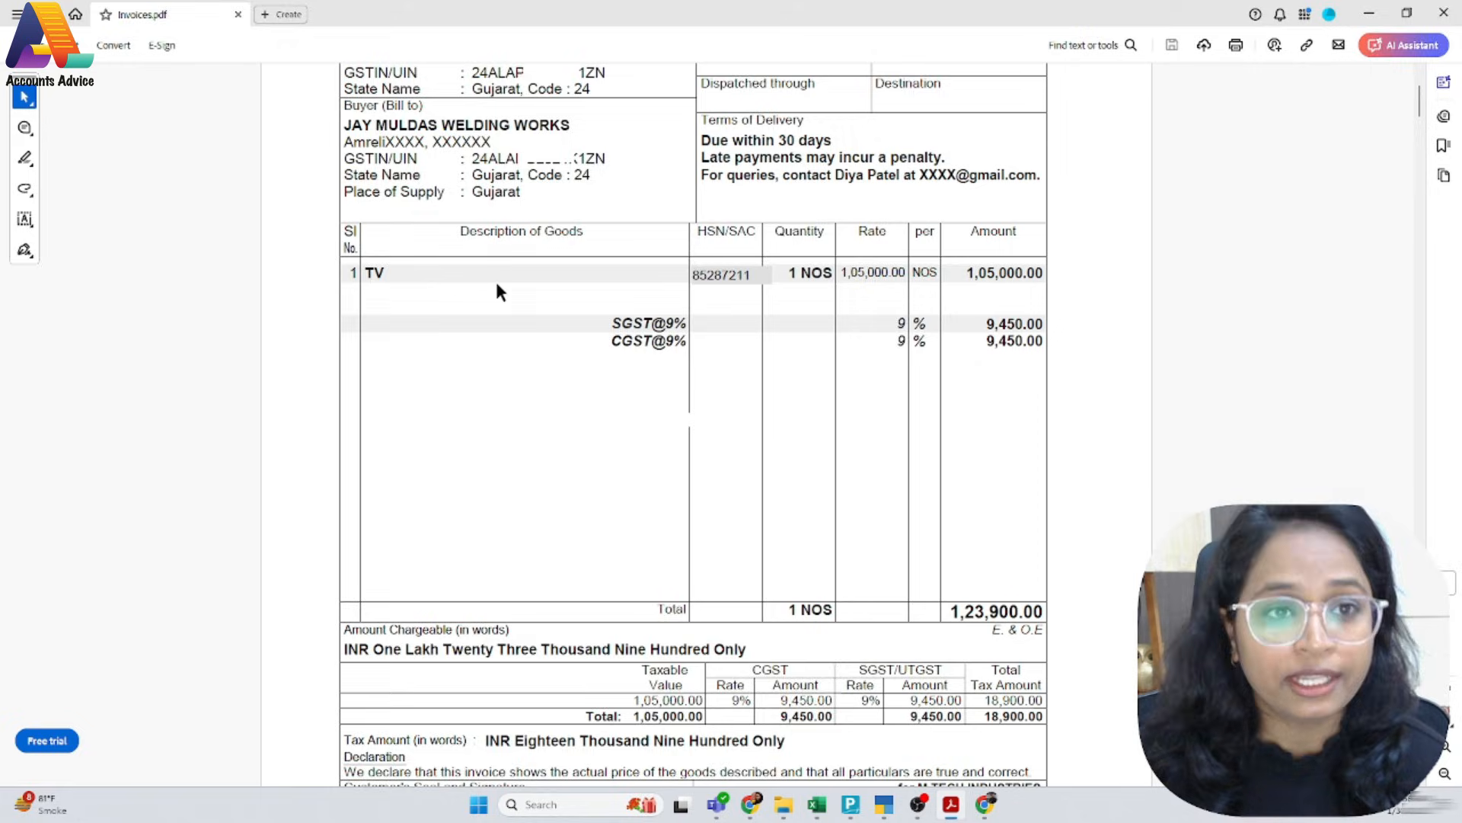
key("alt+Tab")
type("Tv")
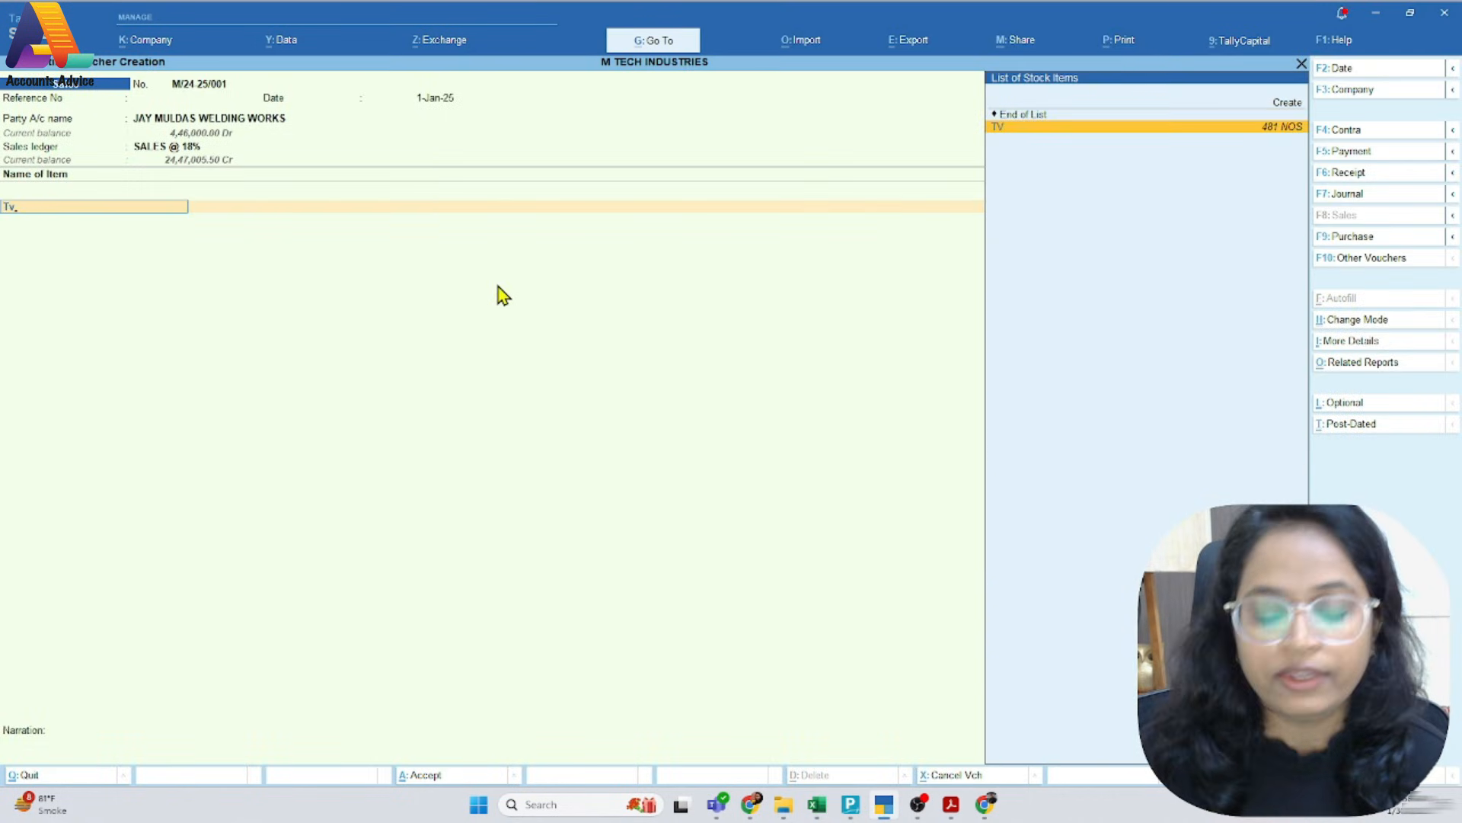
key("Return")
Open the TV stock item master and review its group, category, units and GST applicability
key("Escape")
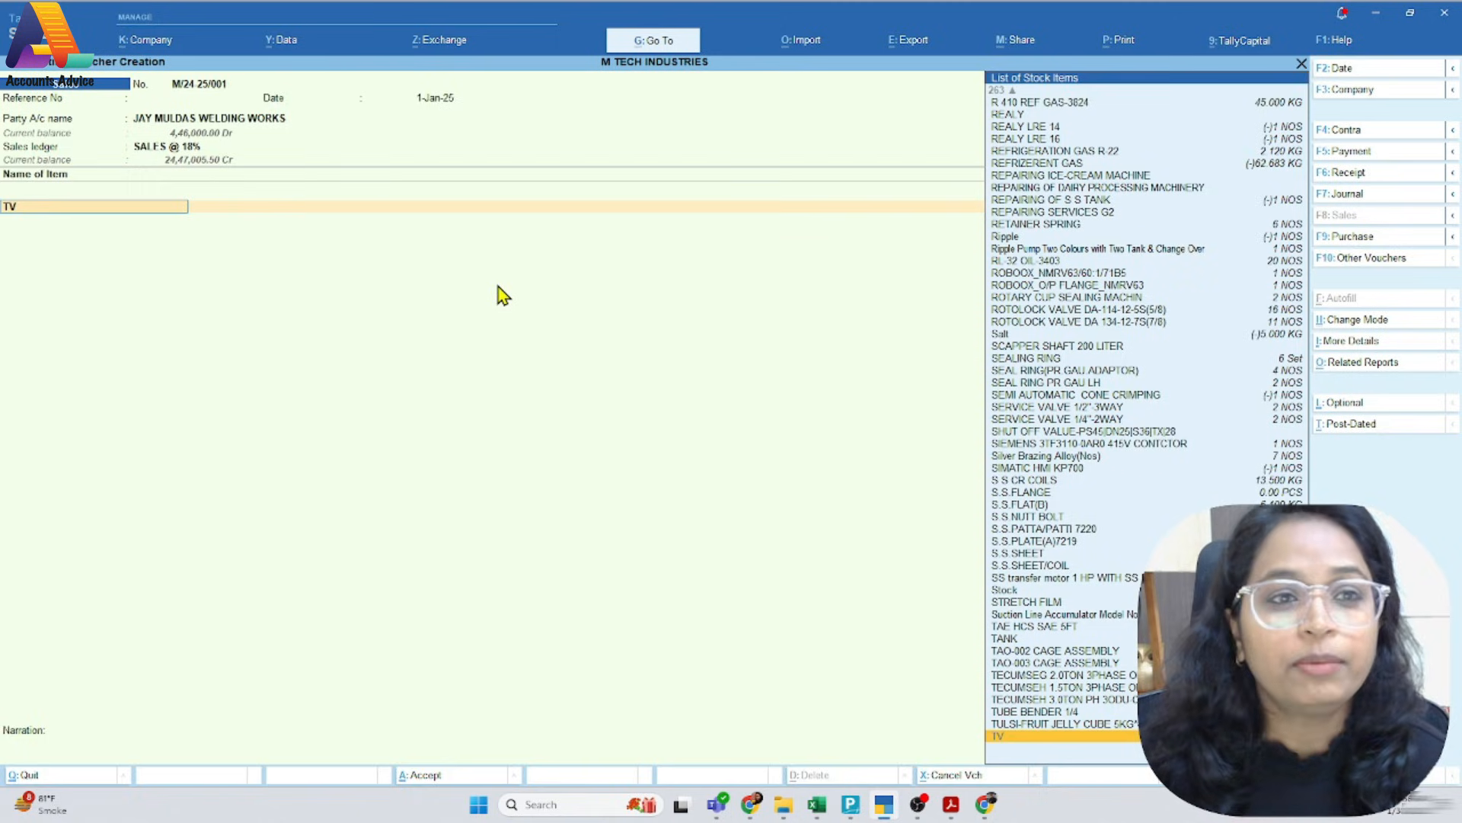
key("ctrl+Return")
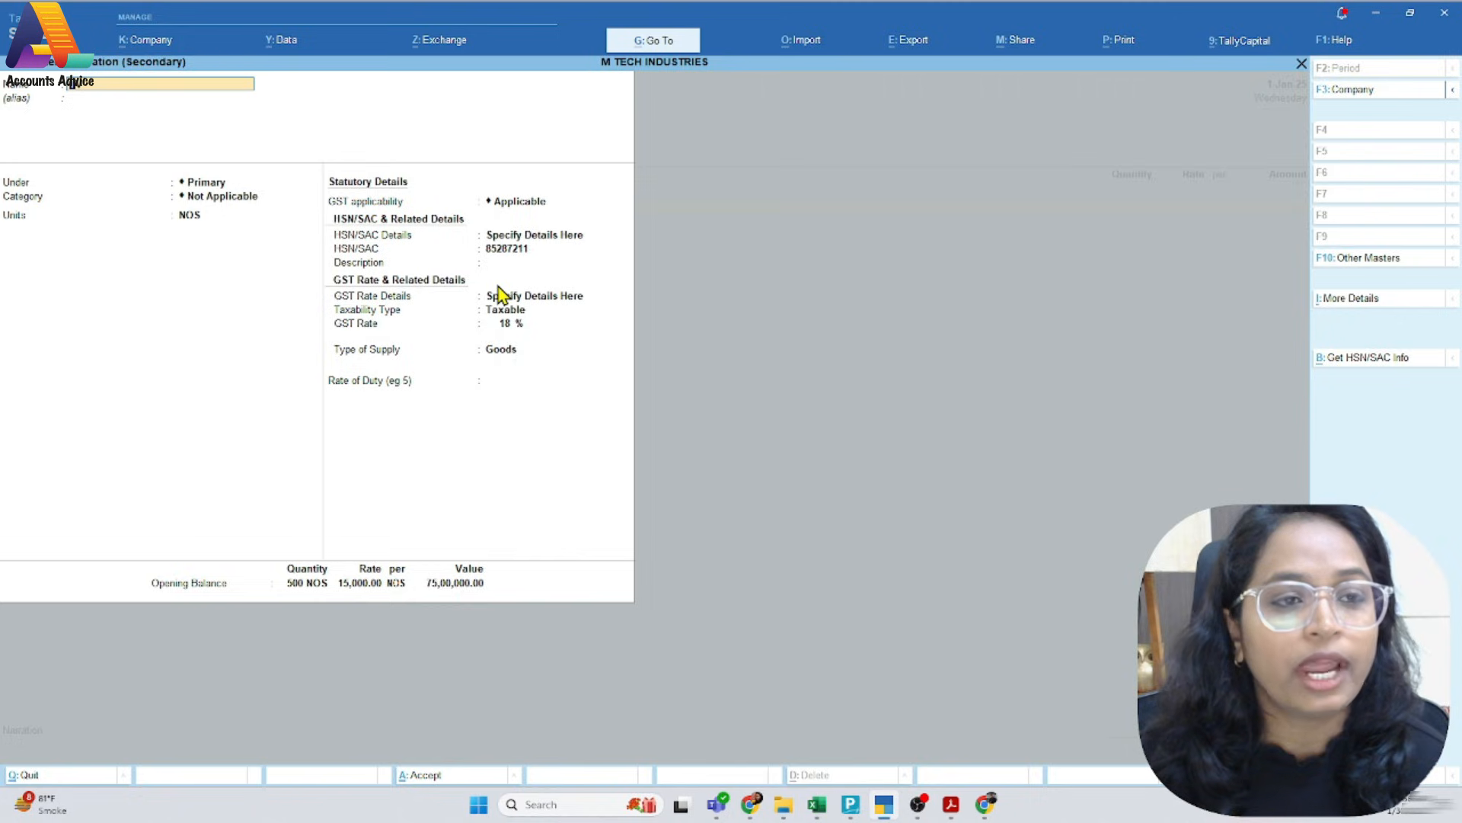
key("Return")
key("Return")
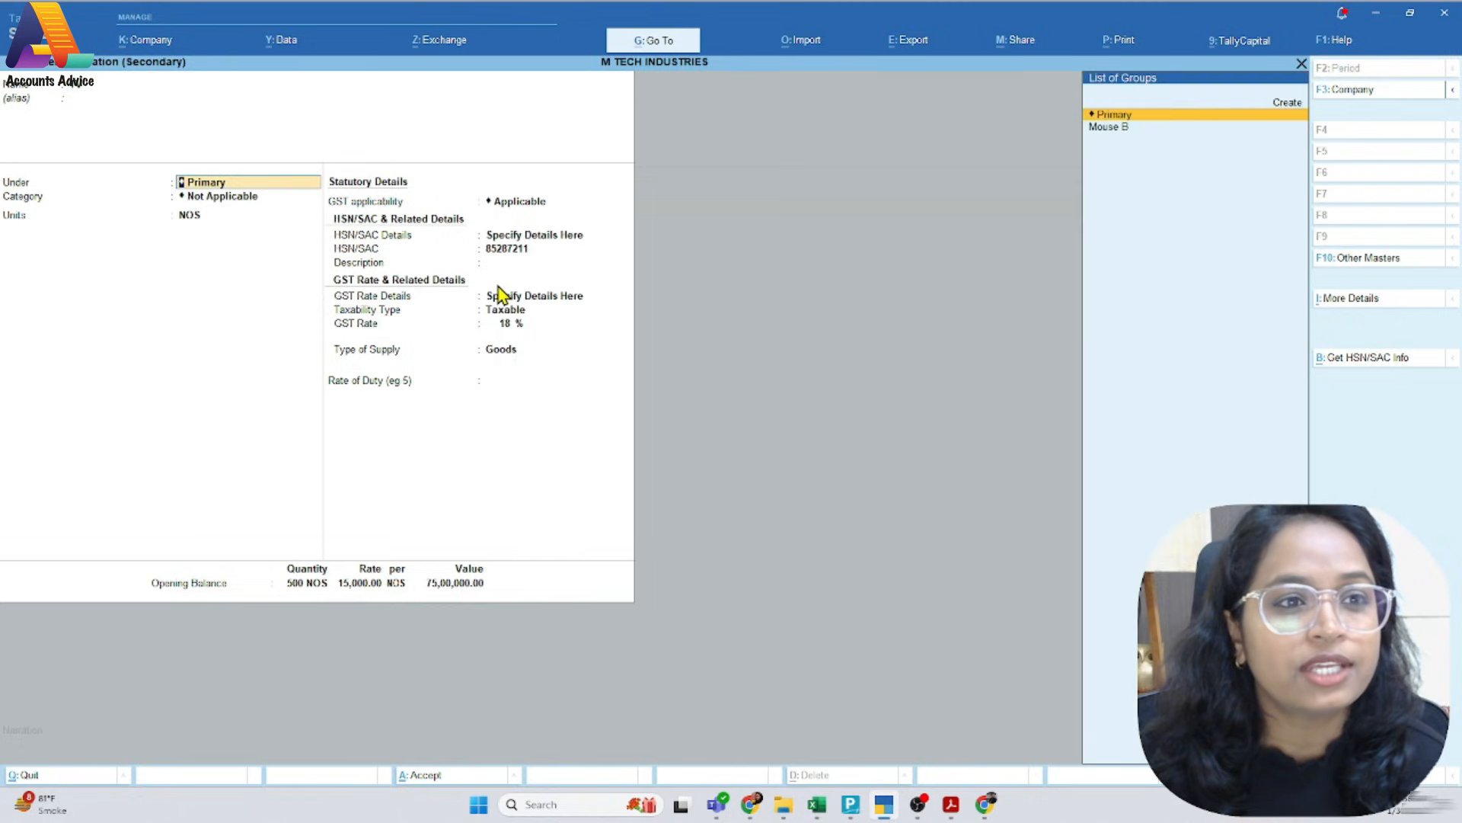
key("Return")
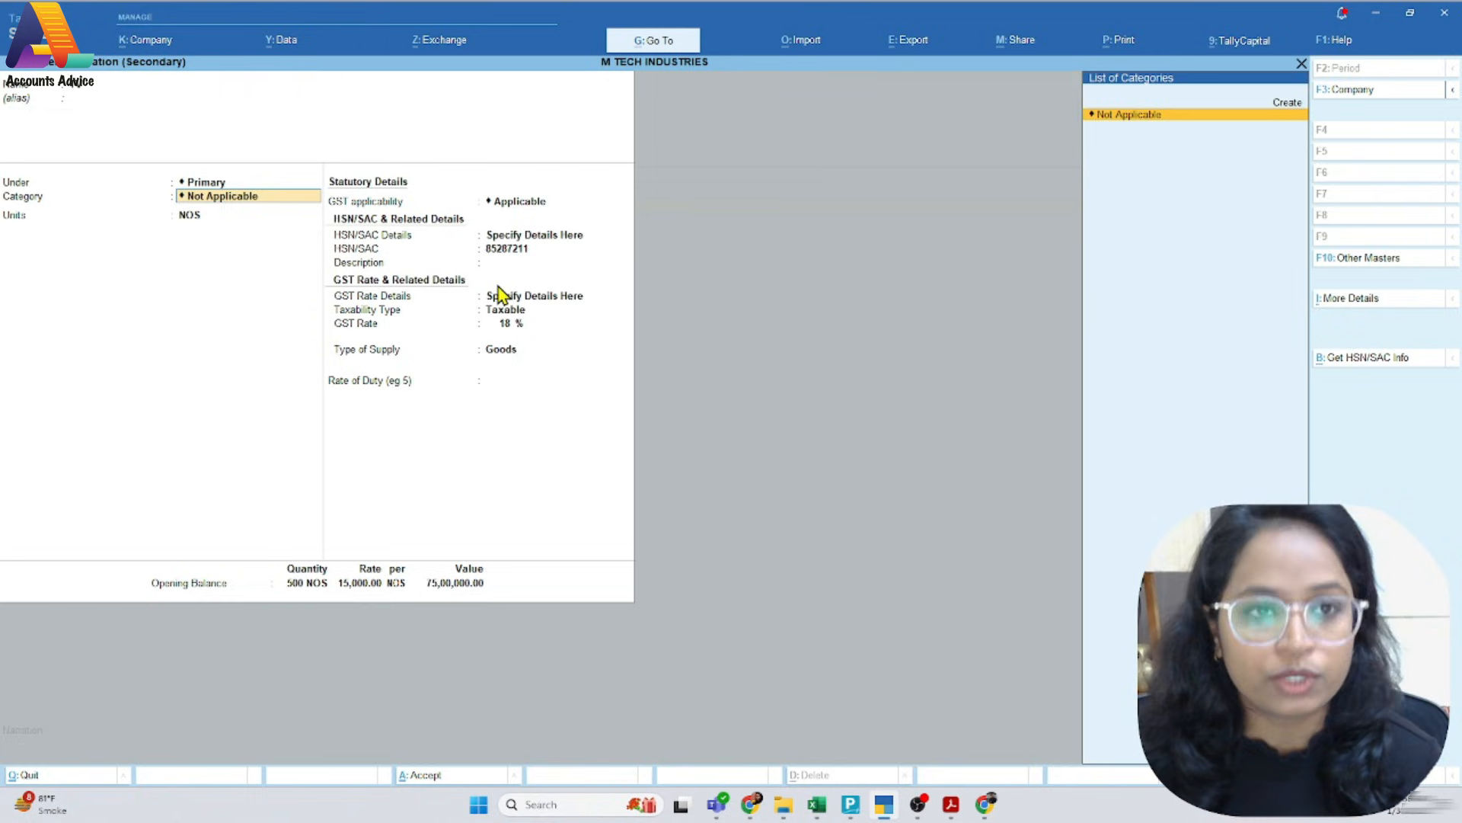
key("Return")
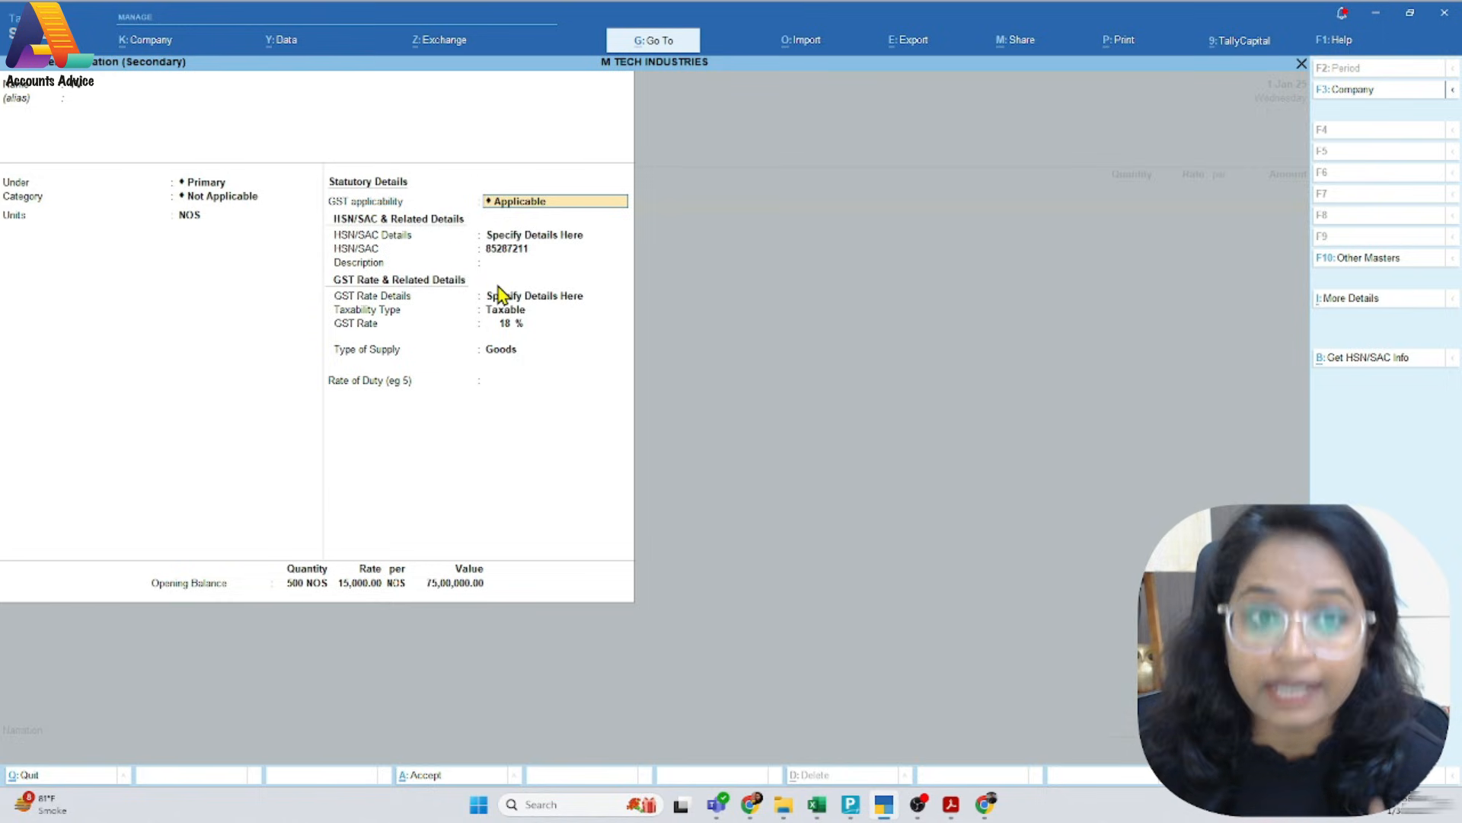
key("Return")
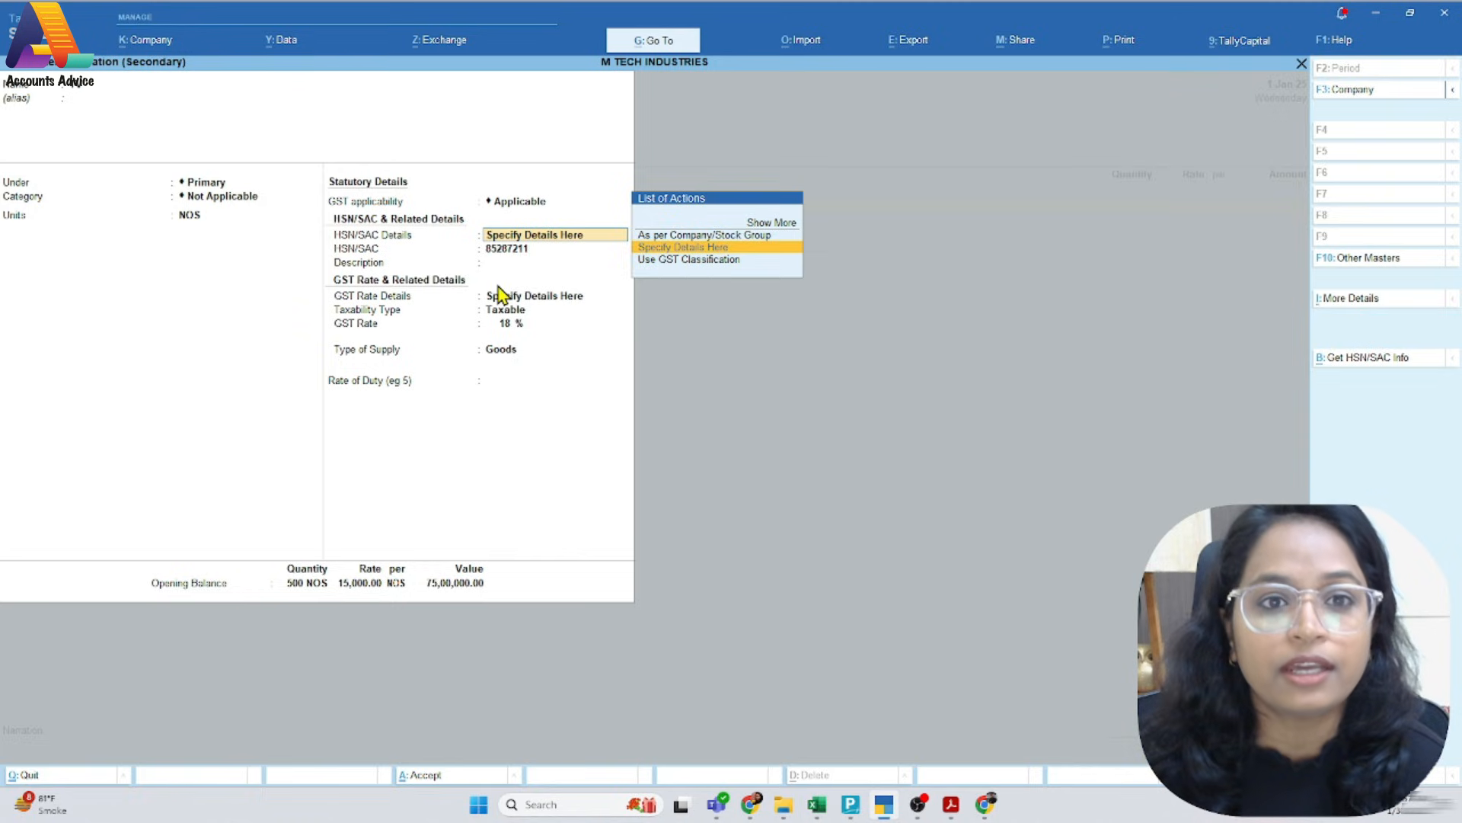
Check the TV item's HSN/SAC code against the PDF invoice and keep 85287211 specified on the item
key("Return")
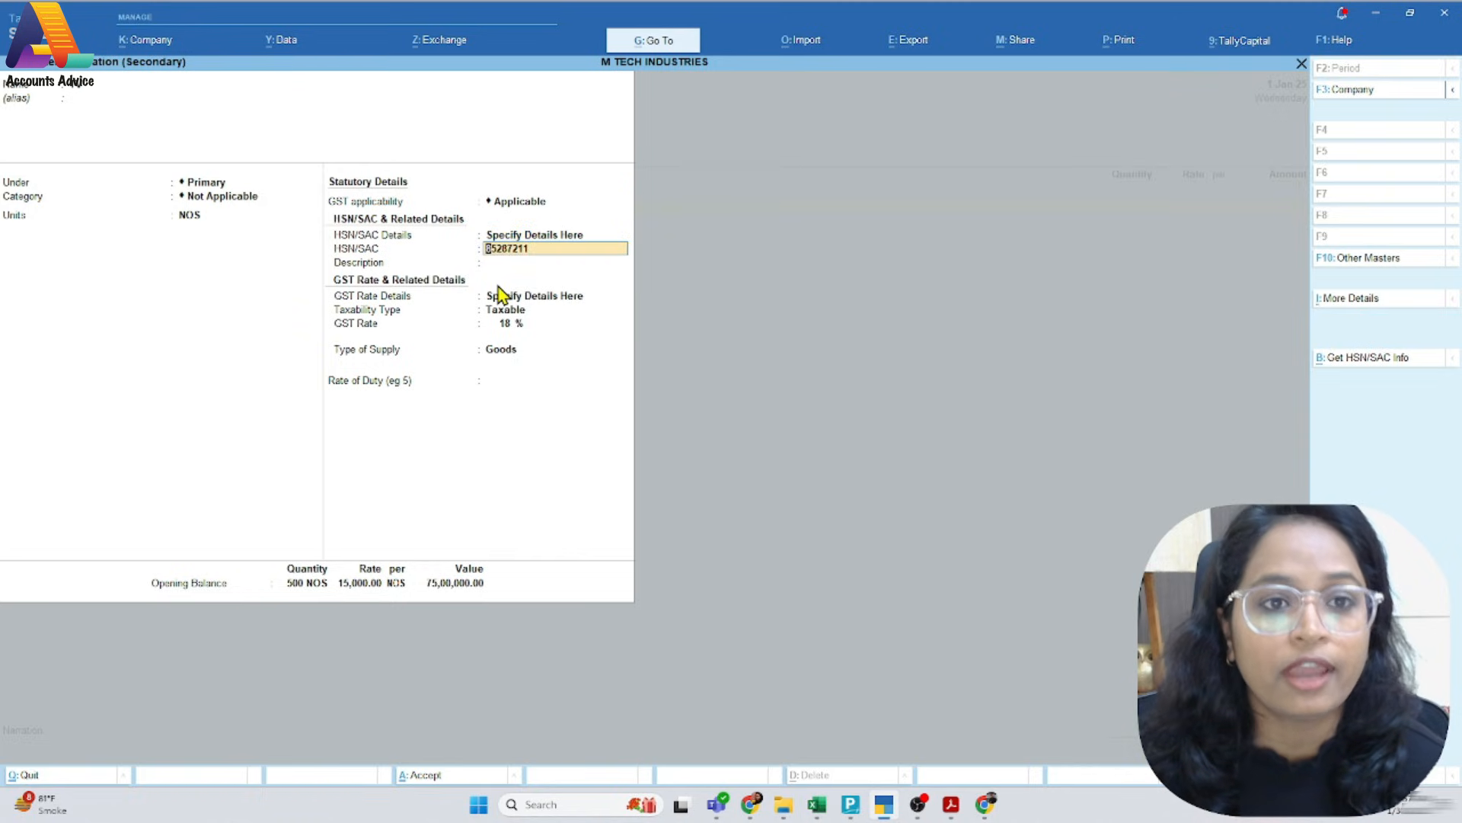
key("alt+Tab")
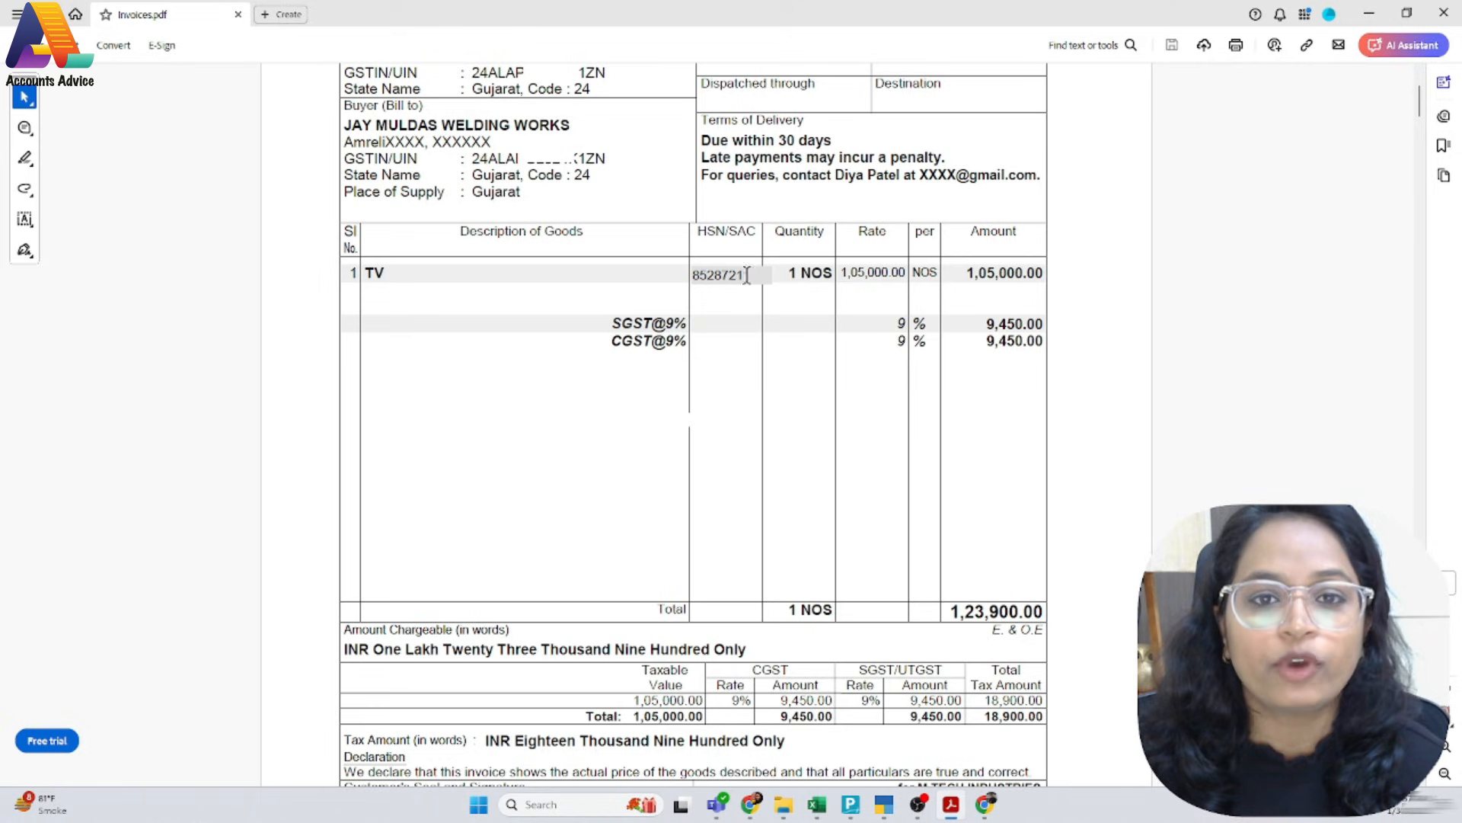
key("alt+Tab")
type("85287211")
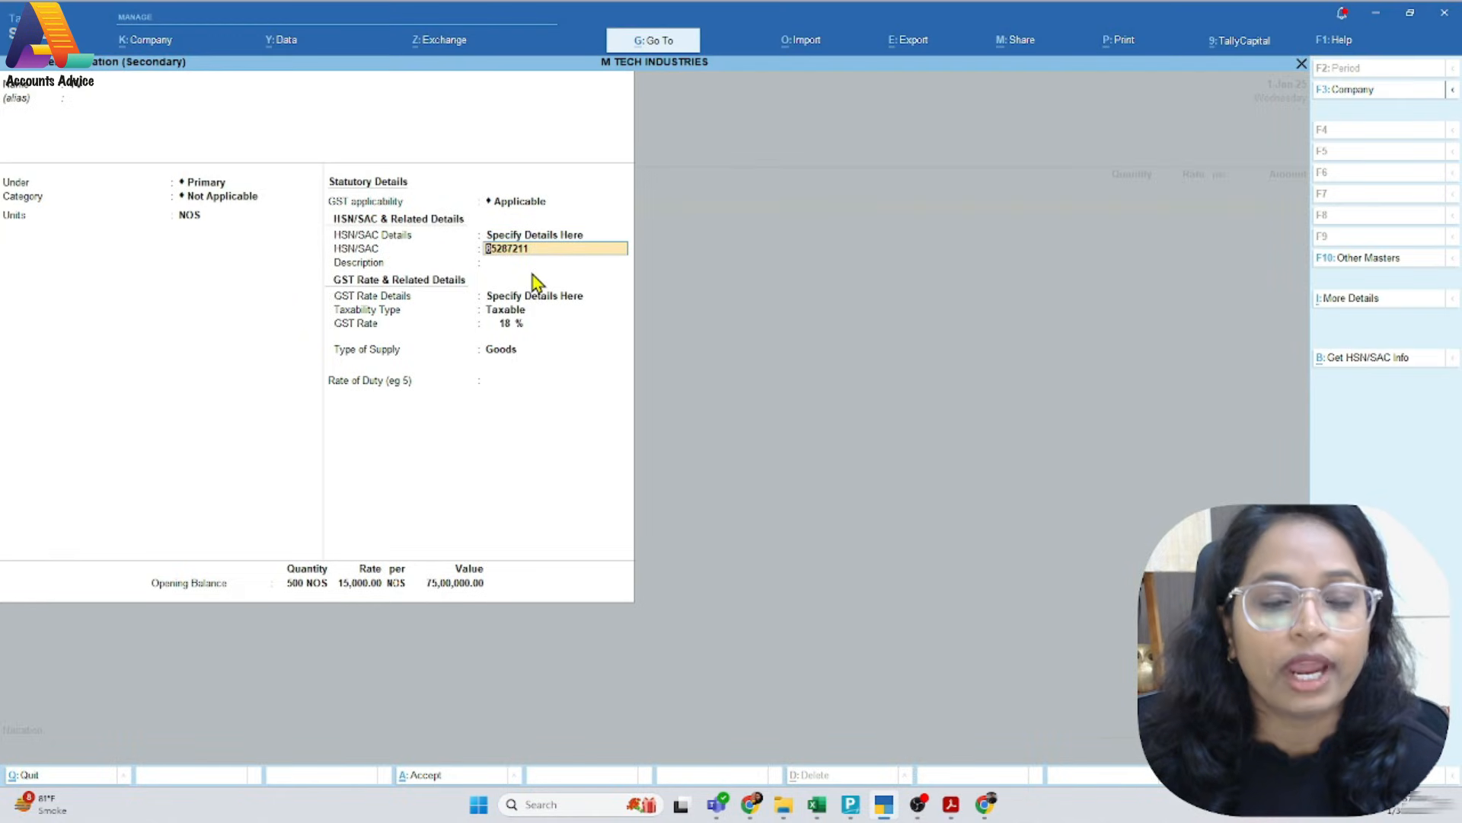
key("Return")
key("Return")
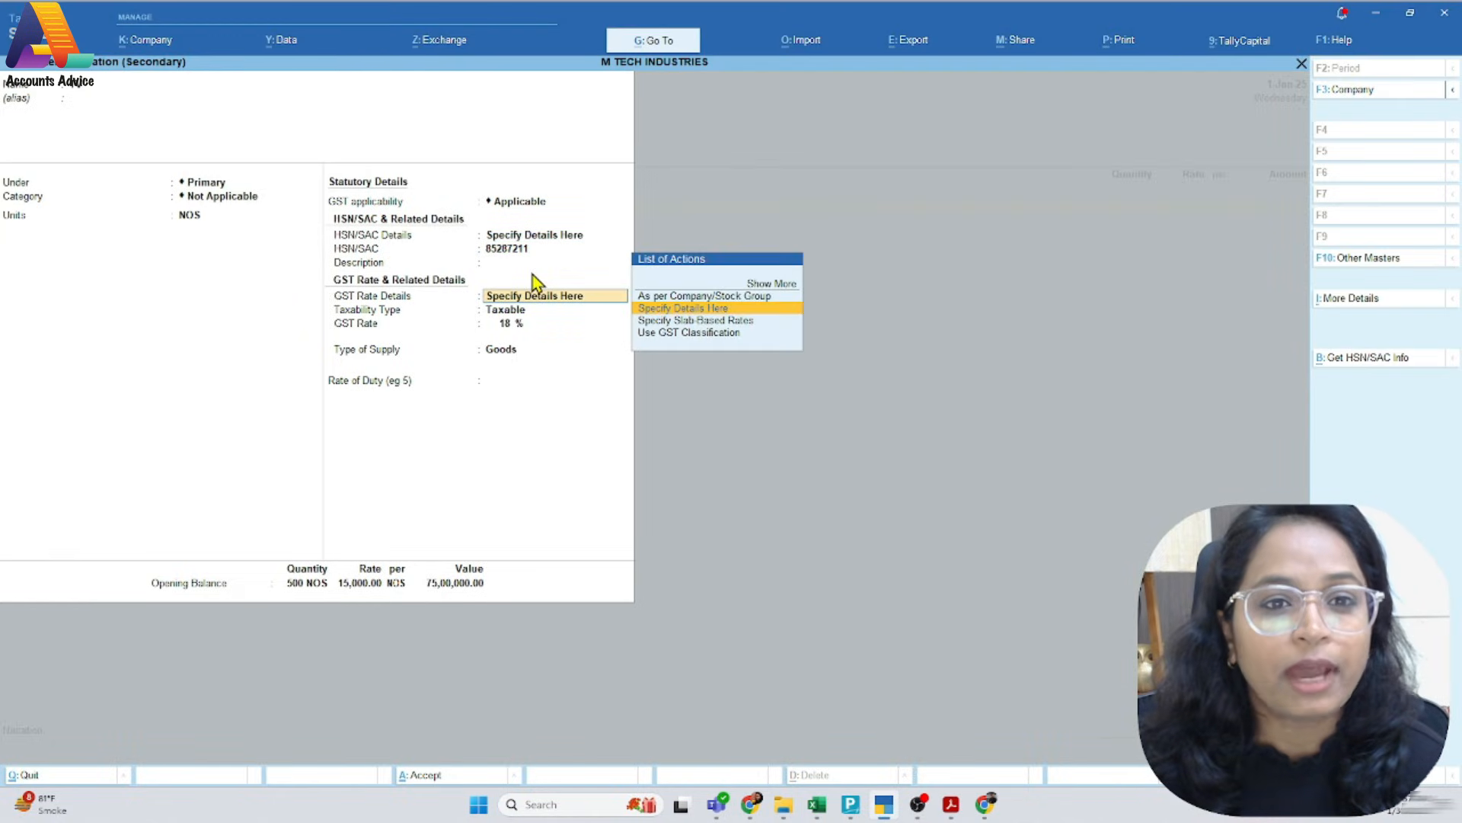
Keep the TV item Taxable with an 18% GST rate, checking it against the invoice's CGST and SGST rates, and accept the item
key("Return")
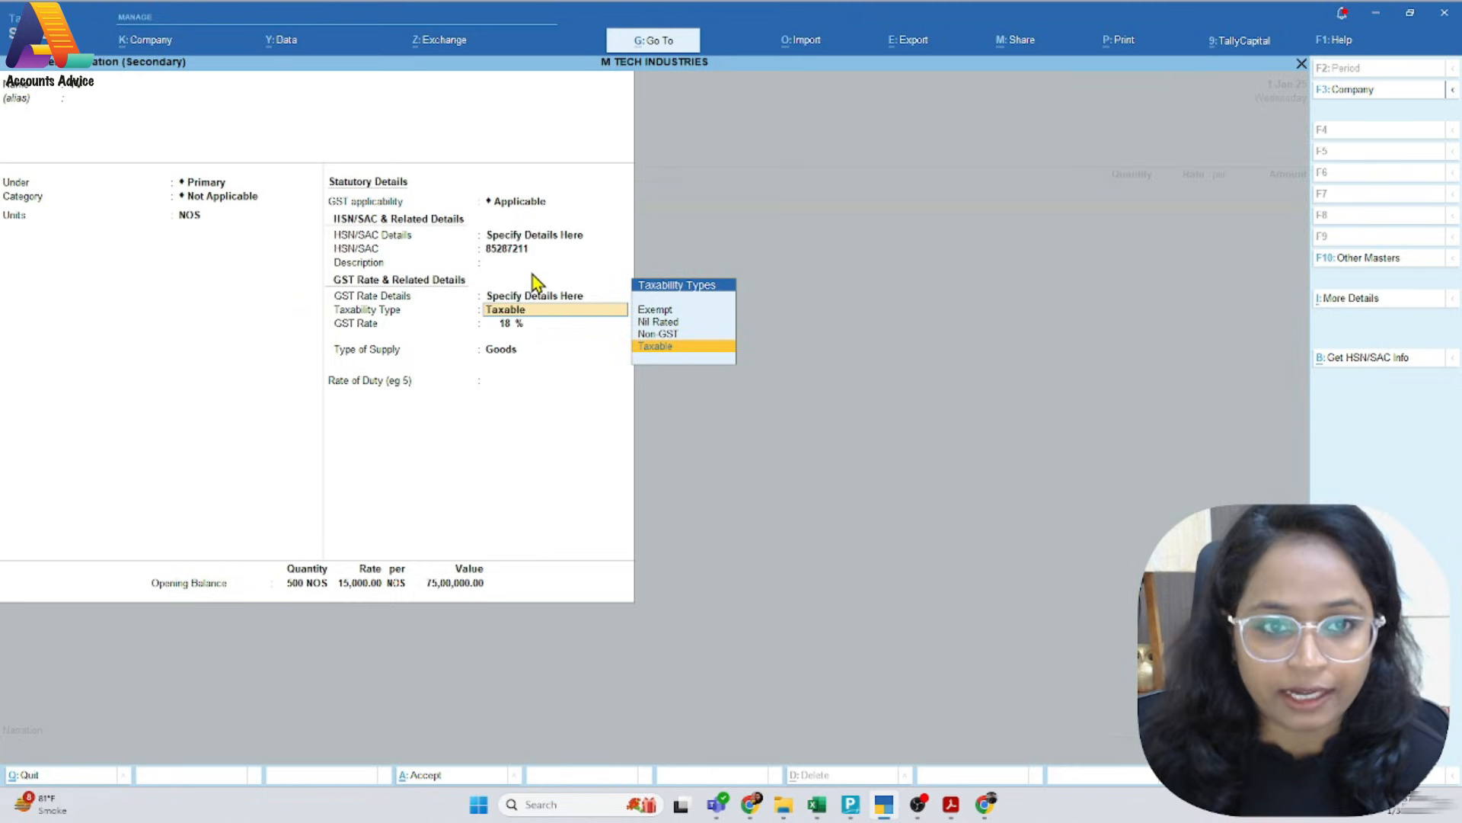
key("Return")
key("alt+Tab")
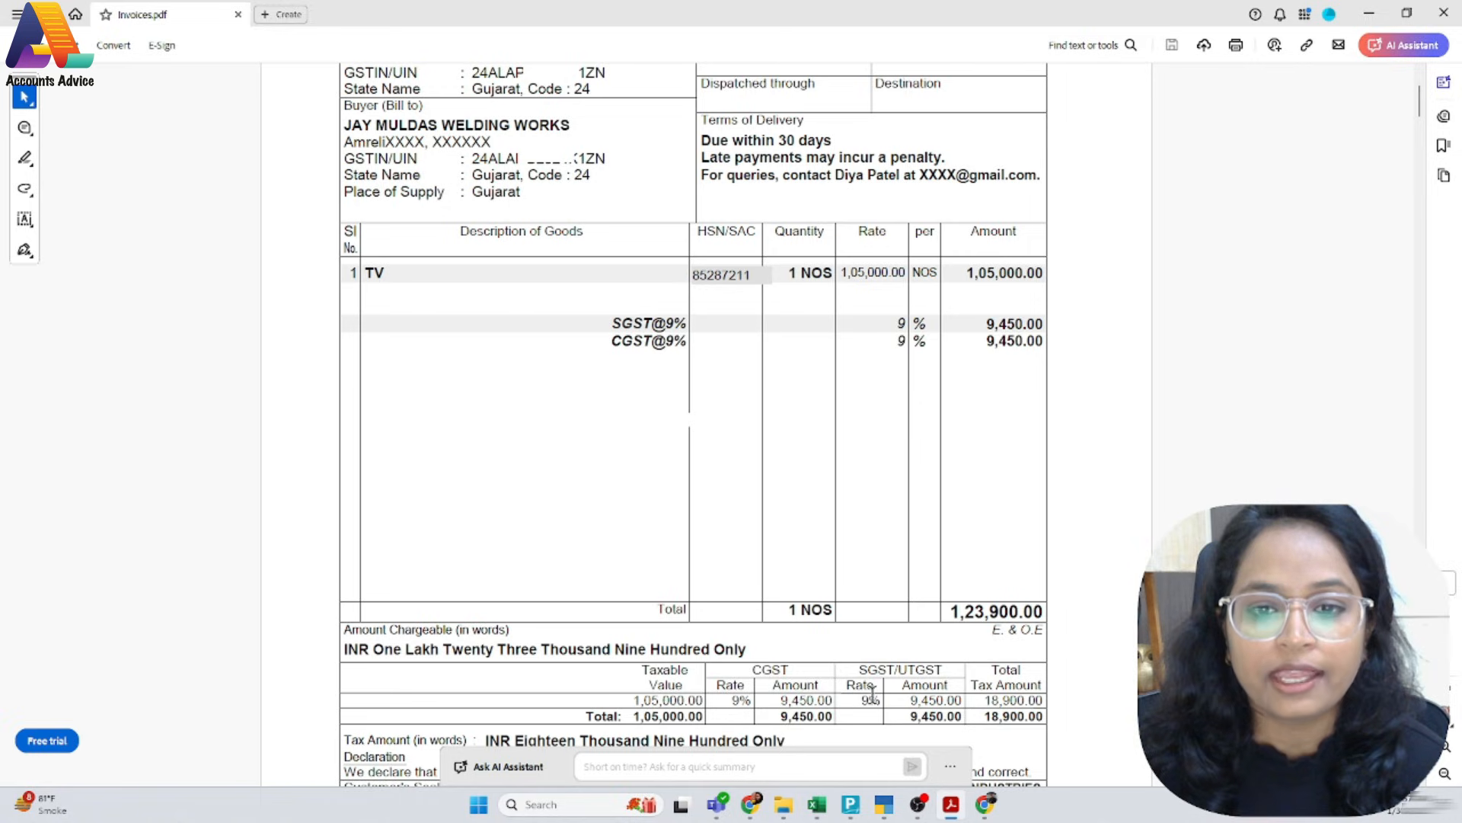
key("alt+Tab")
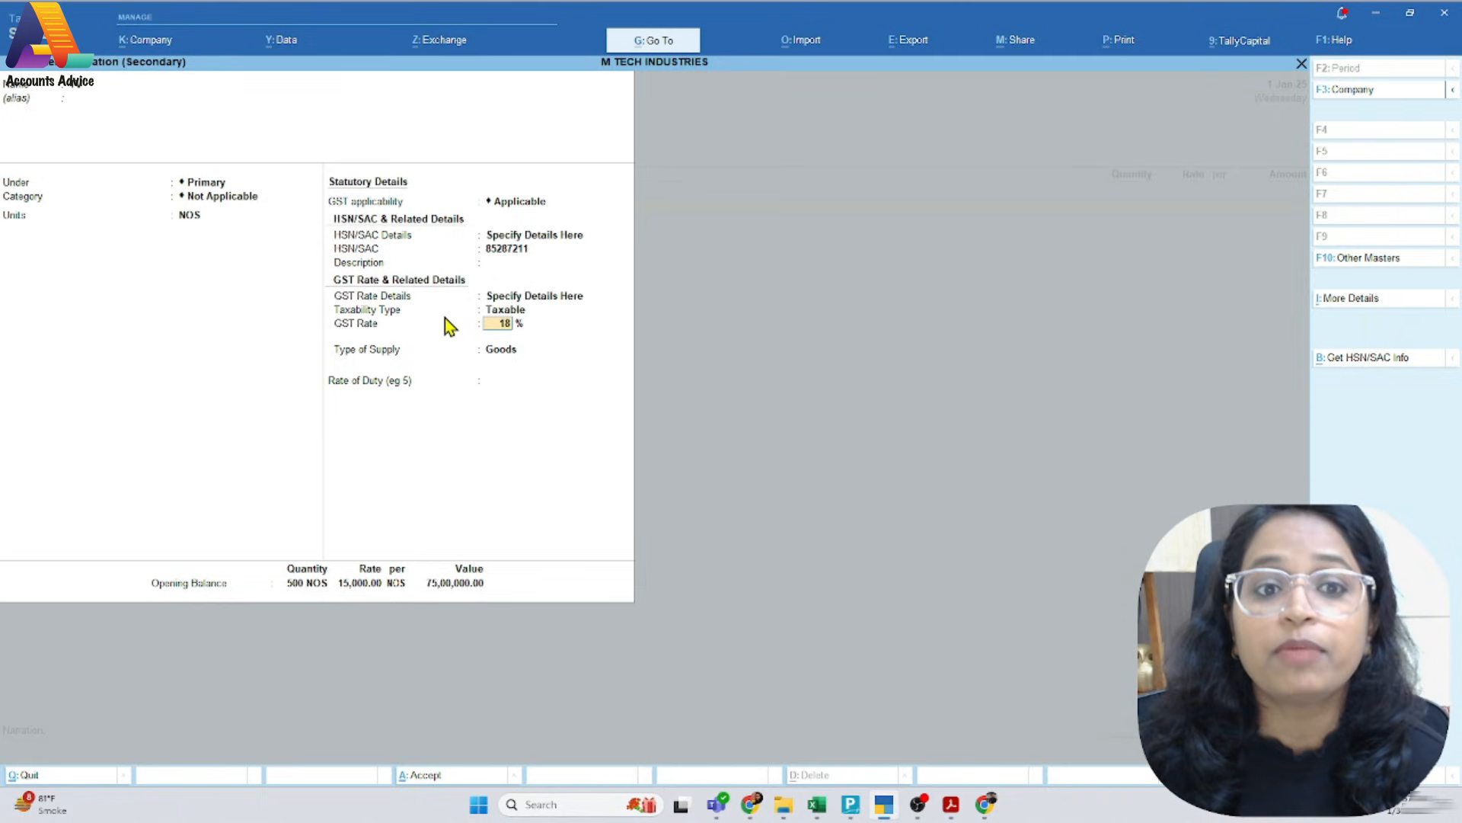
key("Return")
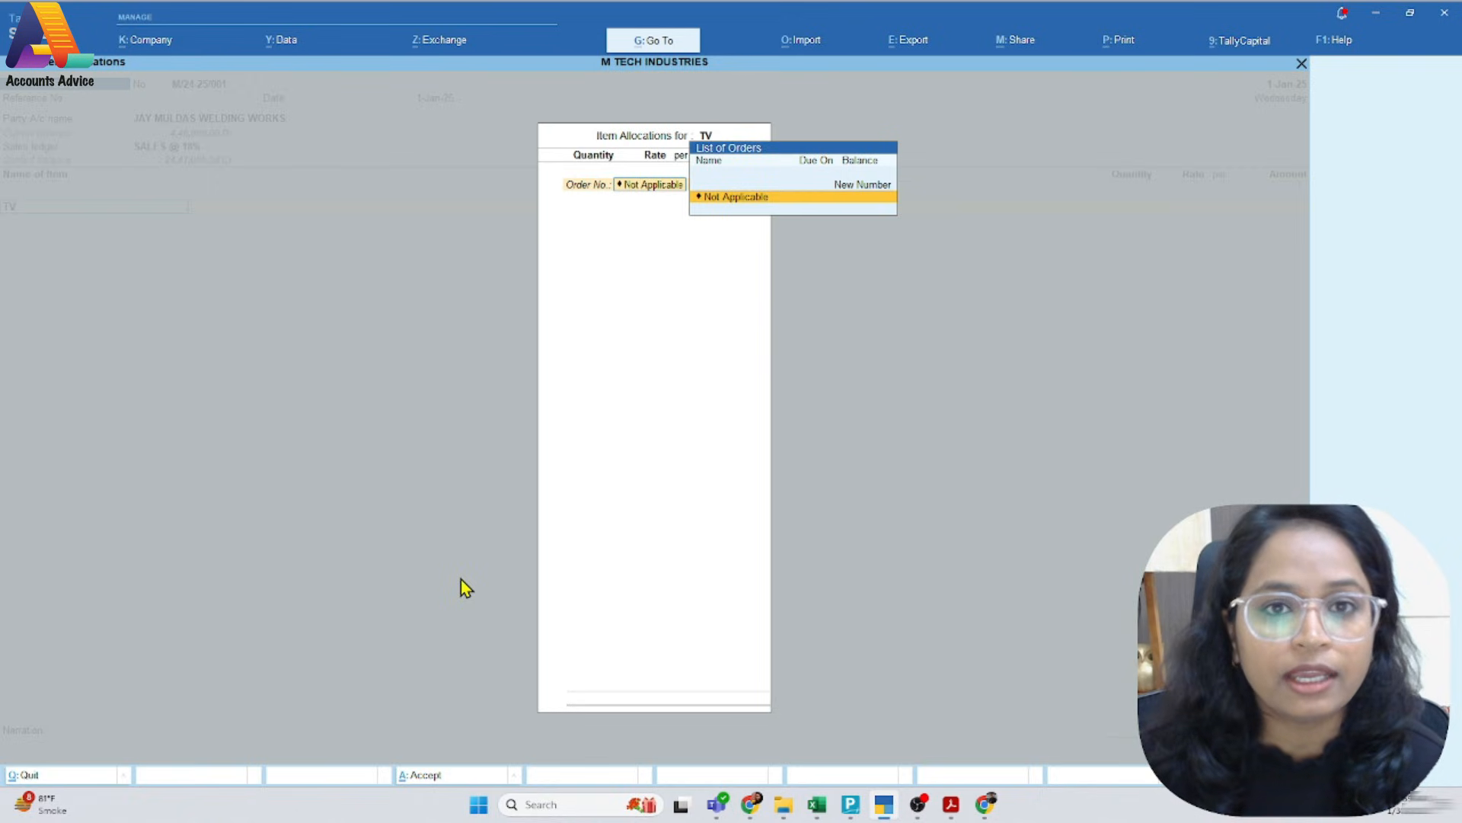
Keep the TV allocation's order number Not Applicable and enter a quantity of 1 NOS from the PDF invoice
key("Return")
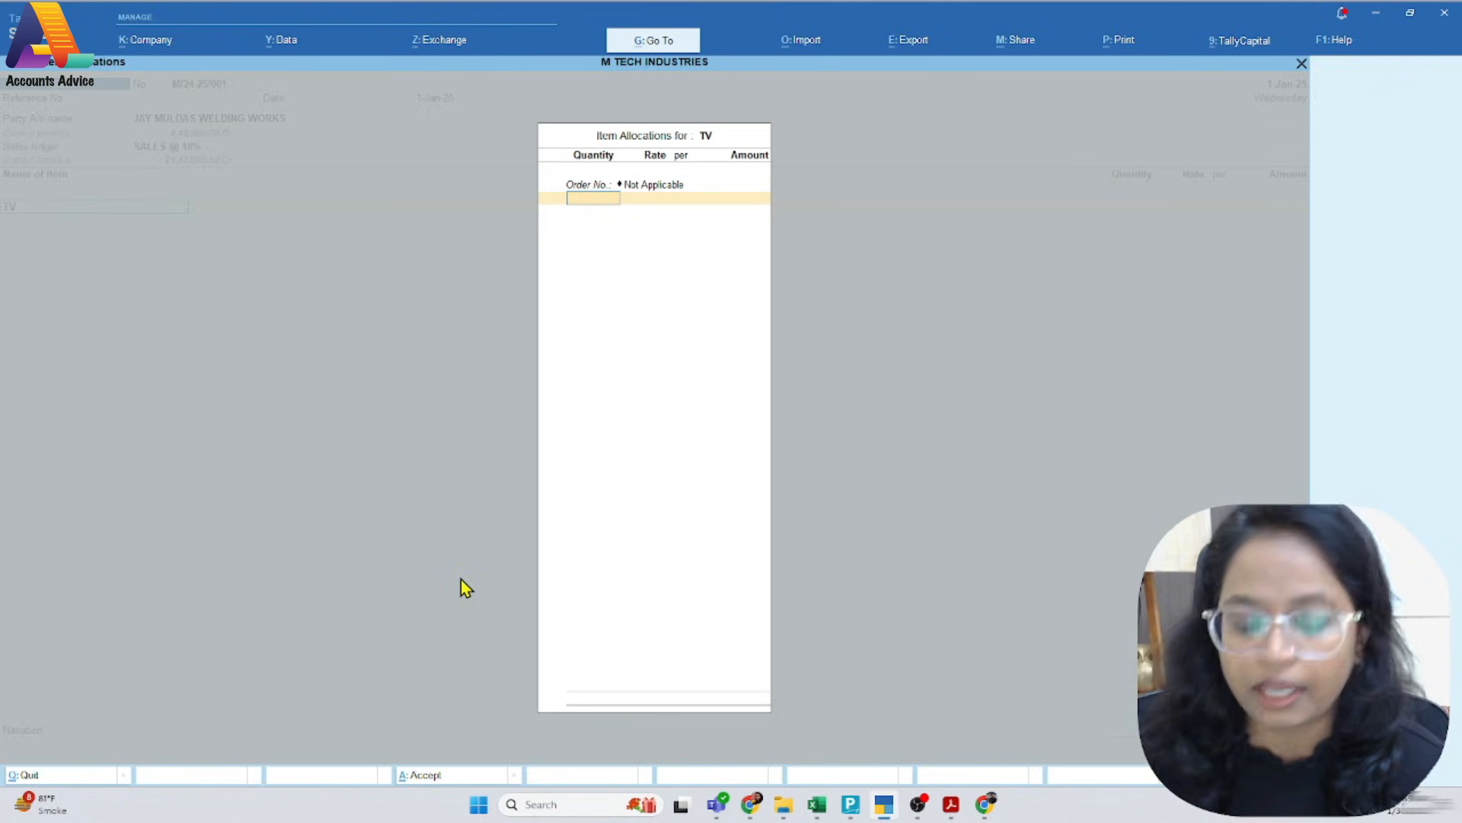
key("alt+Tab")
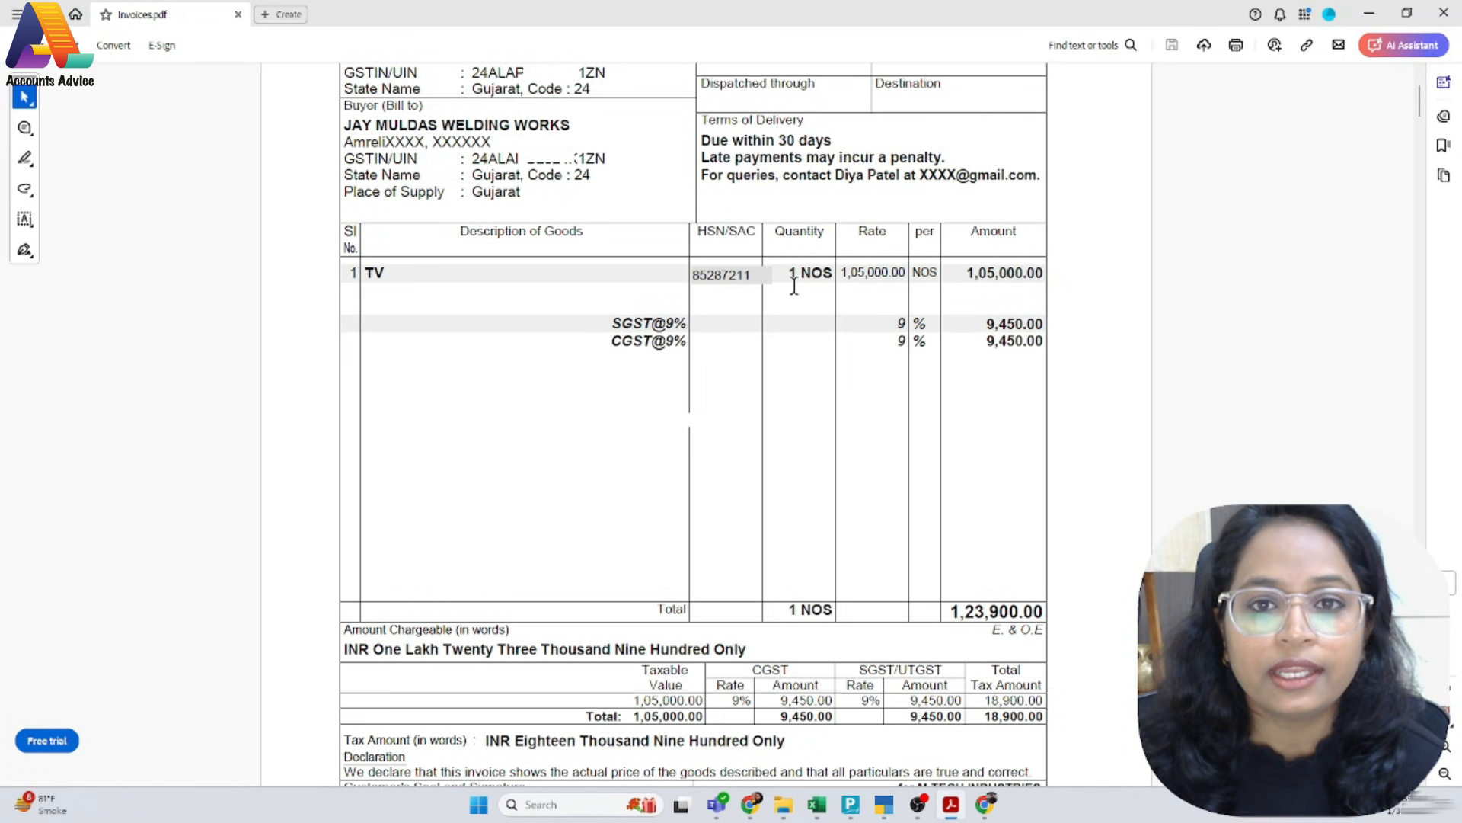
key("alt+Tab")
key("Return")
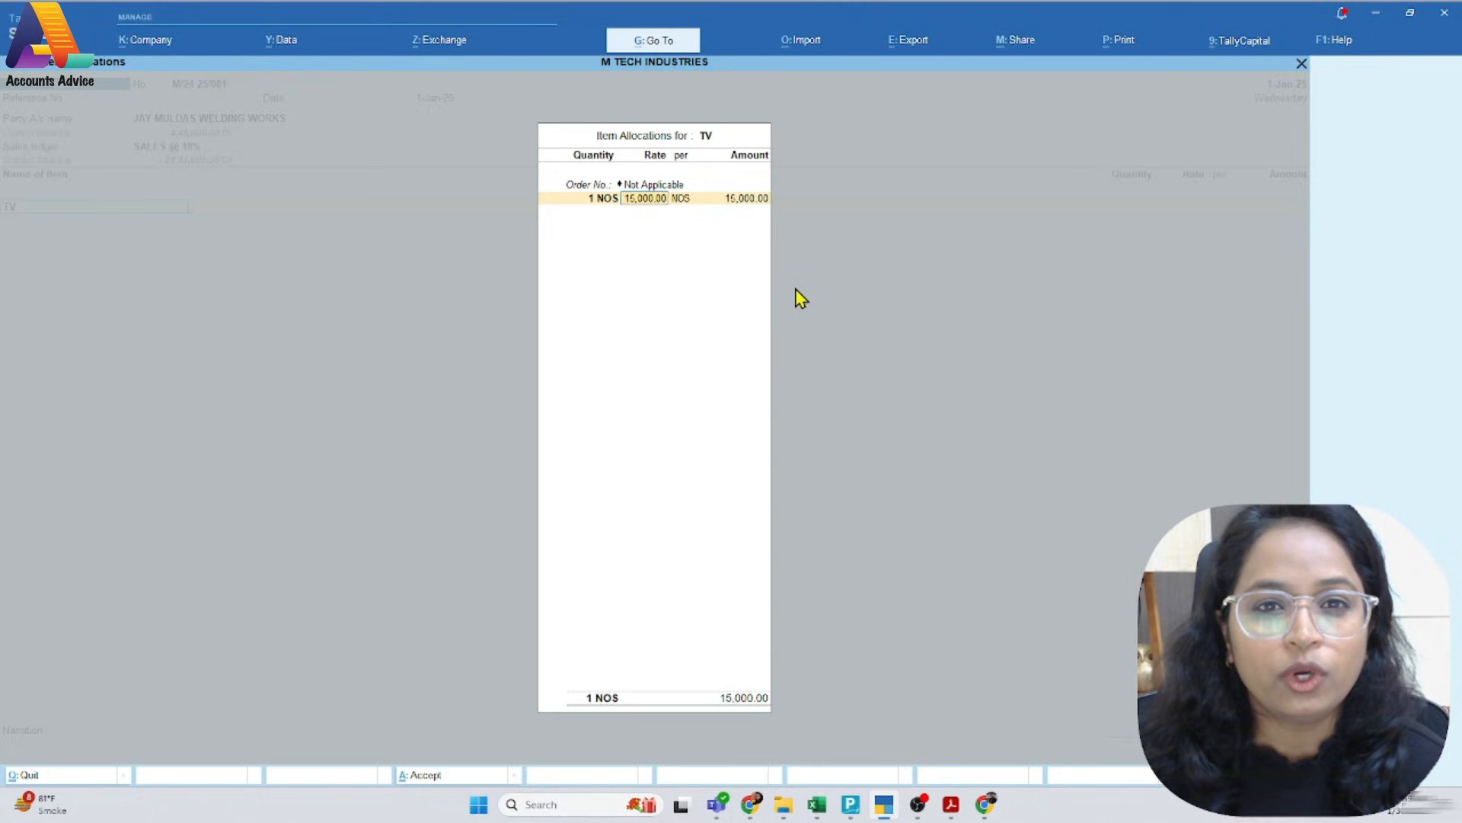
Look up the TV's rate on the PDF invoice and set it to 1,05,000.00 per NOS in the item allocation
key("alt+Tab")
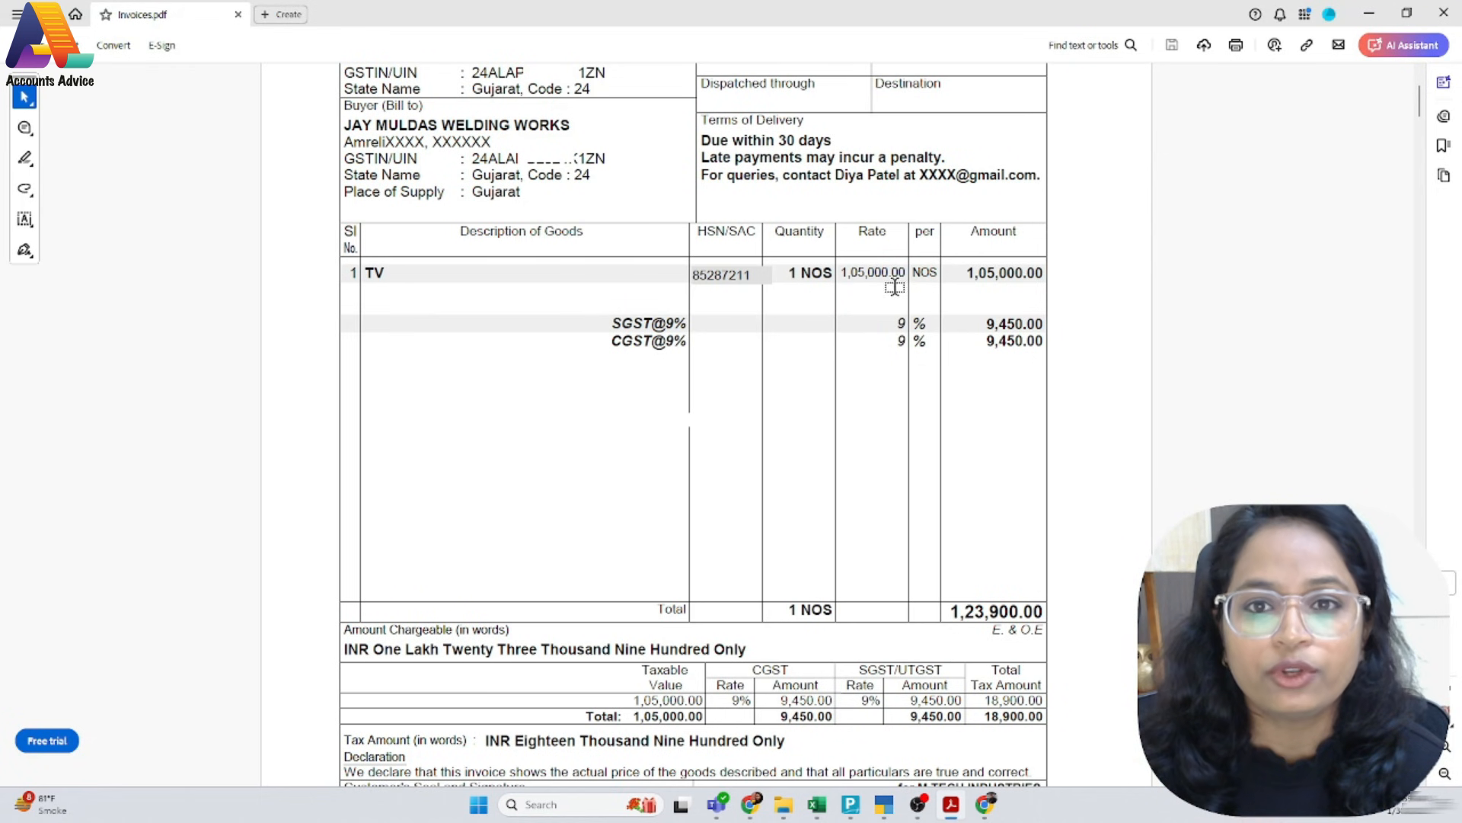
key("alt+Tab")
type("1,05,000")
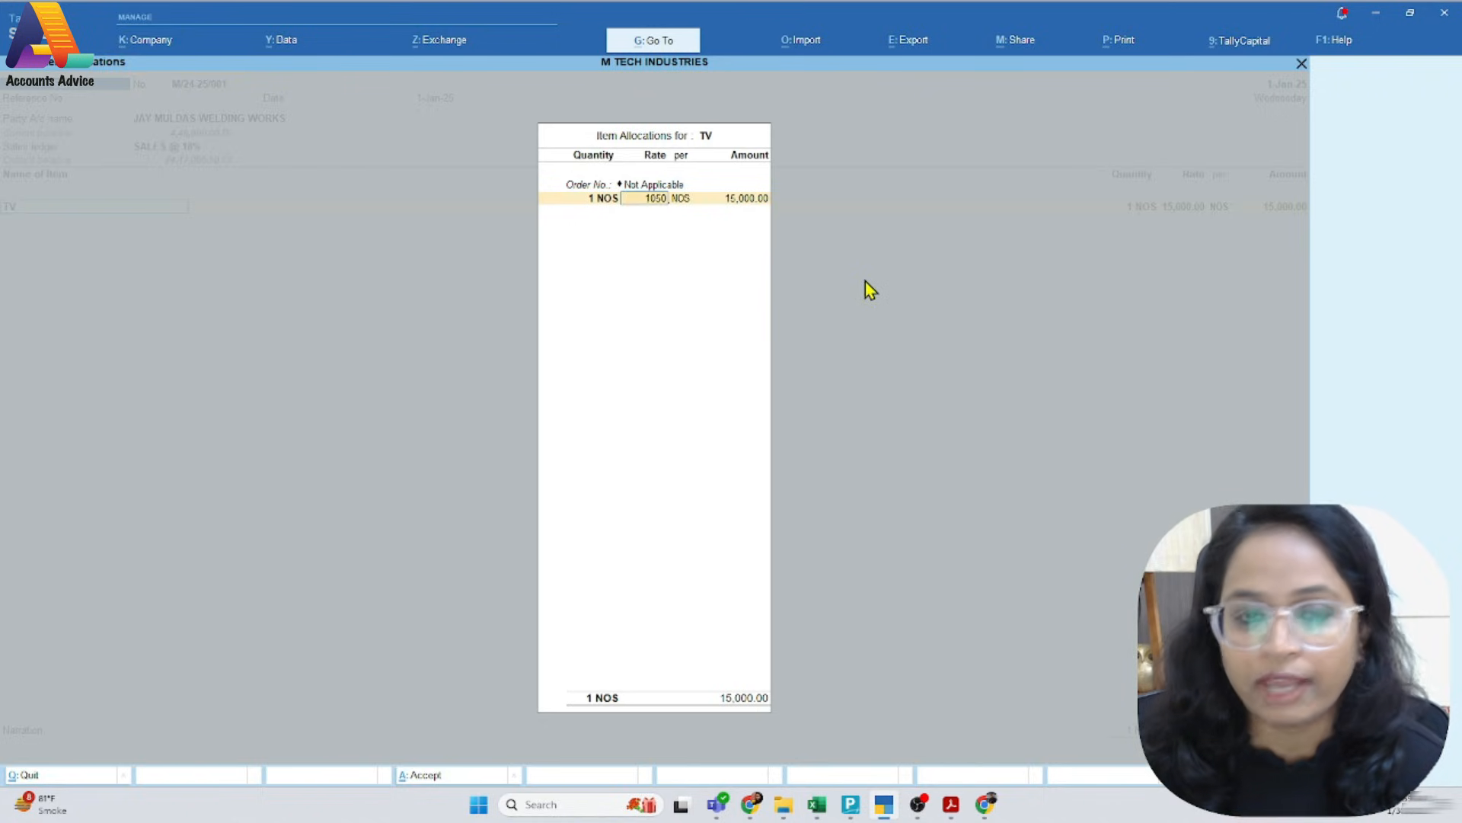
key("Return")
key("Return")
key("Return")
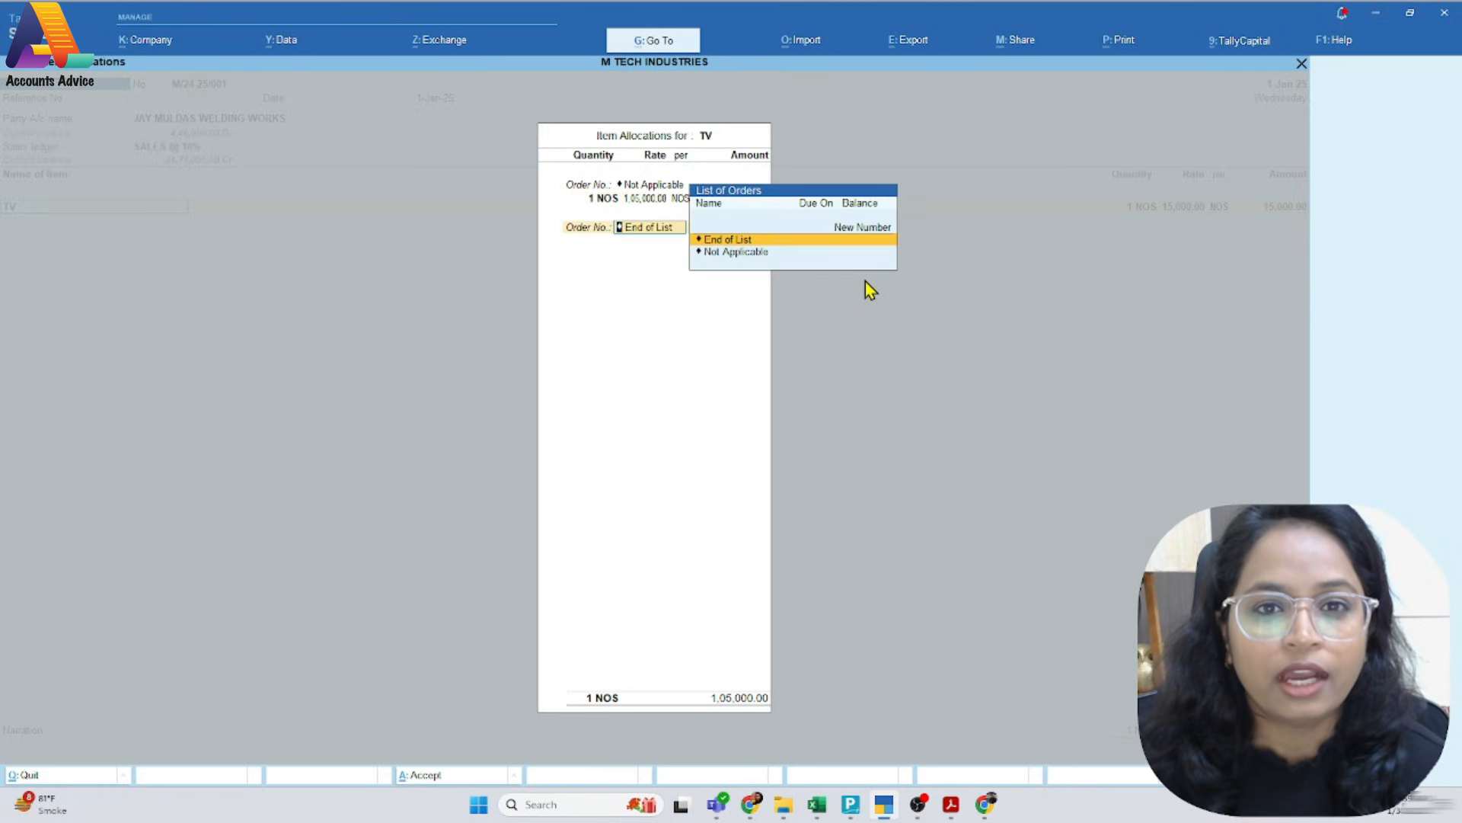
Check the allocation against the PDF invoice, end the order list, and keep the GST rate and HSN/SAC details As per Masters/Company
key("alt+Tab")
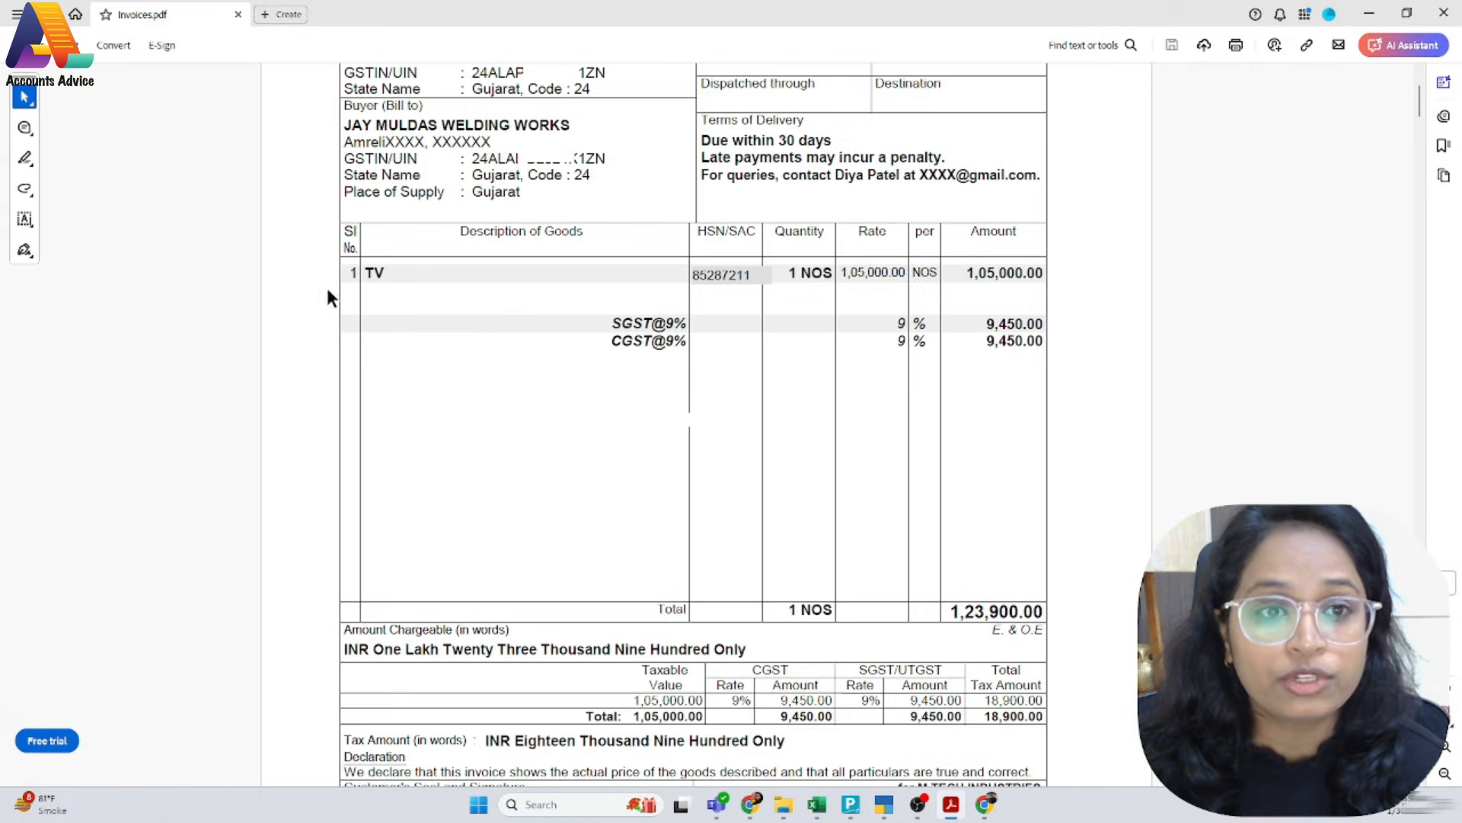
key("alt+Tab")
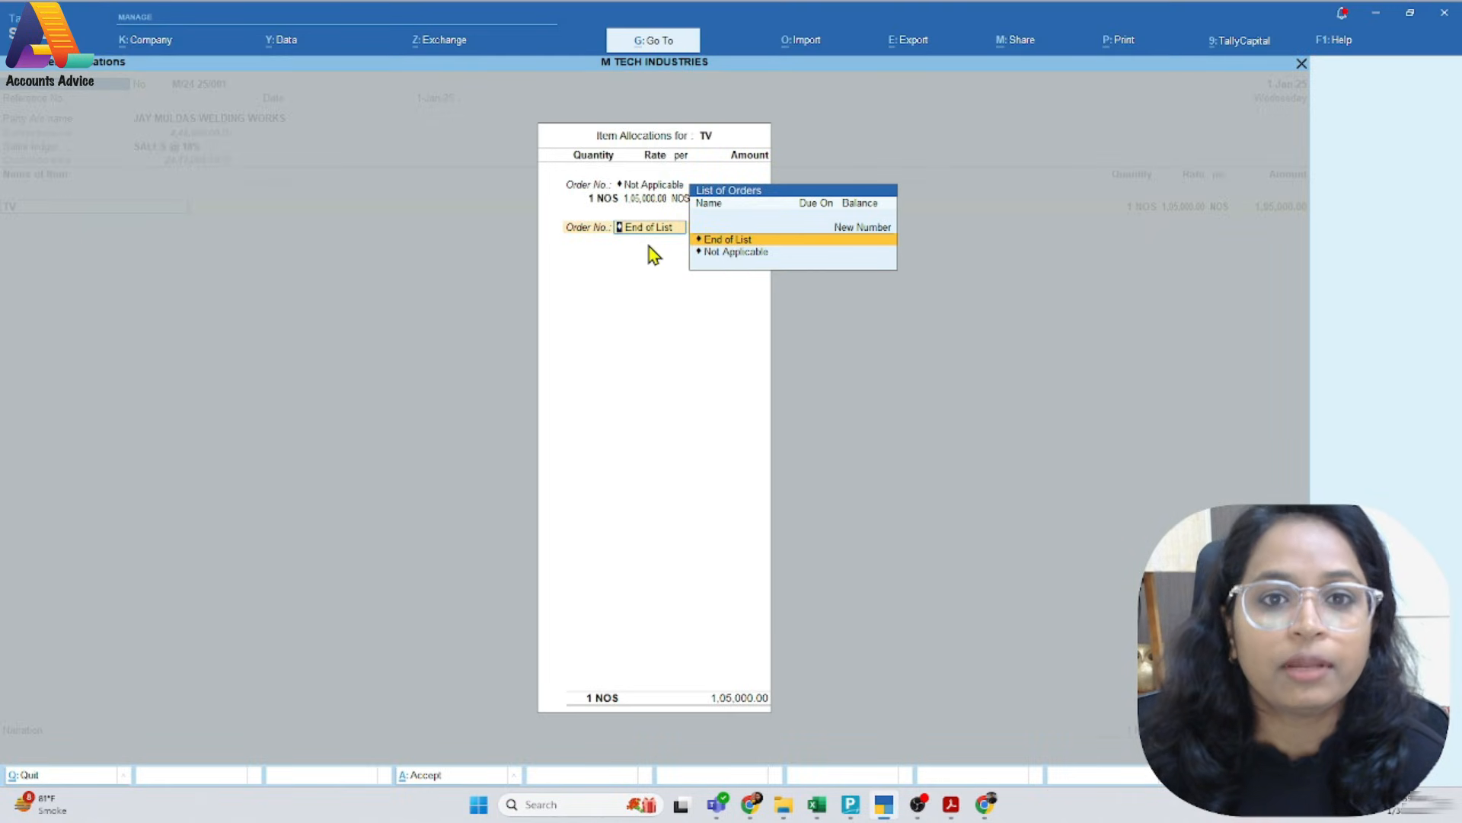
key("Return")
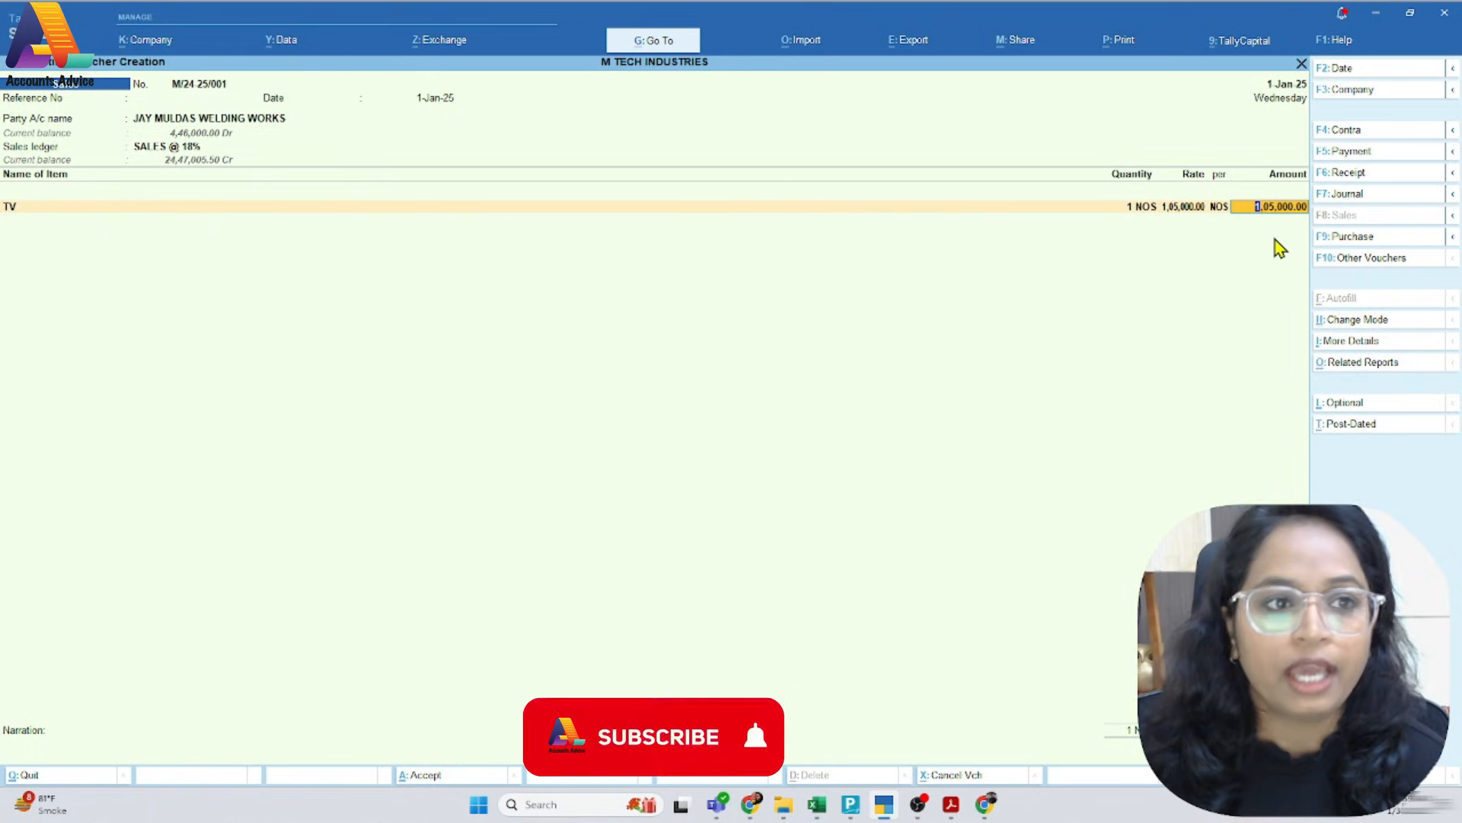
key("Return")
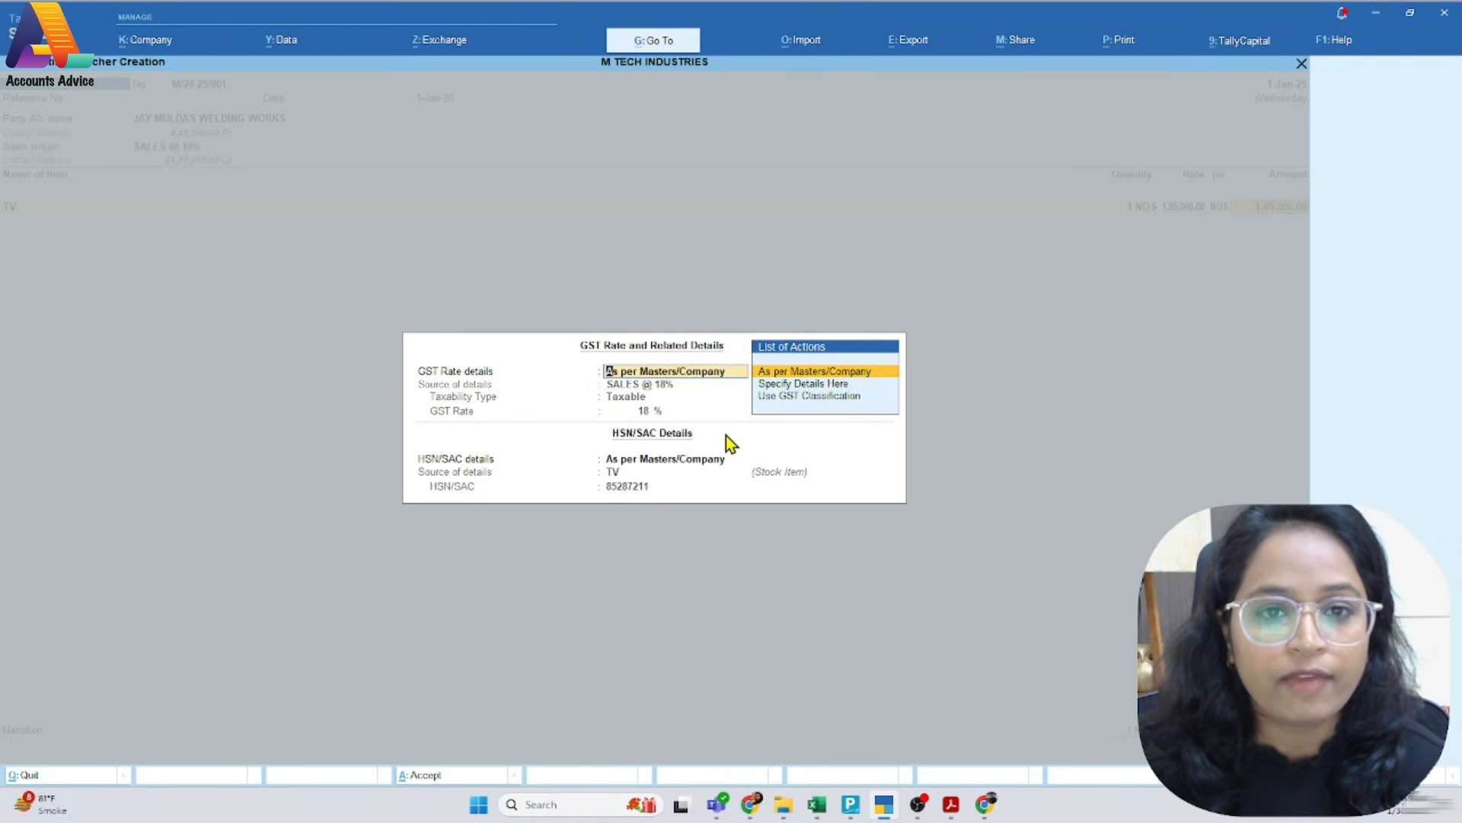
key("ctrl+a")
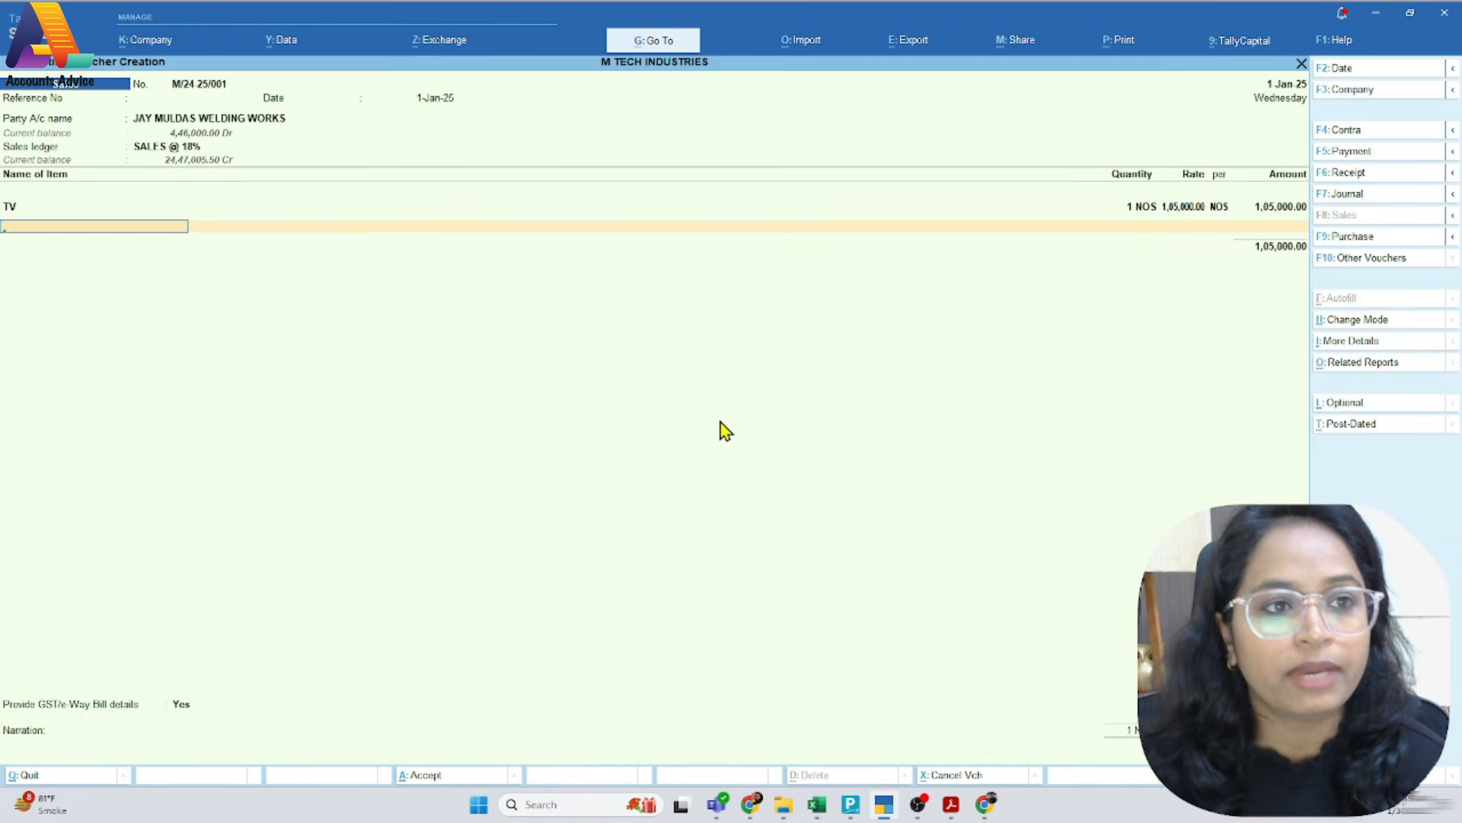
End the stock item list and add the CGST@9% ledger below it, matching the tax lines on the PDF invoice
key("Return")
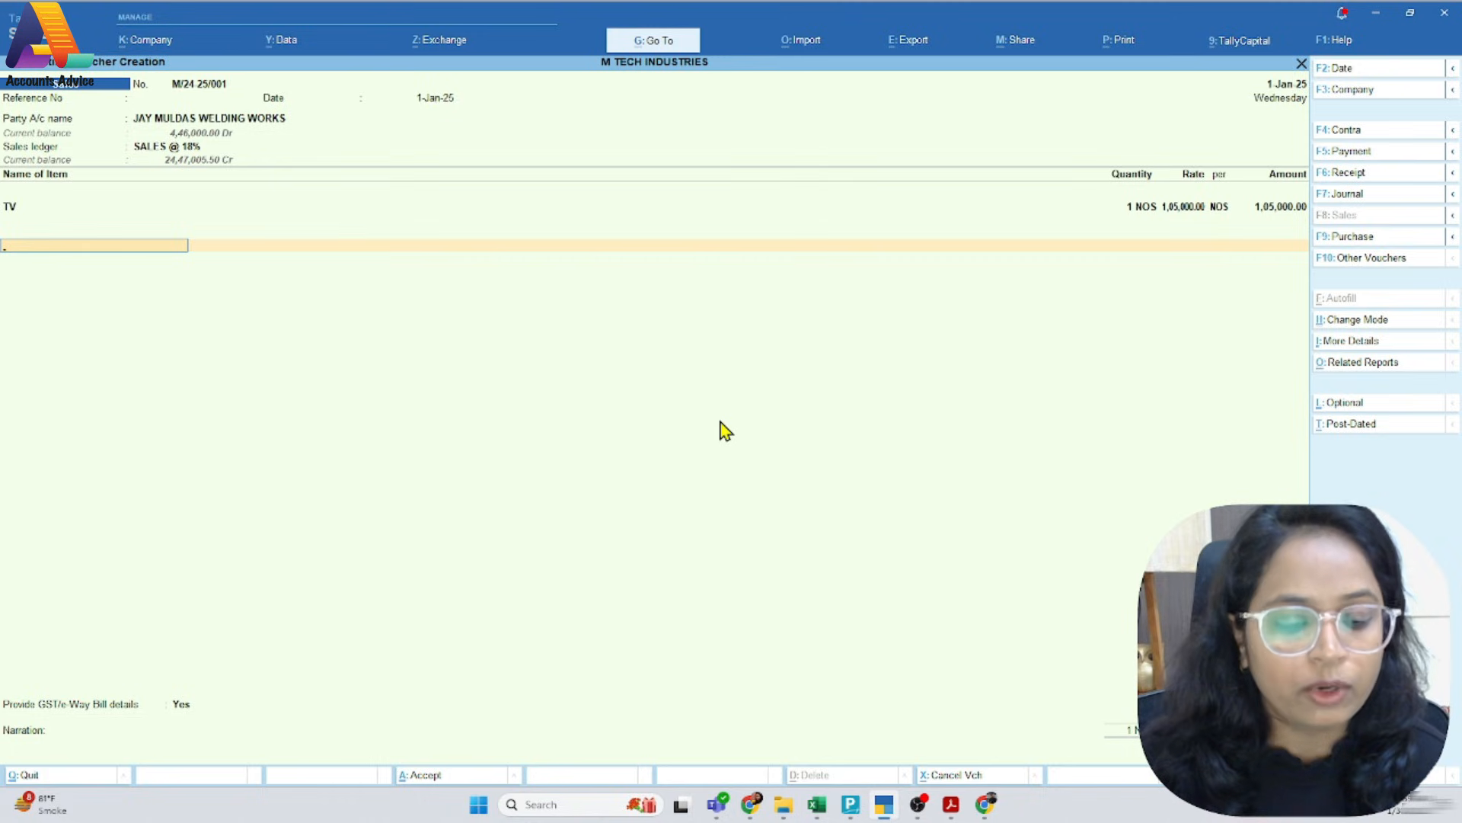
type("Gs")
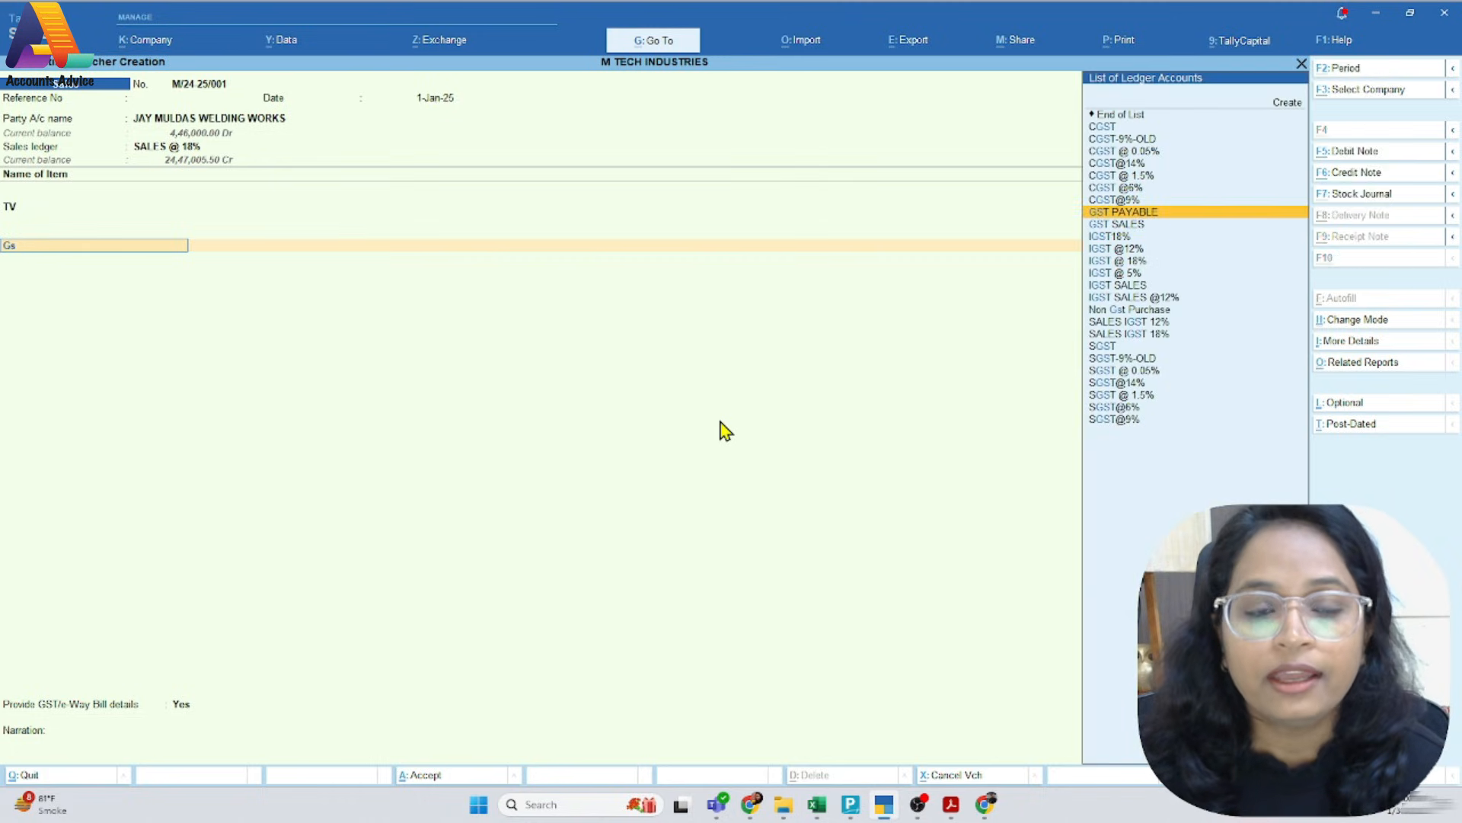
key("alt+Tab")
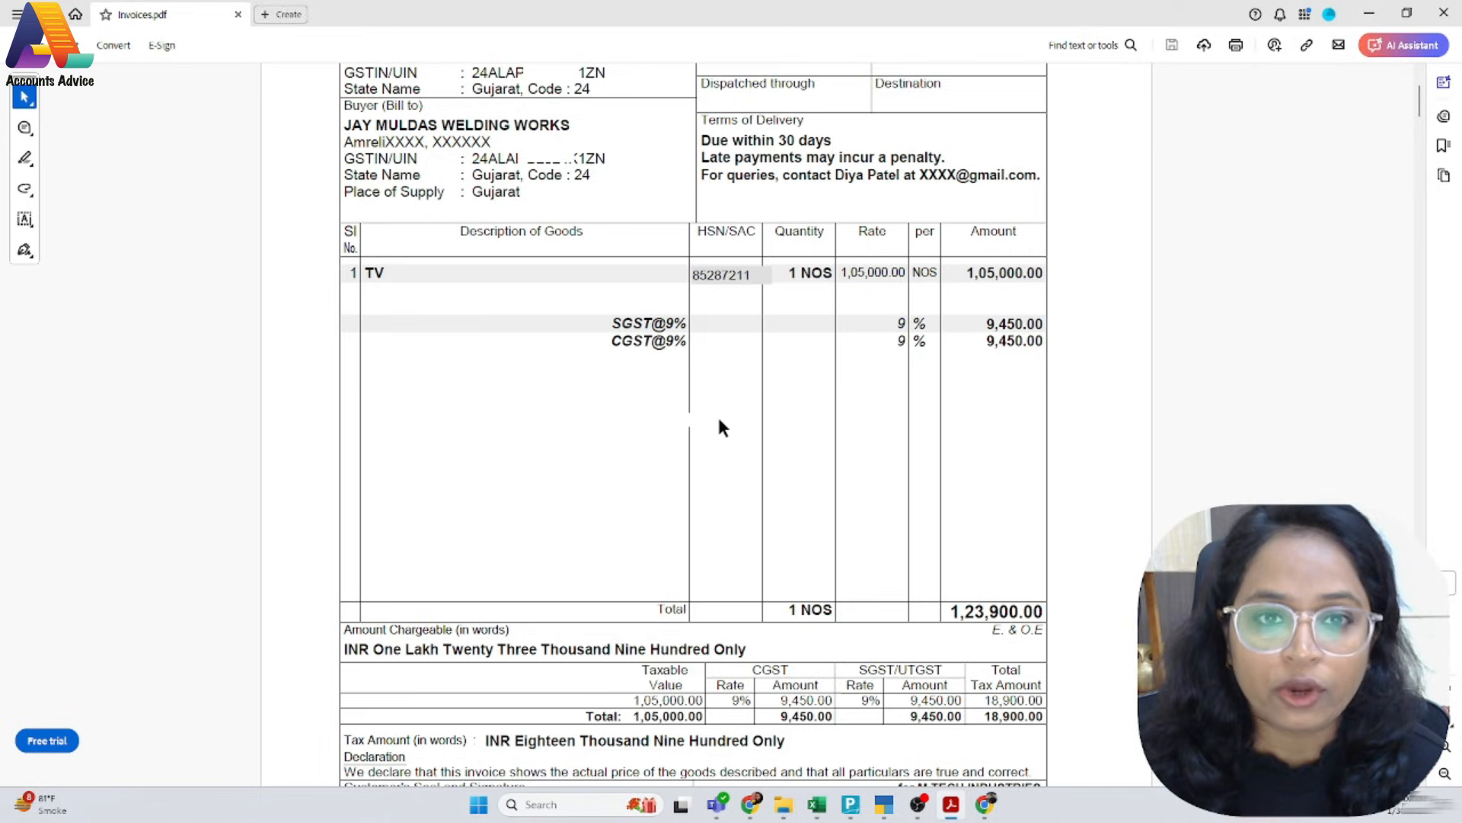
key("alt+Tab")
key("Up")
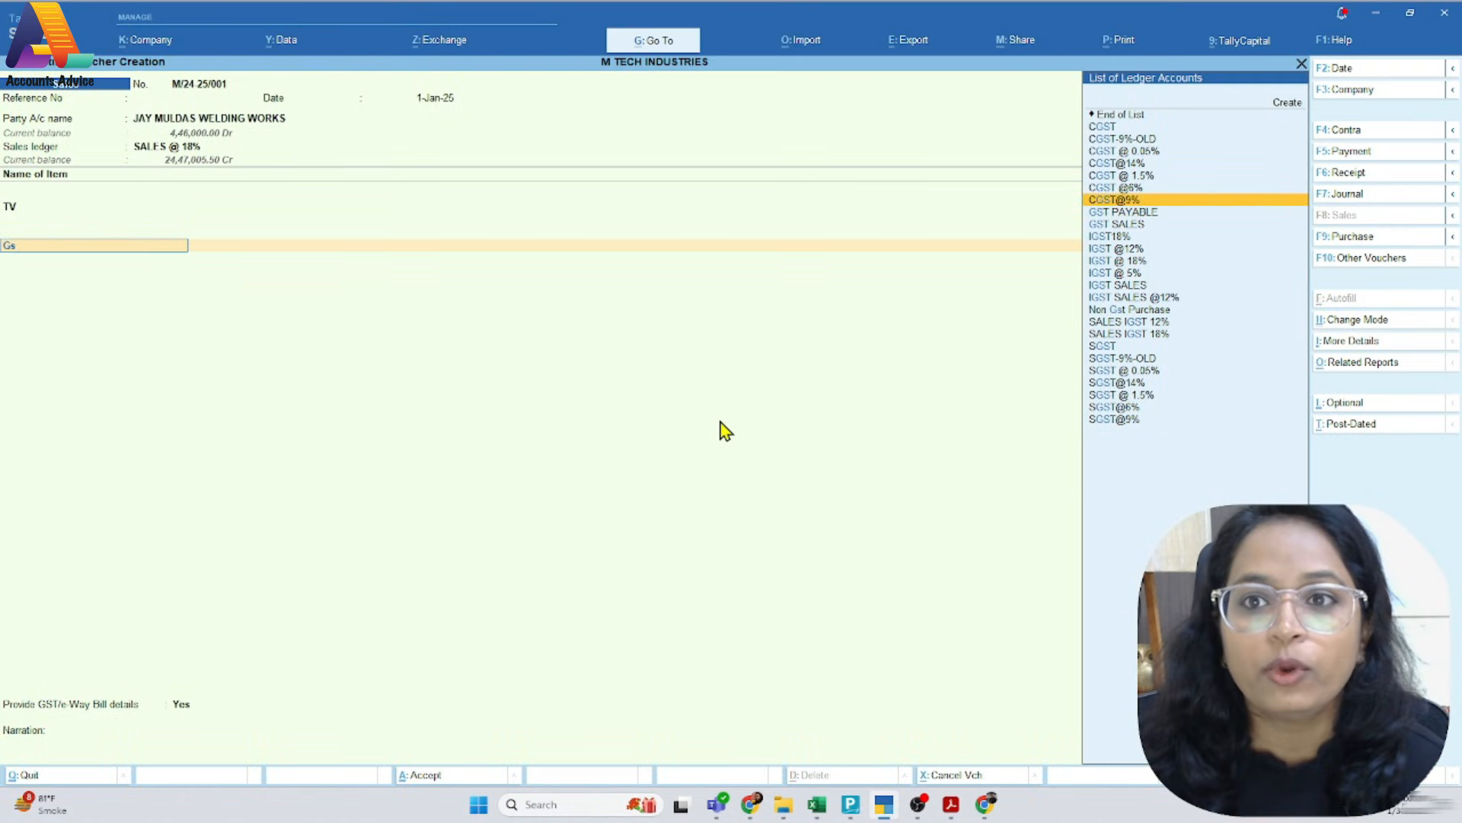
key("Return")
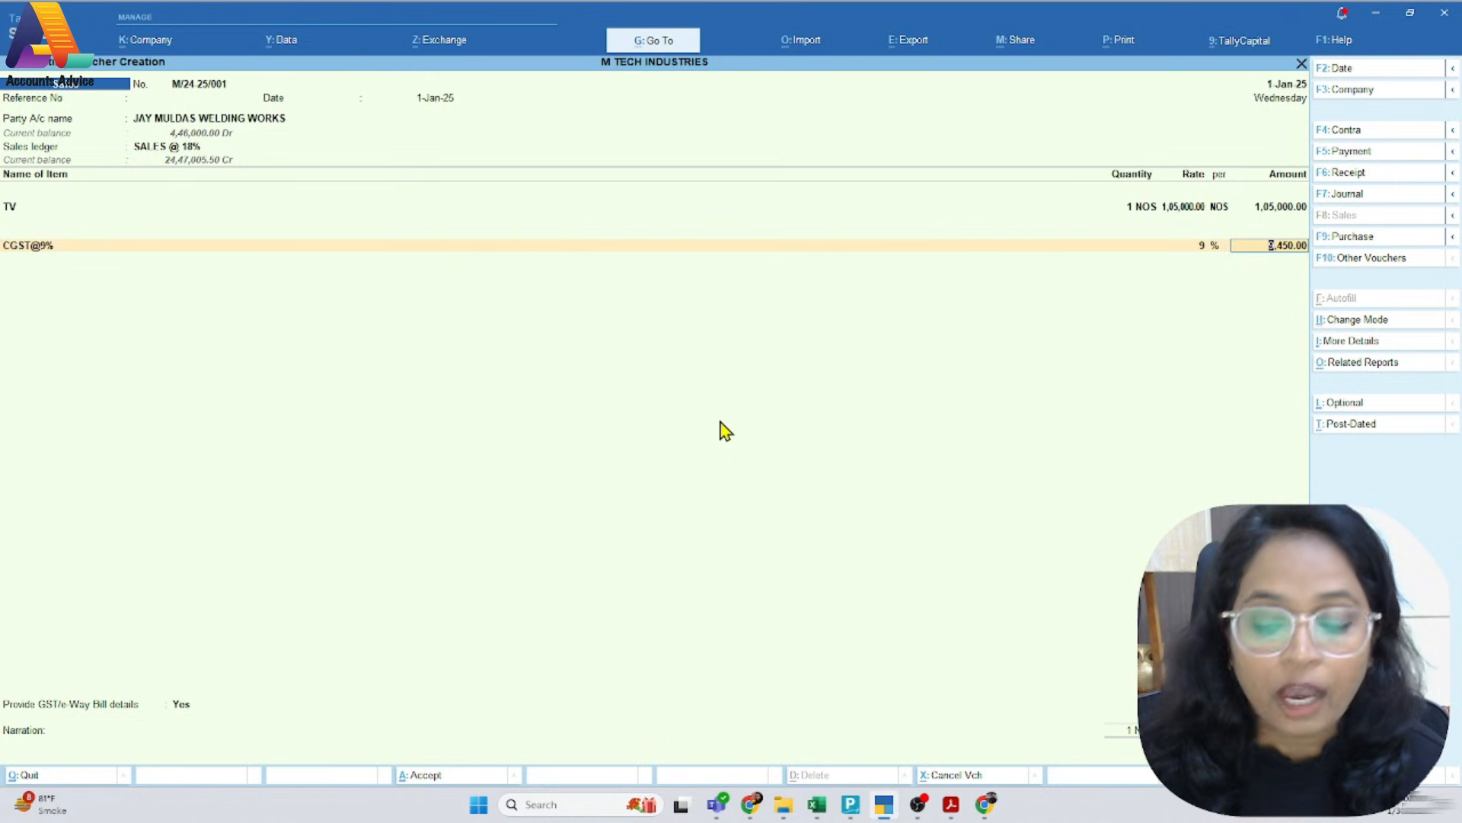
Open the CGST@9% ledger master, review its group, duty type, tax type, percentage and rounding method, and accept it unchanged
key("shift+Tab")
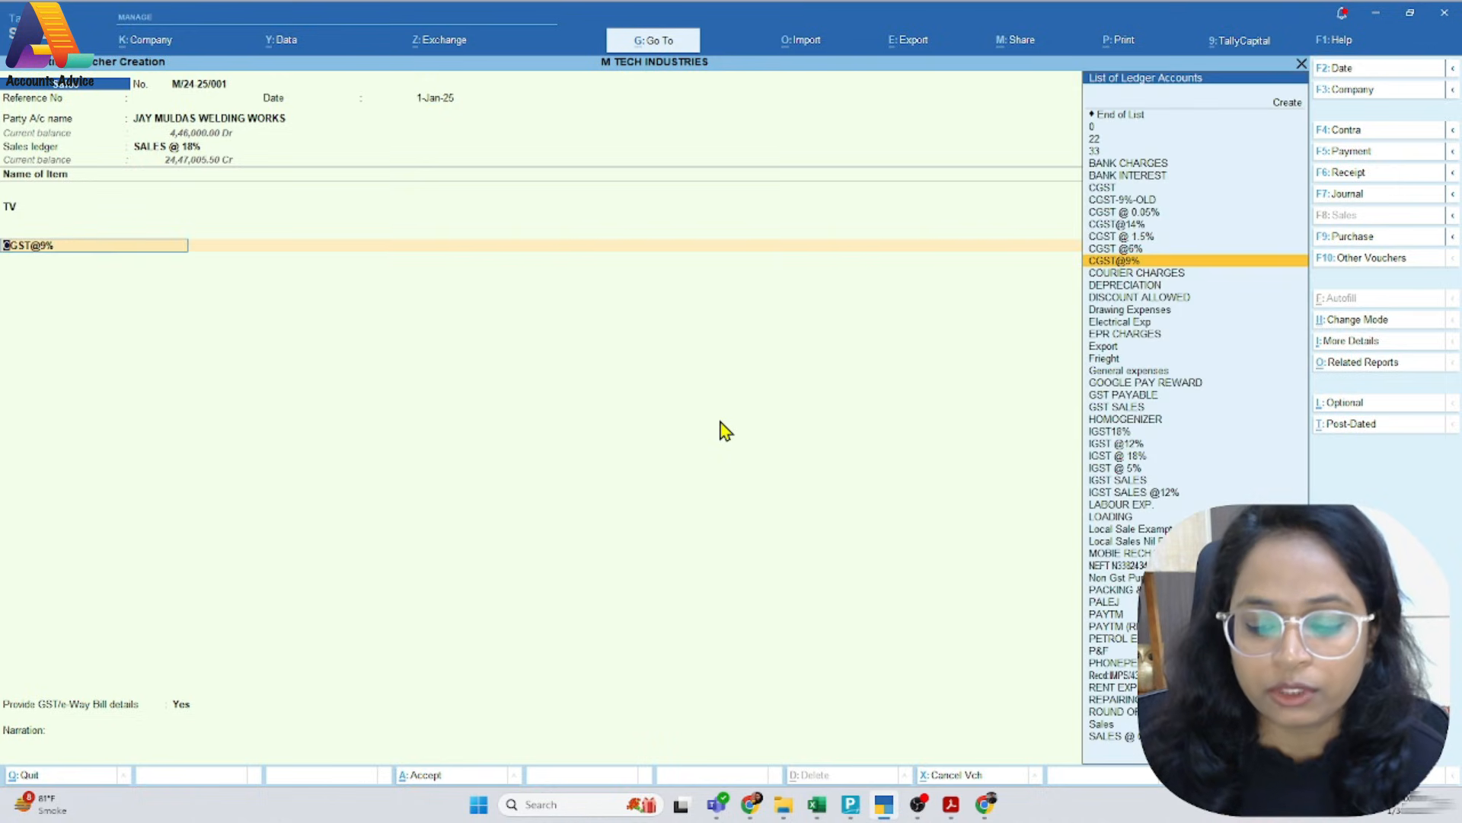
key("ctrl+Return")
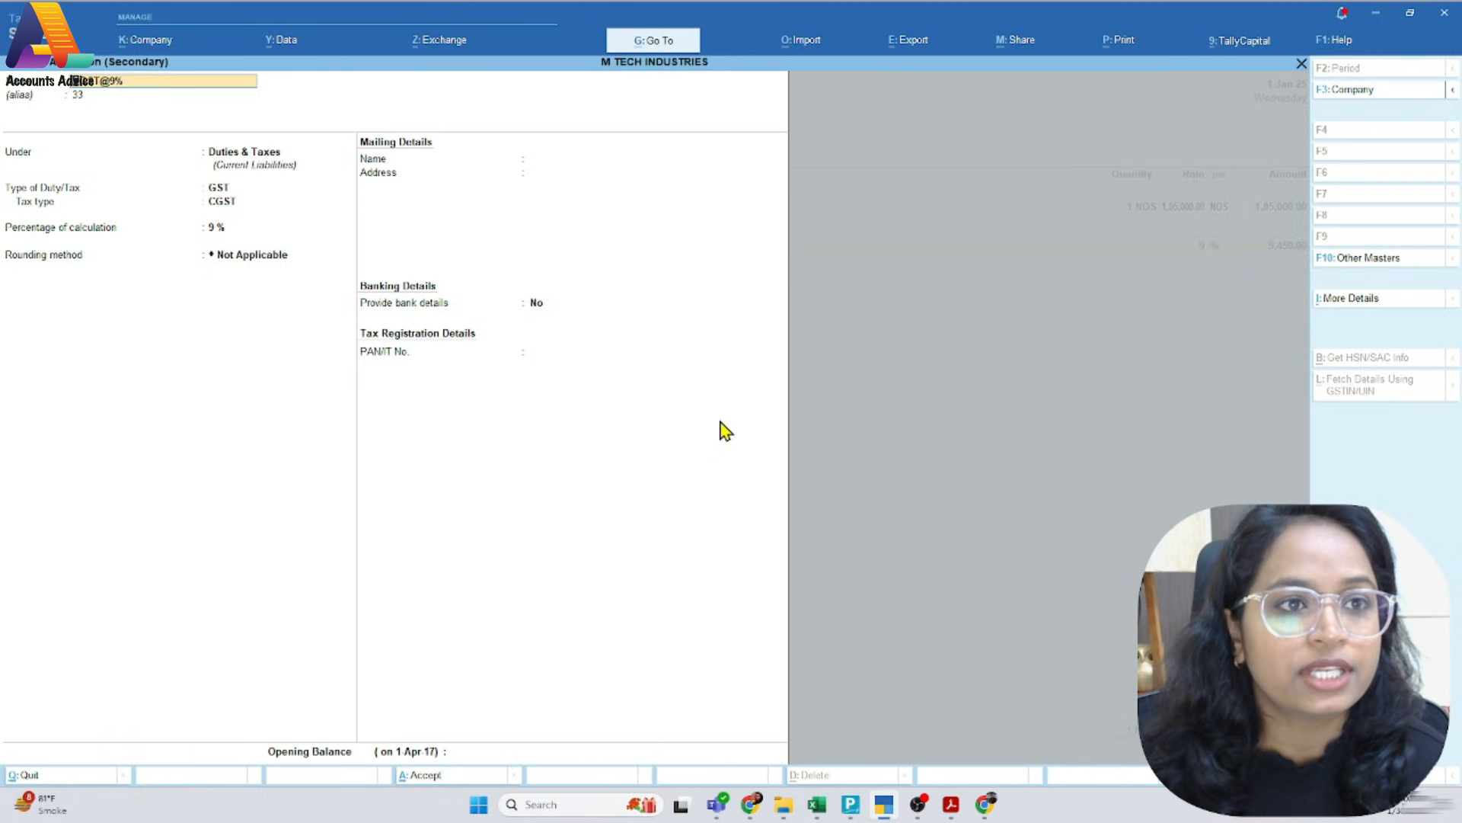
key("Return")
key("Return")
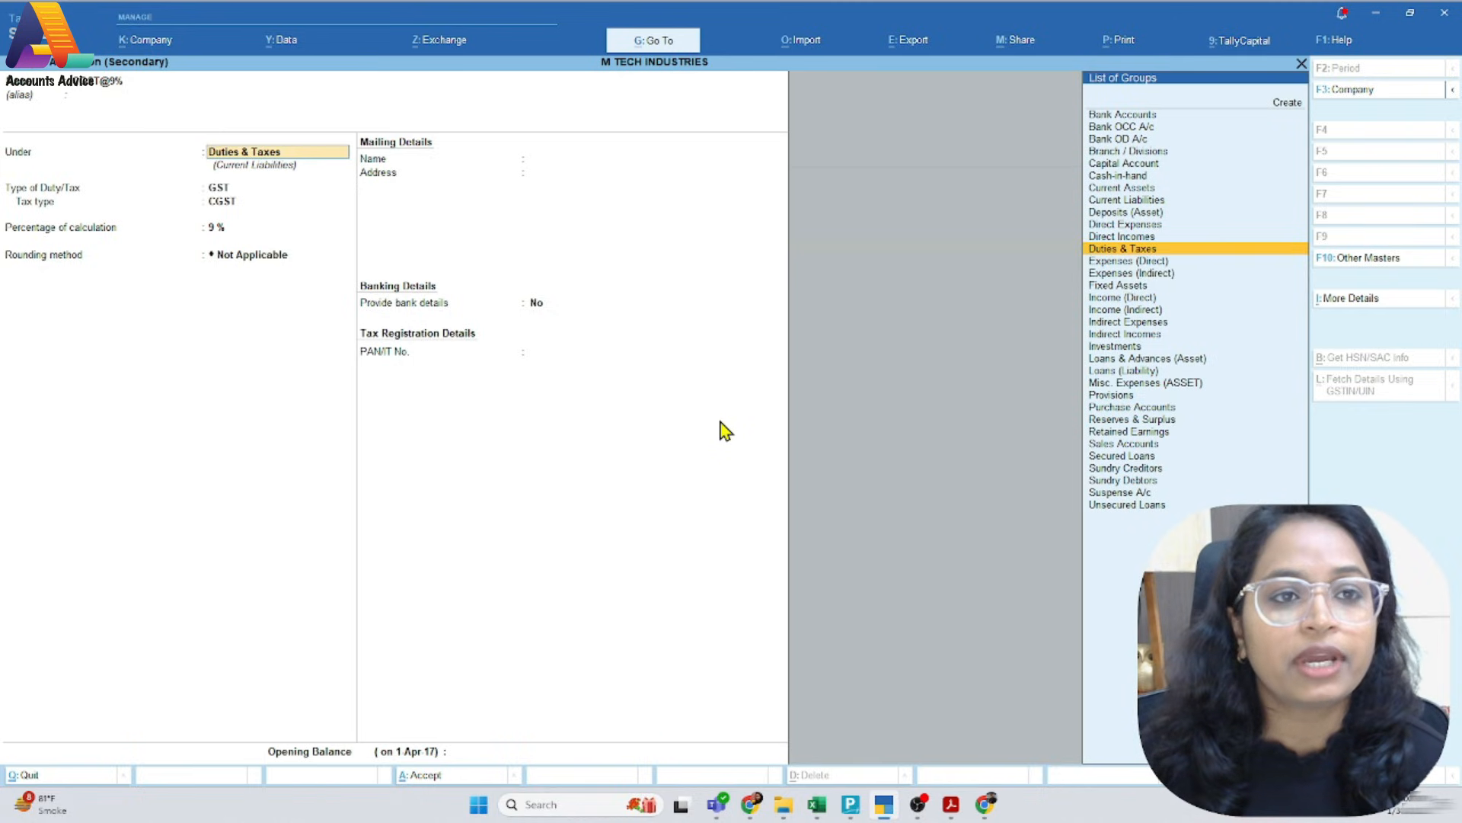
key("Return")
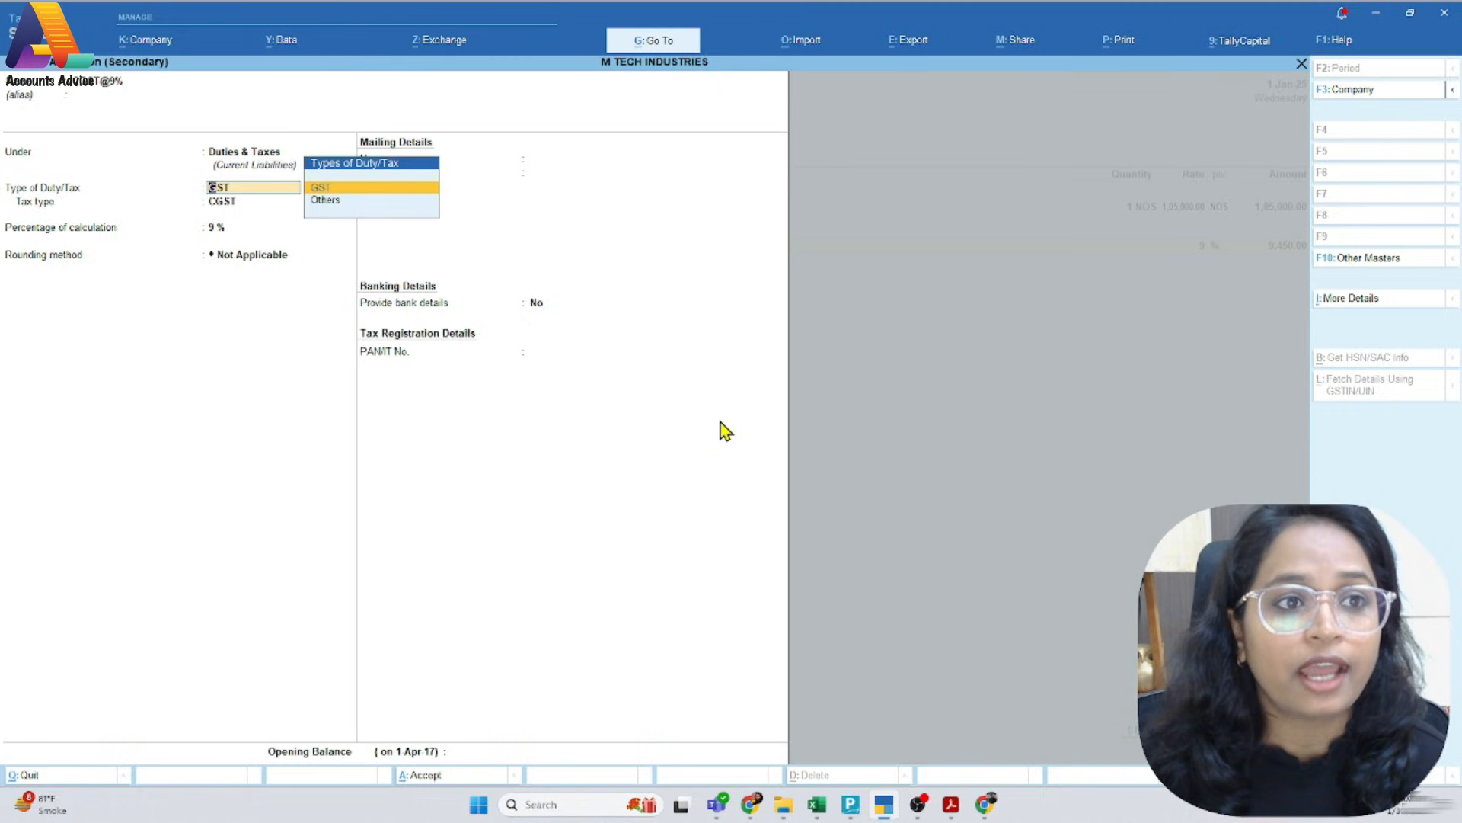
key("Return")
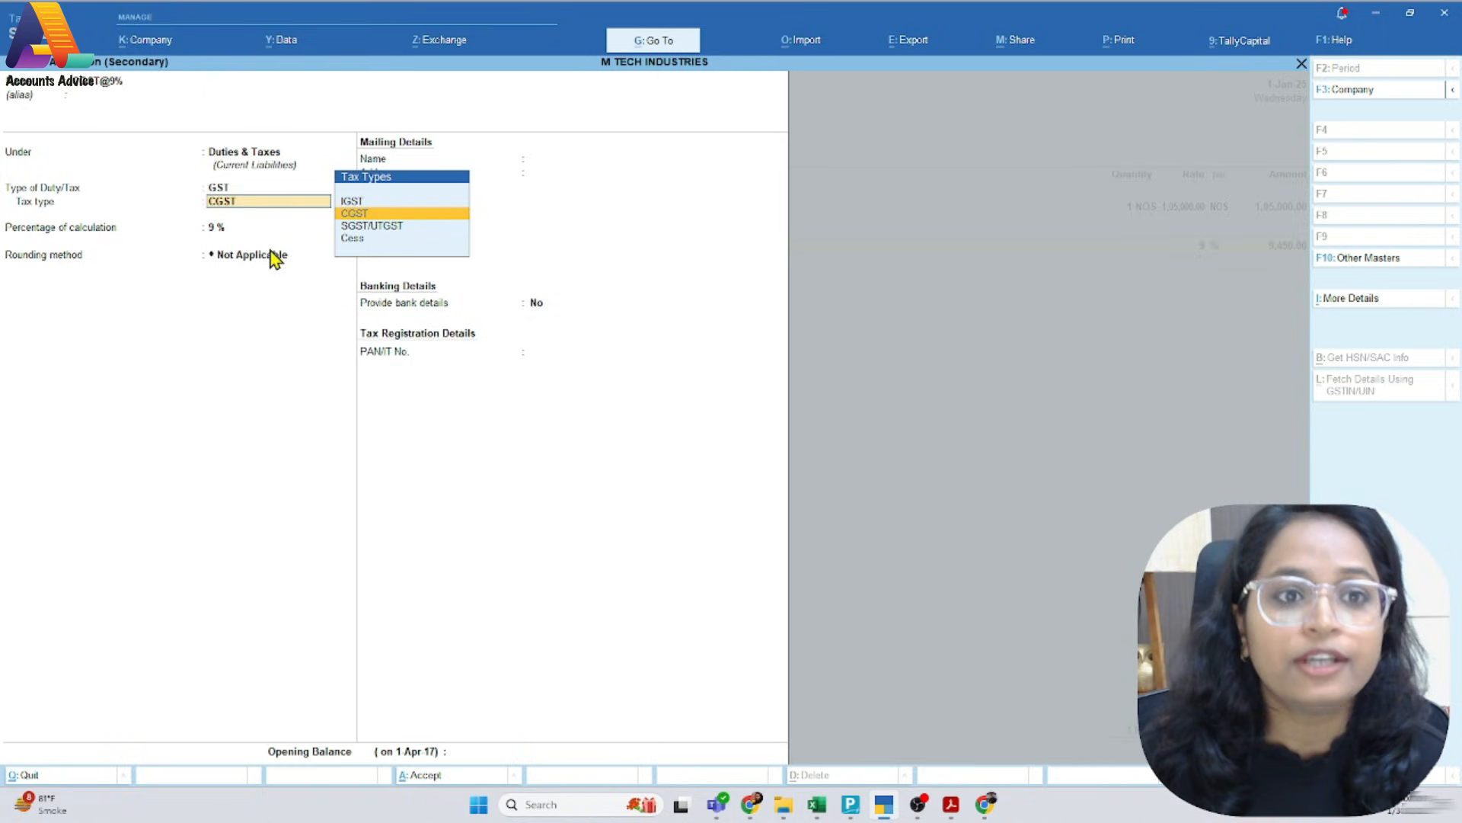
key("Return")
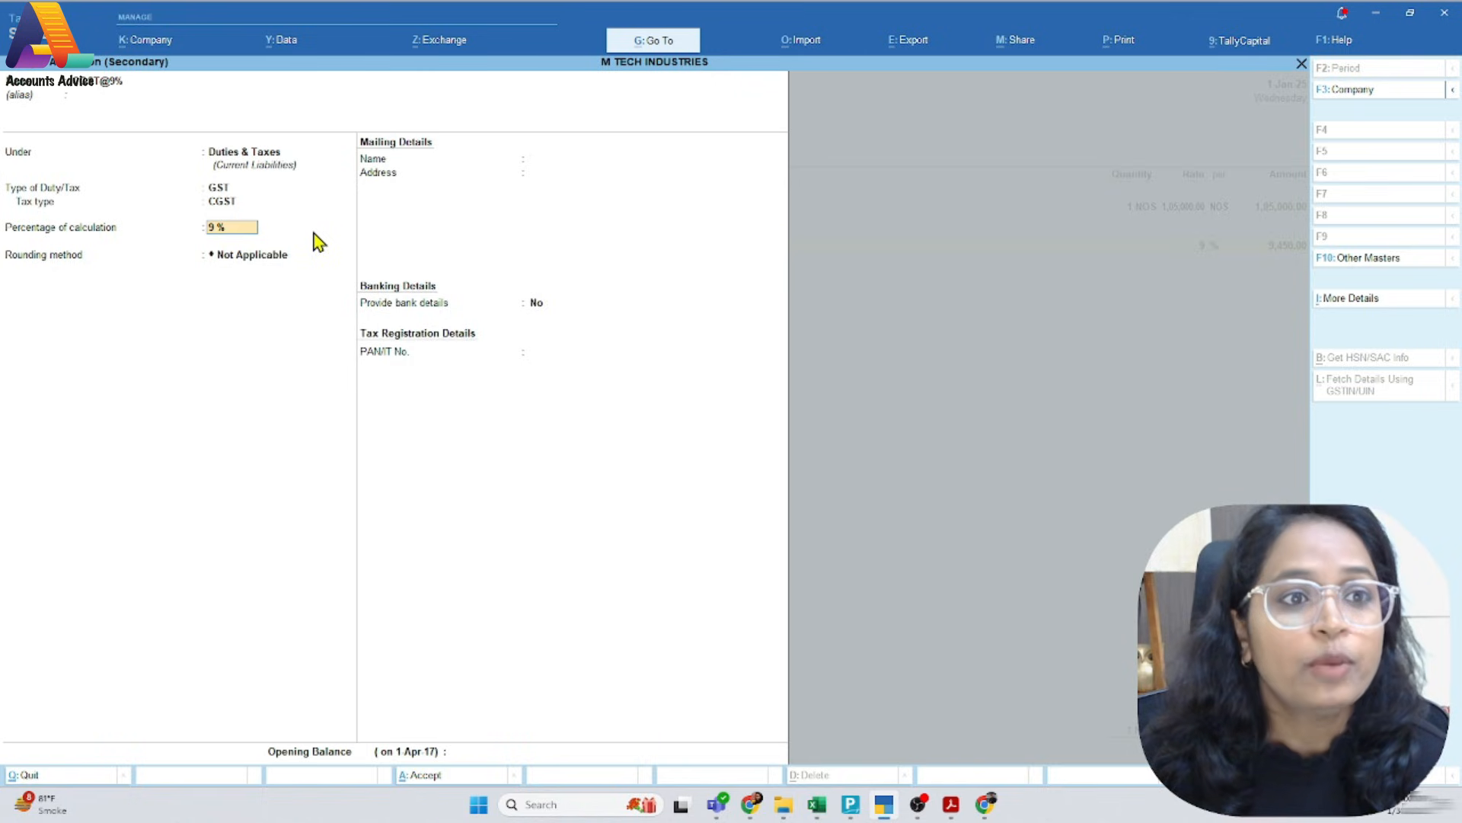
key("Return")
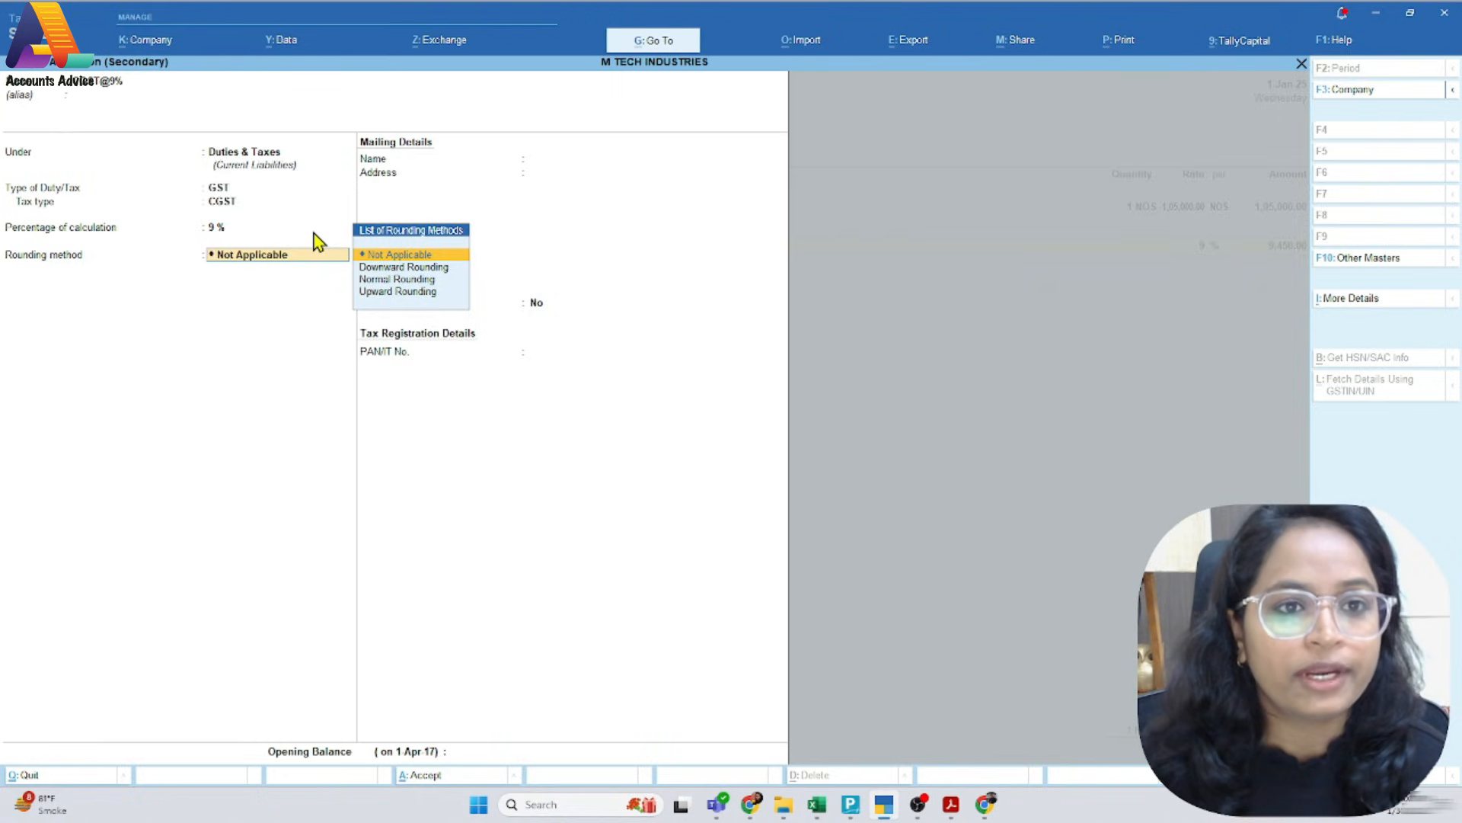
key("Return")
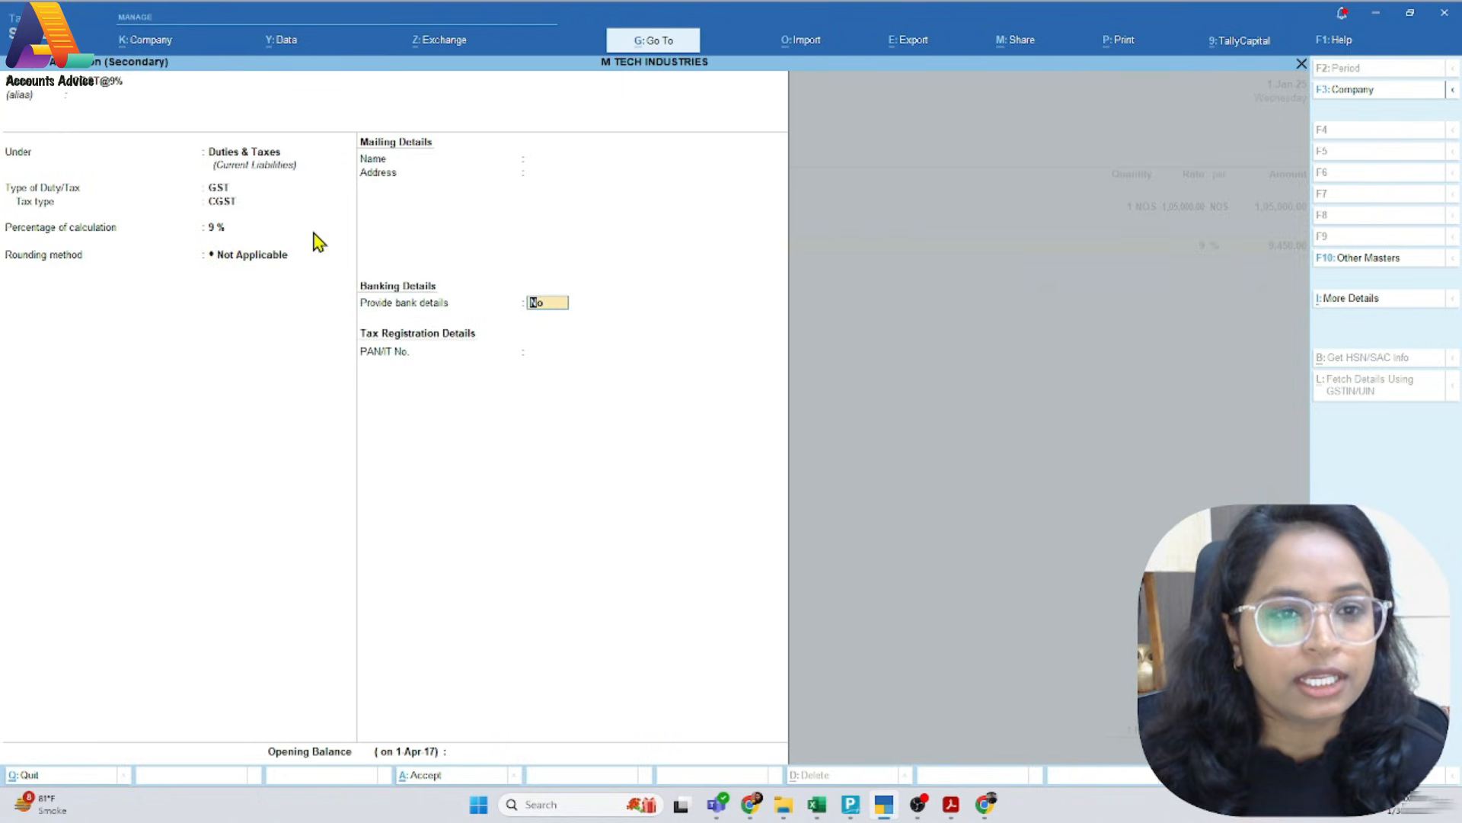
key("ctrl+a")
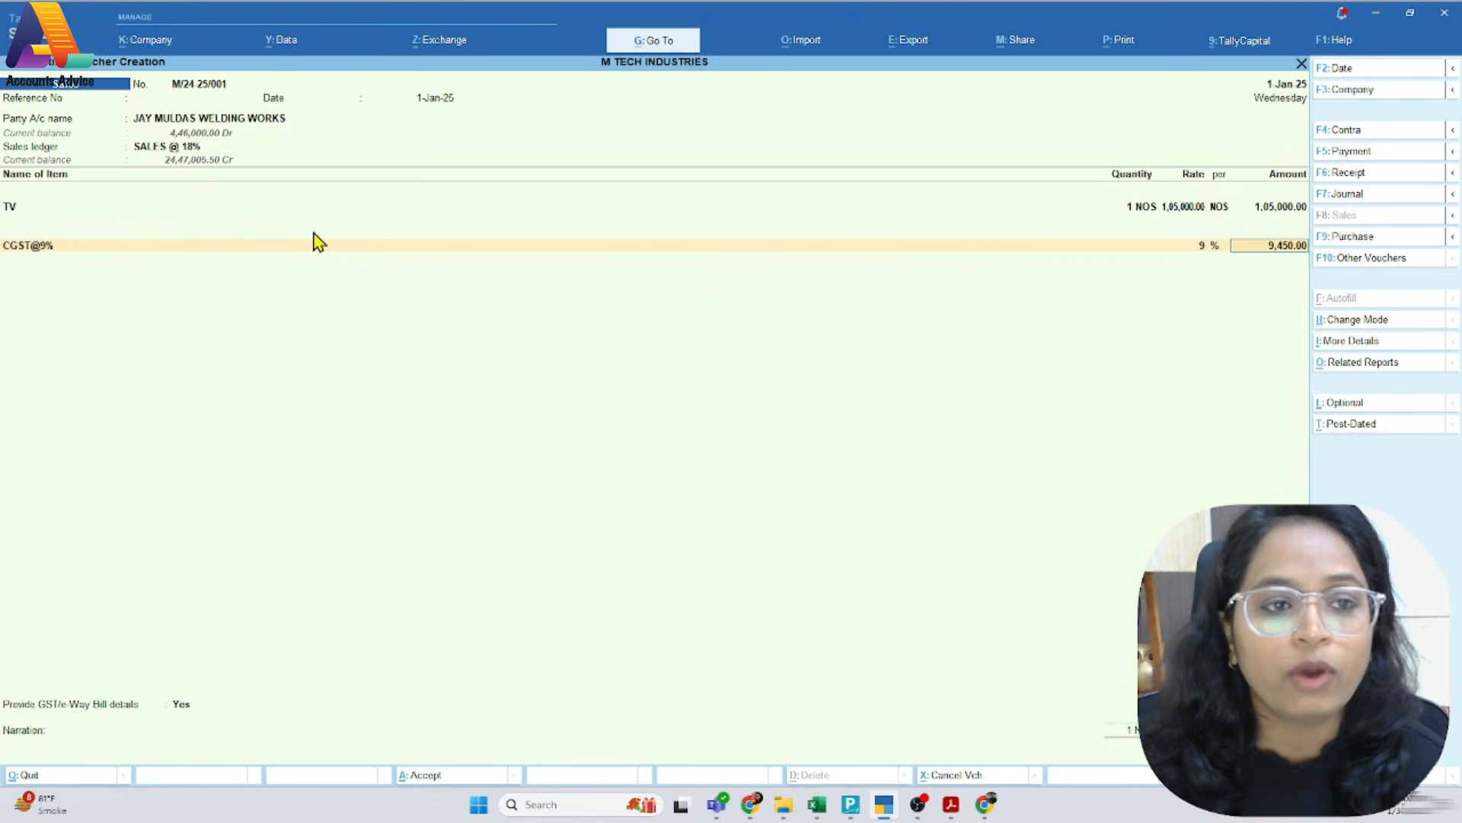
Accept the calculated CGST amount and add the SGST@9% ledger on the following line of the voucher
key("alt")
key("Return")
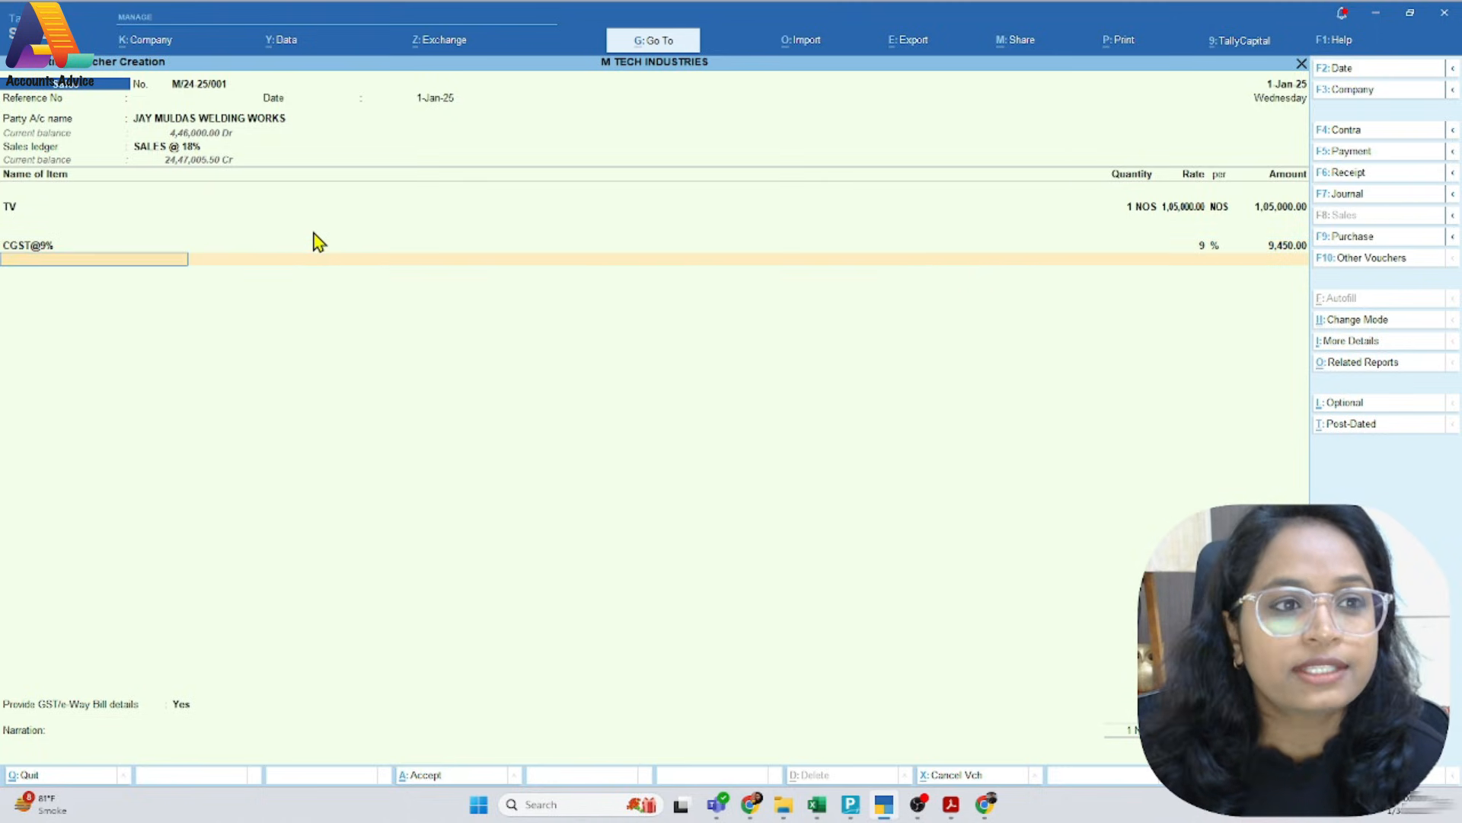
type("S")
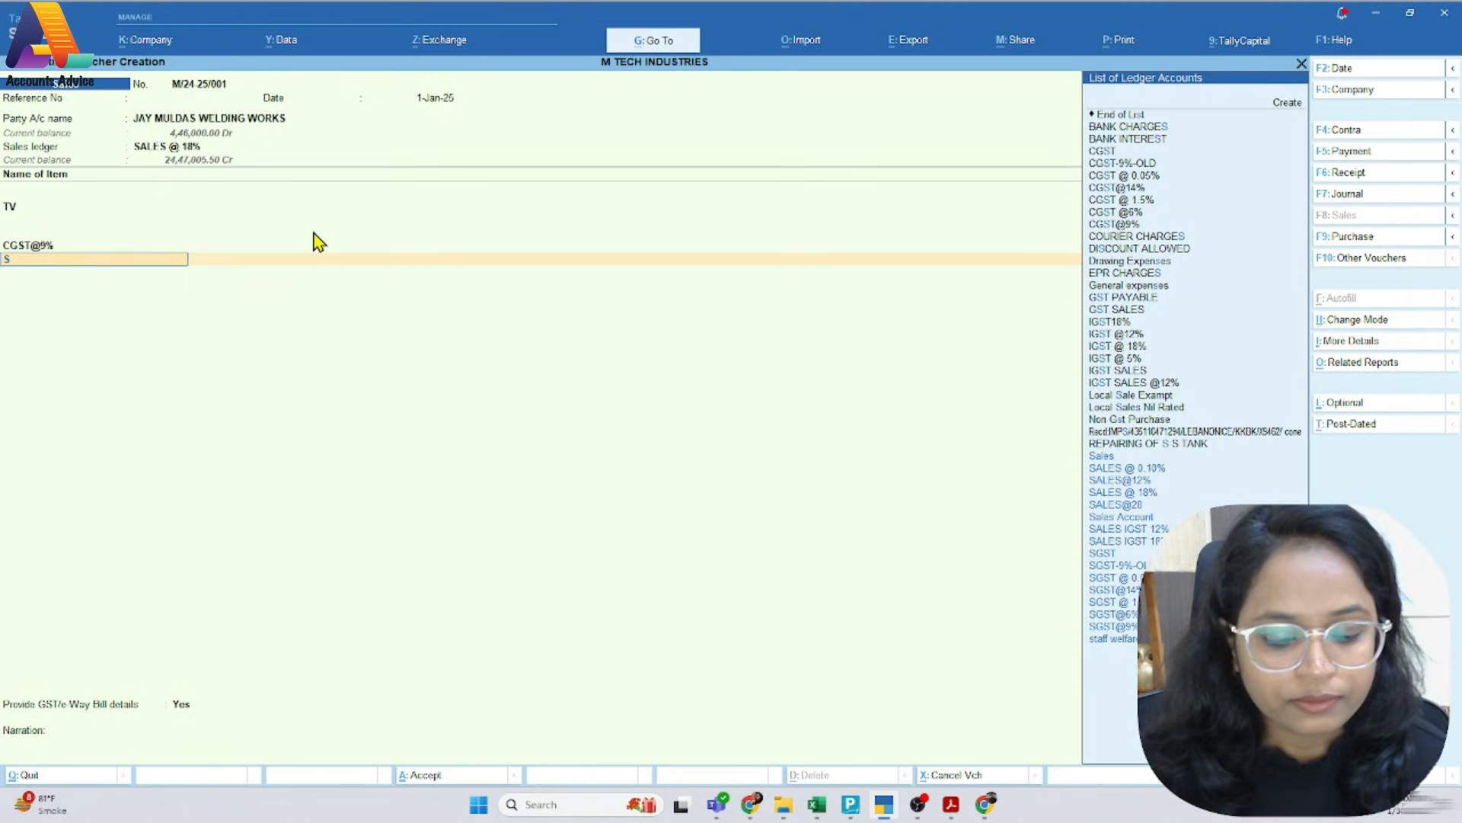
type("g")
key("Down")
key("Down")
key("Down")
key("Down")
key("Down")
key("Down")
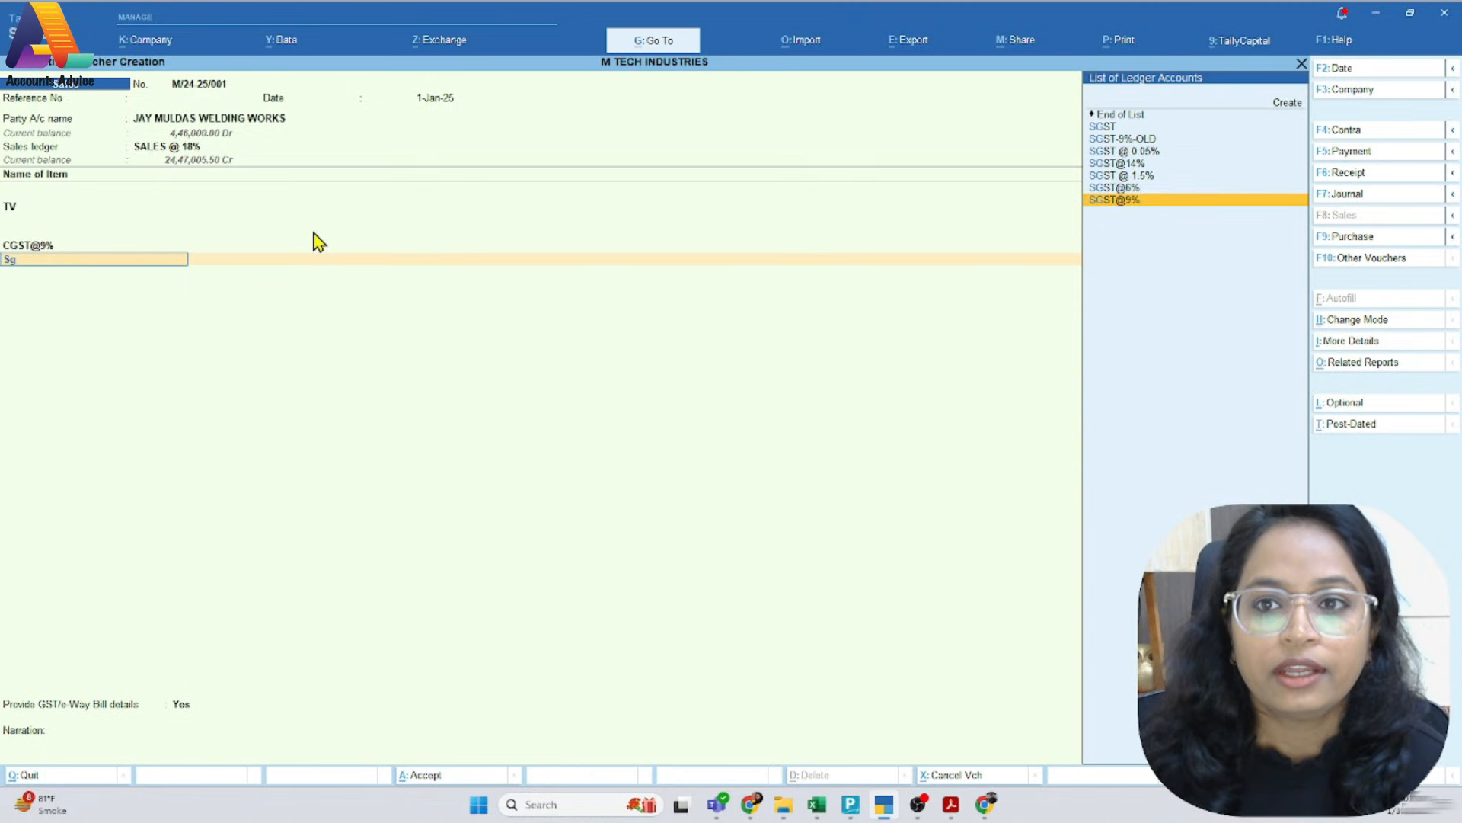
key("Return")
Open the SGST@9% ledger master, review its group, duty type, tax type and percentage, and accept it unchanged
key("BackSpace")
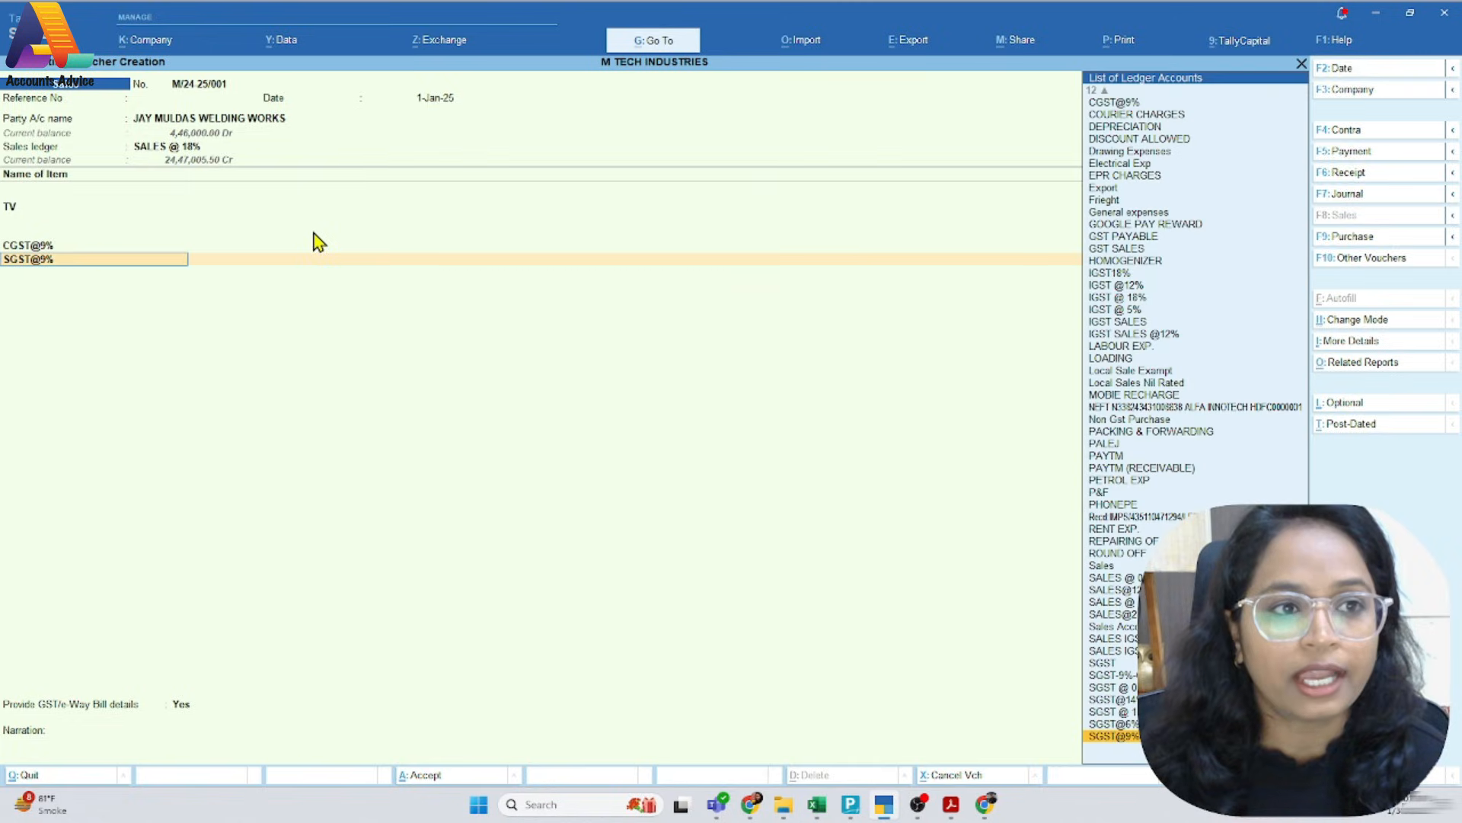
key("ctrl+Return")
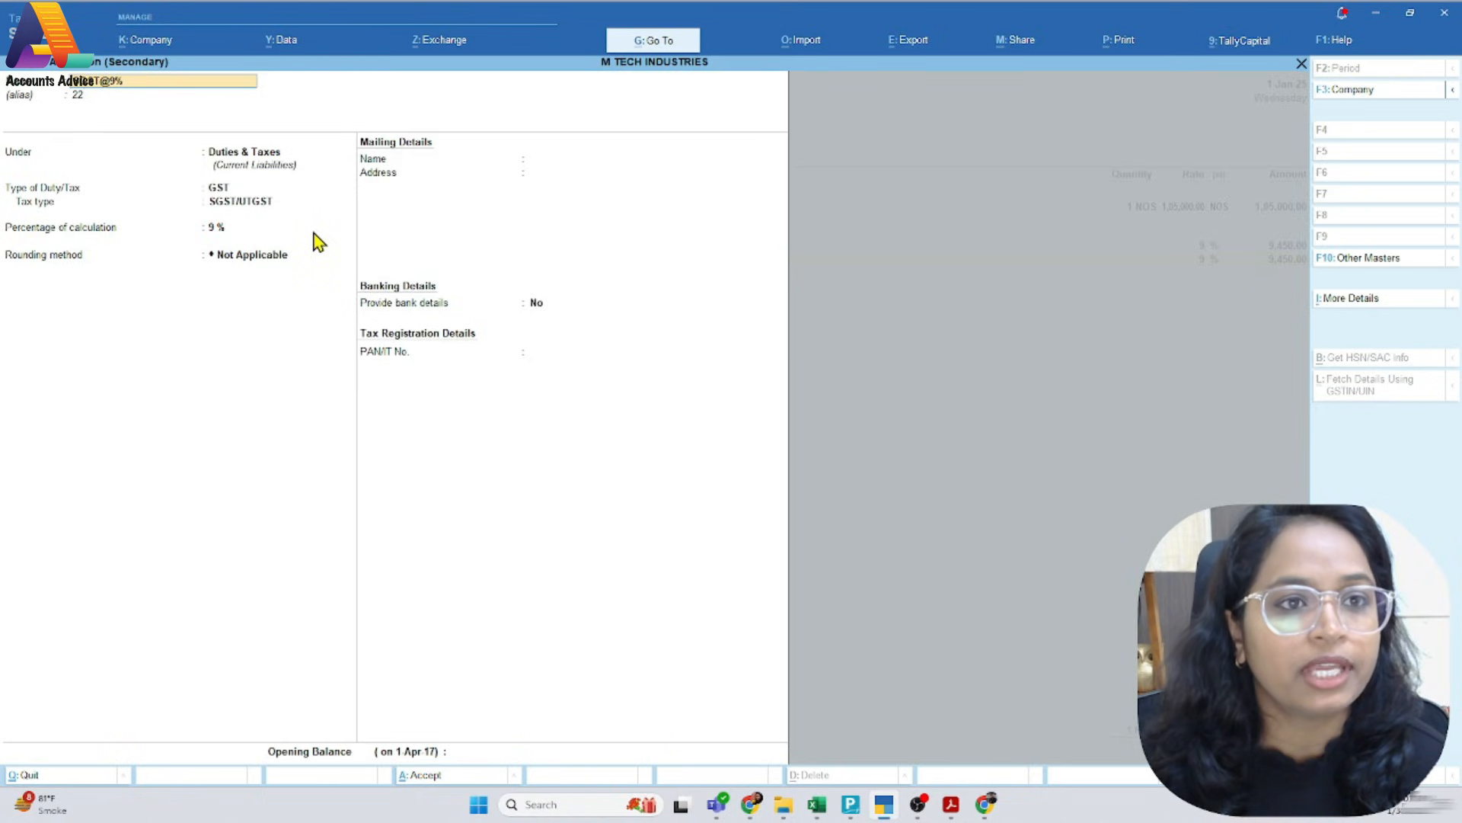
key("Return")
key("BackSpace")
key("Return")
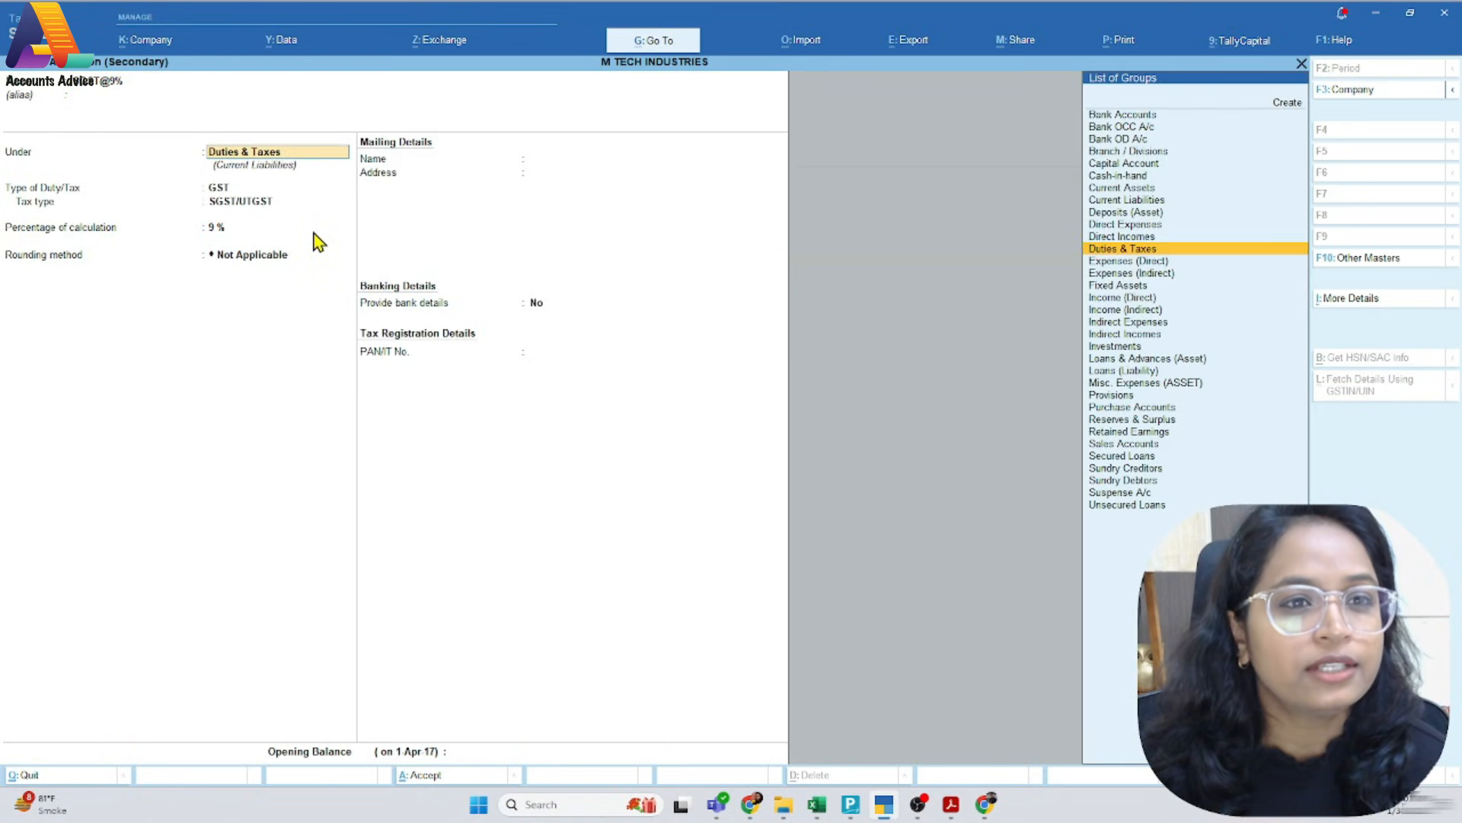
key("Return")
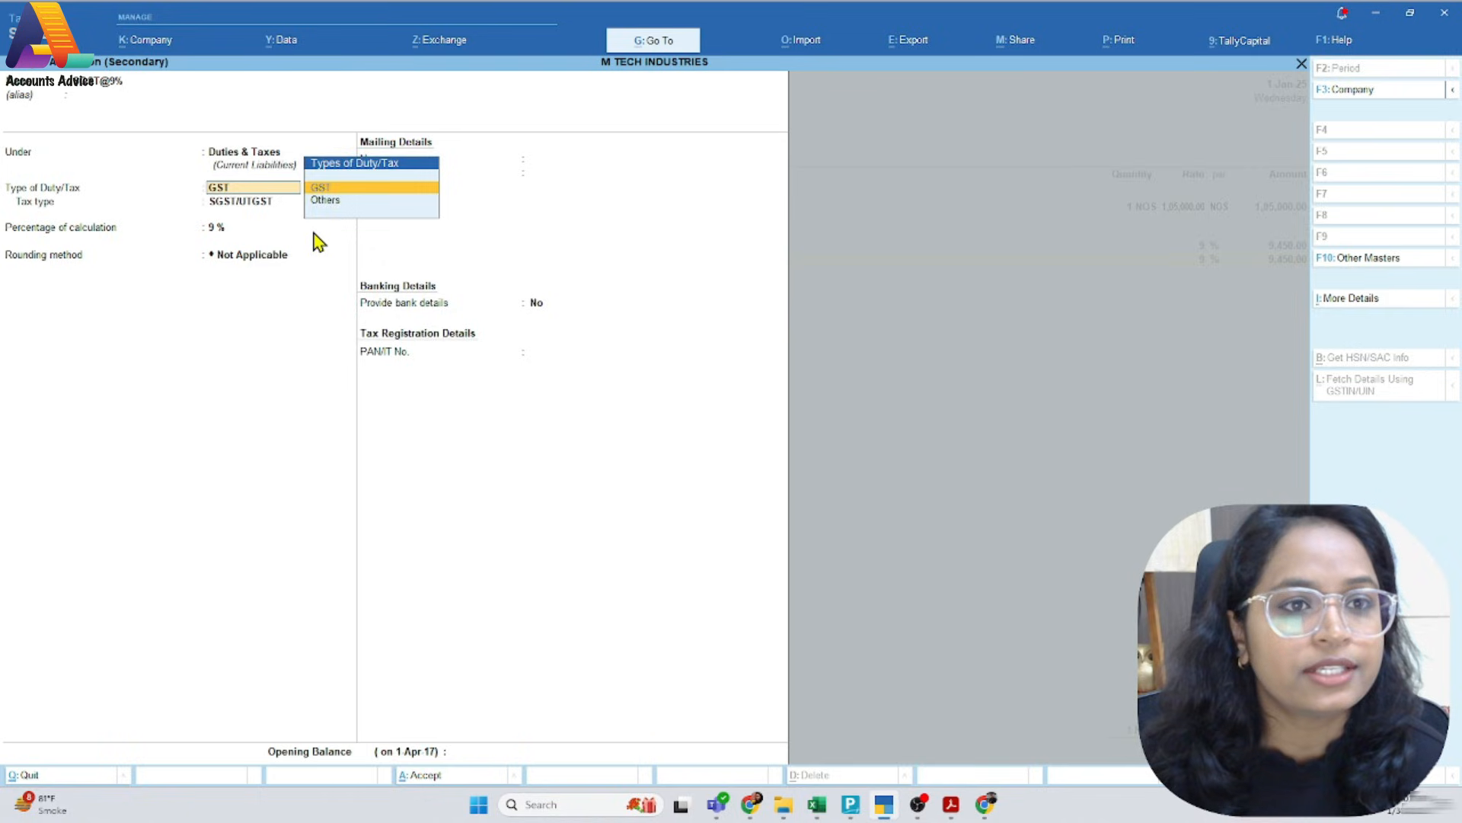
key("Return")
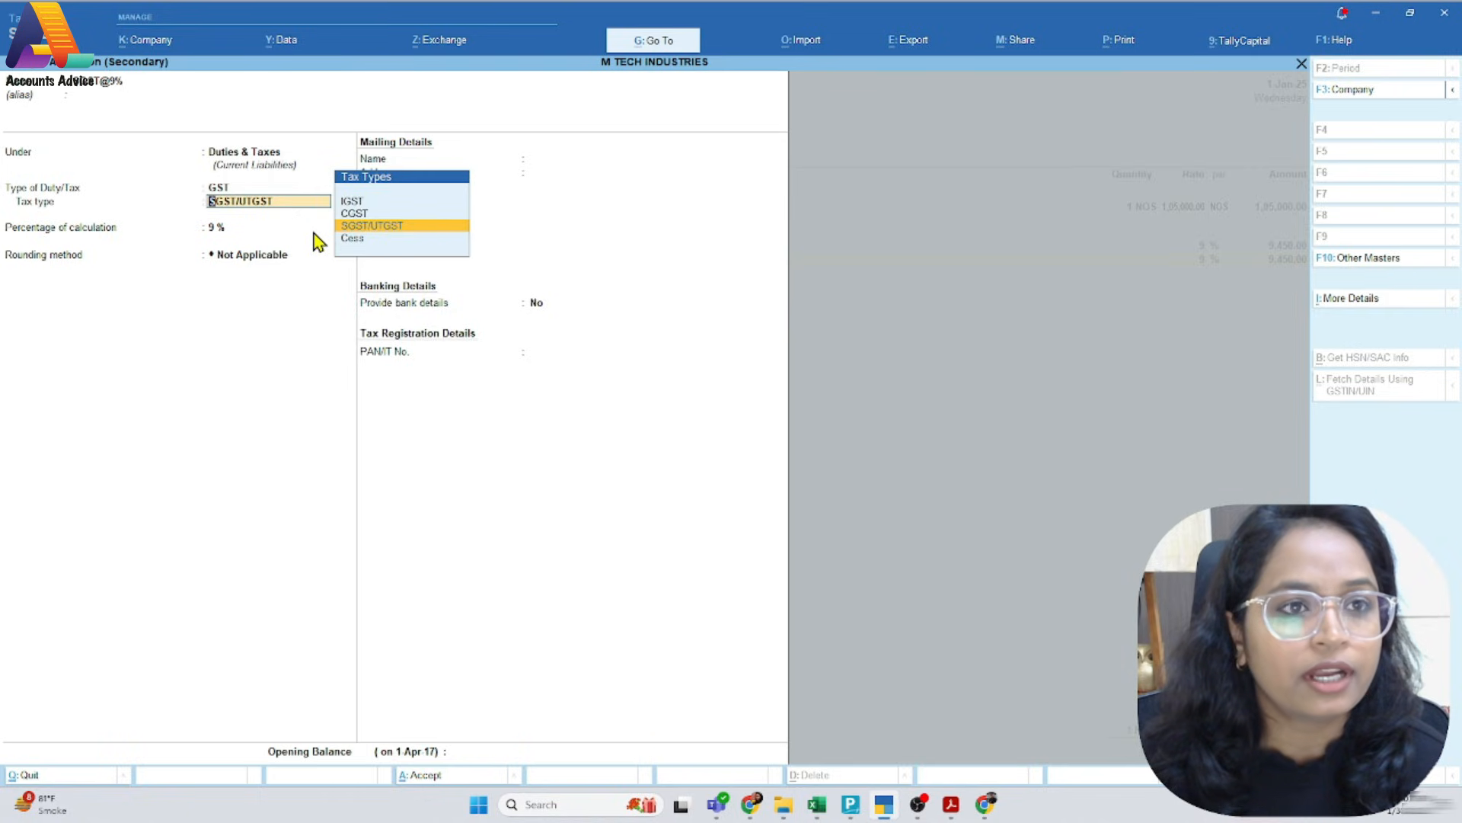
key("Return")
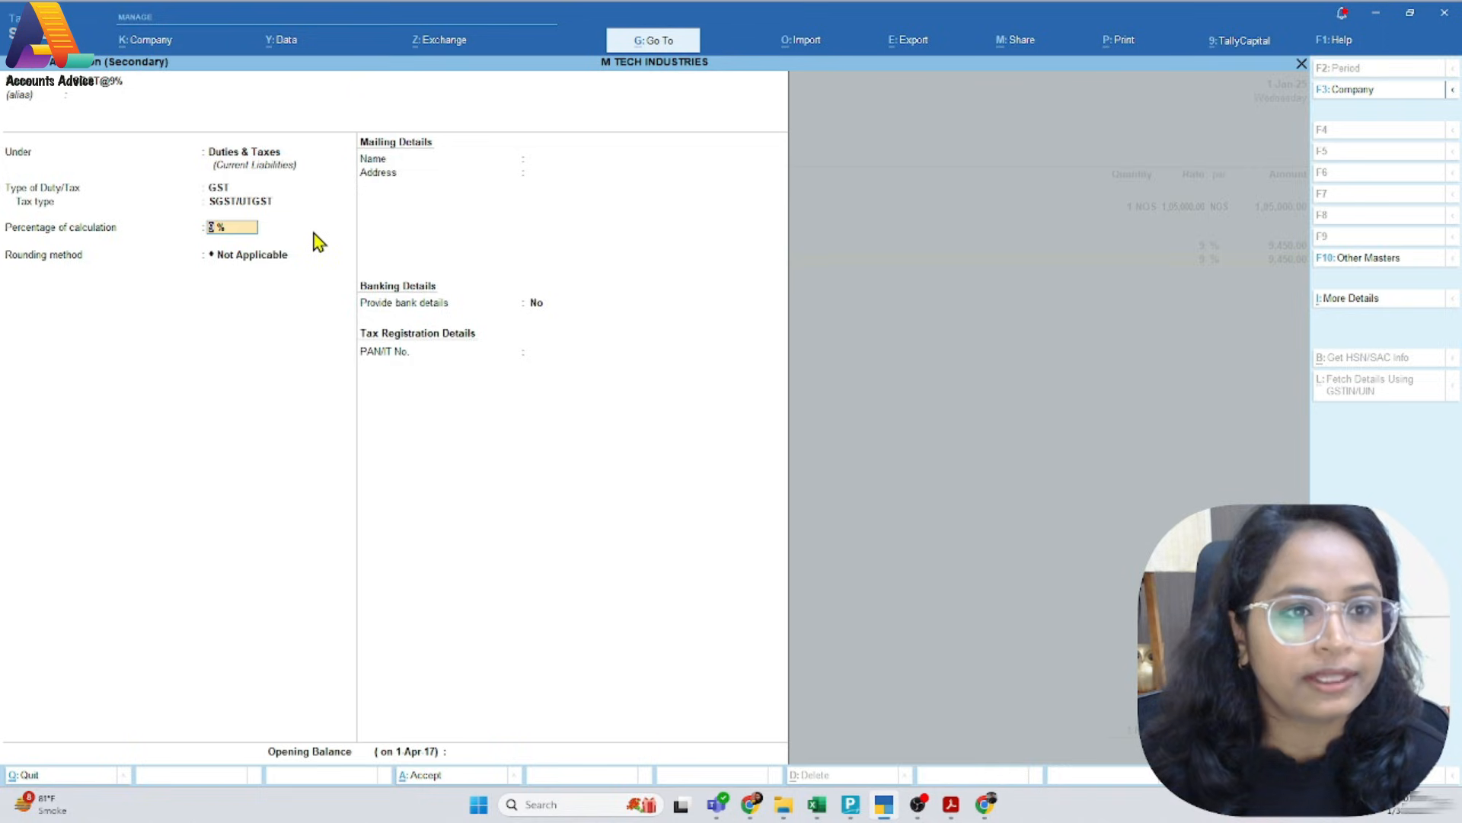
key("ctrl+a")
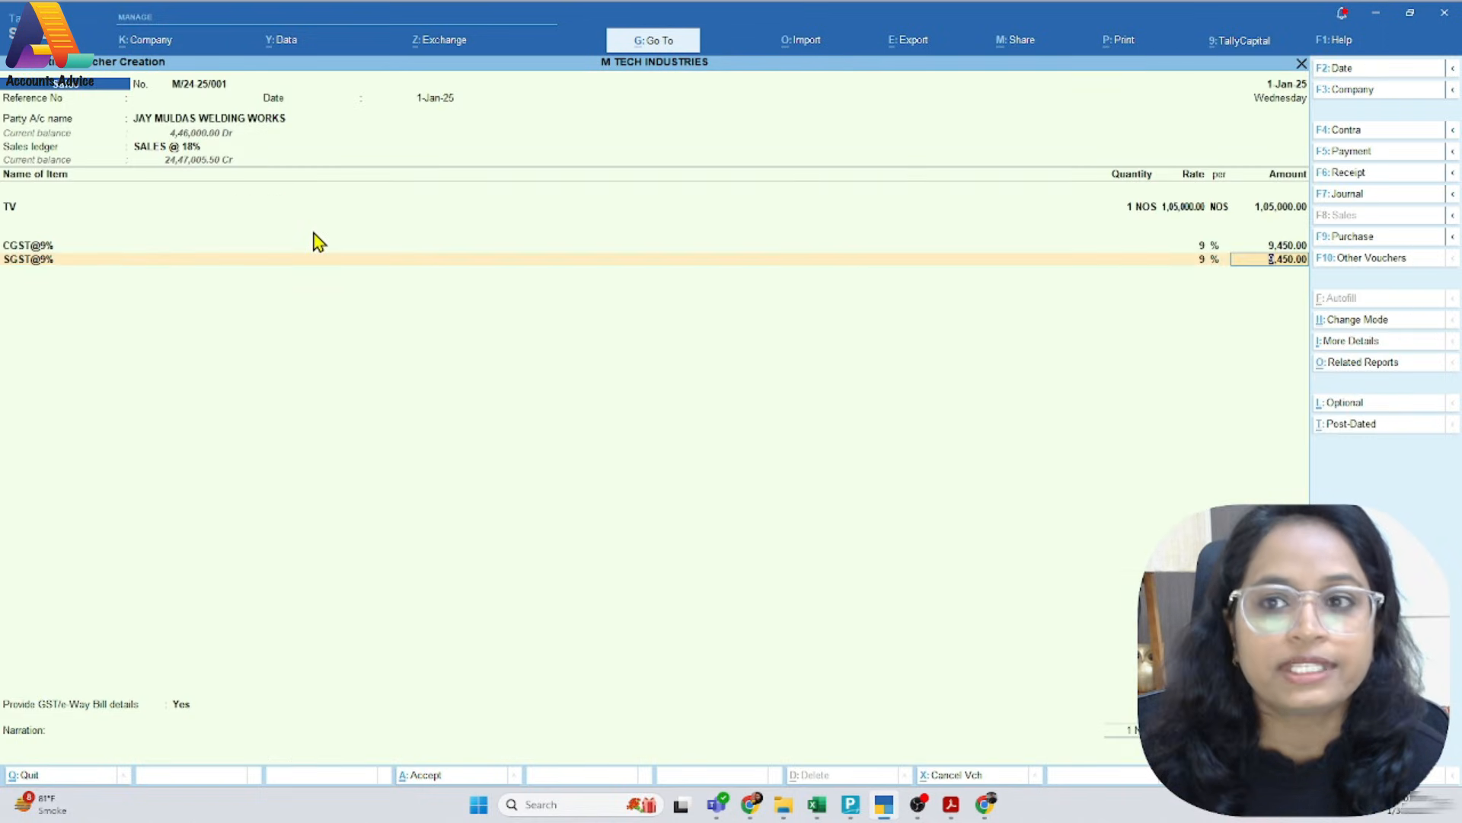
Accept the calculated SGST amount, compare the tax lines with the PDF invoice, and end the ledger entries
key("Return")
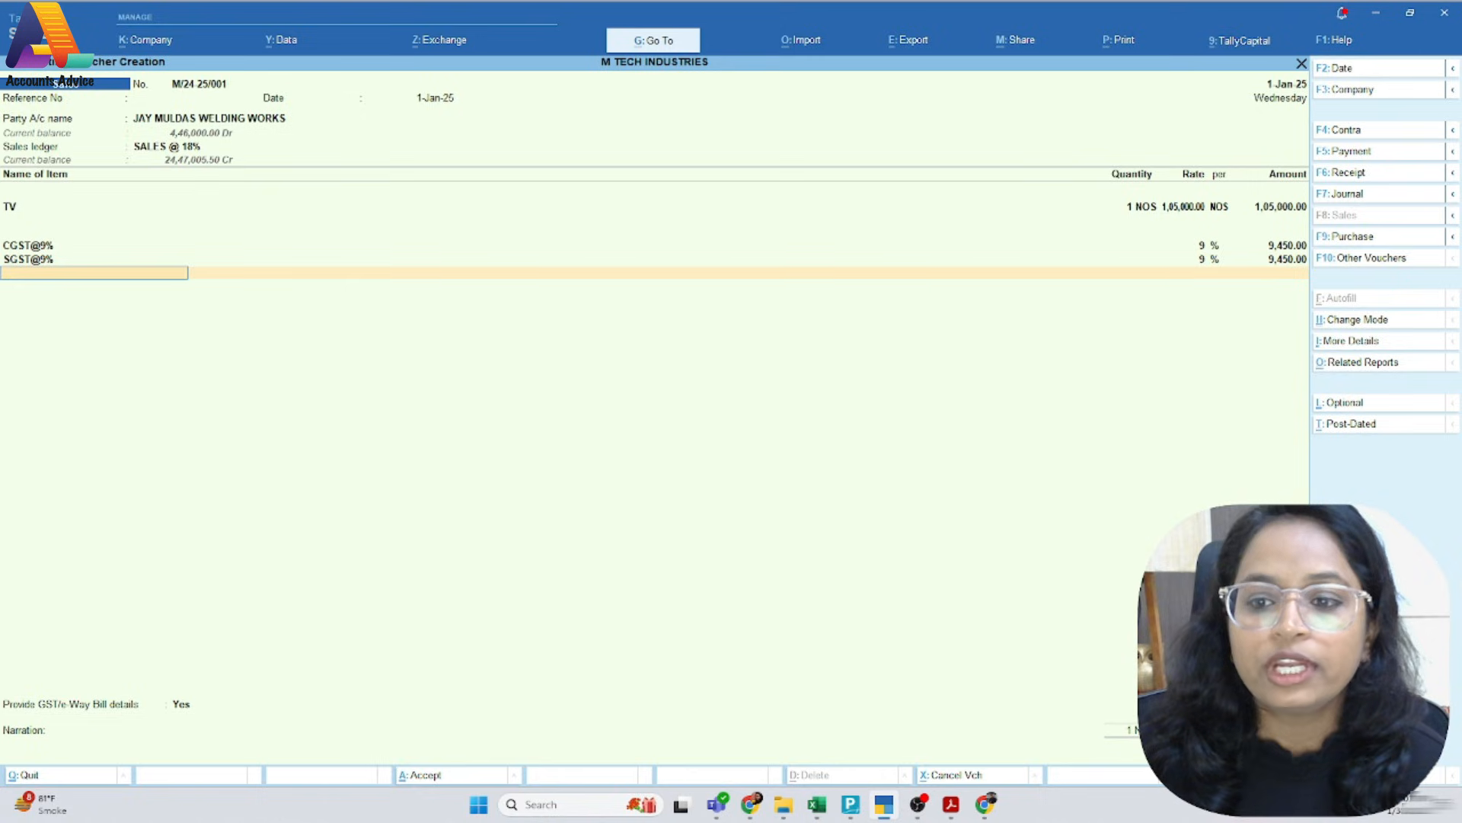
key("alt+Tab")
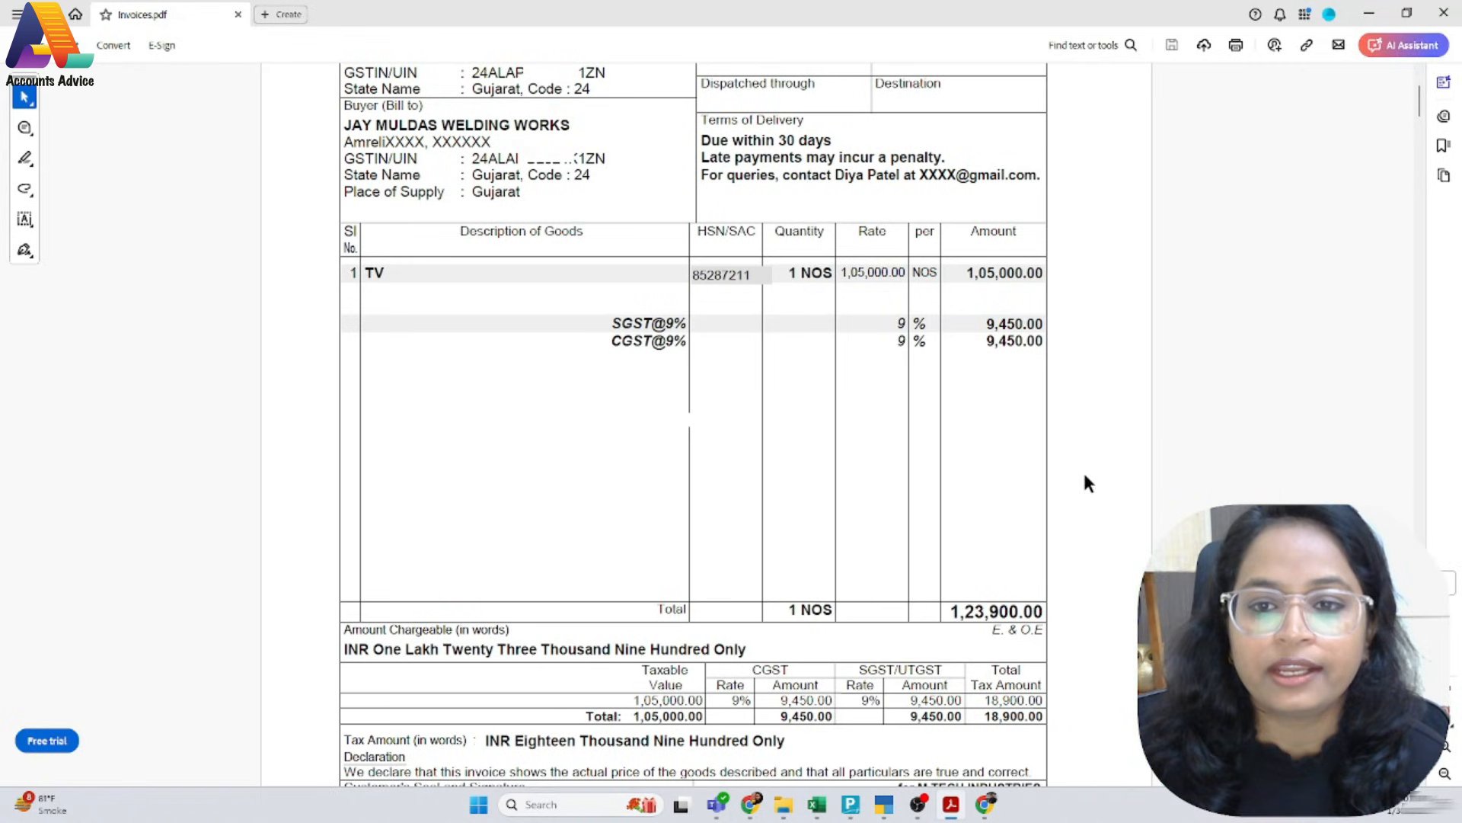
key("alt+Tab")
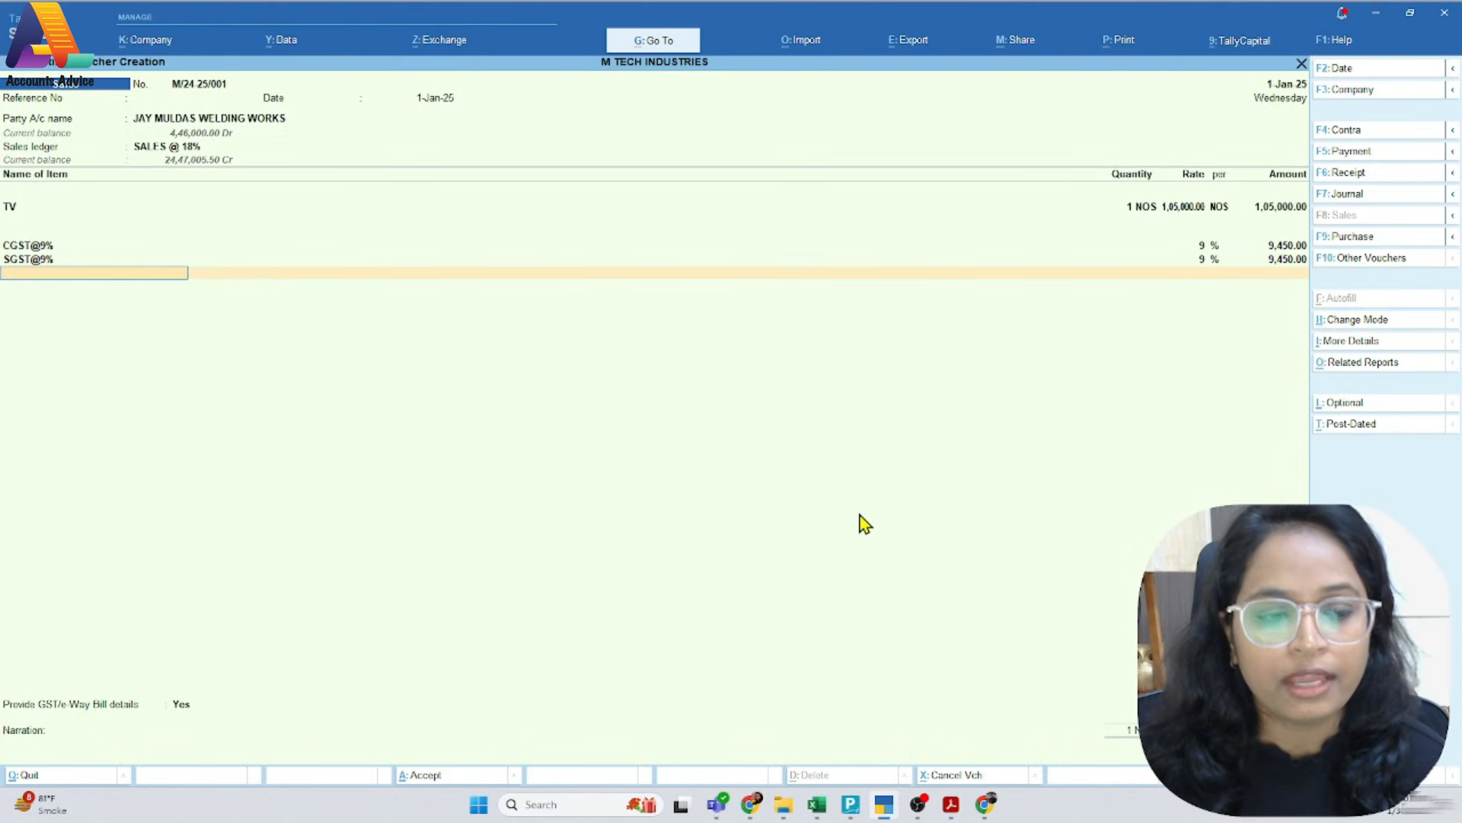
key("Return")
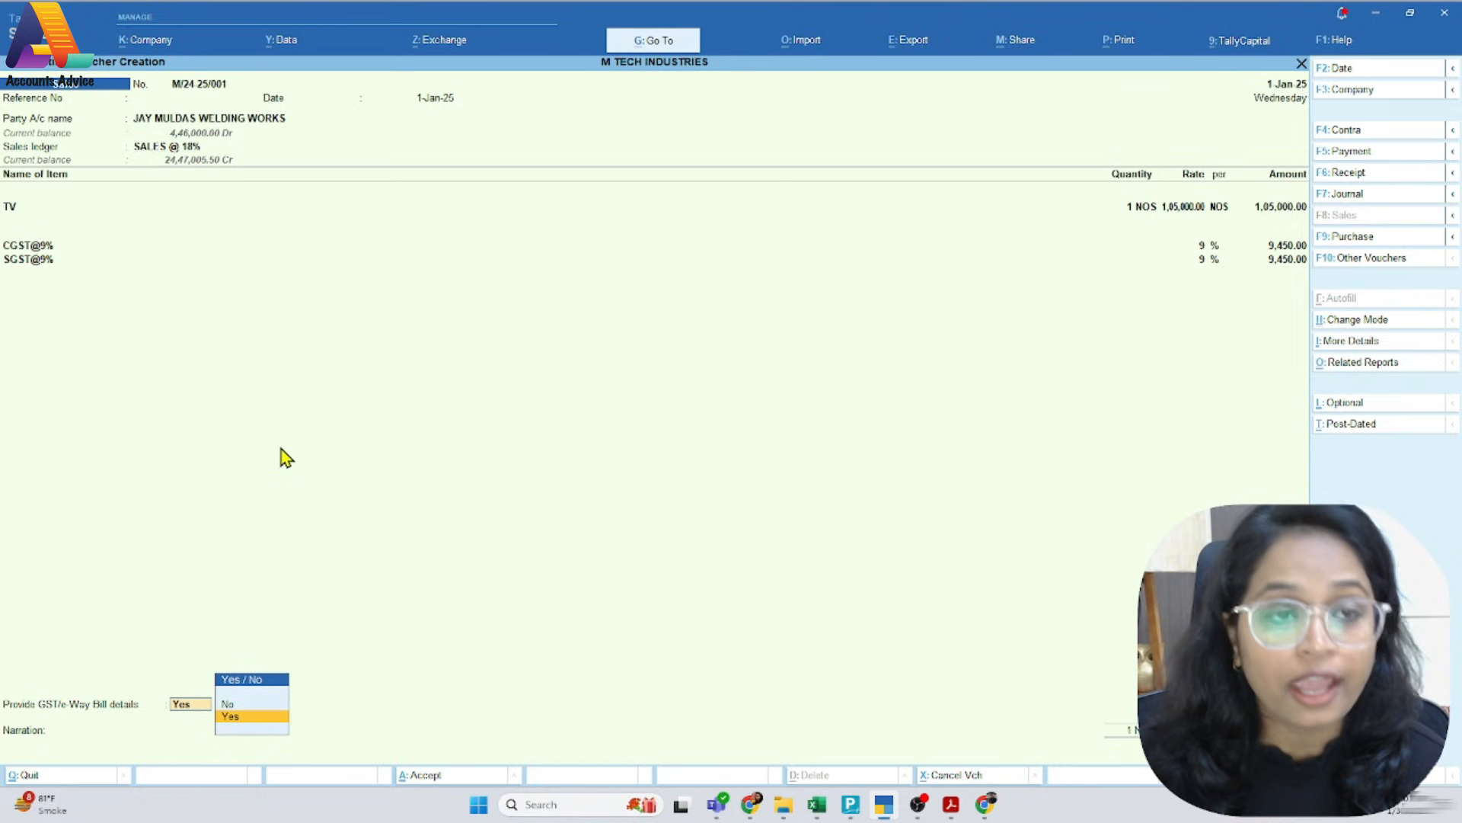
Set the option to provide GST/e-Way Bill details to No and enter the narration "Invoice for Jan"
key("Up")
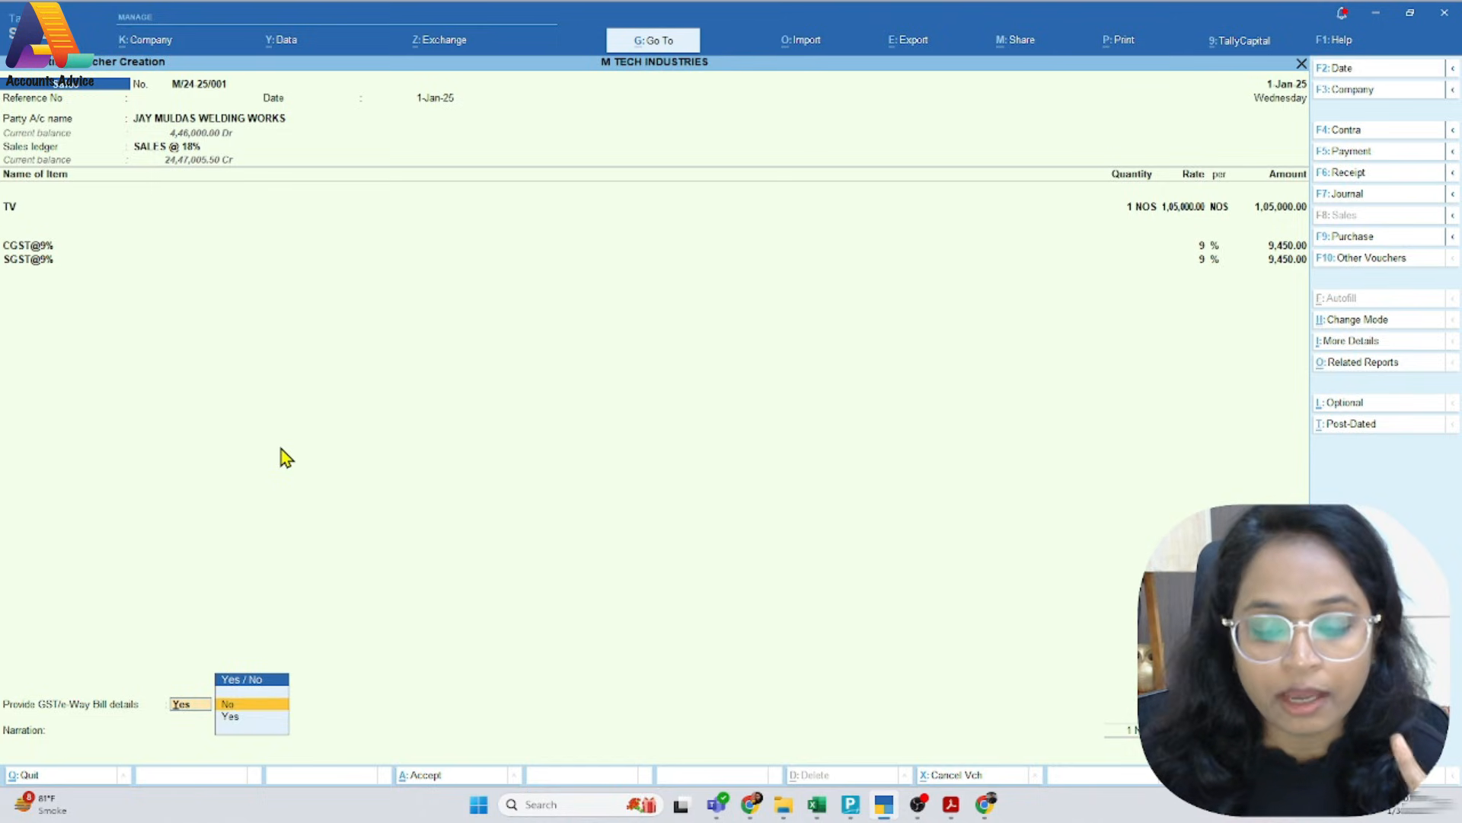
key("Return")
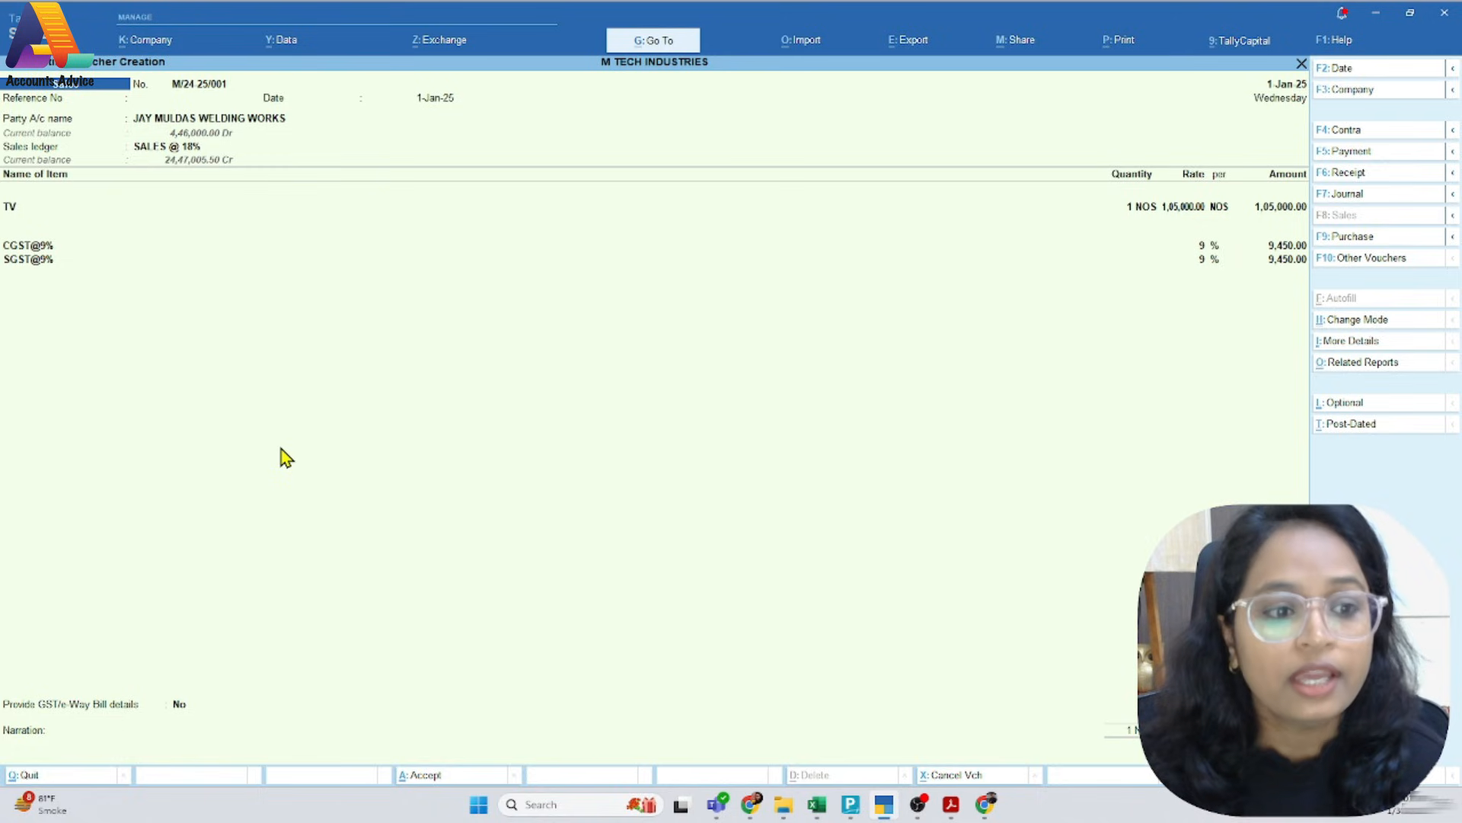
key("Return")
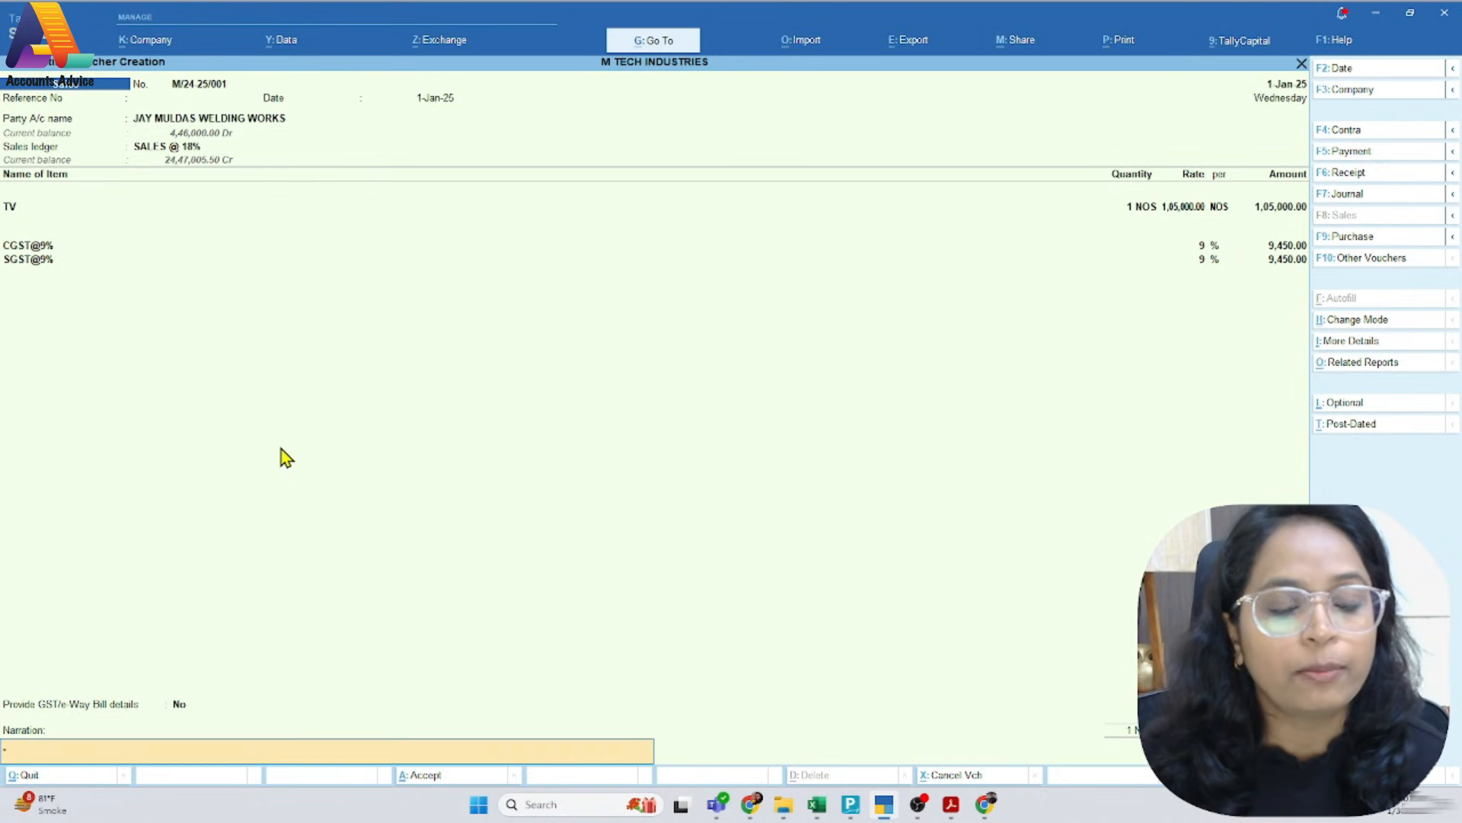
type("Invoice for")
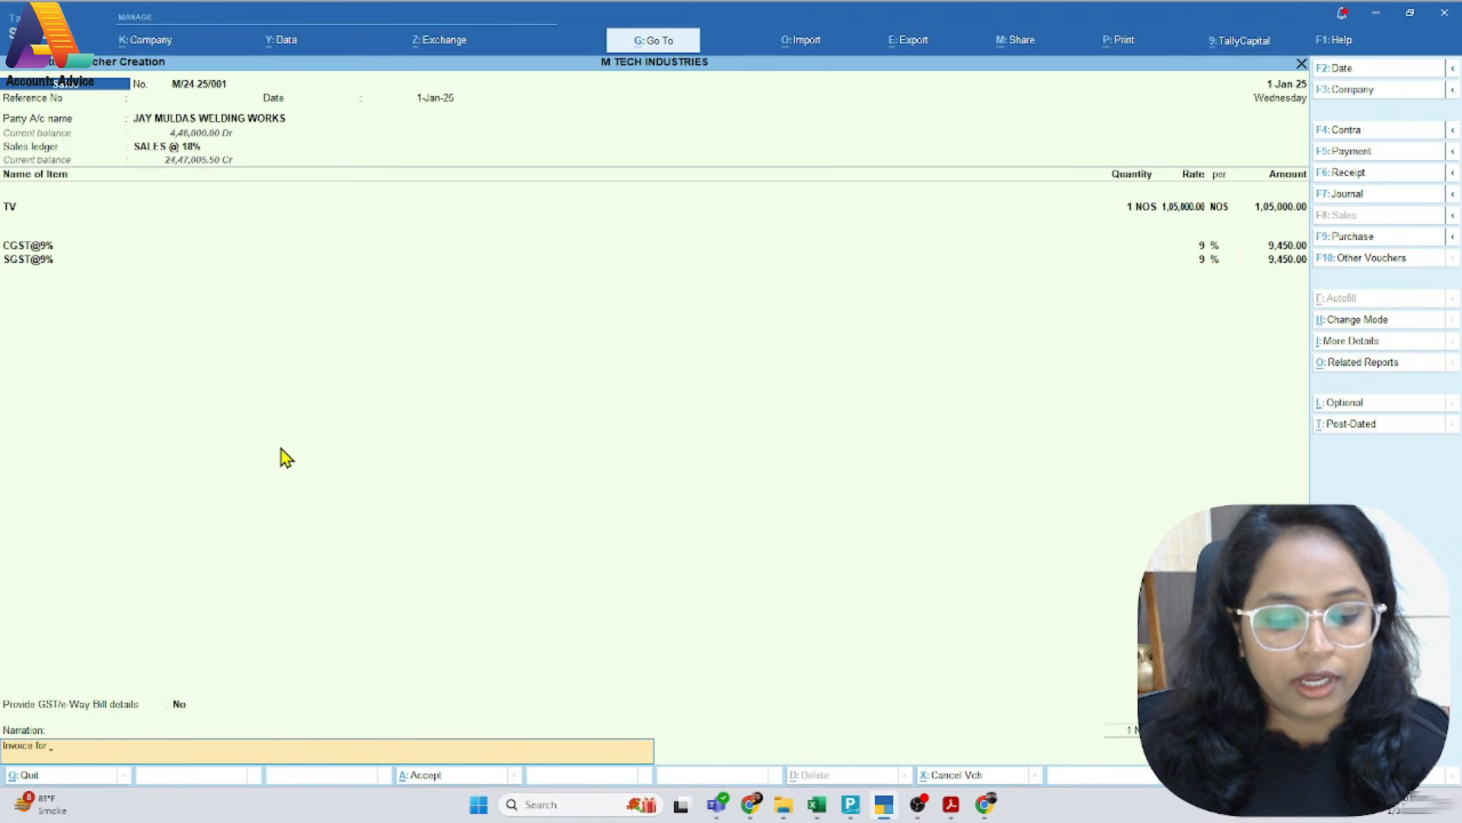
type(" Jan")
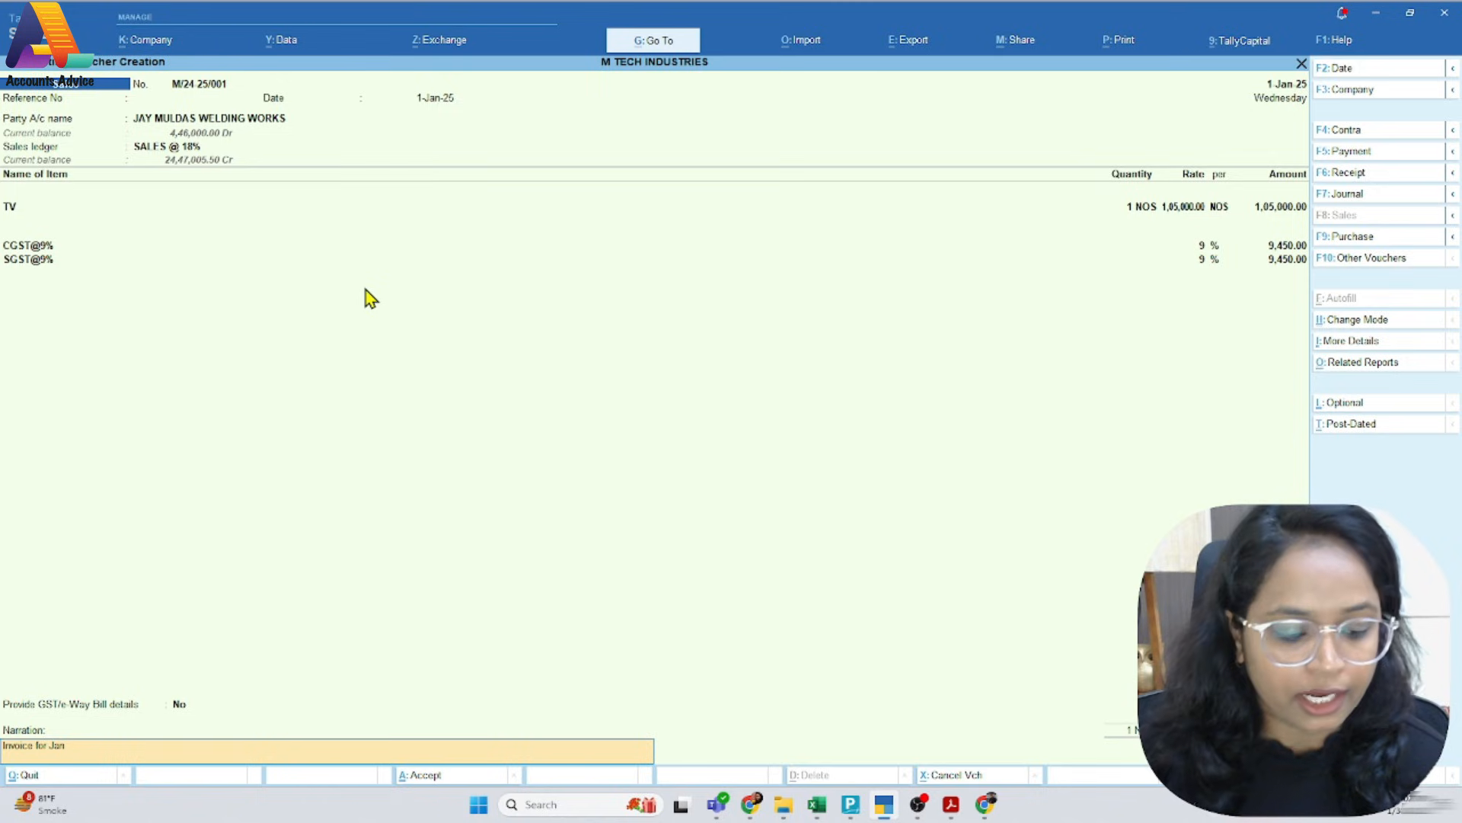
Preview the printed Tax Invoice to check its item, tax and total lines, and save the sales voucher
key("alt+p")
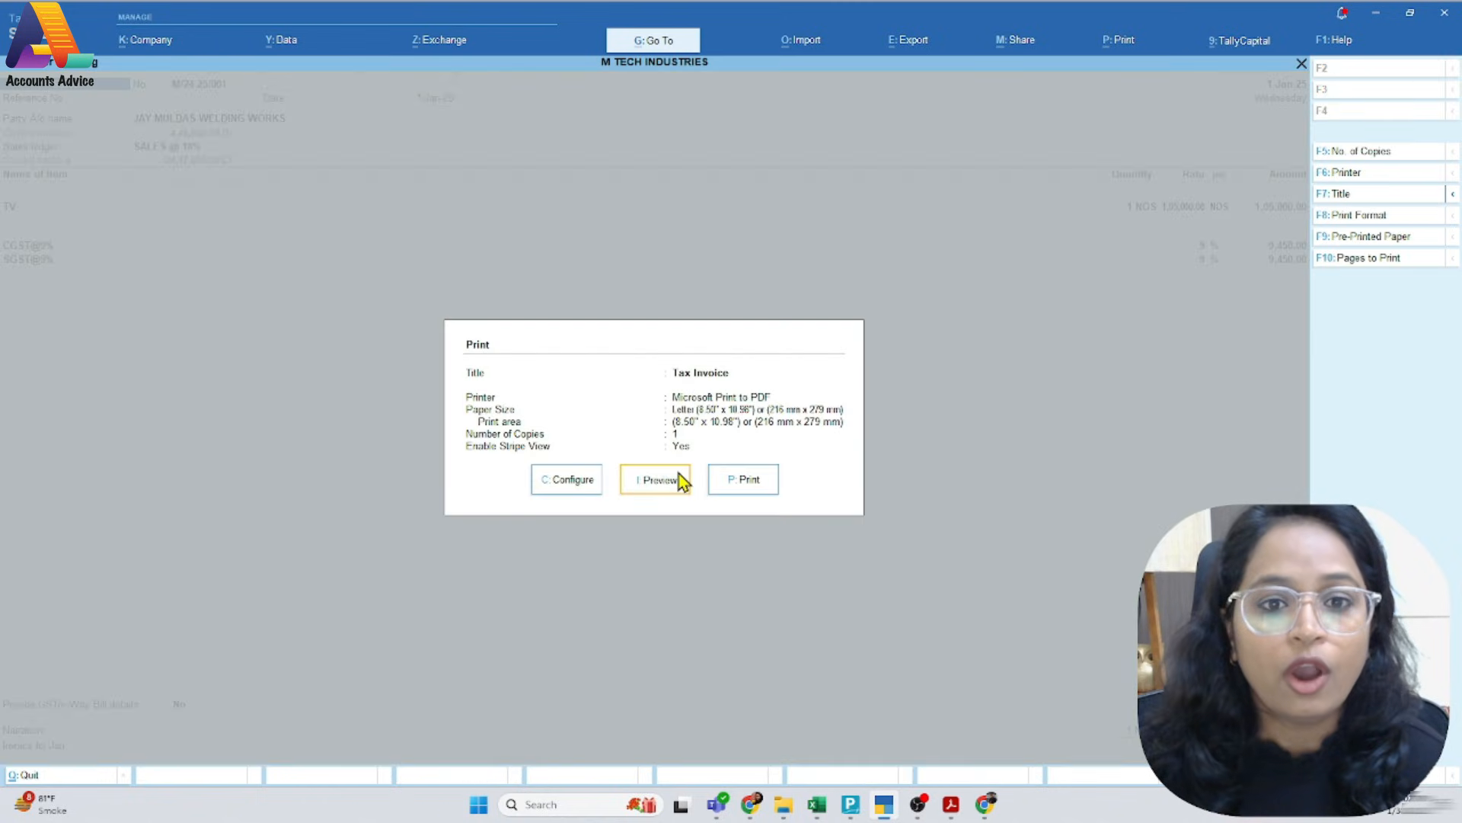
left_click(659, 479)
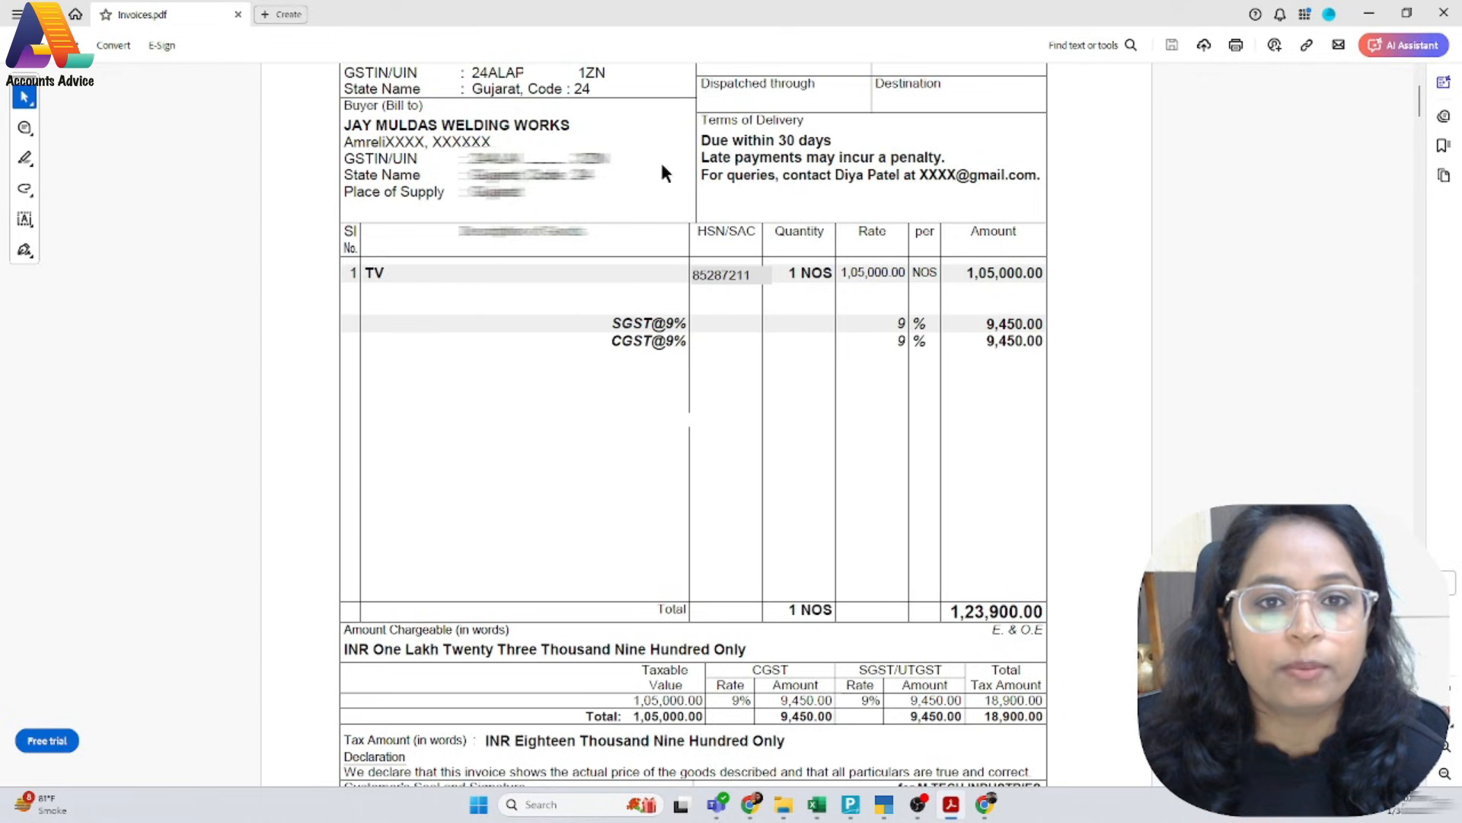
scroll(603, 389, "up", 3)
scroll(607, 396, "down", 5)
scroll(607, 396, "up", 3)
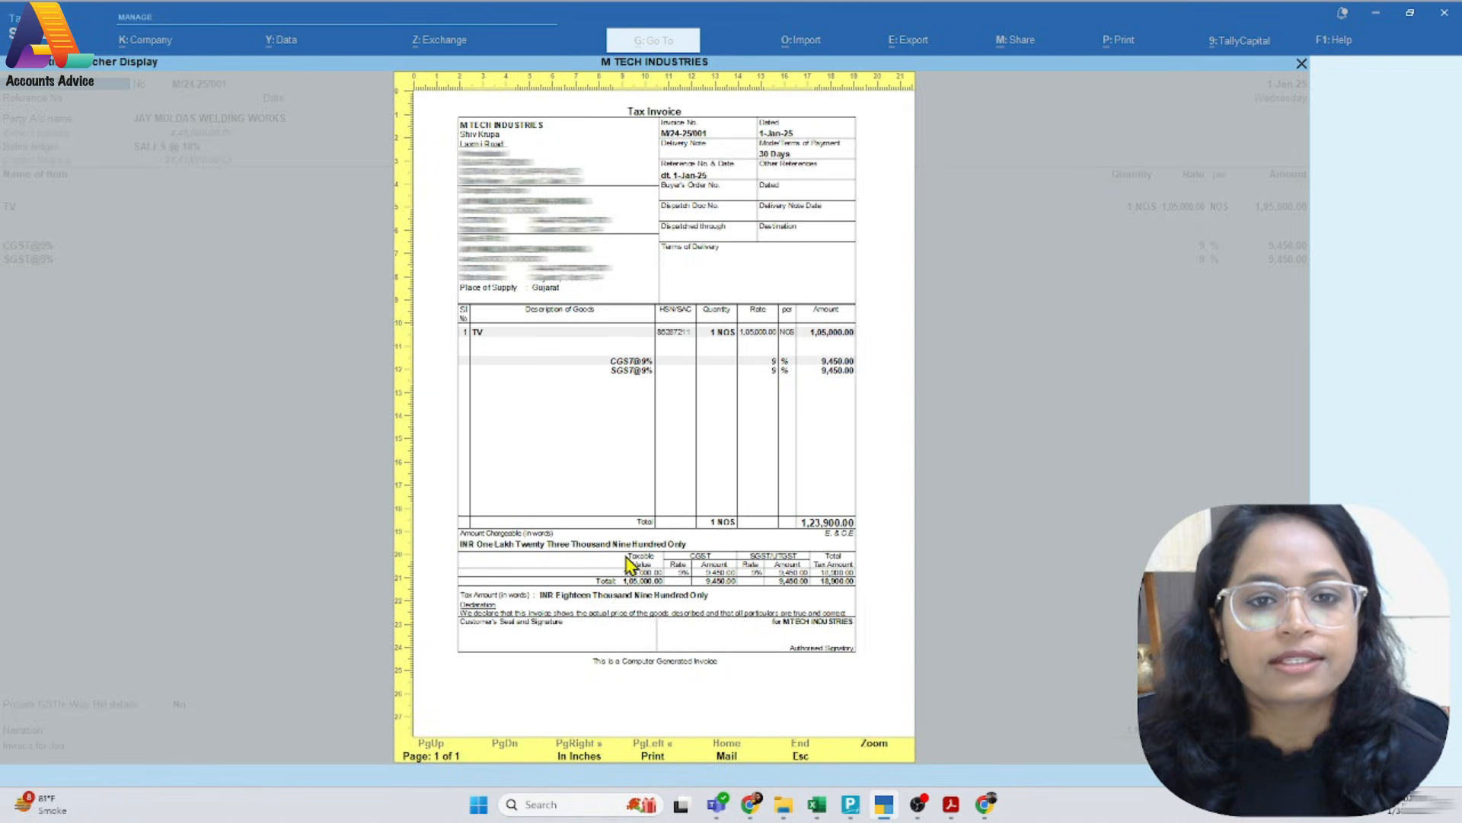
key("Escape")
key("Escape")
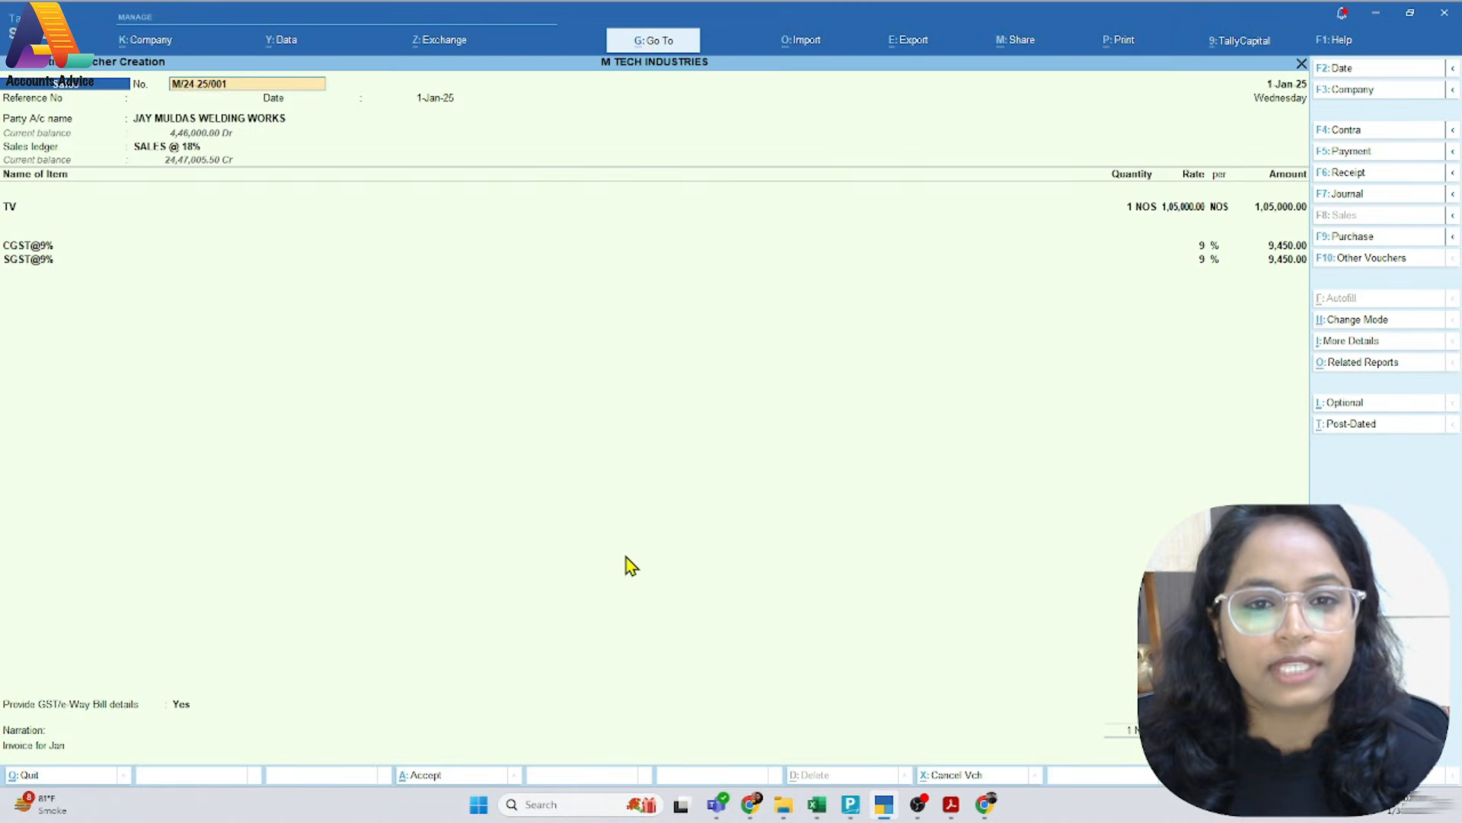
key("ctrl")
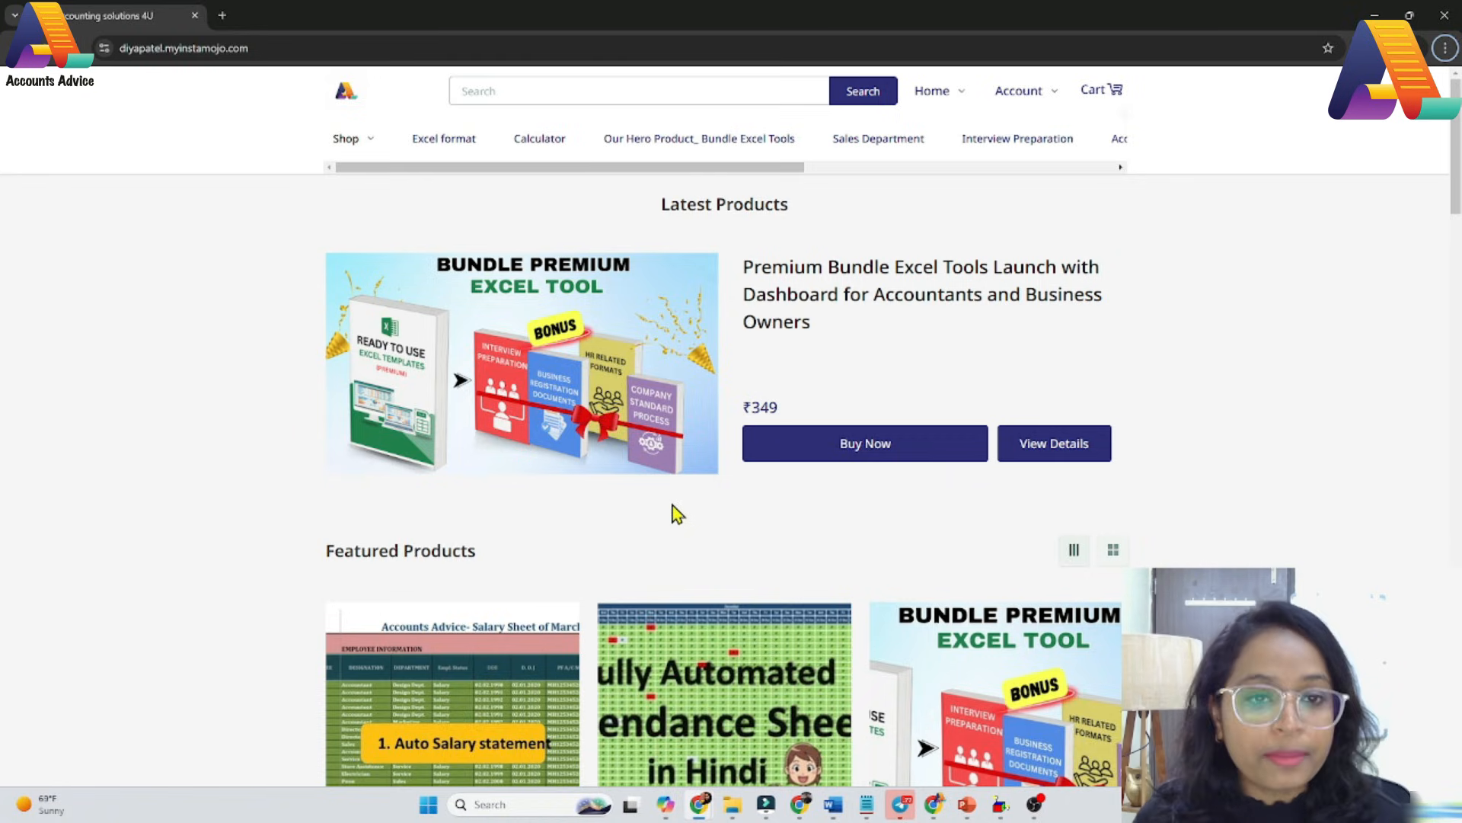
Look through the featured Excel templates and dashboards offered in the Accounts Advice online store
scroll(677, 514, "down", 3)
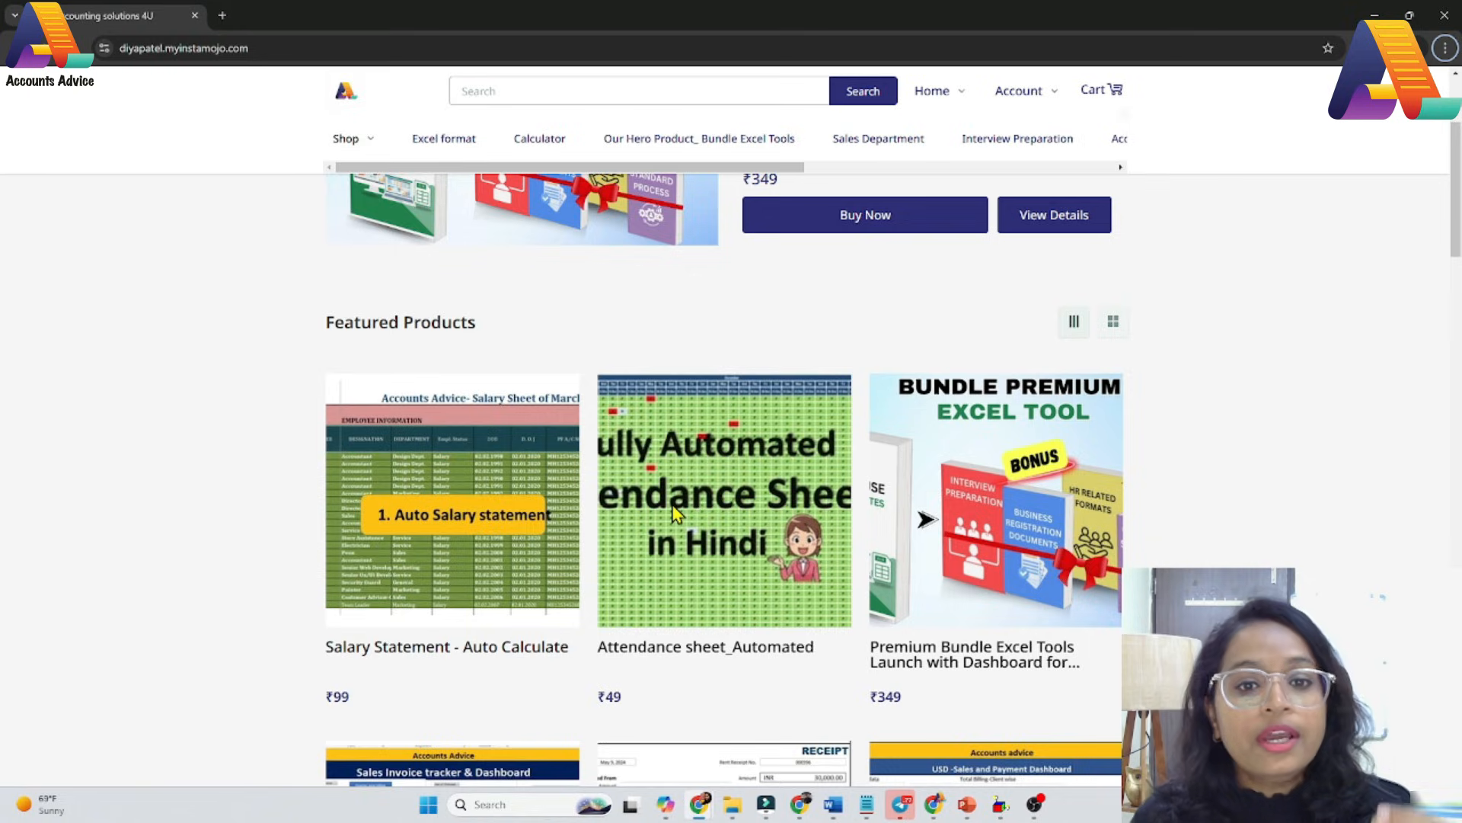
scroll(677, 514, "down", 9)
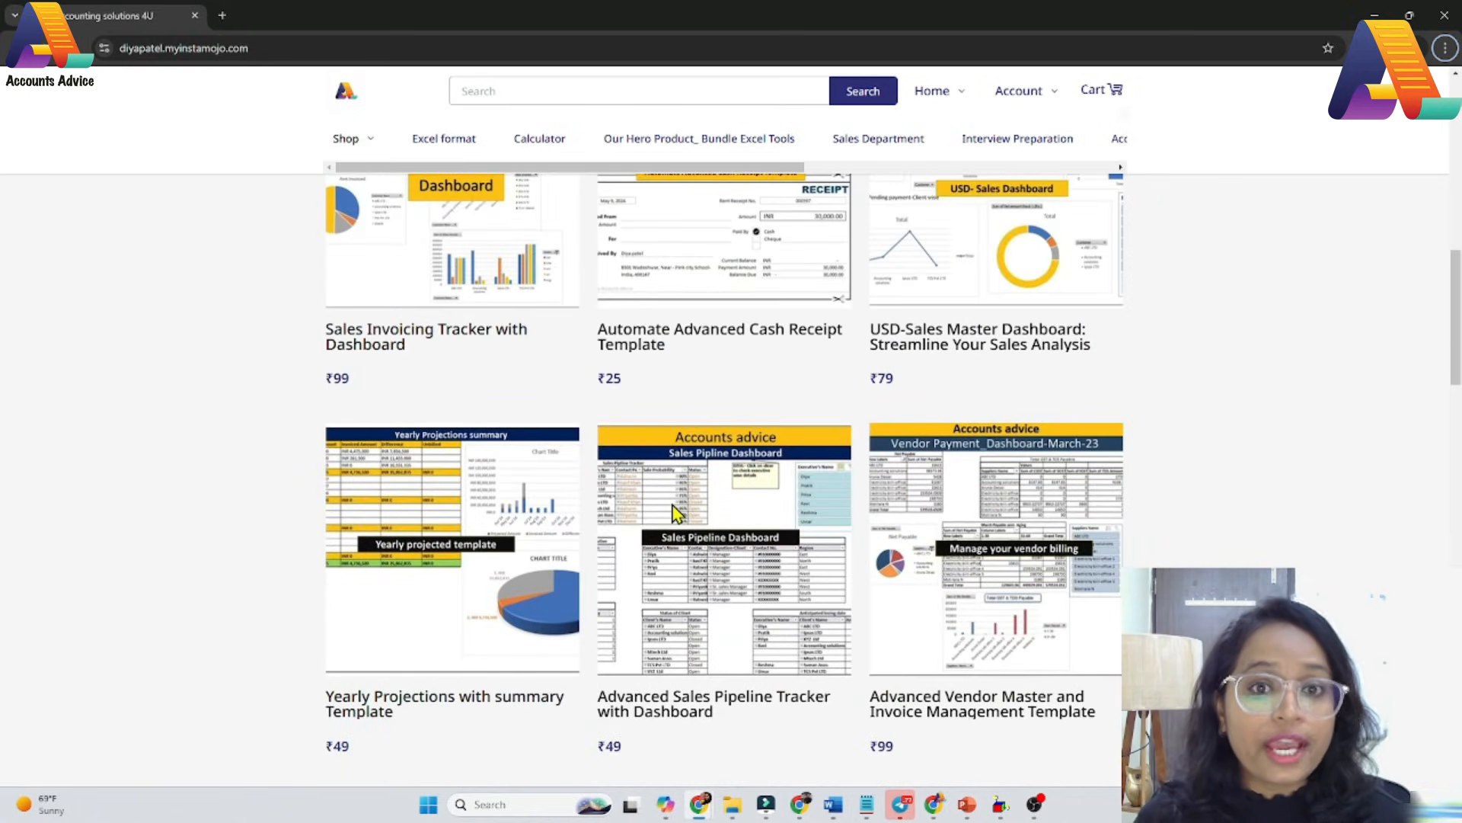
scroll(677, 514, "up", 3)
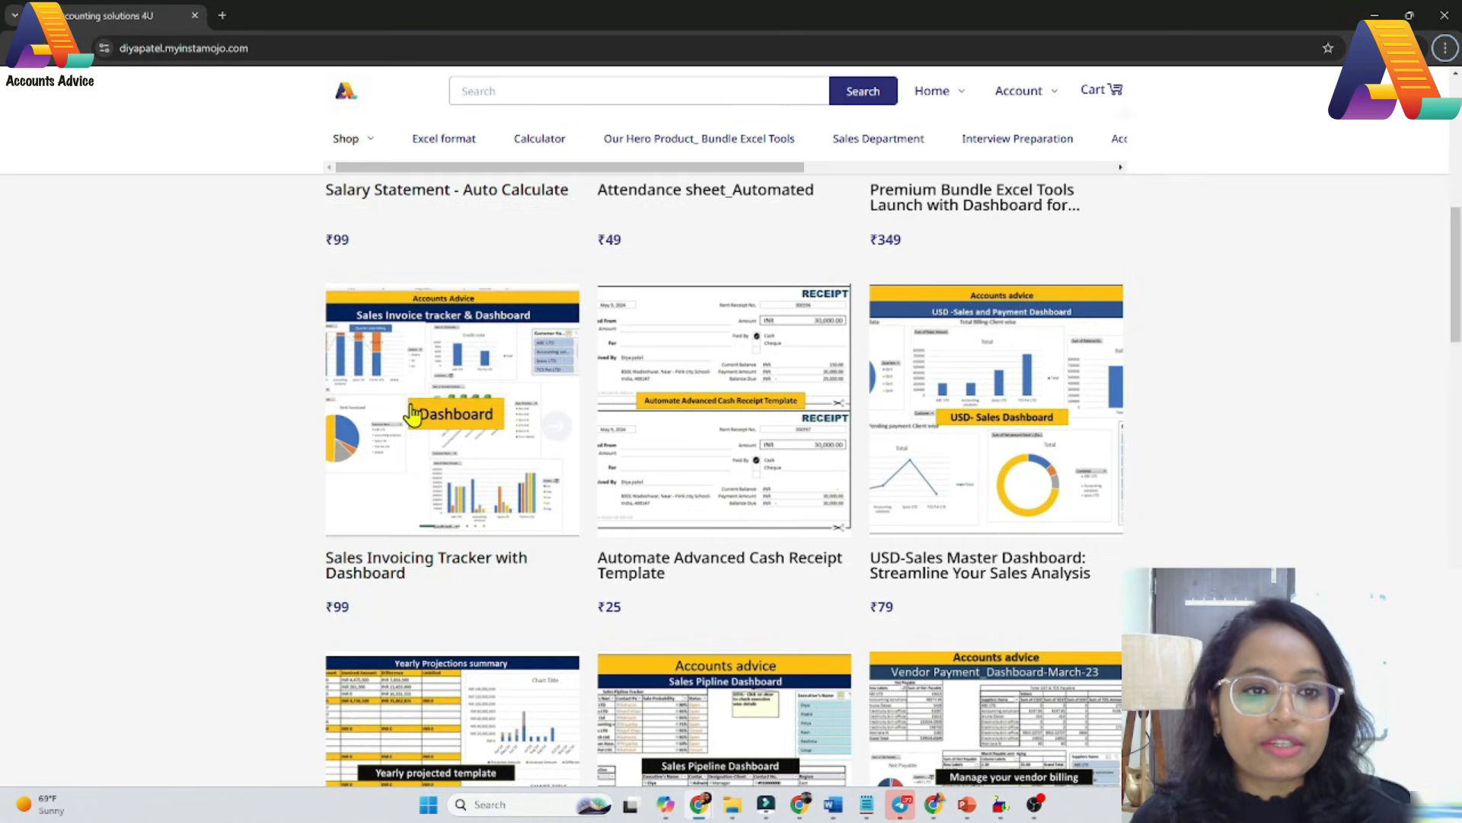
scroll(949, 466, "down", 1)
scroll(949, 466, "down", 9)
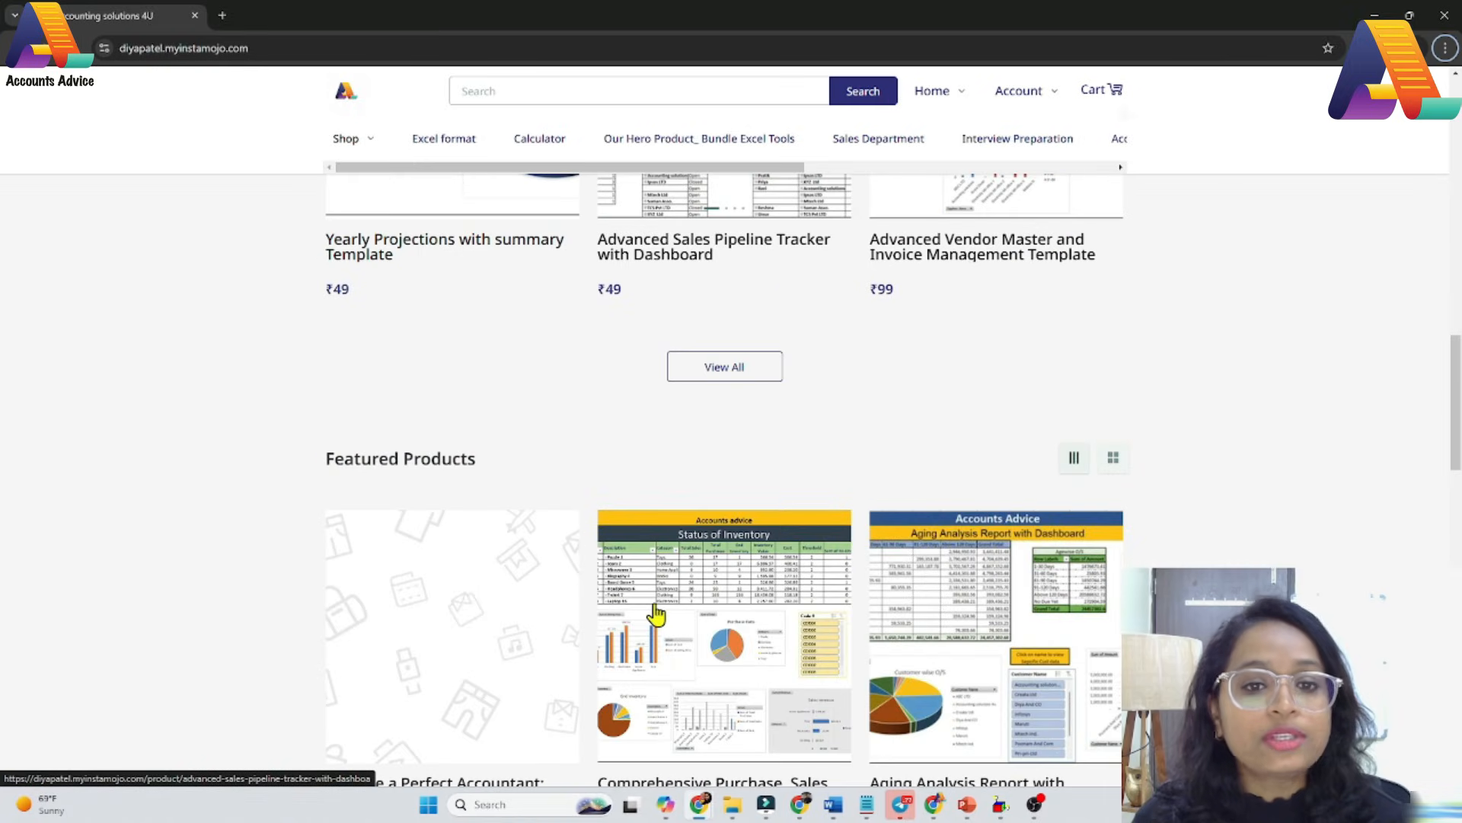
scroll(655, 614, "down", 6)
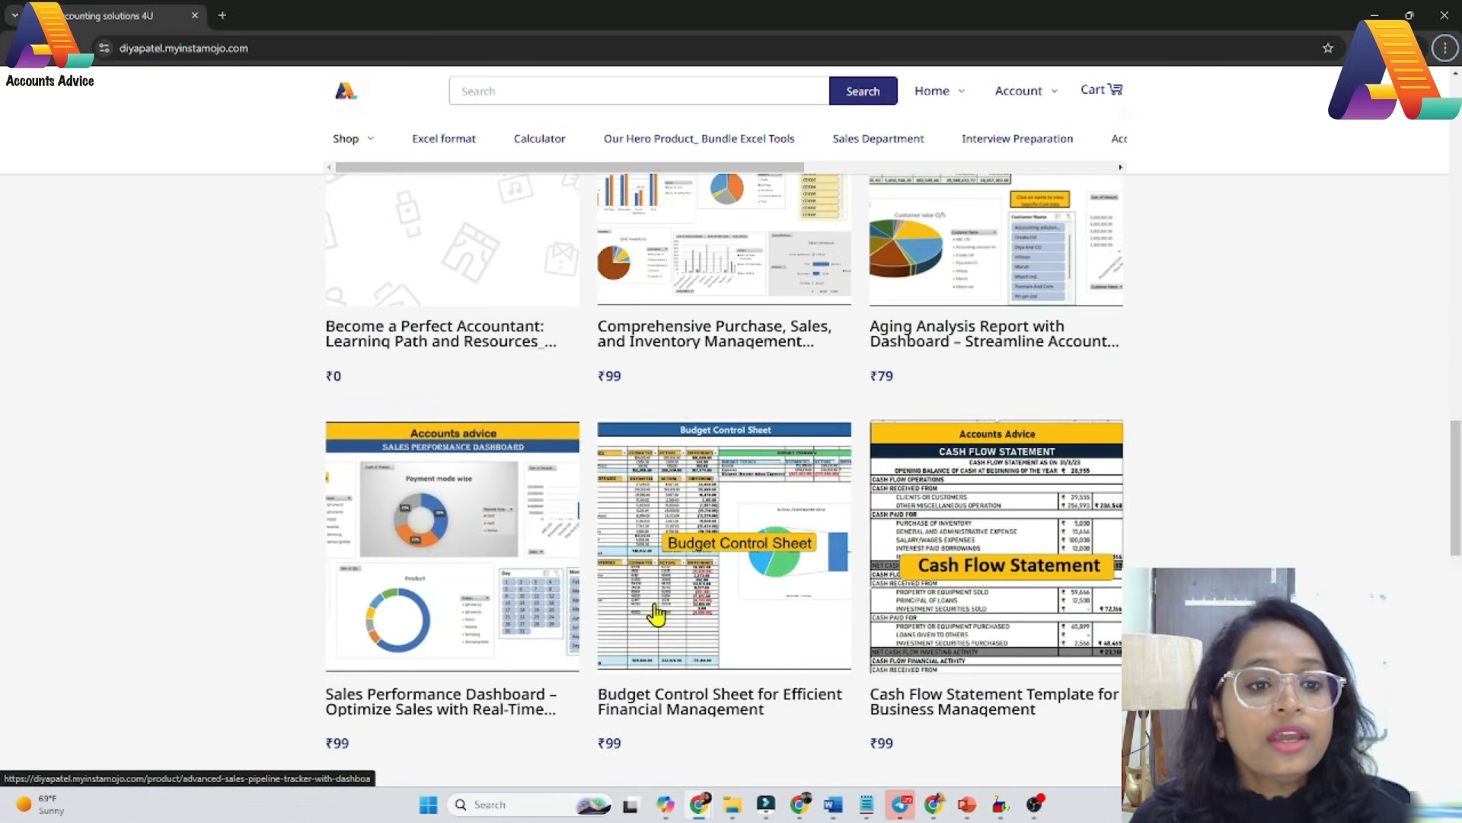
scroll(656, 613, "down", 6)
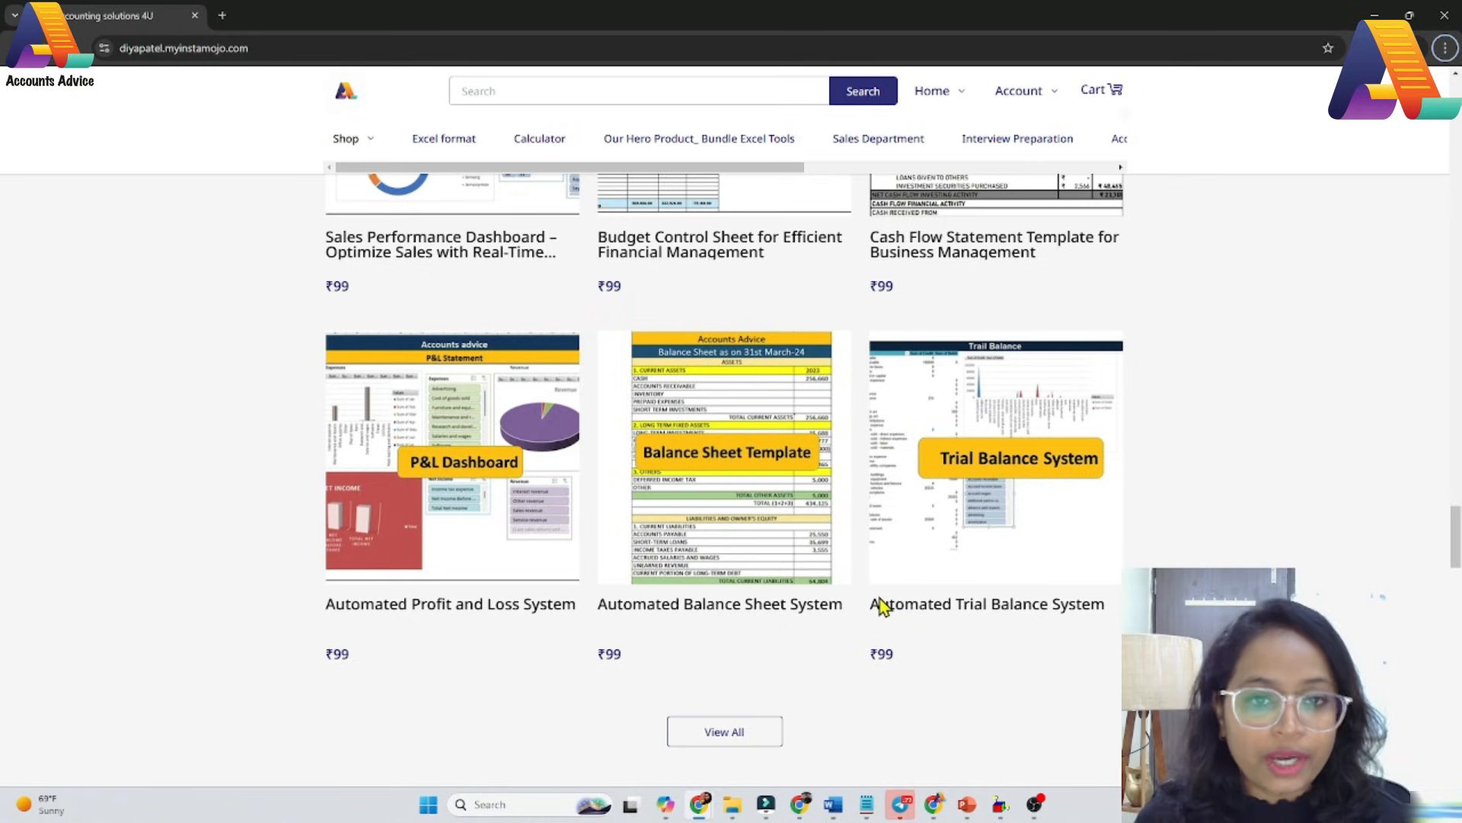
scroll(881, 606, "up", 11)
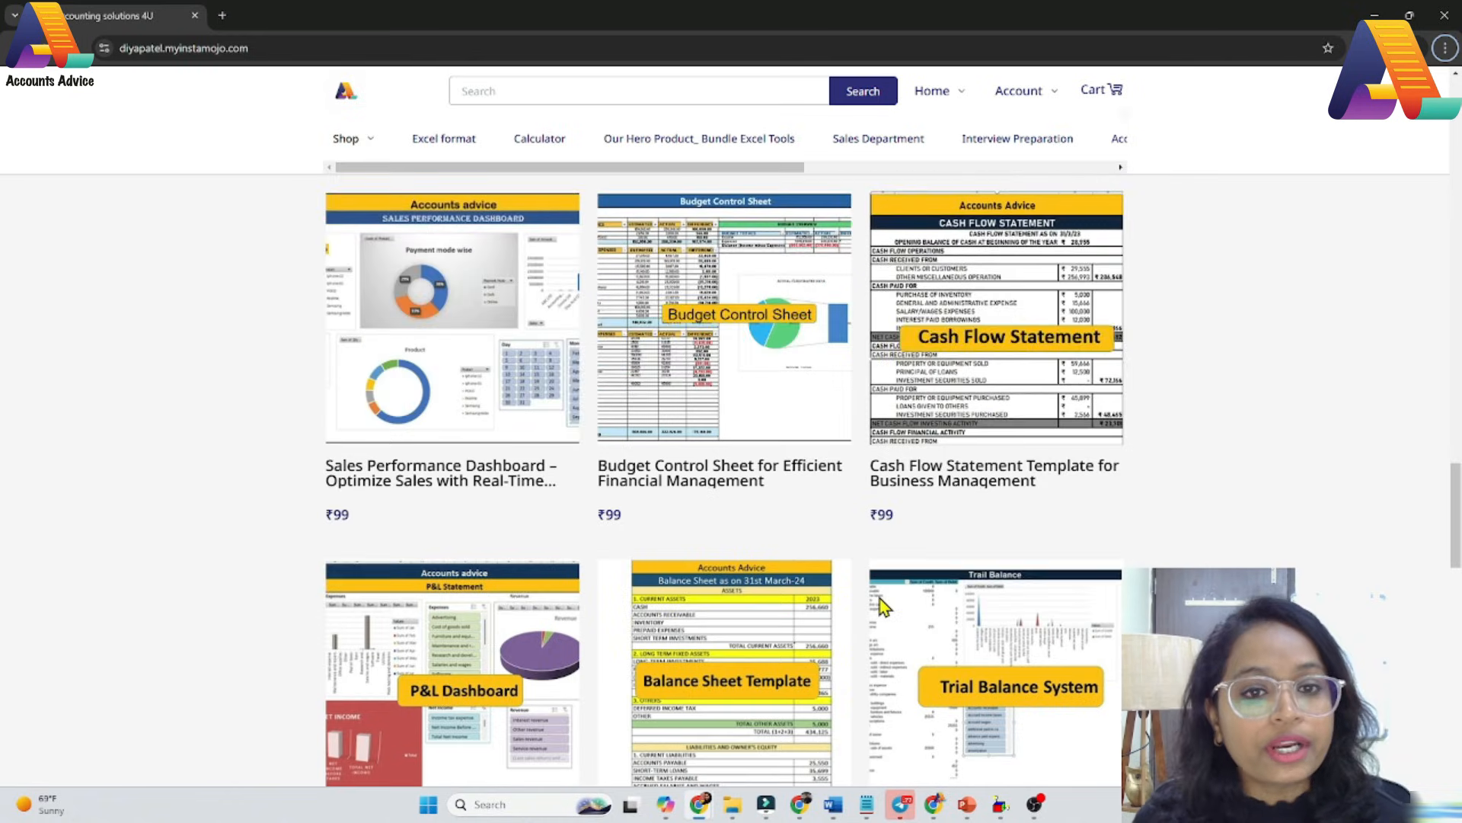
scroll(881, 605, "up", 15)
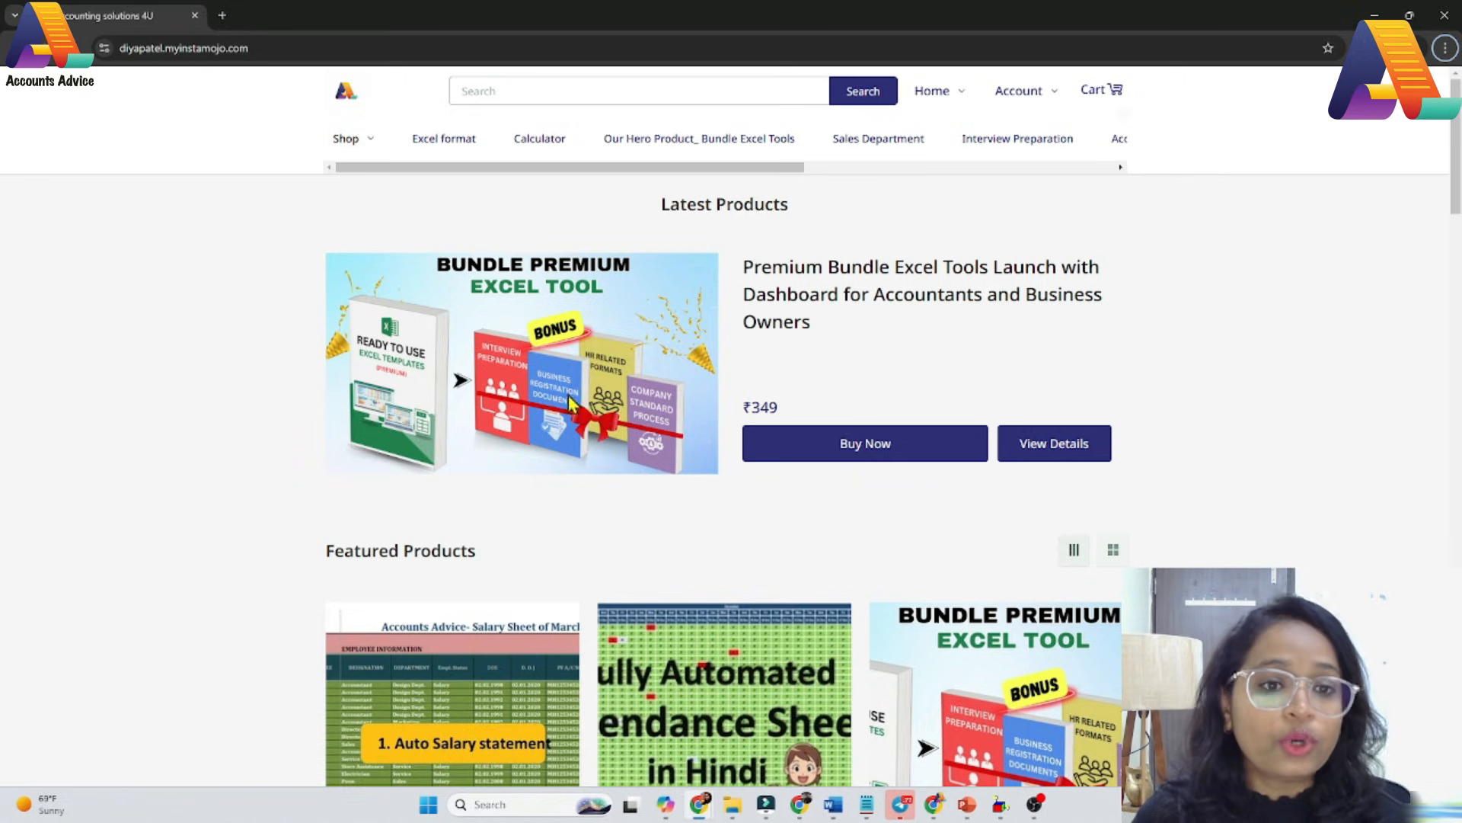
scroll(550, 735, "down", 6)
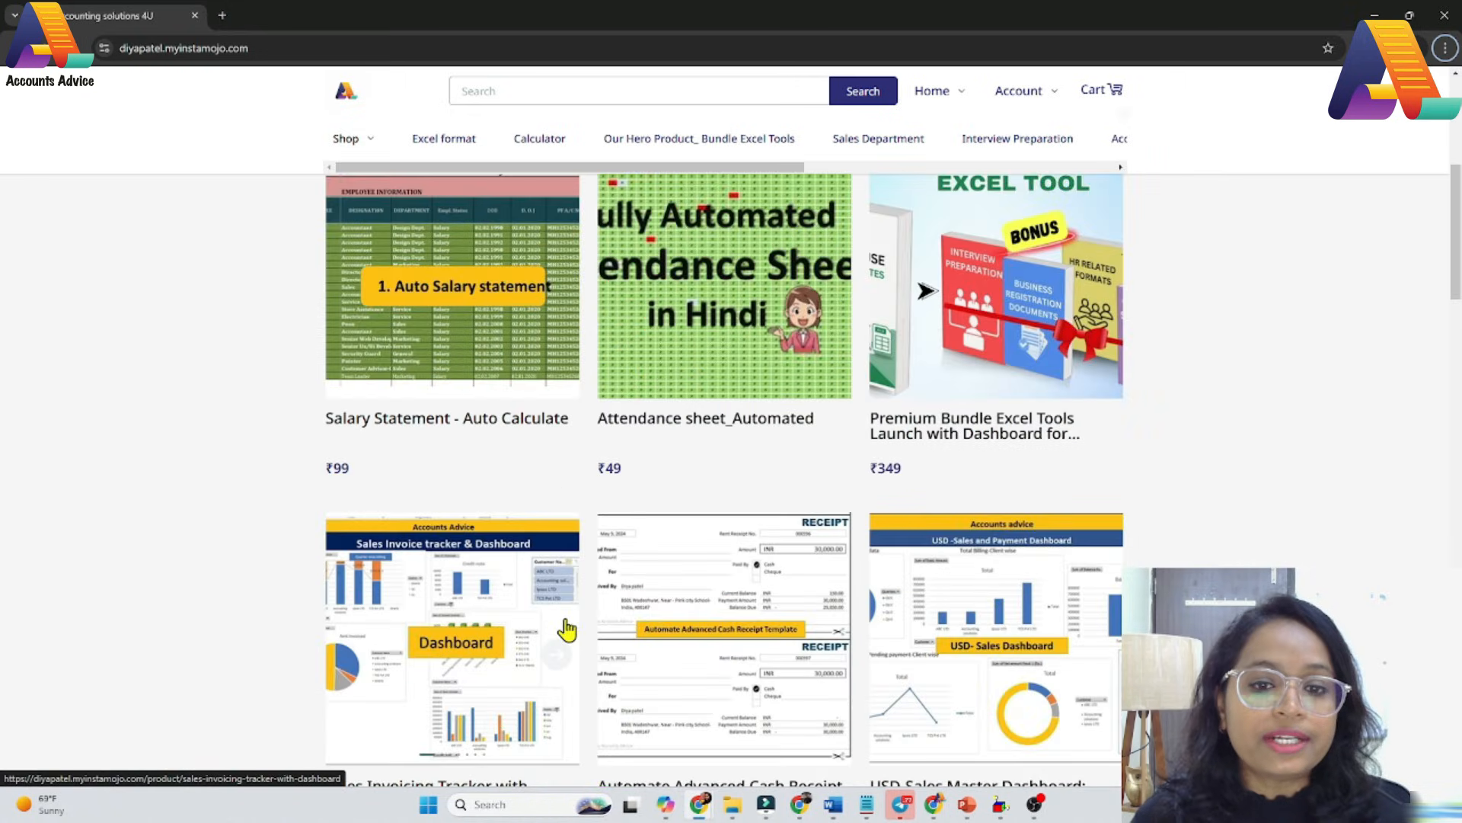
scroll(564, 629, "down", 8)
scroll(571, 632, "up", 14)
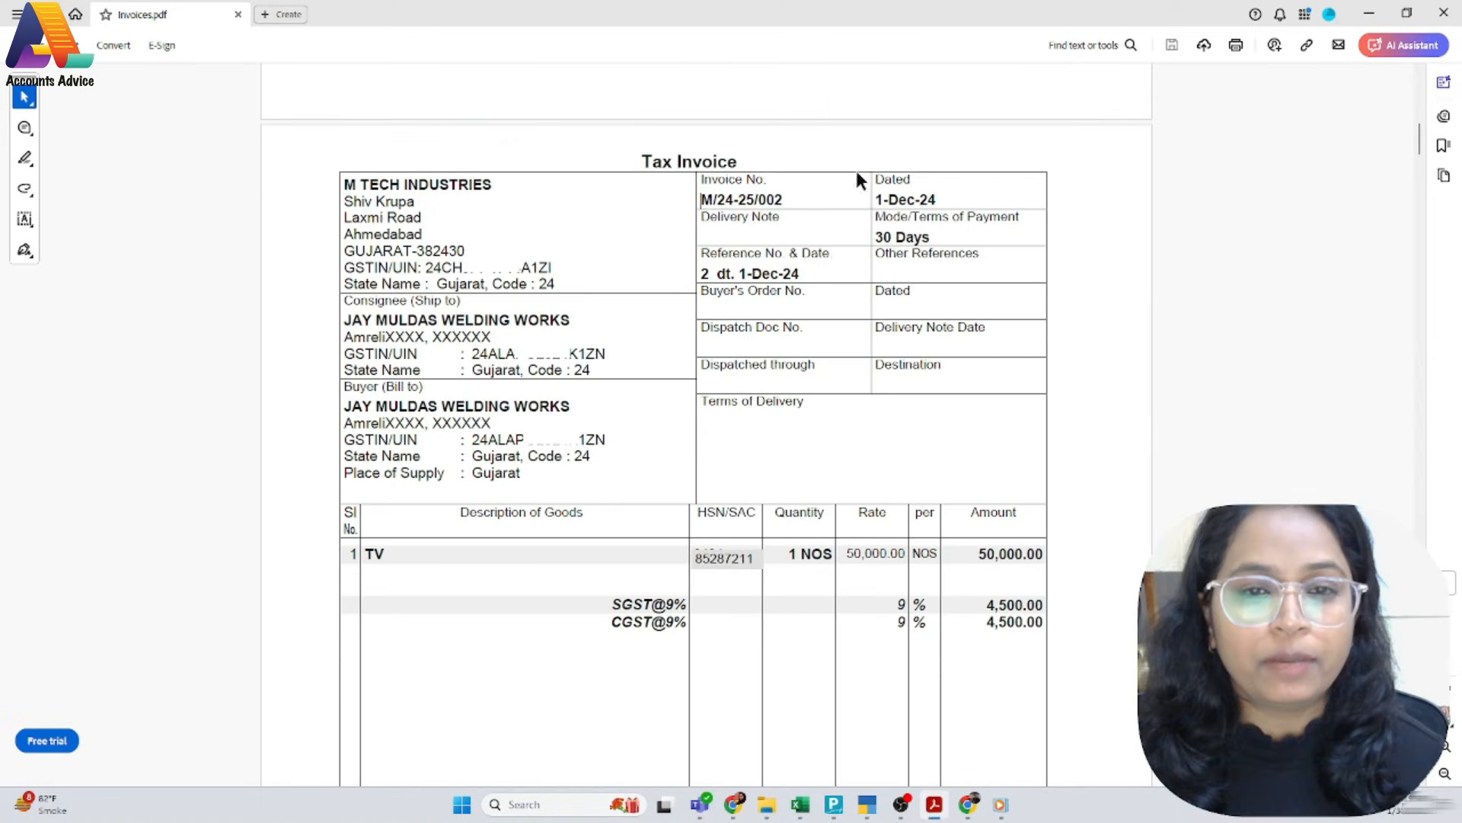
Check the invoice number M/24-25/002 on the next PDF invoice and accept it as the new sales voucher's number
left_click_drag(787, 199, 705, 199)
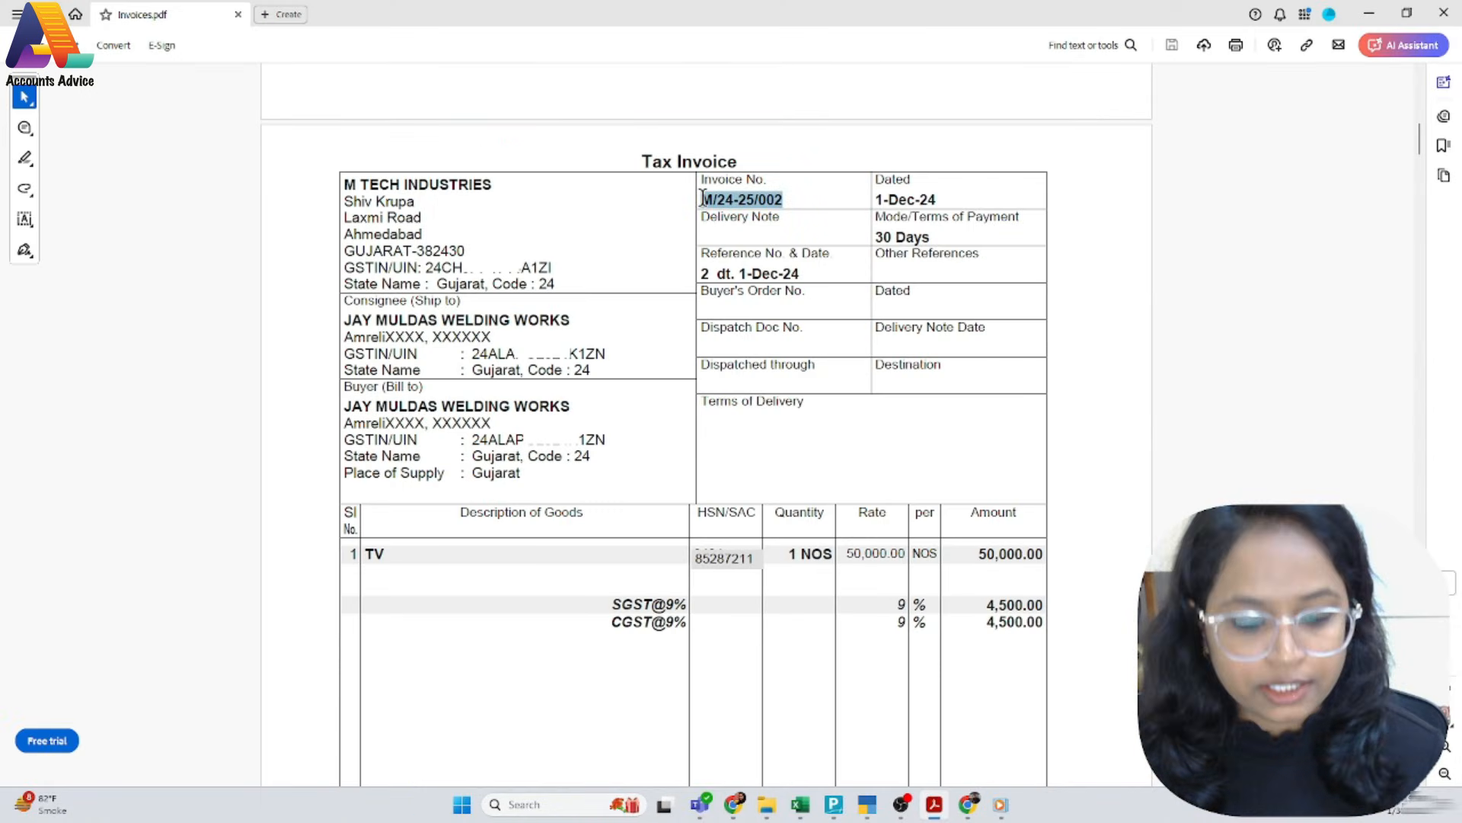
right_click(705, 199)
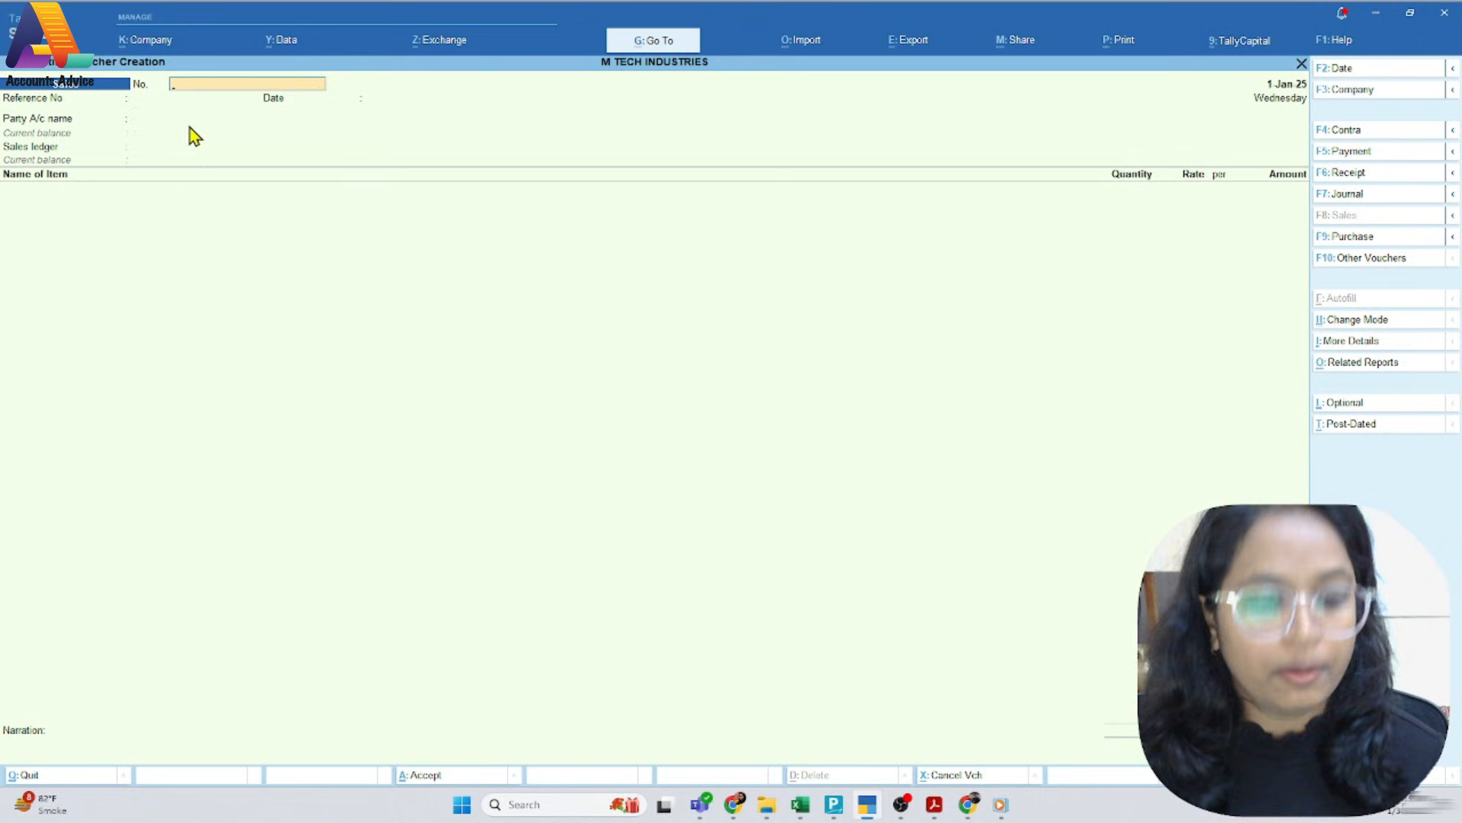
key("ctrl+alt+v")
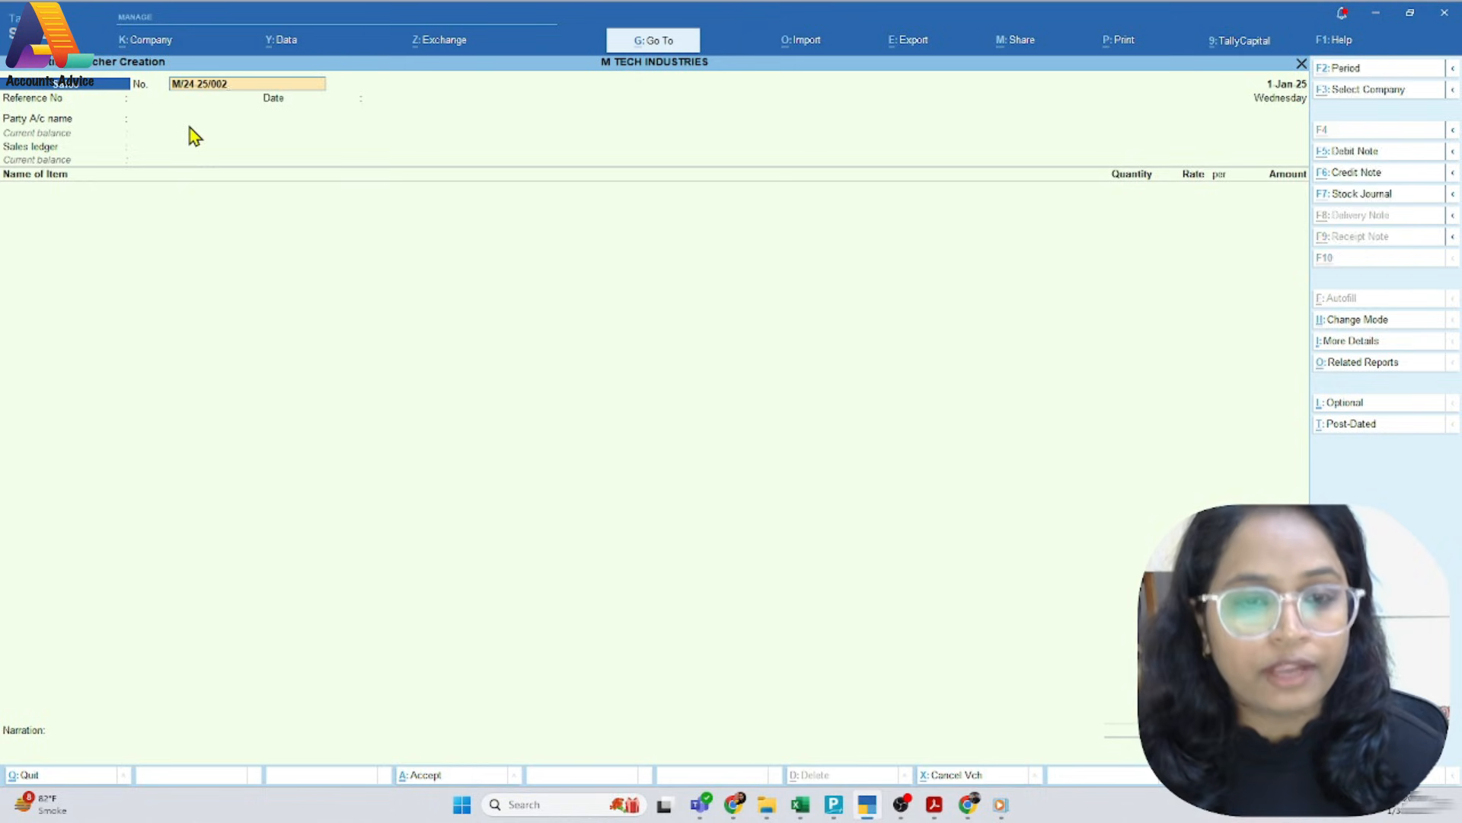
key("alt+Tab")
key("alt+Tab")
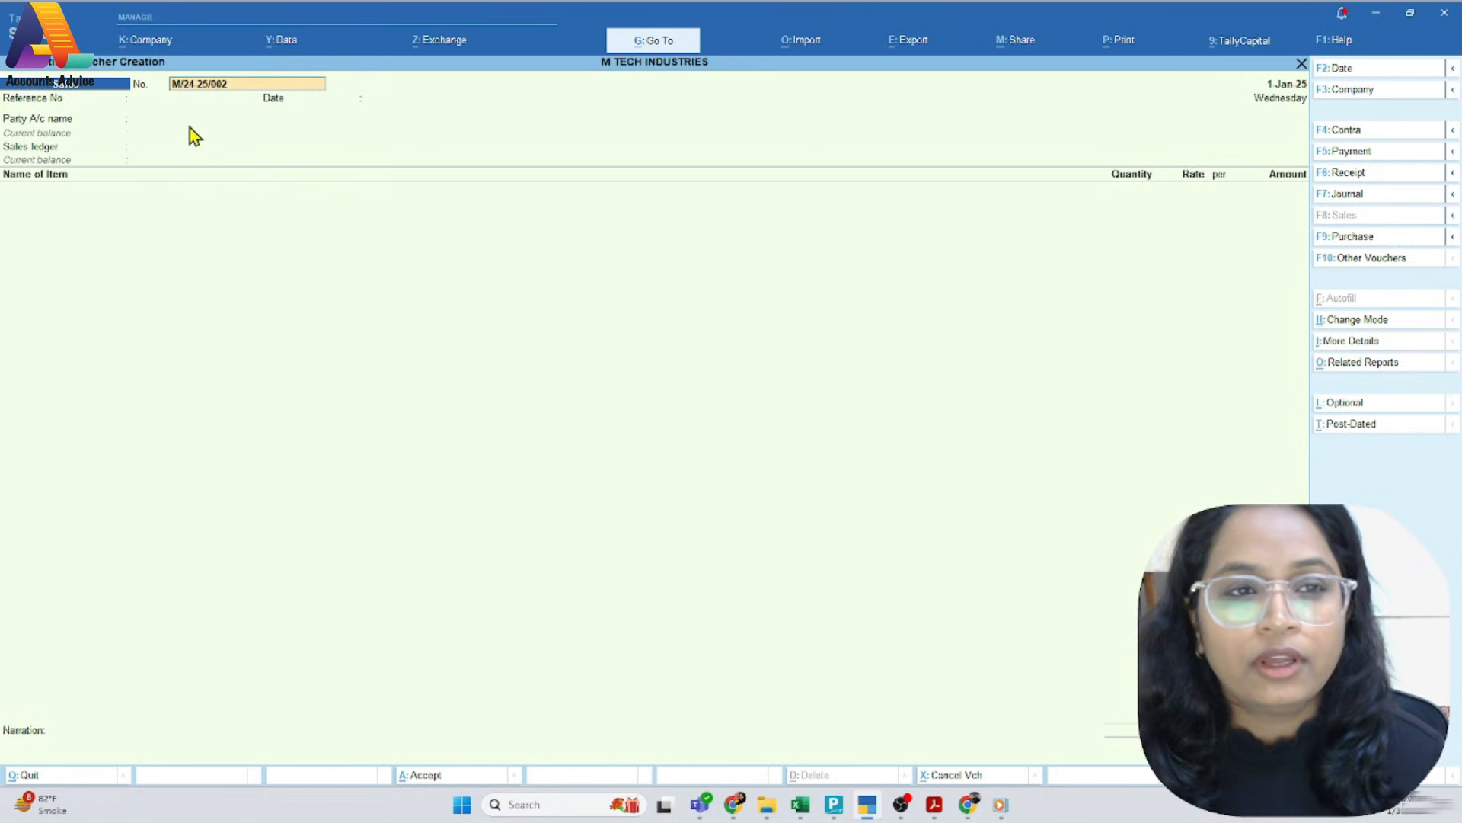
key("Return")
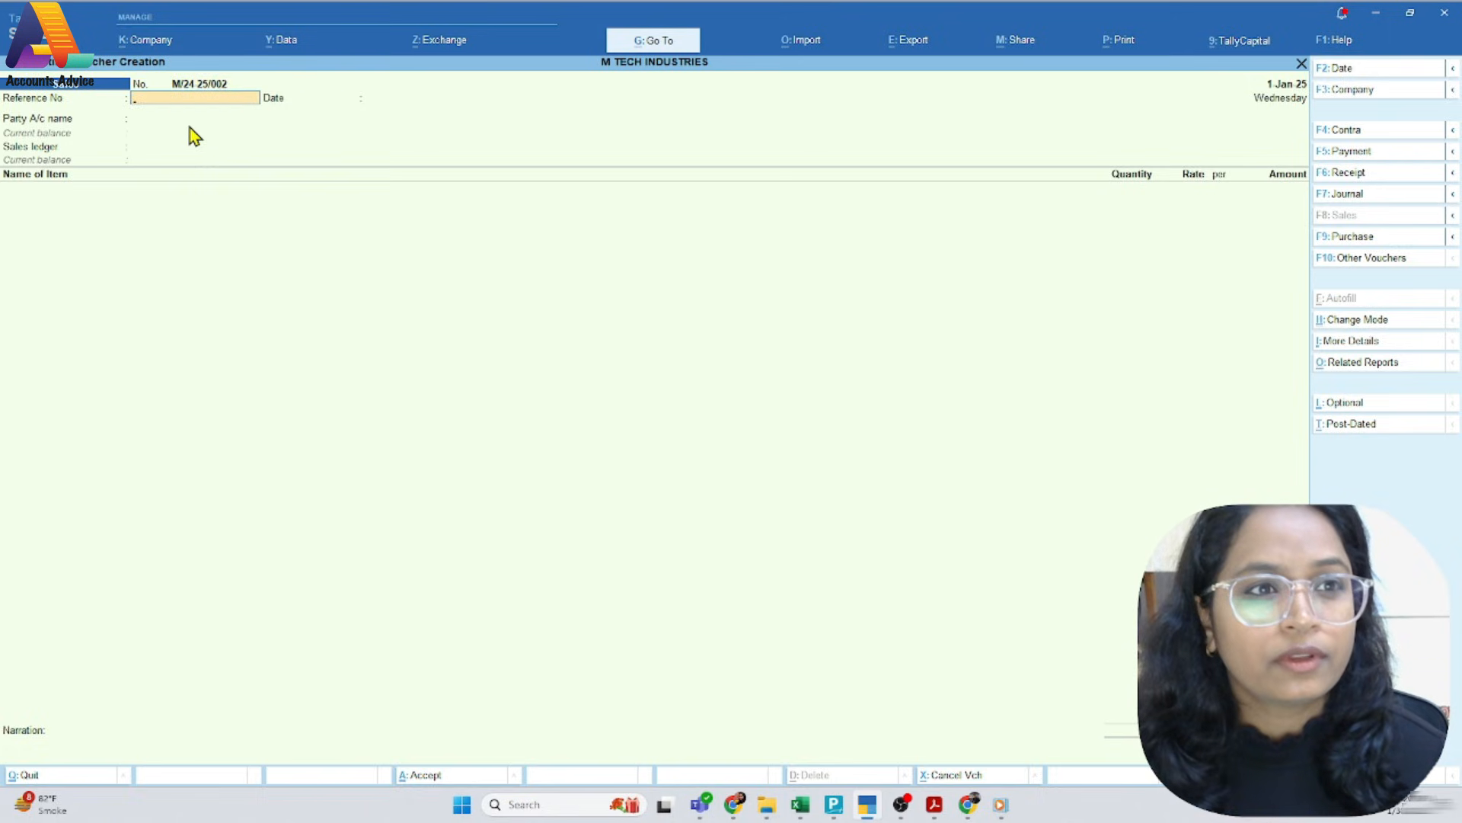
Leave the reference number blank and set the reference date to 1-Jan-25
key("Return")
type("1.")
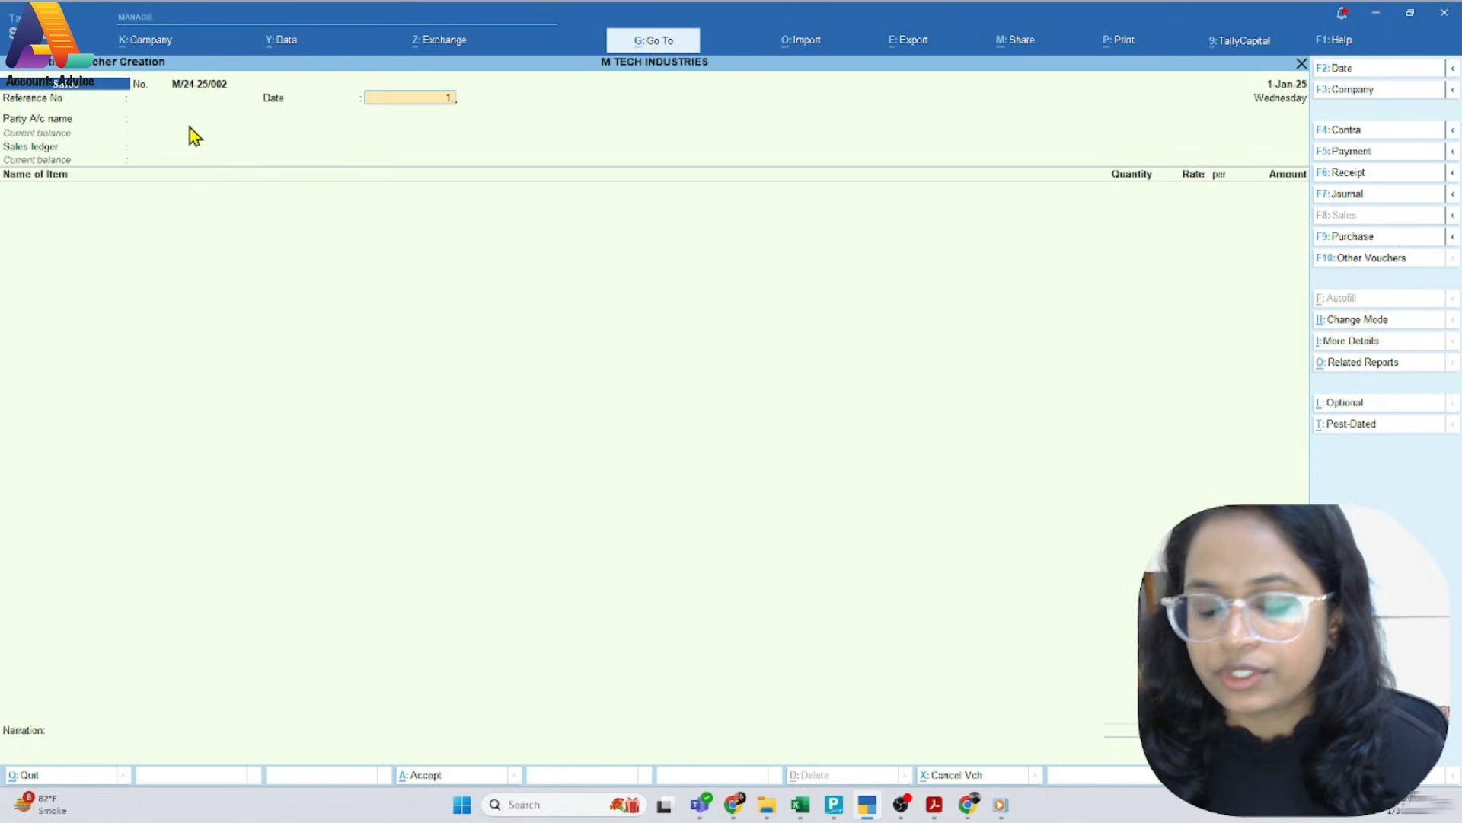
type("1")
key("Return")
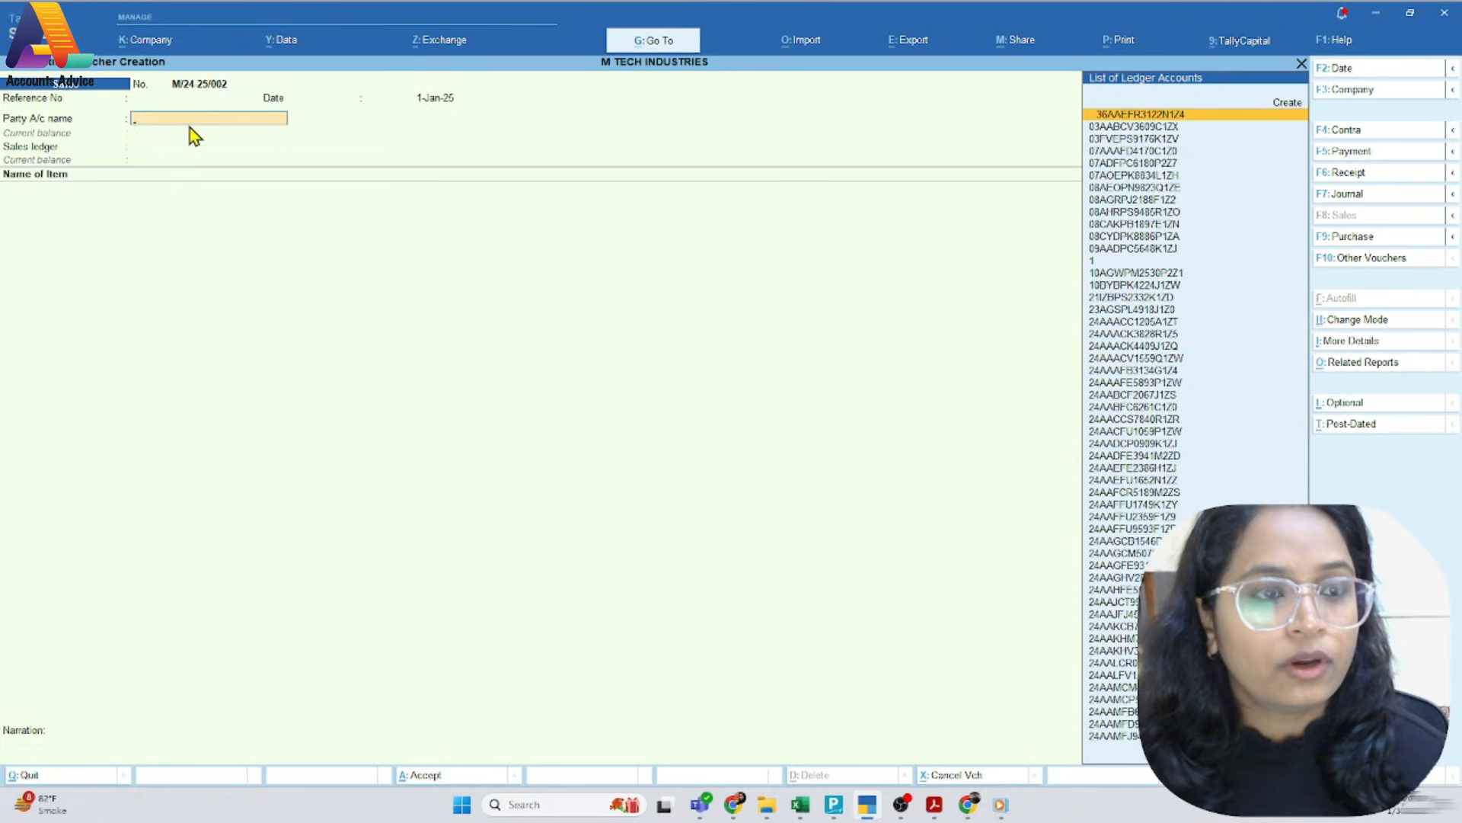
Set JAY MULDAS WELDING WORKS as the party account, as on the PDF invoice, and accept its party details
key("alt+Tab")
key("alt+Tab")
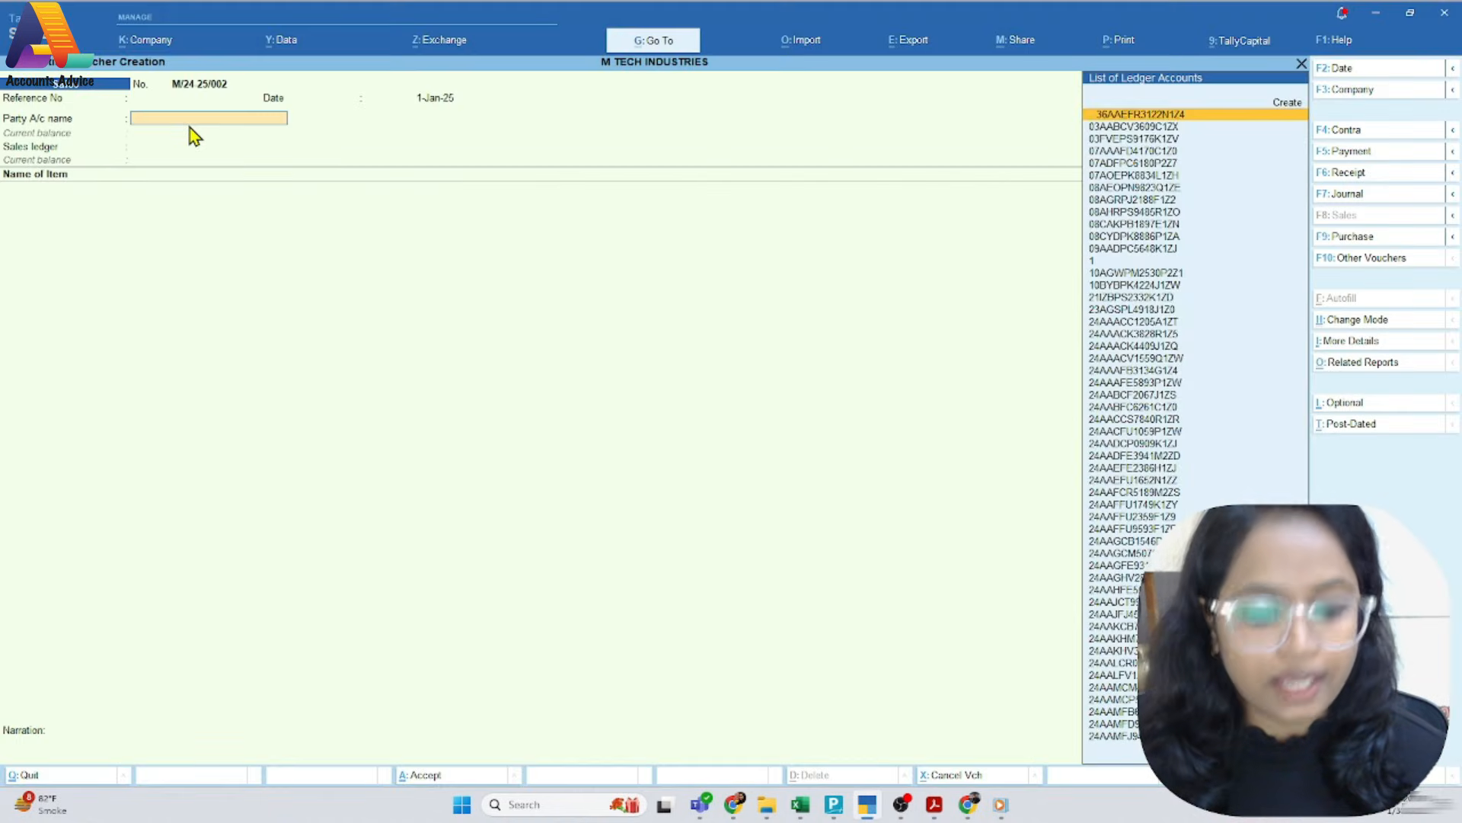
type("Jay")
key("Down")
key("Return")
key("ctrl+a")
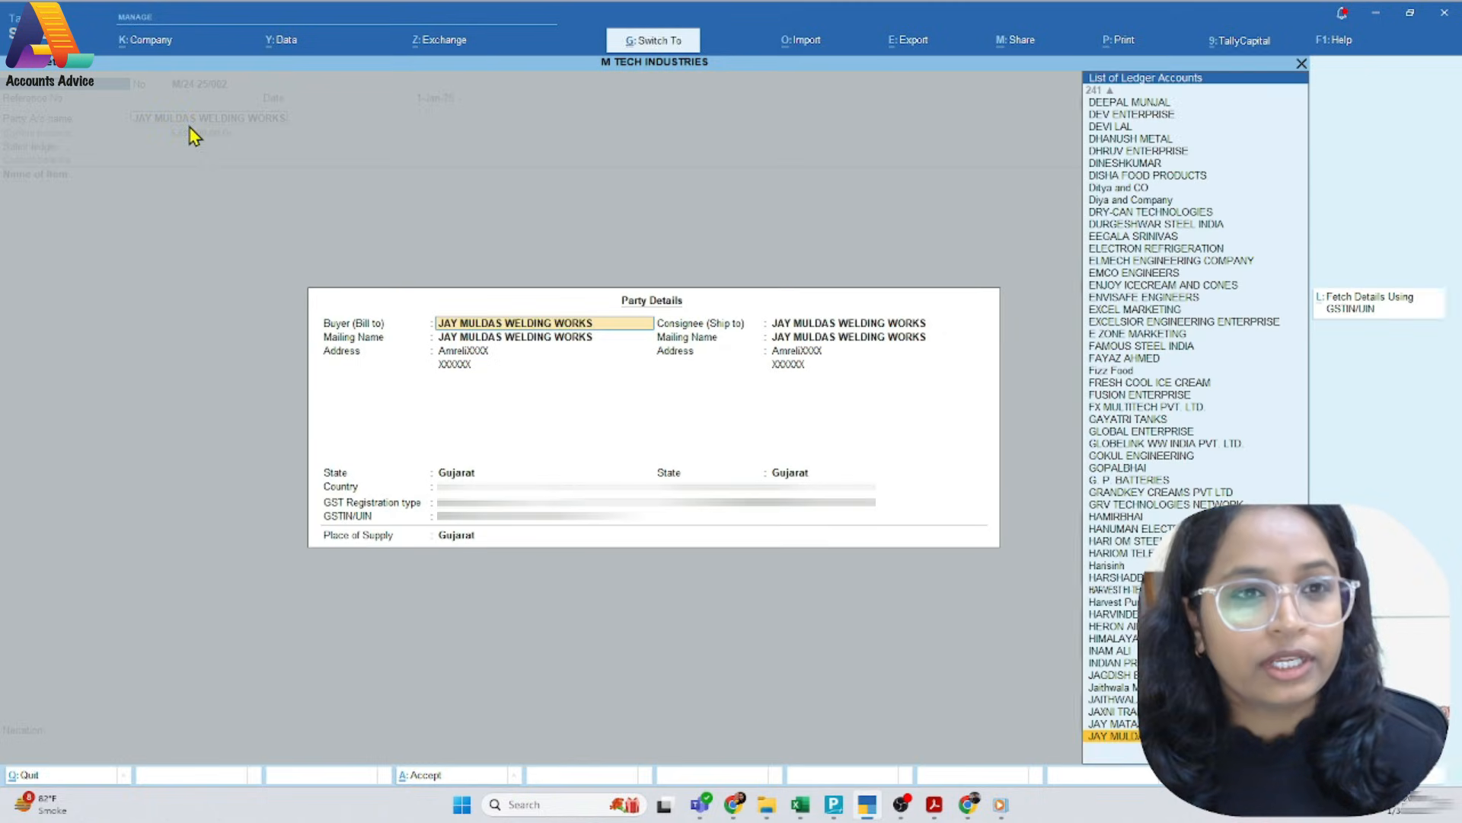
key("ctrl+a")
Consult the PDF invoice and choose SALES @ 18% as the voucher's sales ledger
key("alt+Tab")
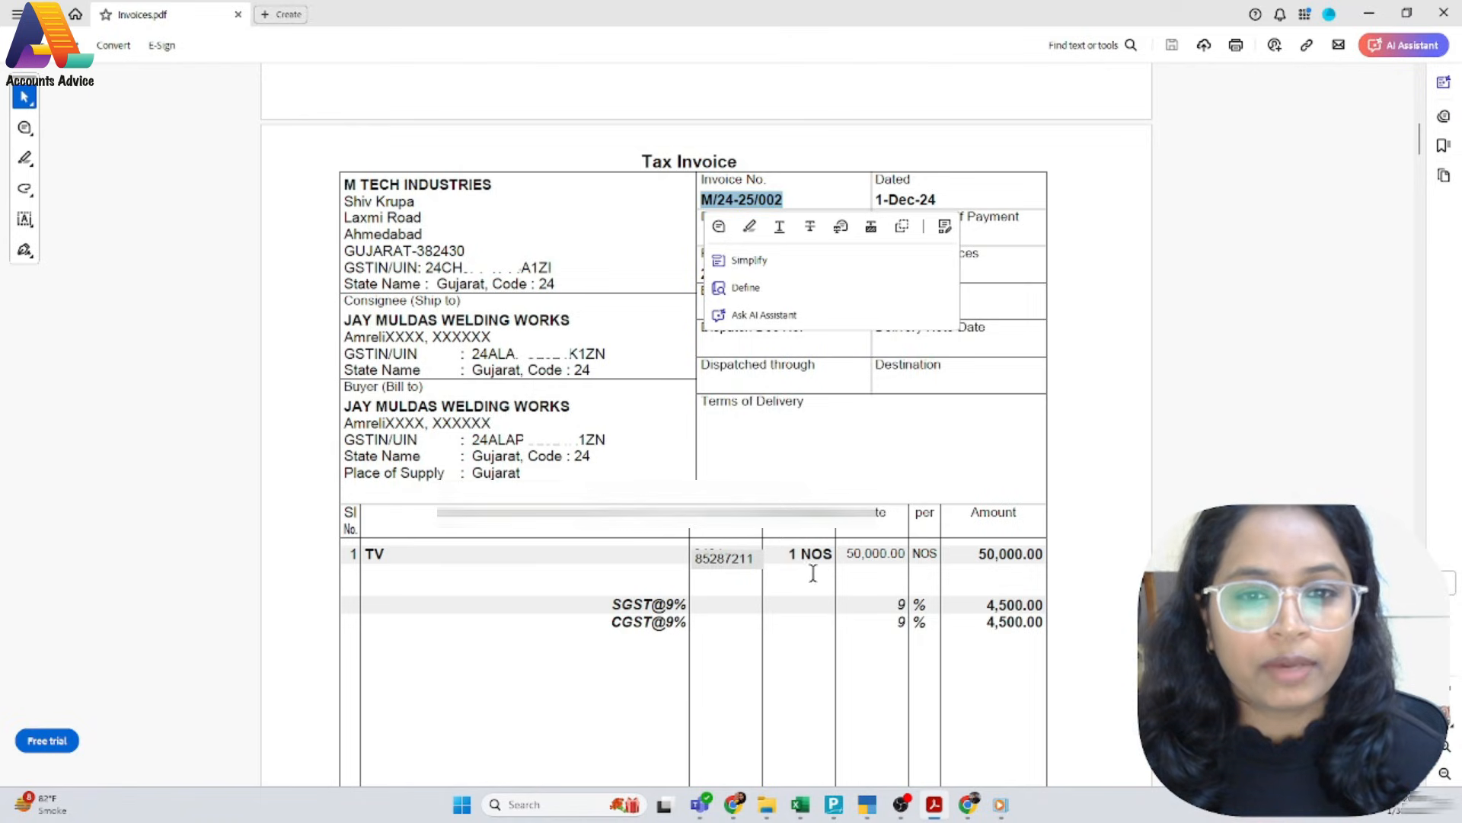
key("alt+Tab")
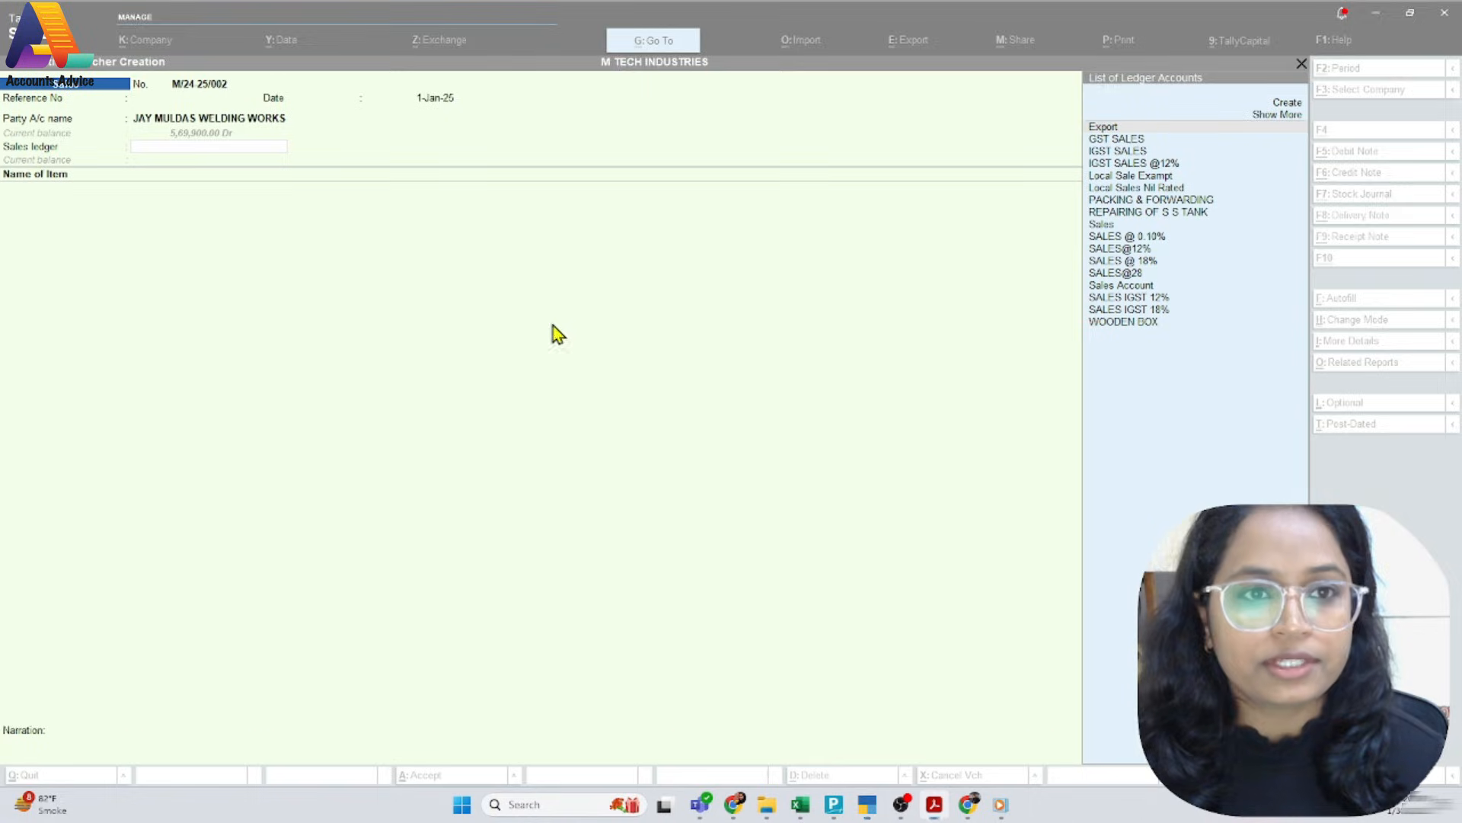
type("Sal")
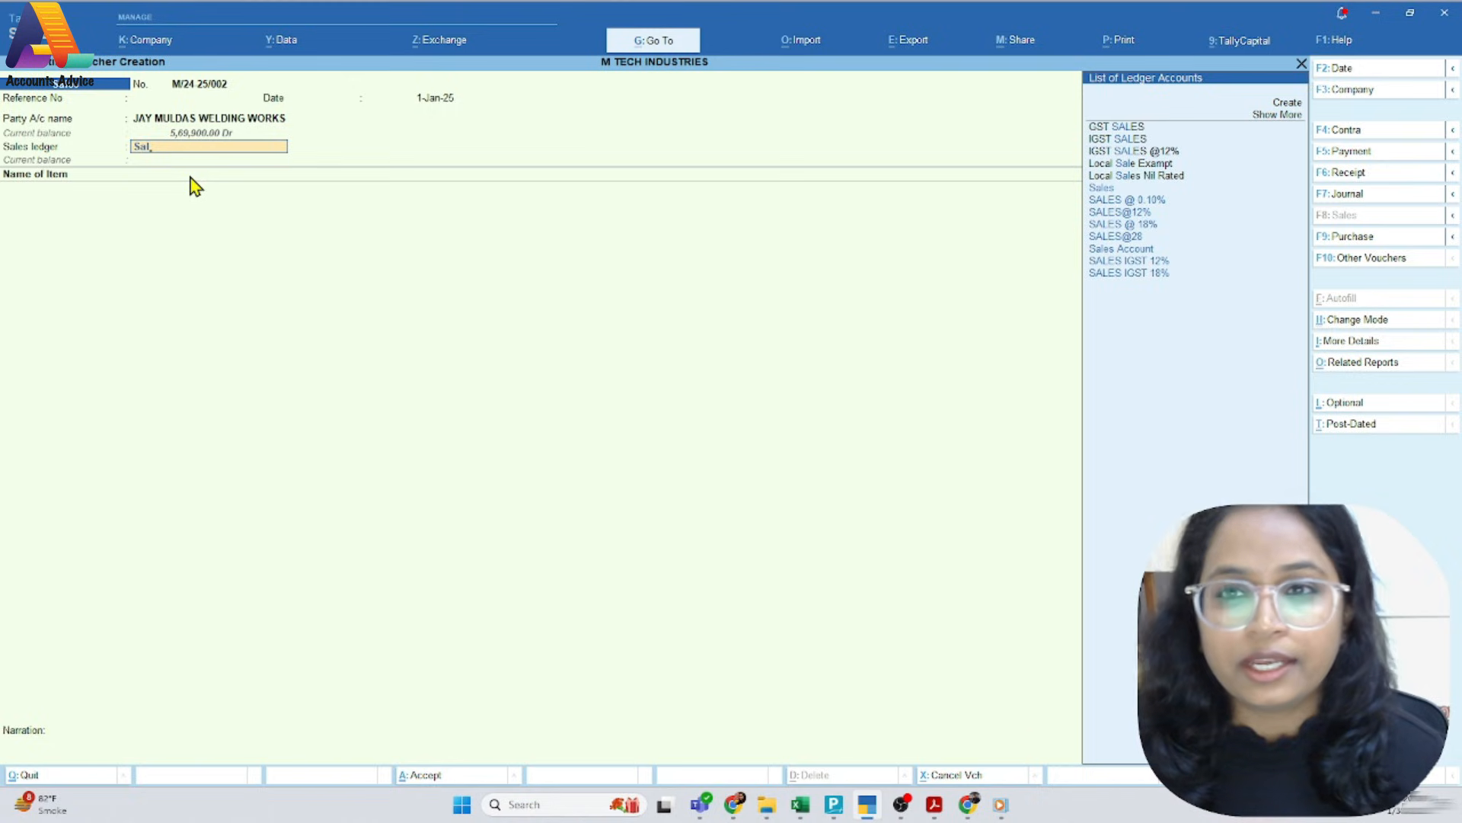
key("Down")
key("Down")
key("Down")
key("Return")
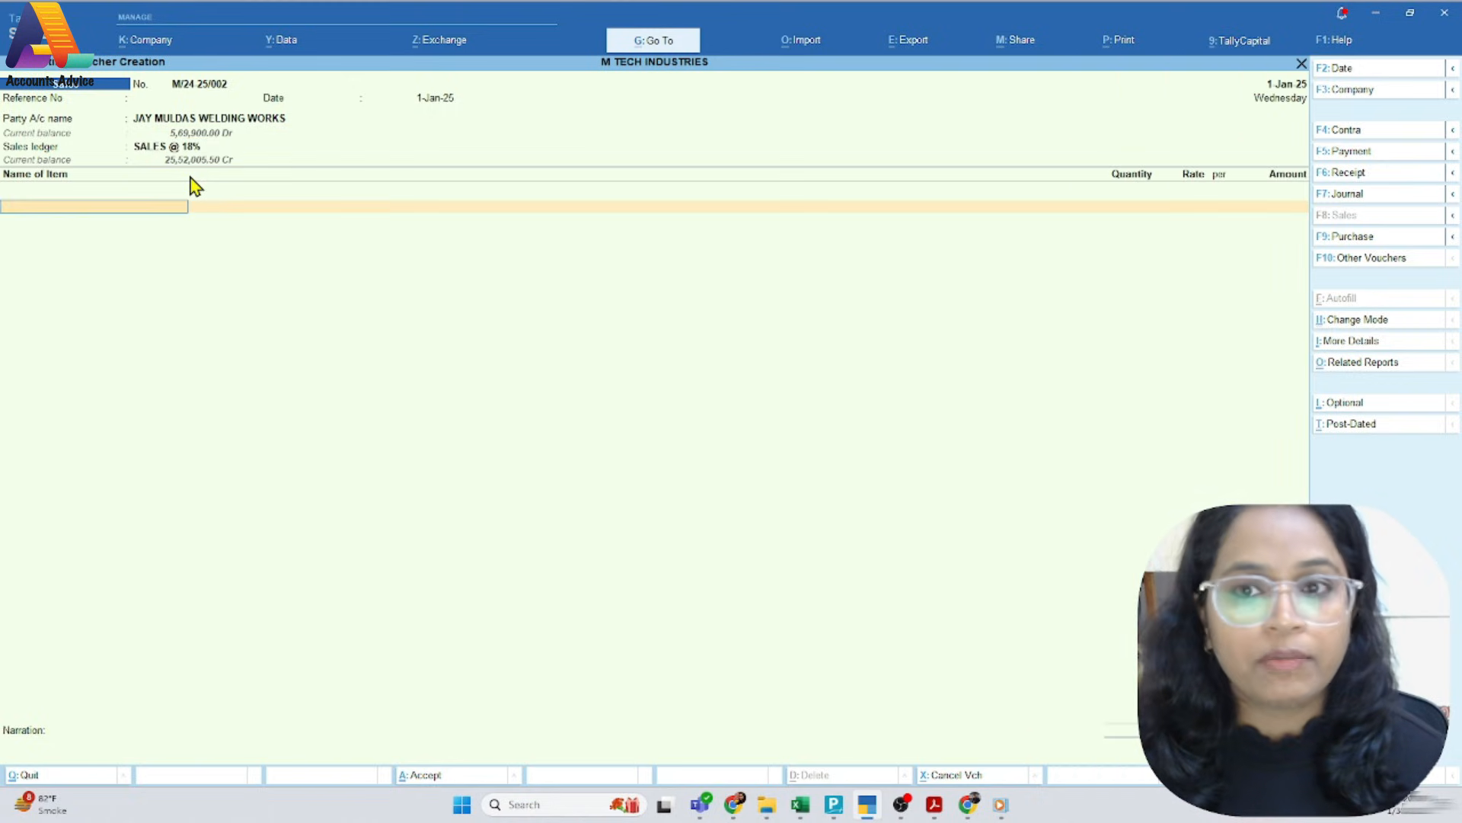
Check the goods on the PDF invoice and add TV as the item with order number Not Applicable
key("alt+Tab")
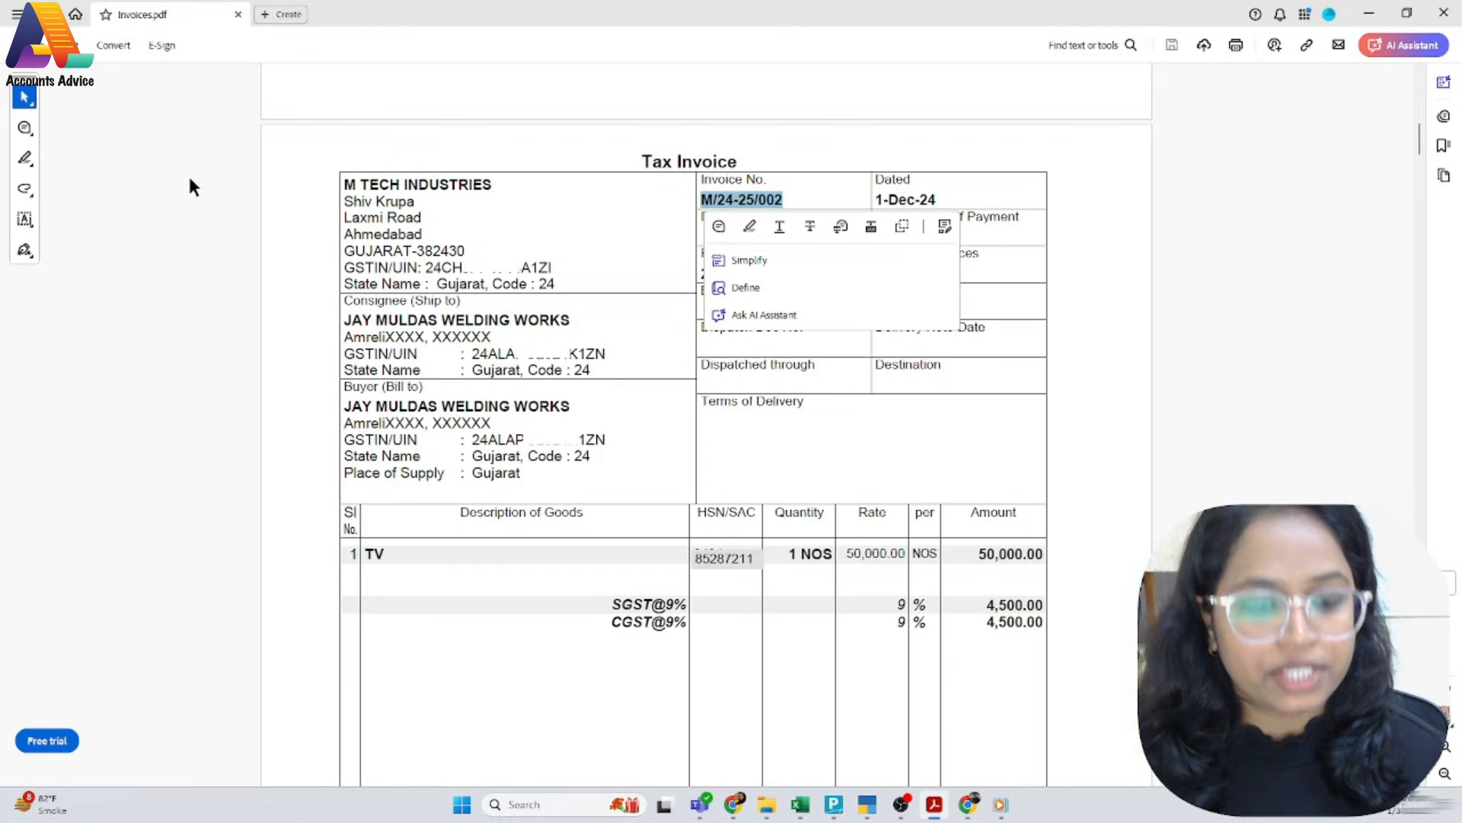
key("alt+Tab")
type("Tv")
key("Return")
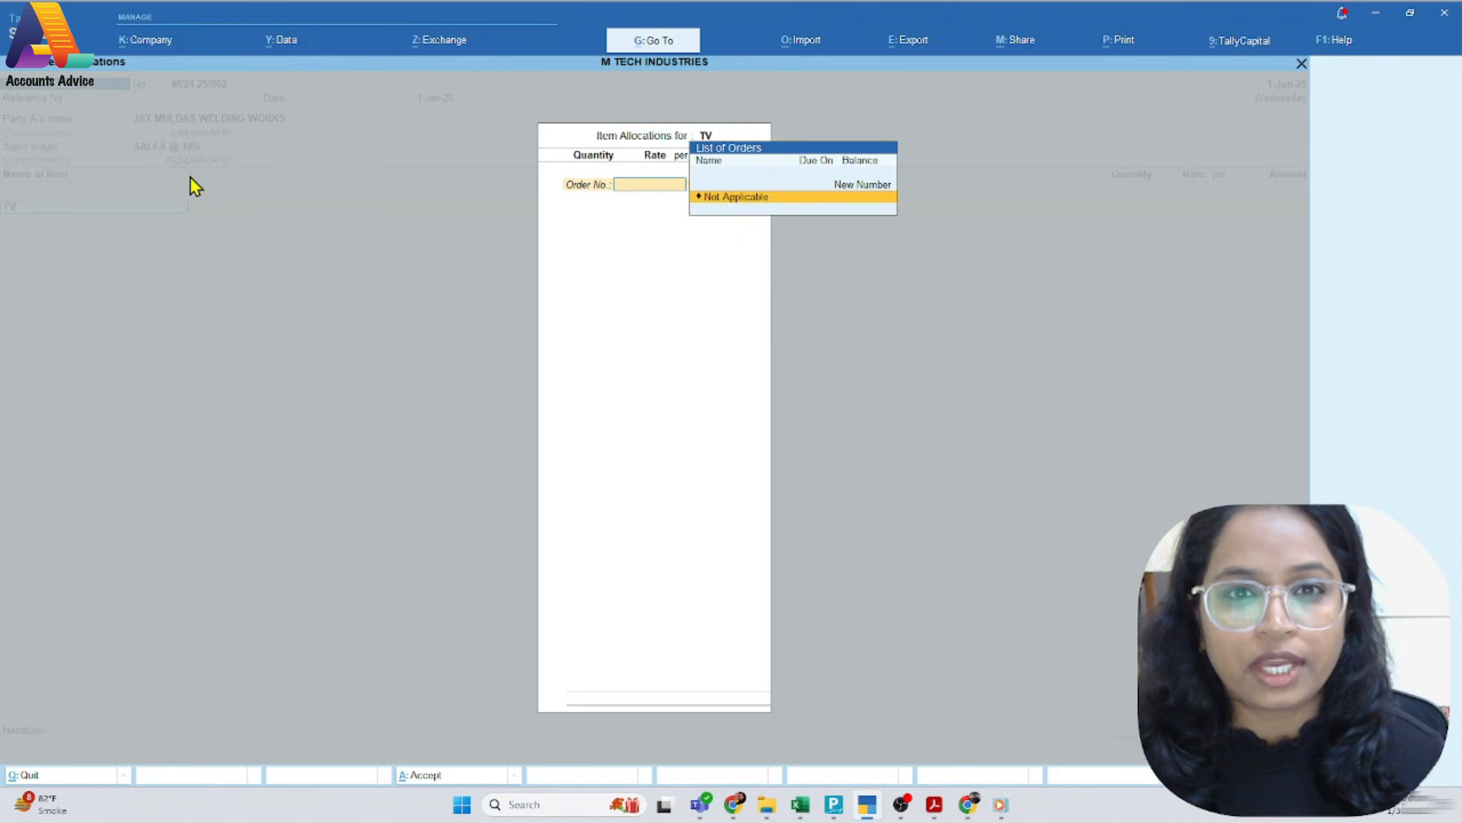
key("Return")
Allocate 1 NOS of TV at a rate of 50,000 per the PDF, and accept the GST details as per Masters/Company
key("alt+Tab")
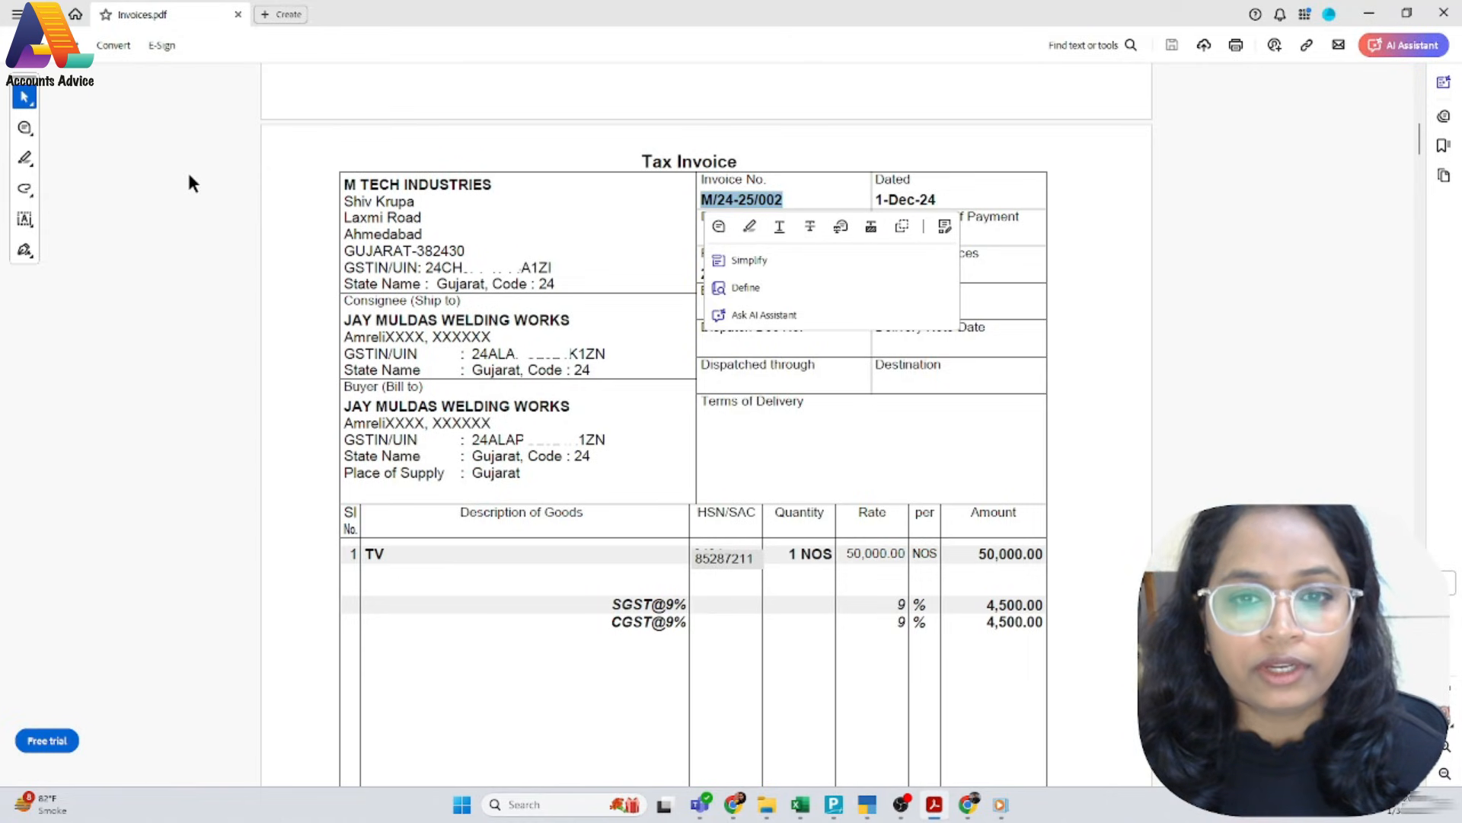
key("alt+Tab")
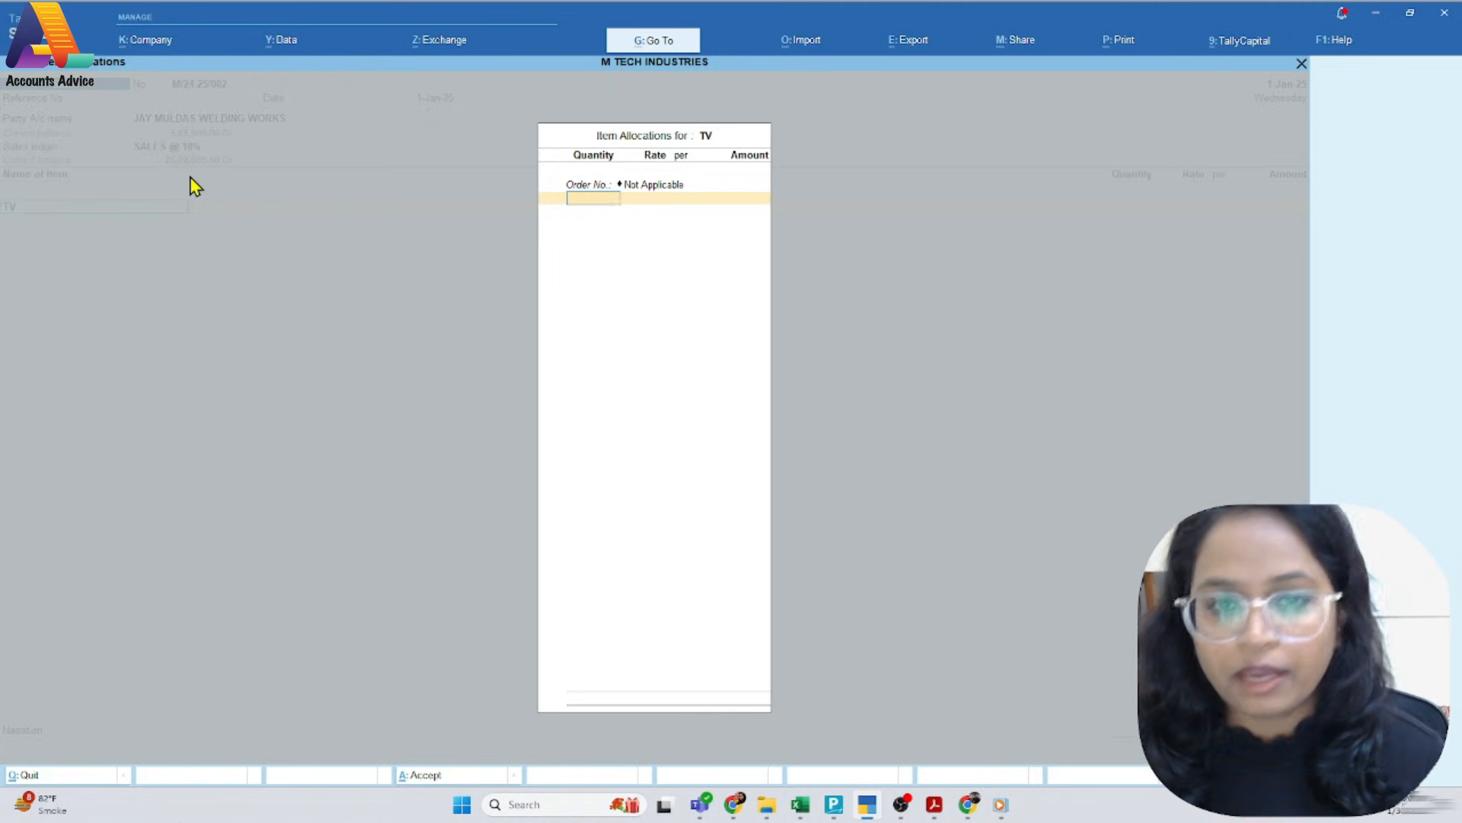
type("1")
key("Return")
type("50000")
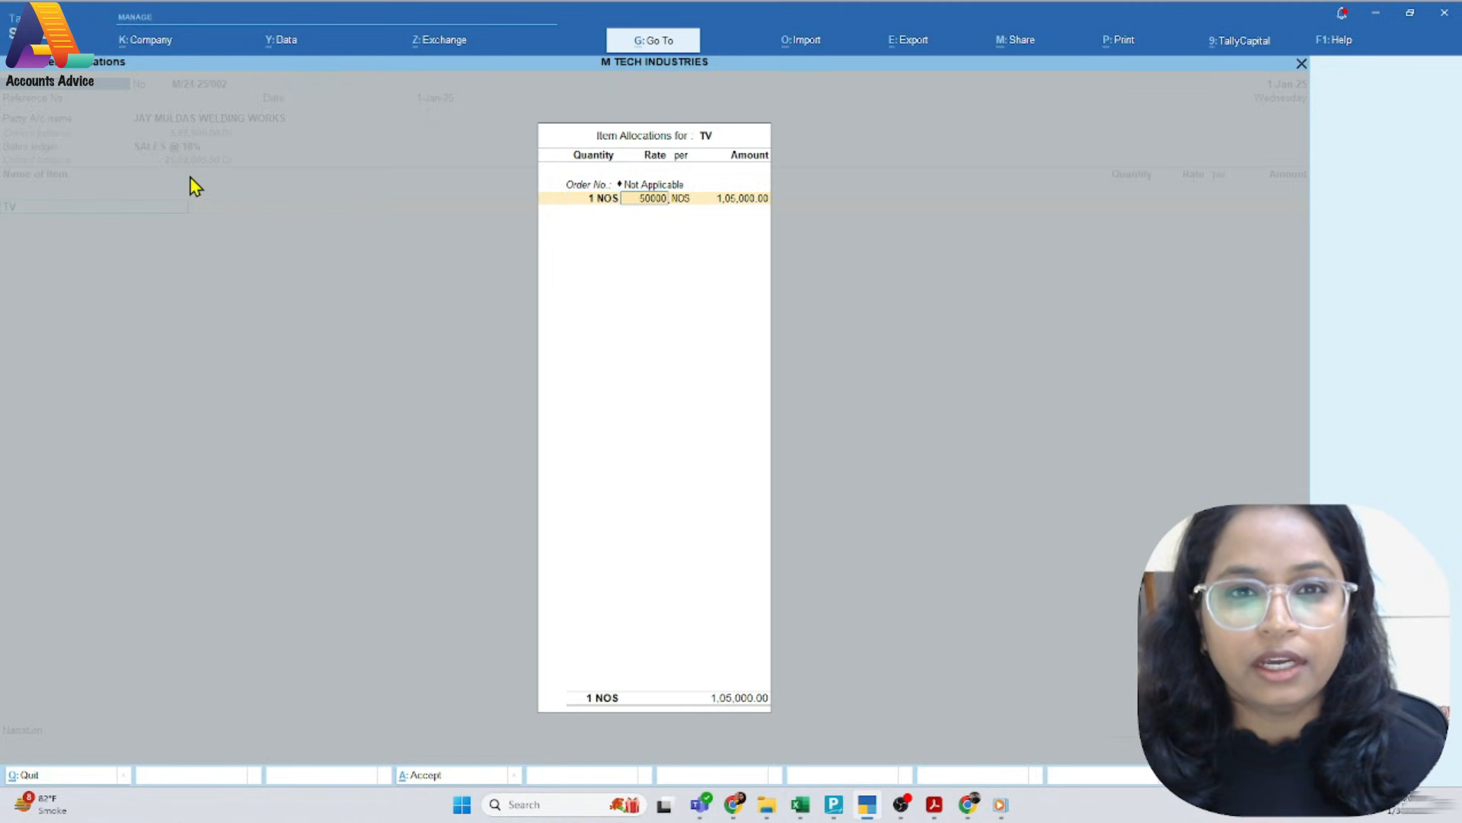
key("Return")
key("Return")
key("Return")
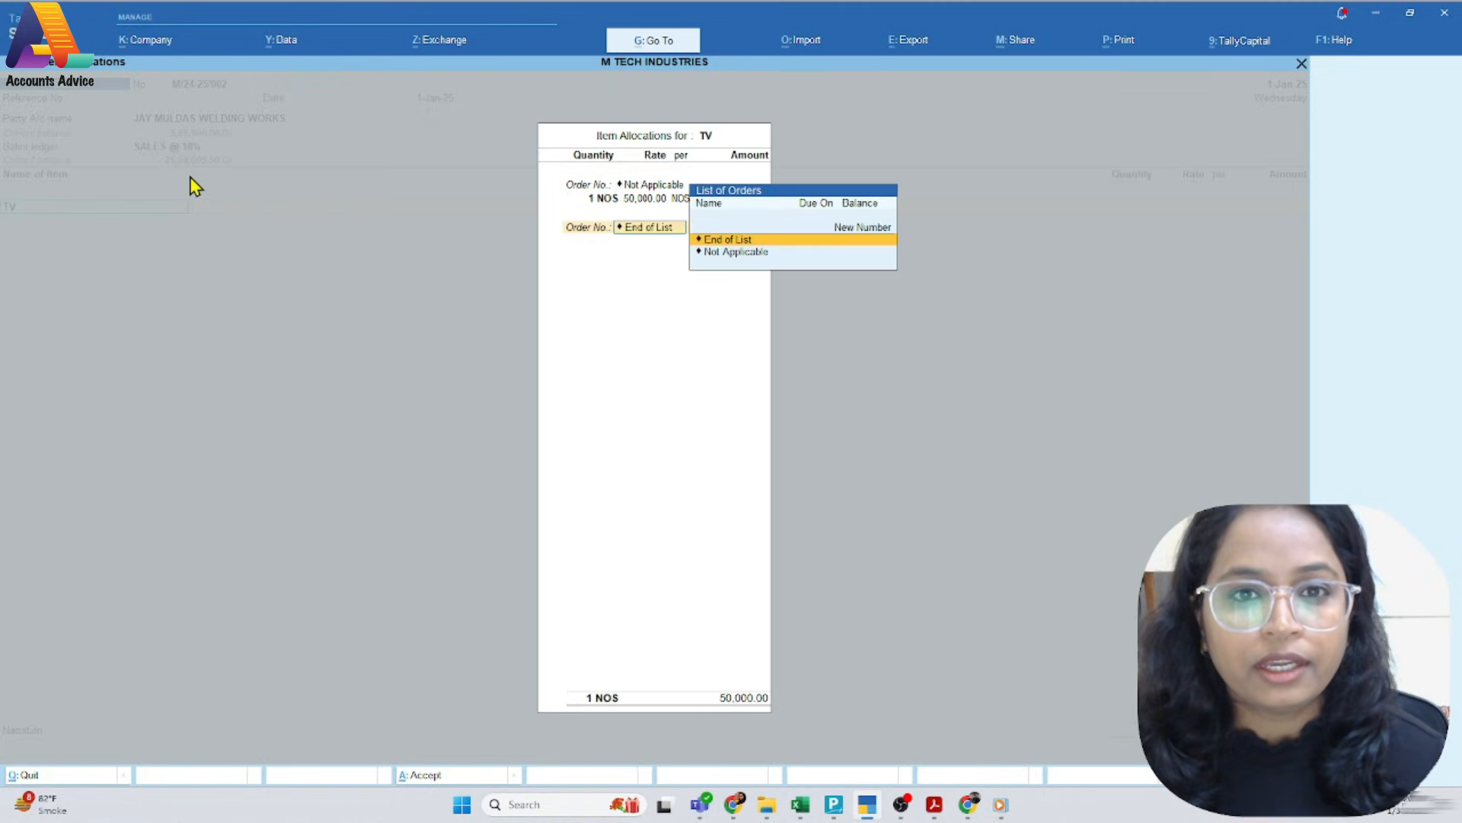
key("Return")
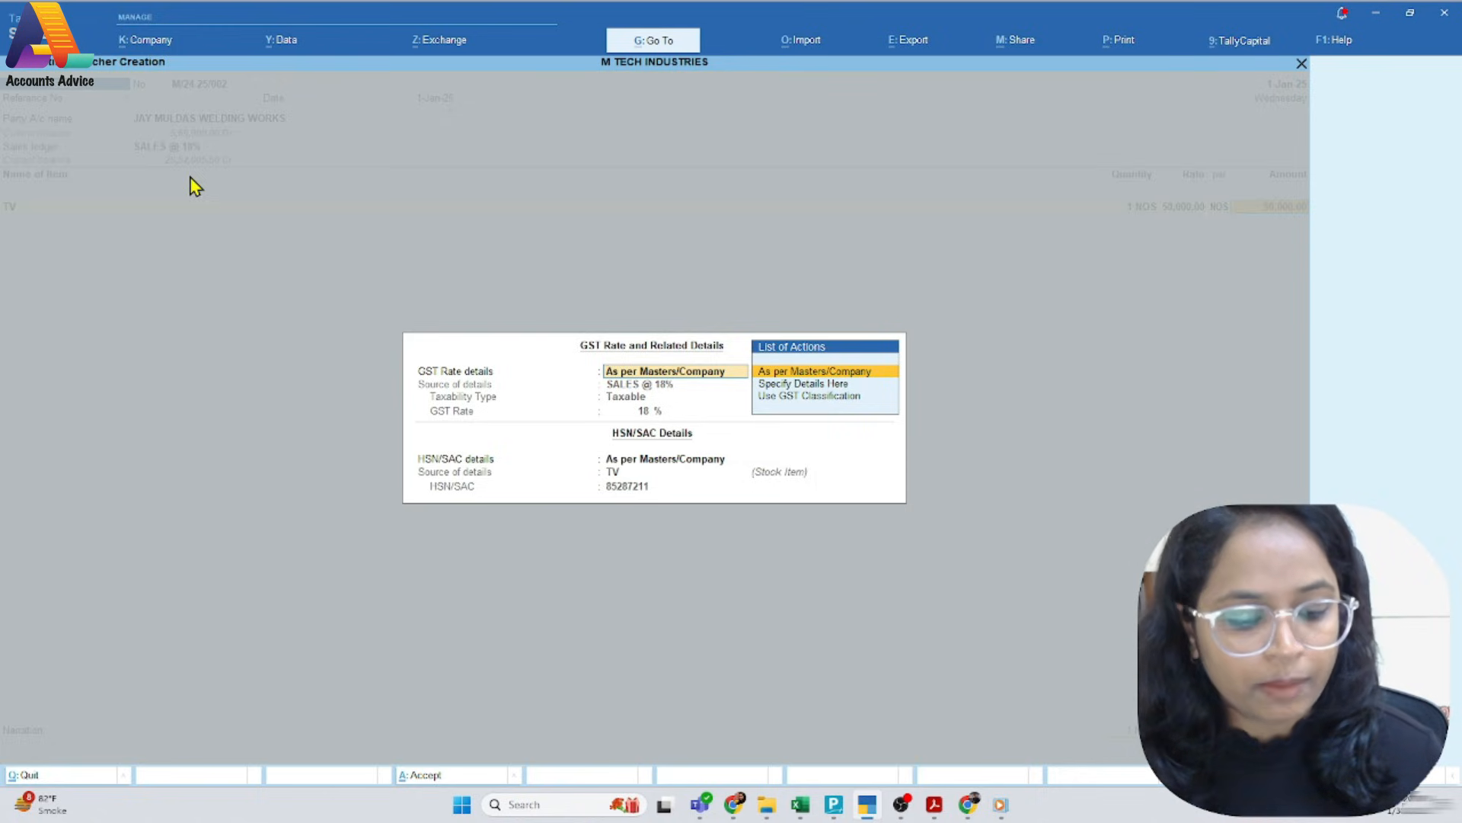
key("Return")
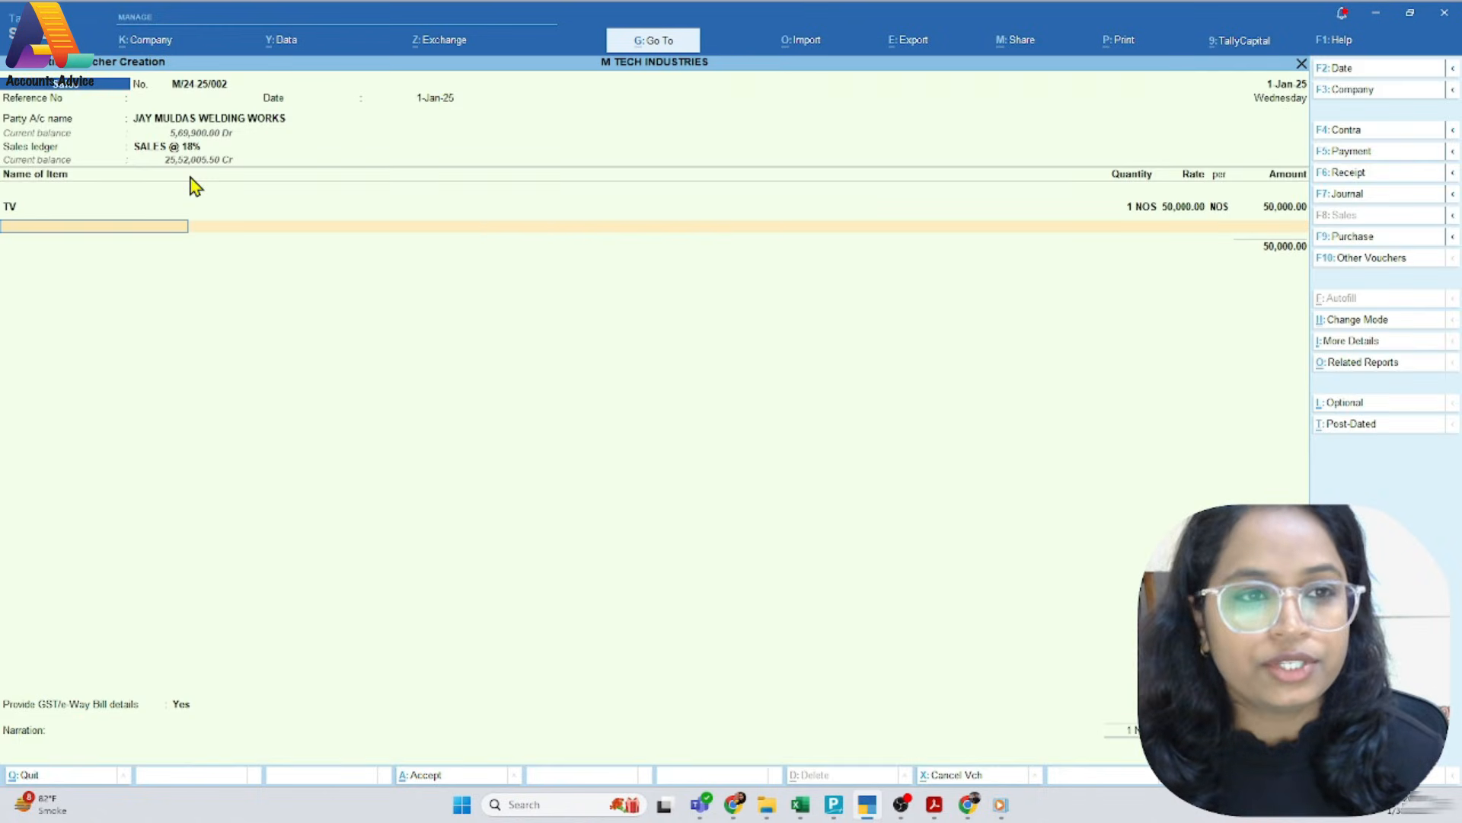
End the item list, check the taxes on the PDF invoice and add the CGST@9% ledger to the voucher
key("Return")
key("alt+Tab")
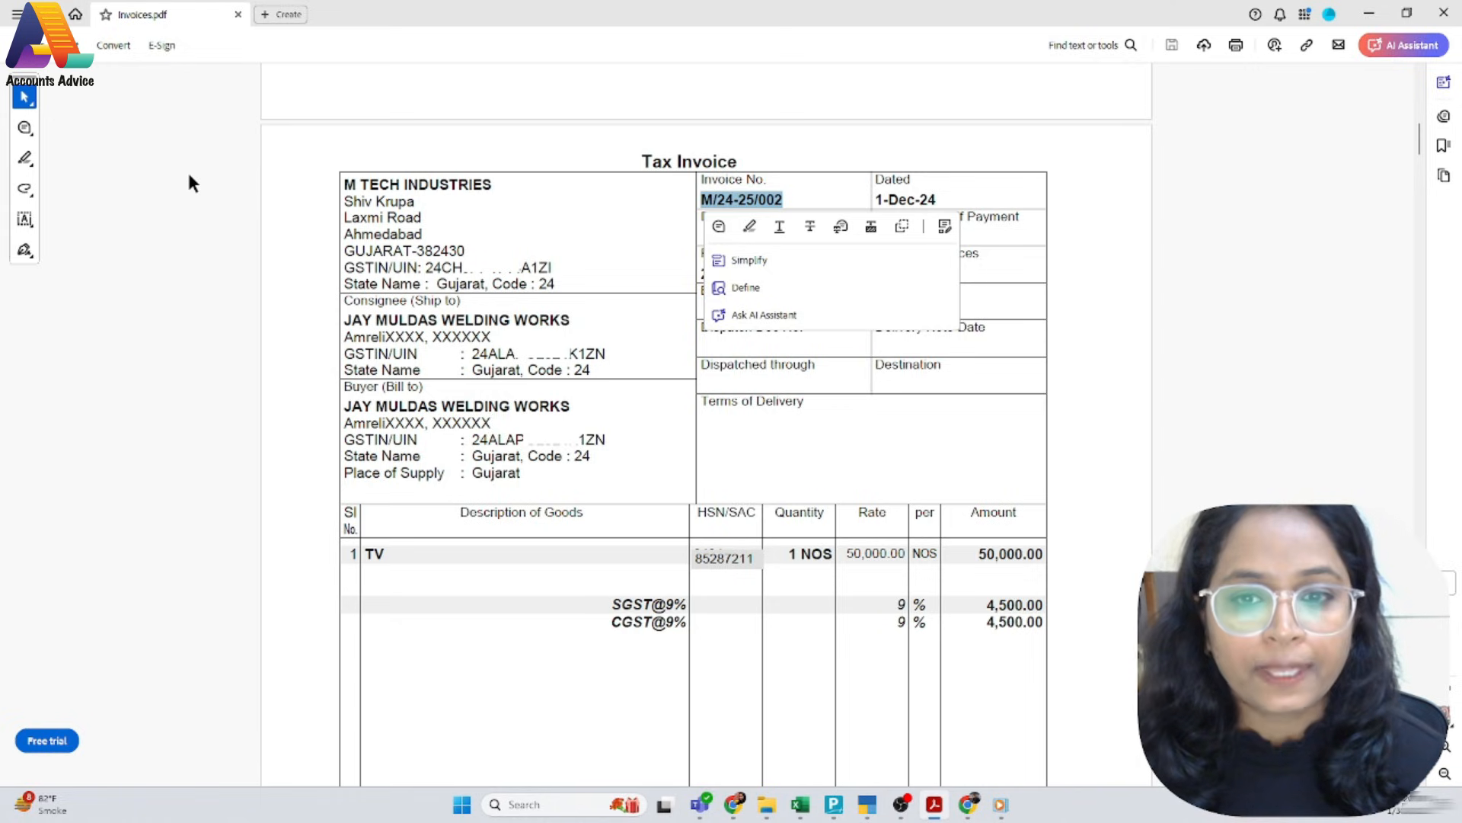
scroll(636, 445, "down", 3)
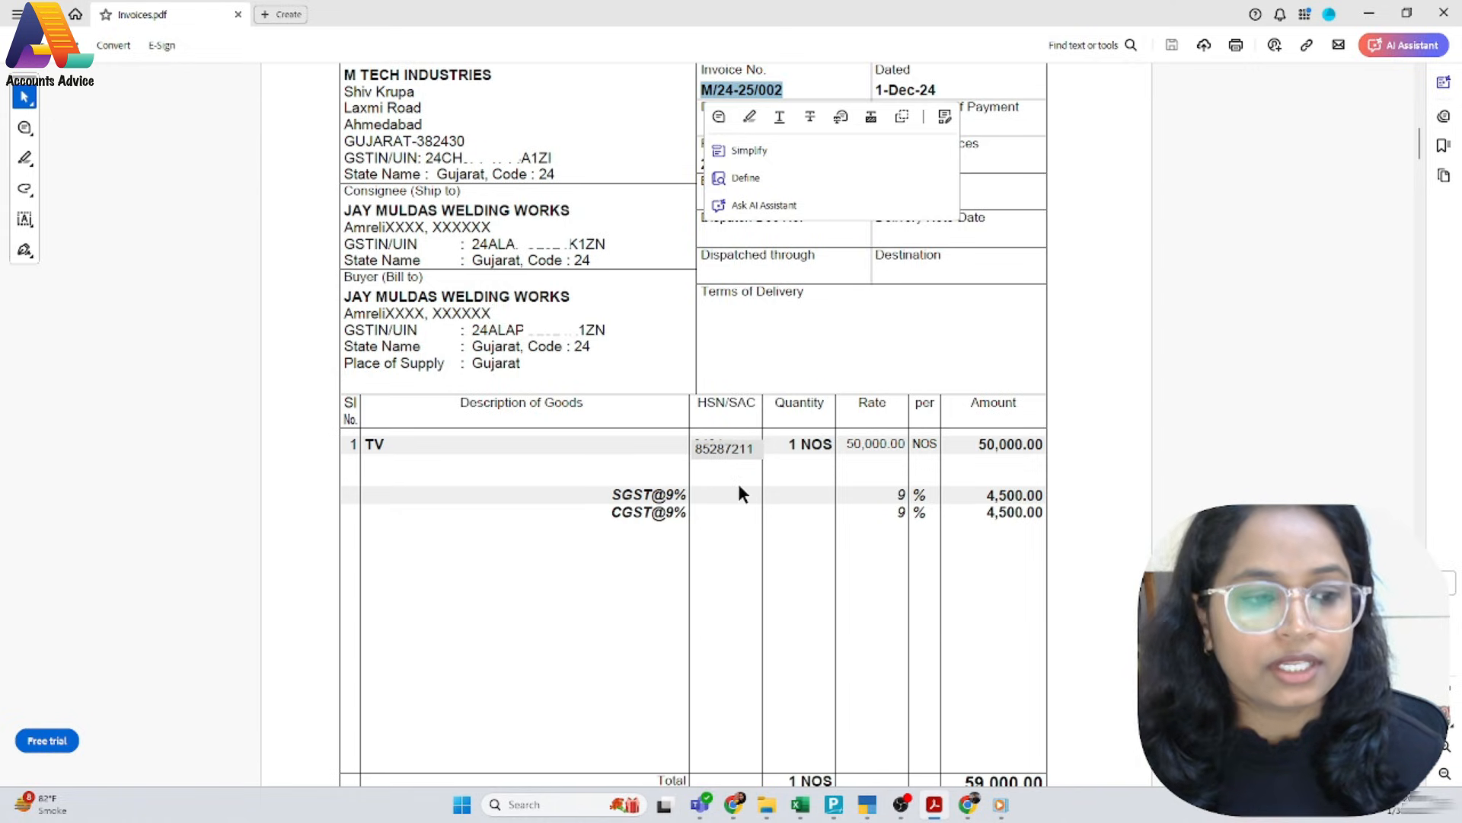
key("alt+Tab")
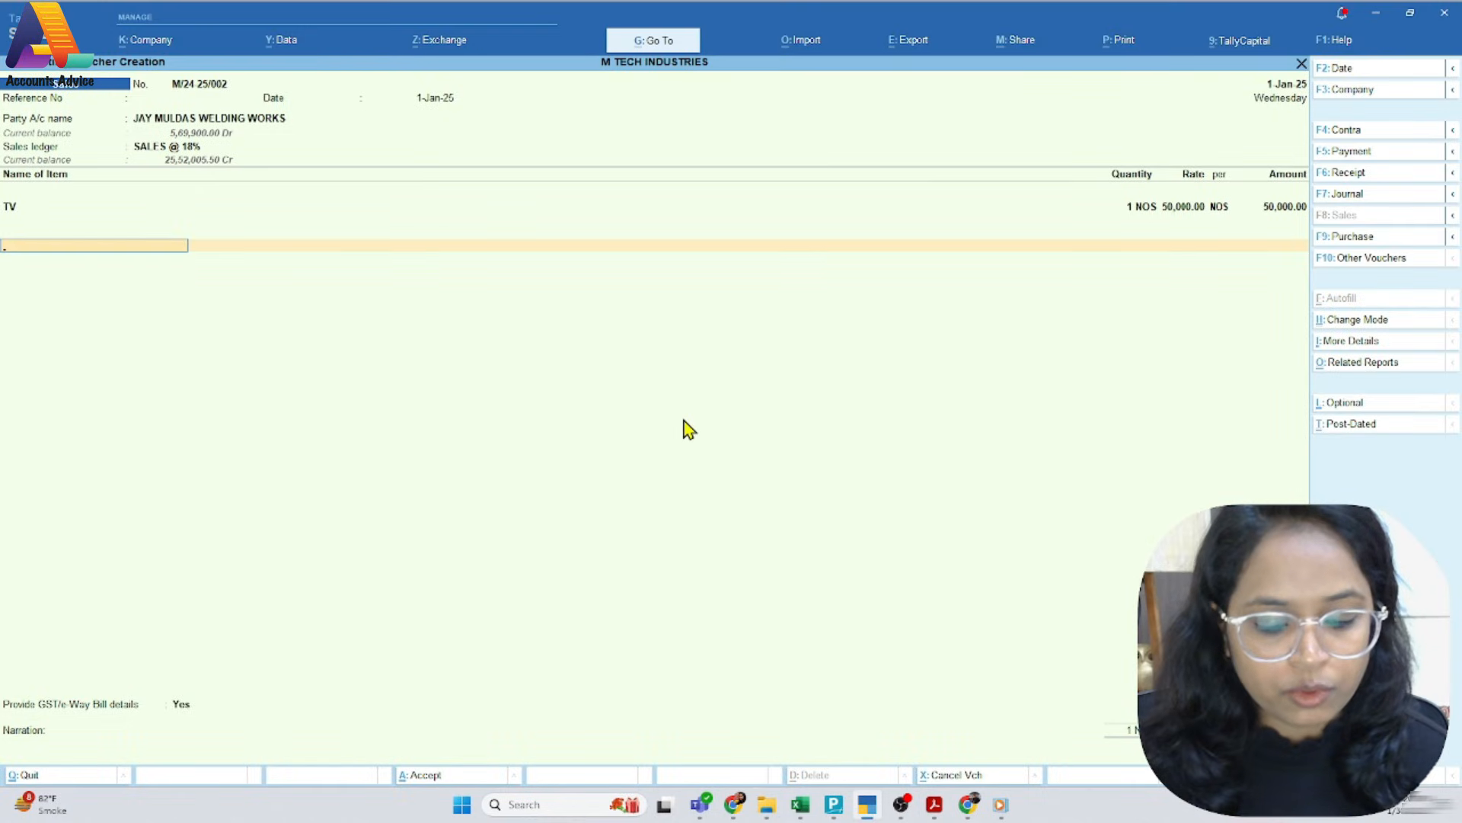
type("C")
key("Down")
key("Down")
key("Down")
key("Down")
key("Down")
key("Down")
key("Return")
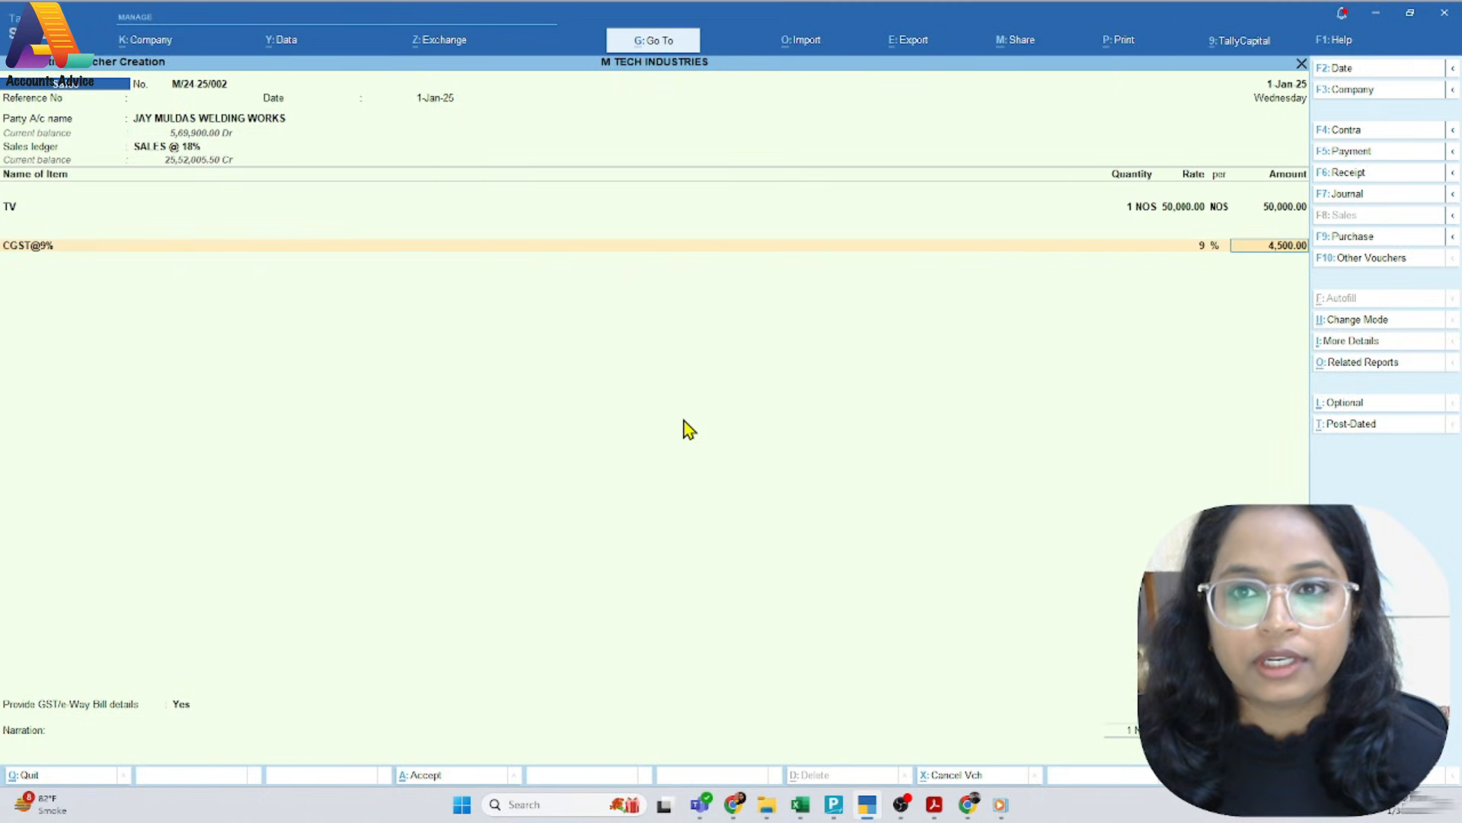
key("Return")
Add the SGST@9% ledger below CGST@9% and end the tax ledger list
type("Sg")
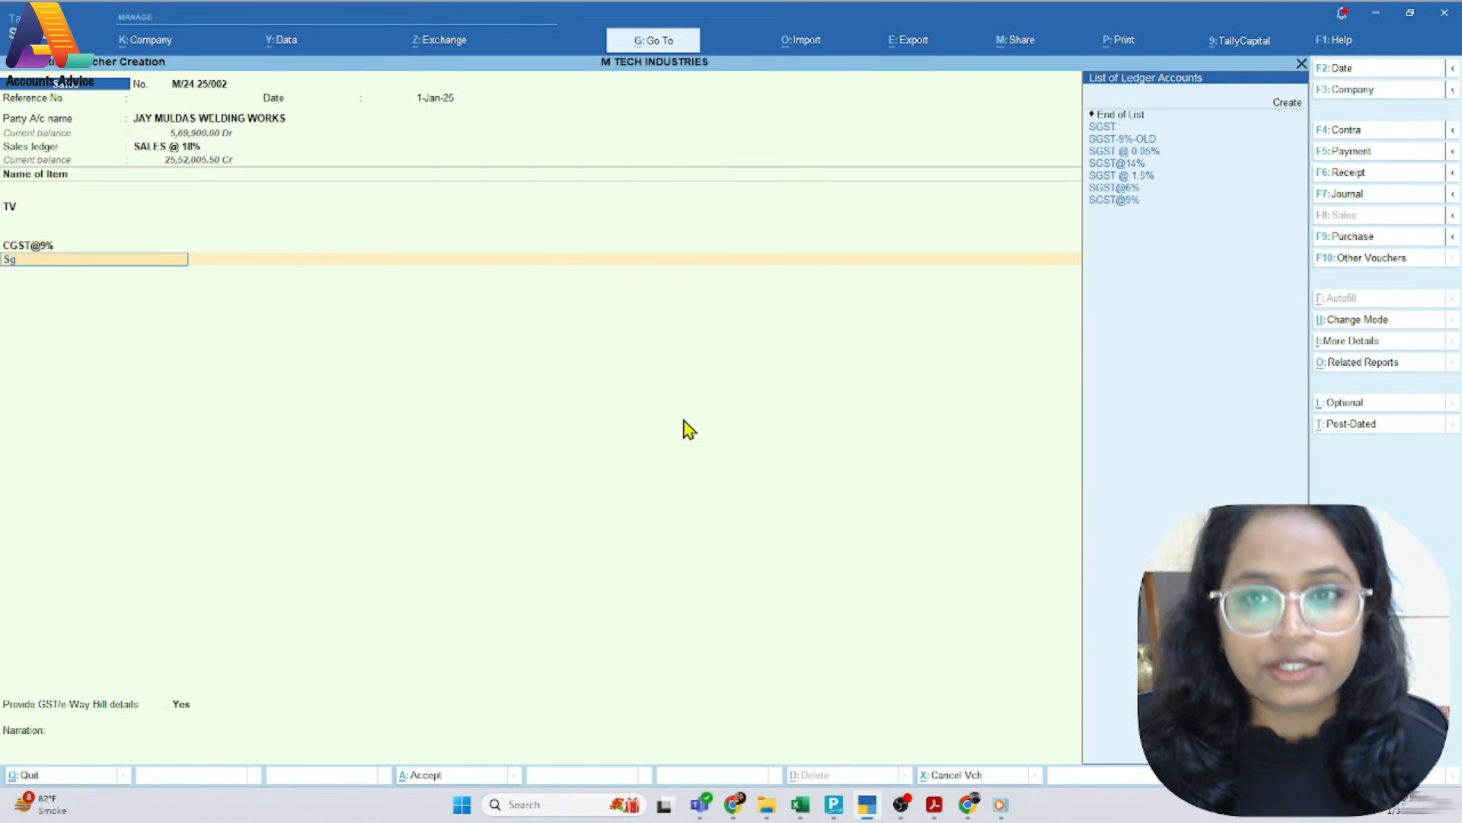
key("Down")
key("Down")
key("Down")
key("Down")
key("Down")
key("Down")
key("Down")
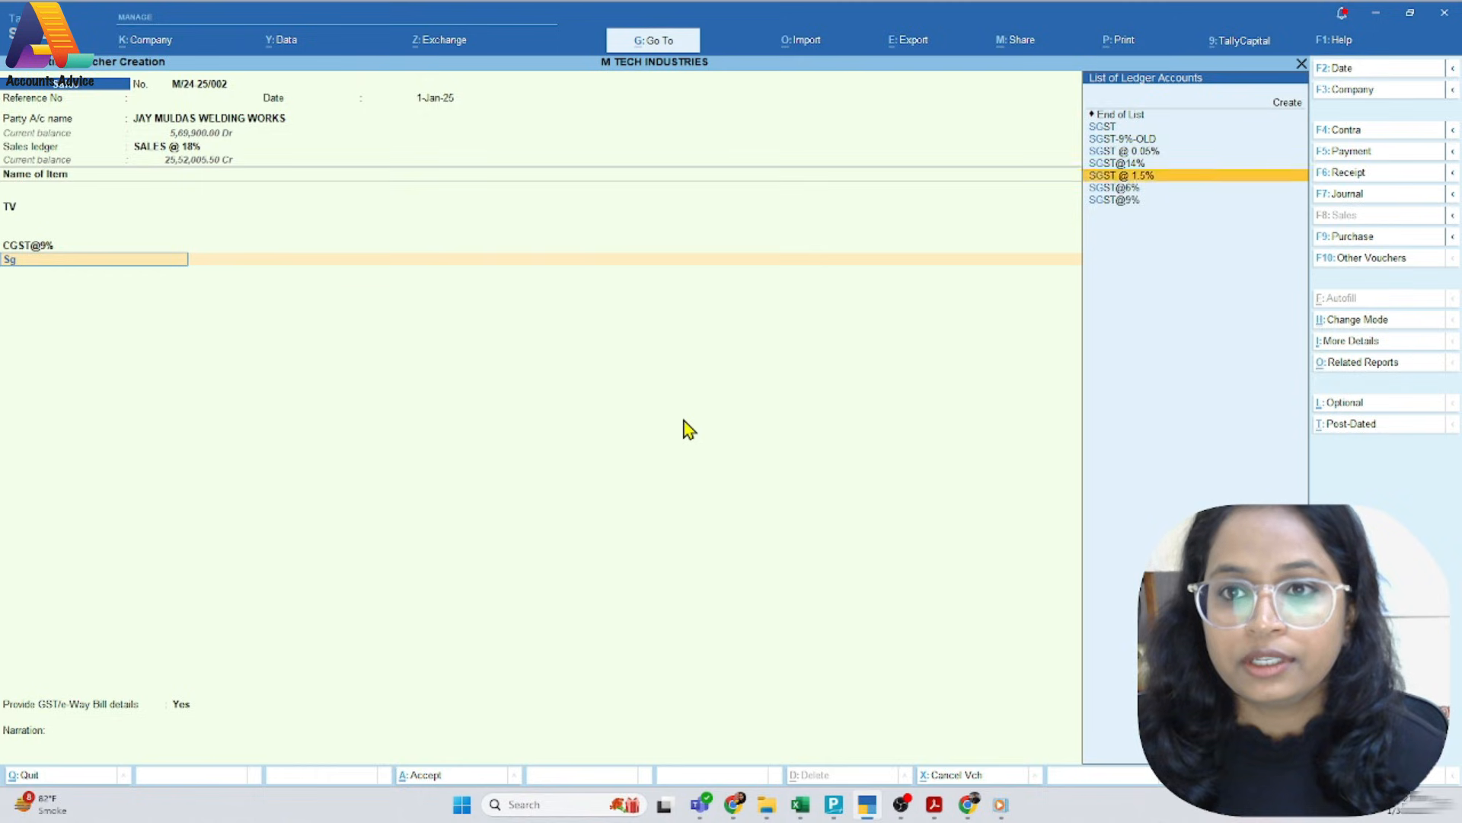
key("Return")
key("Return")
key("Return")
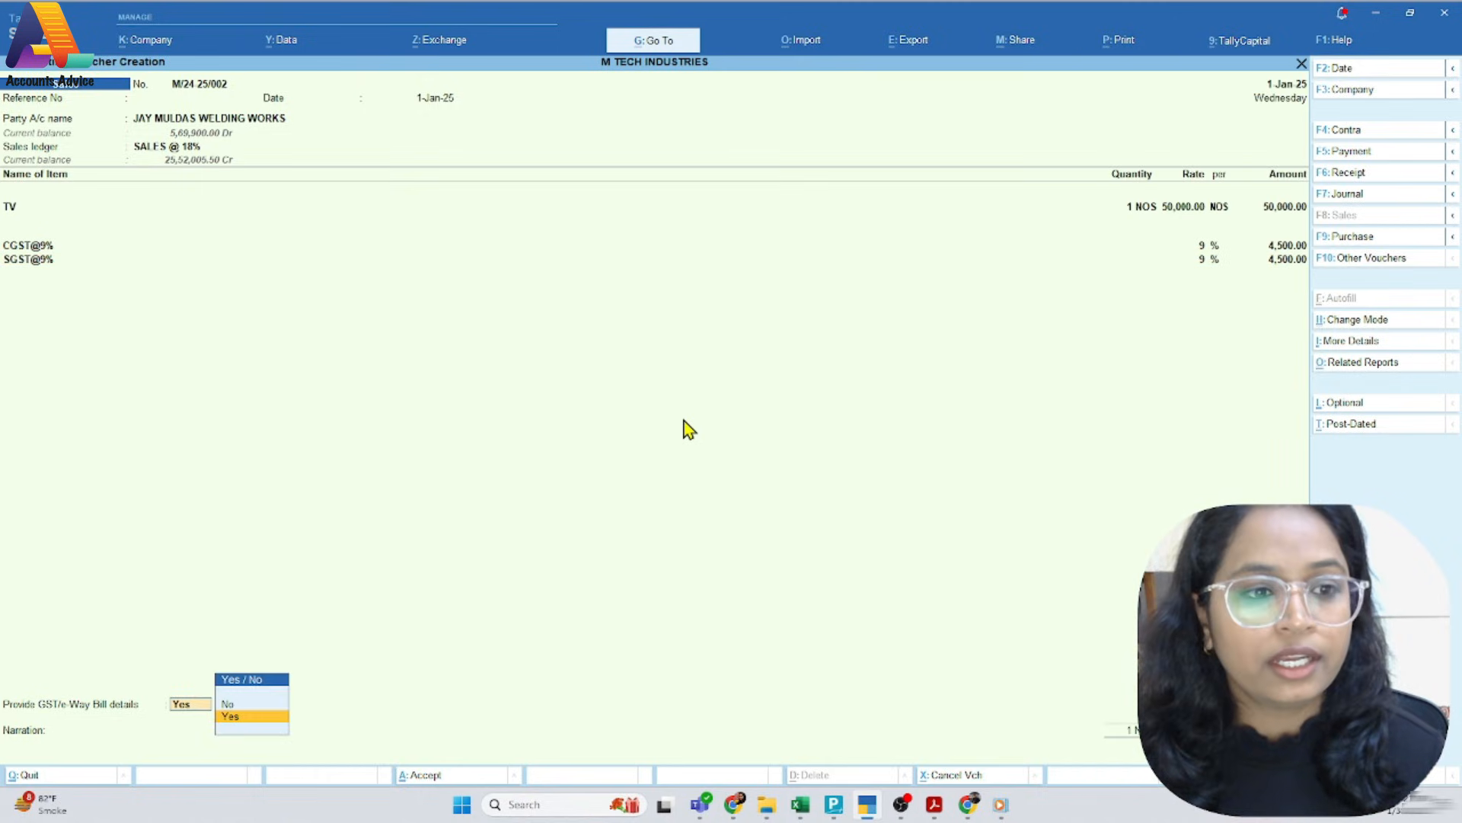
Set Provide GST/e-Way Bill details to No and save the voucher without a narration, declining to send it for e-Way Bill generation
key("Up")
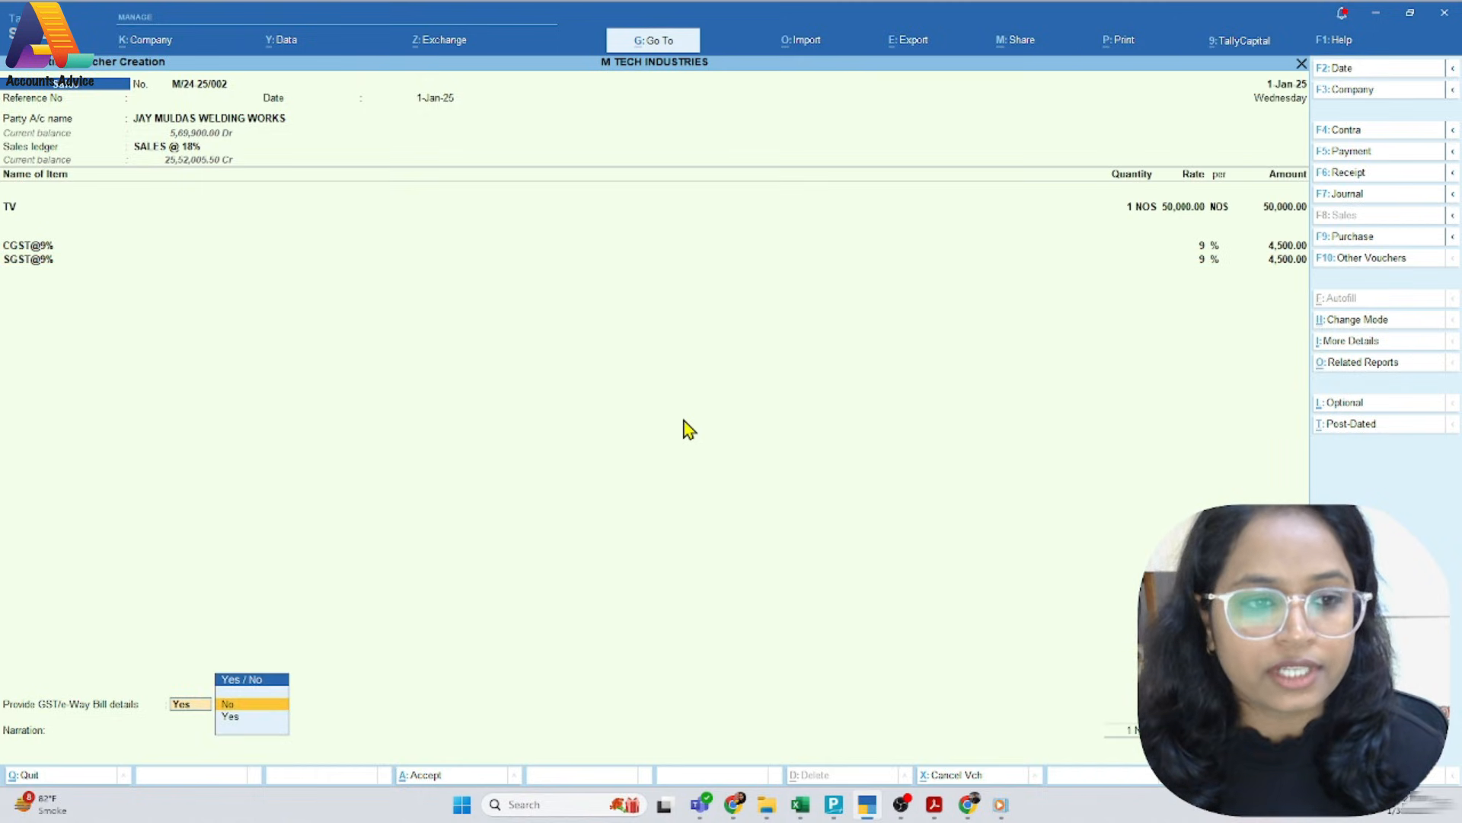
key("Return")
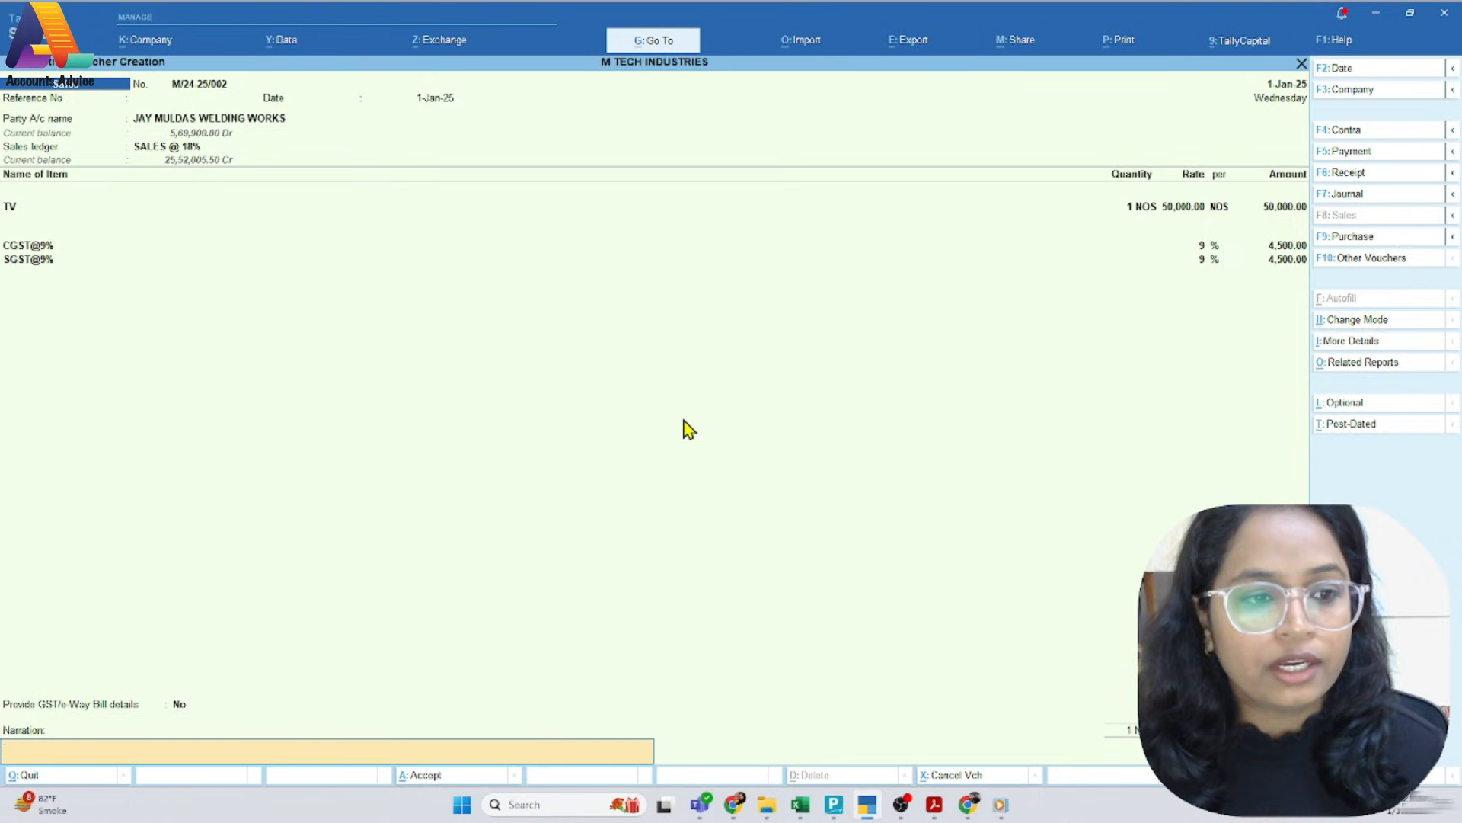
key("Return")
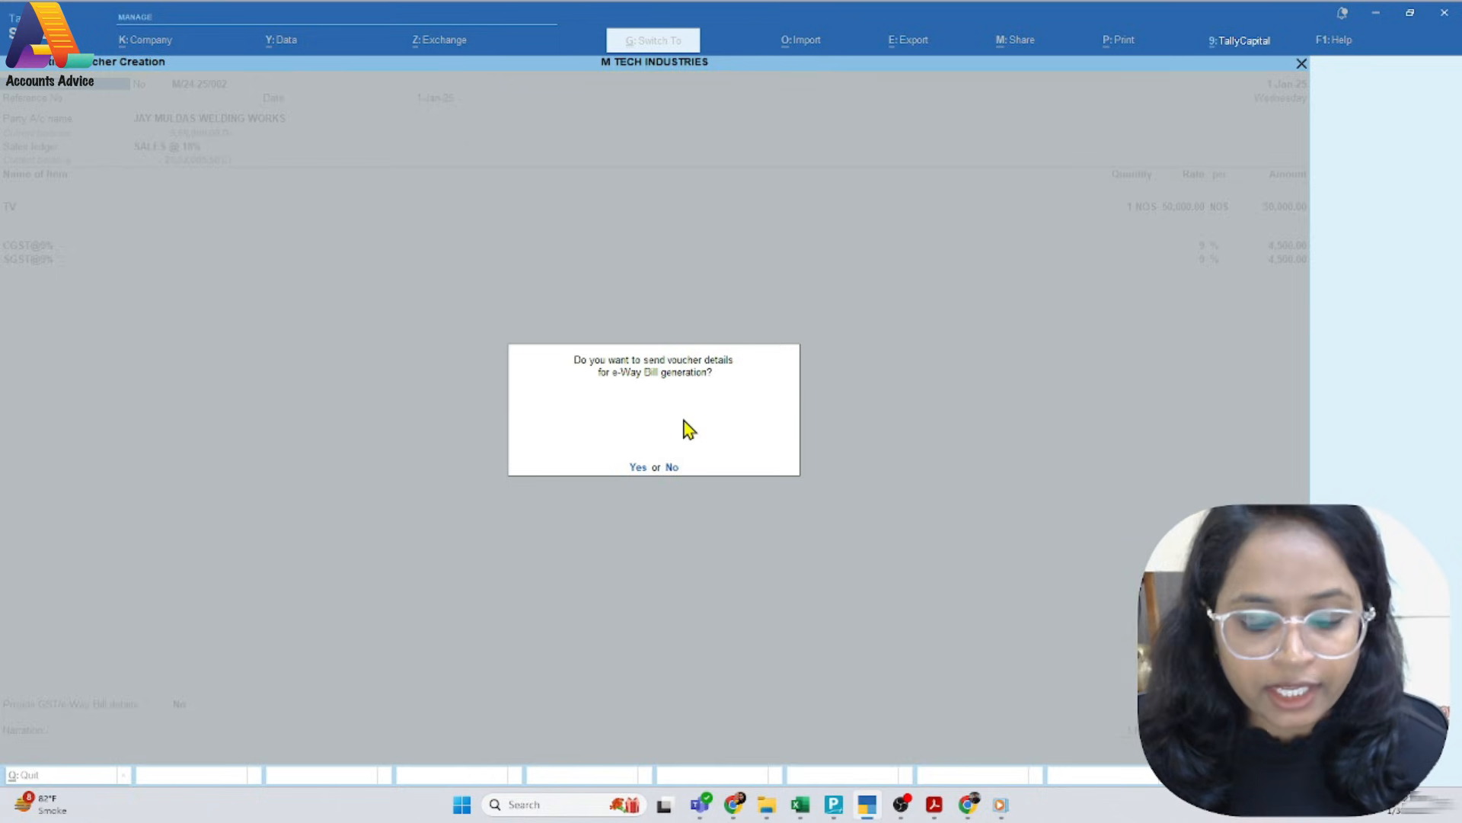
key("n")
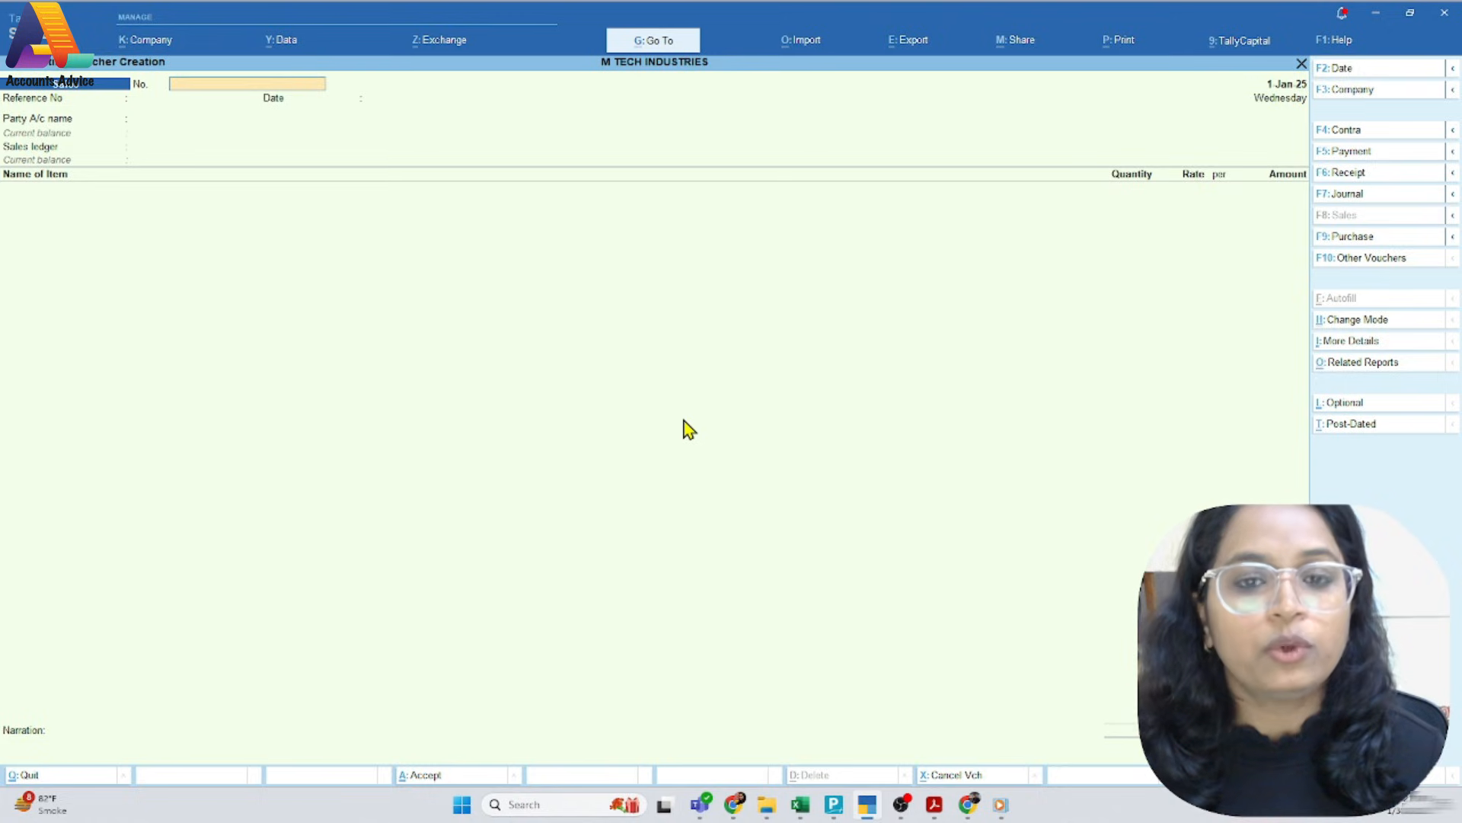
Number the new sales voucher M/24-25/003 as on the next PDF invoice and set the voucher date to 5-Jan-25
left_click(934, 804)
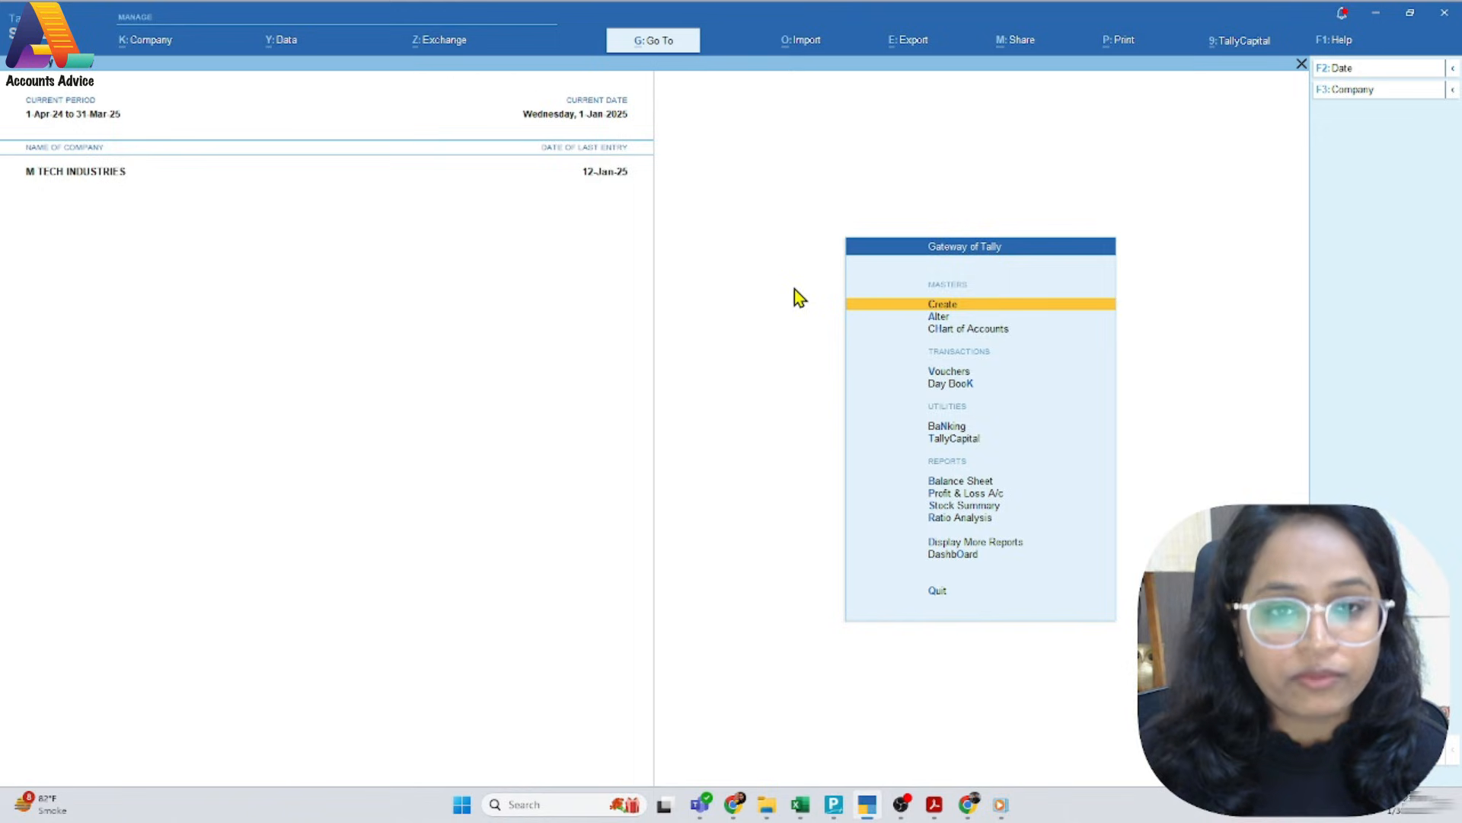
key("Return")
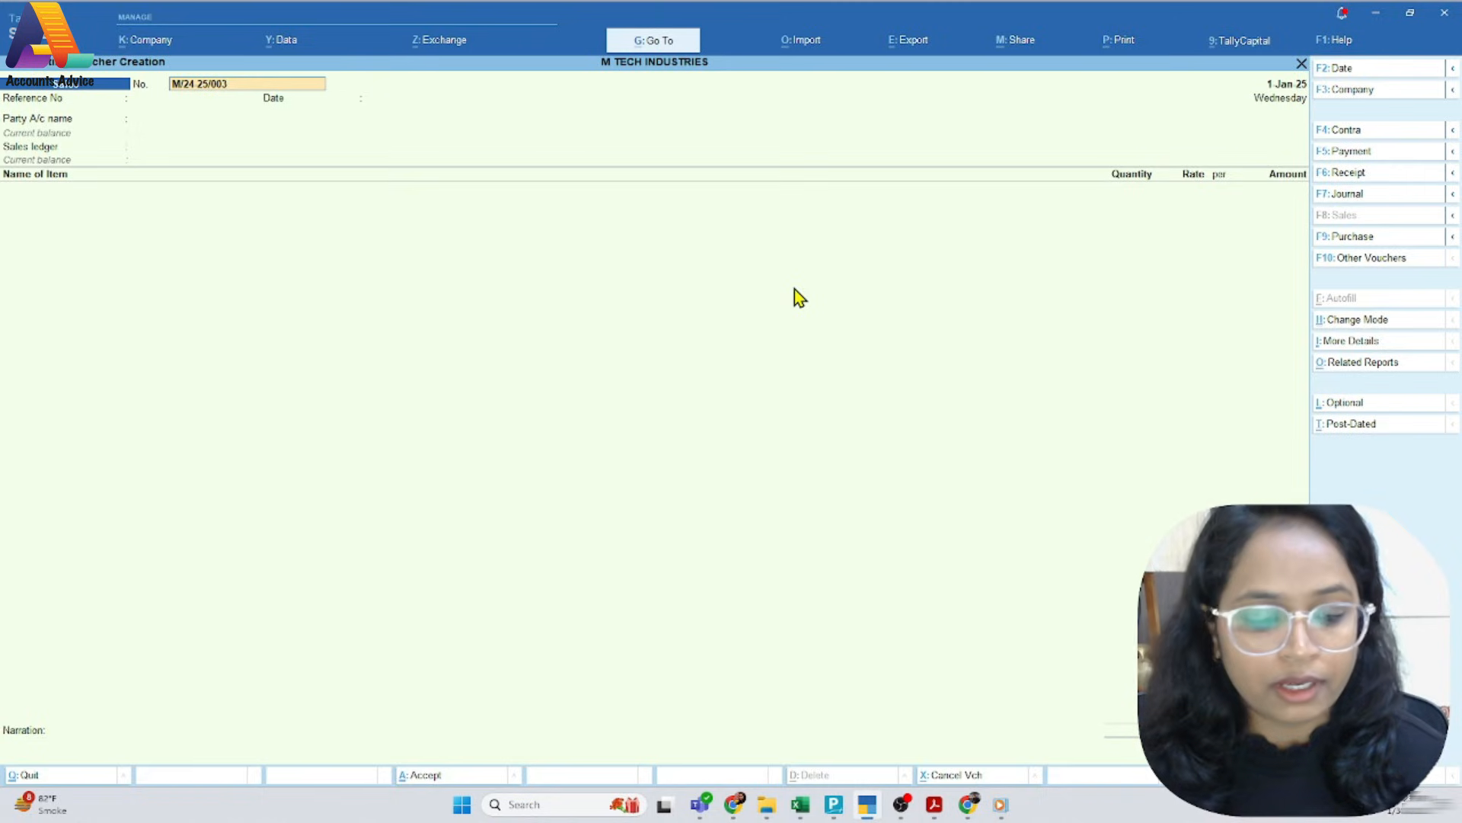
key("F2")
type("5.")
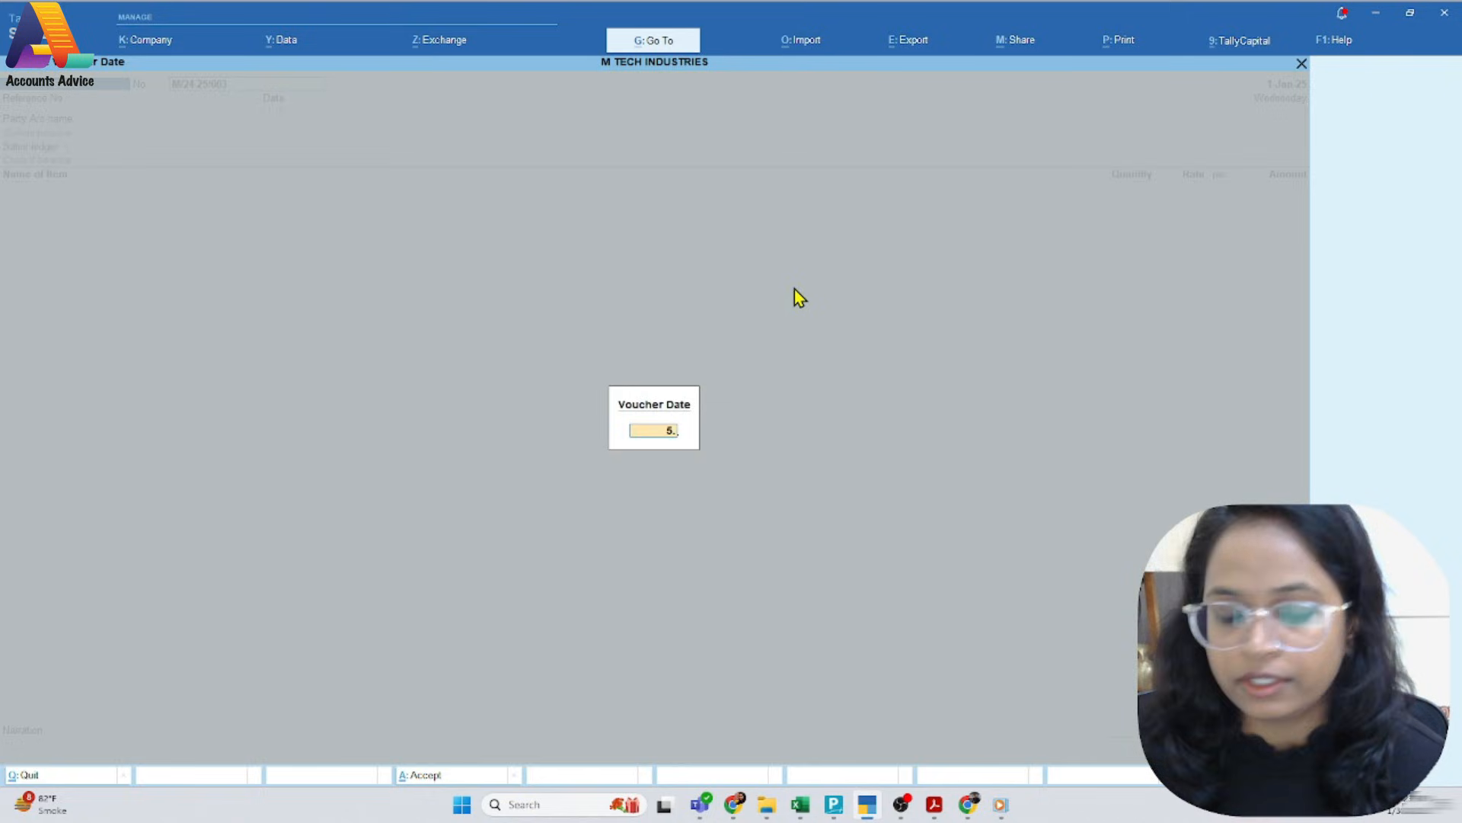
key("Return")
key("Return")
key("Return")
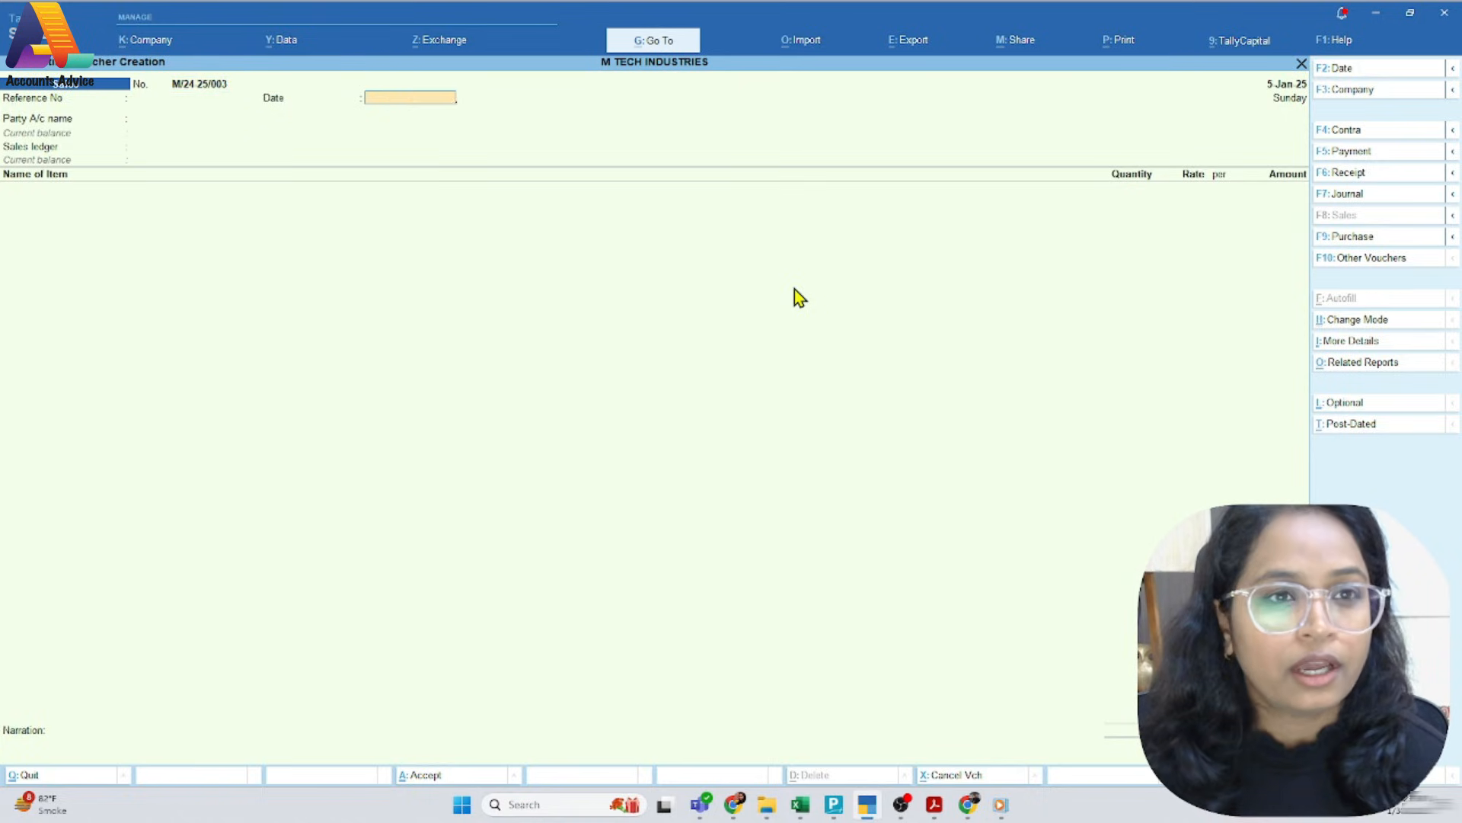
Accept the voucher number, leave the reference number blank and set the reference date to 5-Jan-25
type("5.1")
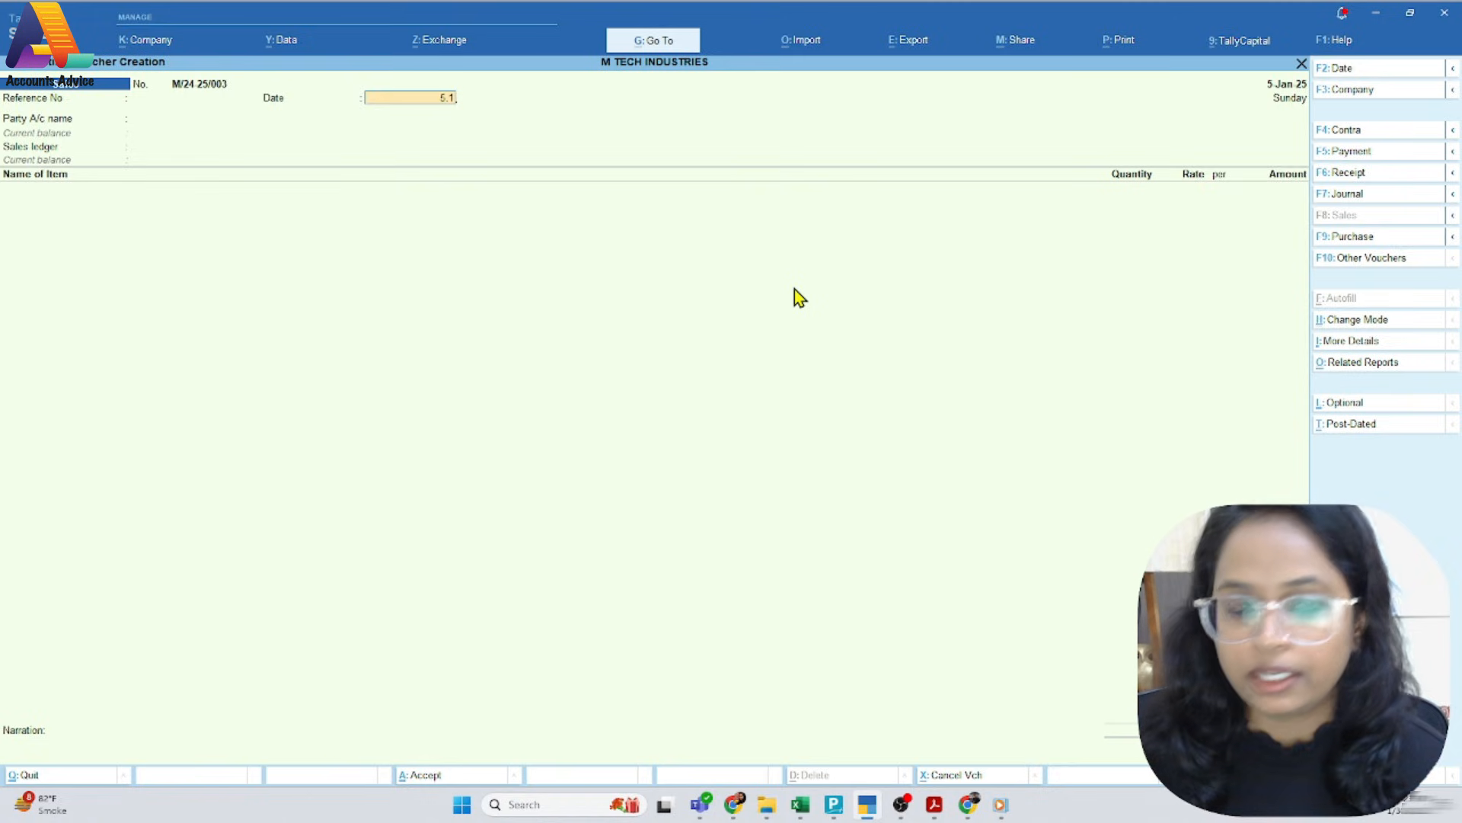
key("Return")
Set Santosh & Company as the party account and accept its party details
type("San")
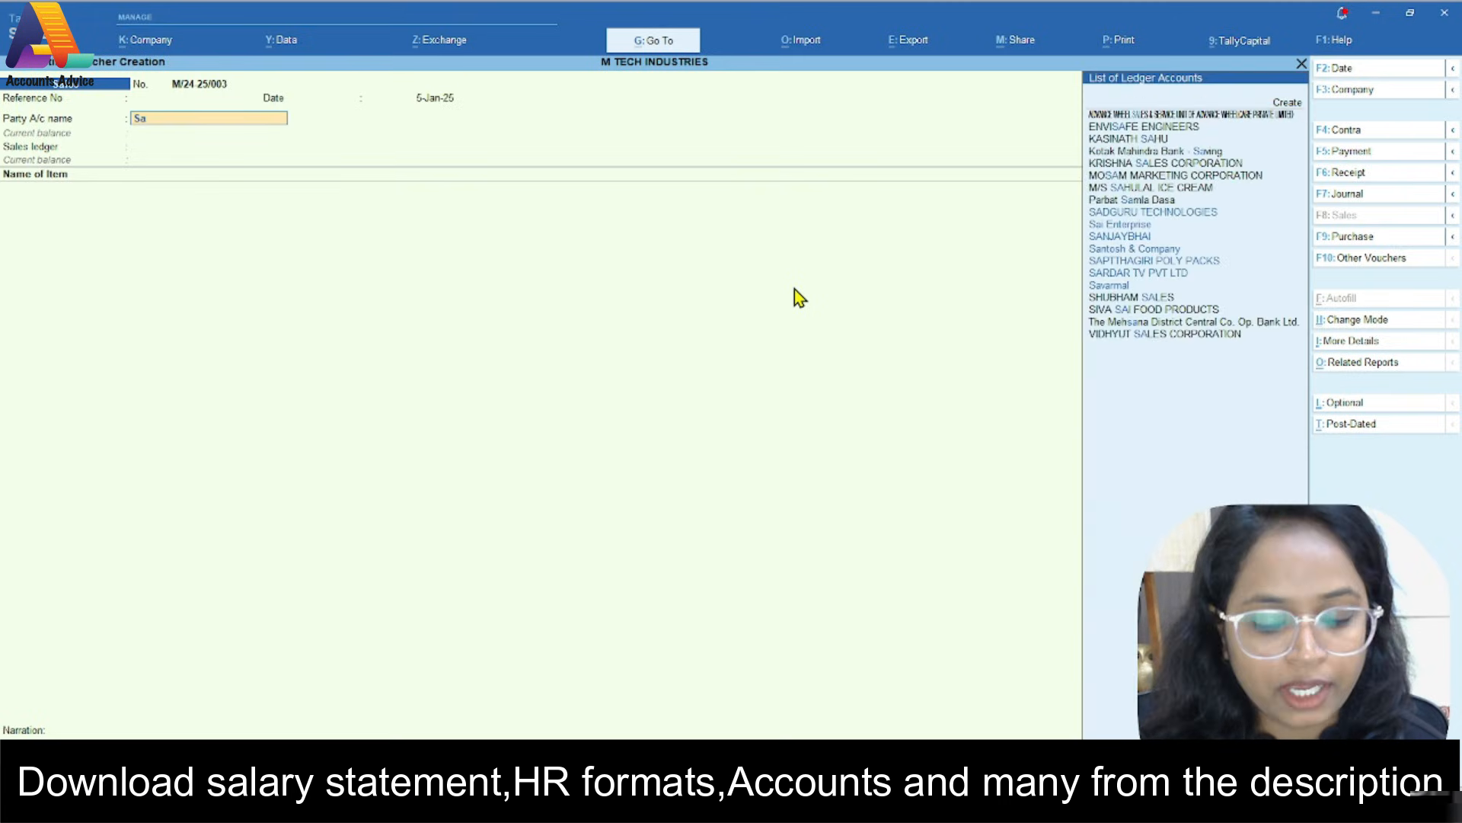
key("Down")
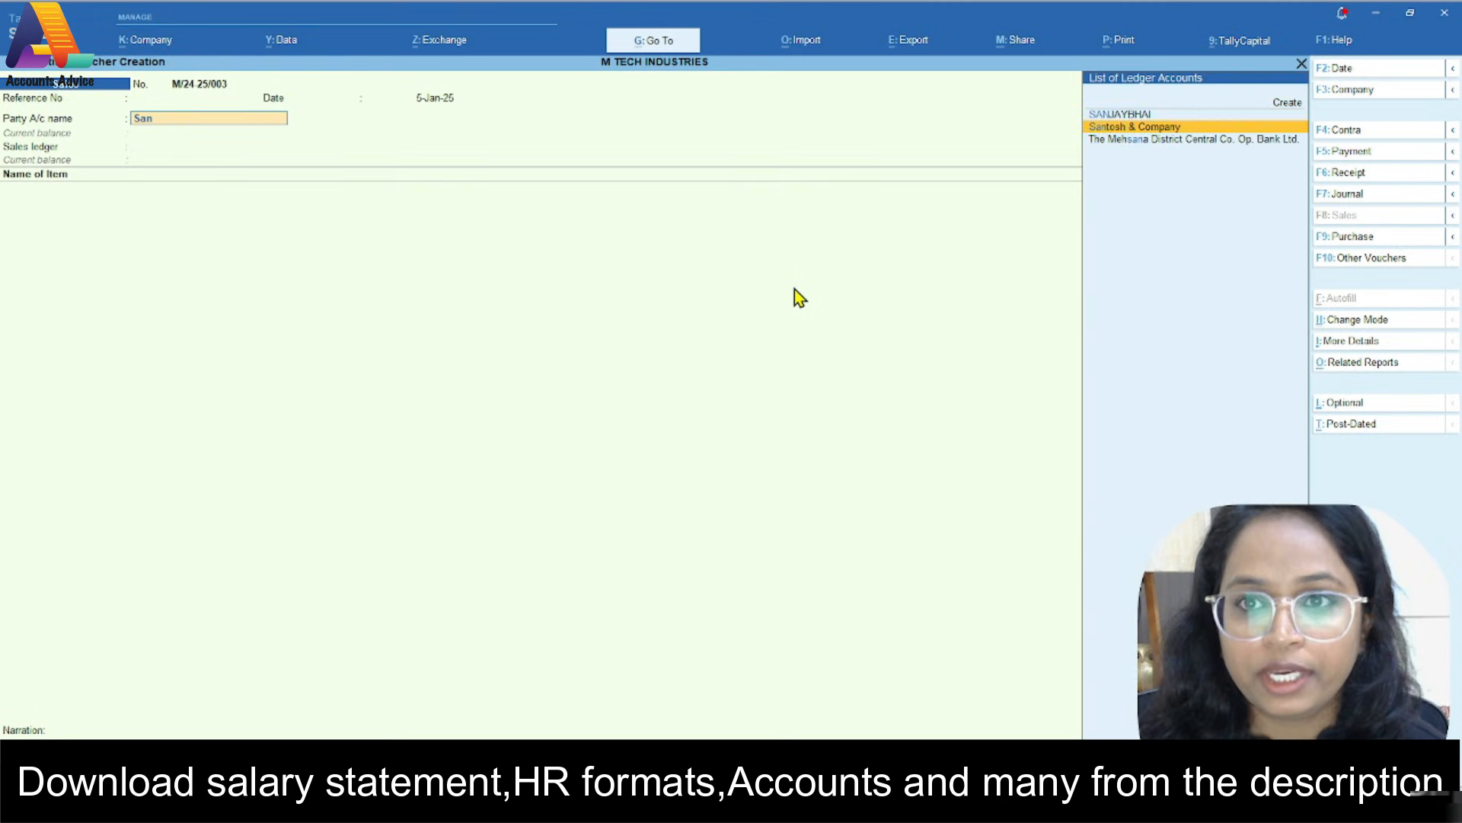
key("Return")
key("ctrl+a")
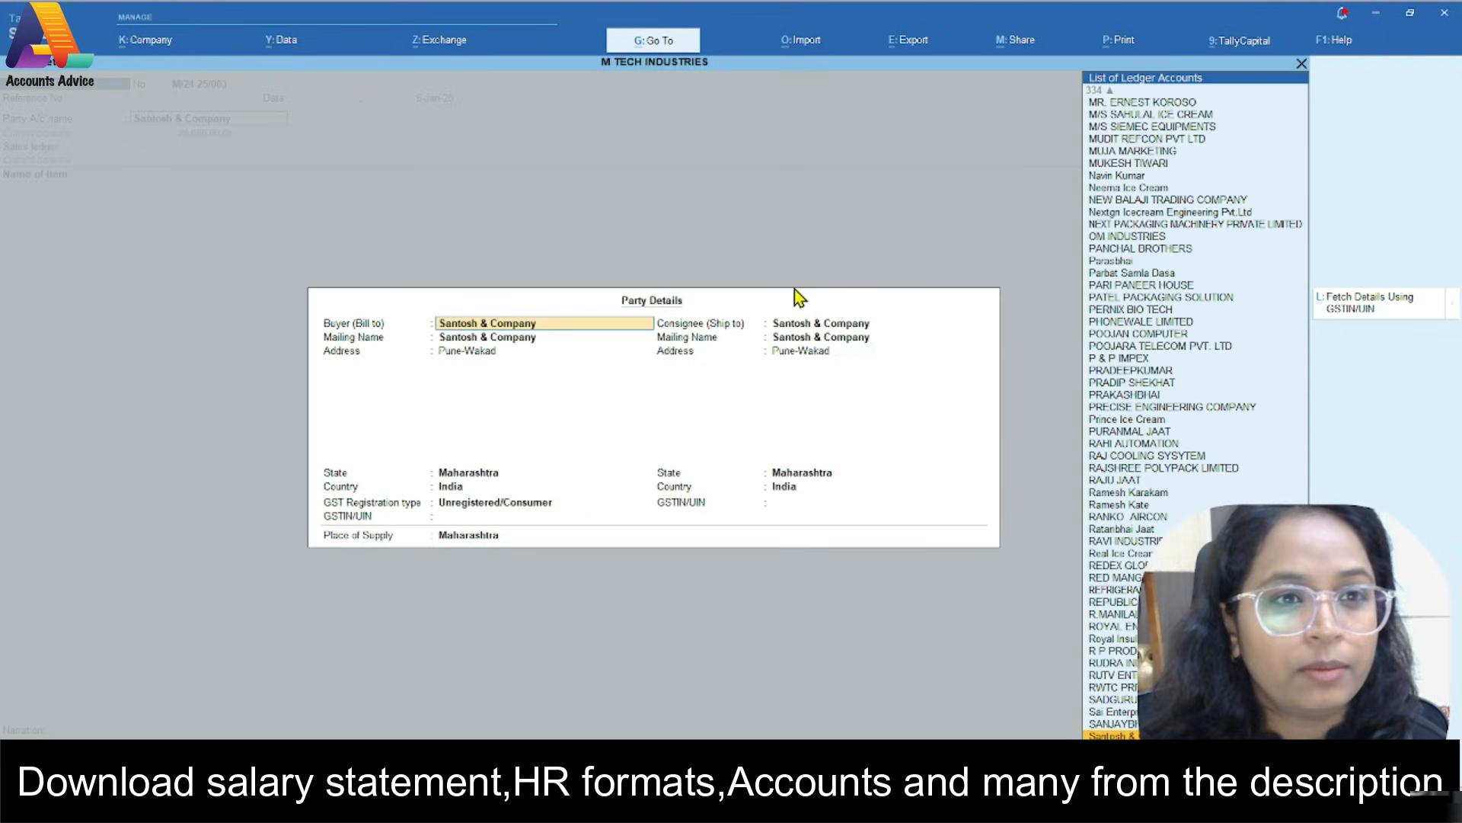
key("ctrl+a")
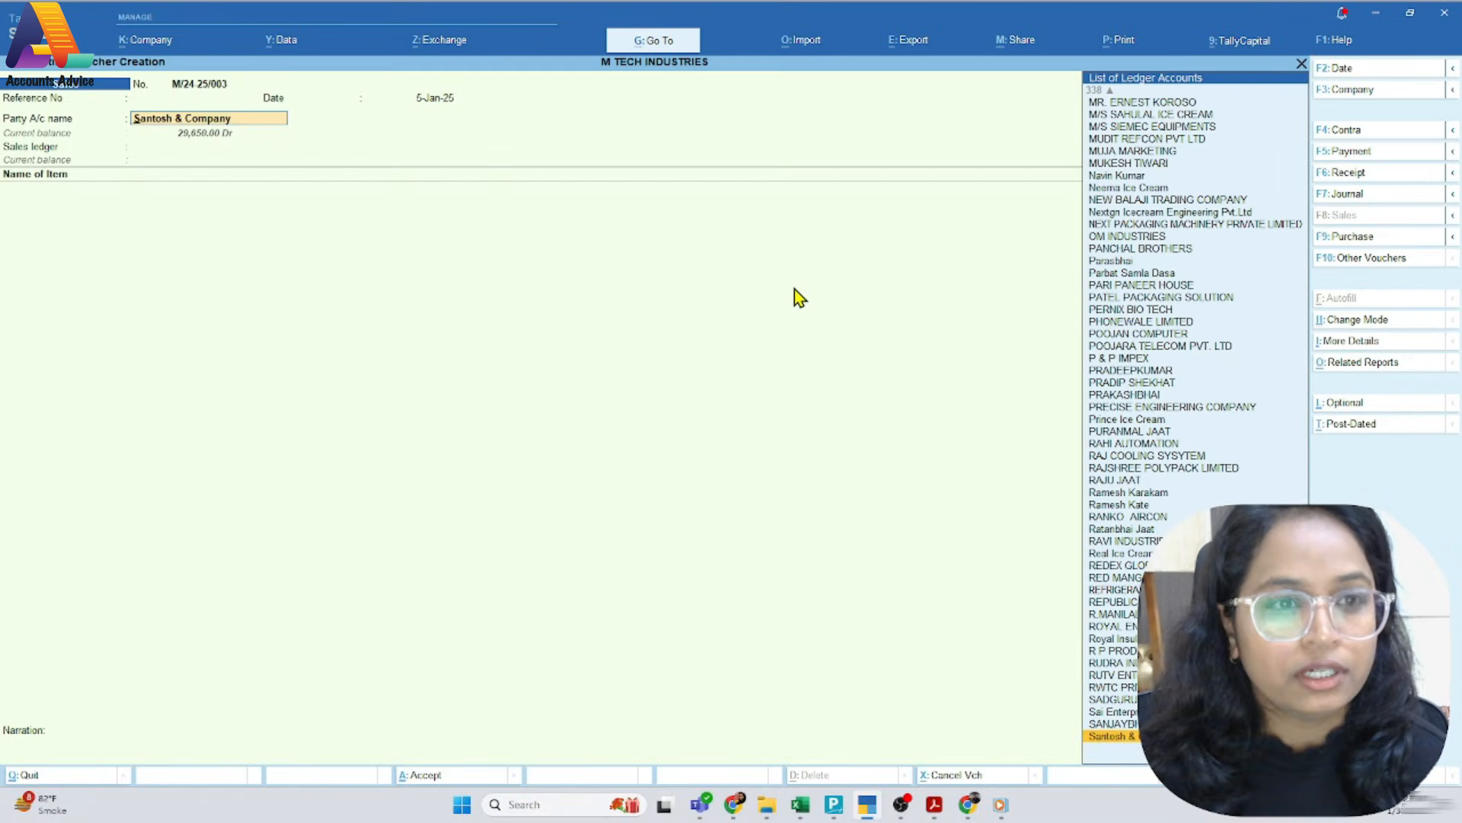
Open the Santosh & Company ledger master and go through its fields to examine the GST registration type
key("ctrl+Return")
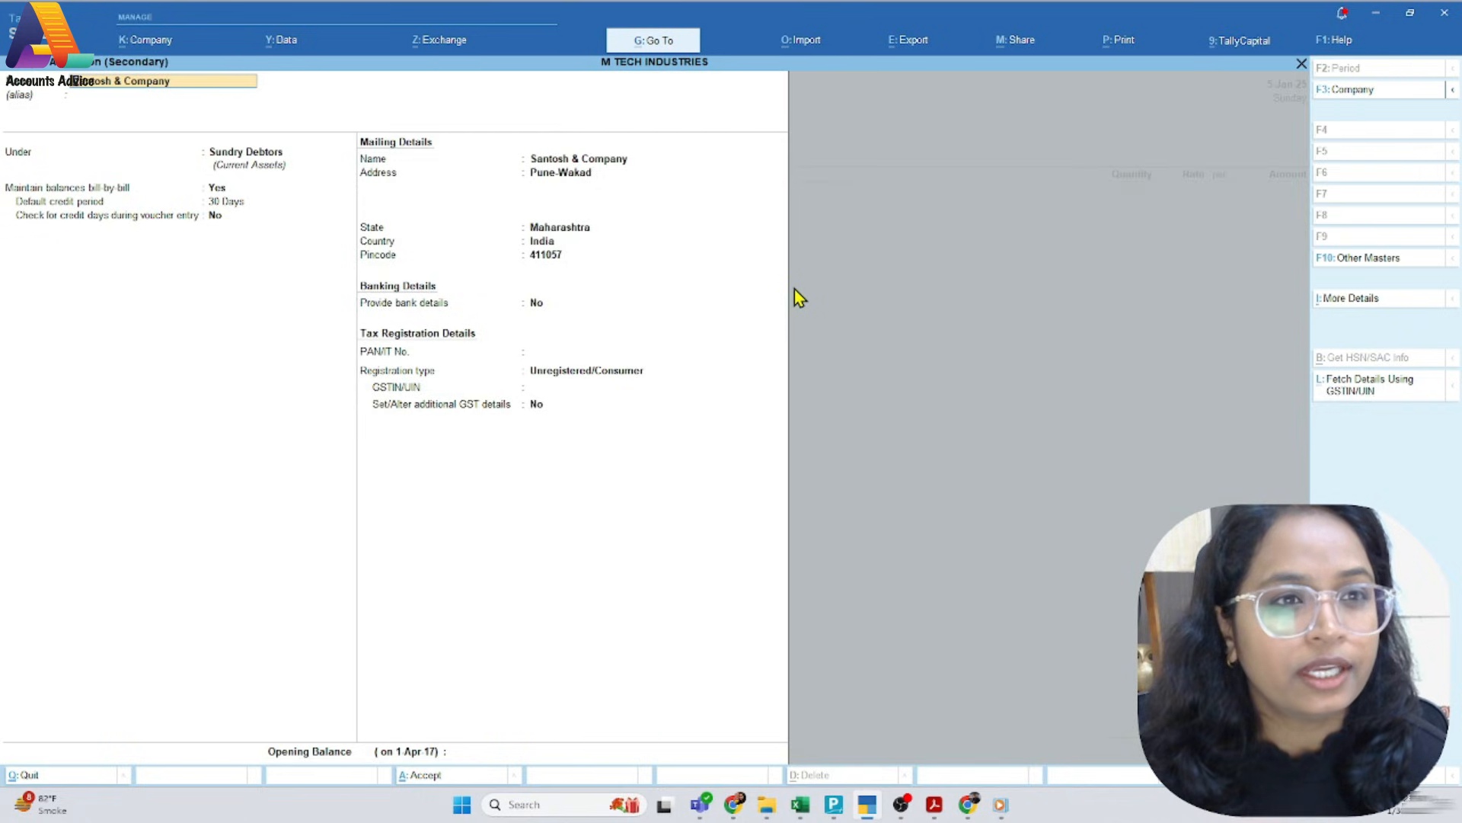
key("Return")
key("Return")
key("Return")
key("Return")
key("Return")
key("Return")
key("Return")
key("Return")
key("Return")
key("Return")
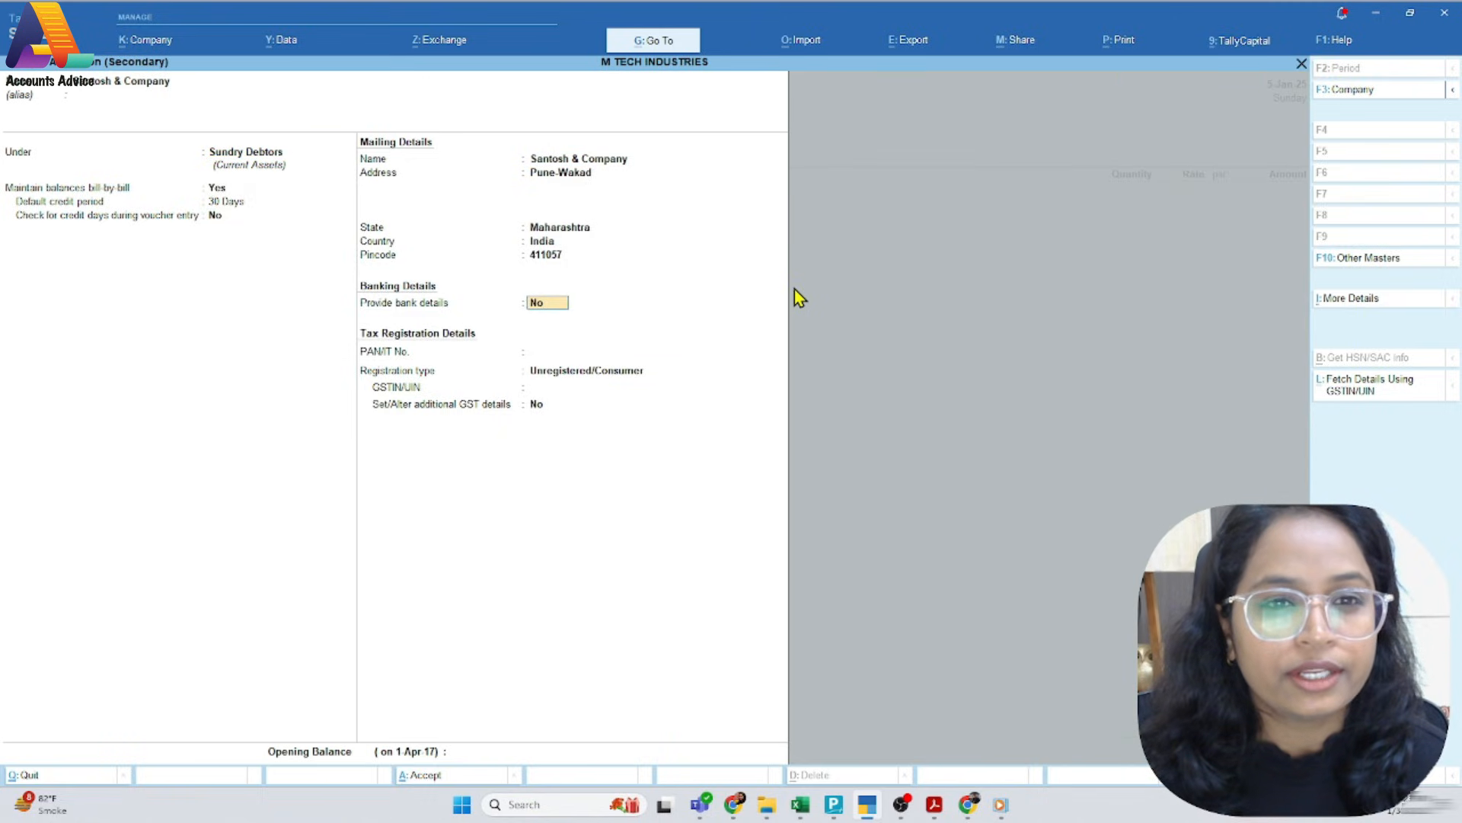
key("BackSpace")
key("Return")
key("Return")
key("Return")
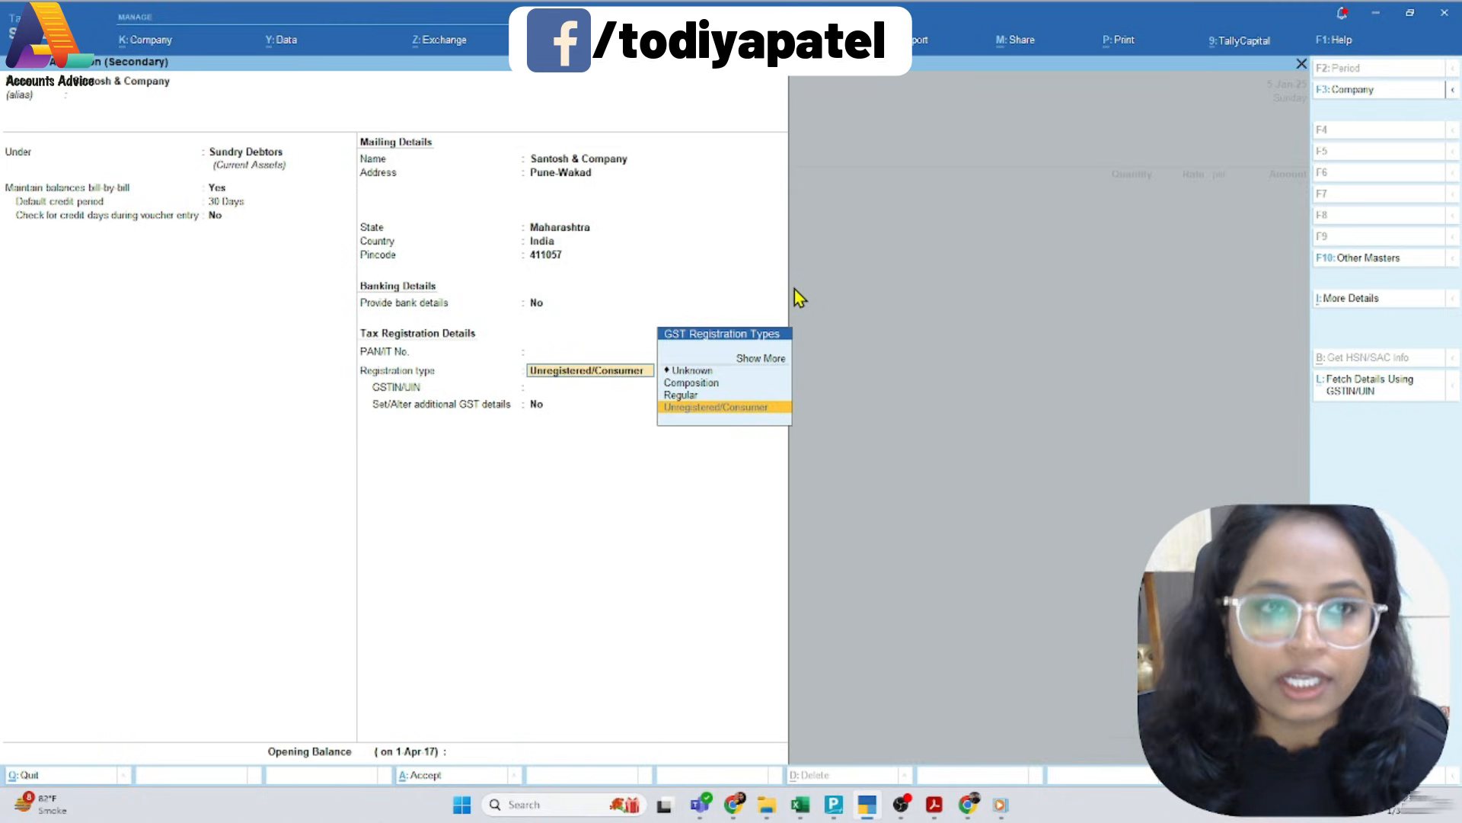
Accept the Santosh & Company ledger master and the blank dispatch details, and go through the buyer's party details including the GST registration type
key("ctrl+a")
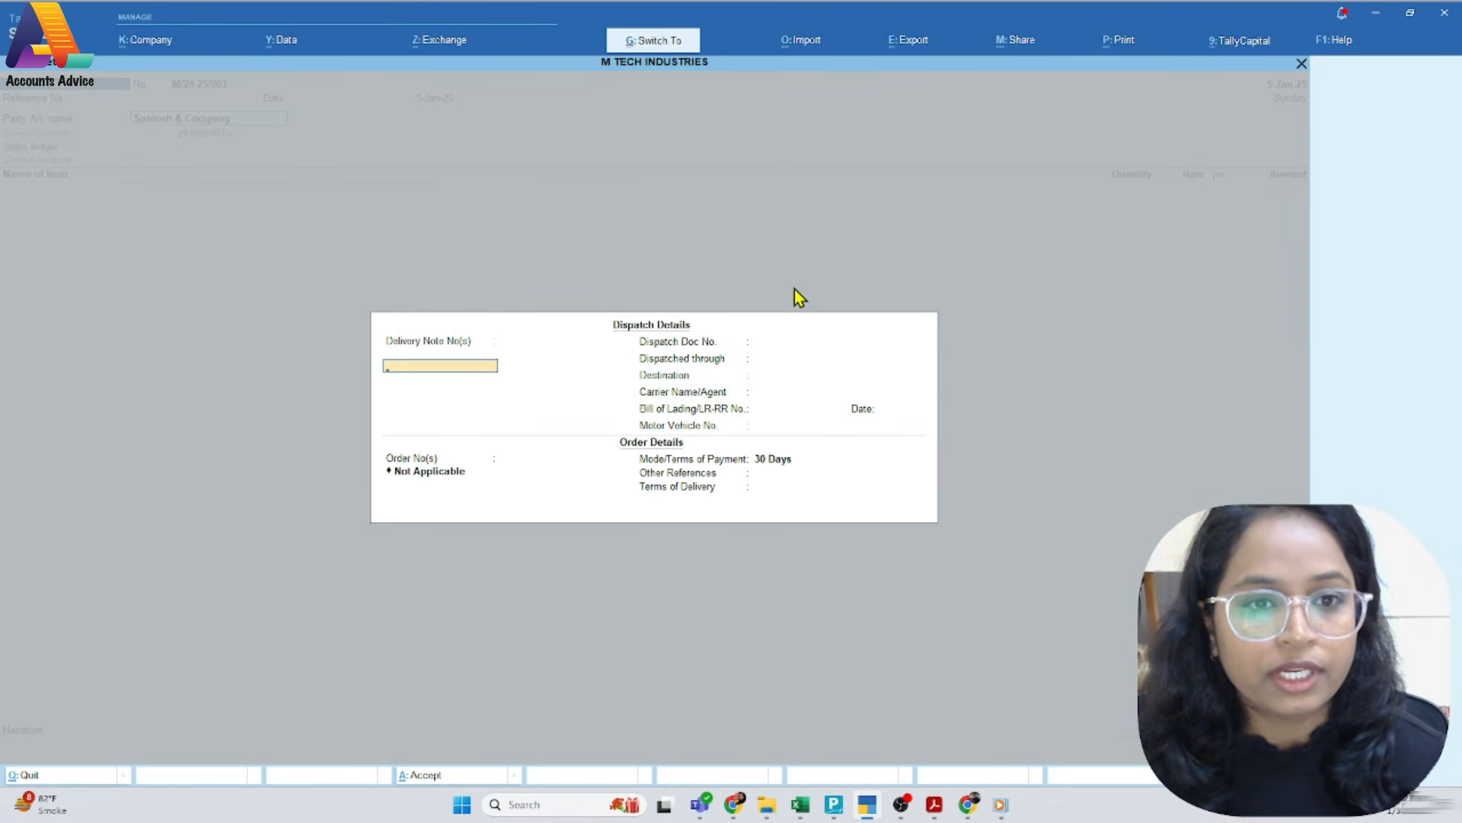
key("ctrl+a")
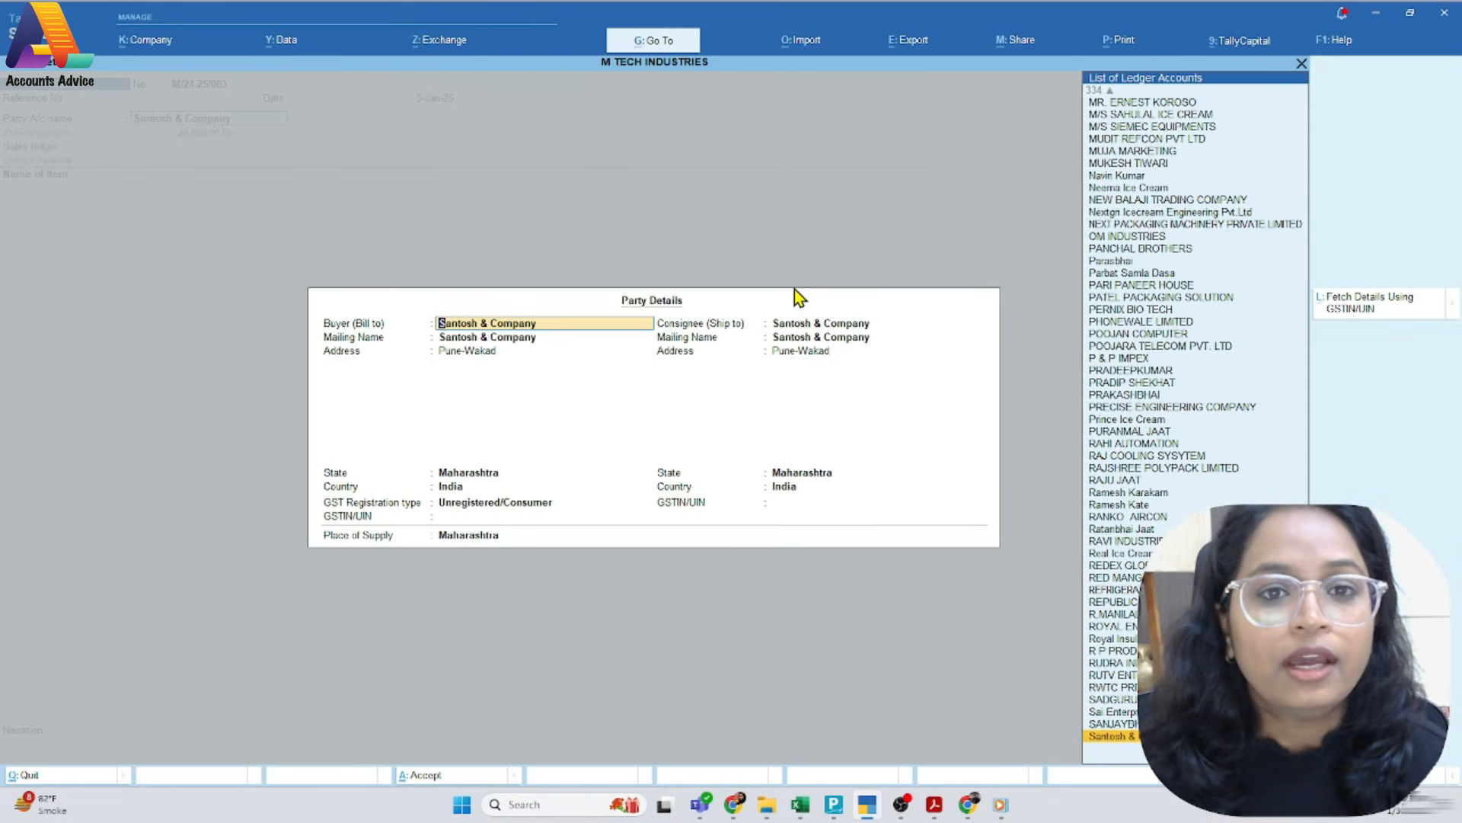
key("Return")
key("Return")
key("Return")
key("Return")
key("Return")
key("Return")
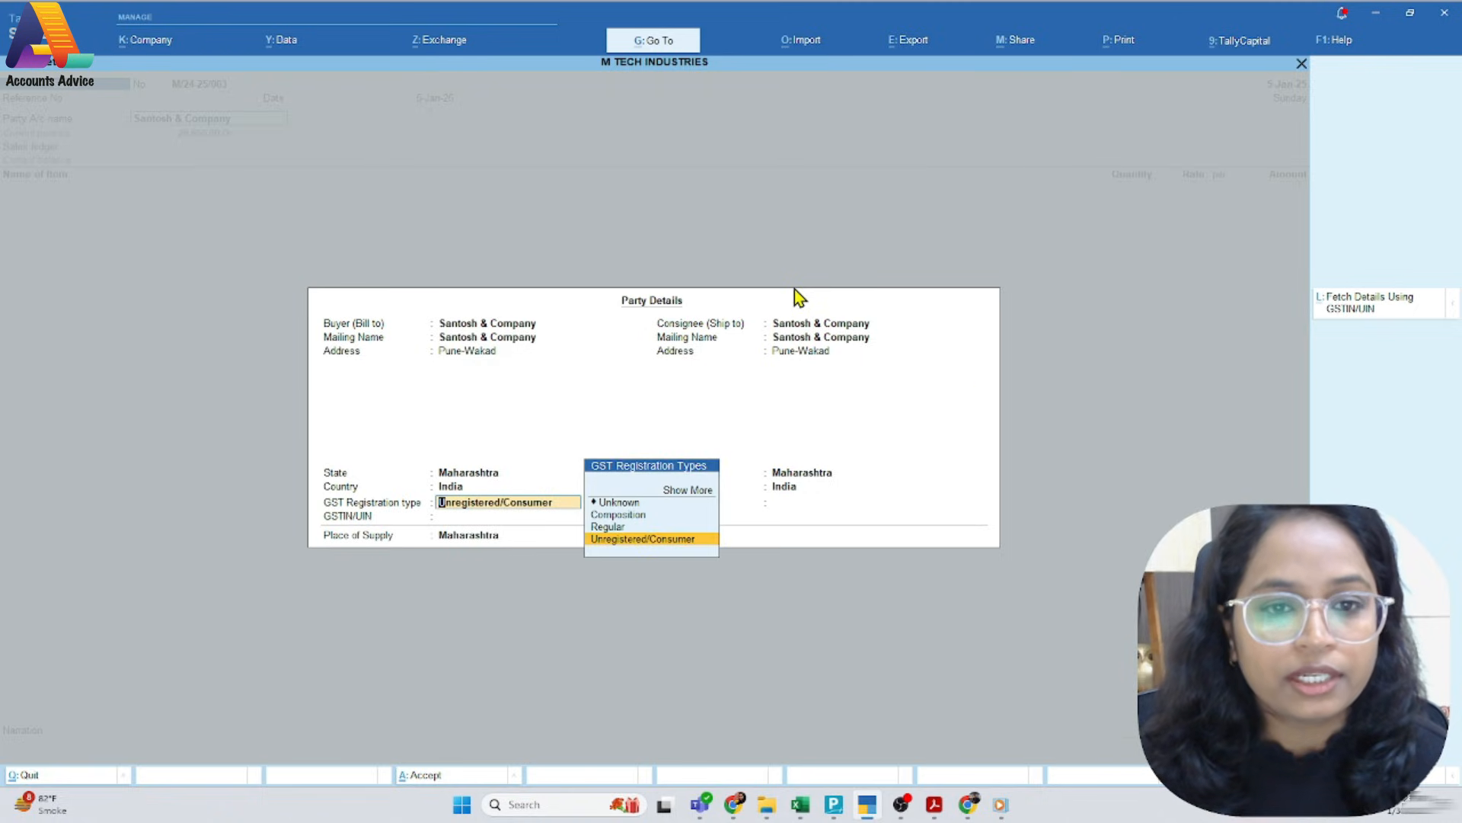
key("Return")
key("Return")
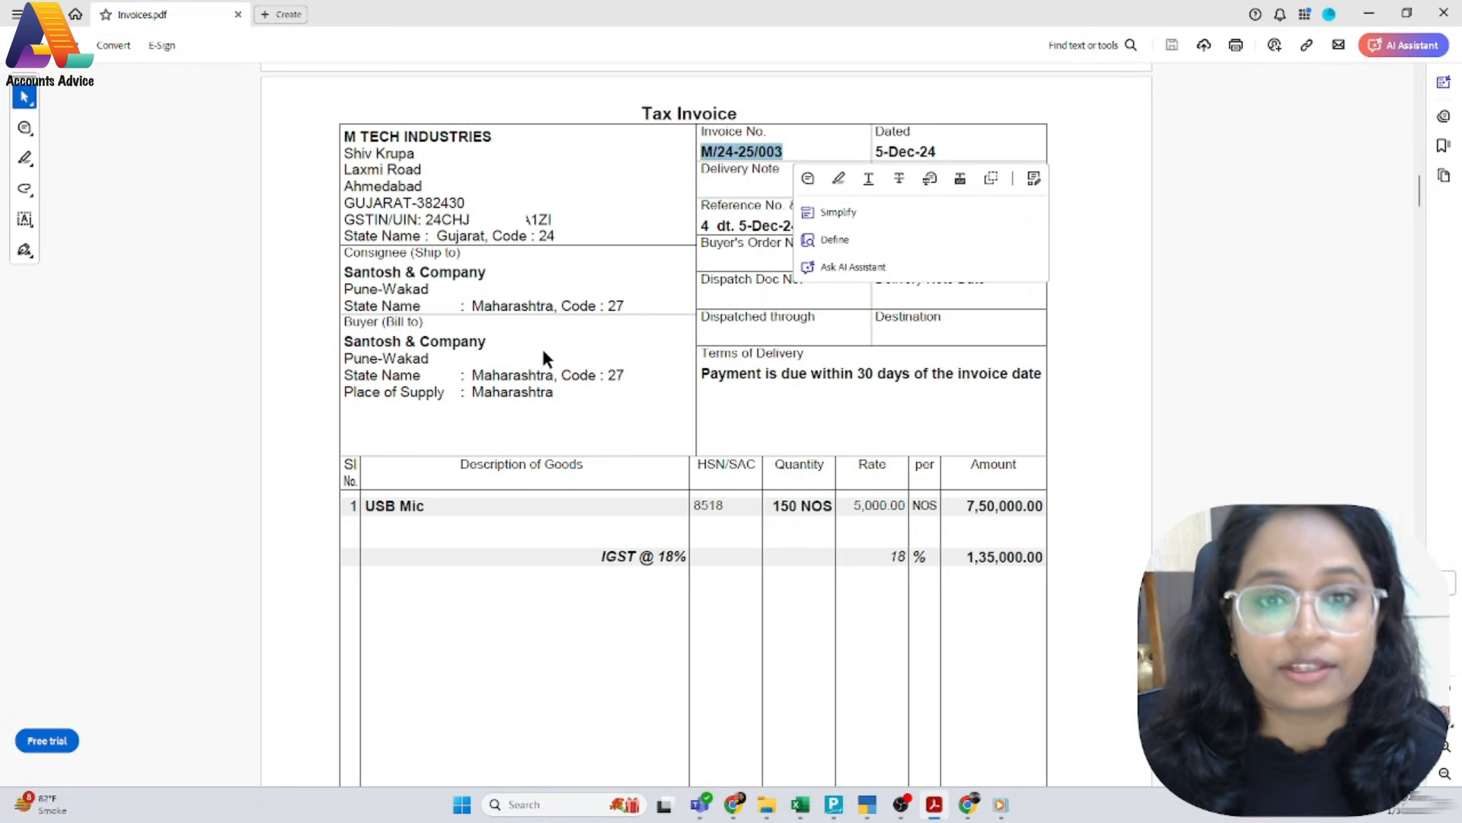
Check the party, item and tax details on PDF invoice M/24-25/003 and accept the voucher's party details
scroll(543, 354, "down", 5)
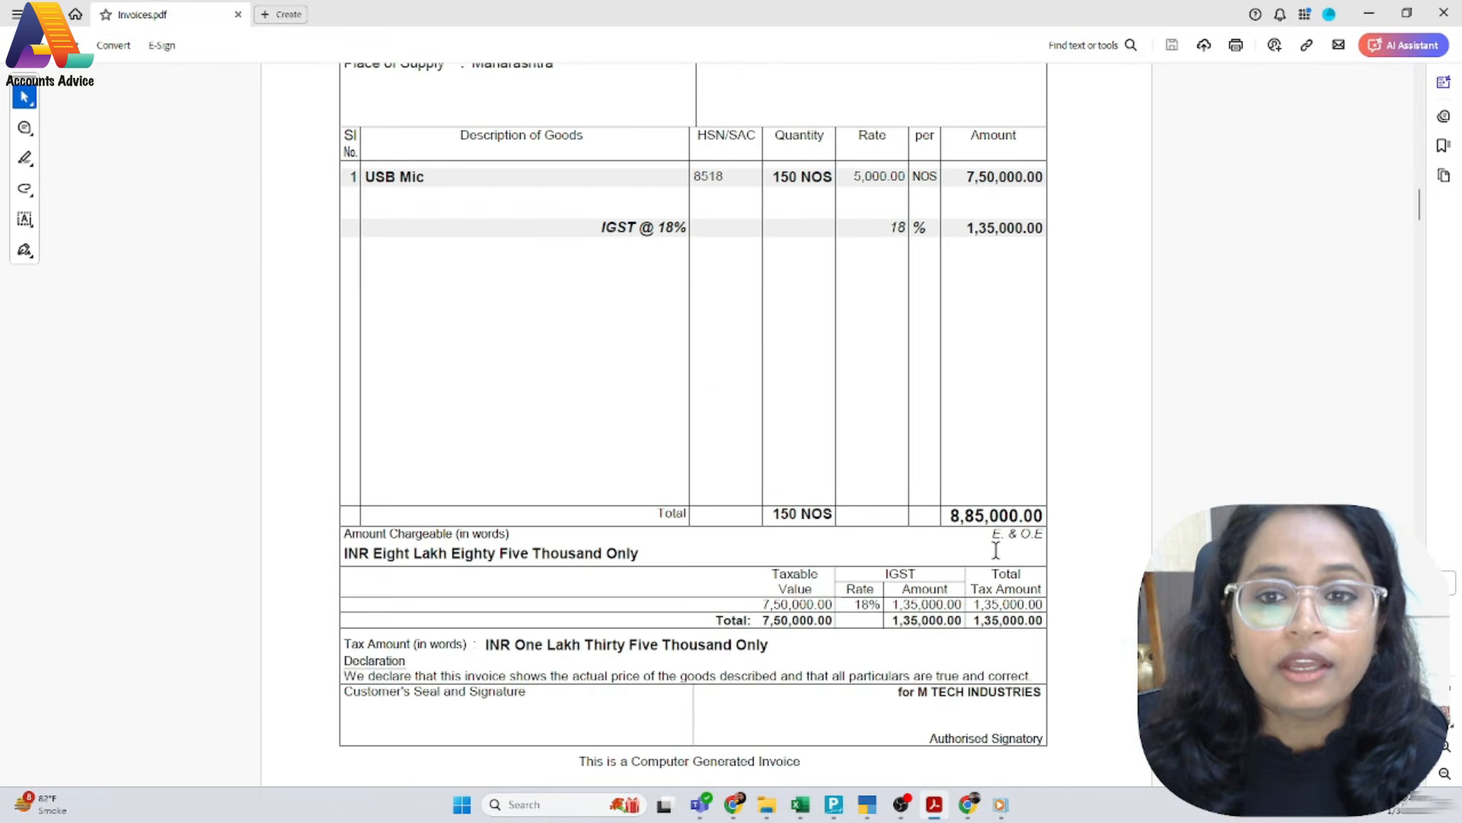
scroll(623, 486, "up", 6)
key("alt+Tab")
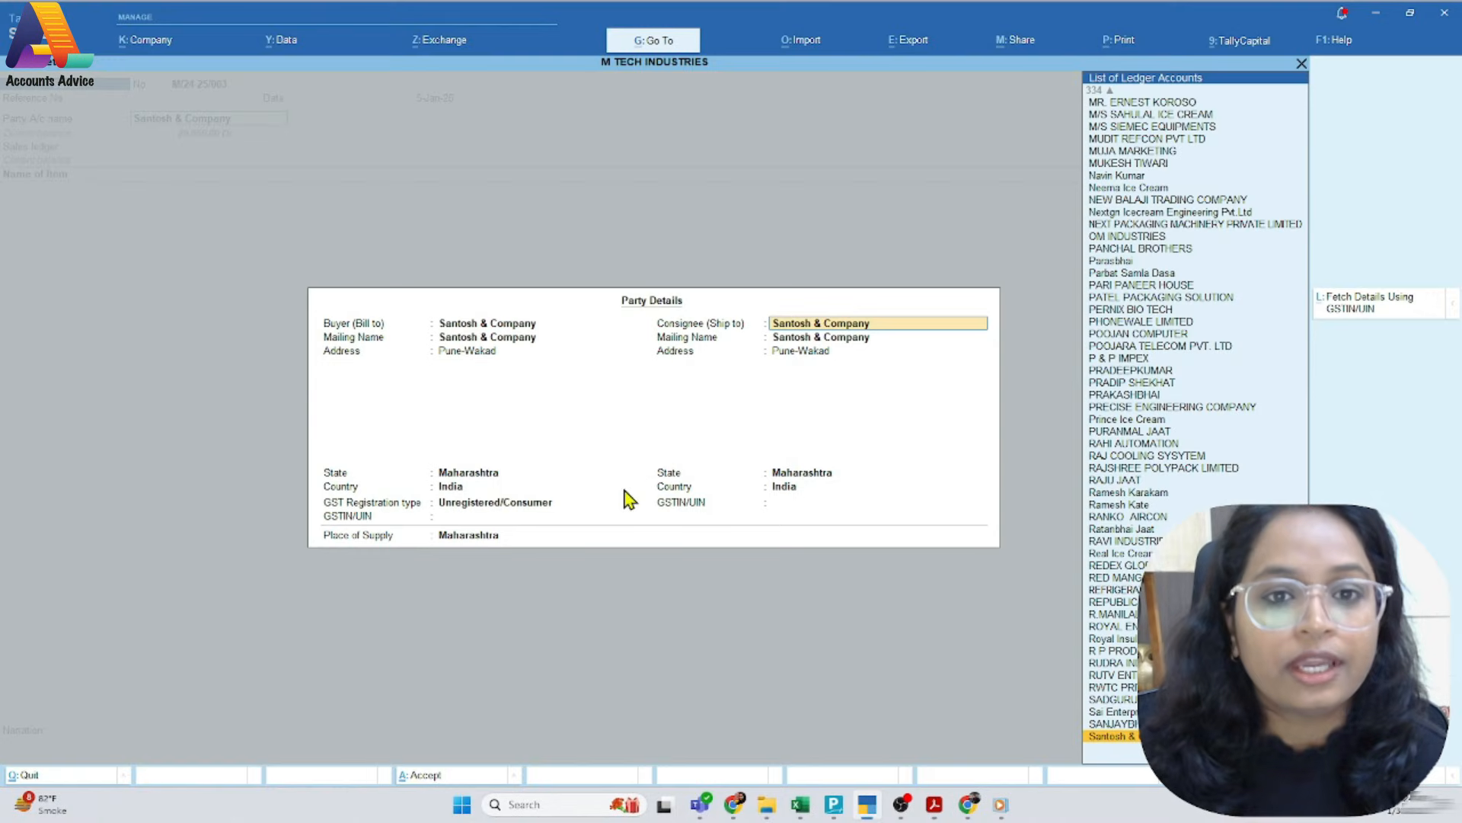
key("ctrl+a")
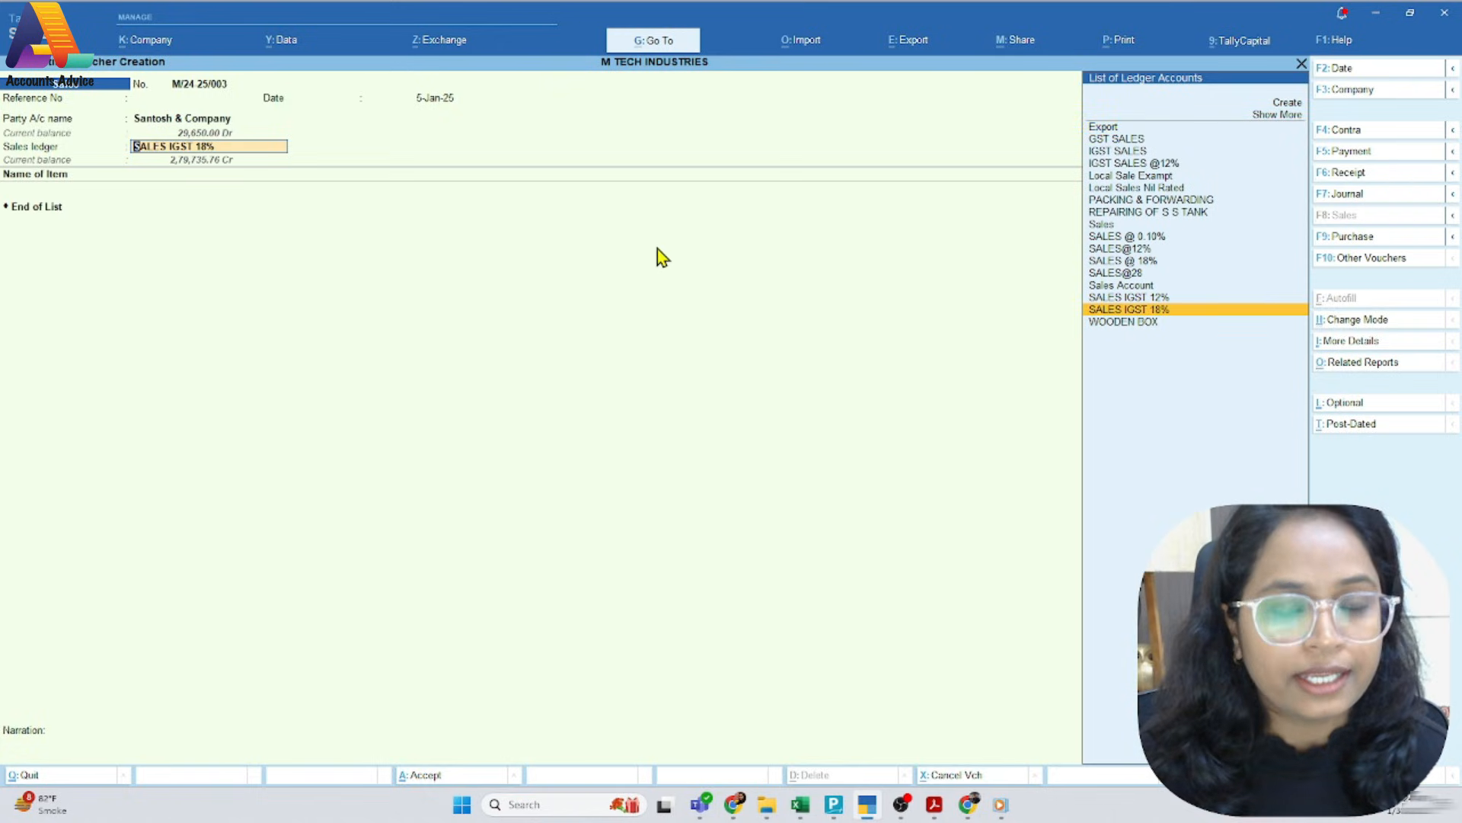
Open the SALES IGST 18% ledger master from the voucher and compare it with the IGST line on the PDF invoice
key("ctrl+Return")
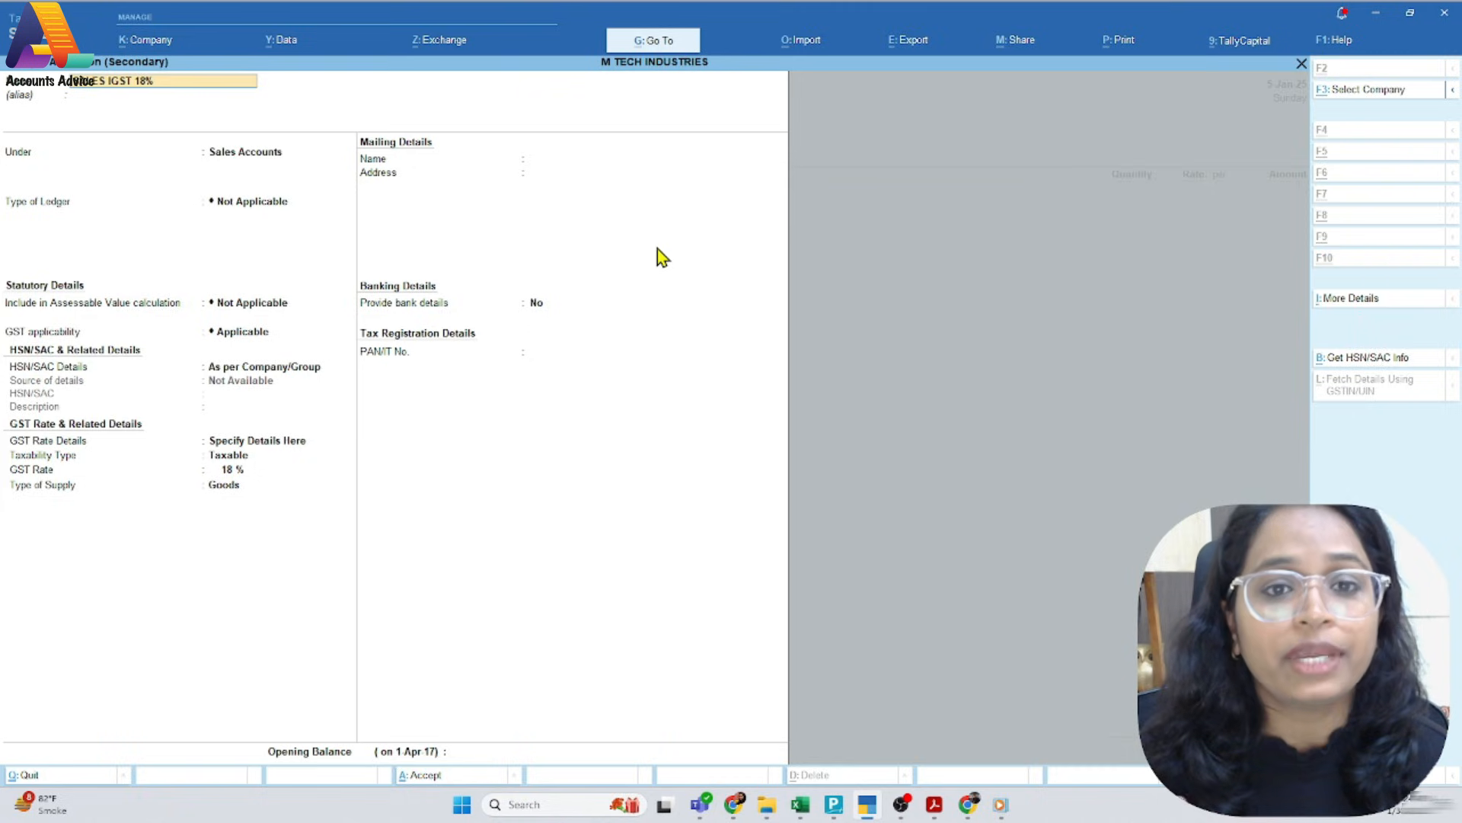
key("alt+Tab")
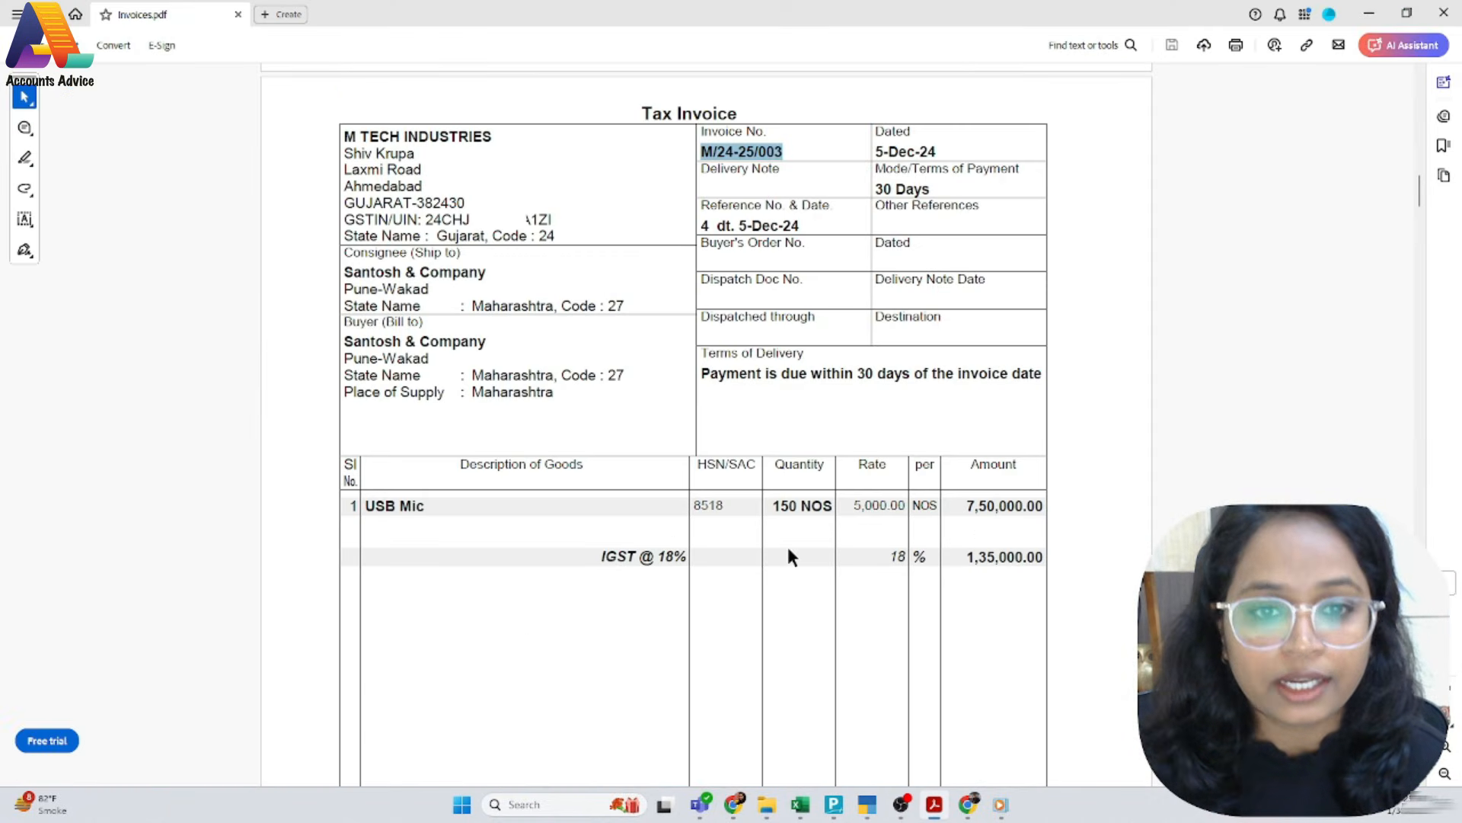
key("alt+Tab")
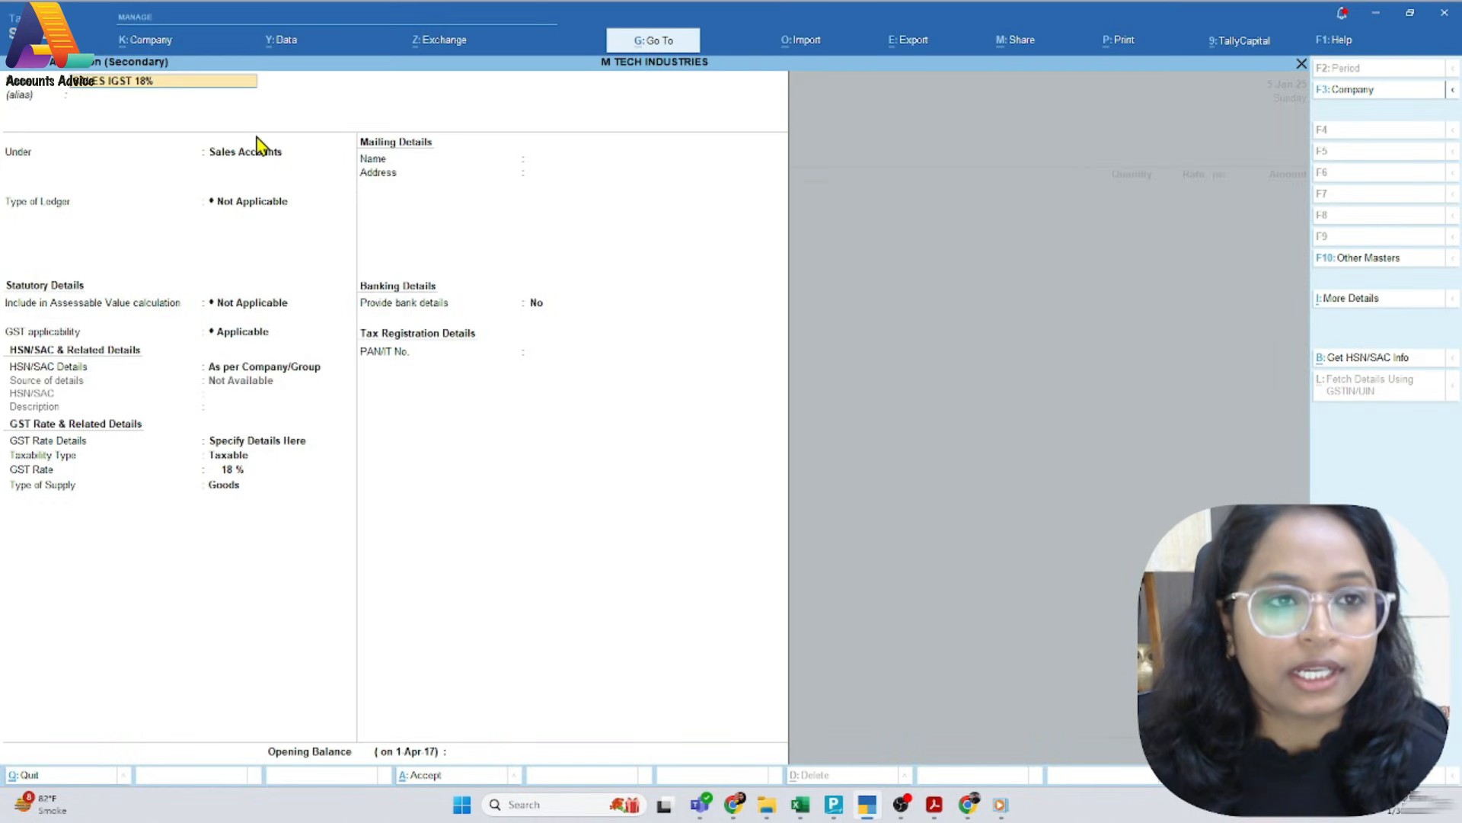
Go through the SALES IGST 18% ledger's HSN/SAC and GST rate fields, and accept it as the voucher's sales ledger
key("Return")
key("Return")
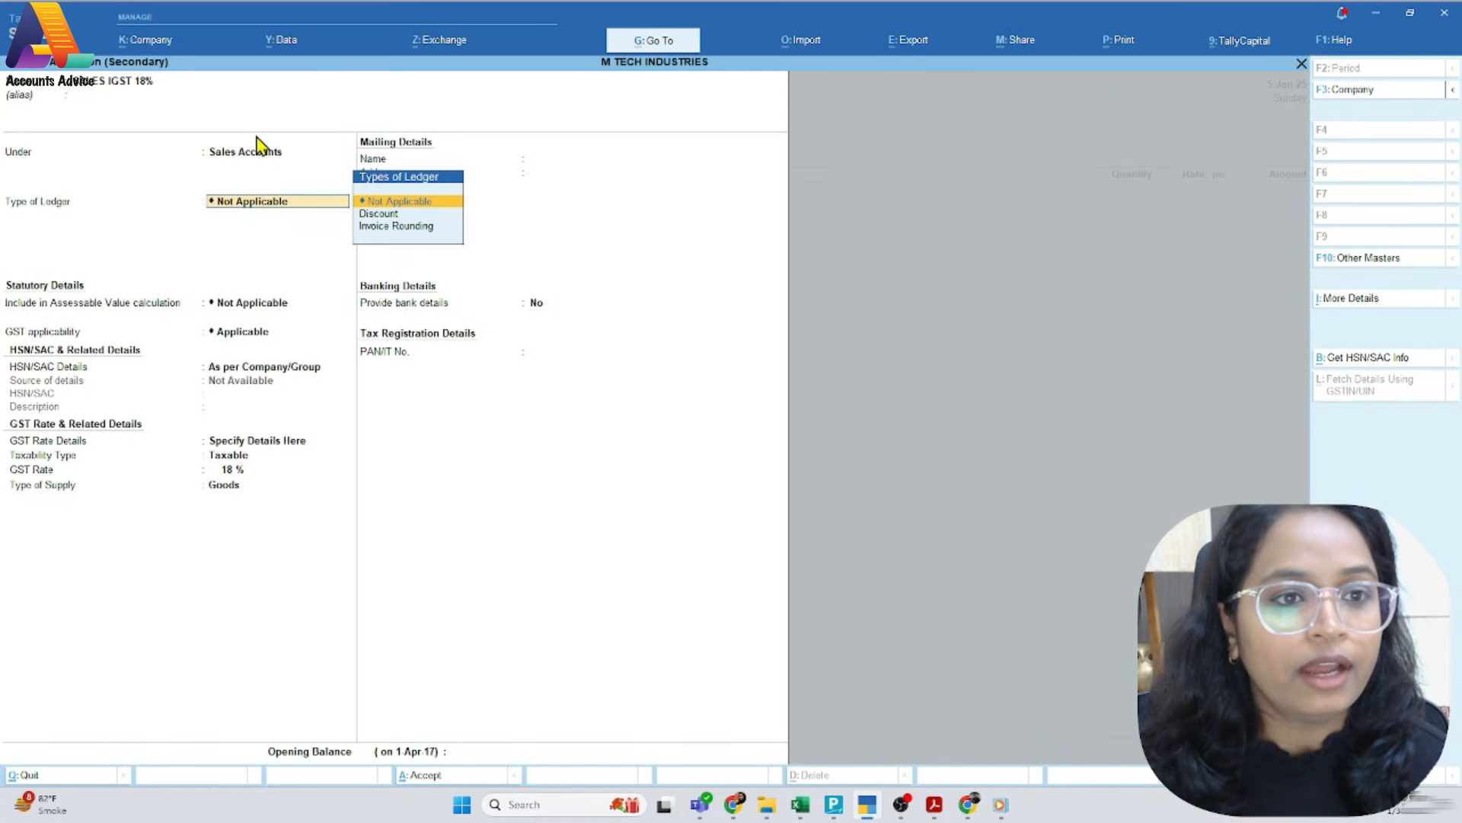
key("Return")
key("Return")
key("Return")
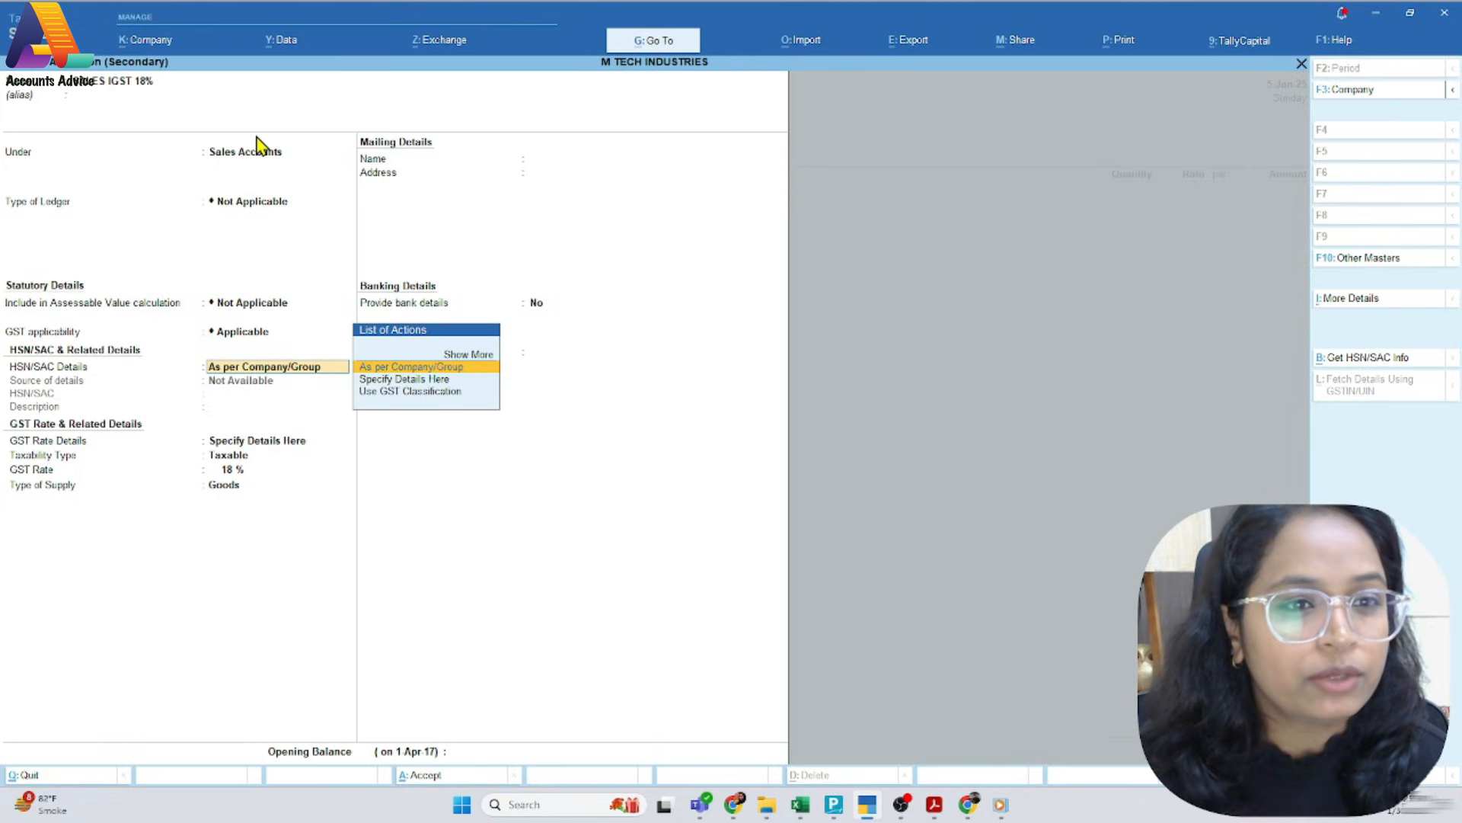
key("Return")
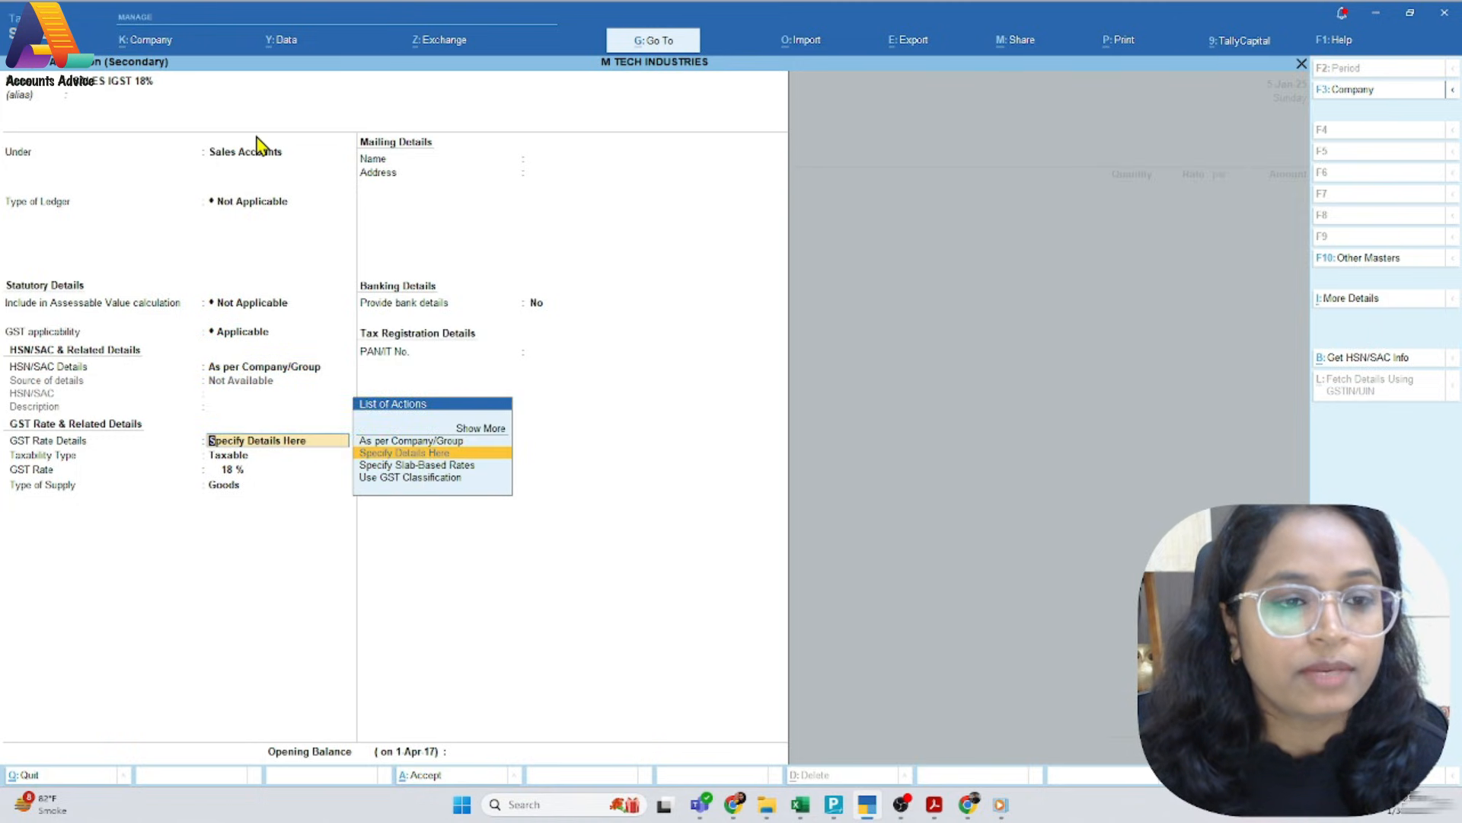
key("Return")
key("Return")
key("Return")
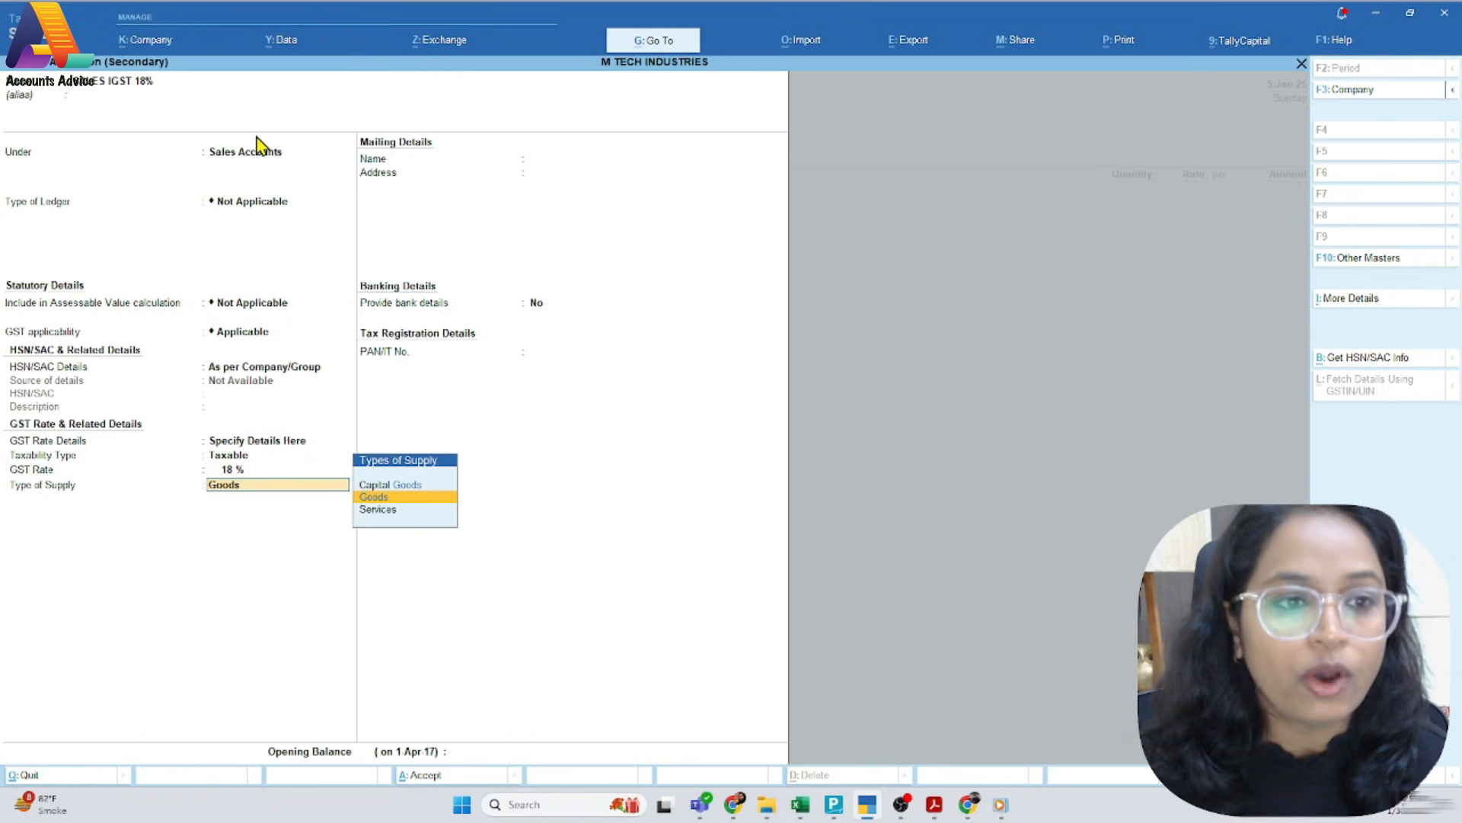
key("ctrl")
key("ctrl+a")
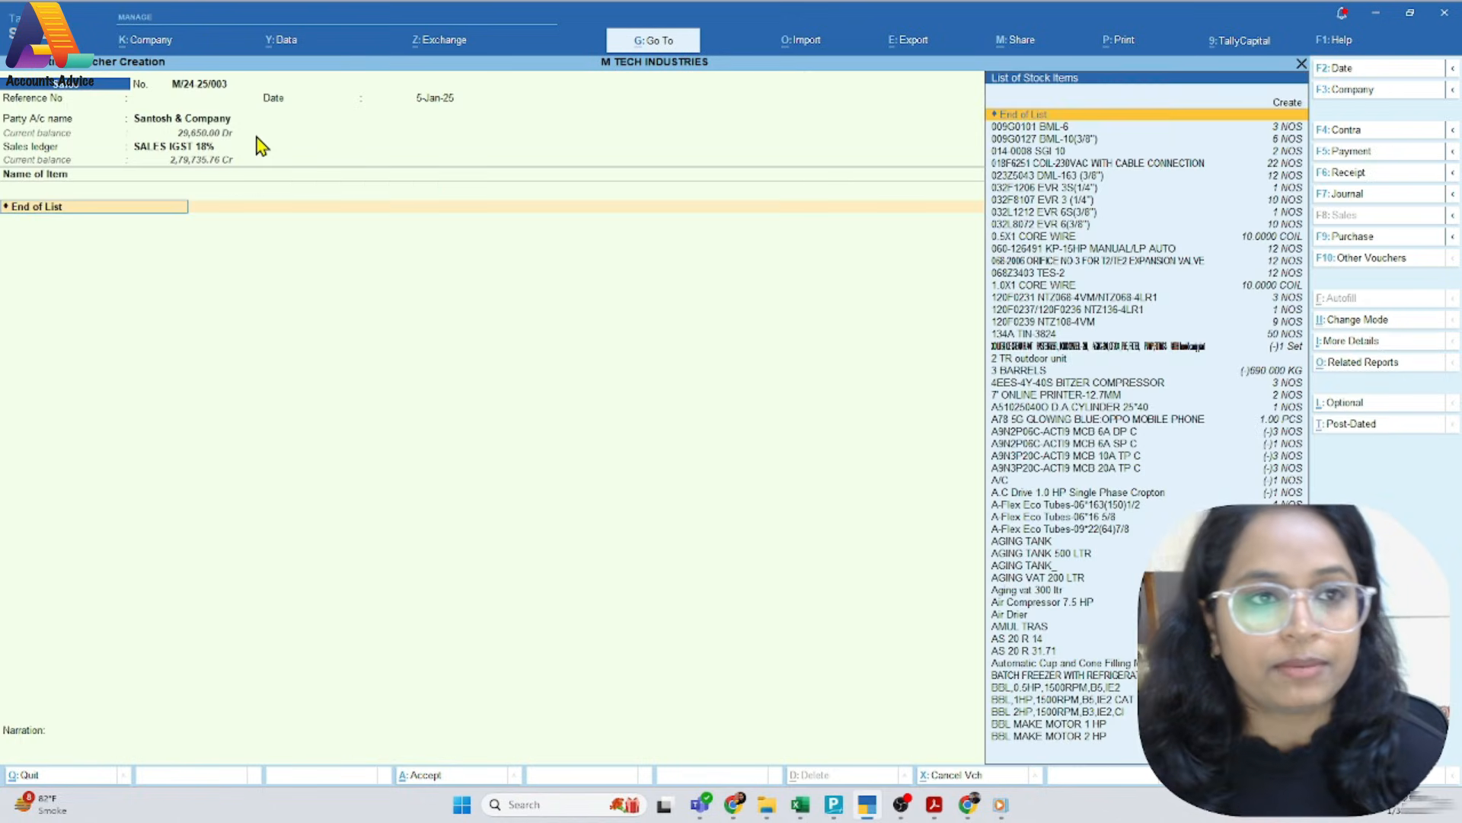
Check the item description on the PDF invoice and choose USB Mic as the voucher's stock item
key("alt+Tab")
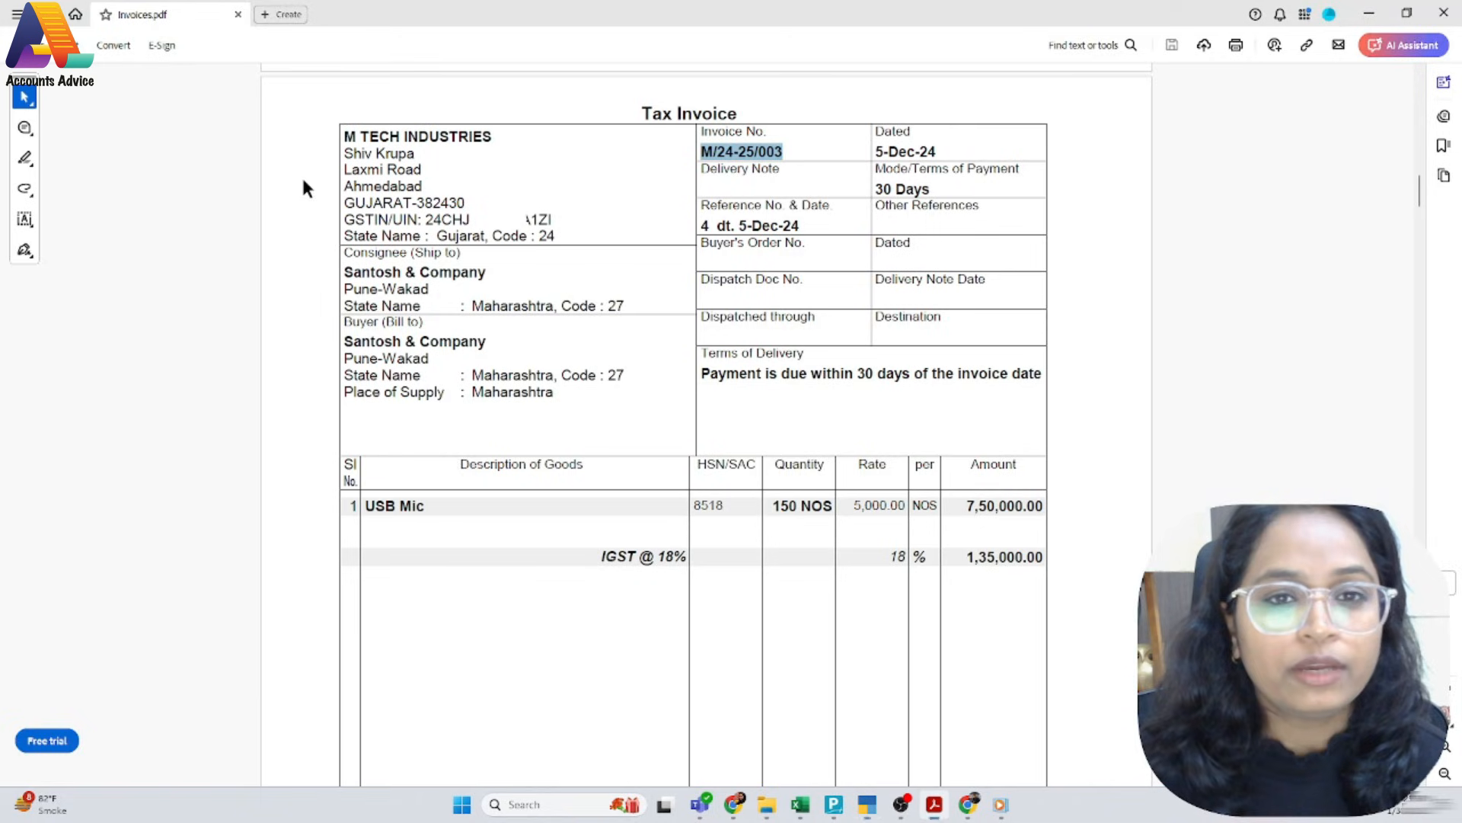
key("alt+Tab")
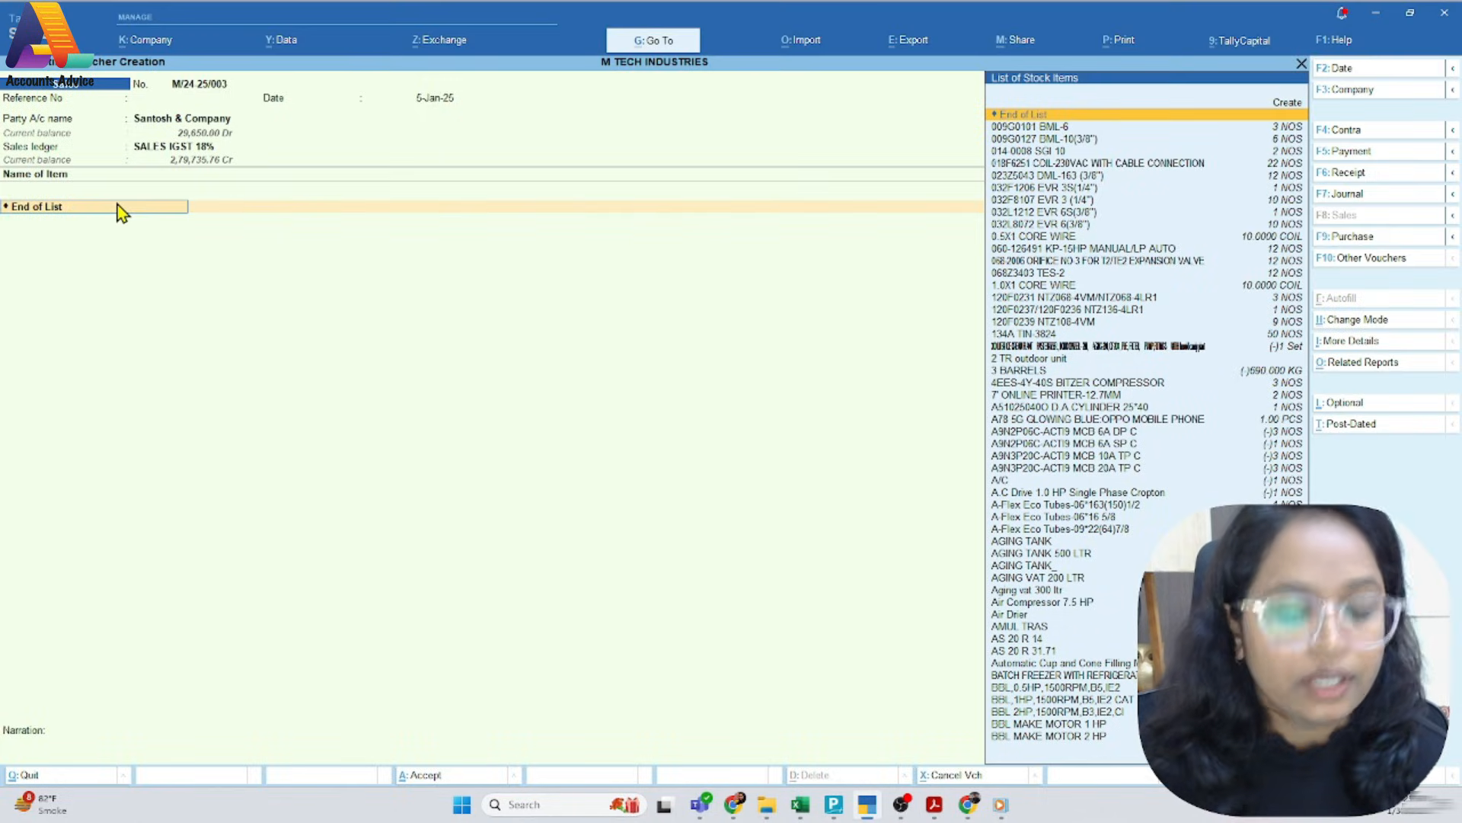
type("usb")
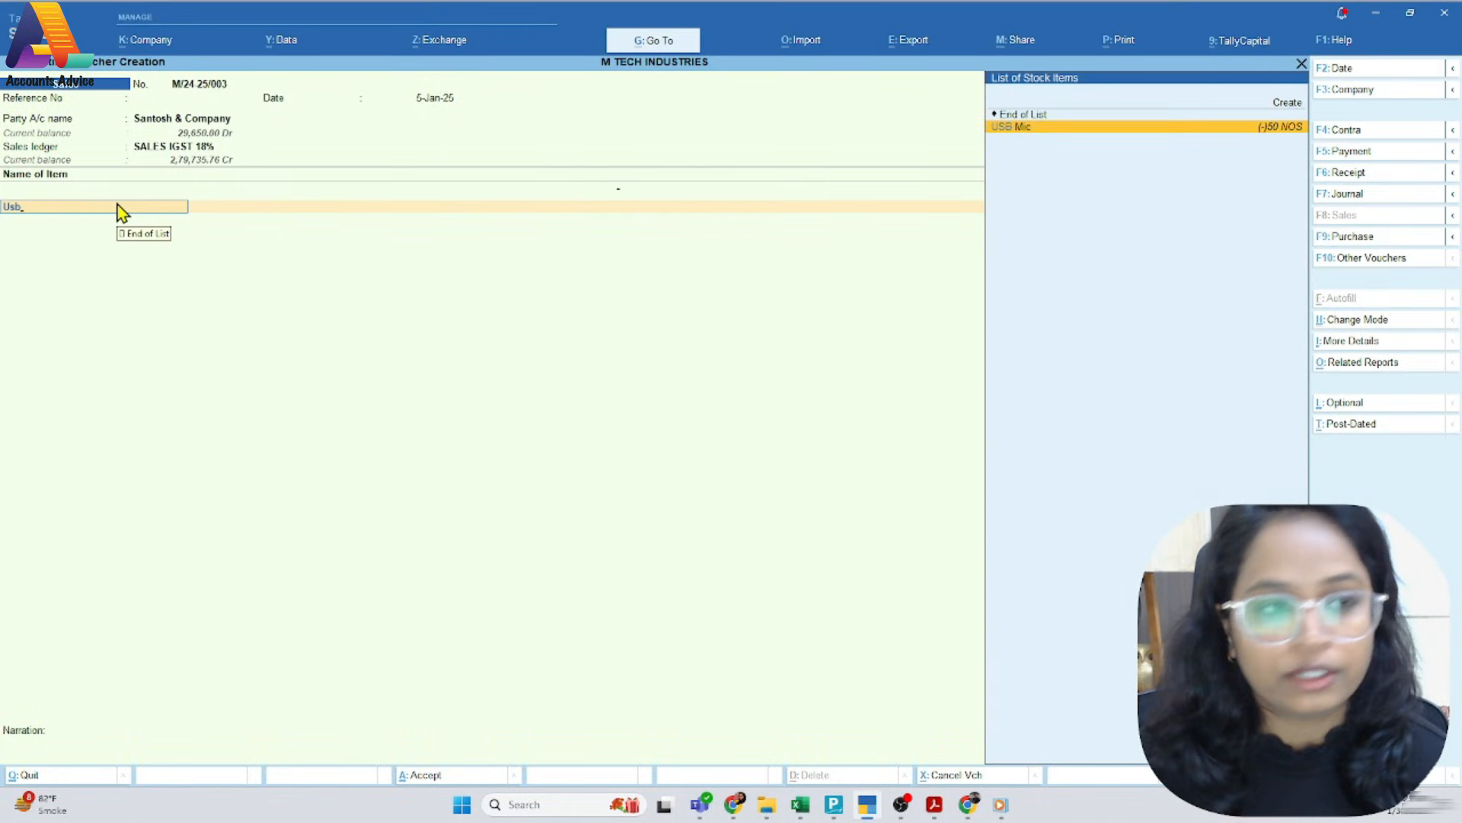
key("Return")
key("Escape")
Open the USB Mic stock item master, go through its fields to HSN/SAC and compare the code with the PDF invoice
key("ctrl+Return")
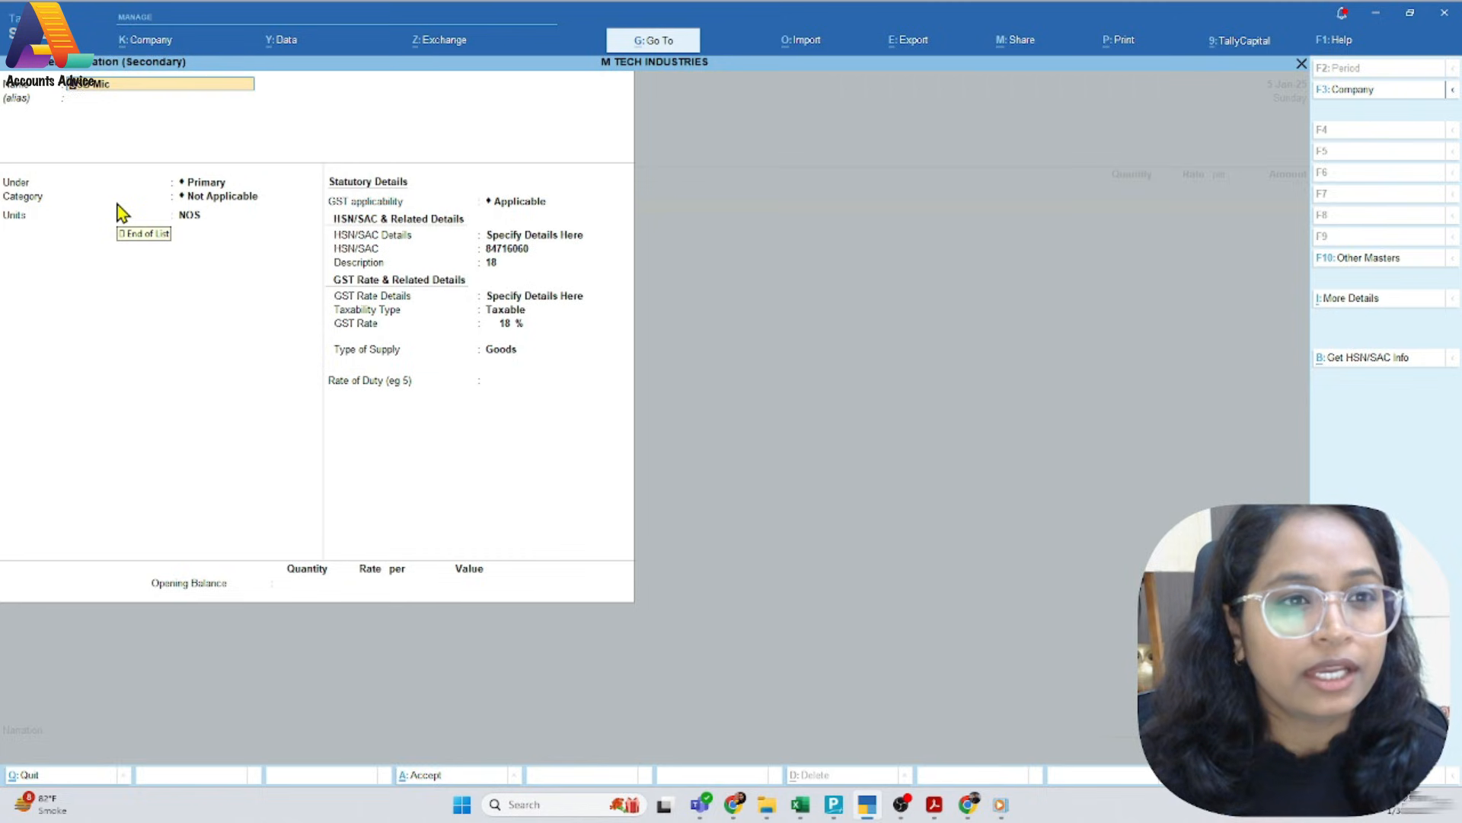
key("Return")
key("Return")
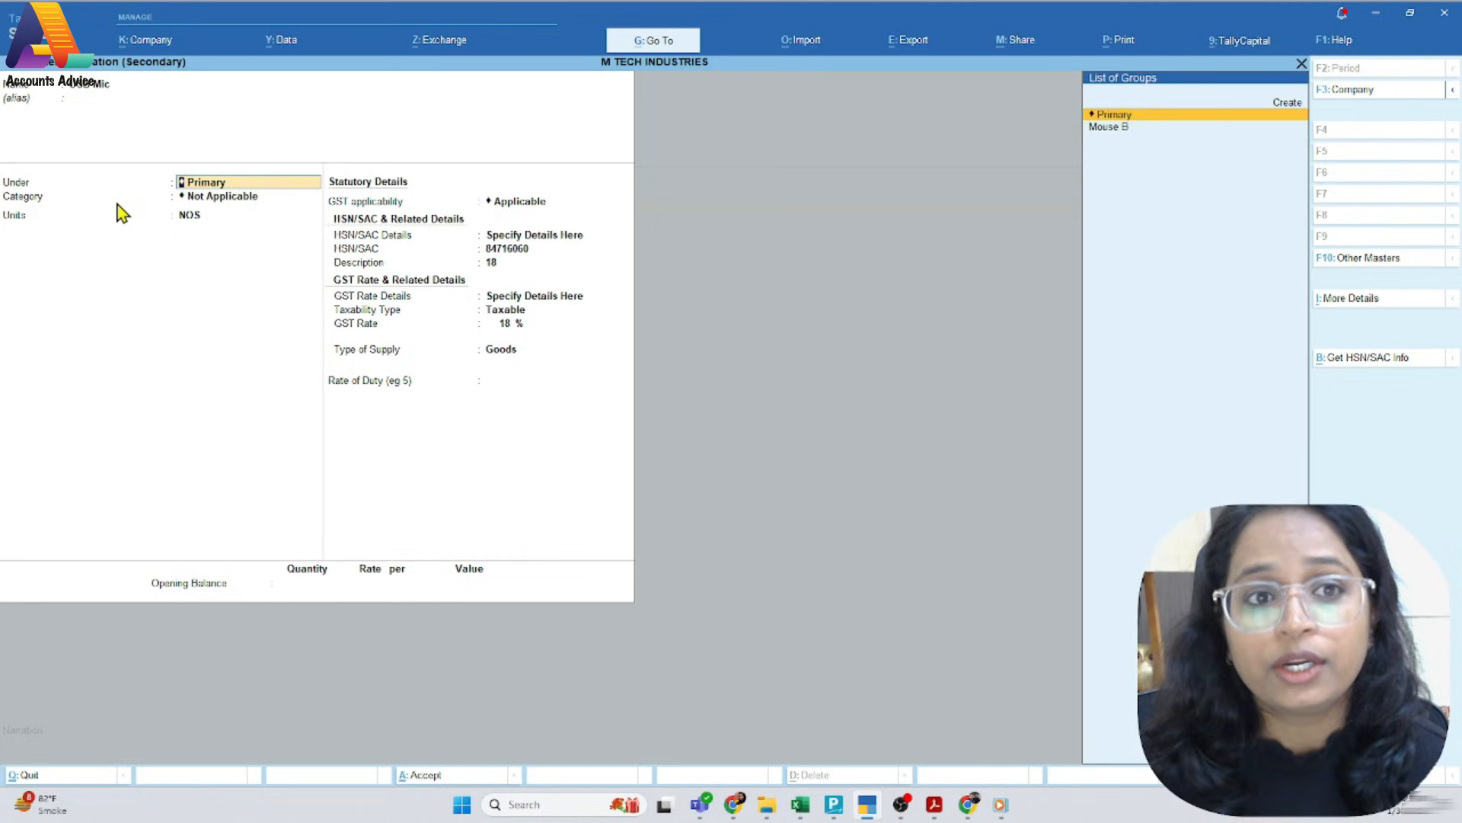
key("Return")
key("Return")
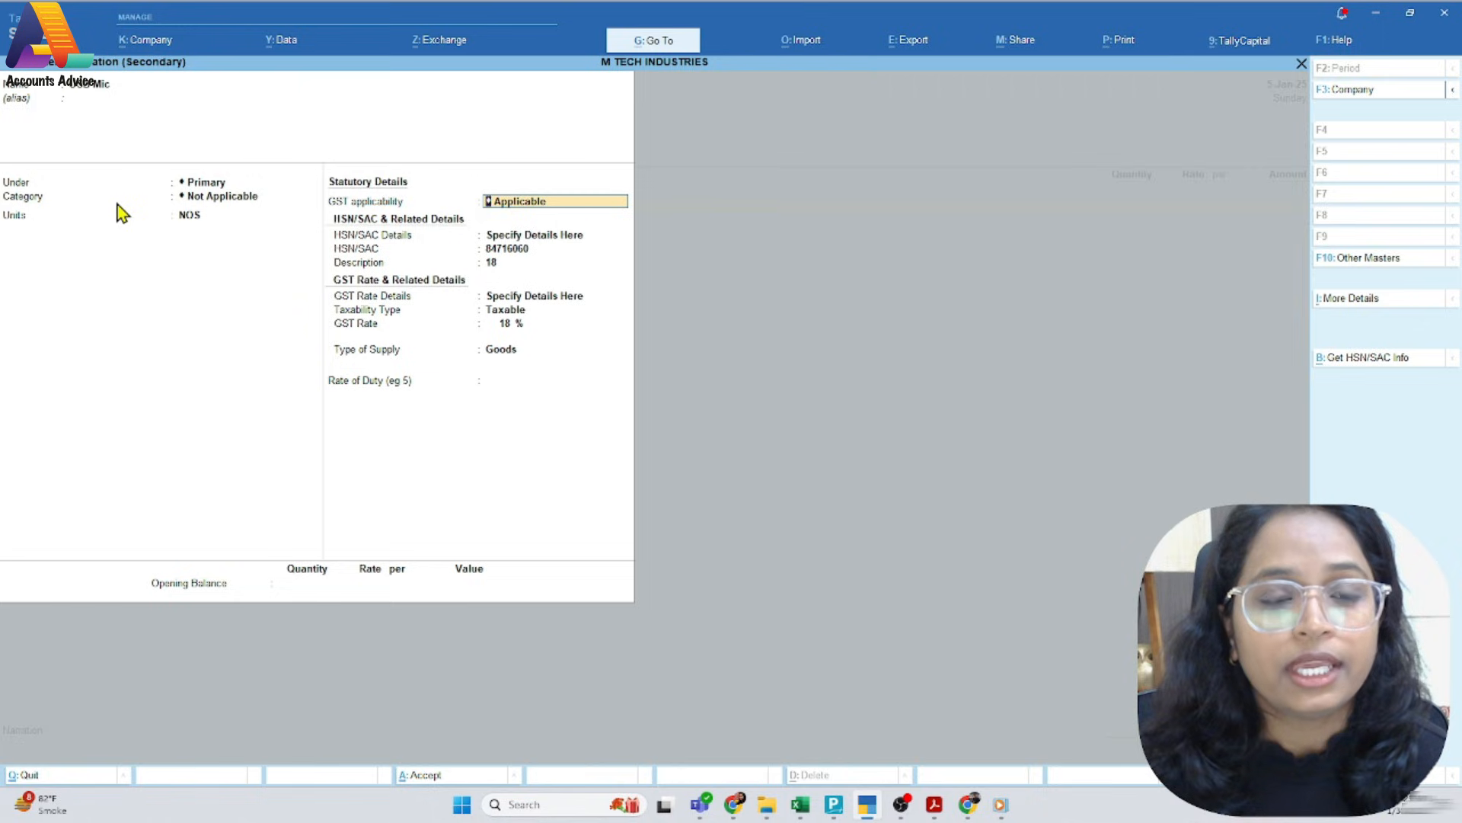
key("Return")
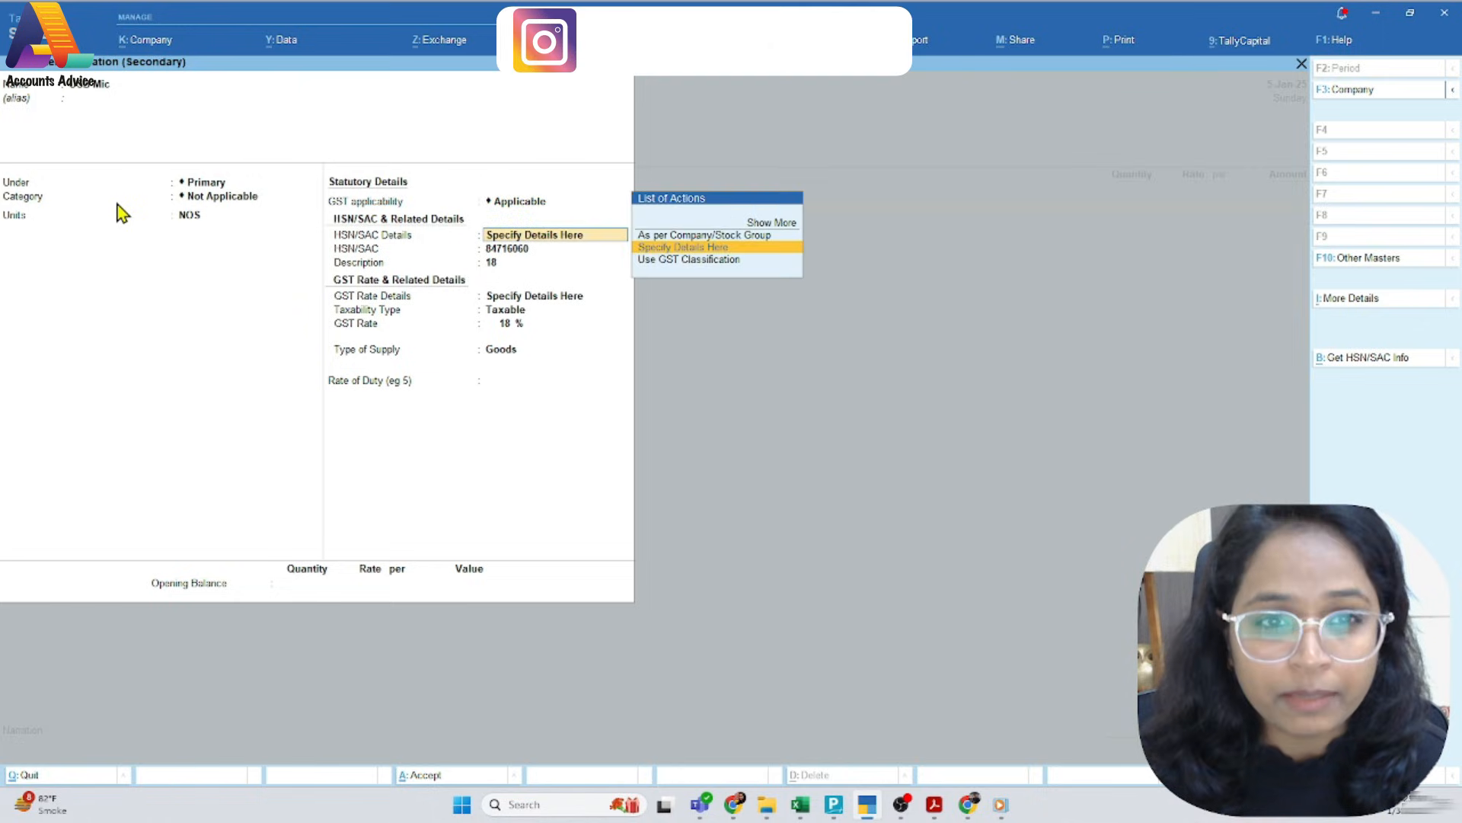
key("Return")
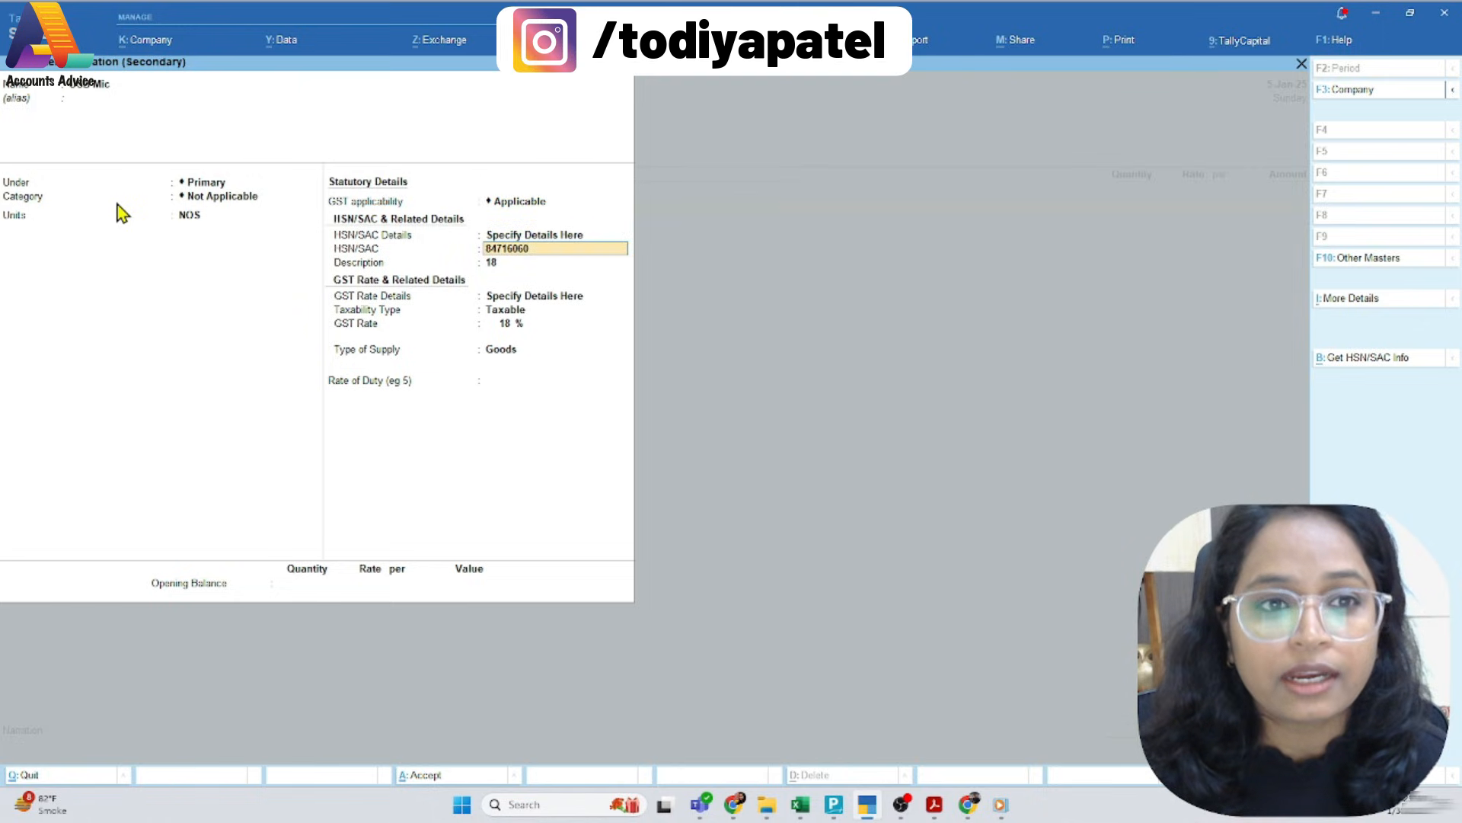
key("alt+Tab")
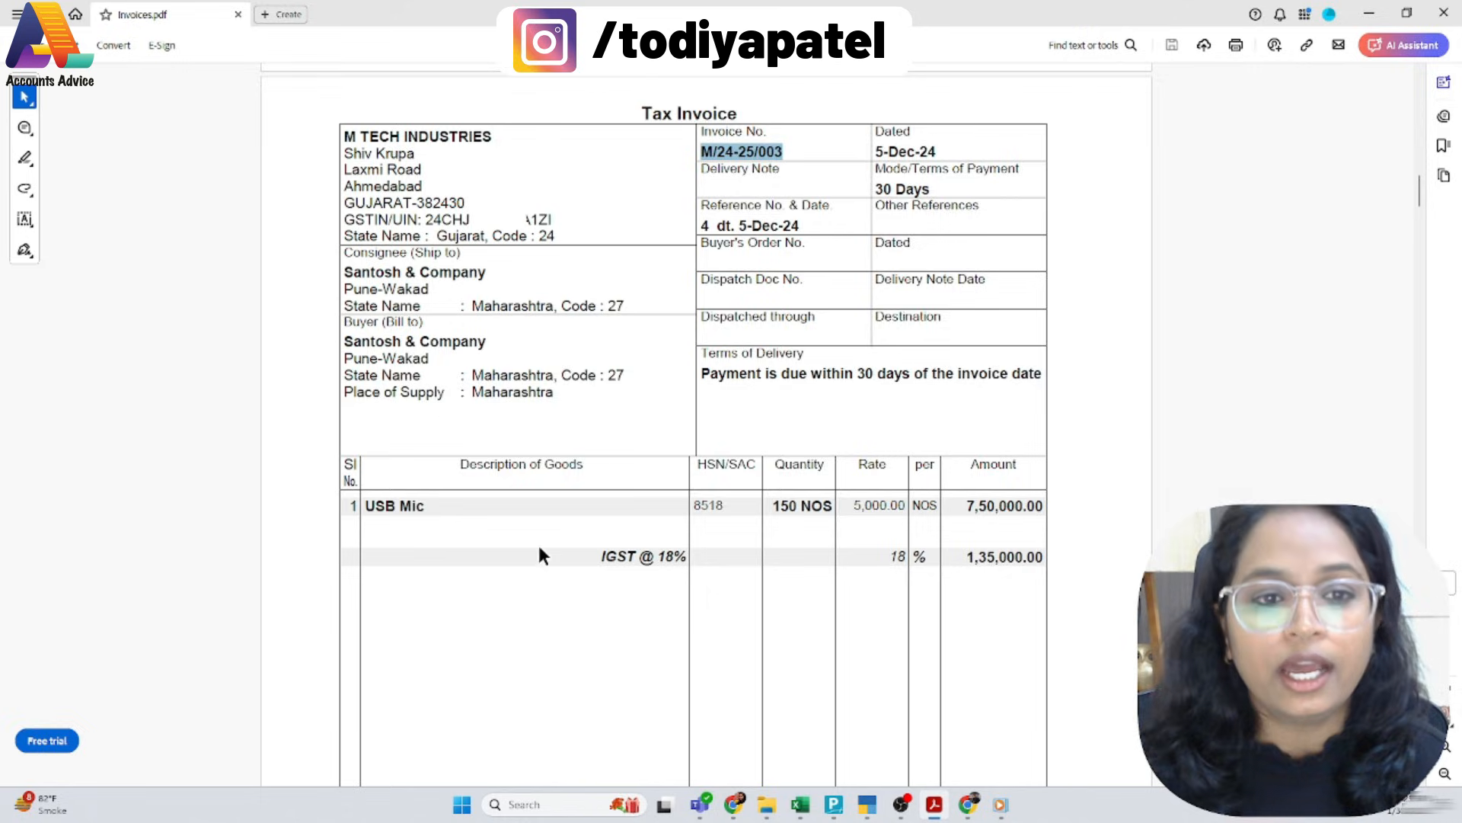
key("alt+Tab")
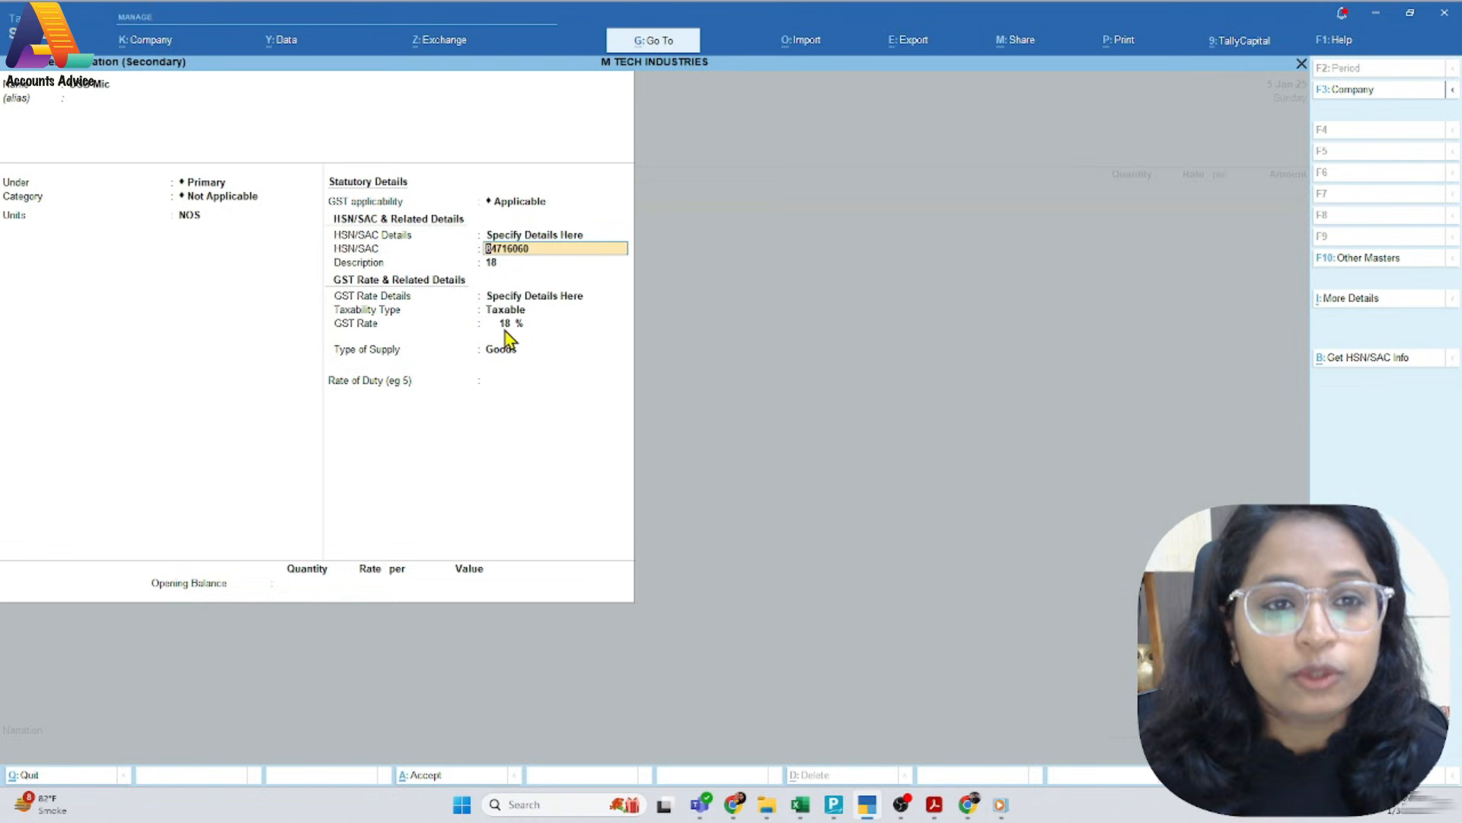
Go through the remaining GST rate and supply fields of the USB Mic master and accept it to reach the item allocation
key("Return")
key("Return")
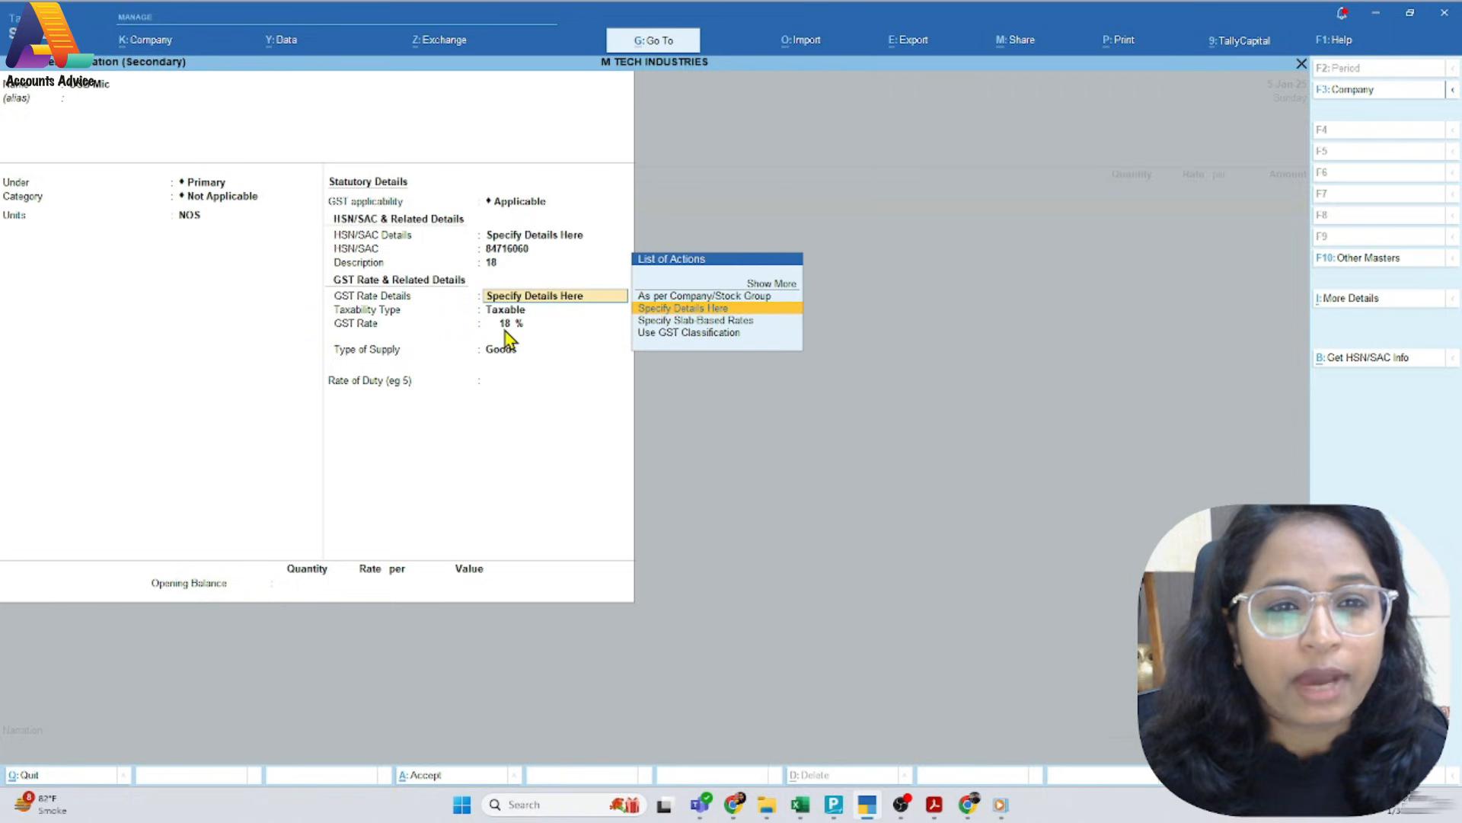
key("Return")
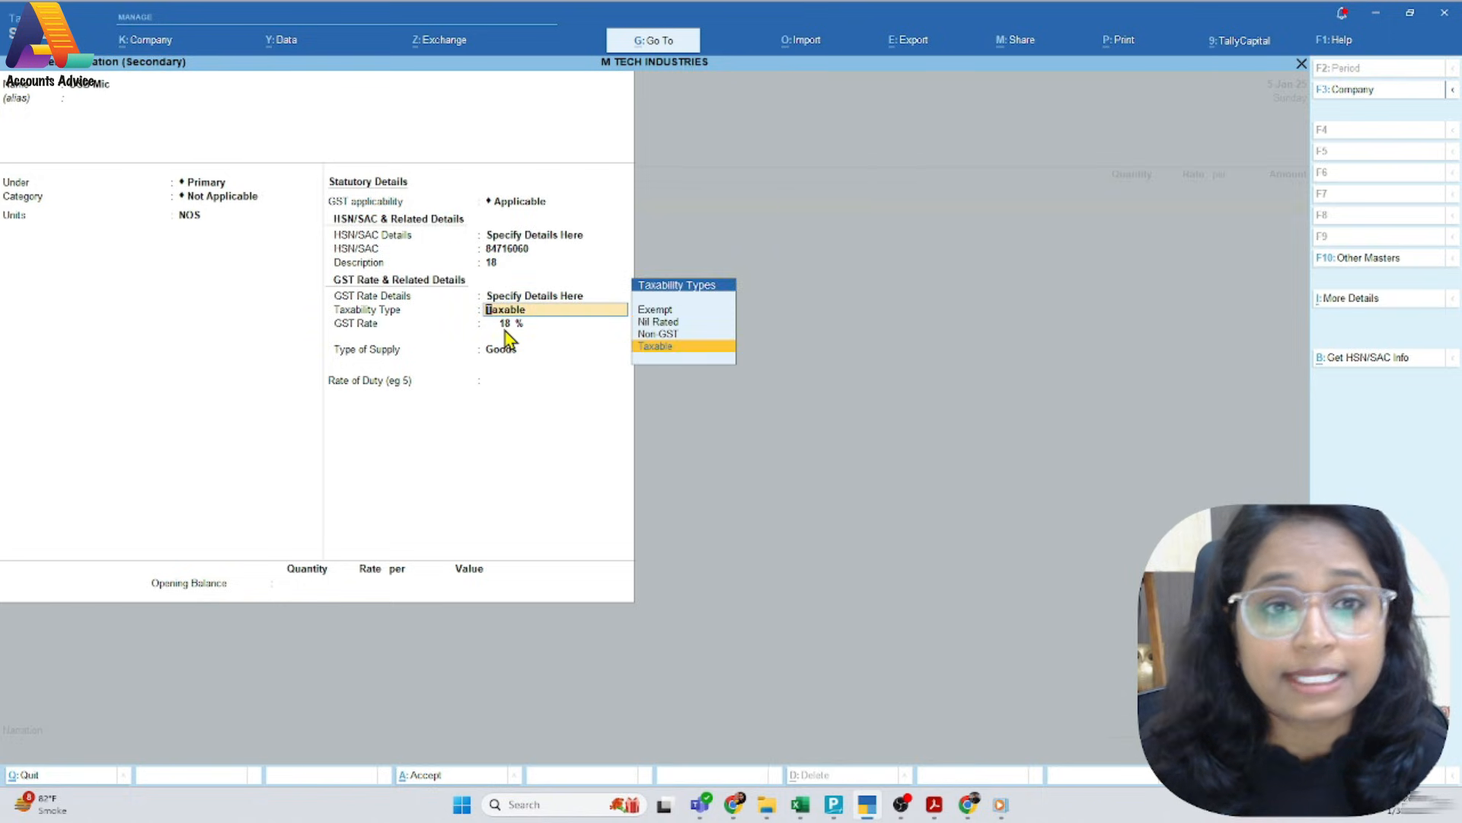
key("Return")
key("Return")
key("Return")
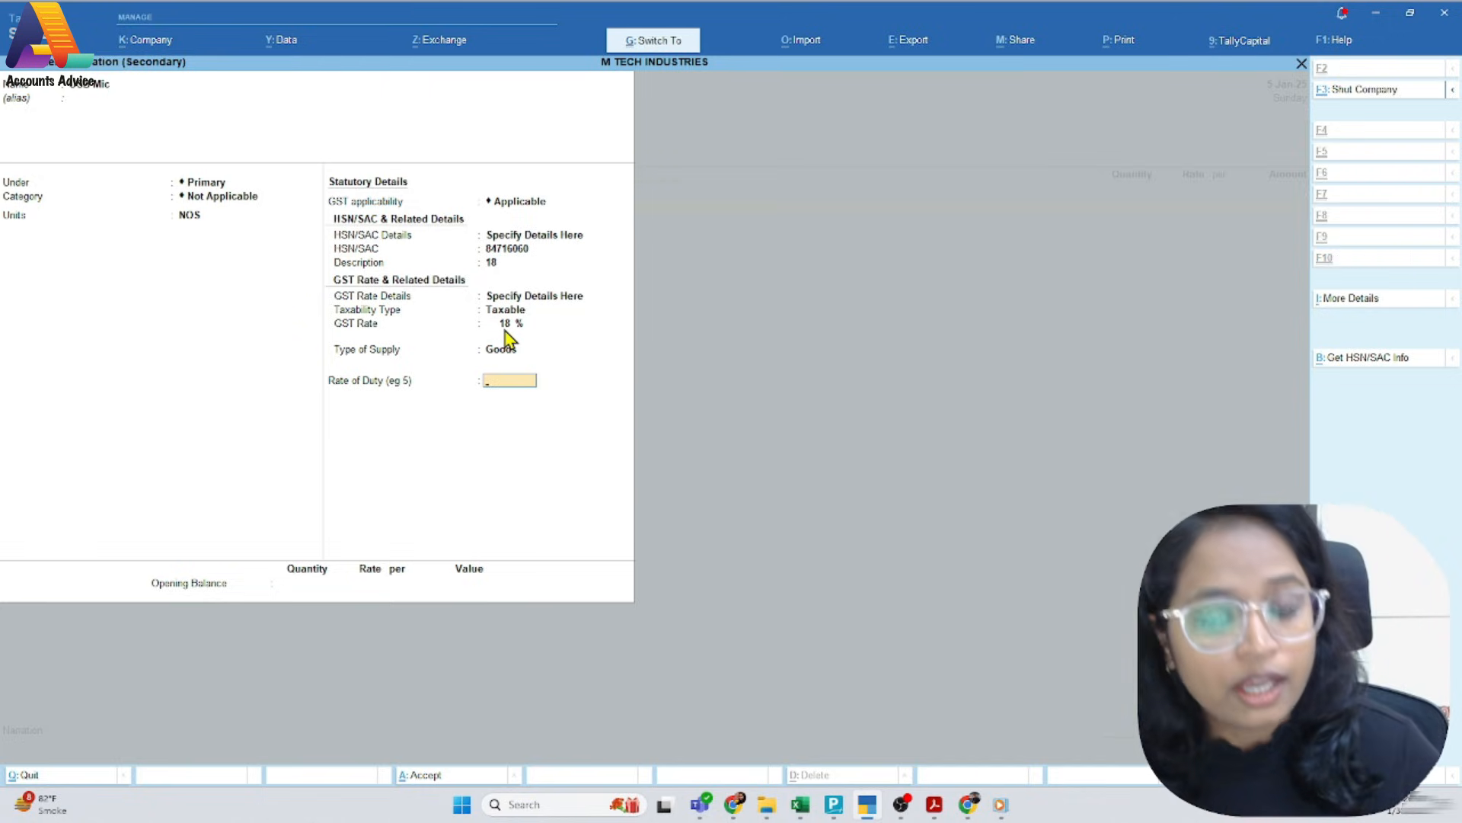
key("Return")
key("Return")
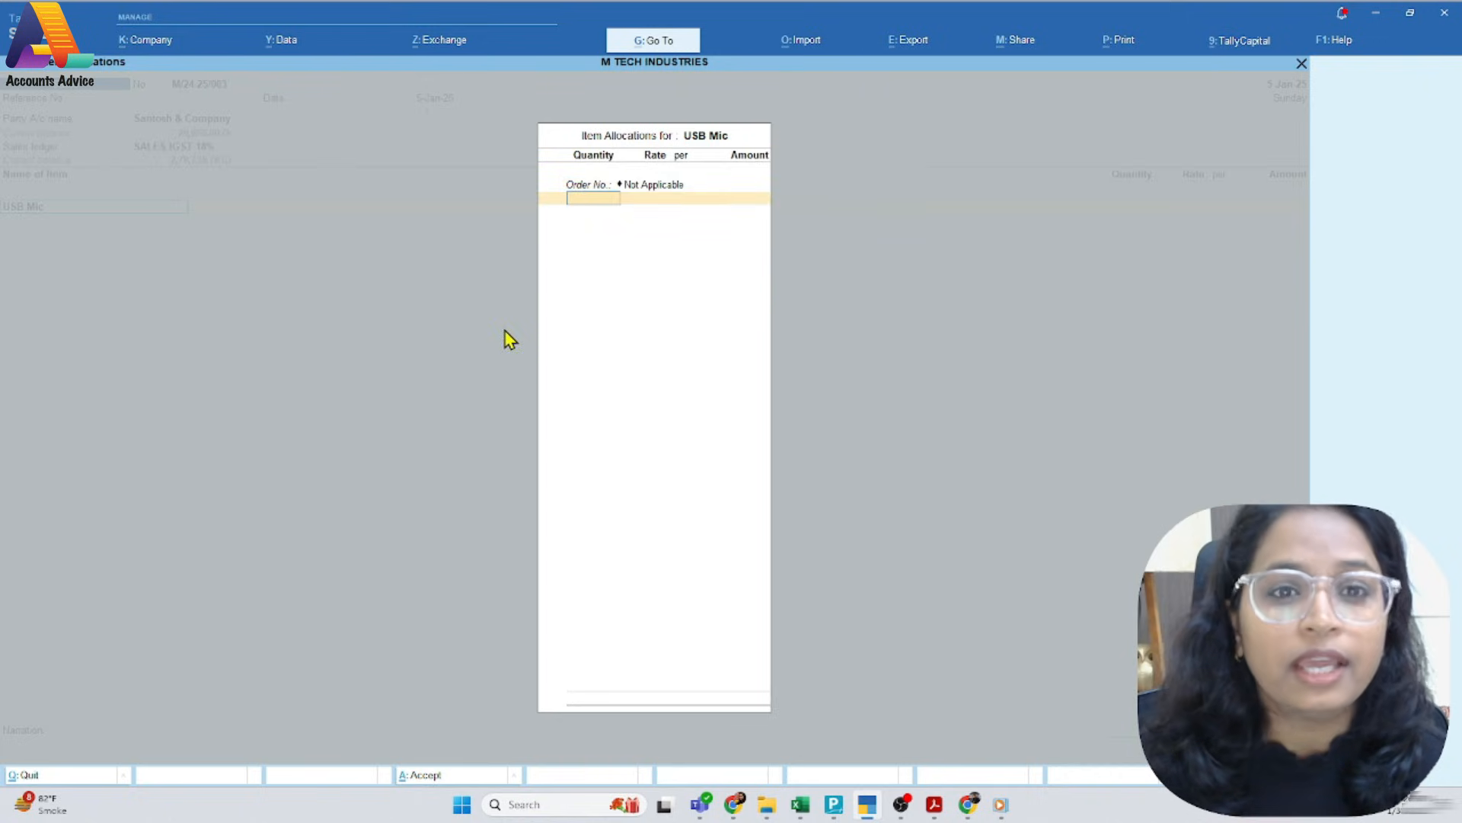
Allocate 150 NOS of USB Mic at a rate of 5000 per NOS, as on the PDF invoice, and accept the allocation
key("alt+Tab")
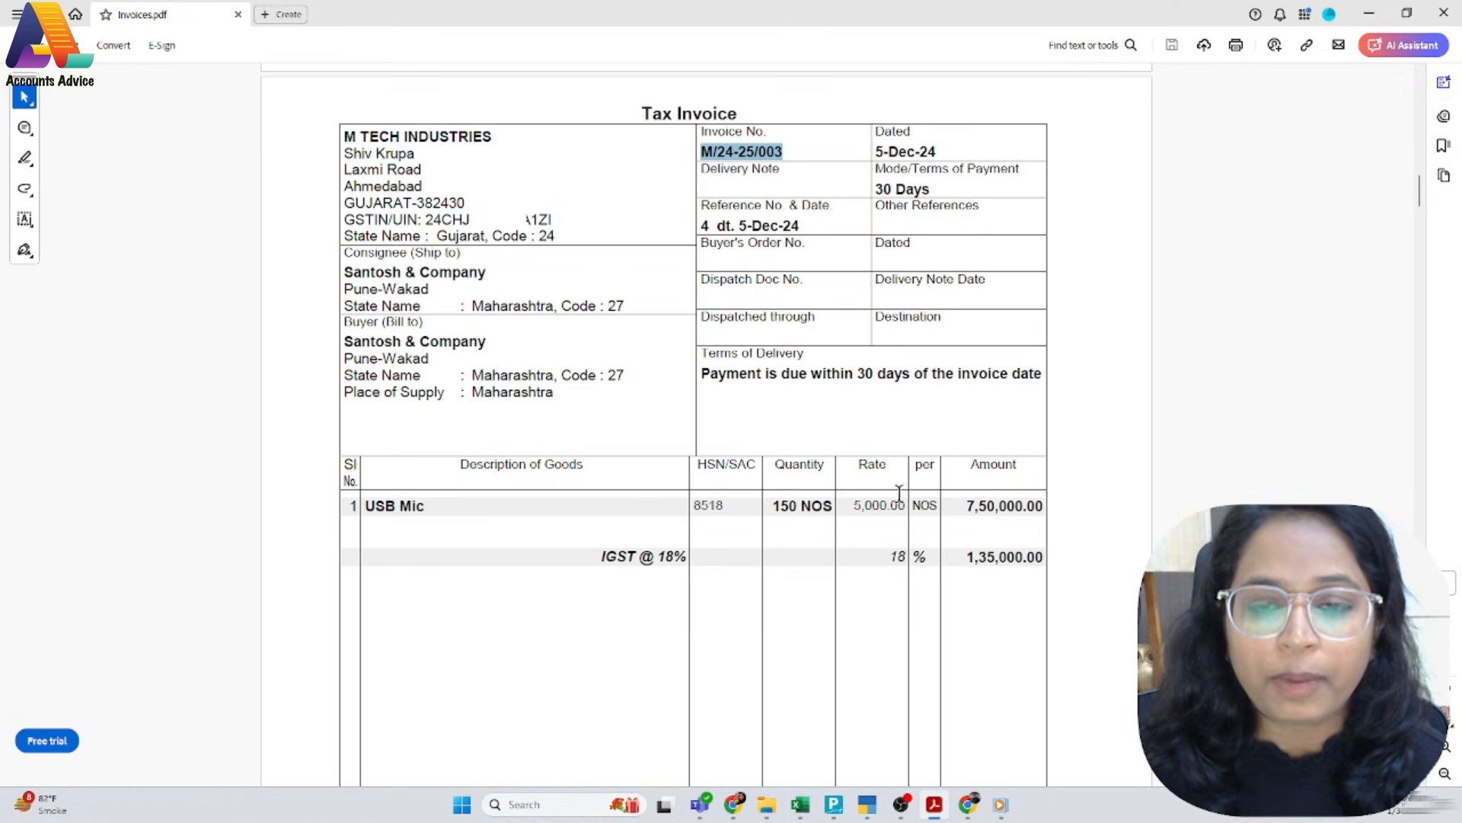
key("alt+Tab")
type("150")
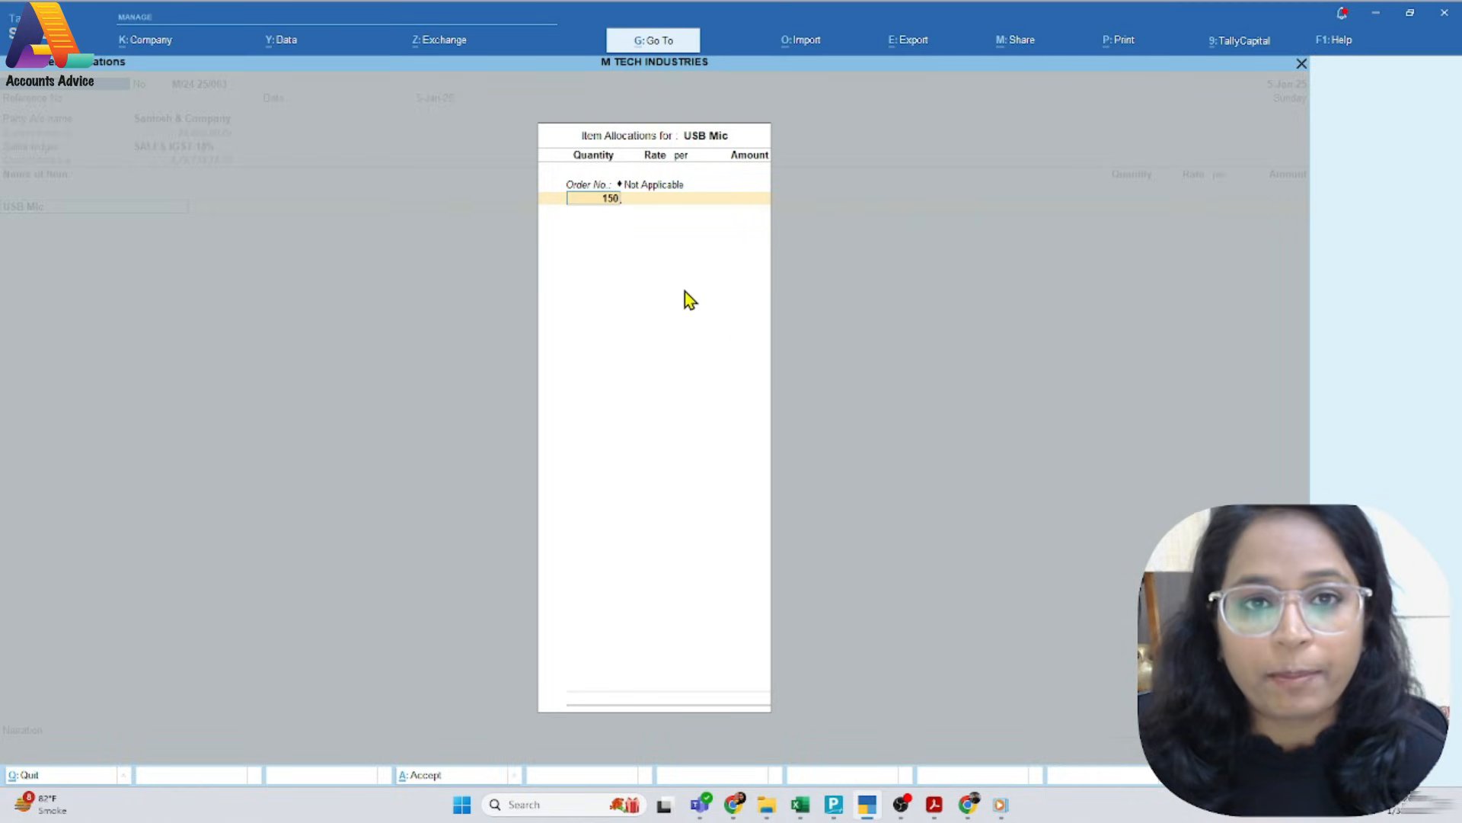
key("Return")
key("Return")
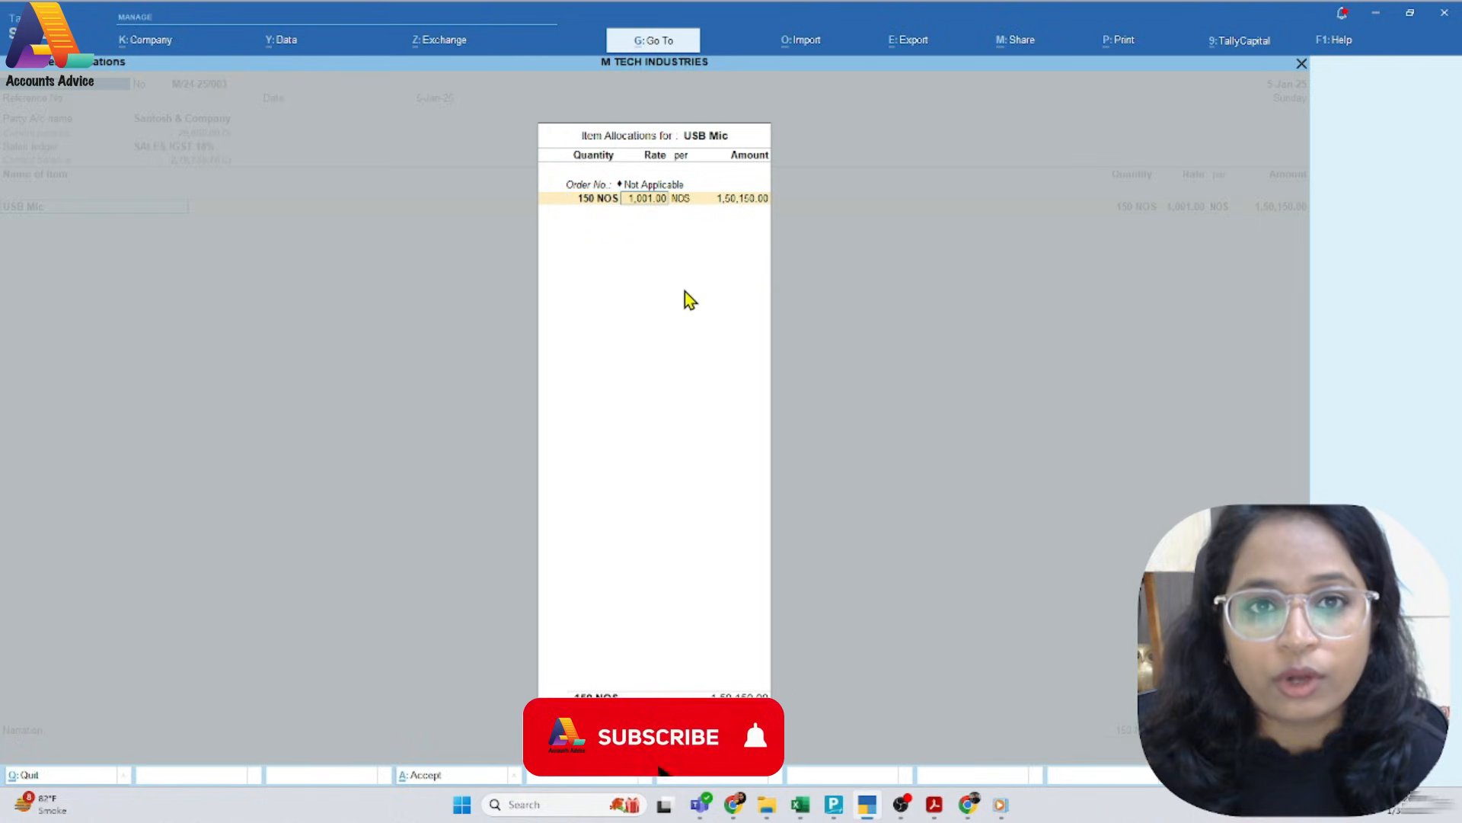
type("0")
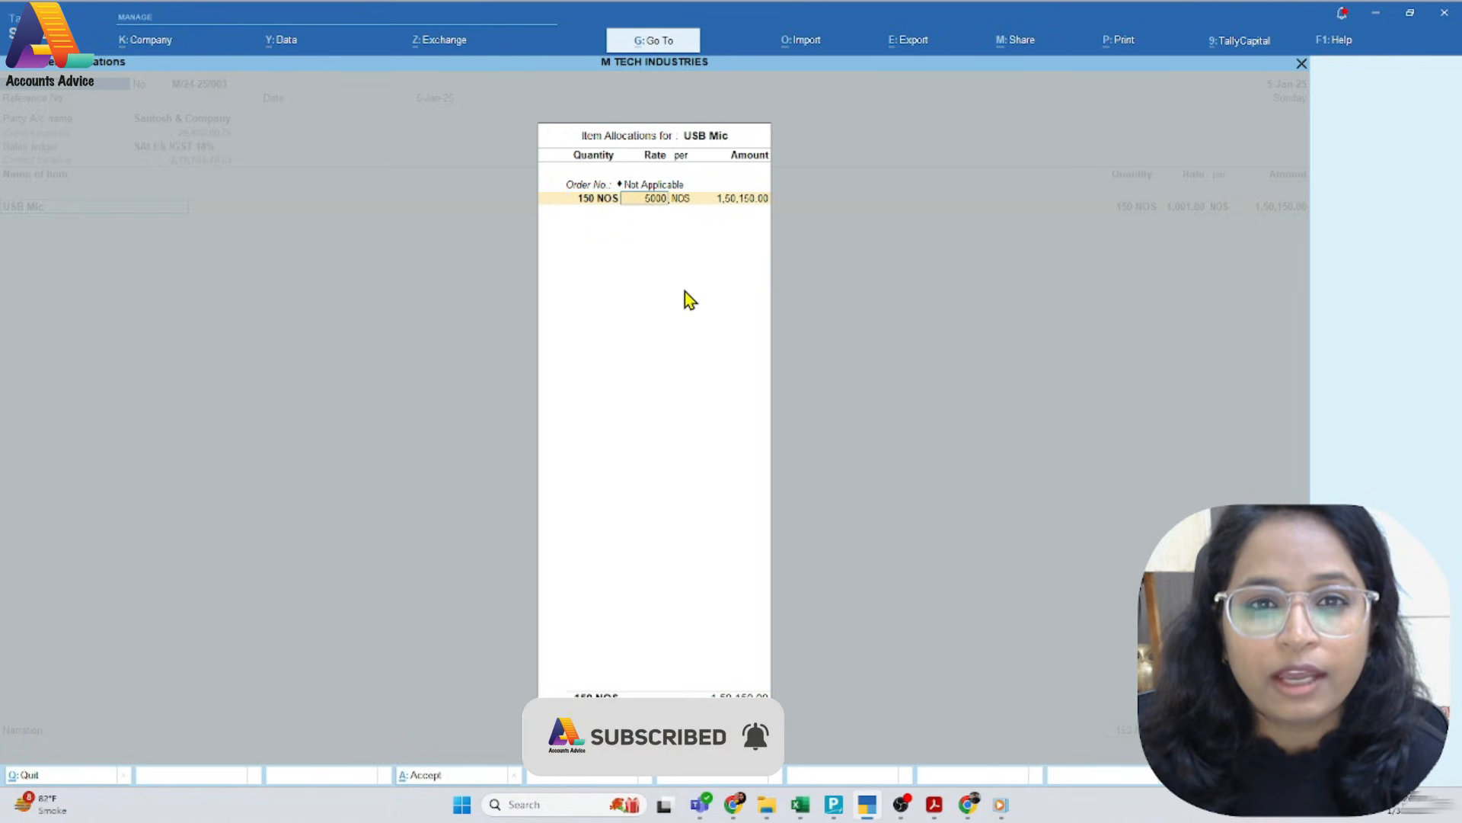
key("Return")
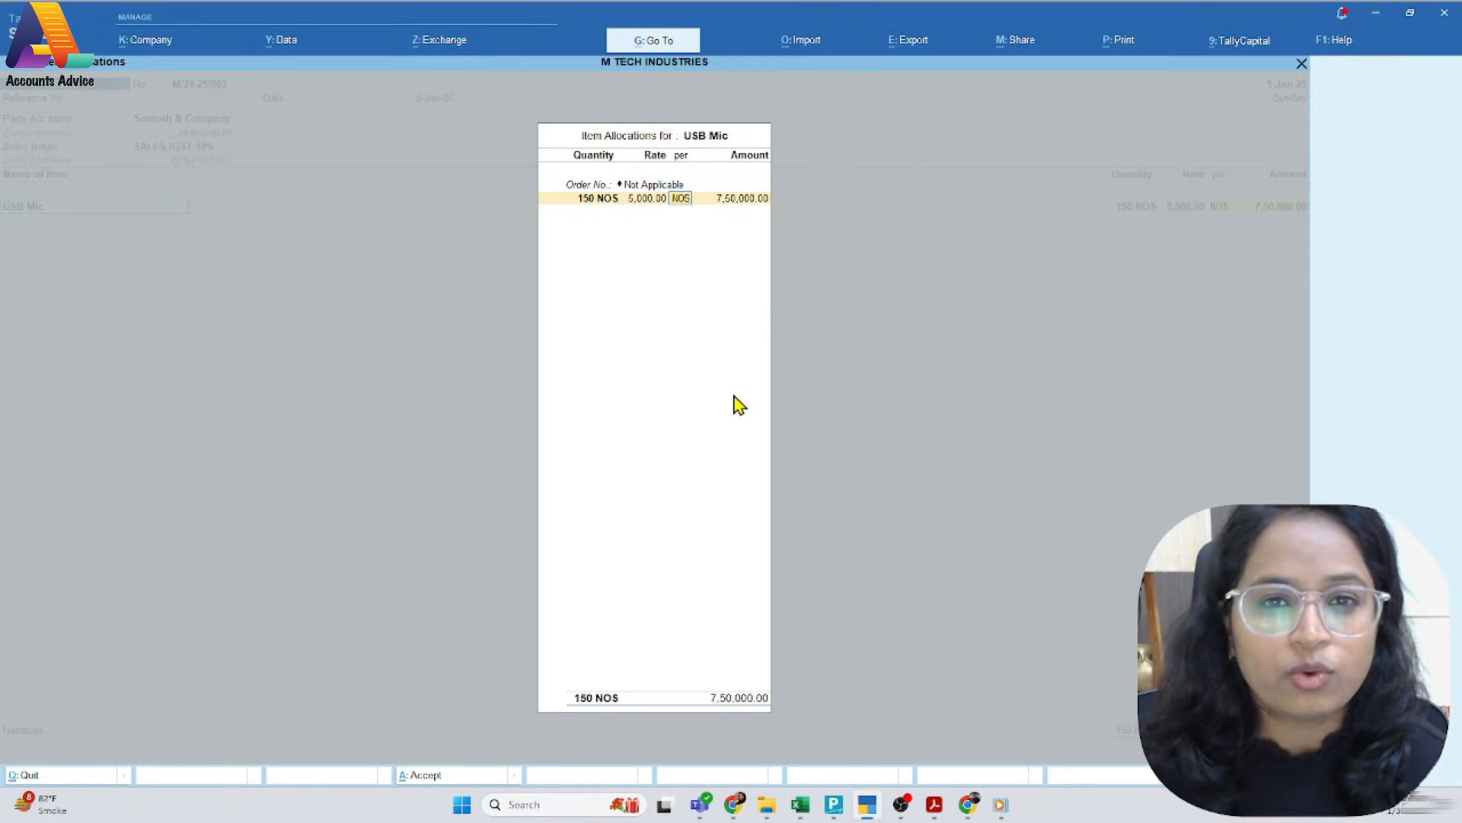
key("Return")
key("Return")
Accept the USB Mic line amount with its GST rate details as per Masters/Company and end the item list
key("Return")
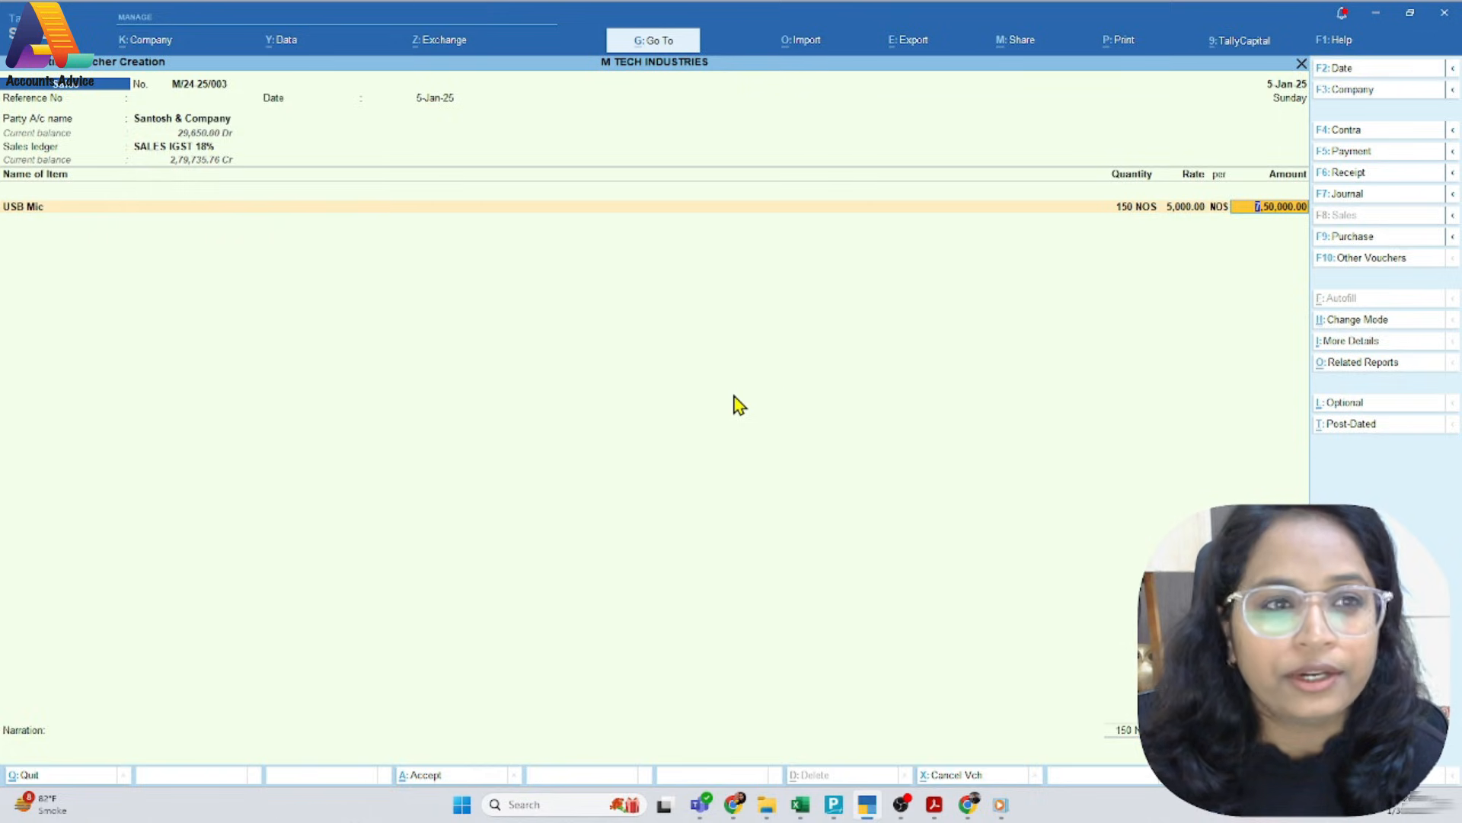
key("Return")
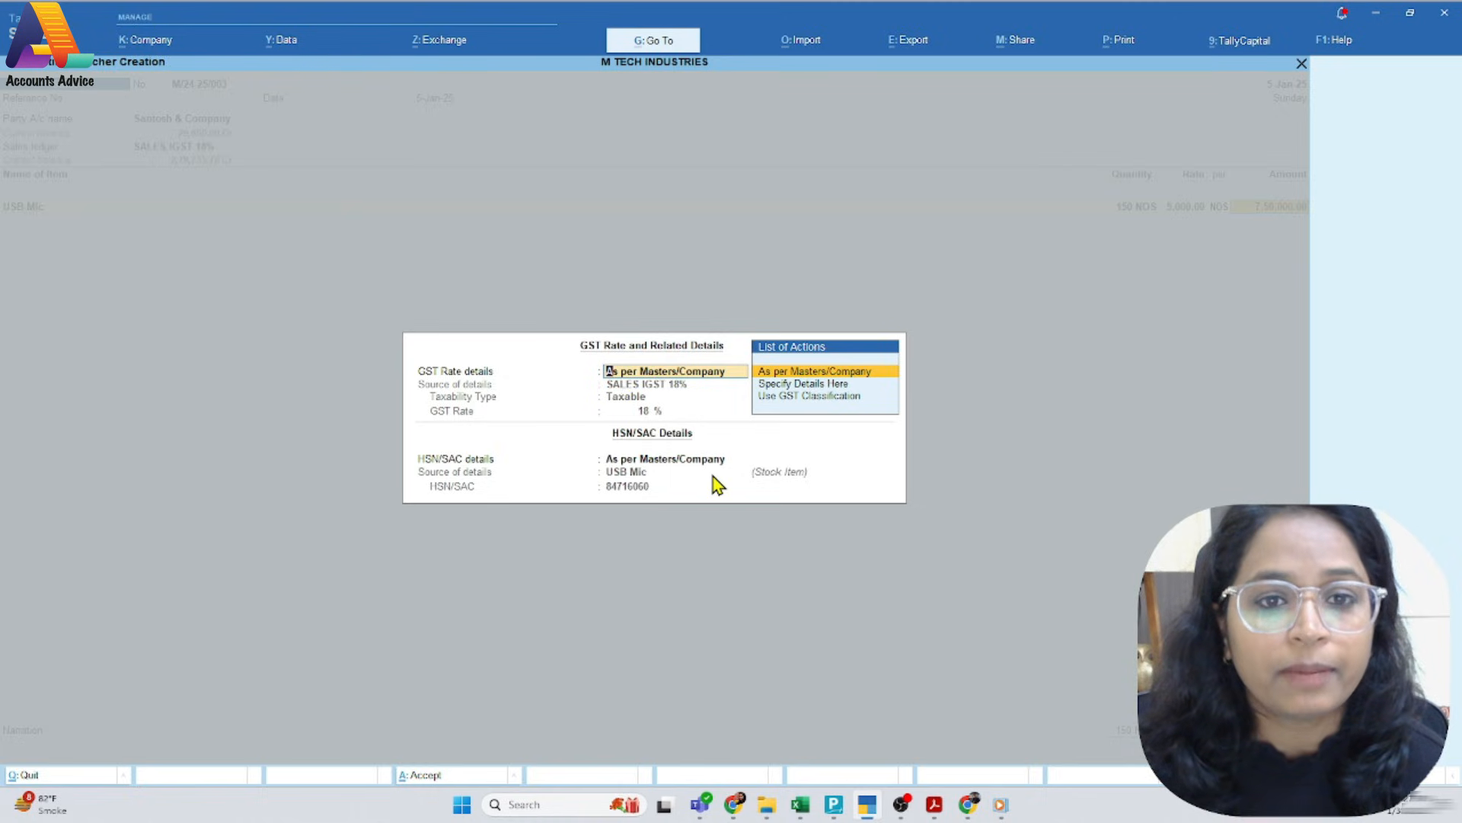
key("Return")
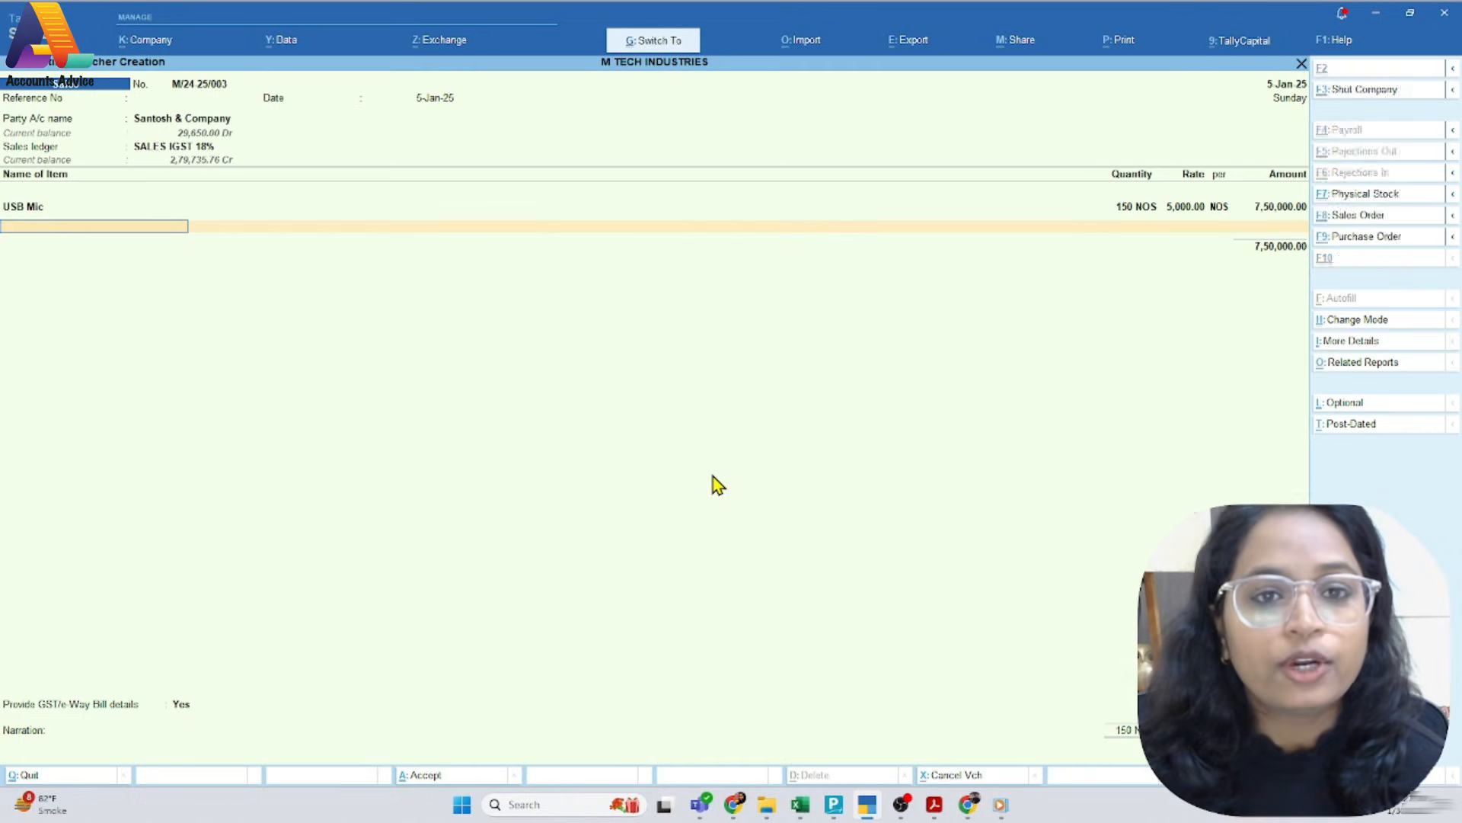
key("Return")
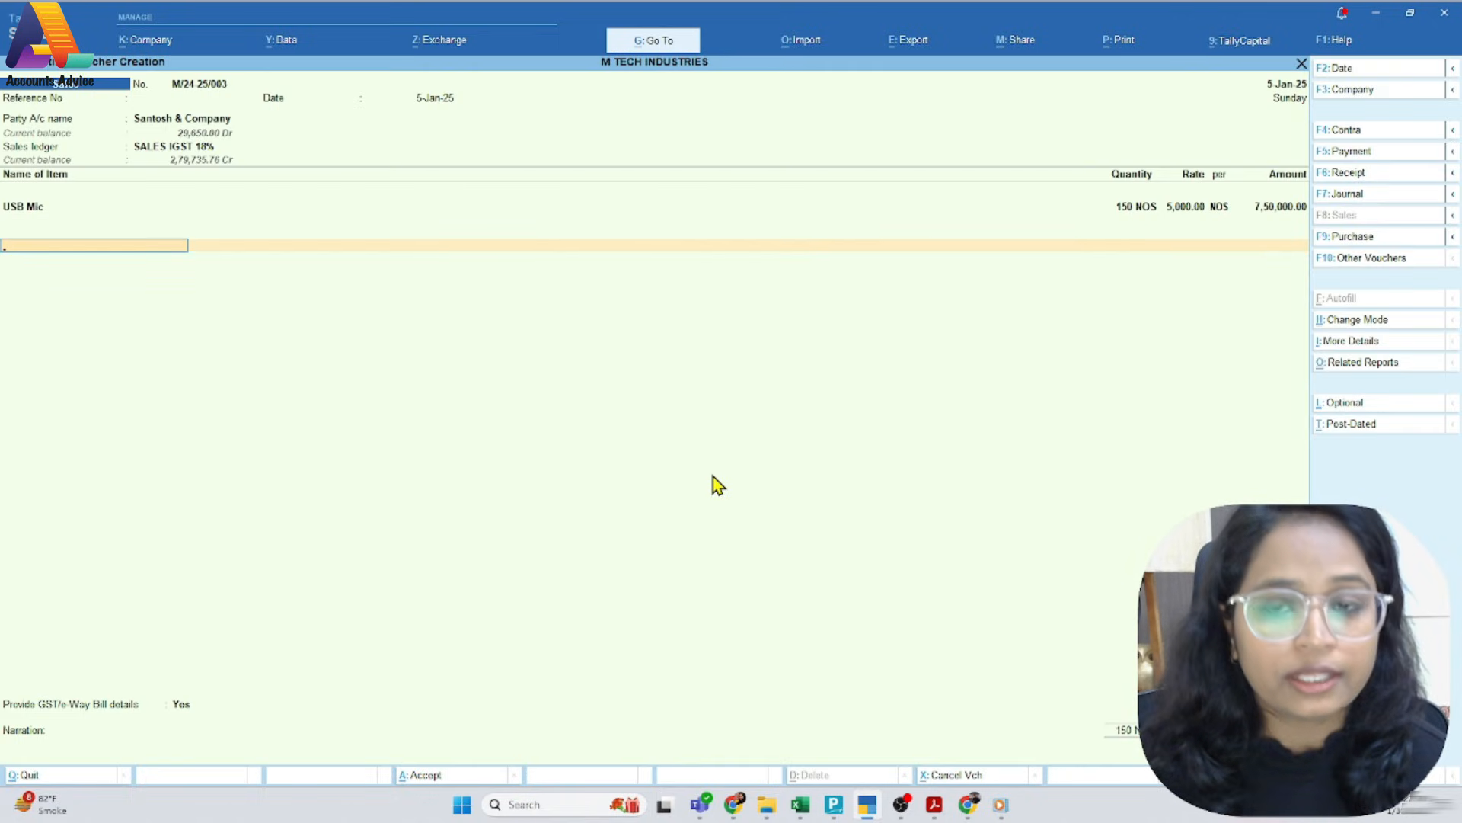
Add the IGST @ 18% tax ledger to the sales voucher below the USB Mic line
type("Ig")
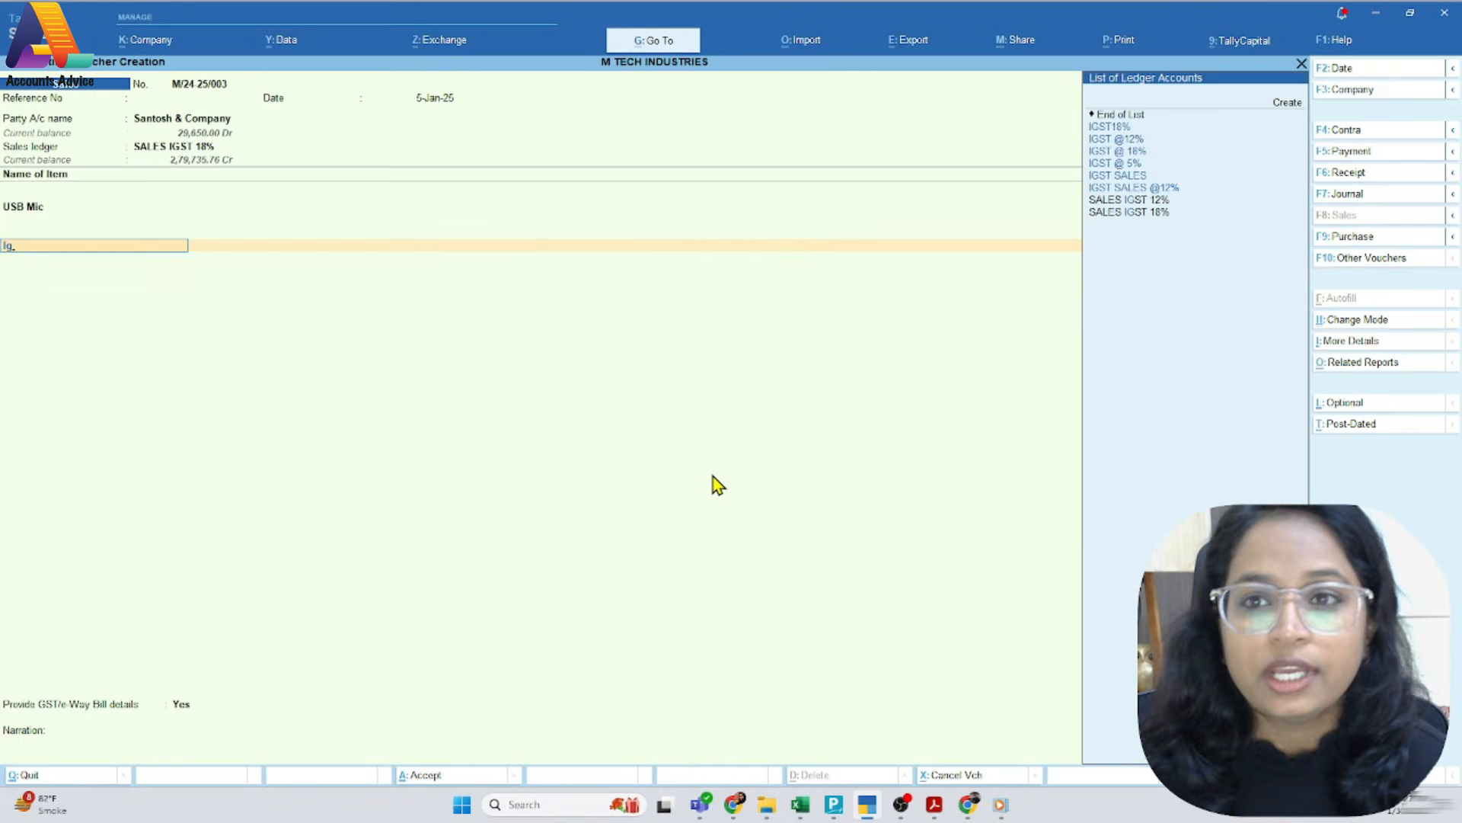
key("Down")
key("Down")
key("Down")
key("Down")
key("Down")
key("Down")
key("Down")
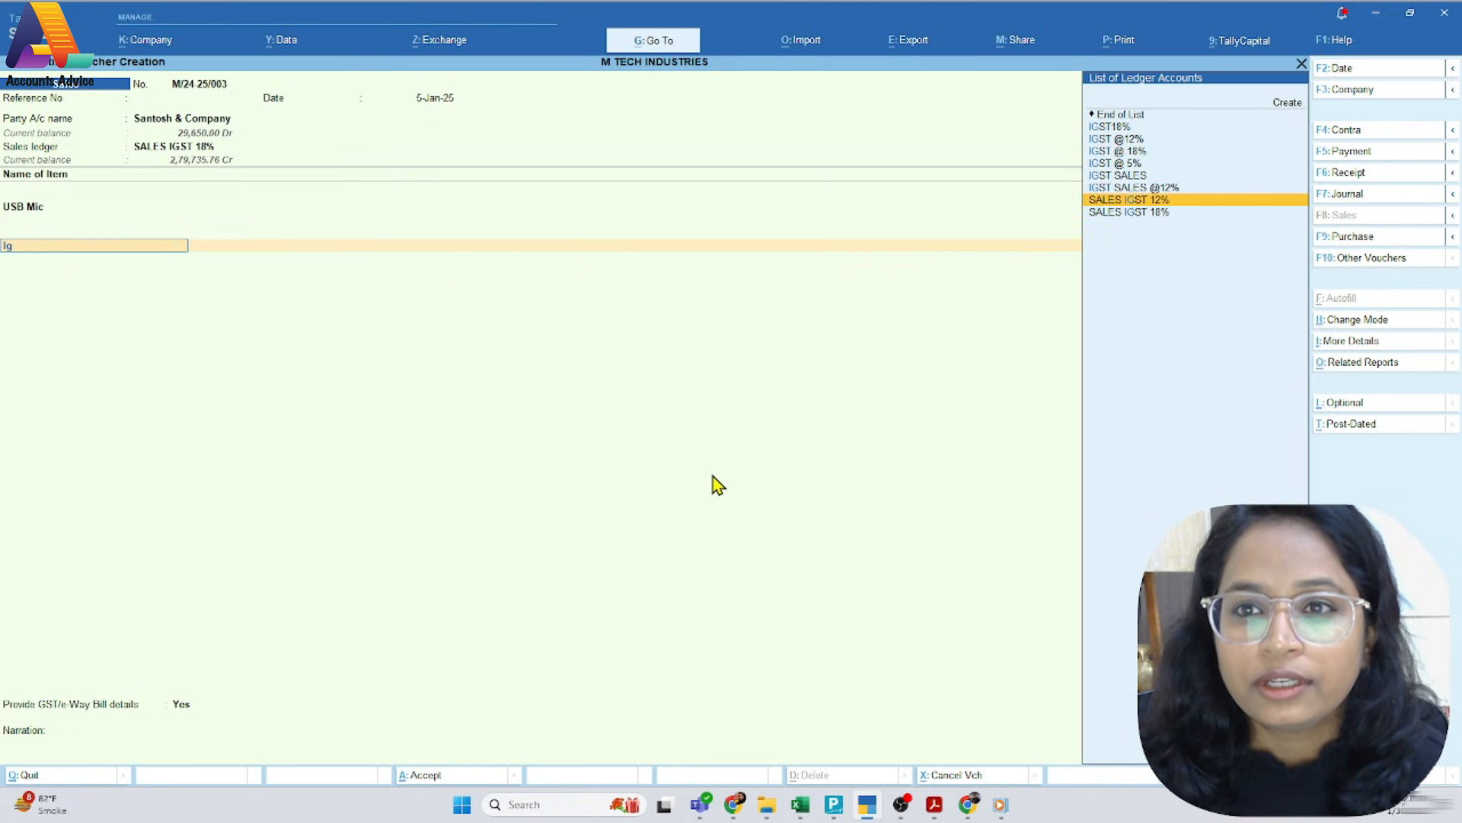
key("Up")
key("Up")
key("Up")
key("Up")
key("Return")
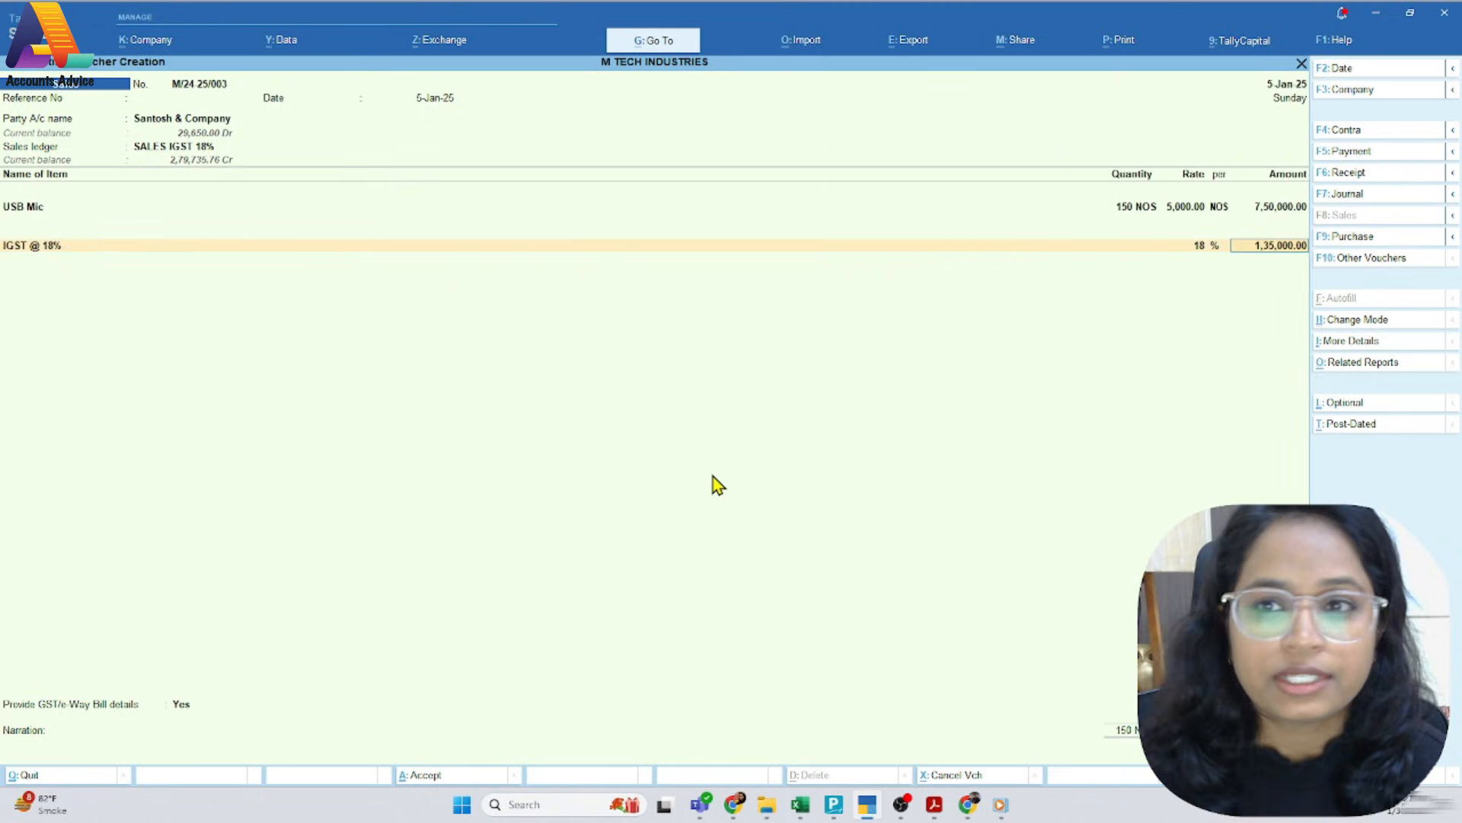
Open the IGST @ 18% ledger master, check its duty type, tax type and percentage, and accept it back to the voucher
key("BackSpace")
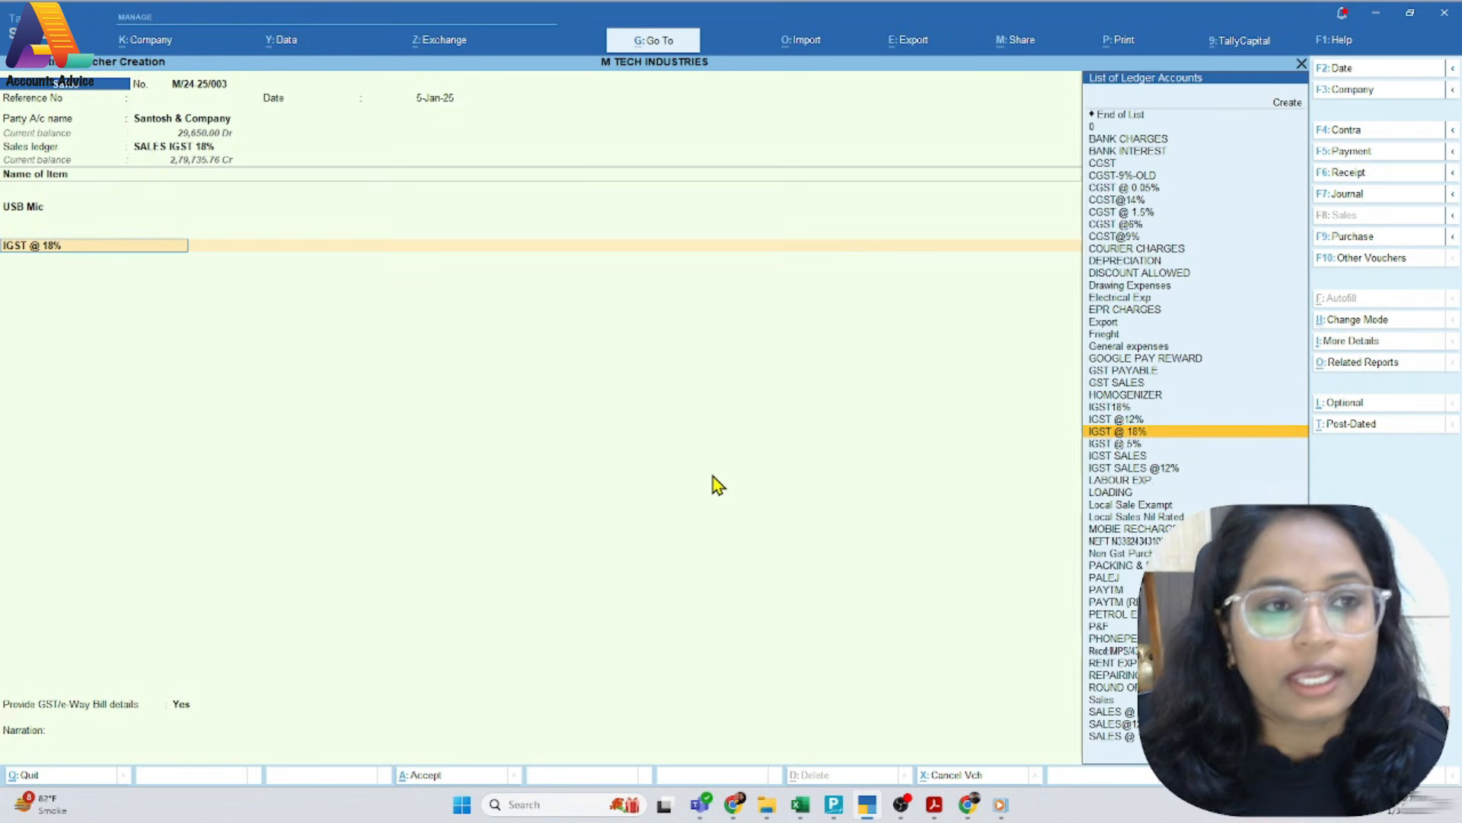
key("ctrl+Return")
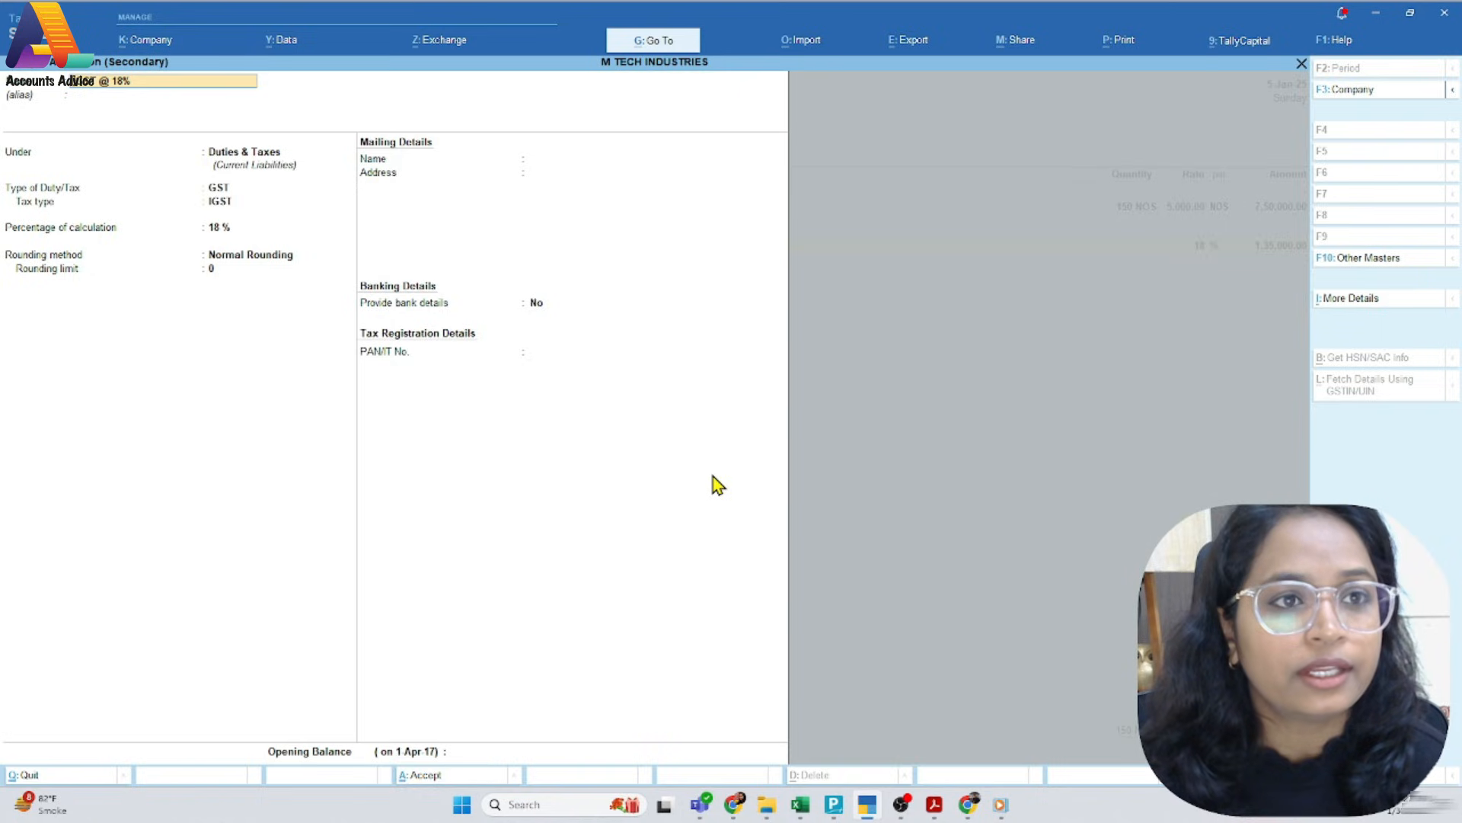
key("Return")
key("Return")
key("Return")
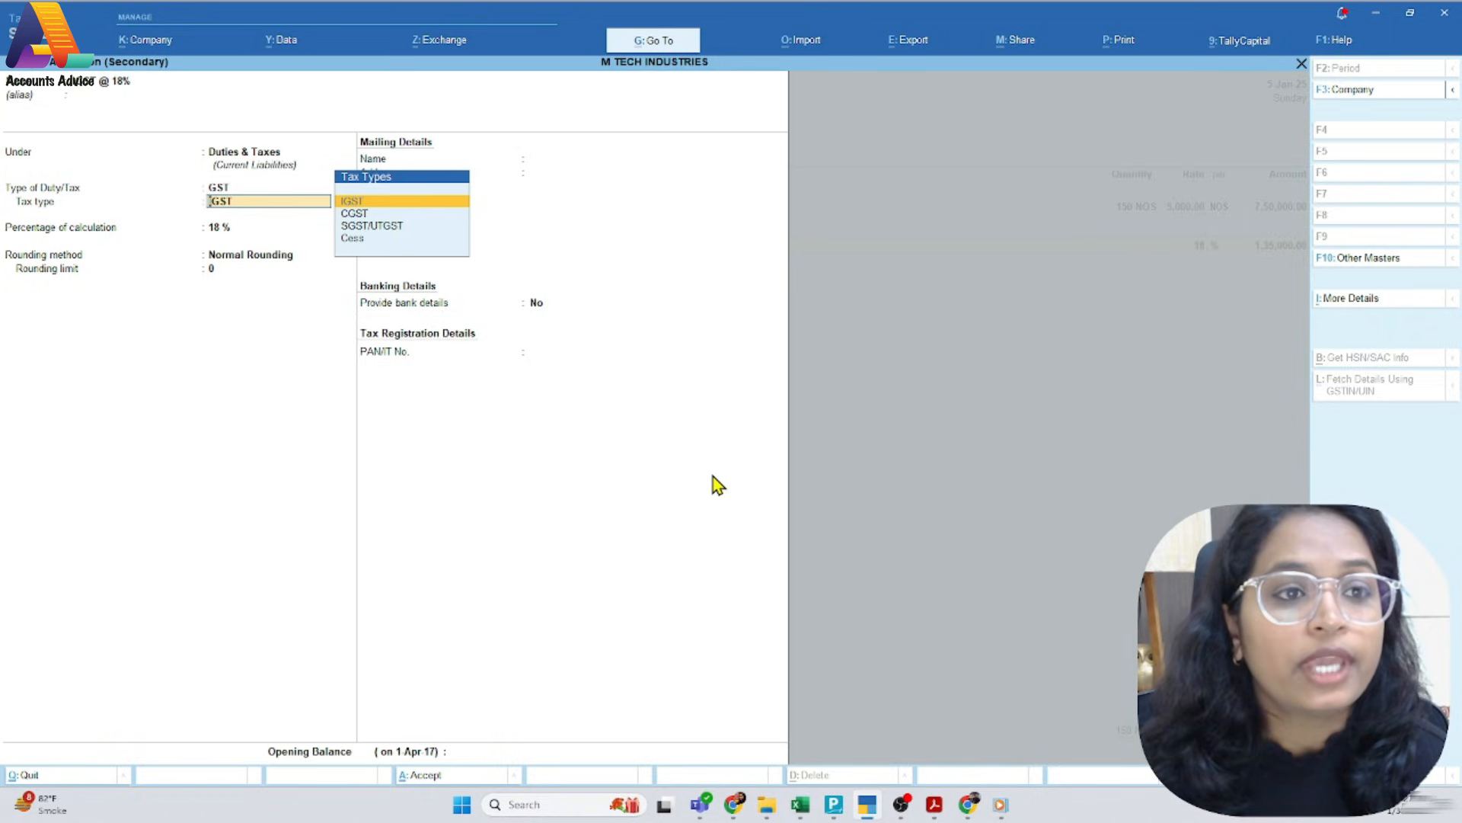
key("Return")
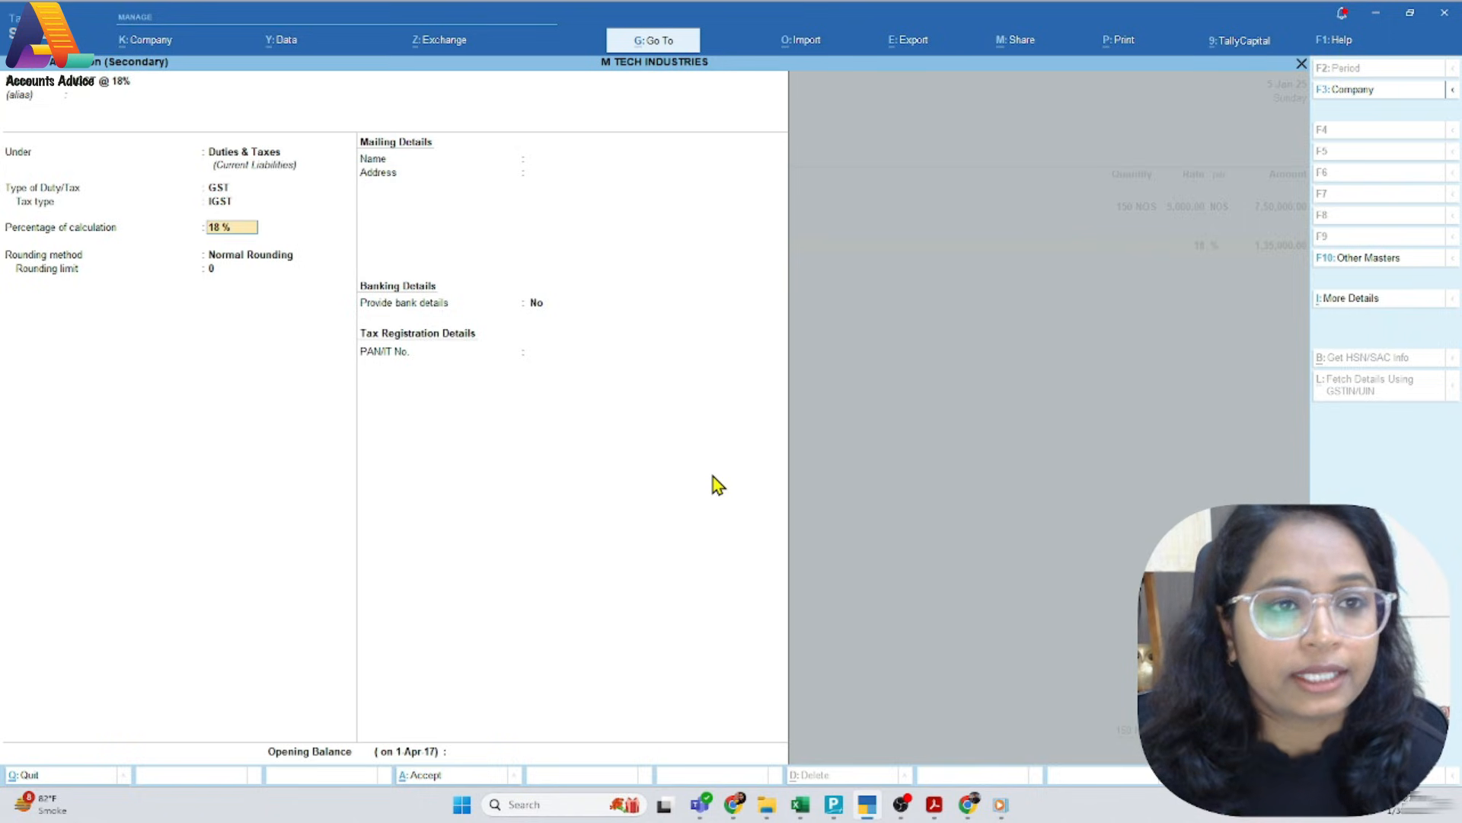
key("ctrl+a")
key("Return")
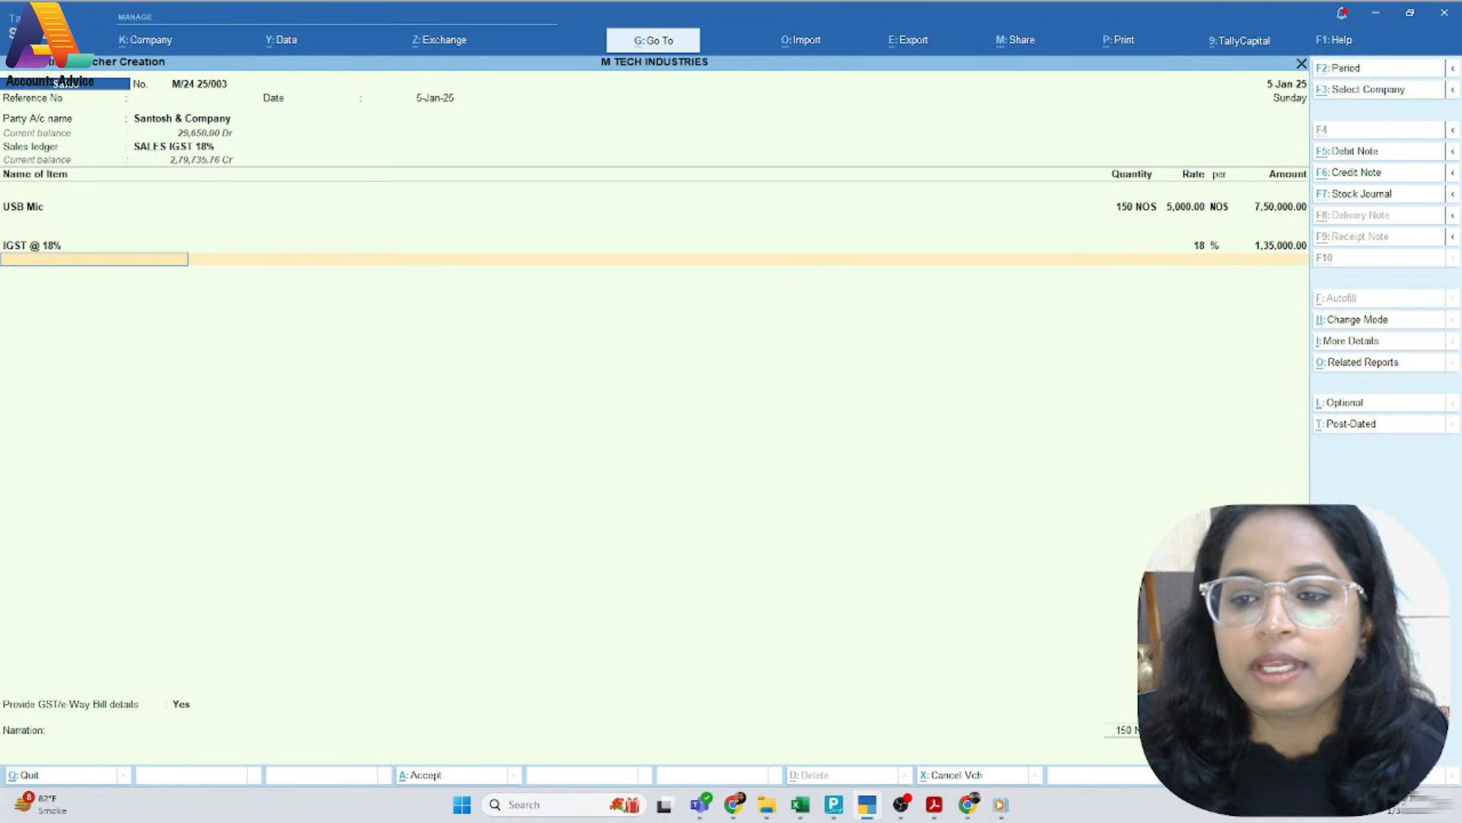
Compare the voucher's item, IGST amount and total with PDF invoice M/24-25/003
key("alt+Tab")
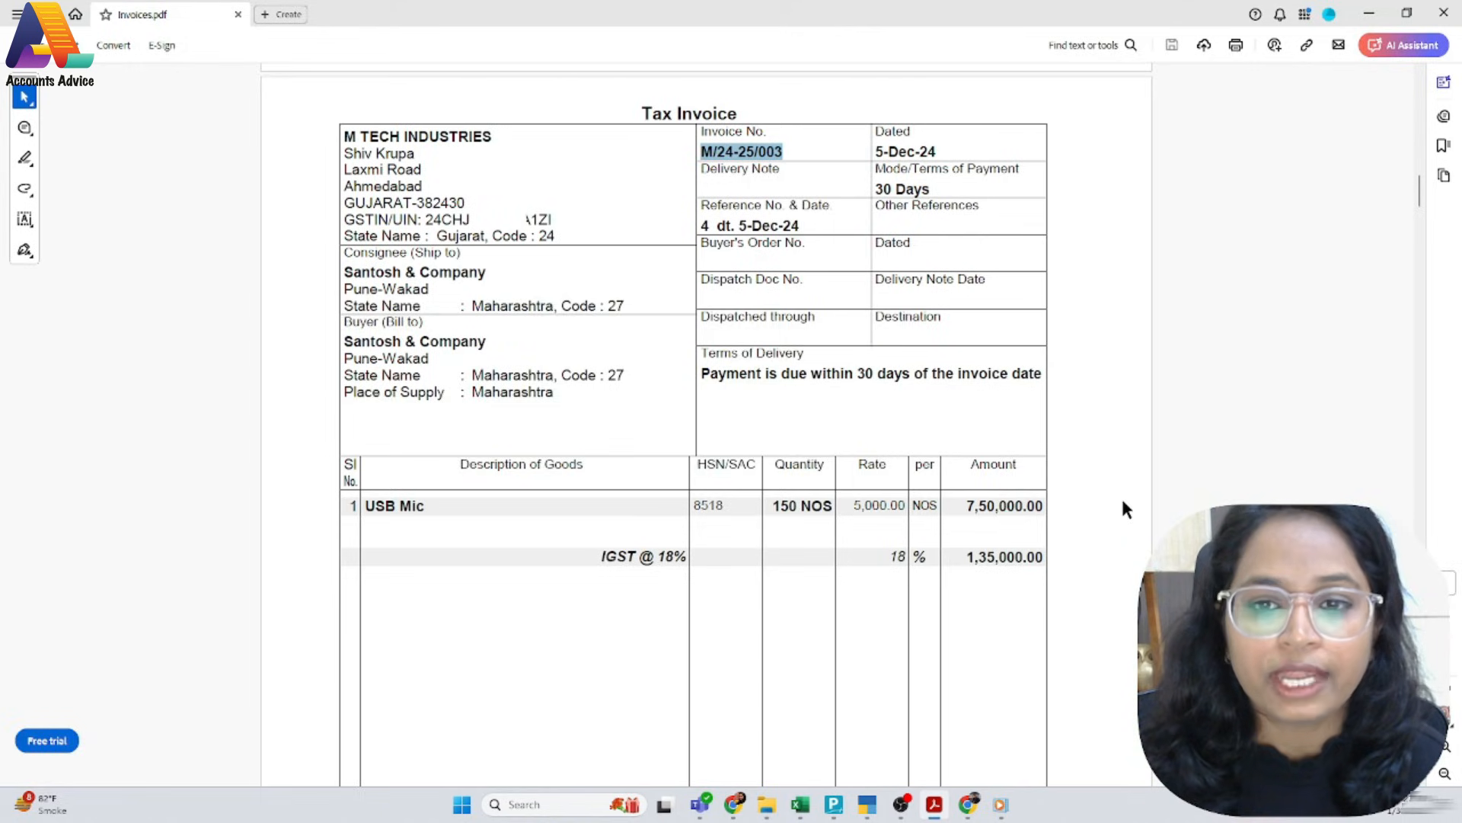
scroll(933, 596, "down", 3)
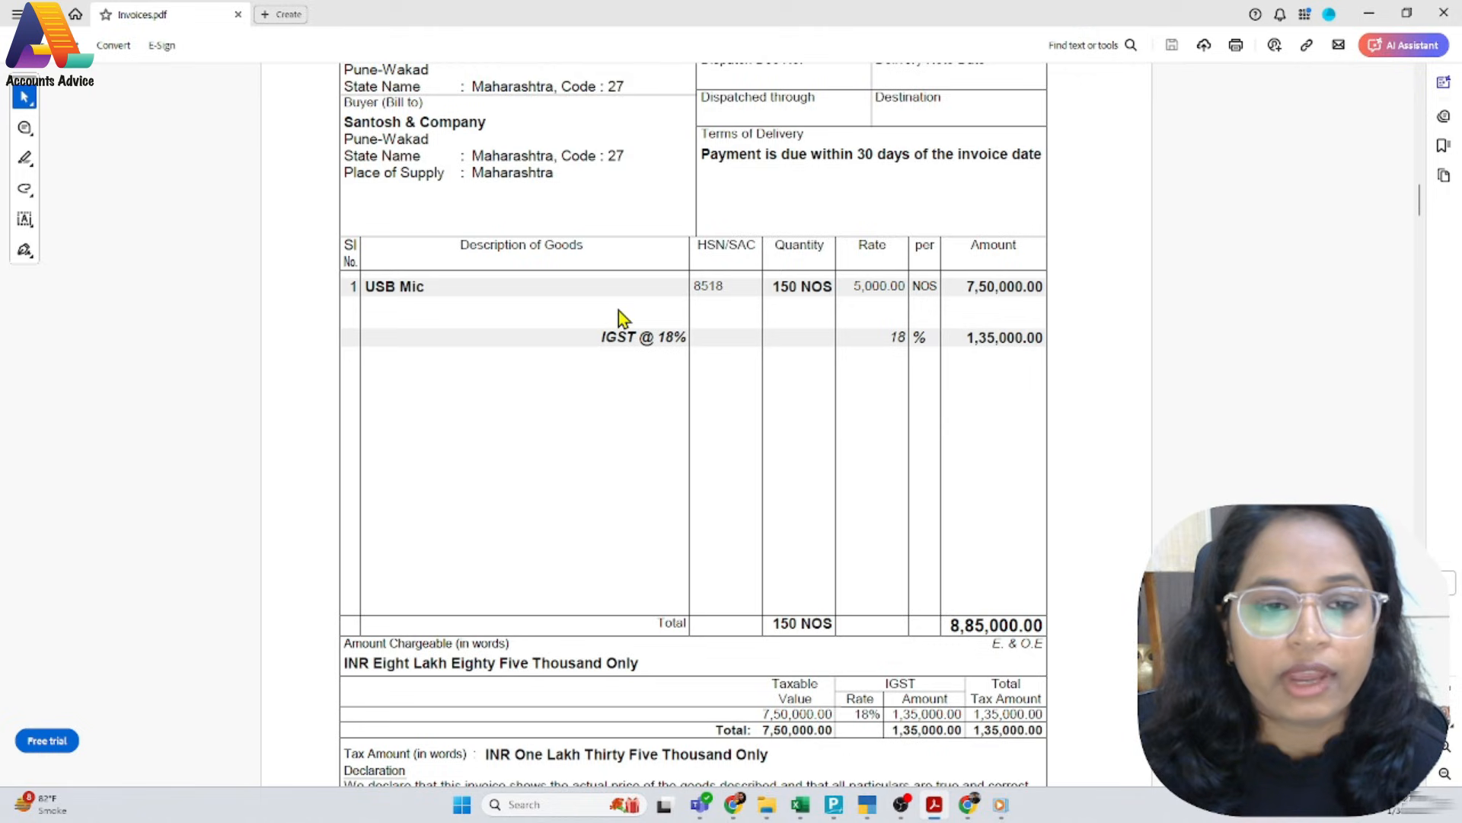
key("alt+Tab")
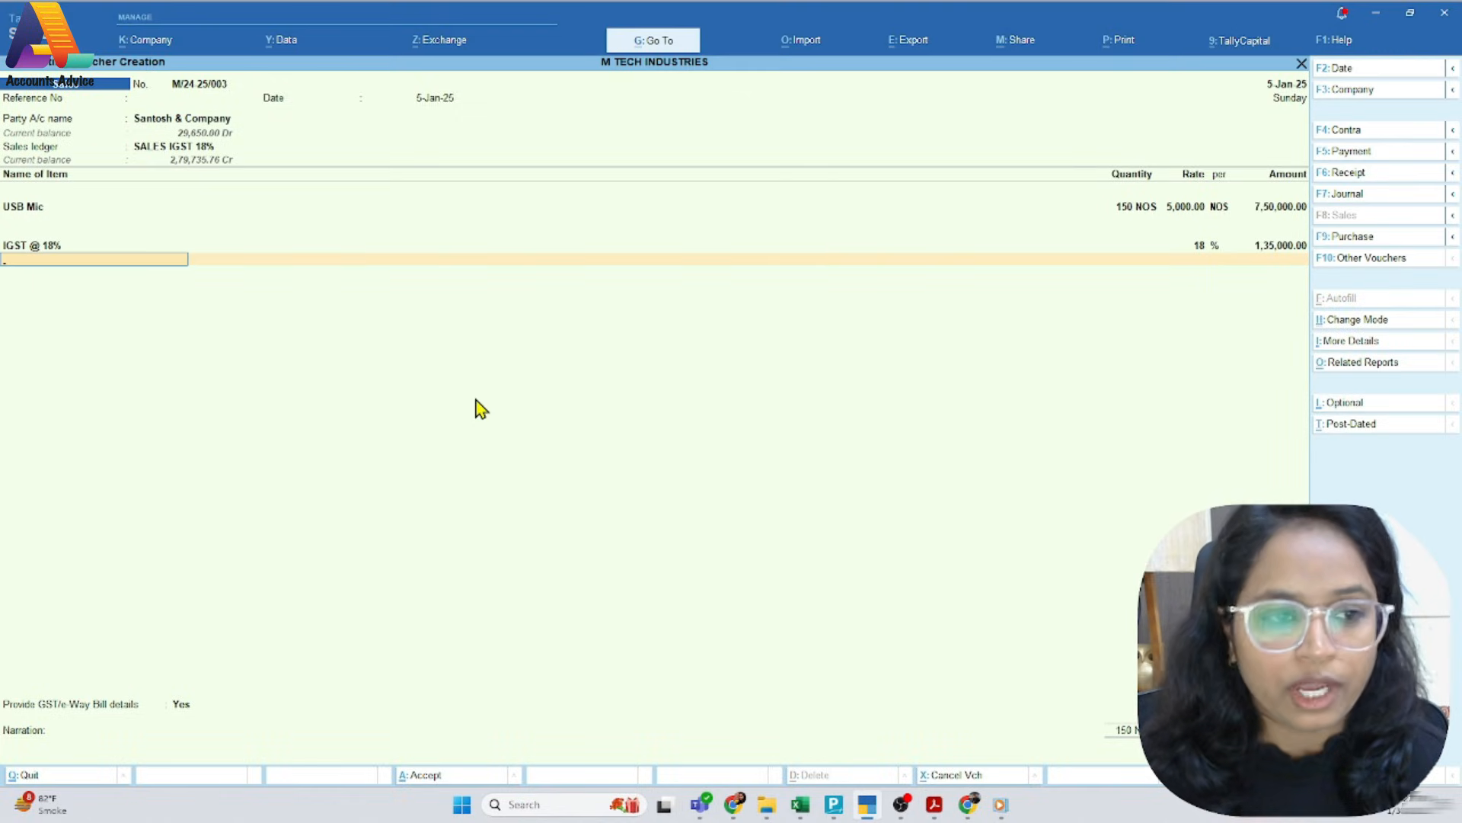
Preview the printed tax invoice for voucher M/24-25/003 and close the preview
key("alt+p")
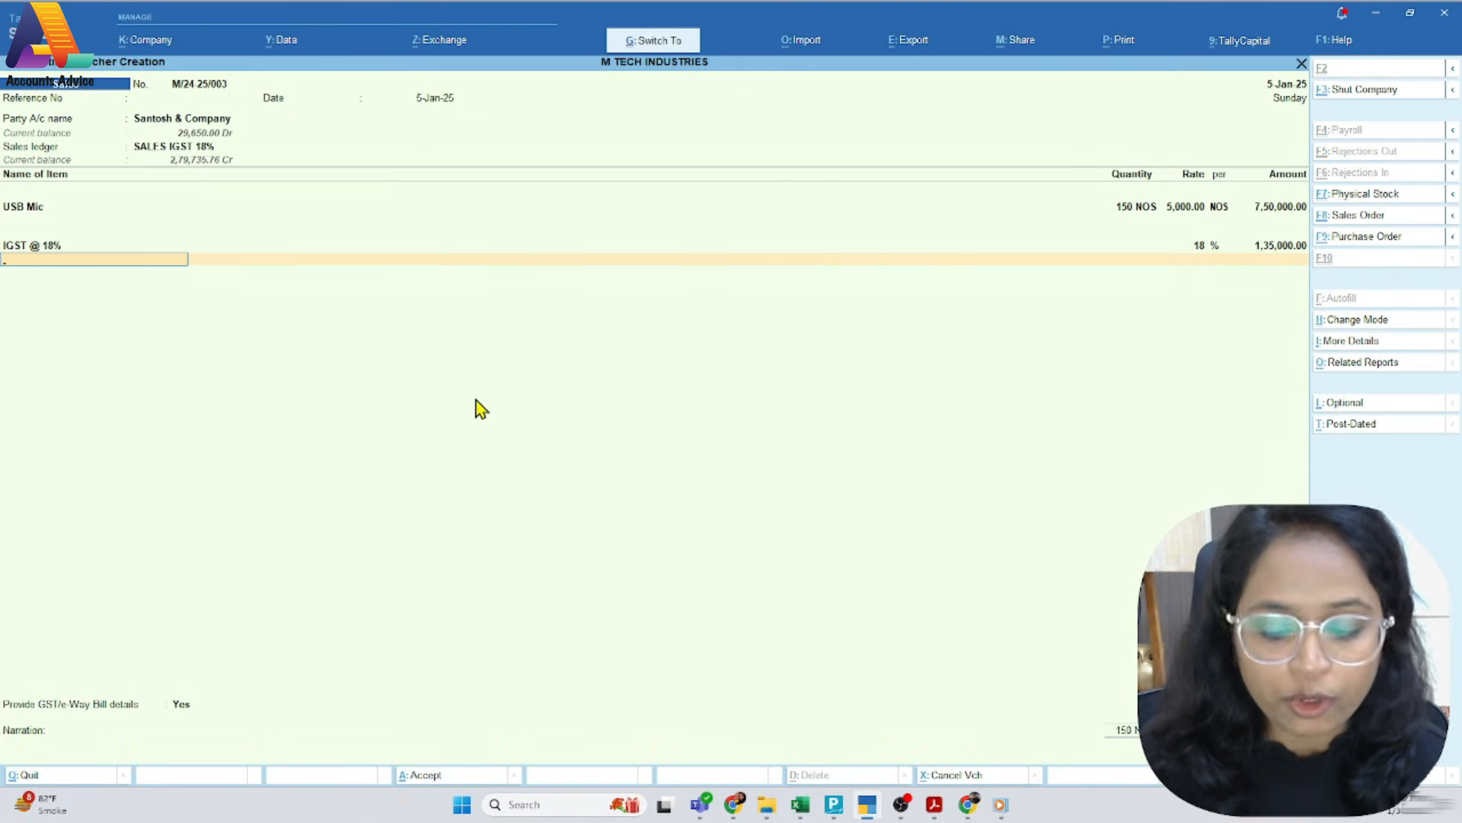
key("i")
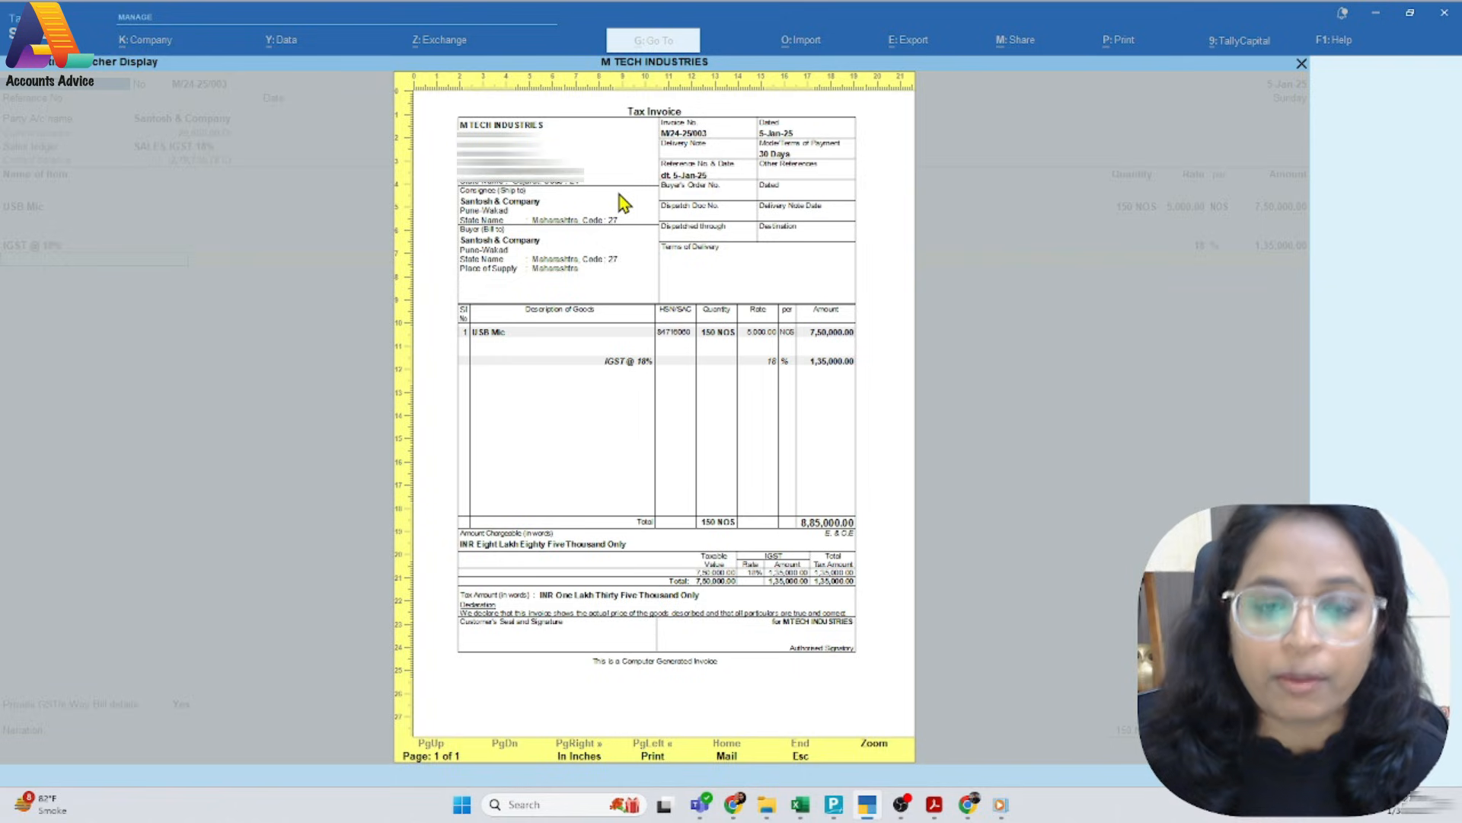
key("Escape")
key("Escape")
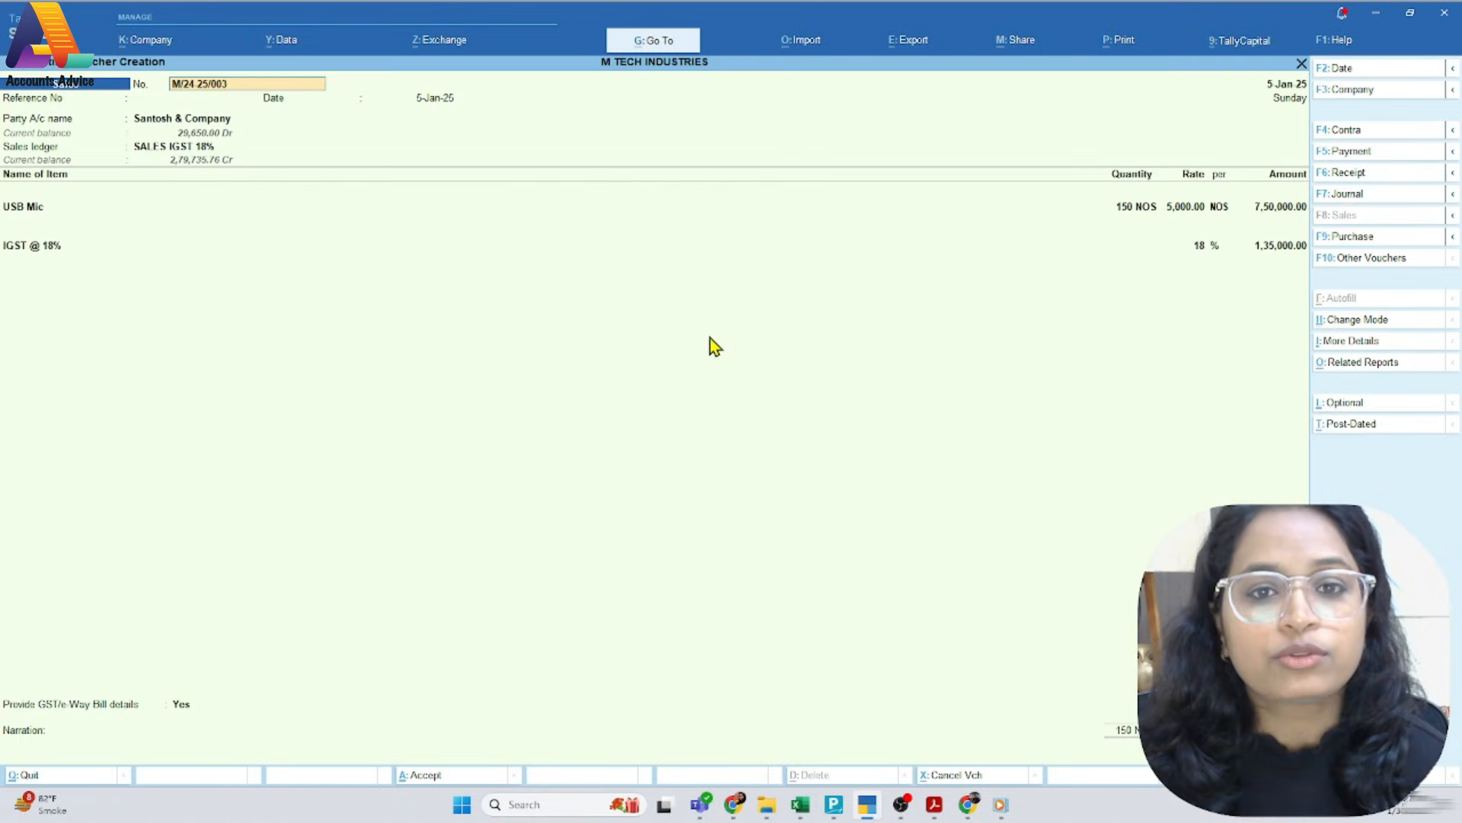
Examine the number, date, party, USB Mic line, IGST and total of the next PDF invoice, M/24-25/004
key("alt+Tab")
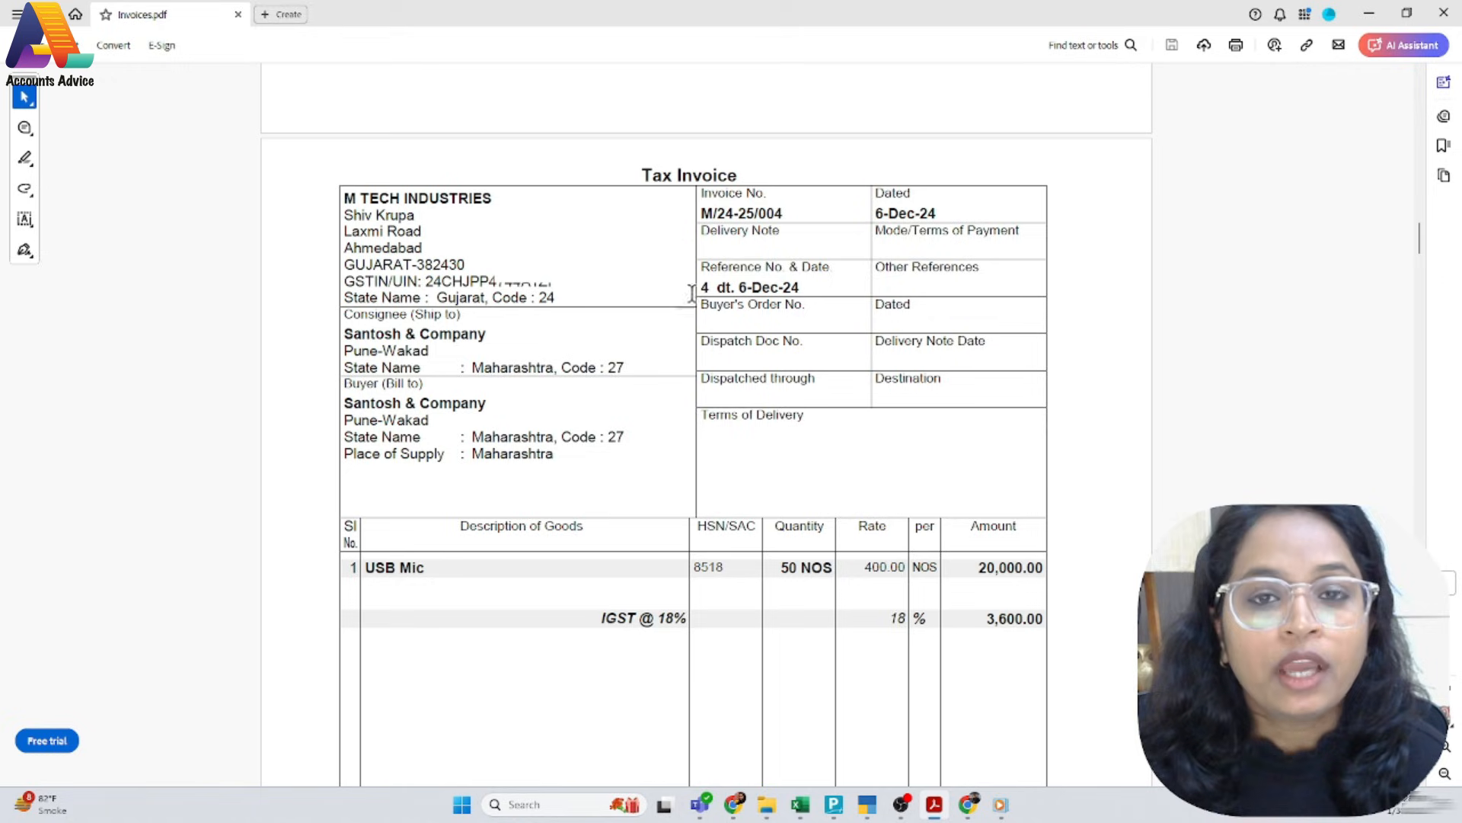
left_click_drag(784, 210, 701, 220)
left_click(495, 329)
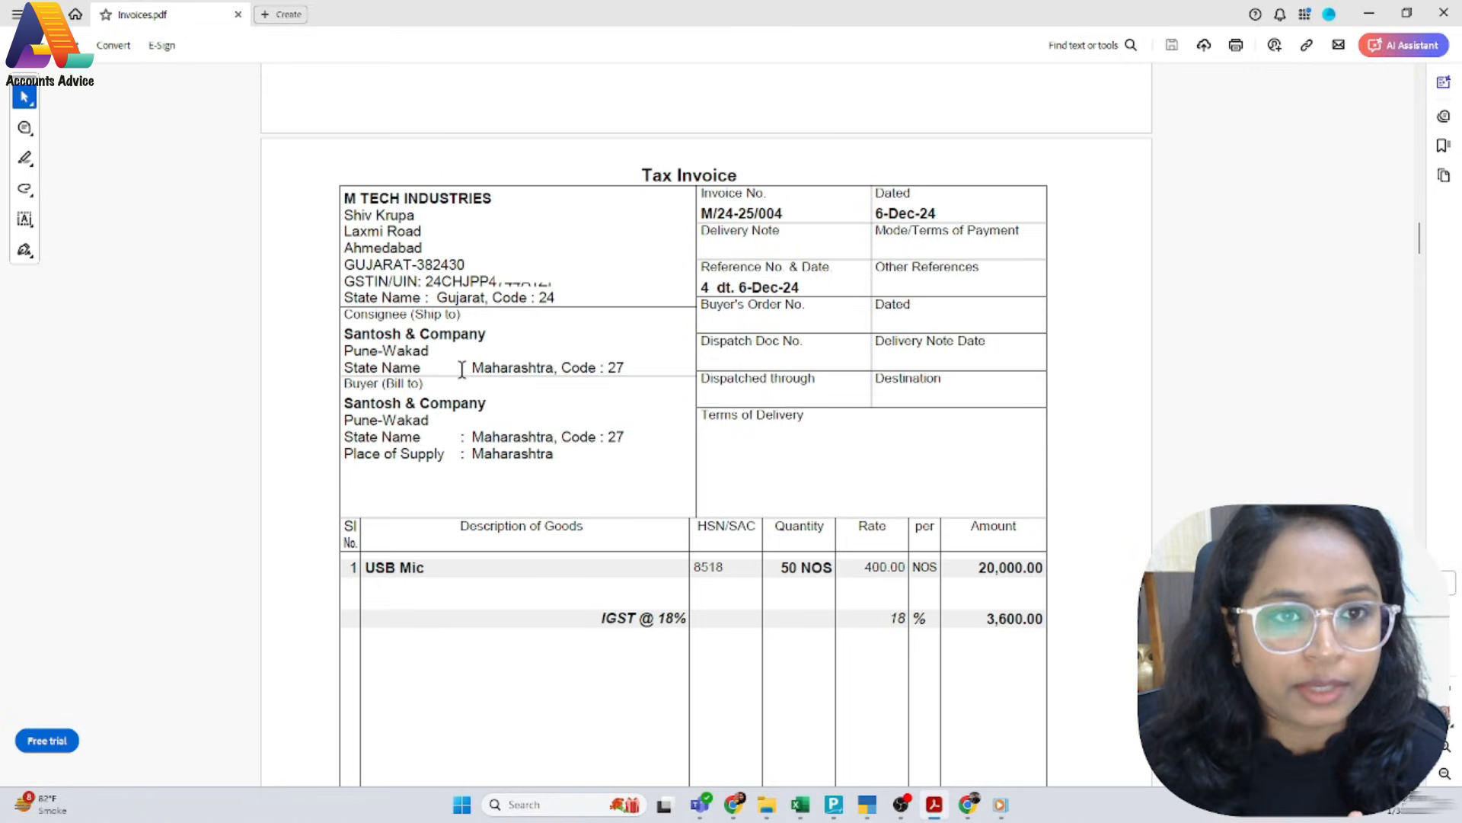
scroll(461, 368, "down", 3)
scroll(480, 381, "down", 3)
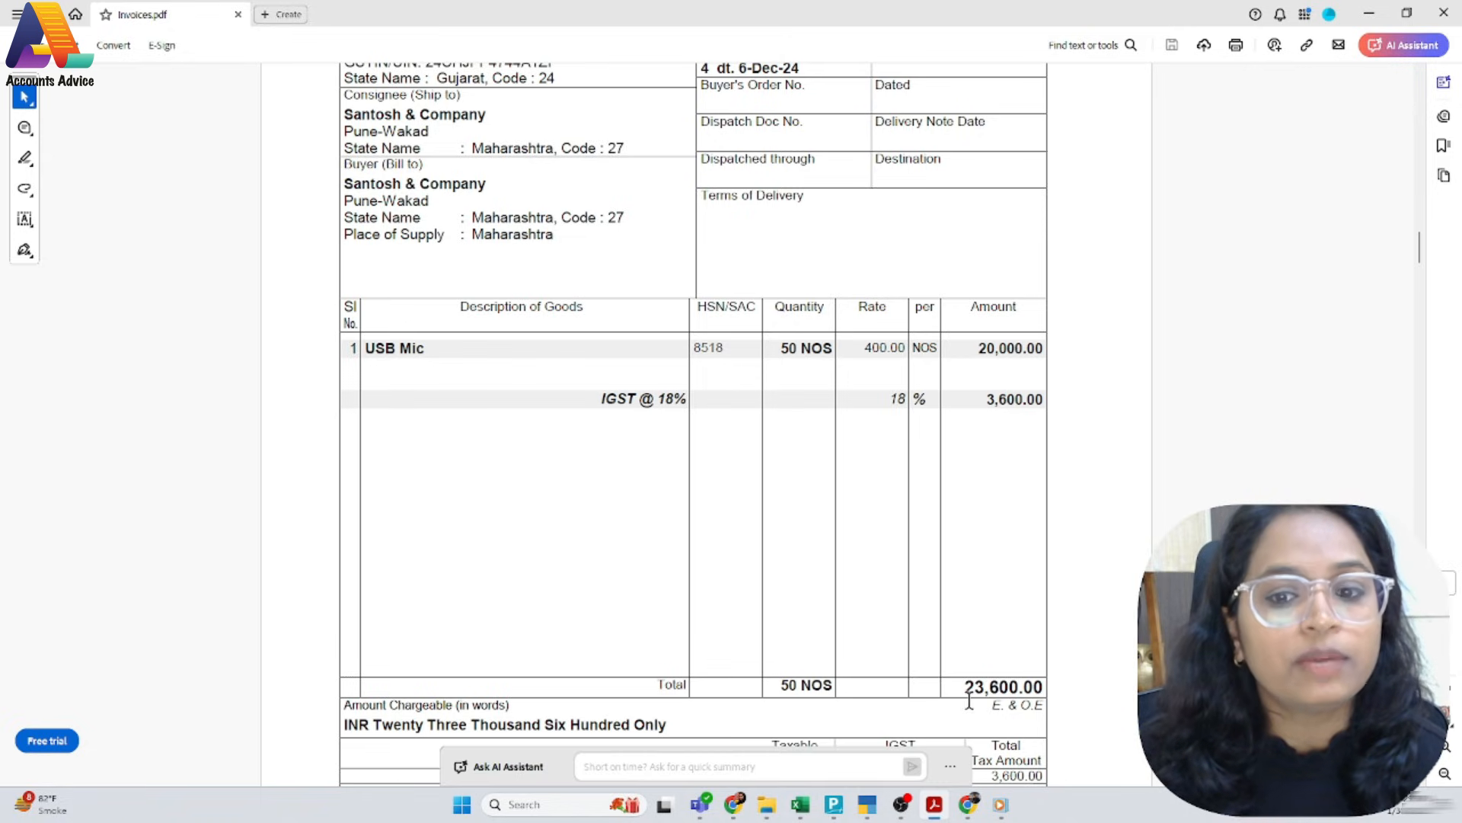
scroll(679, 407, "up", 3)
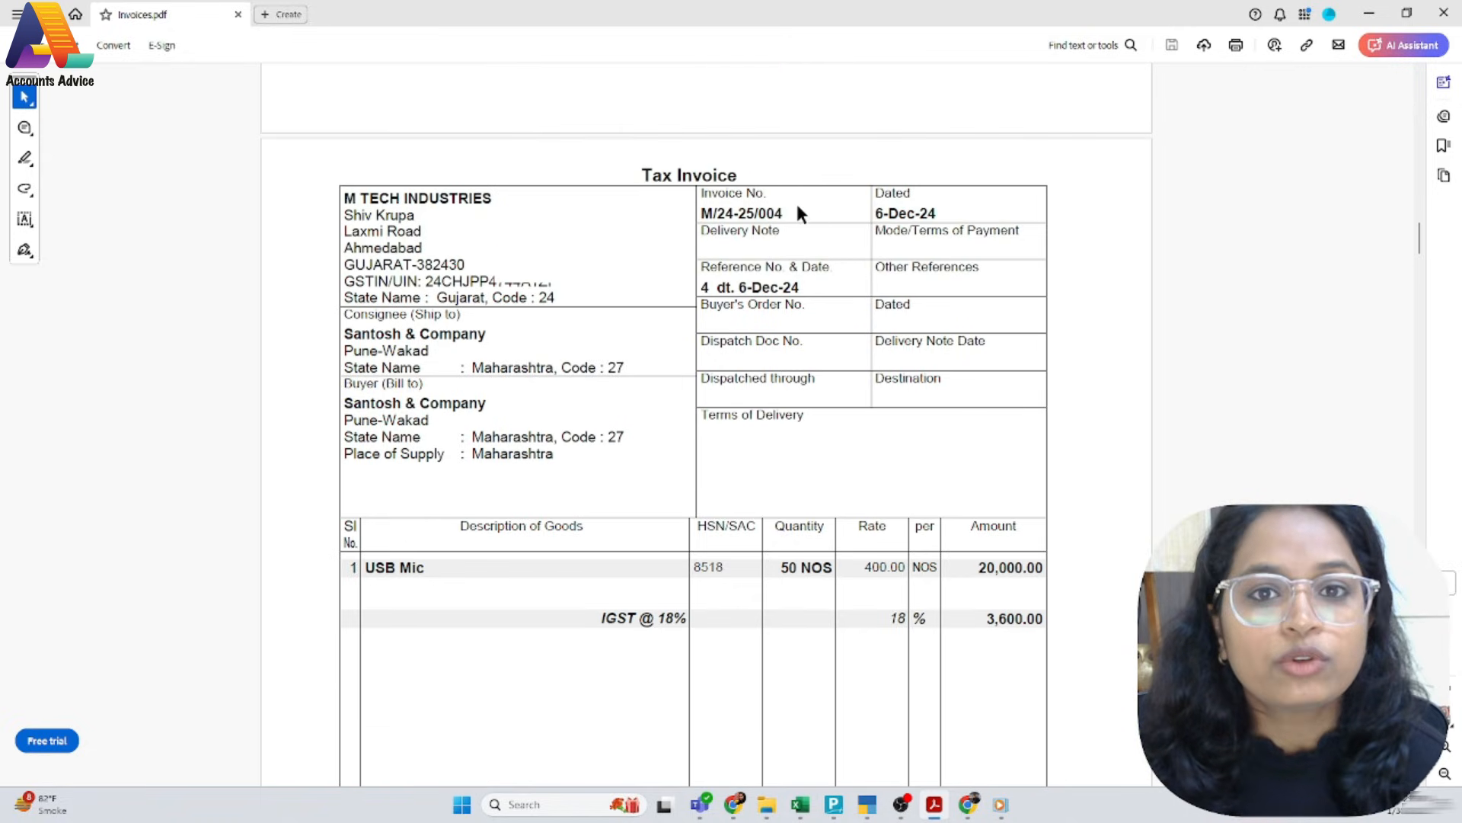
left_click_drag(696, 213, 792, 214)
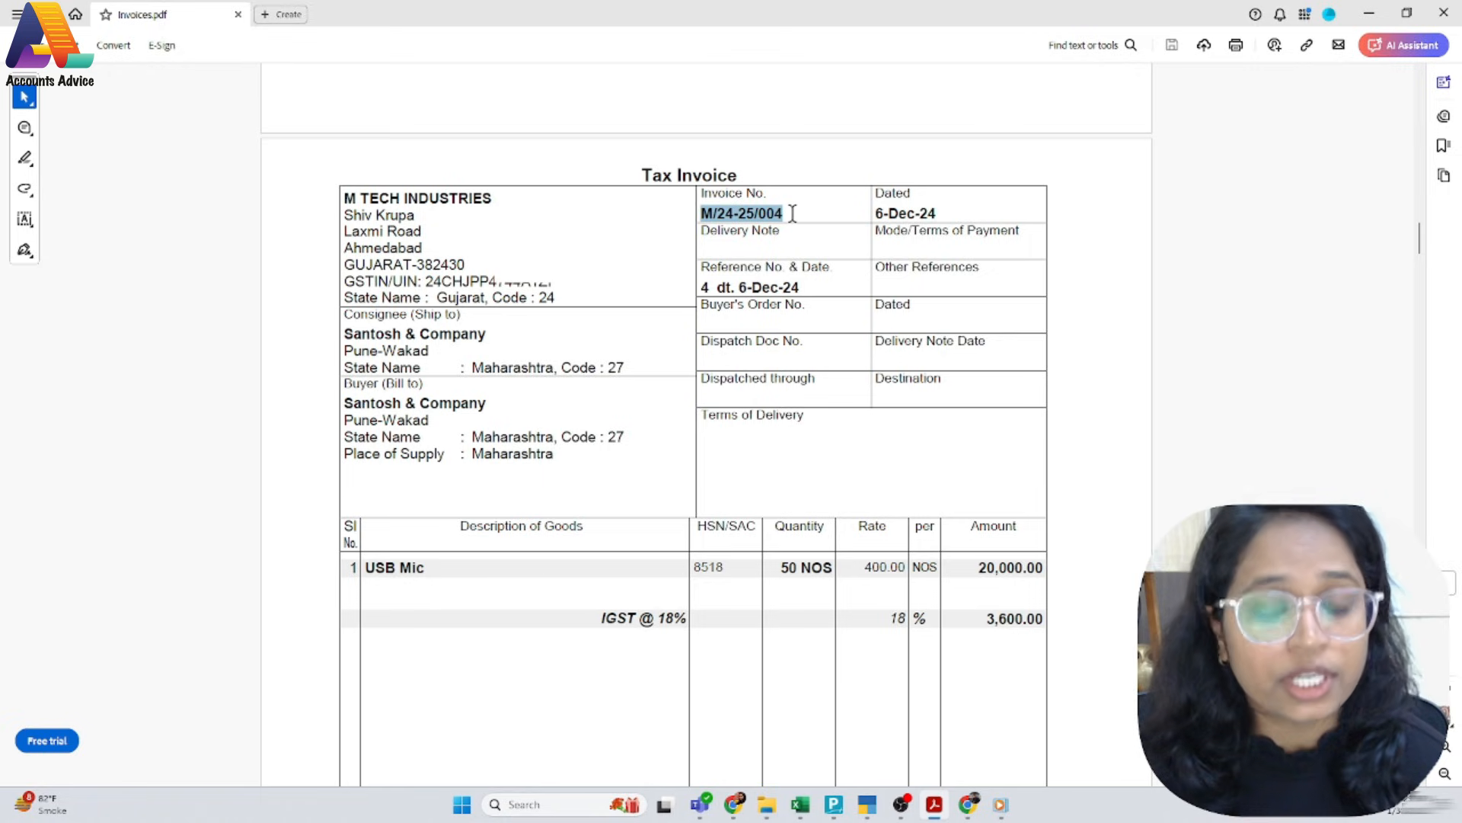
key("alt+Tab")
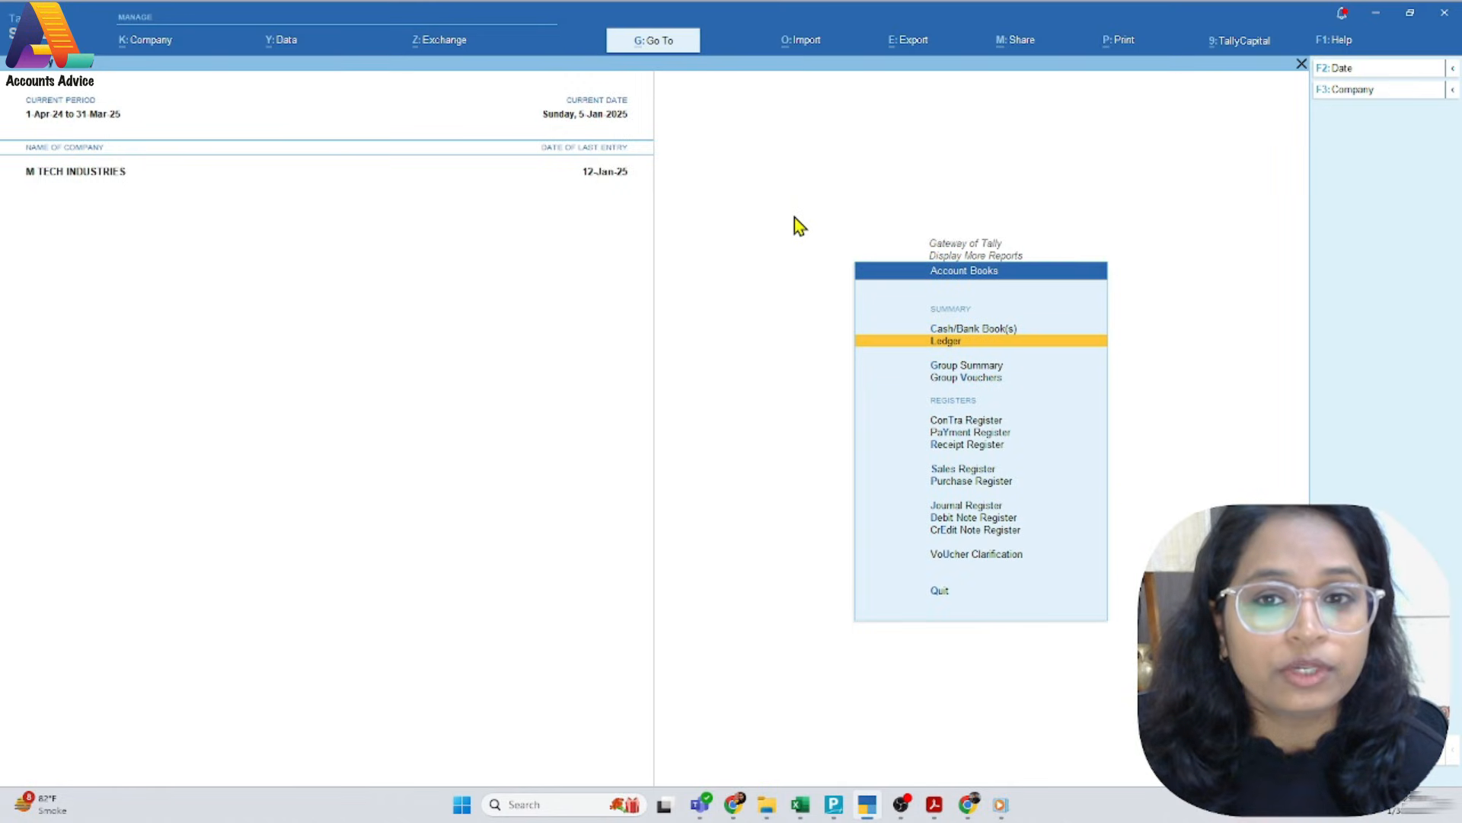
Start a new sales voucher for invoice M/24-25/004 with both the voucher date and the reference date set to 6-Jan-25
key("Escape")
key("Escape")
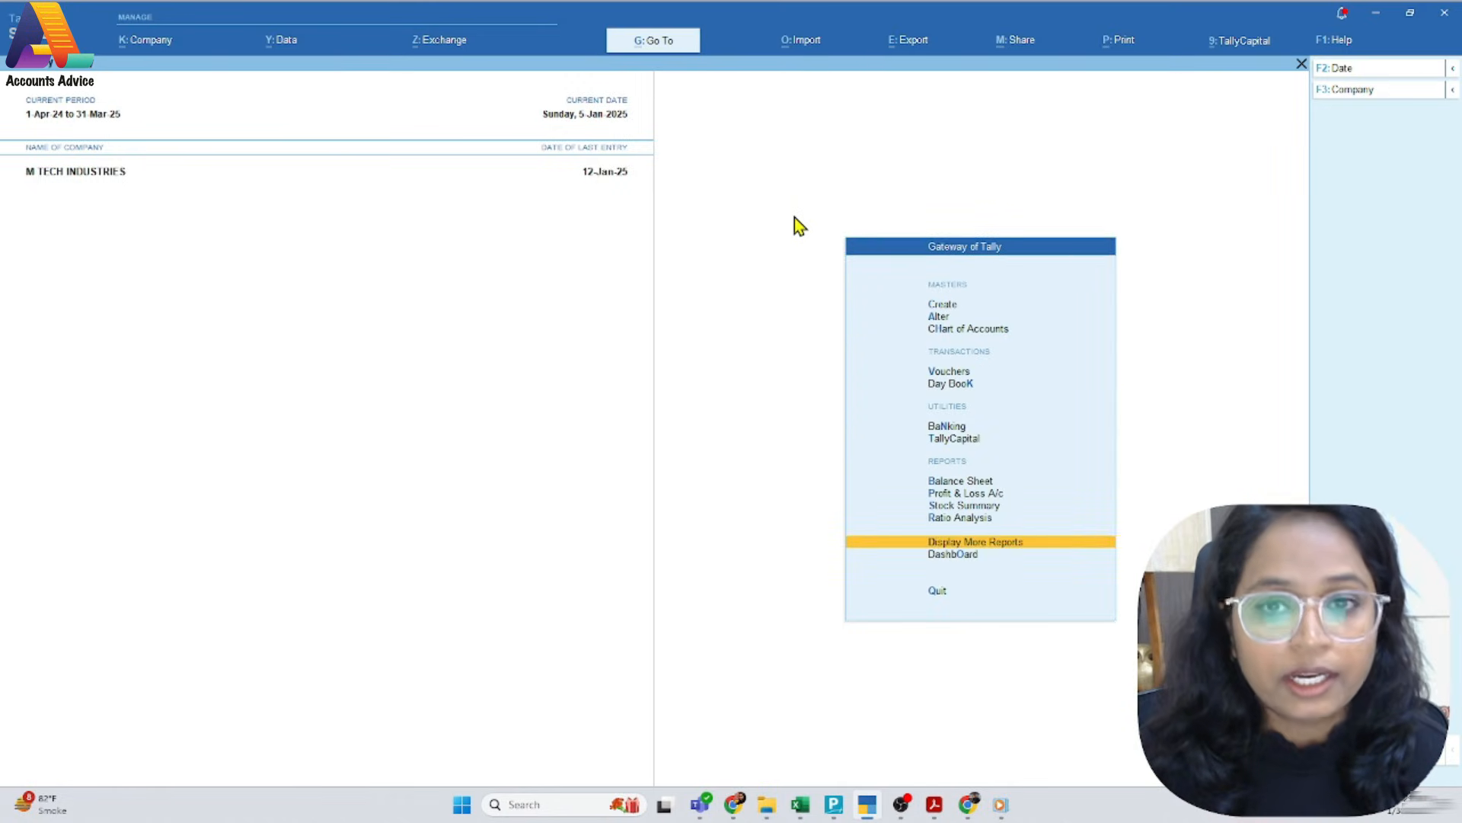
key("v")
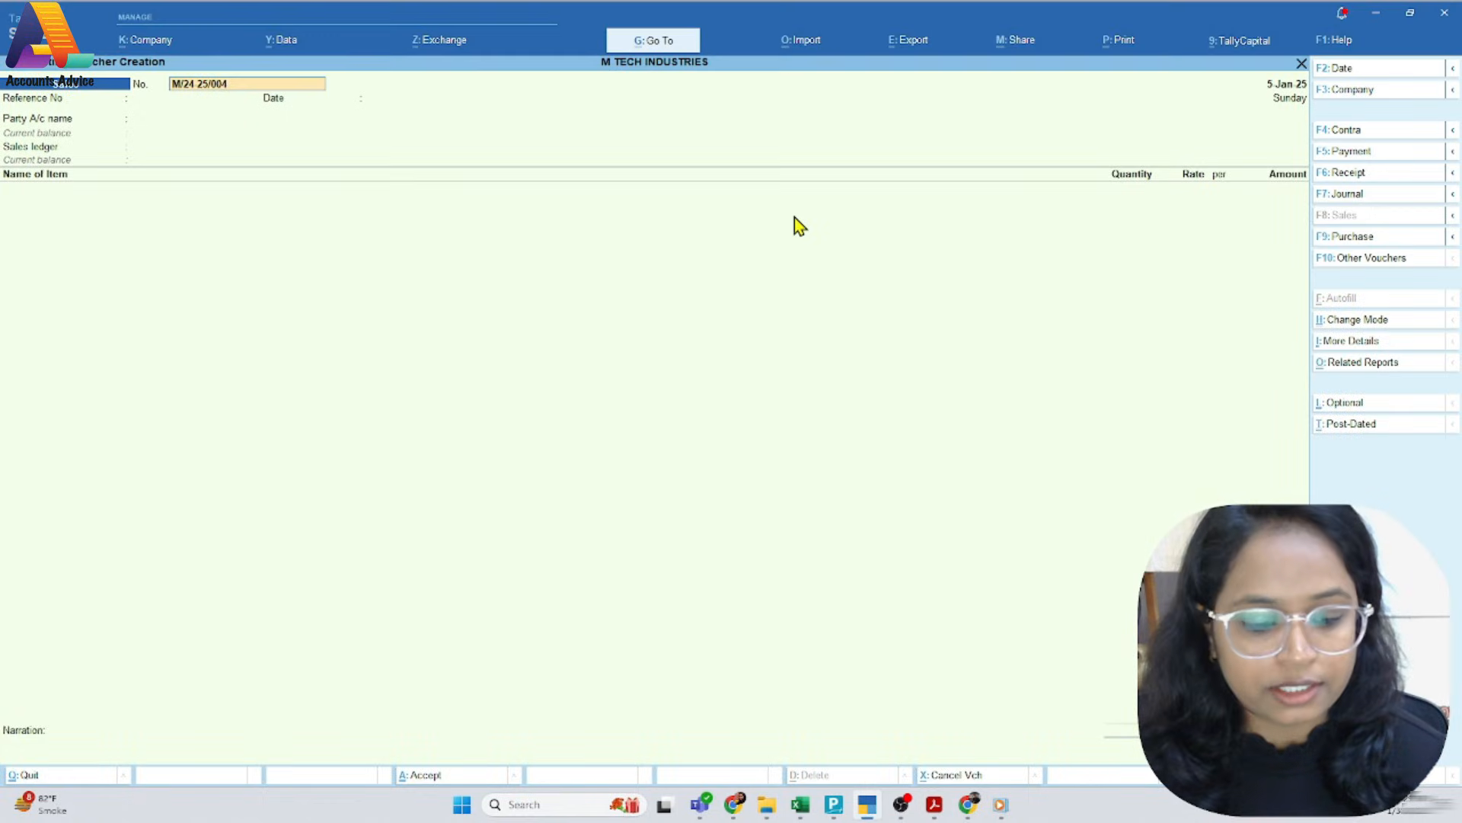
key("F2")
type("6")
key("Return")
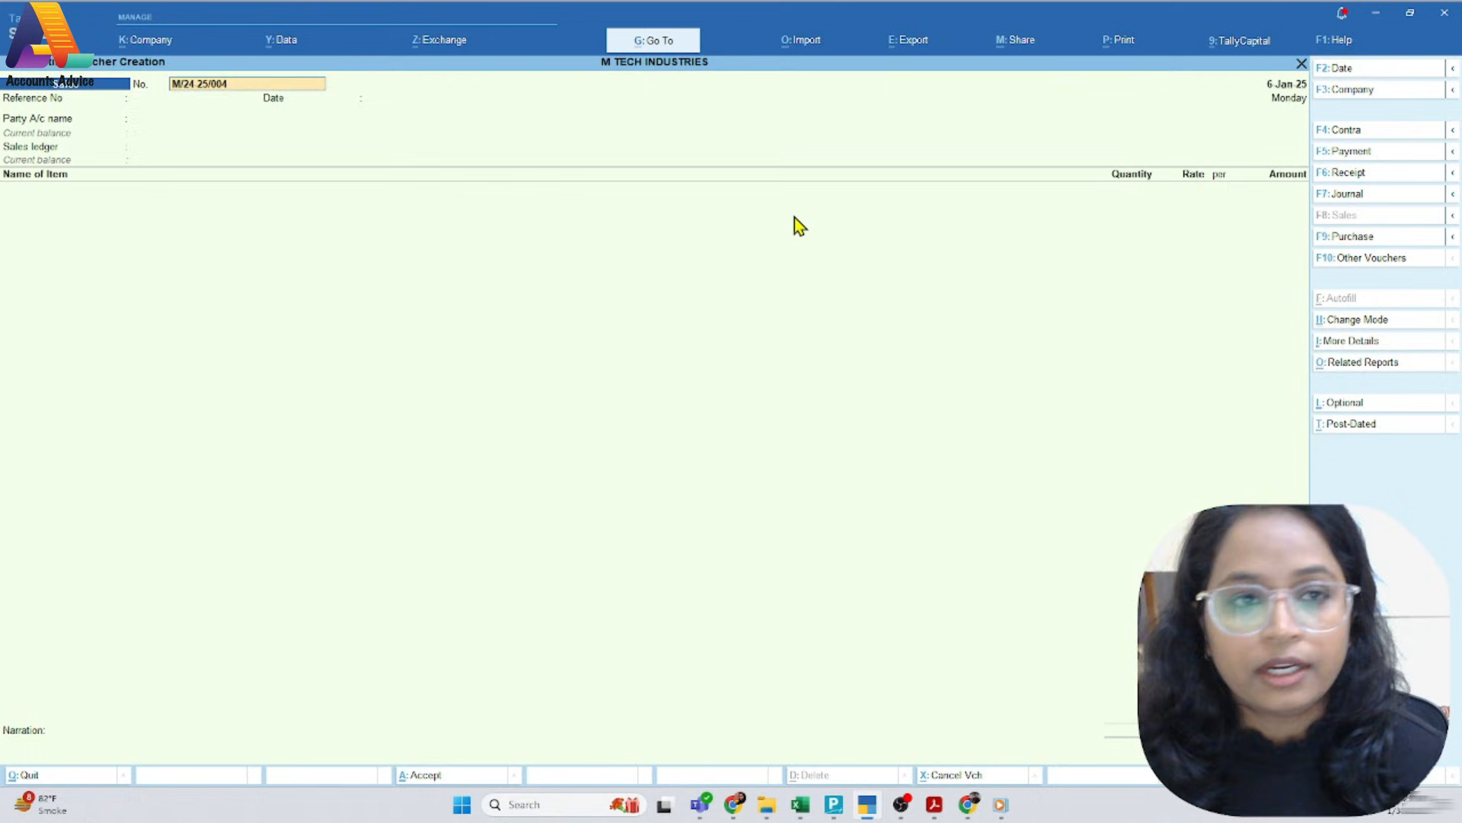
key("Return")
key("Return")
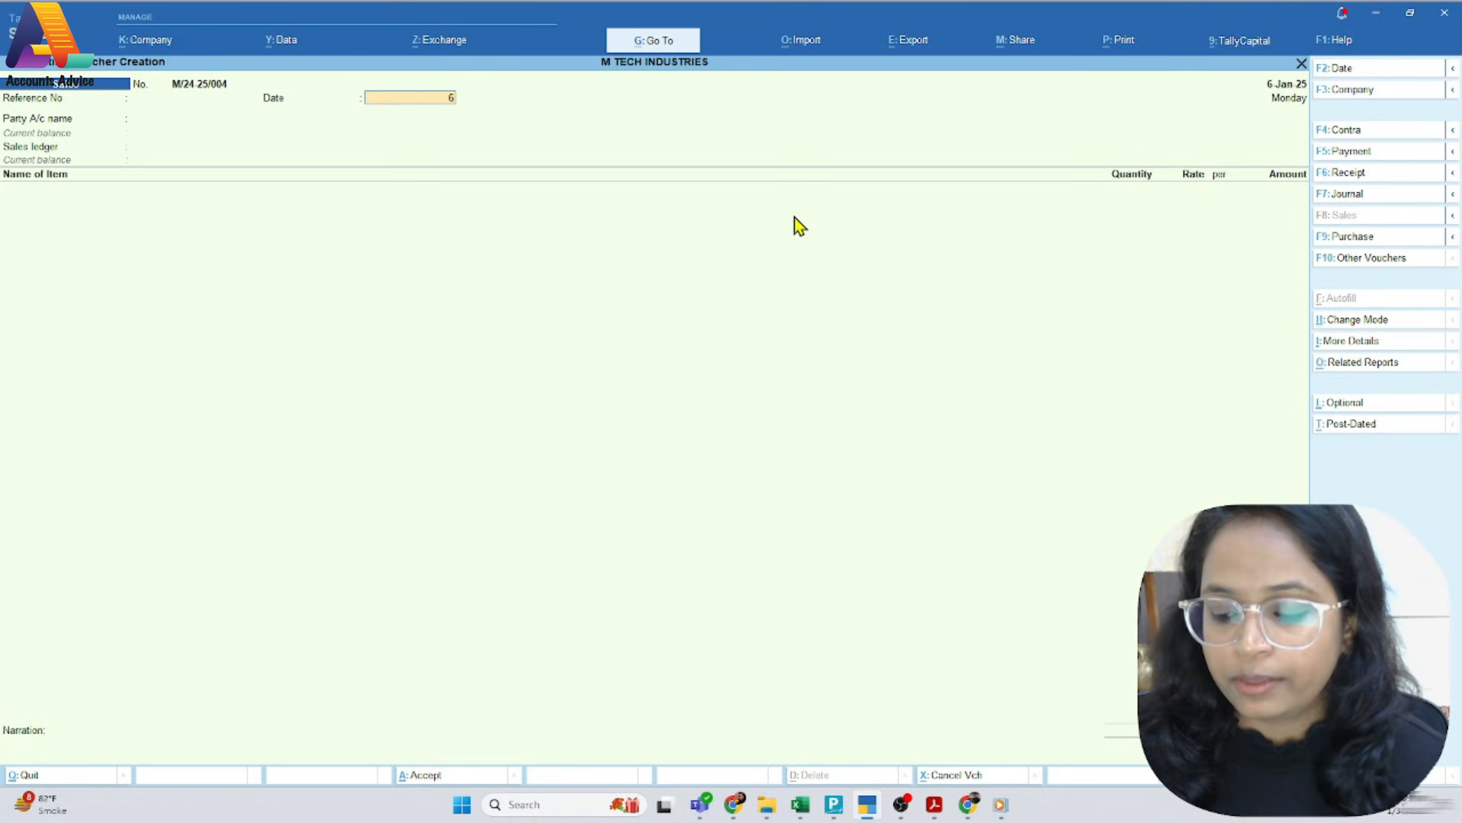
type("6.1")
key("Return")
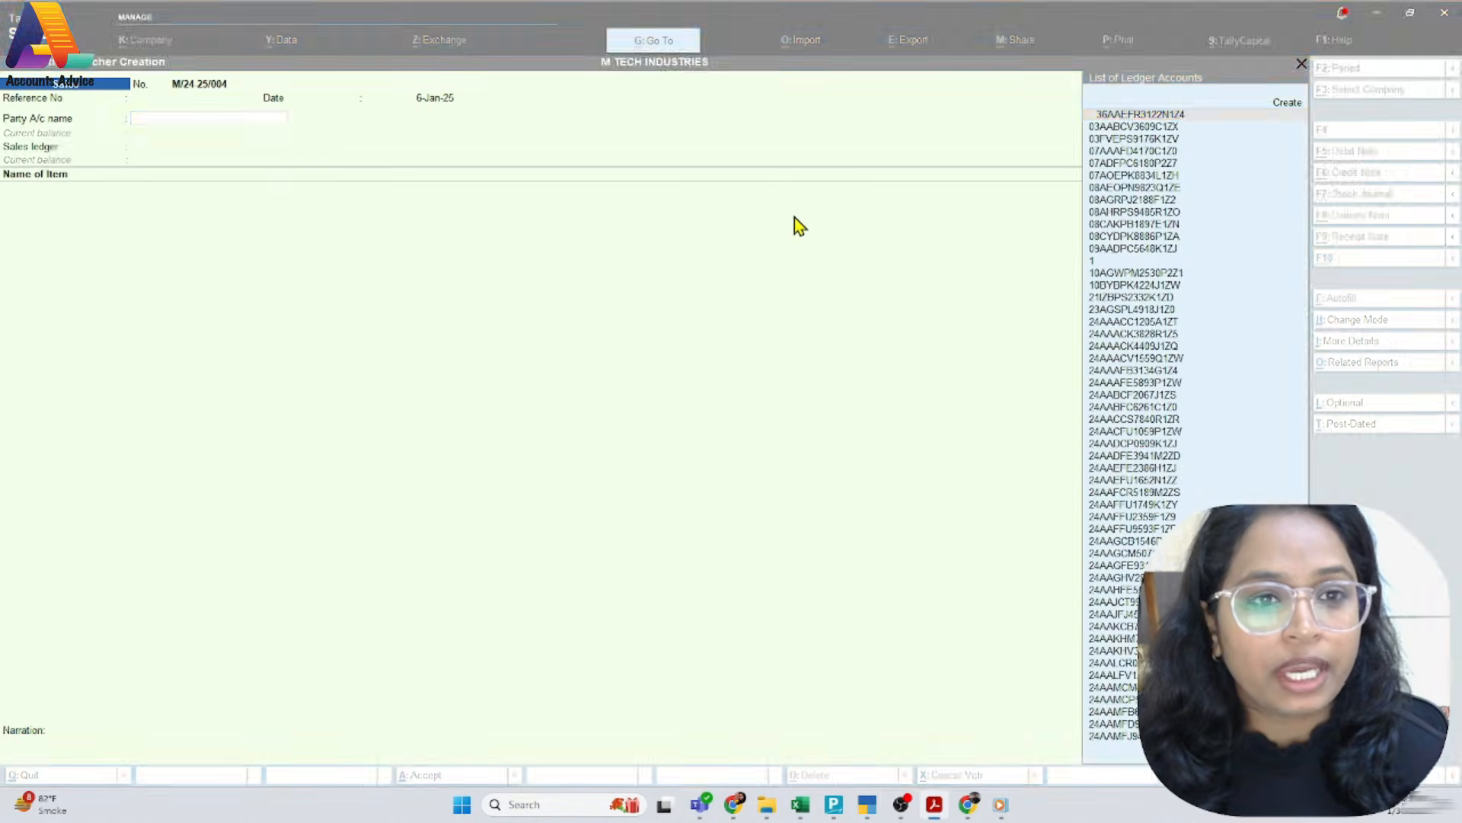
Choose Santosh & Company as the party account and accept its dispatch and party details
type("san")
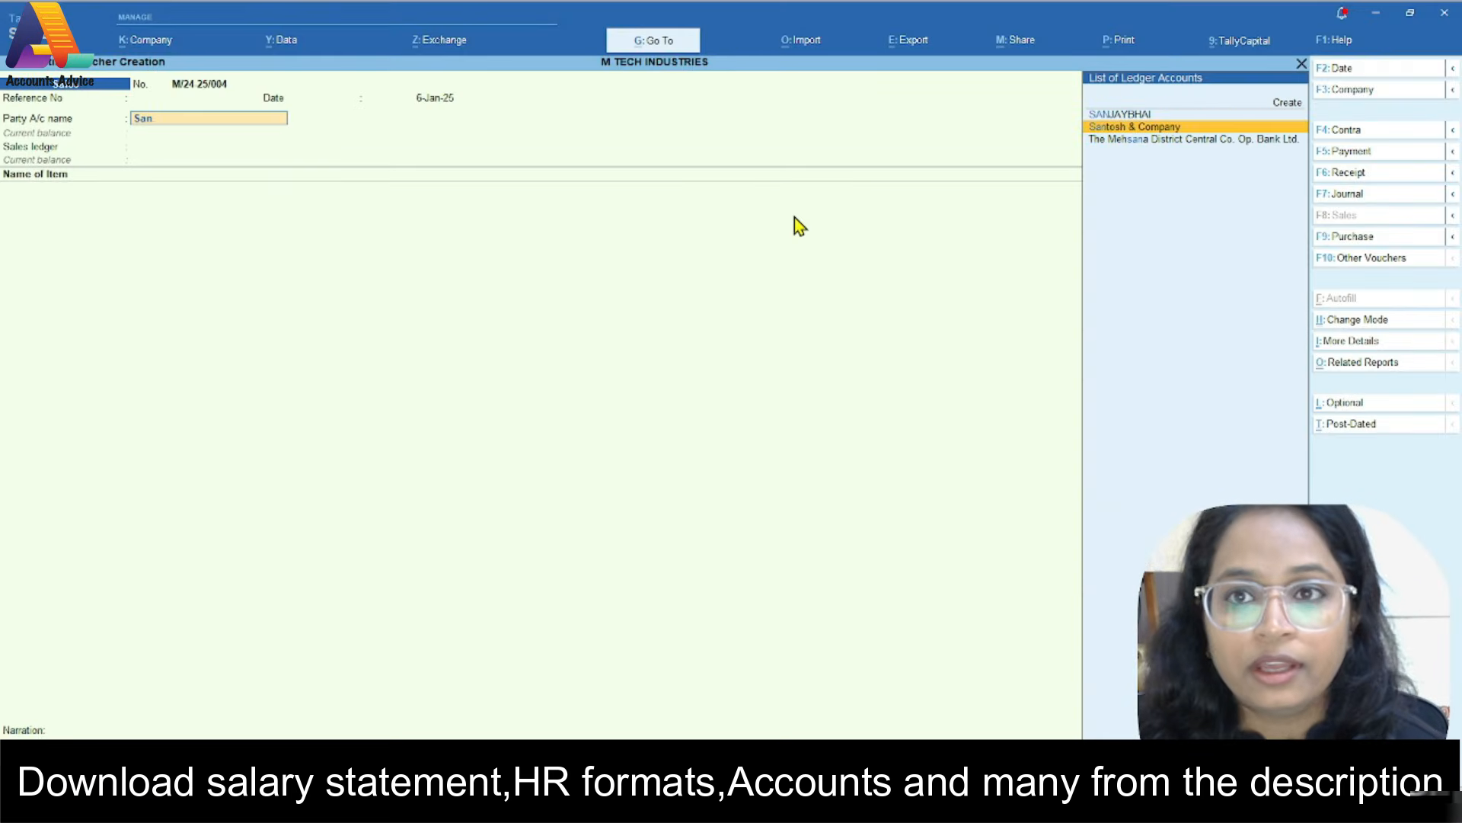
key("Return")
key("ctrl+a")
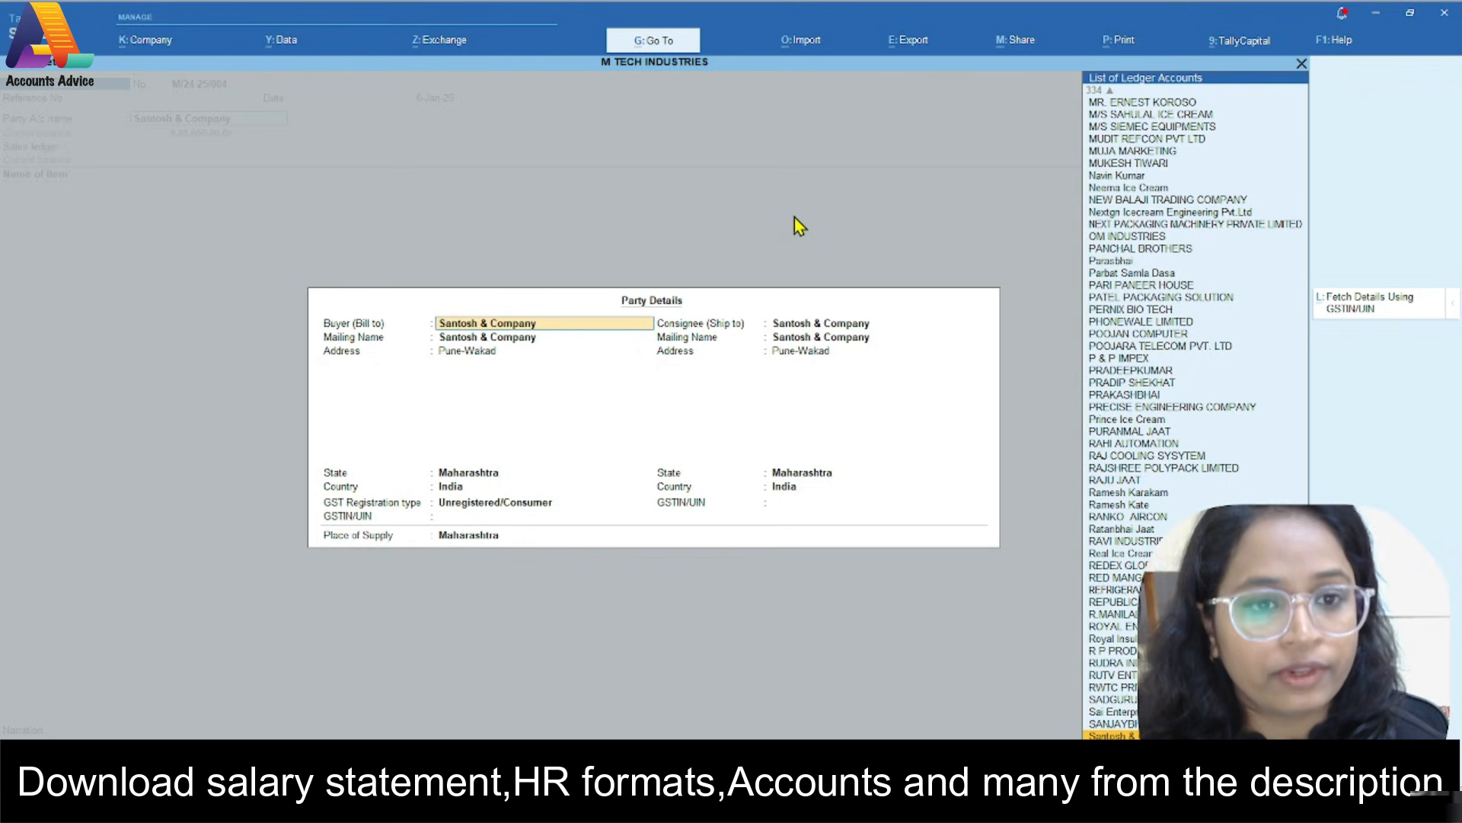
key("ctrl+a")
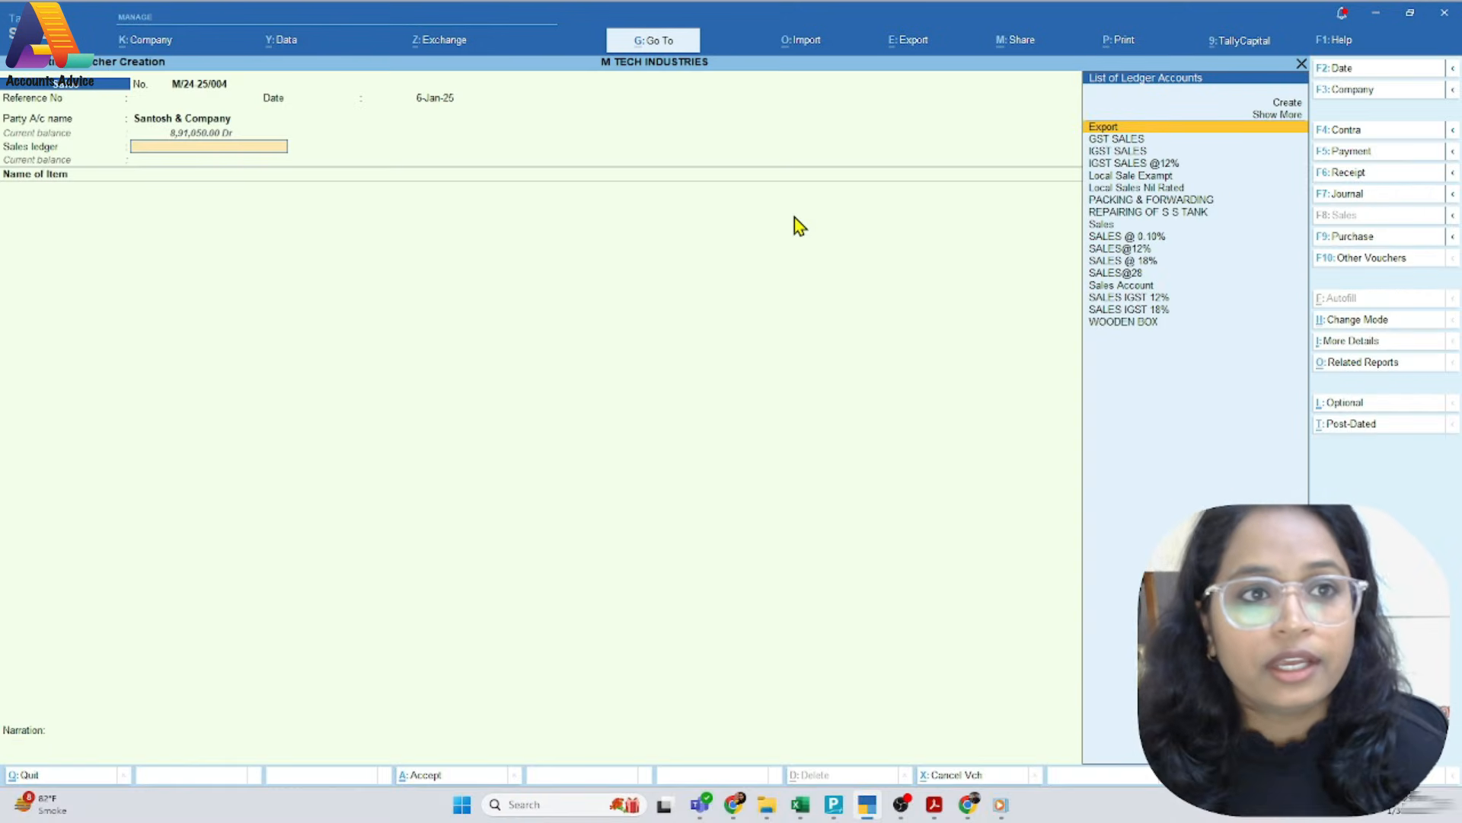
Select SALES IGST 18% as the sales ledger of the voucher
type("Sal")
key("Up")
key("Up")
key("Up")
key("Up")
key("Up")
key("Up")
key("Down")
key("Down")
key("Down")
key("Down")
key("Down")
key("Down")
key("Down")
key("Down")
key("Down")
key("Return")
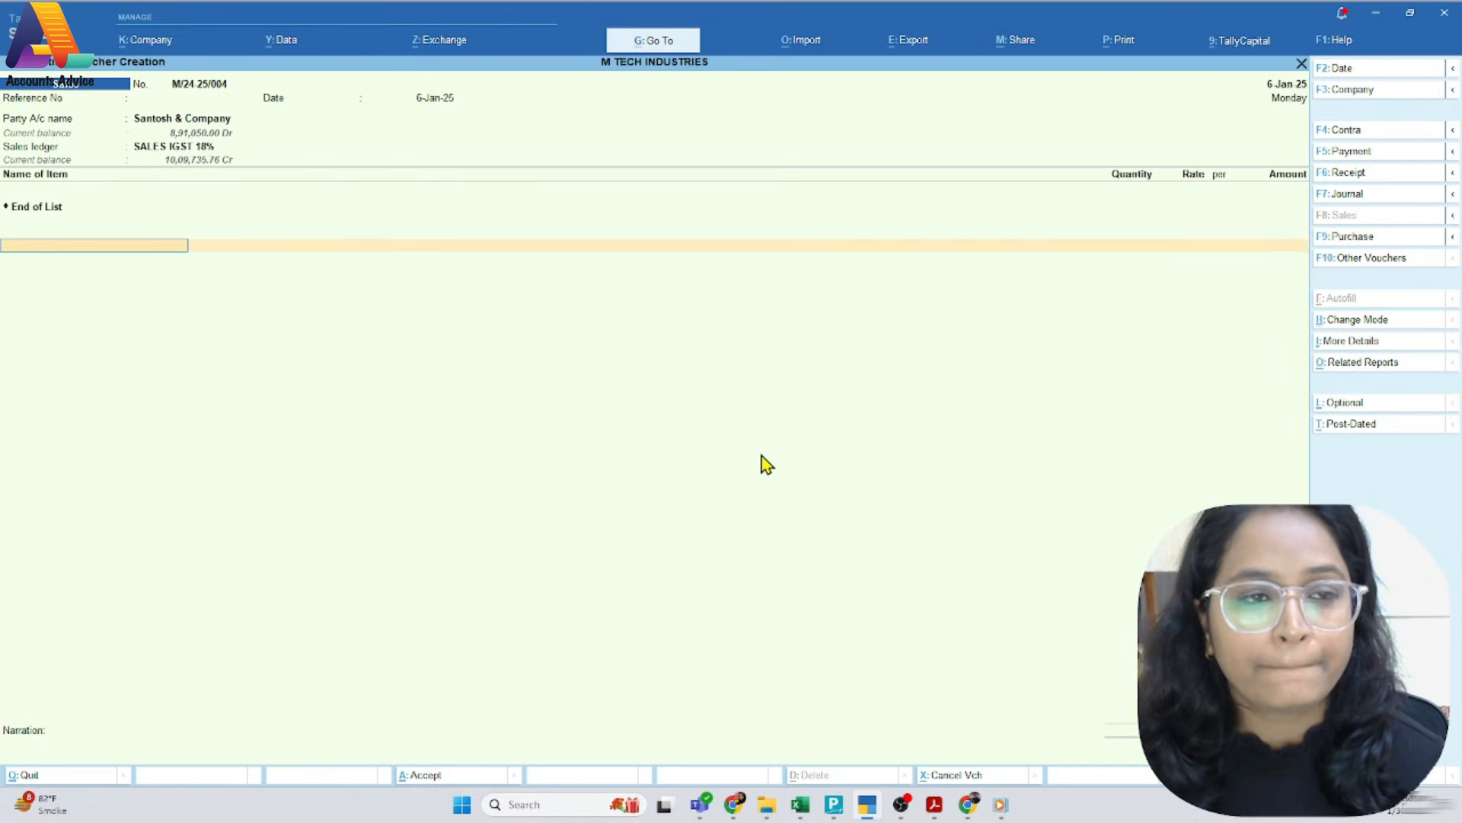
Add USB Mic as the voucher's stock item with its order number set to Not Applicable
key("alt+Tab")
key("alt+Tab")
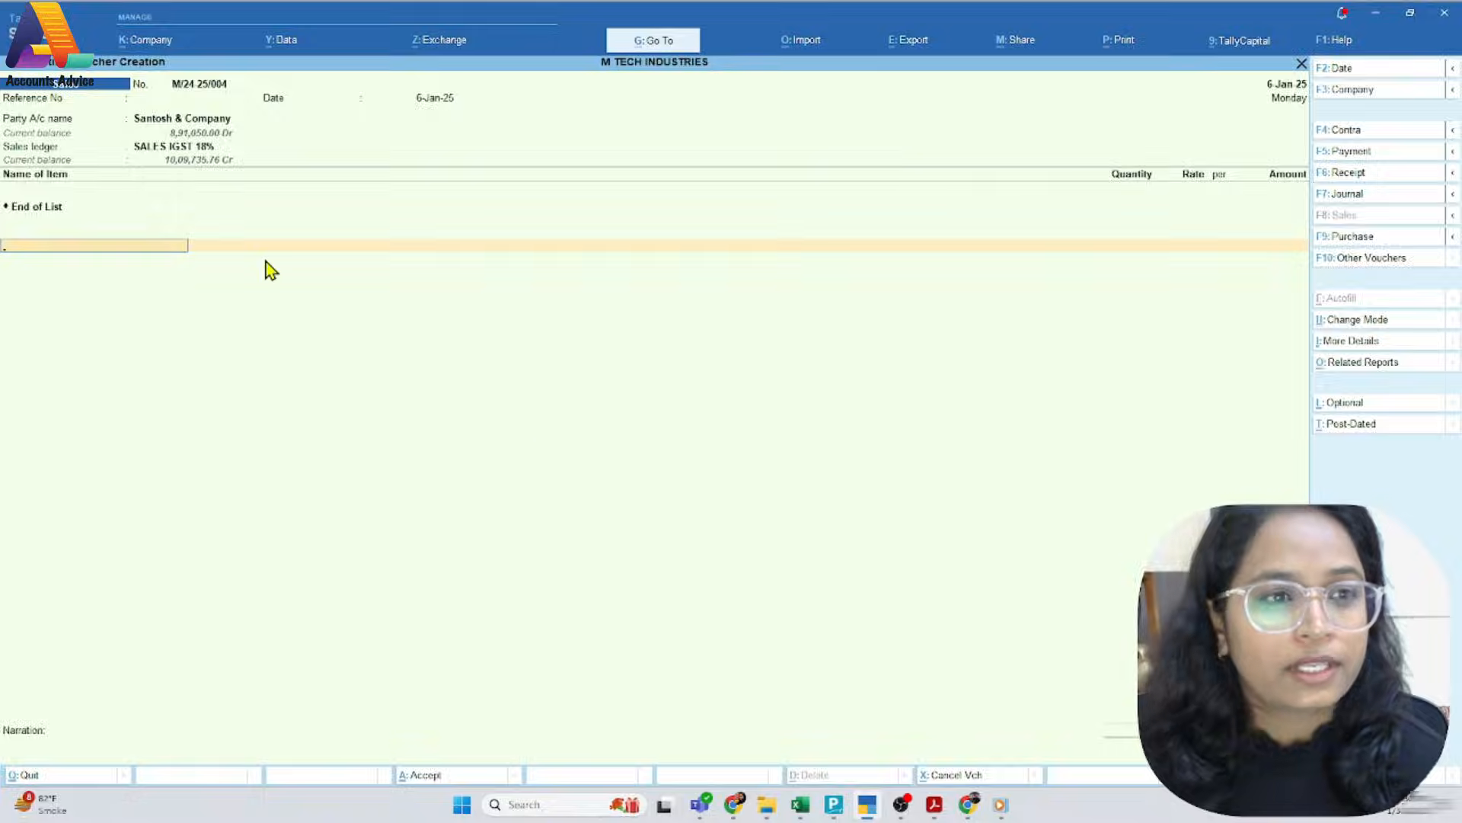
key("BackSpace")
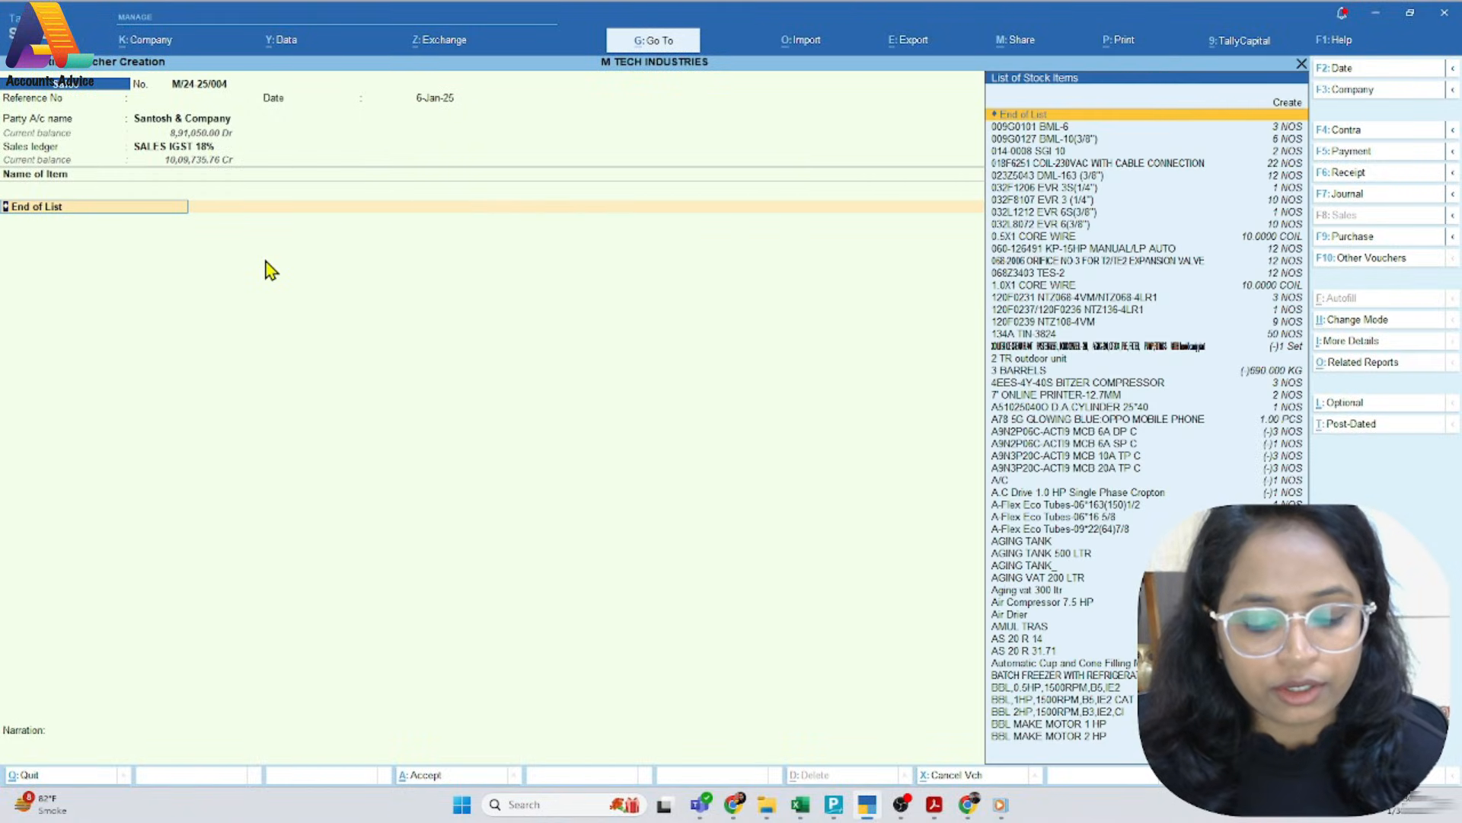
type("U")
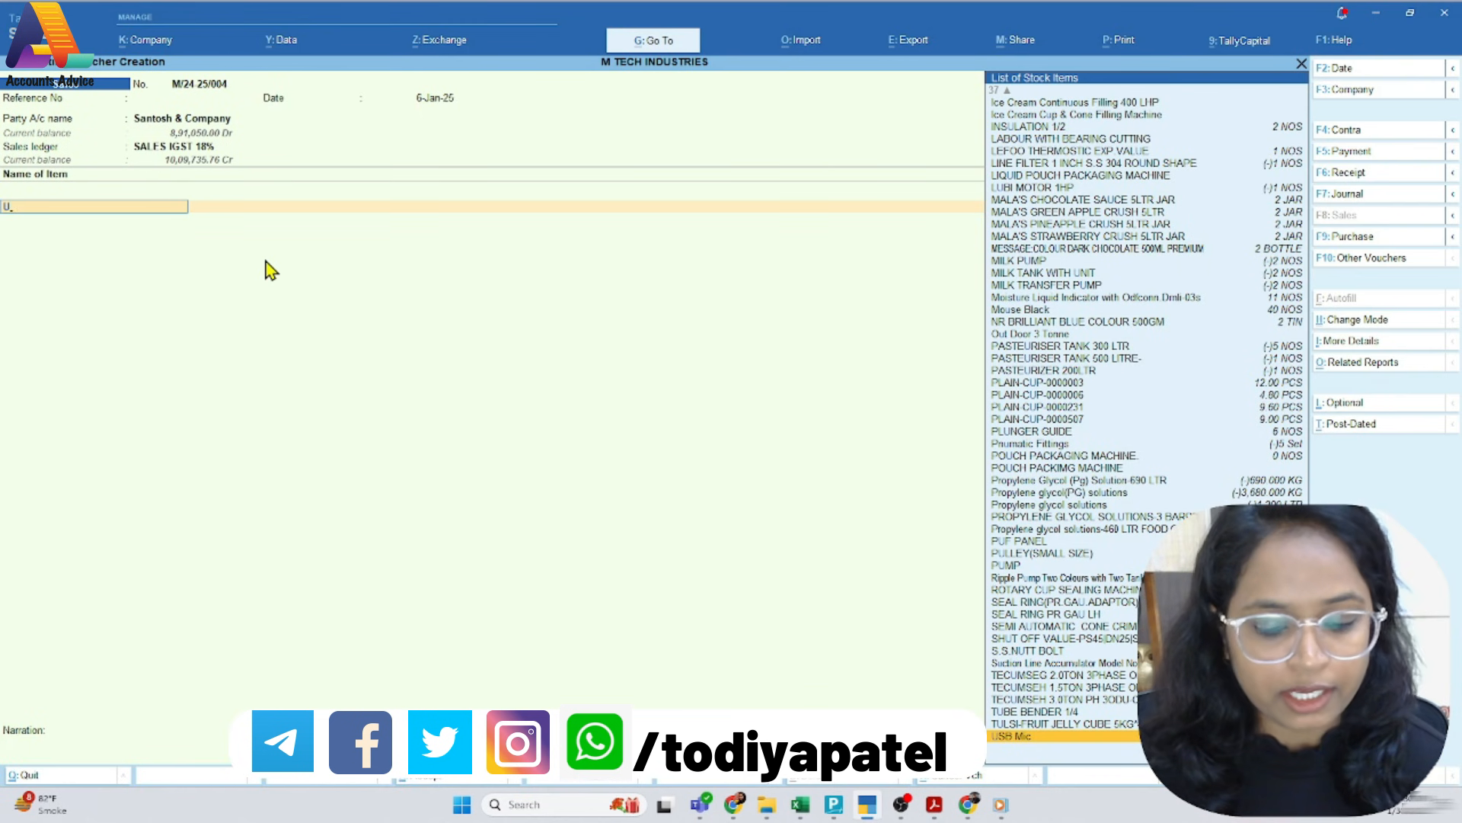
type("sb")
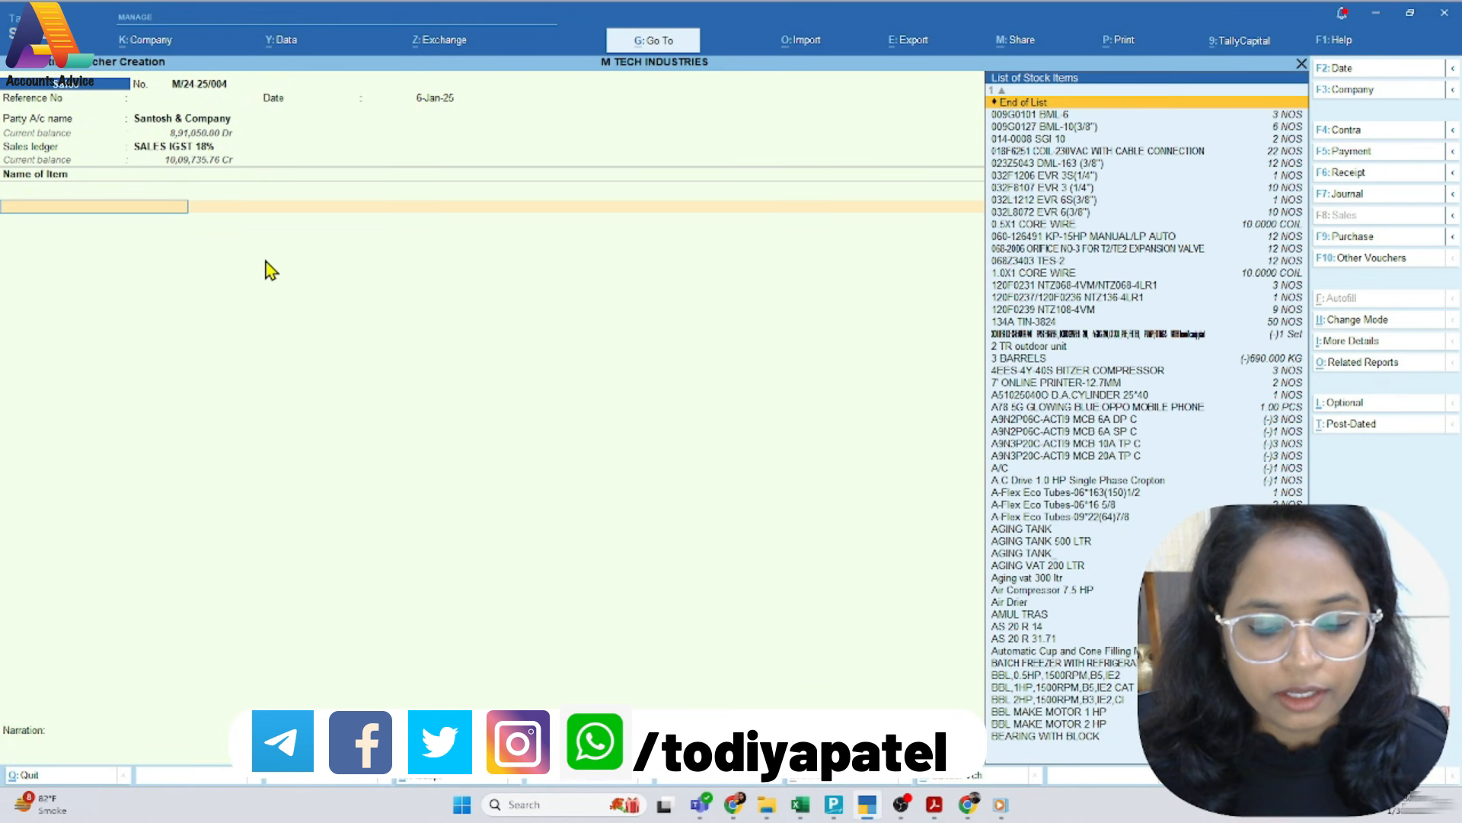
key("Return")
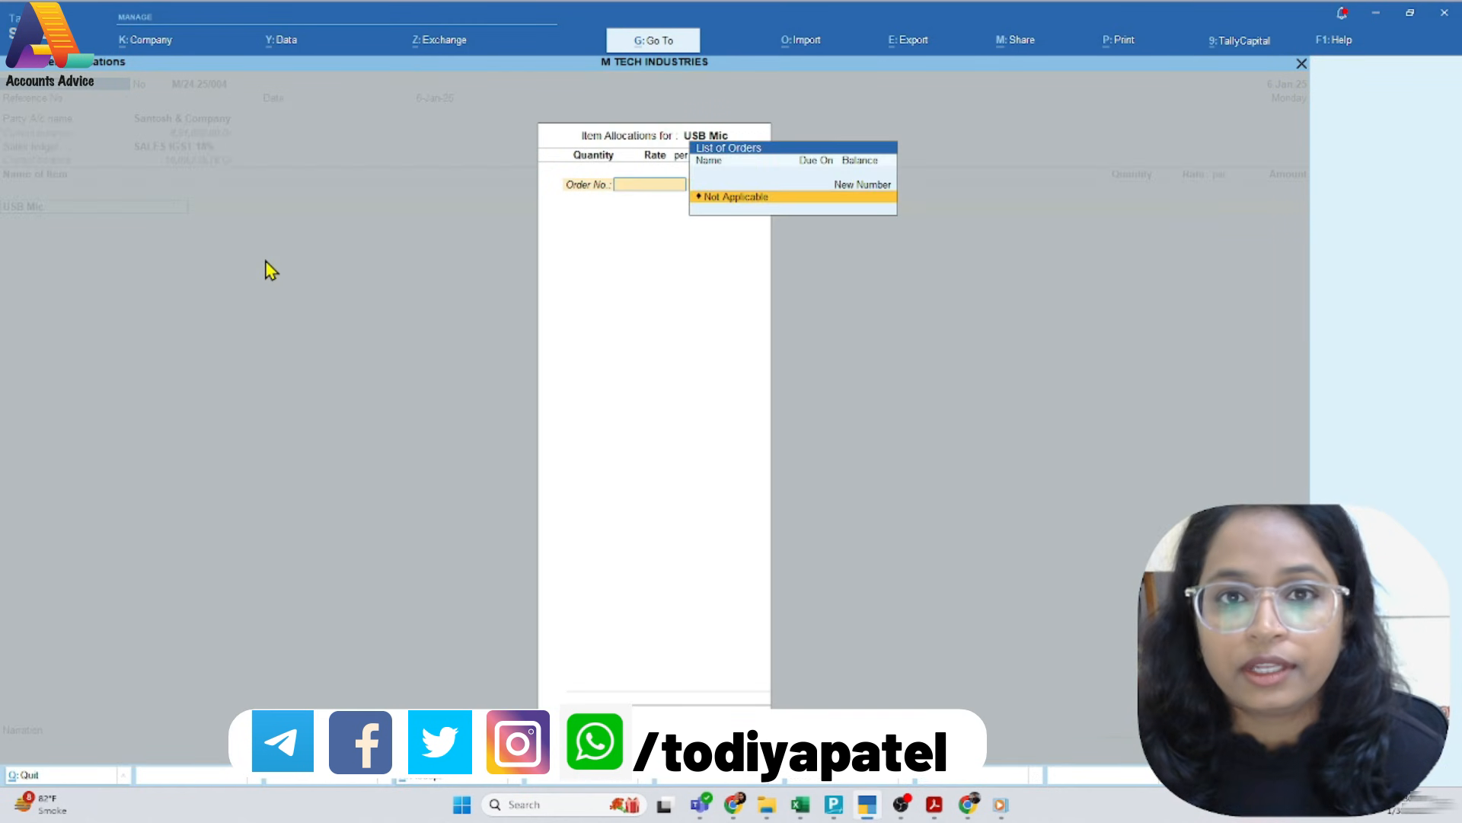
key("Return")
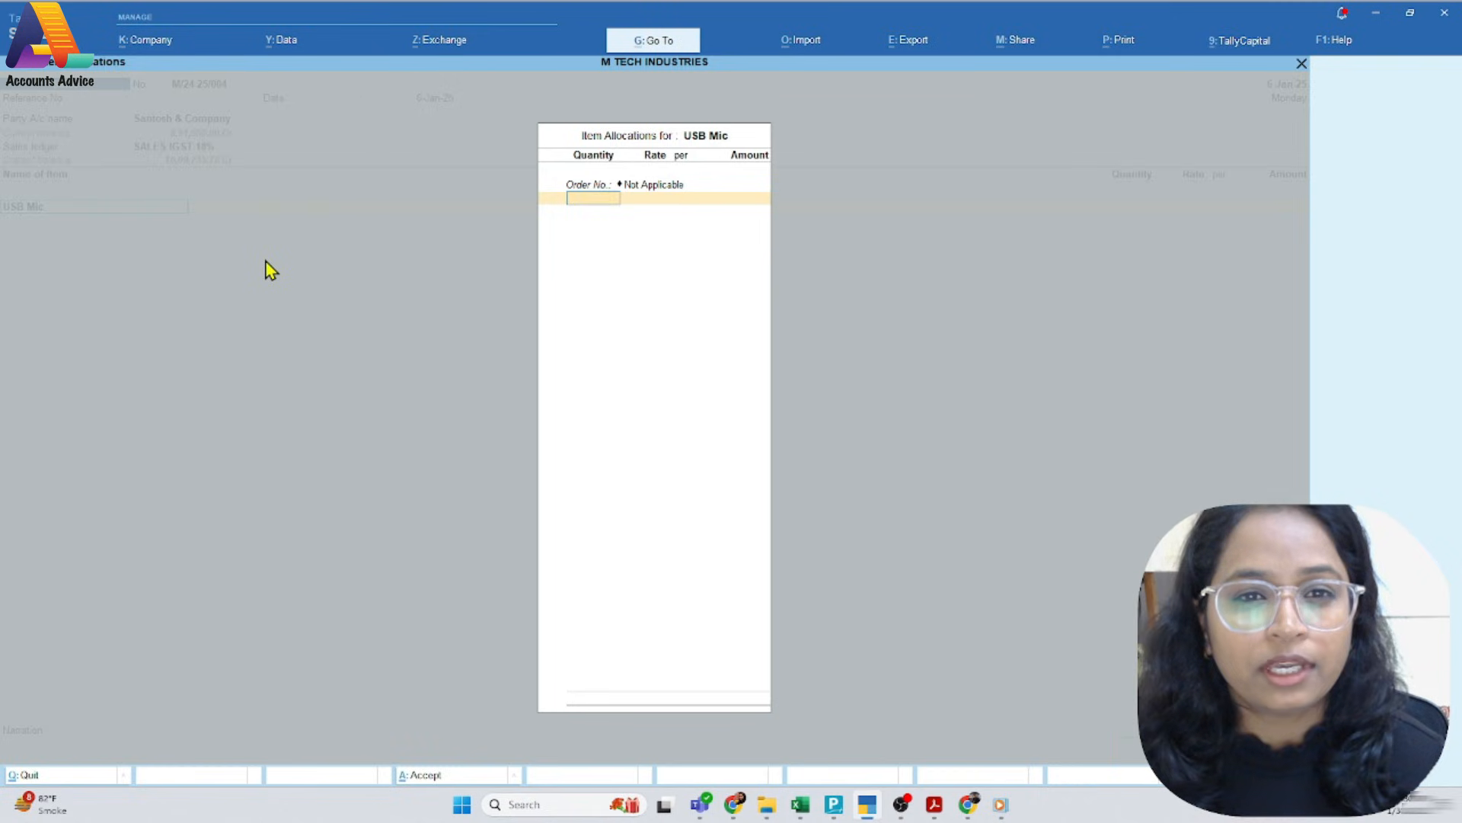
Enter a quantity of 50 NOS at a rate of 400 for USB Mic, as on the PDF invoice, and accept the item line
key("alt+Tab")
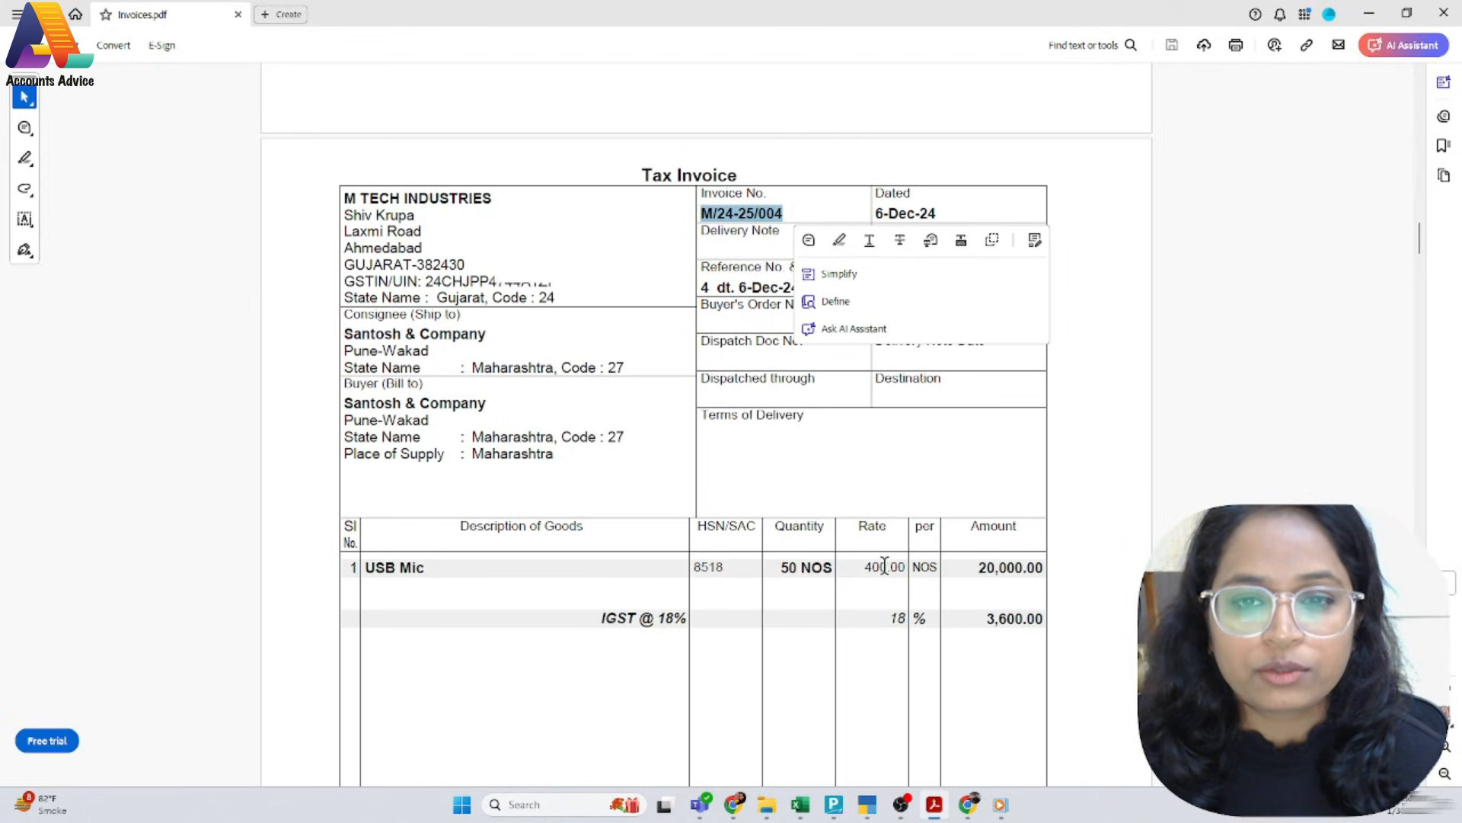
key("alt+Tab")
left_click(601, 199)
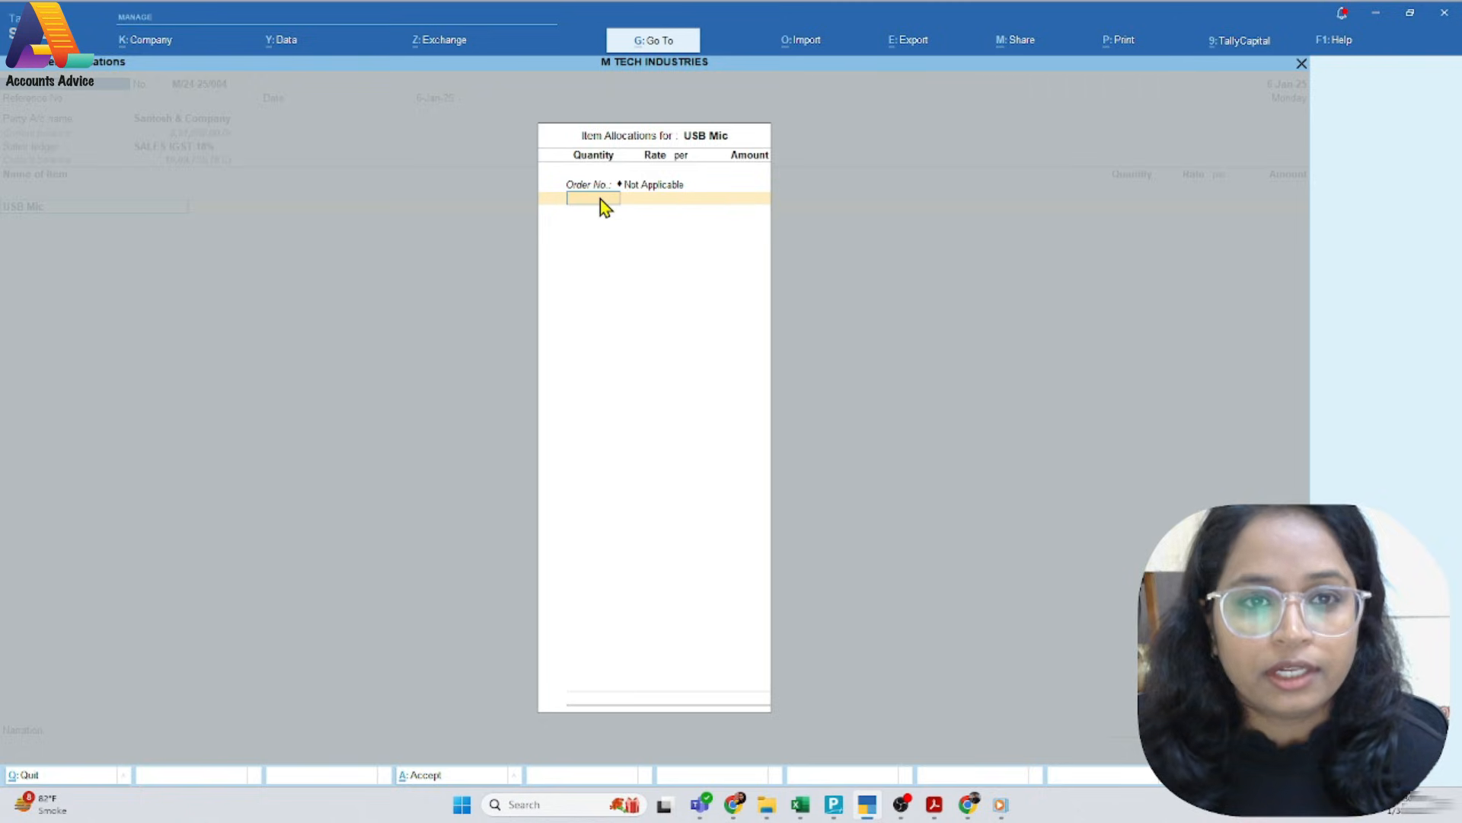
key("Return")
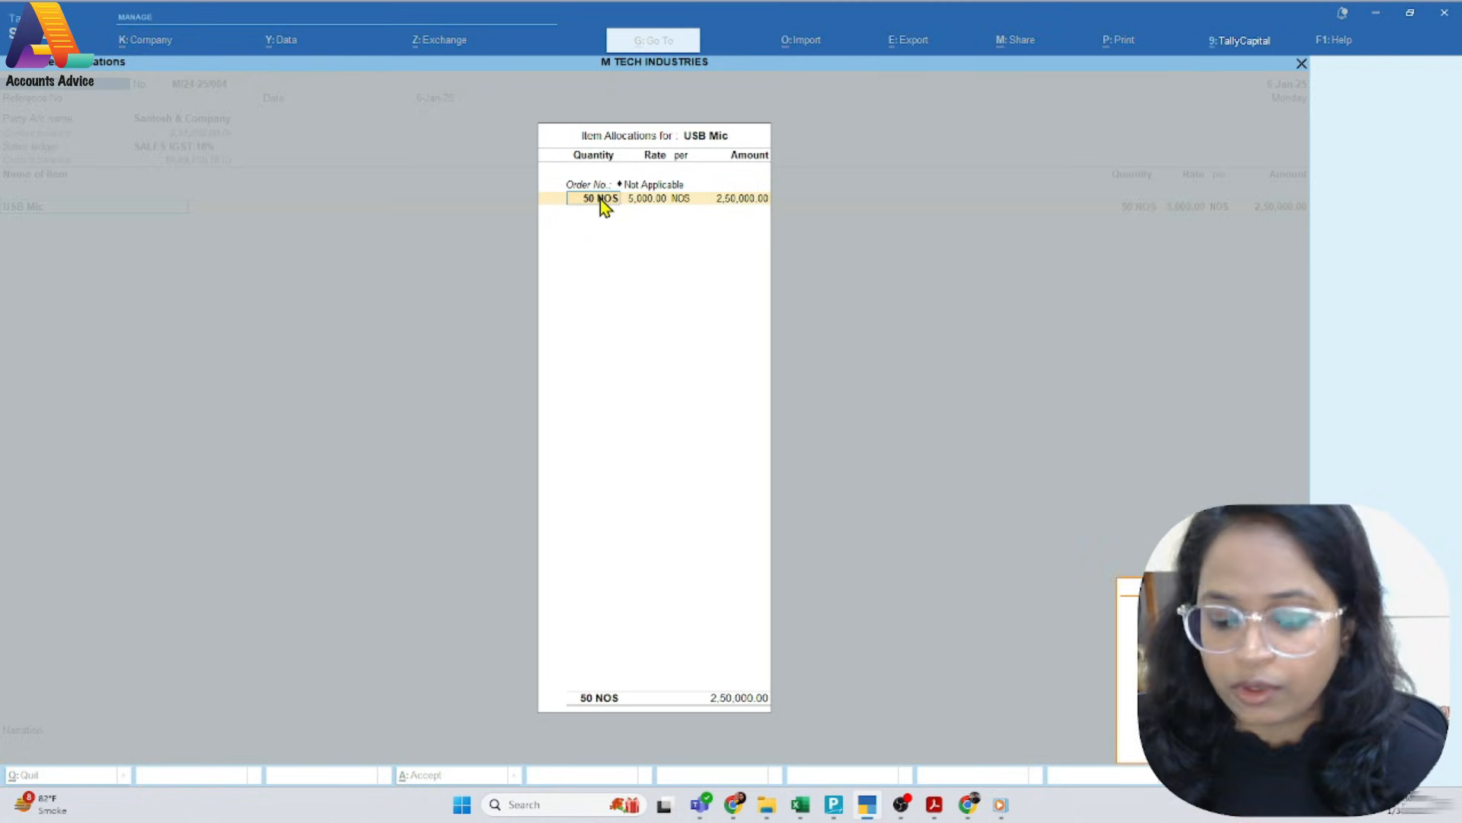
key("Return")
type("400")
key("Return")
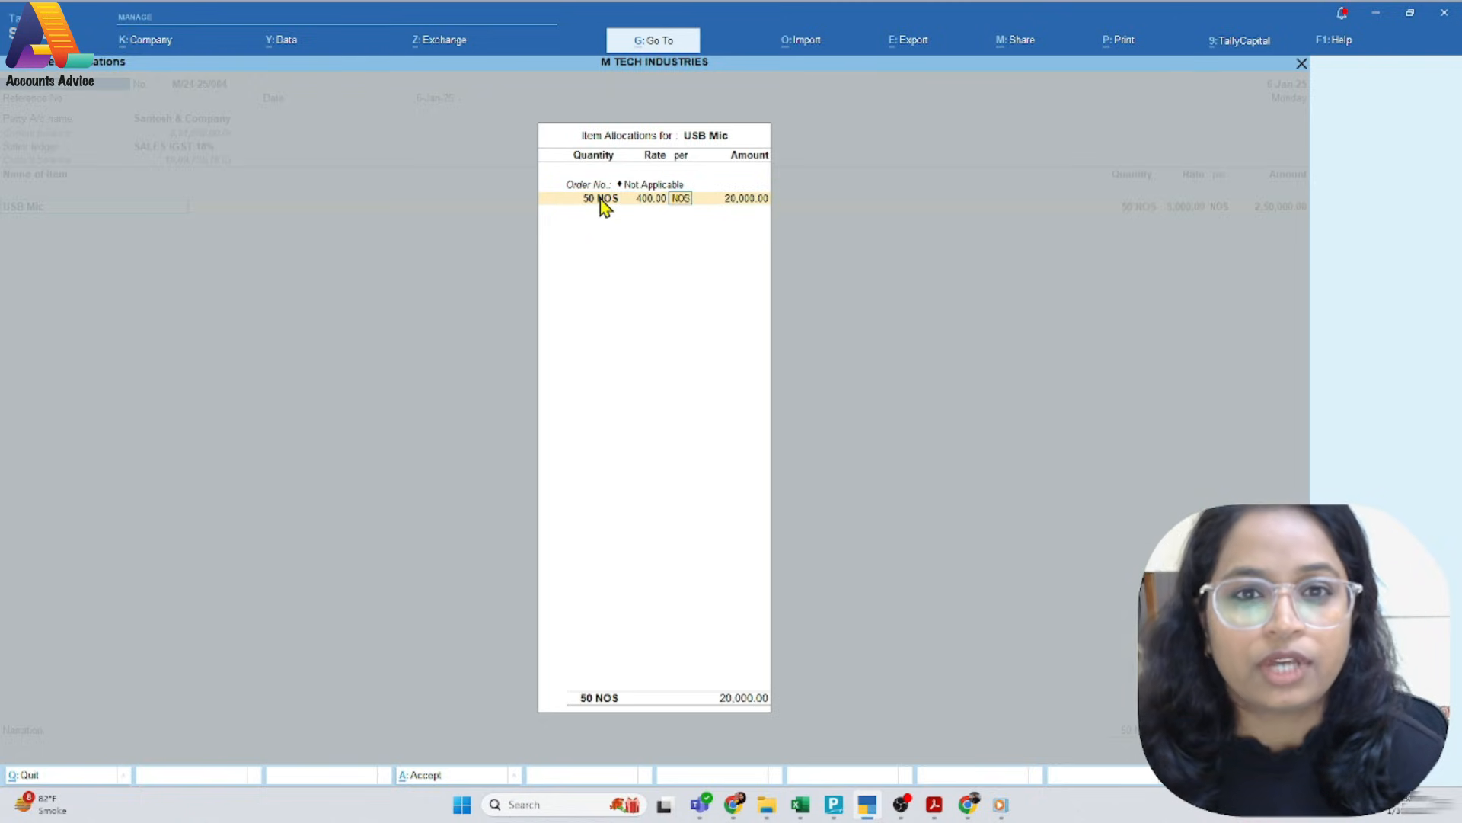
key("Return")
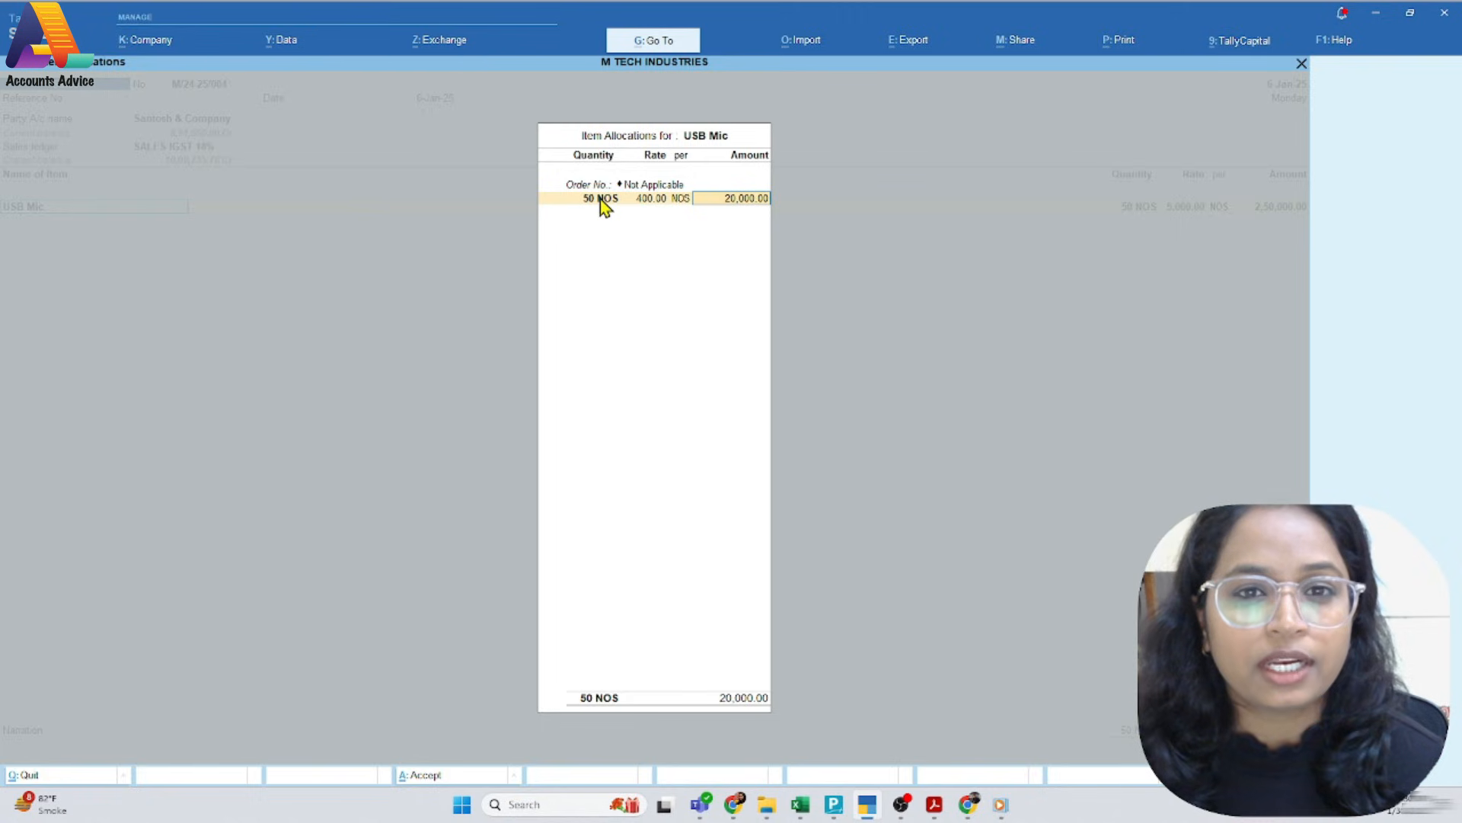
key("Return")
key("Return")
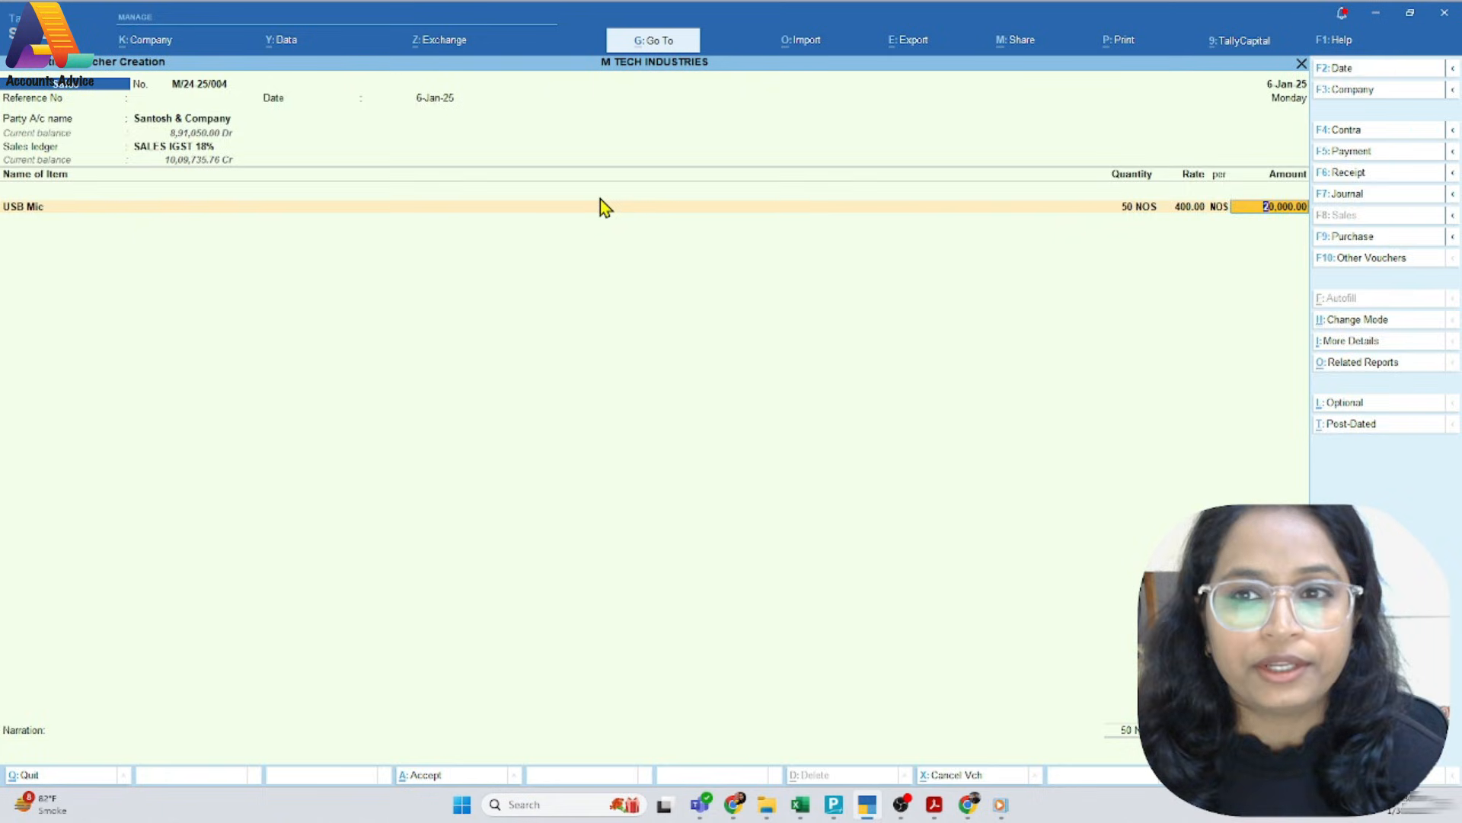
key("Return")
Finish the item list and add the IGST @ 18% tax ledger to the voucher
key("Return")
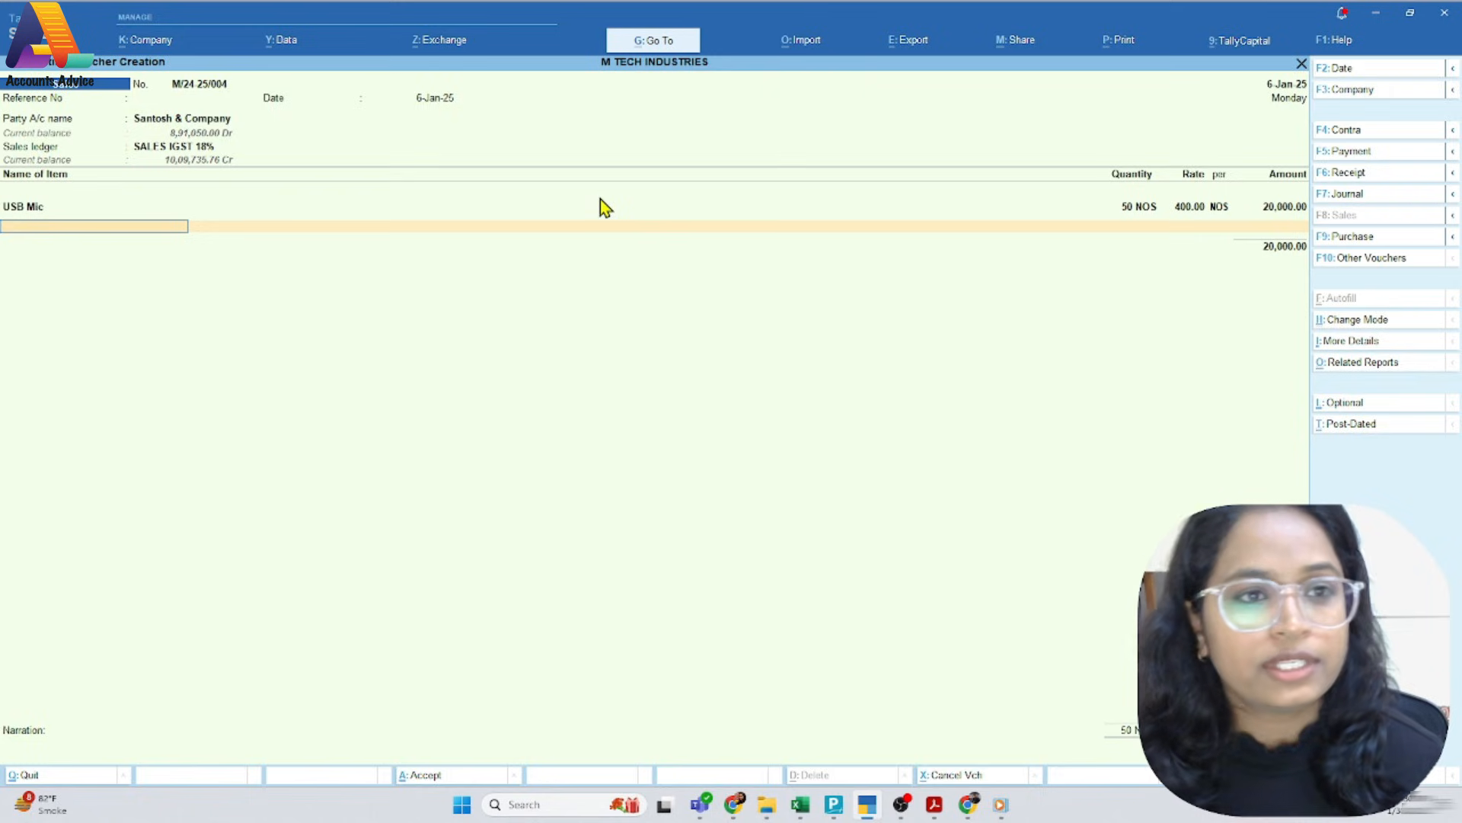
key("Return")
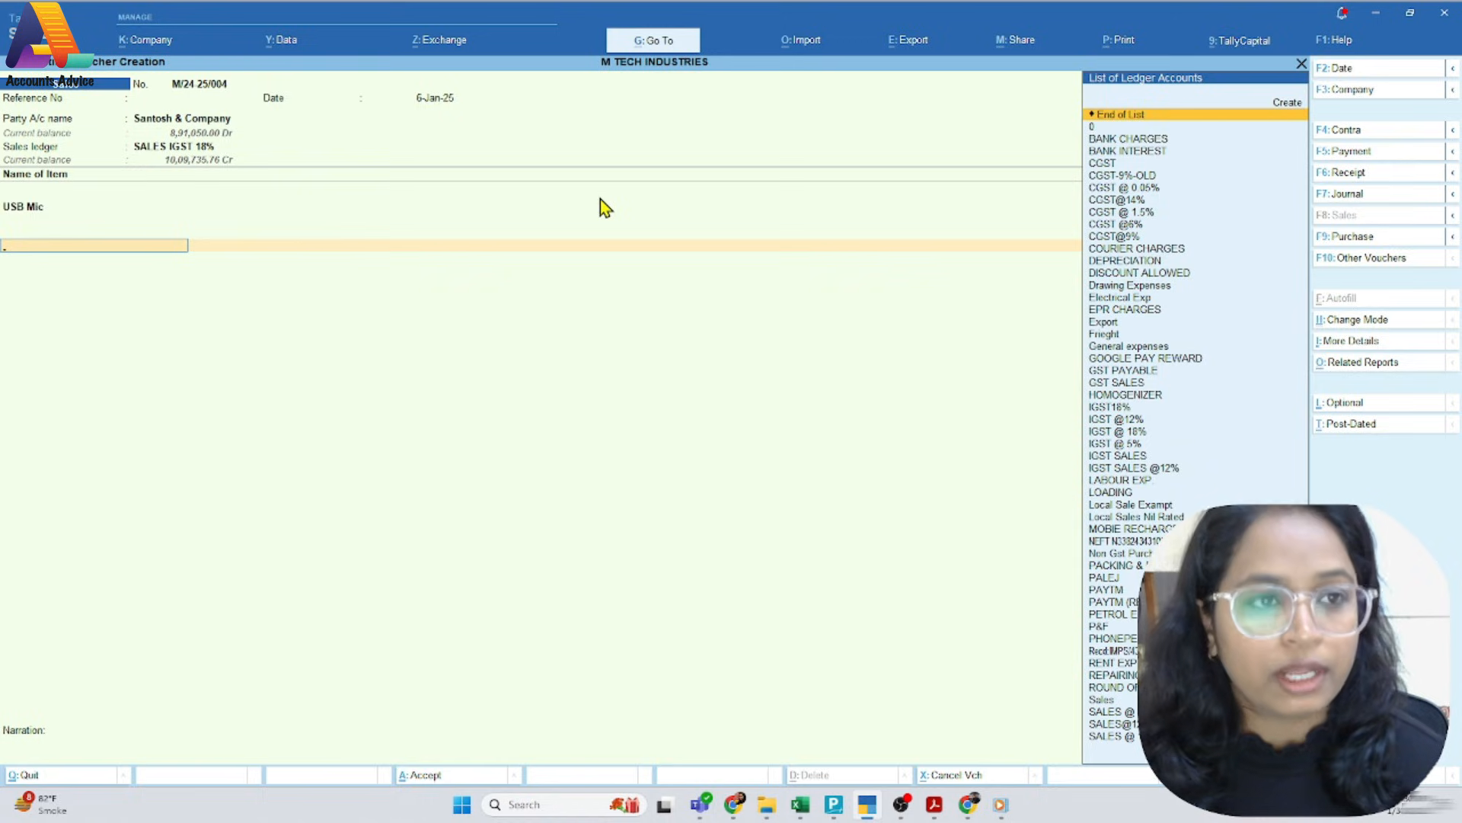
type("Igs")
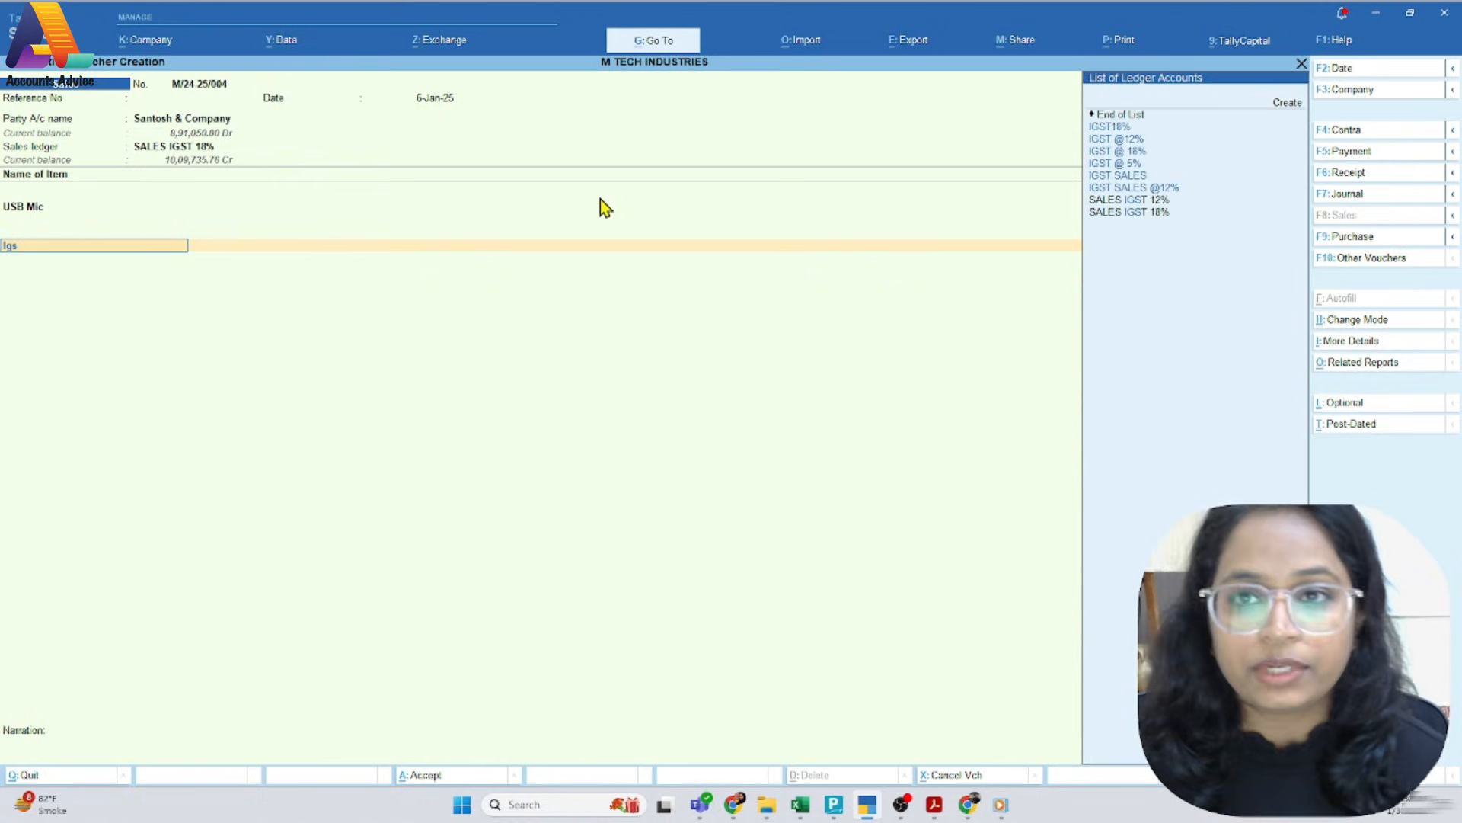
key("Down")
key("Down")
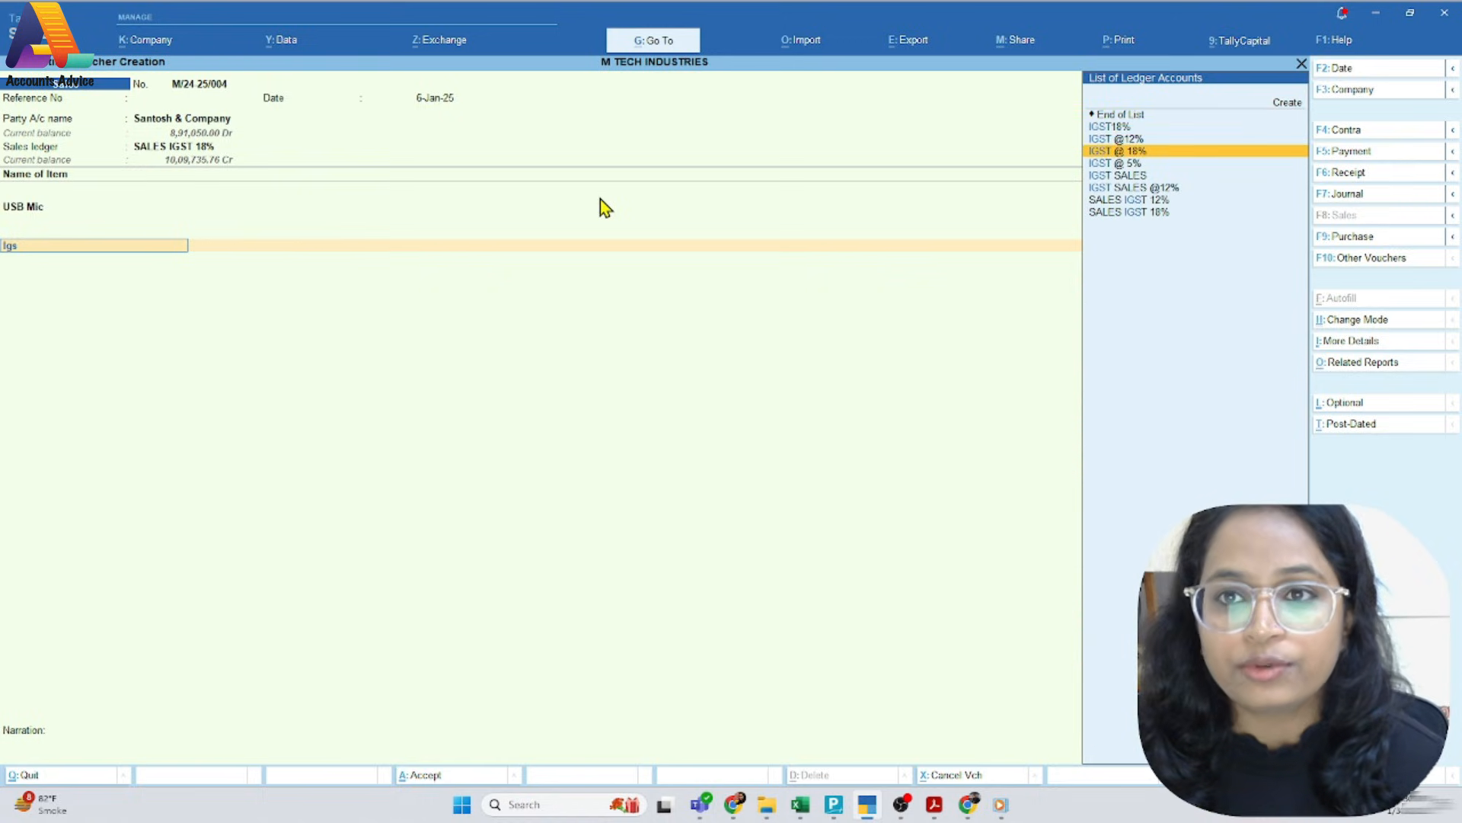
key("Return")
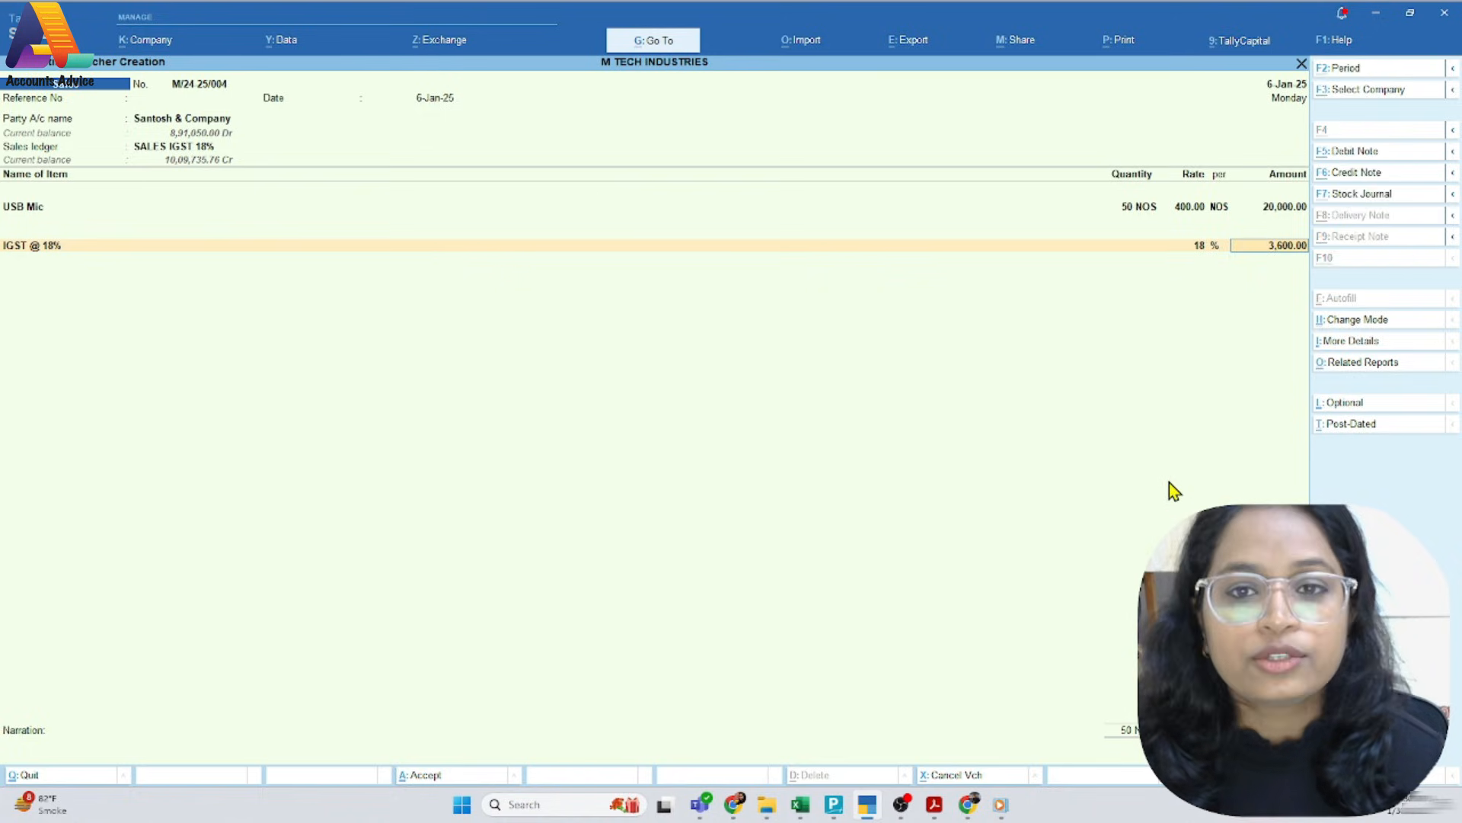
Compare the voucher with the total on the PDF invoice and save the sales voucher
key("alt+Tab")
scroll(1061, 545, "down", 3)
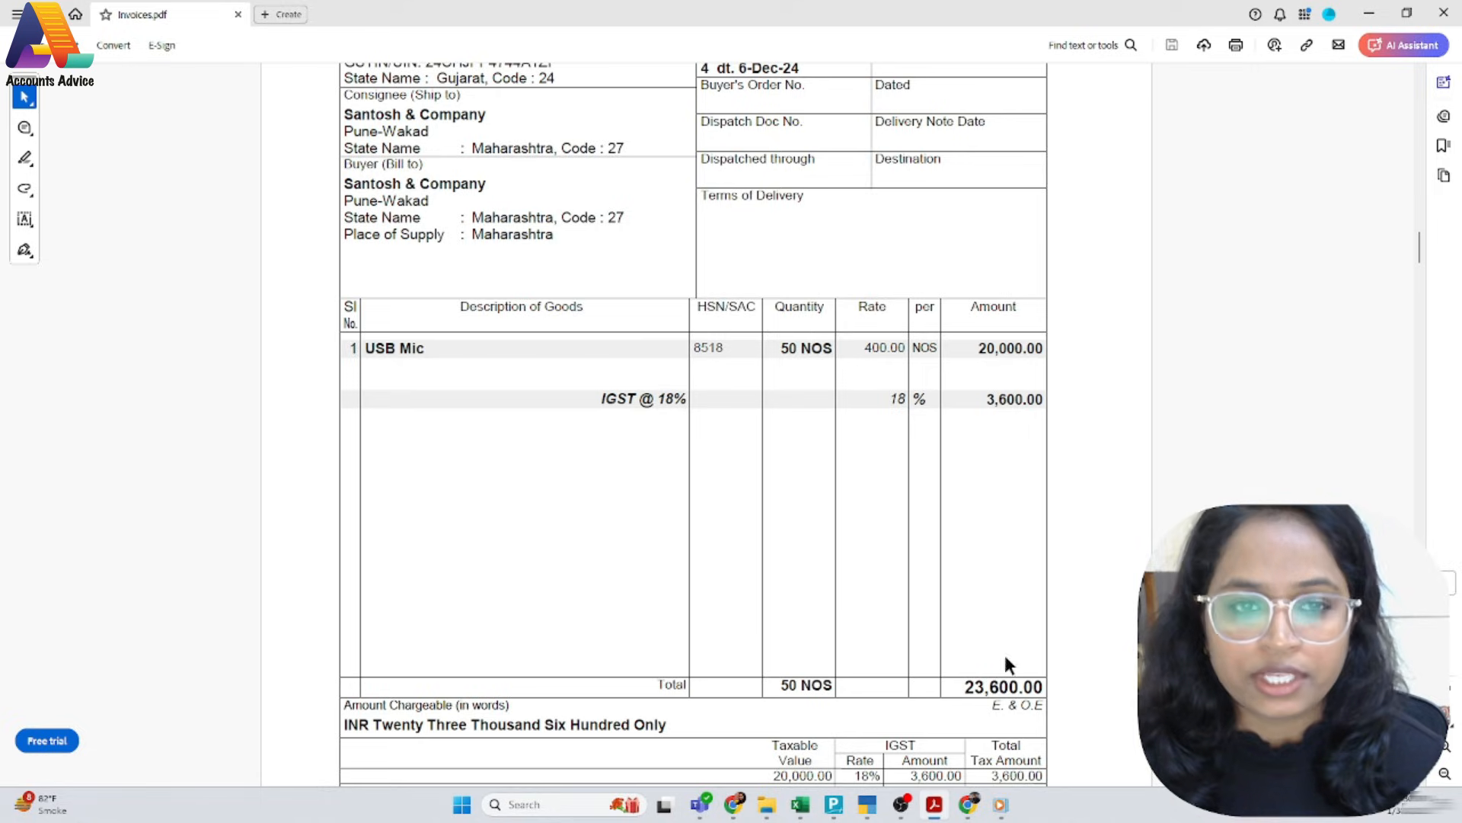
key("alt+Tab")
key("ctrl+a")
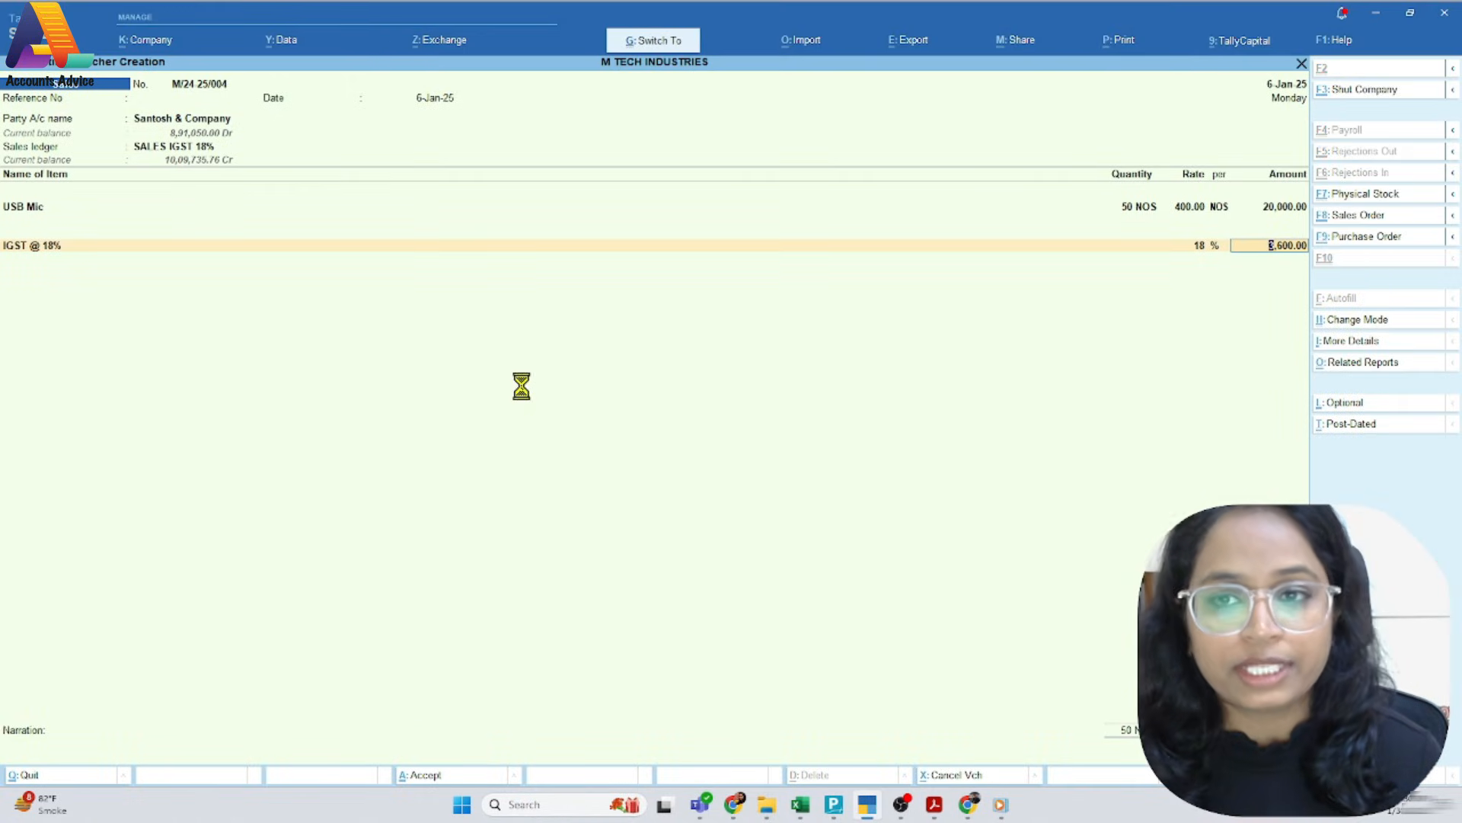
Examine the next PDF invoices, M/25-25/005 and M/25-25/006, for their dates, parties, item lines, taxes and totals
key("alt+Tab")
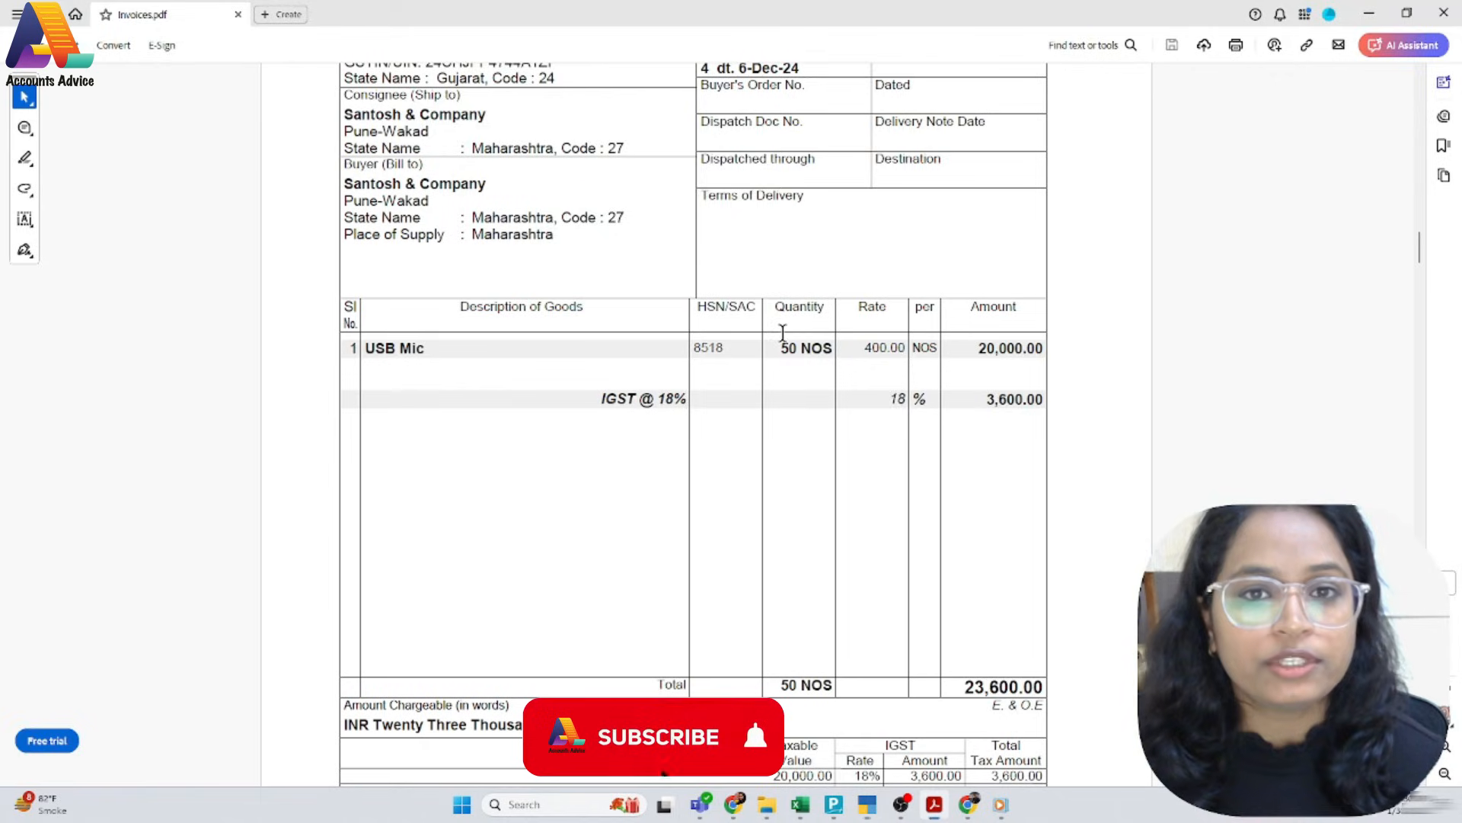
scroll(907, 404, "down", 2)
scroll(906, 404, "down", 10)
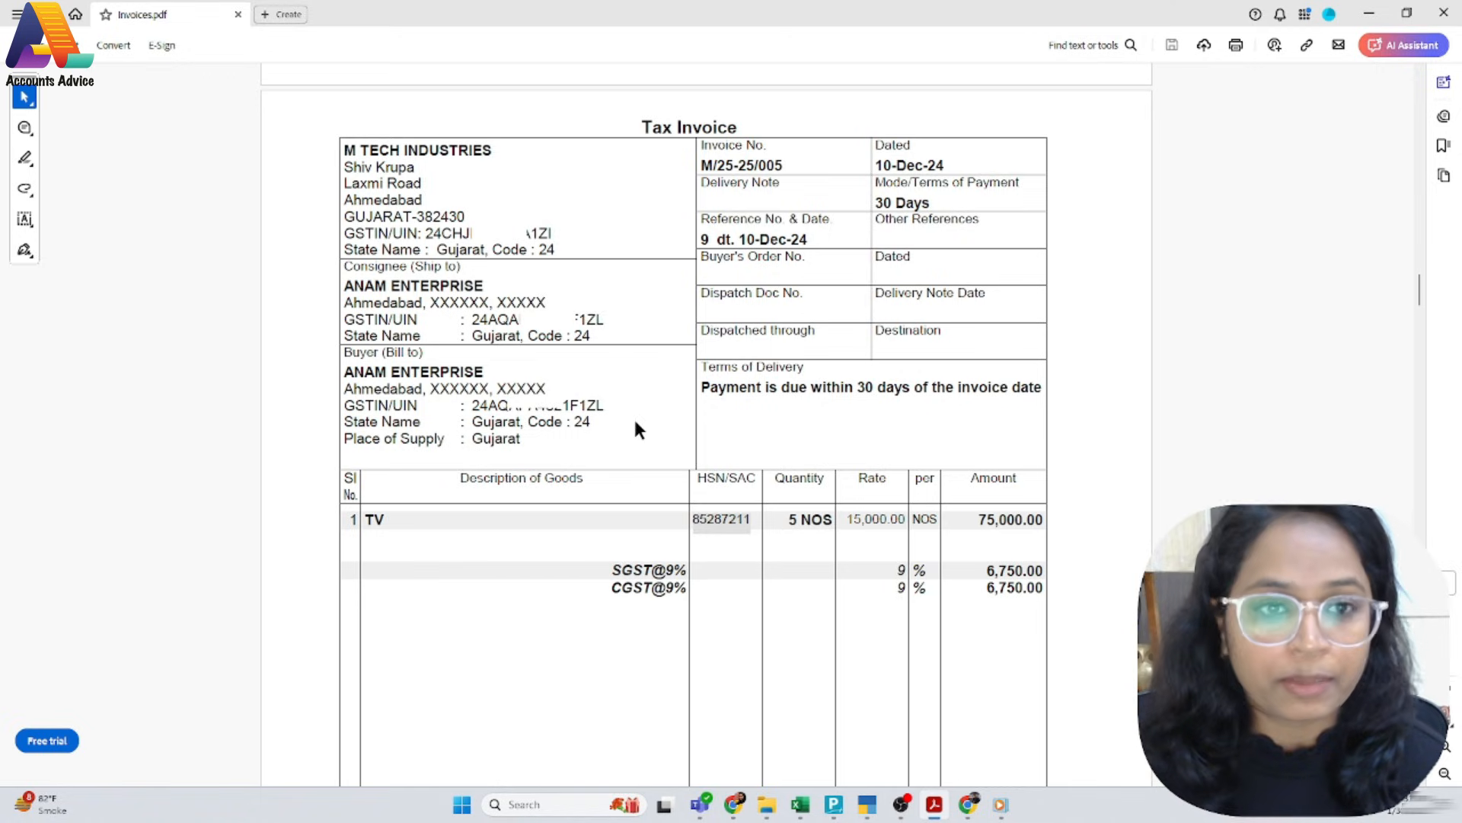
scroll(635, 421, "down", 3)
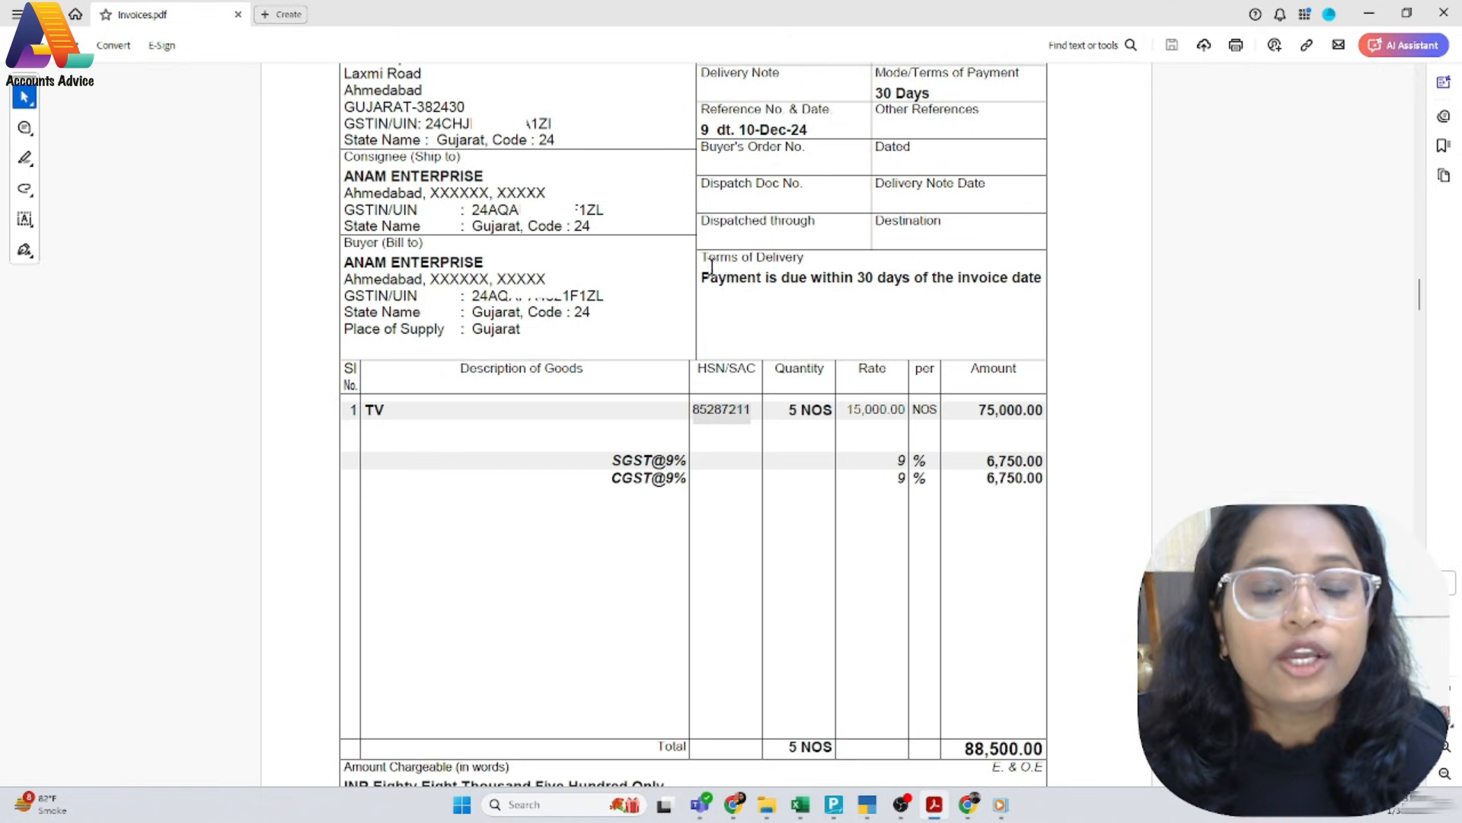
scroll(959, 579, "up", 3)
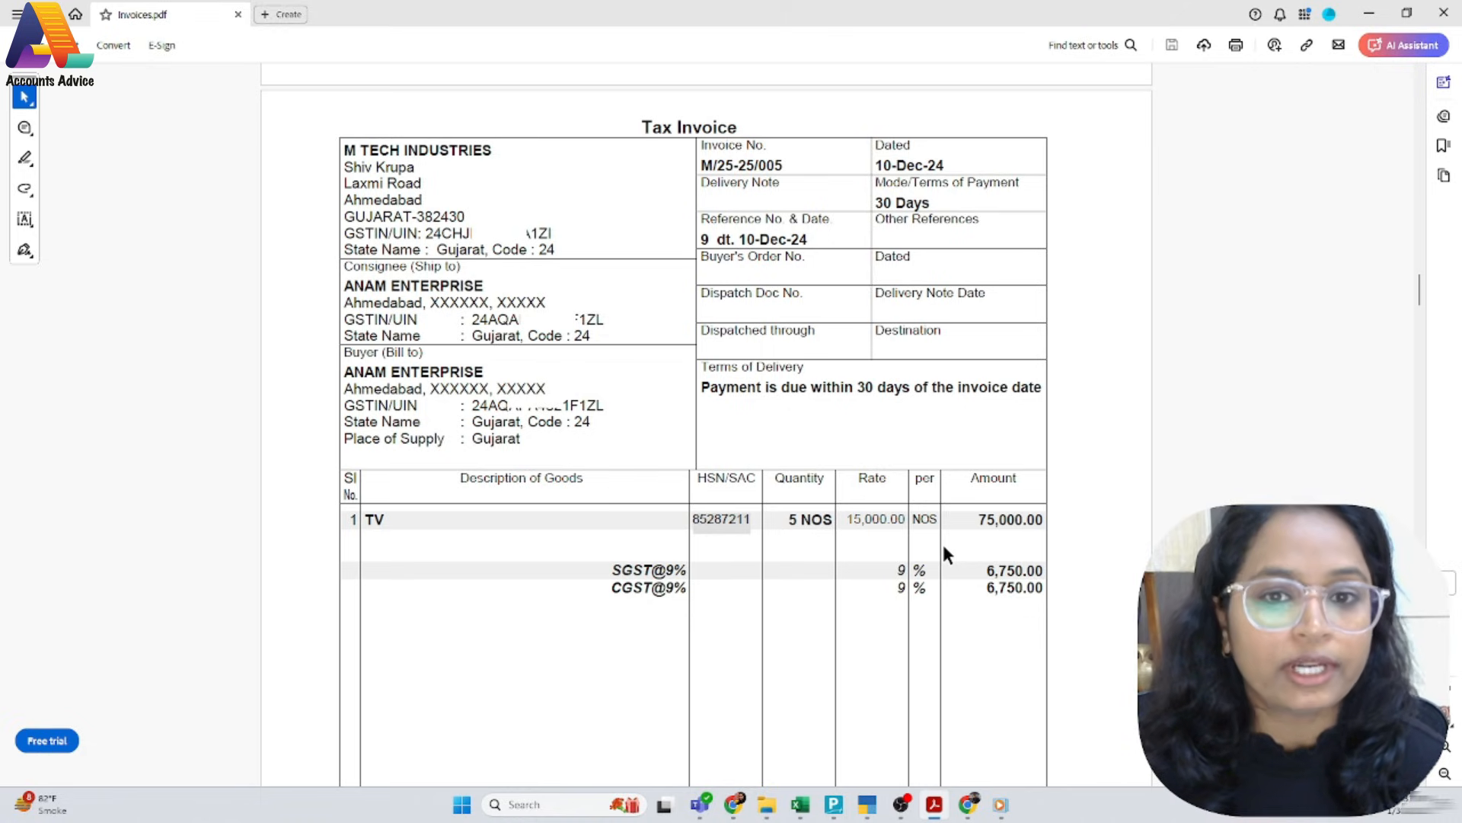
scroll(943, 547, "down", 5)
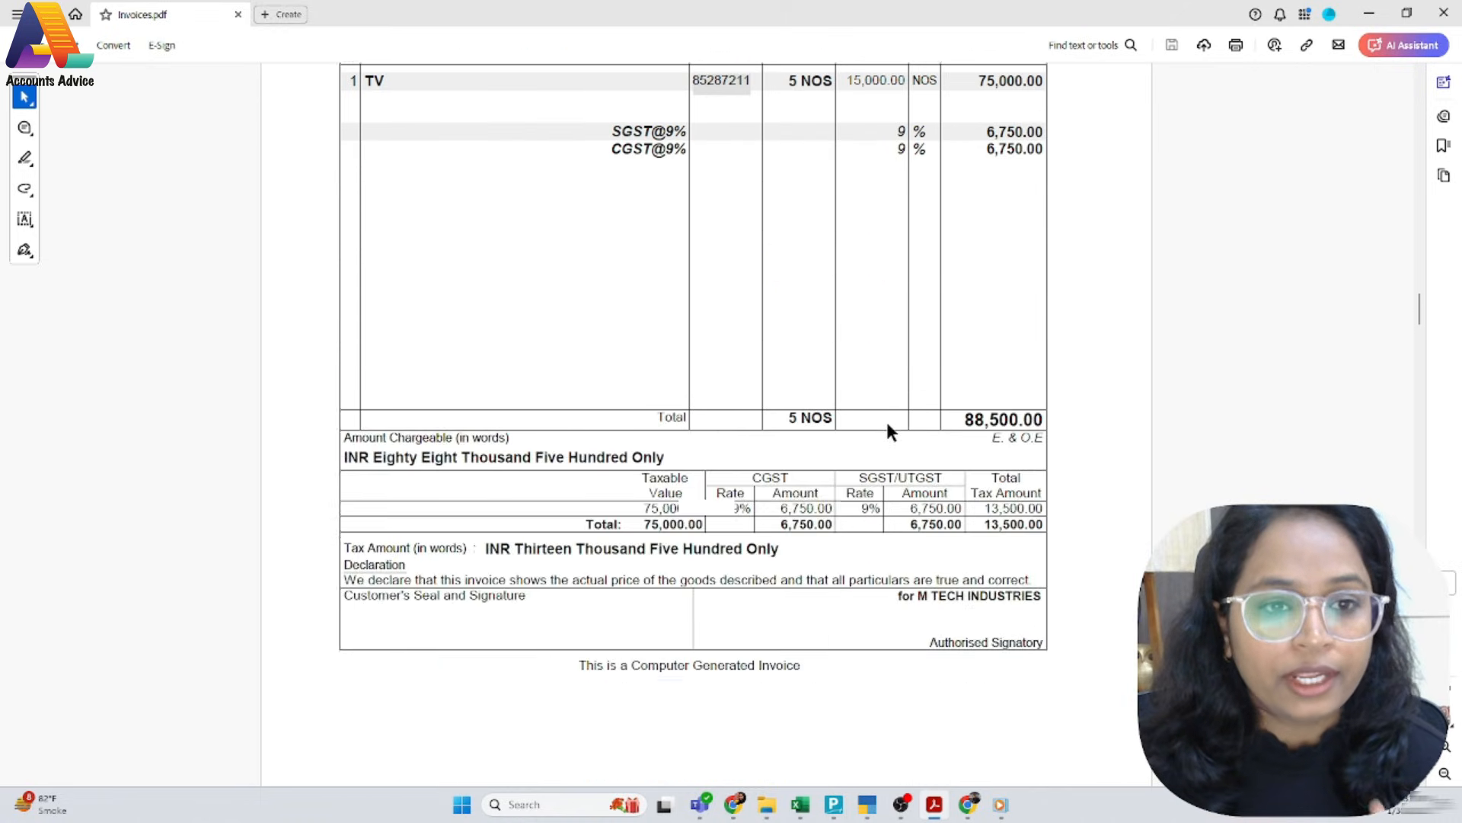
scroll(888, 425, "down", 8)
scroll(894, 444, "down", 1)
scroll(894, 443, "up", 1)
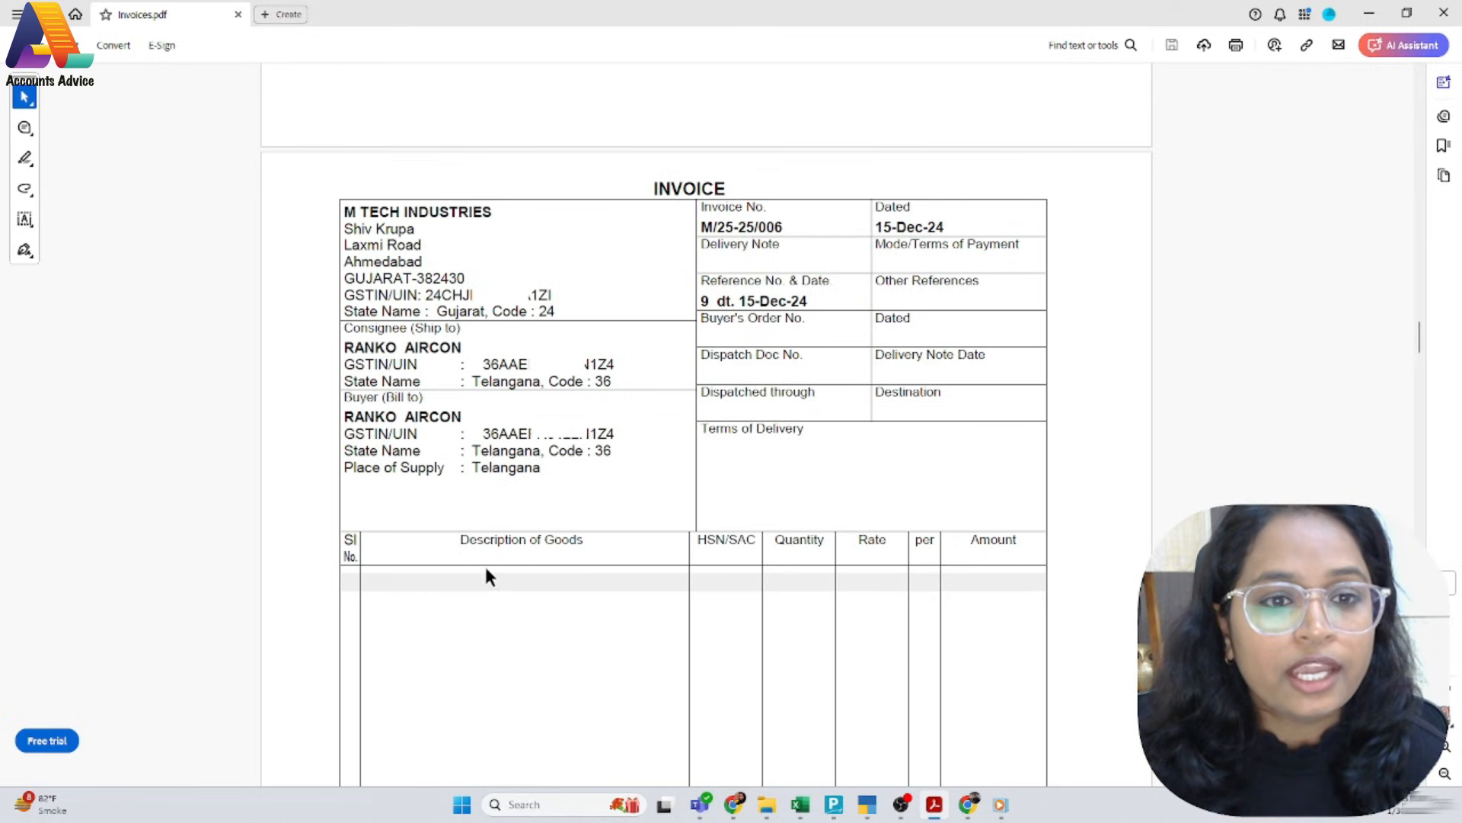
scroll(870, 585, "down", 1)
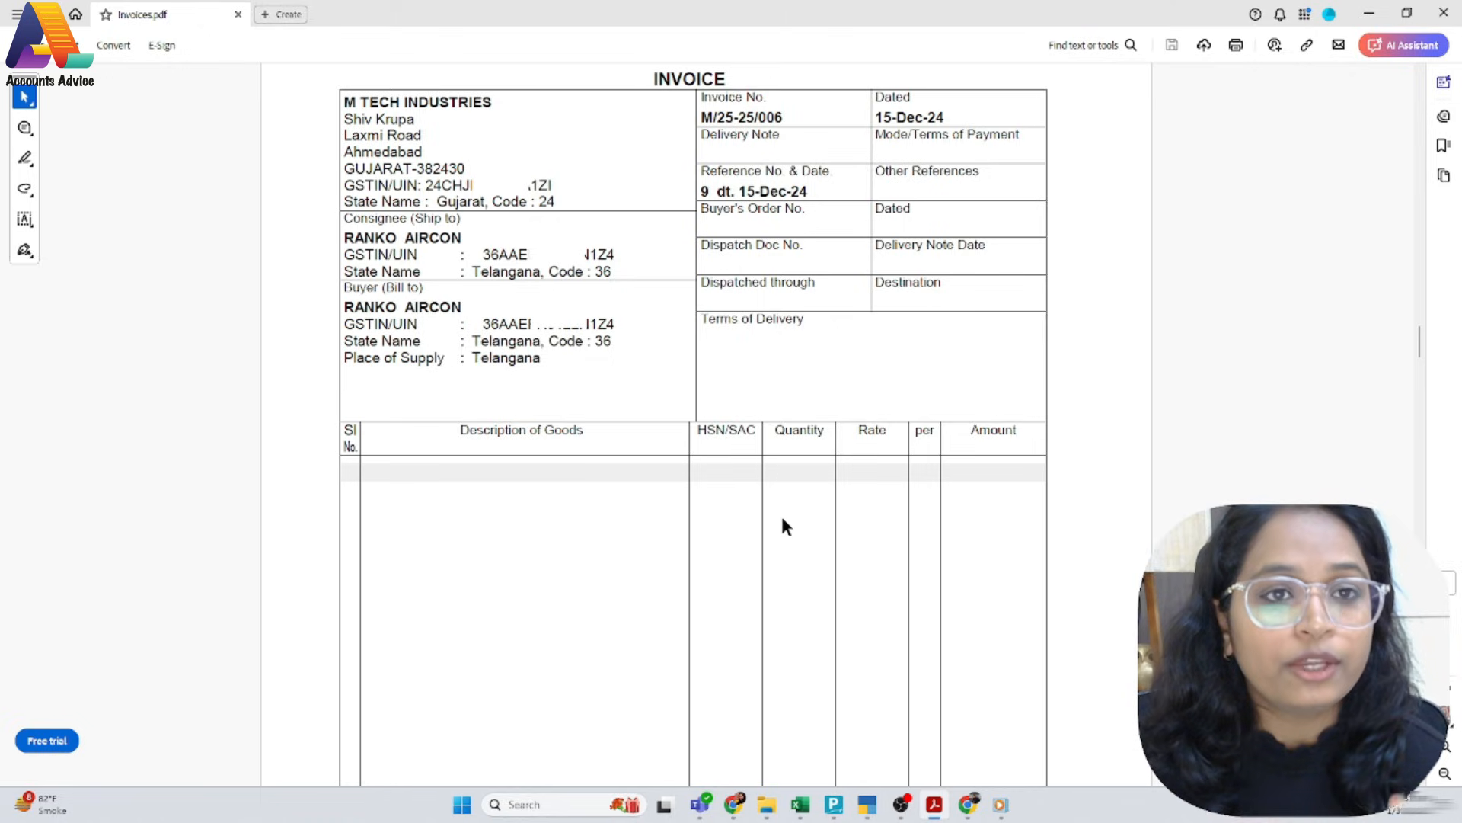
Copy the invoice number M/25-25/006 from the PDF into the new sales voucher as its number
left_click_drag(786, 119, 703, 120)
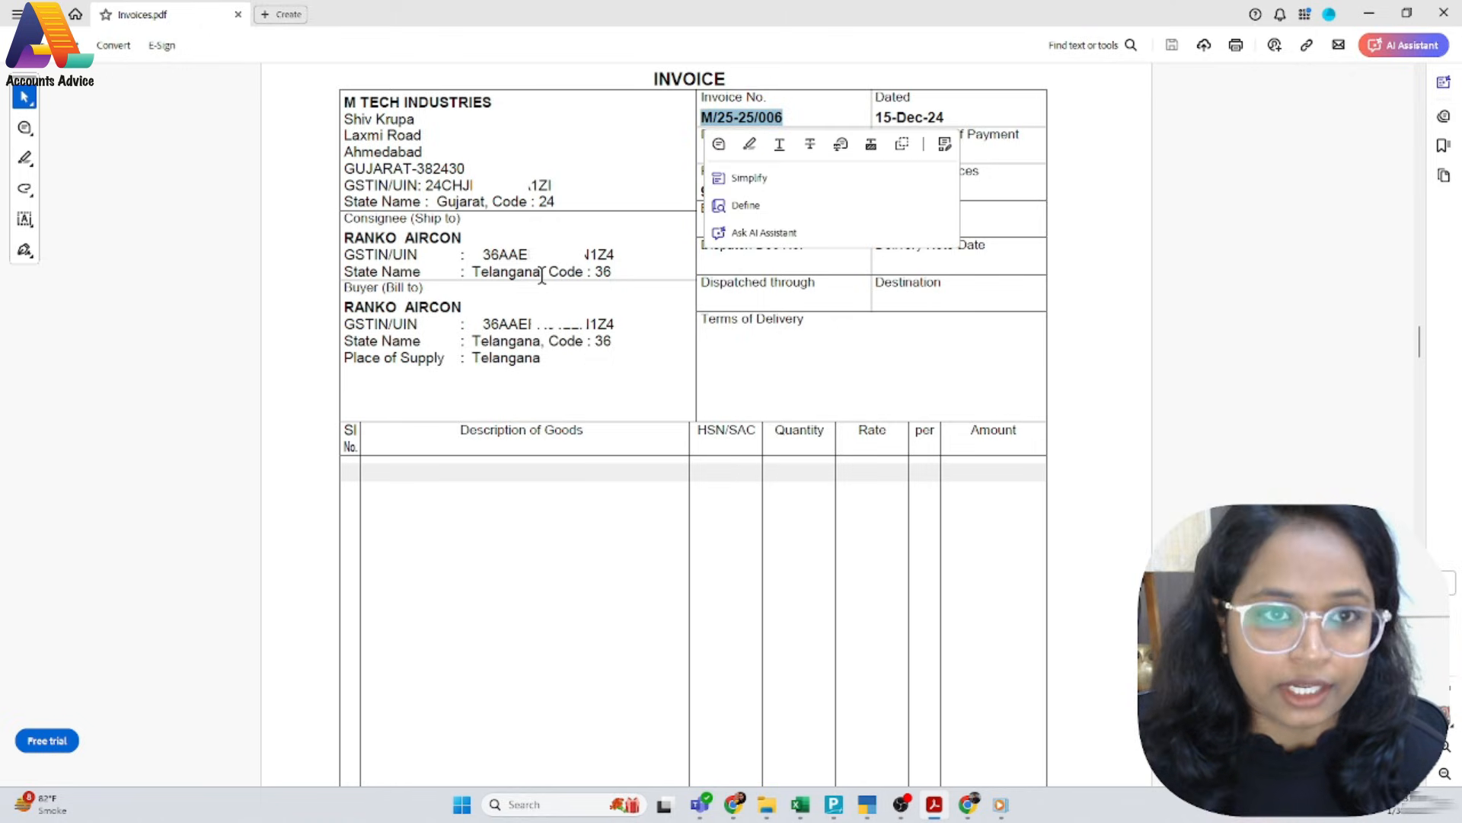
key("alt+Tab")
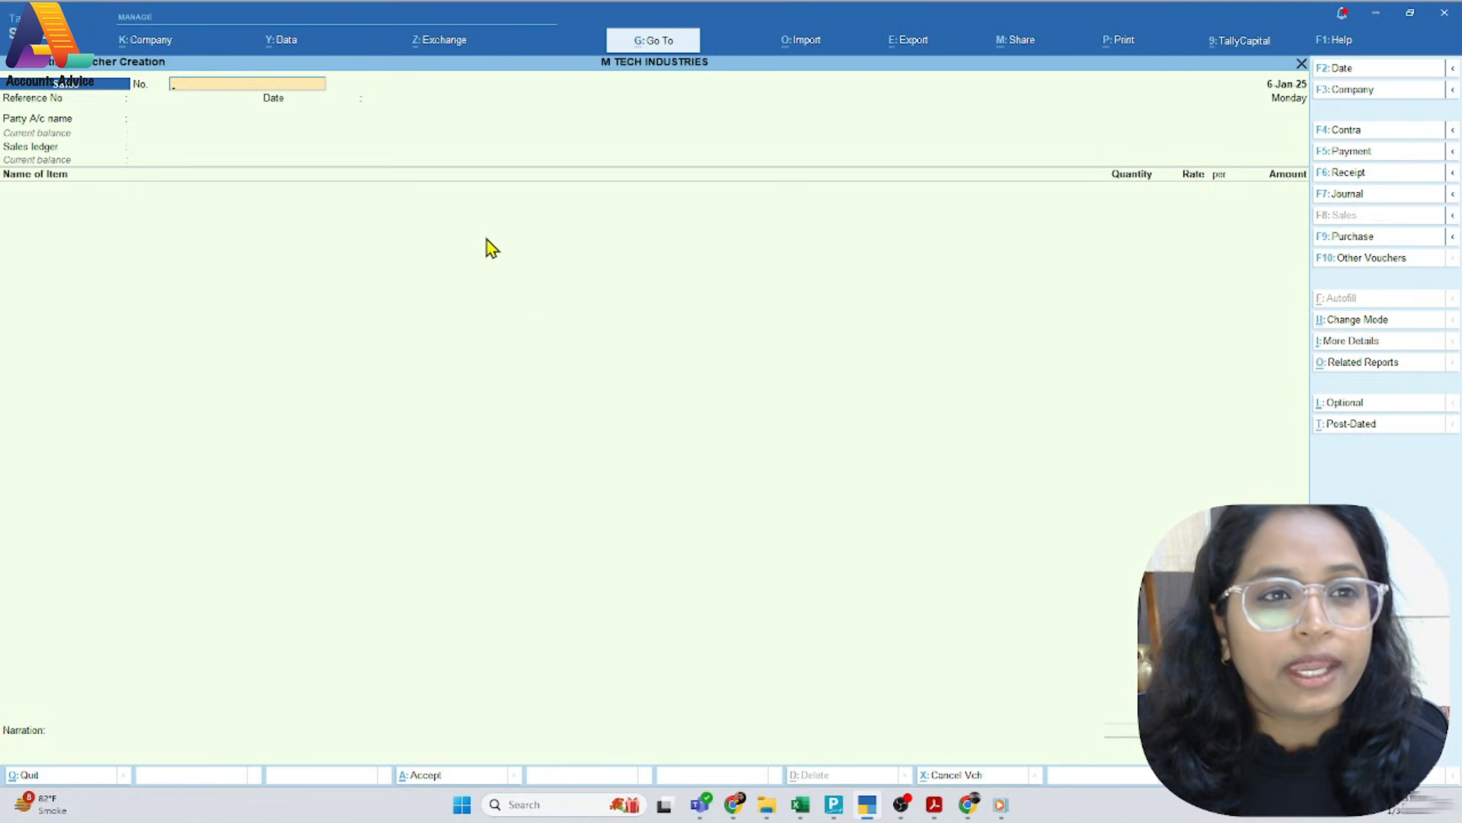
key("alt")
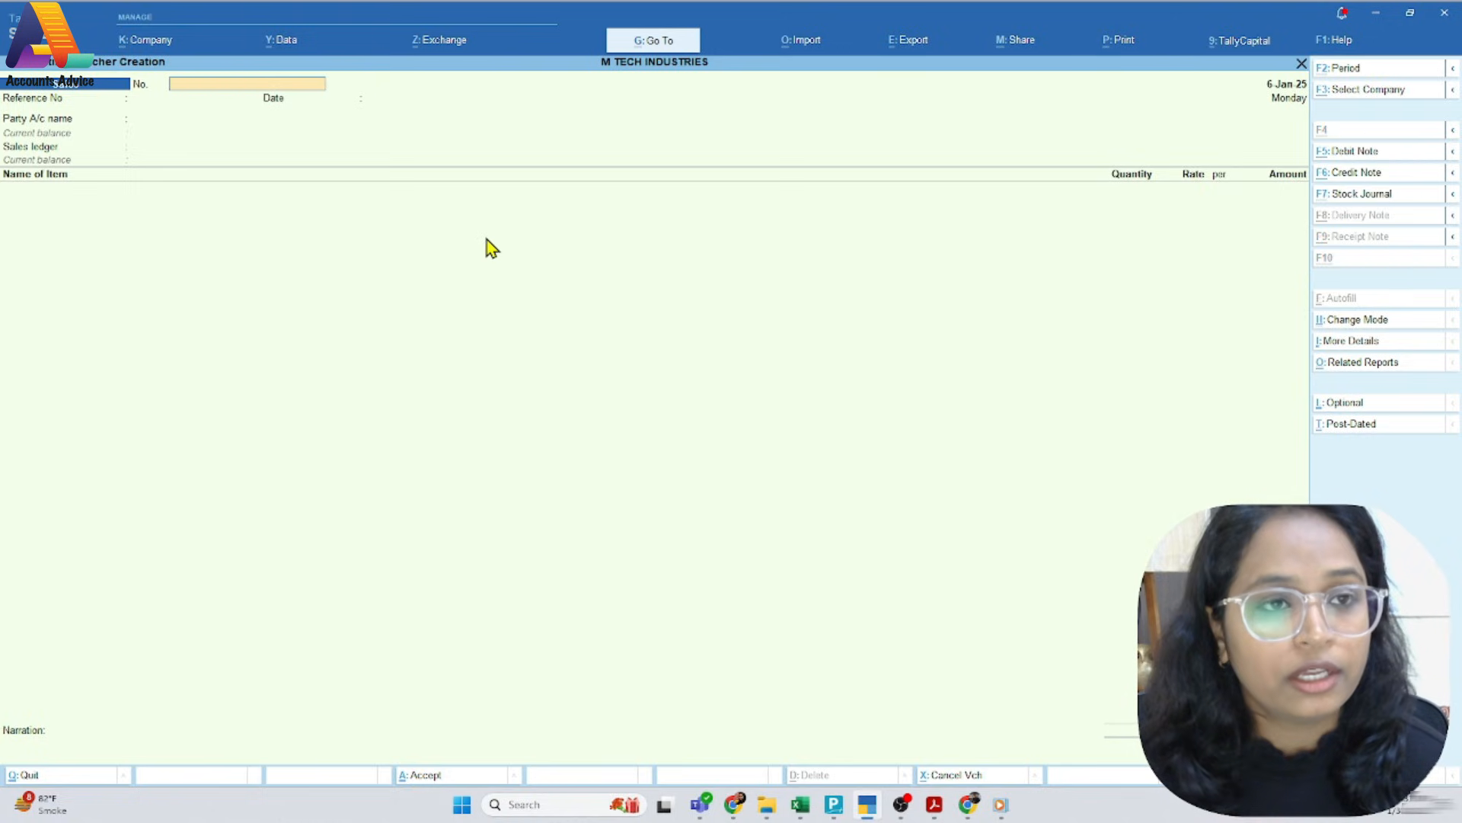
type("M/25 25/006")
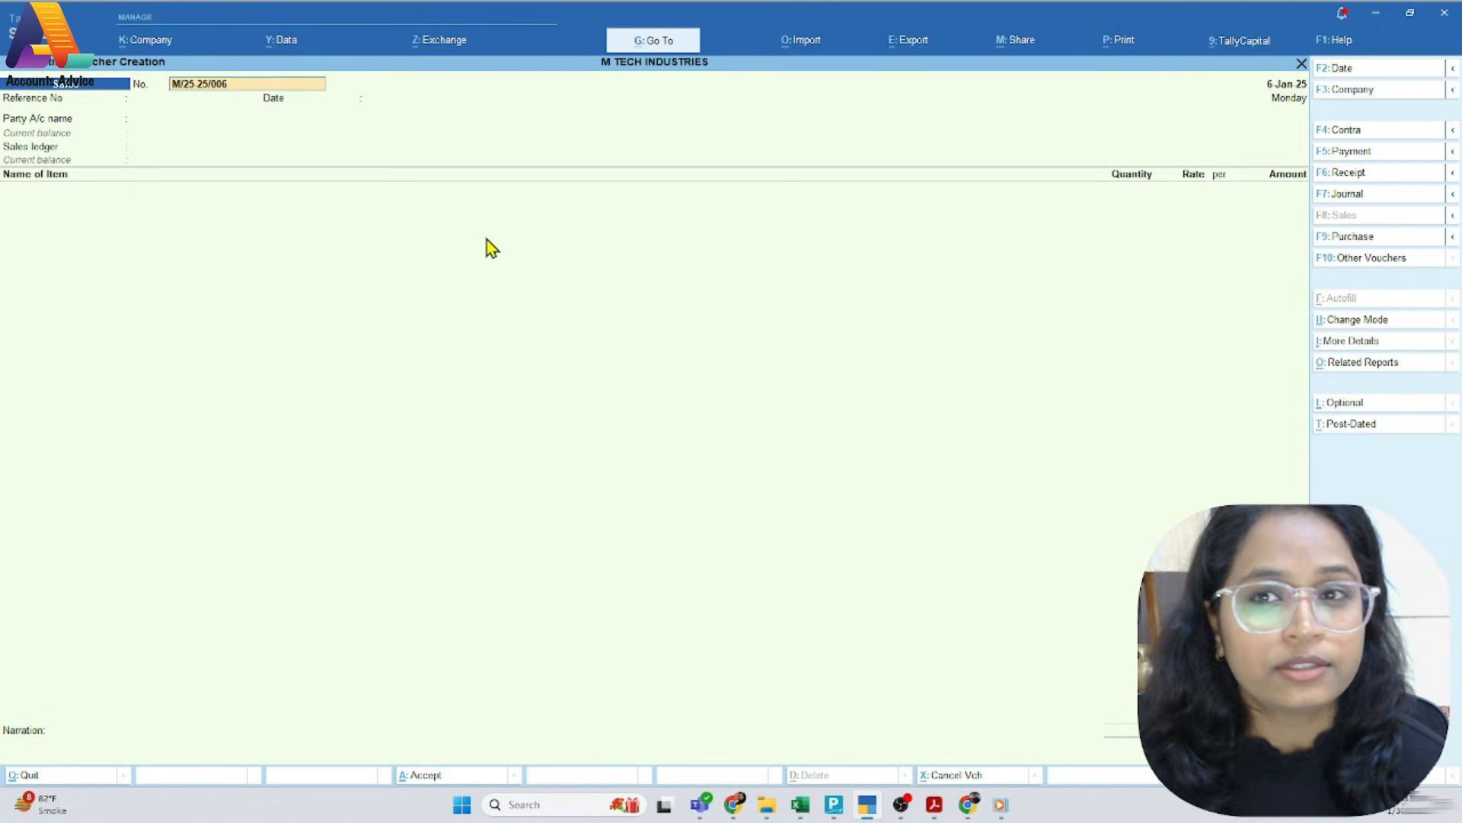
key("alt+Tab")
key("alt+Tab")
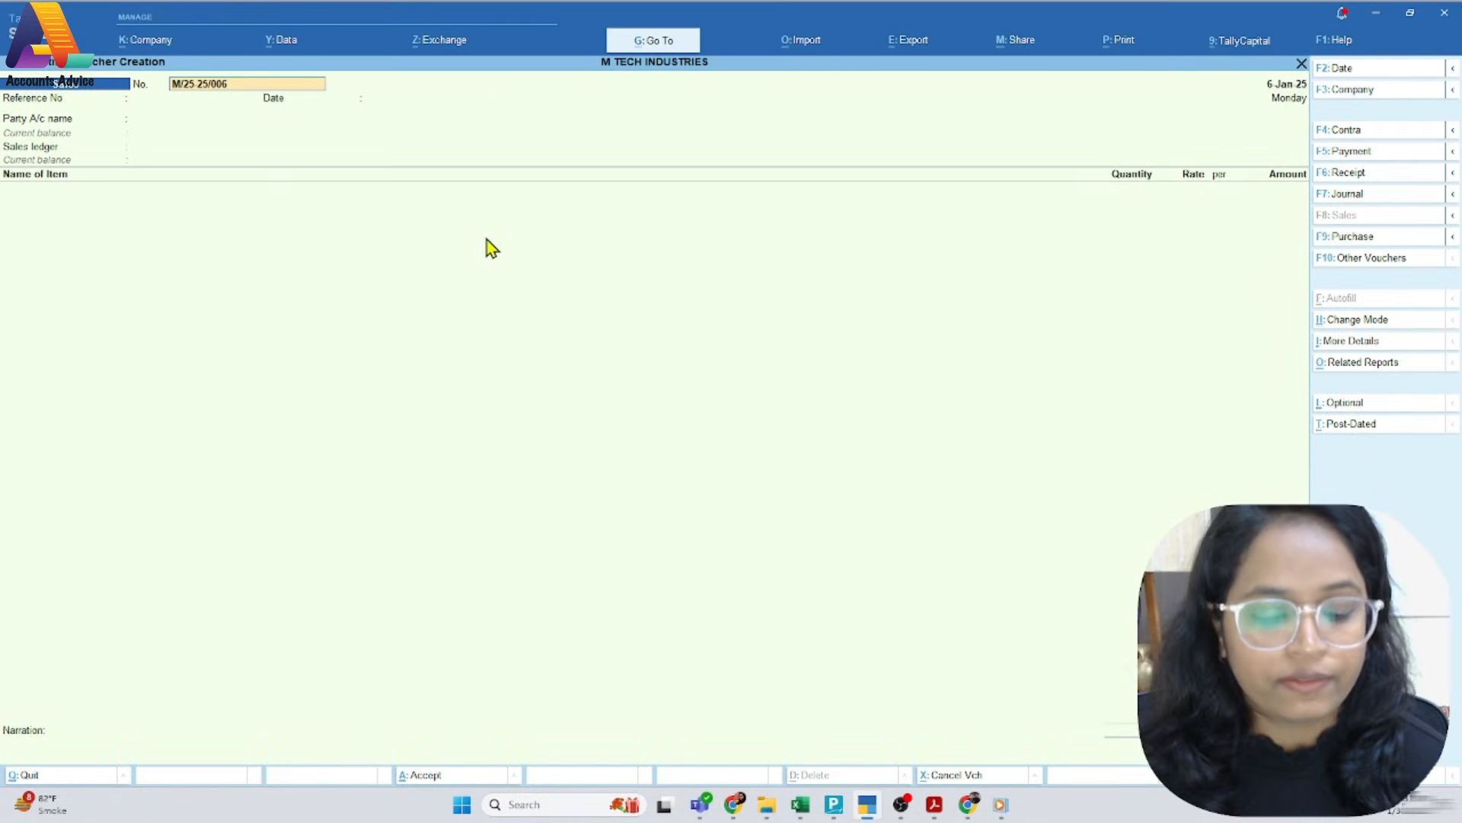
Set both the voucher date and the reference date to 15-Jan-25
key("F2")
type("15.")
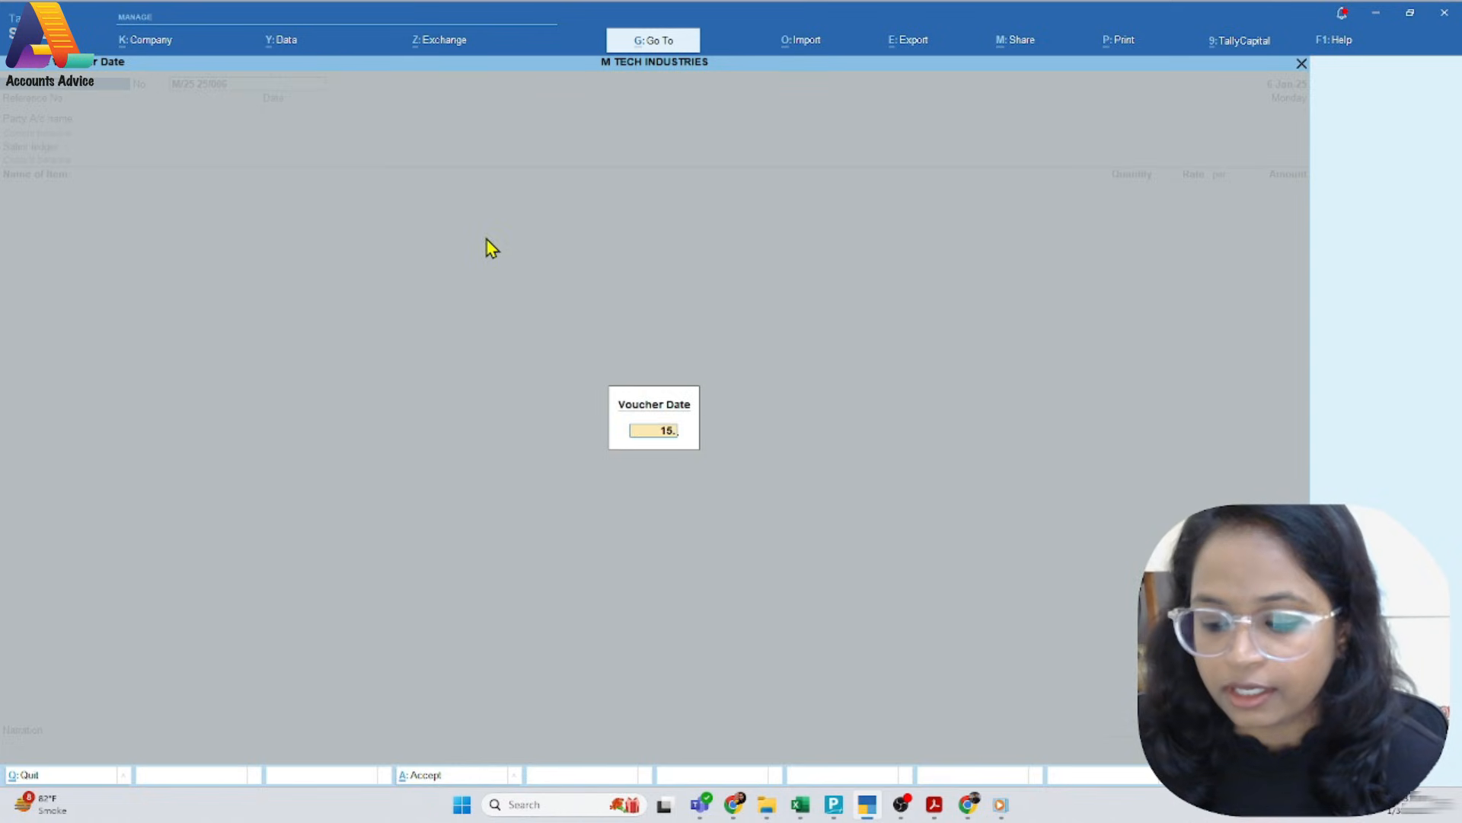
key("Return")
key("Return")
key("Return")
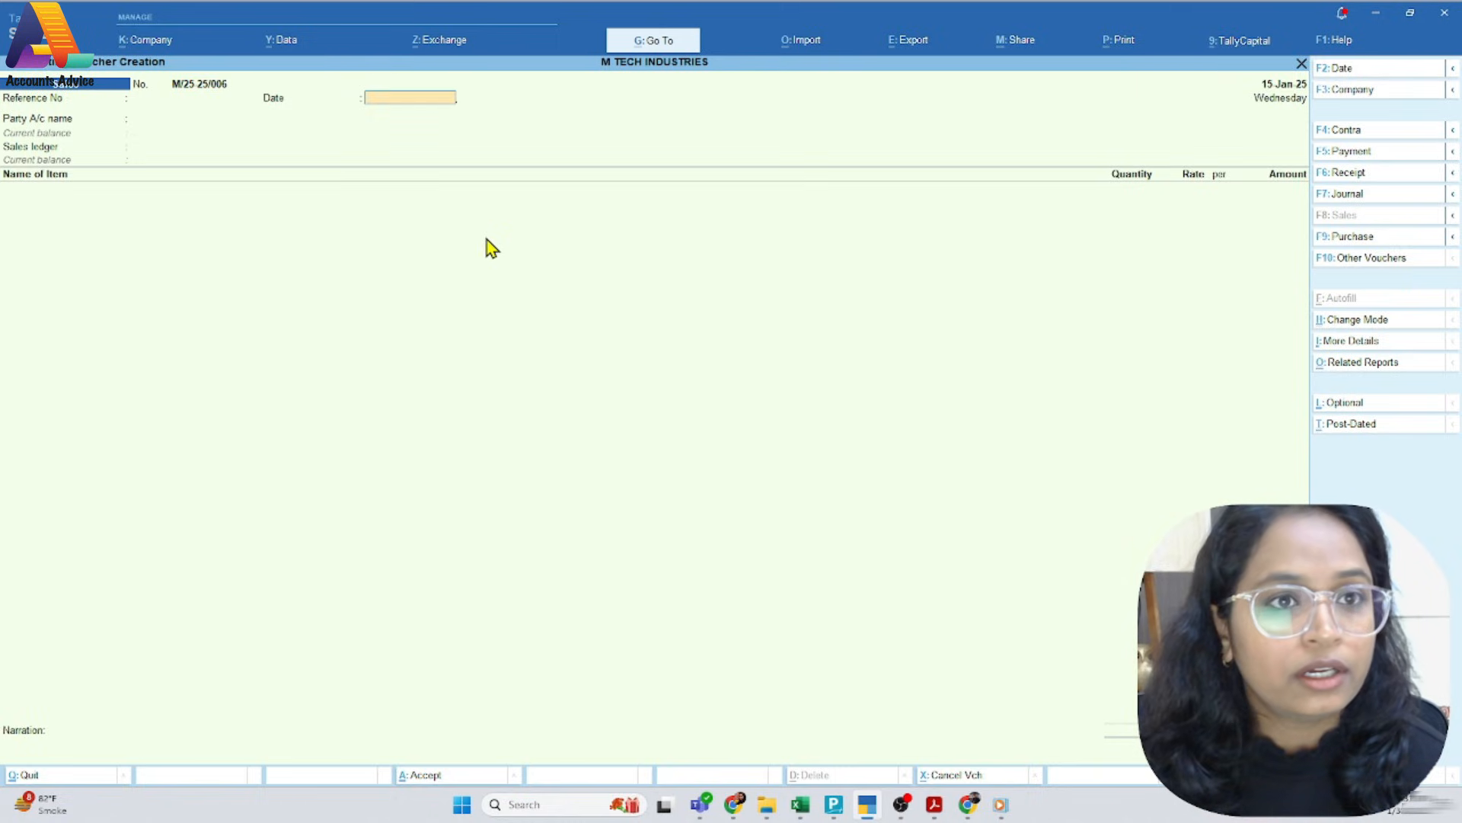
type("15-Jan-25")
key("Return")
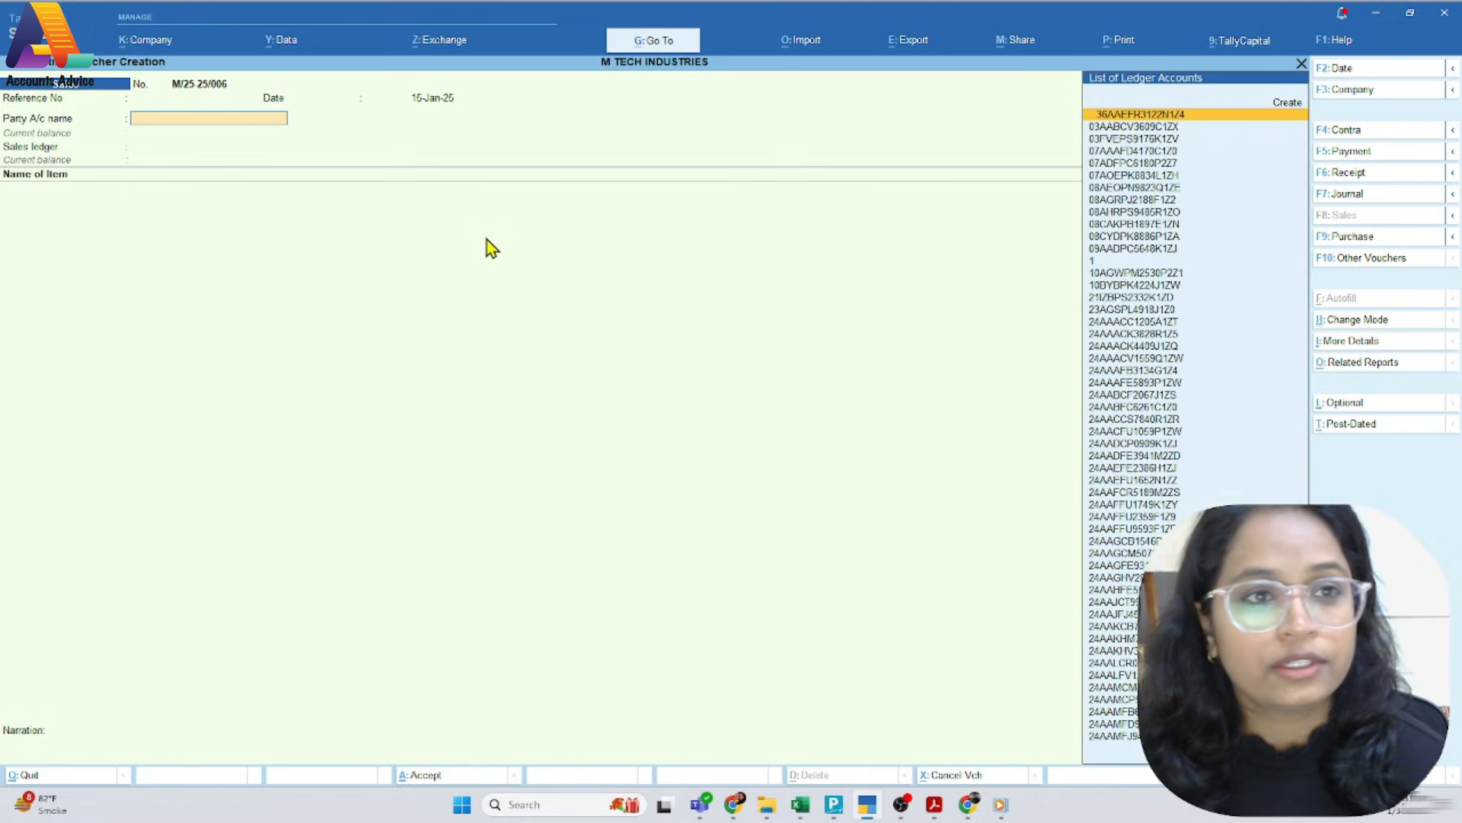
Set RANKO AIRCON from the PDF invoice as the sales voucher's party and accept its party details
key("alt+Tab")
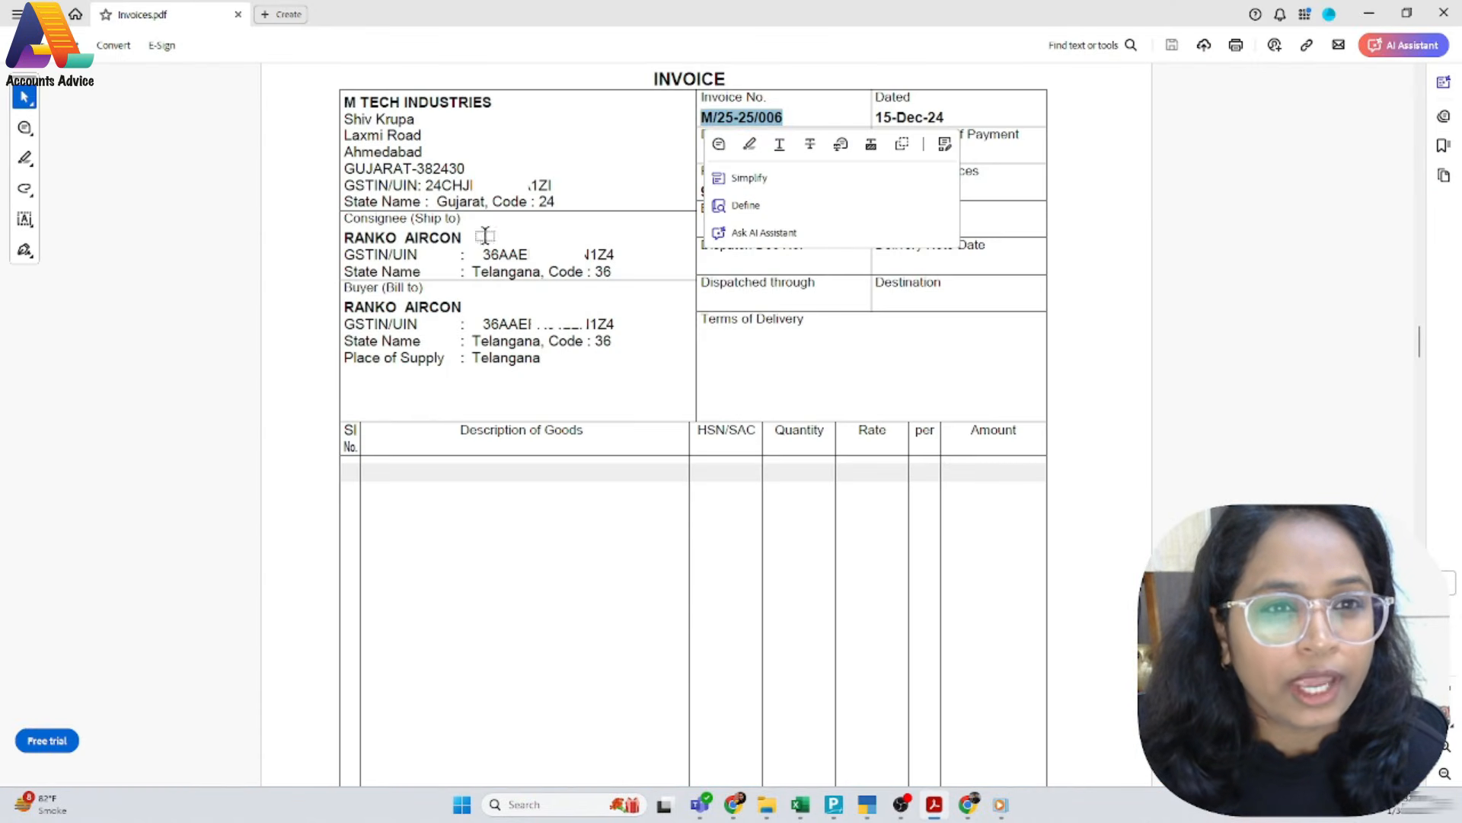
key("alt+Tab")
type("ranko")
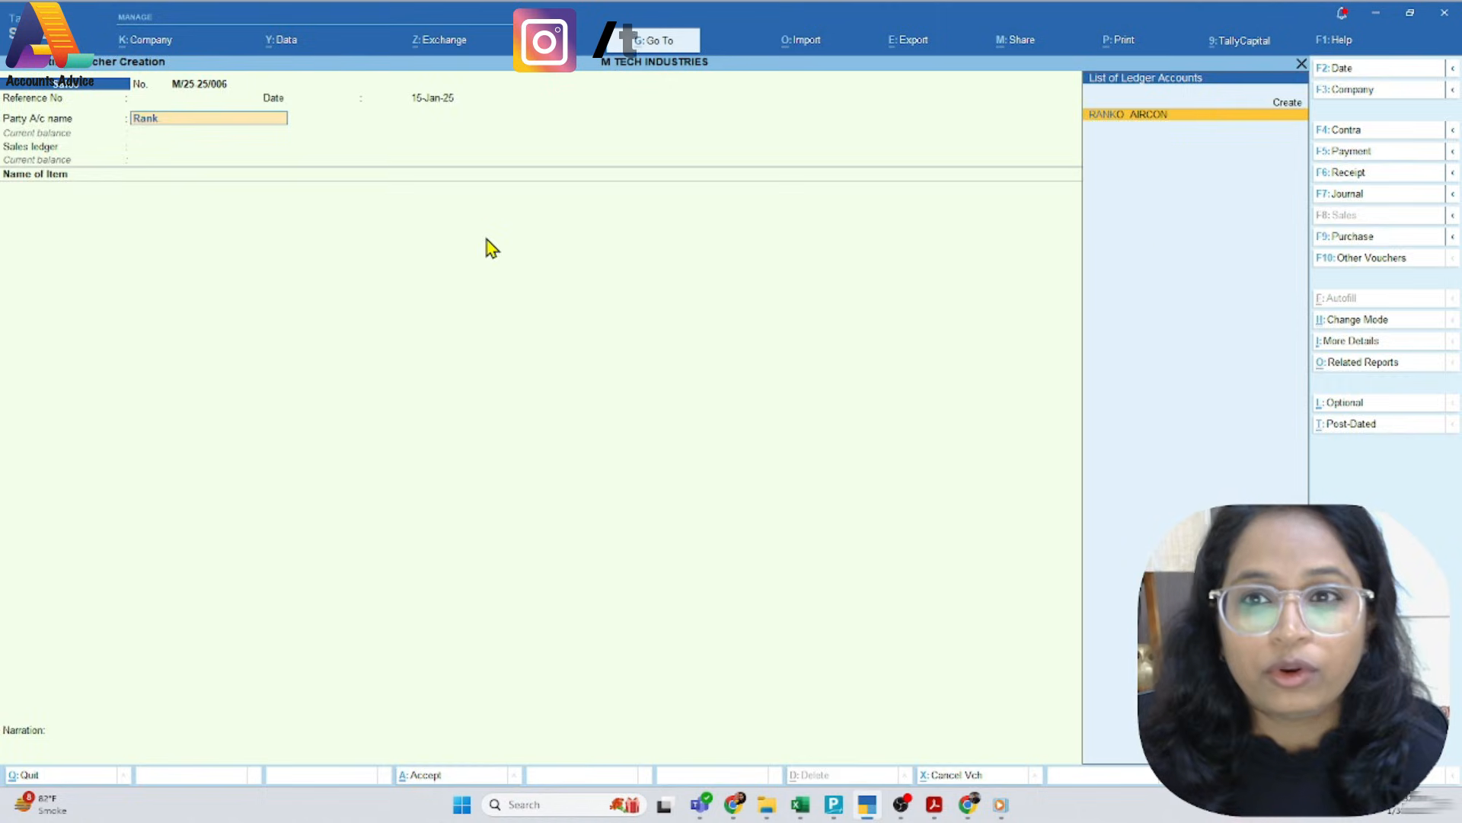
key("Return")
key("ctrl+a")
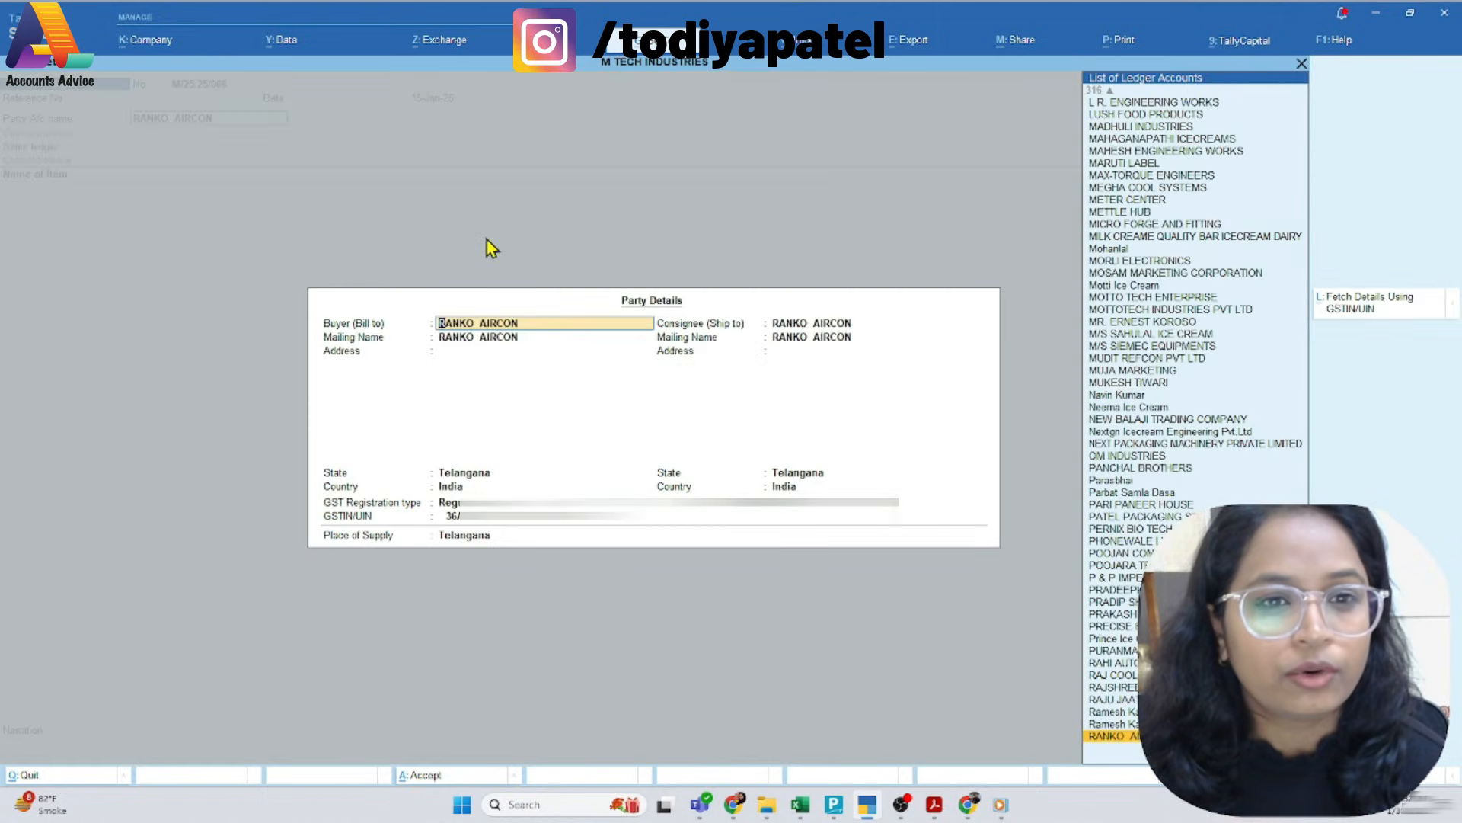
key("ctrl+a")
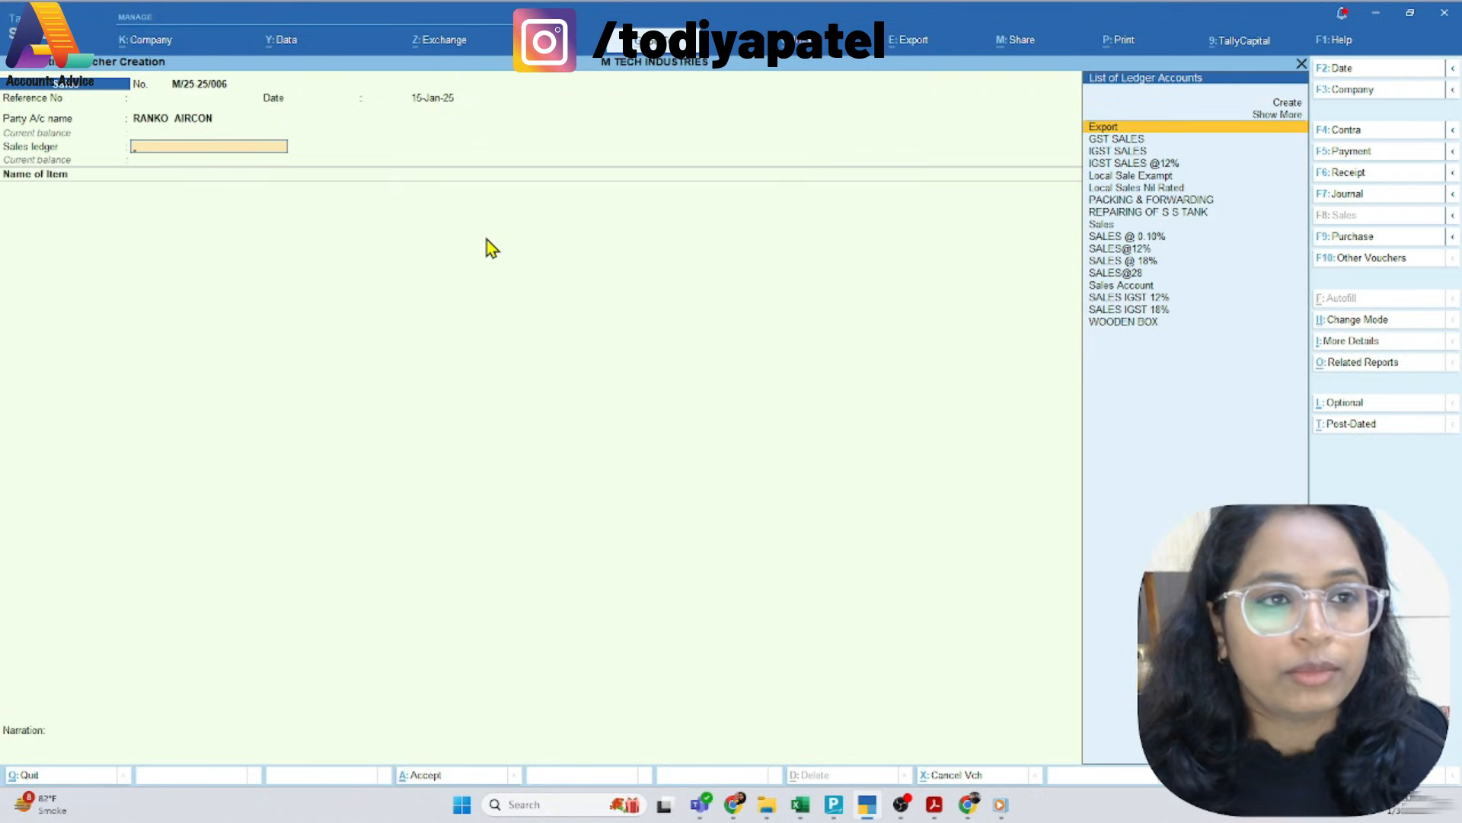
Check the party's state and the item lines on the PDF invoice, and choose SALES IGST 18% as the voucher's sales ledger
key("alt+Tab")
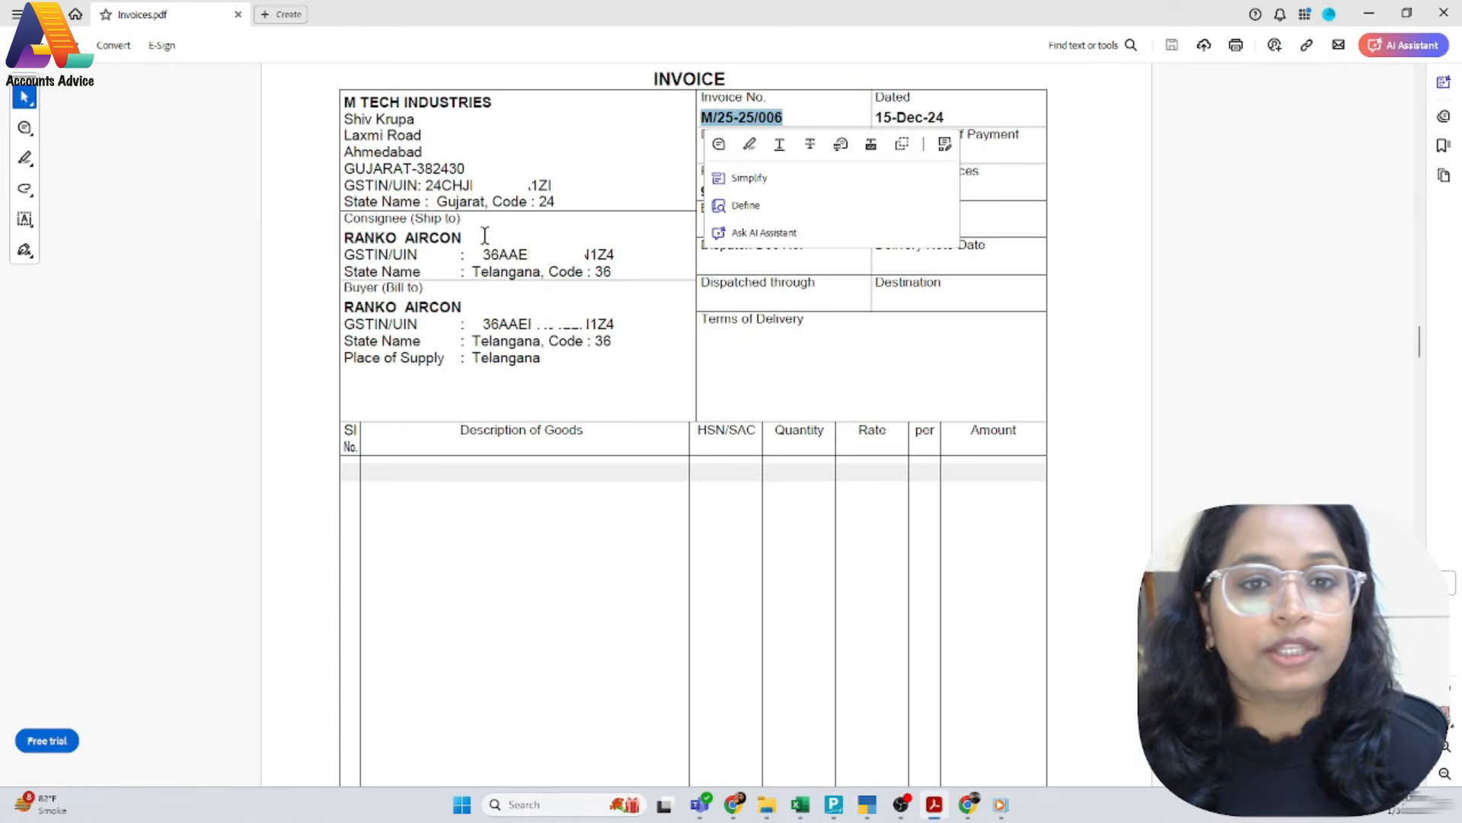
scroll(661, 636, "down", 1)
scroll(661, 637, "up", 3)
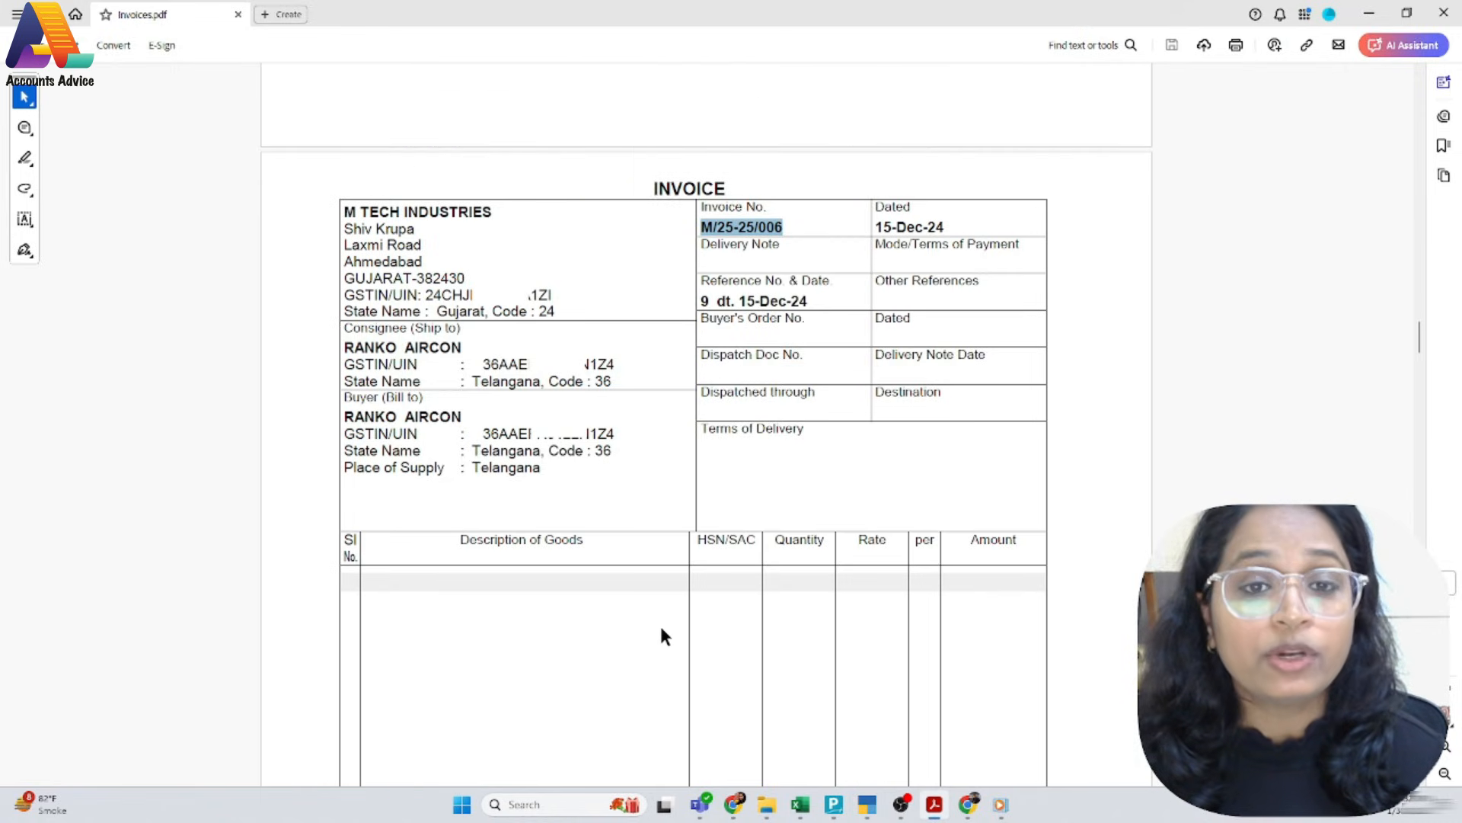
key("alt+Tab")
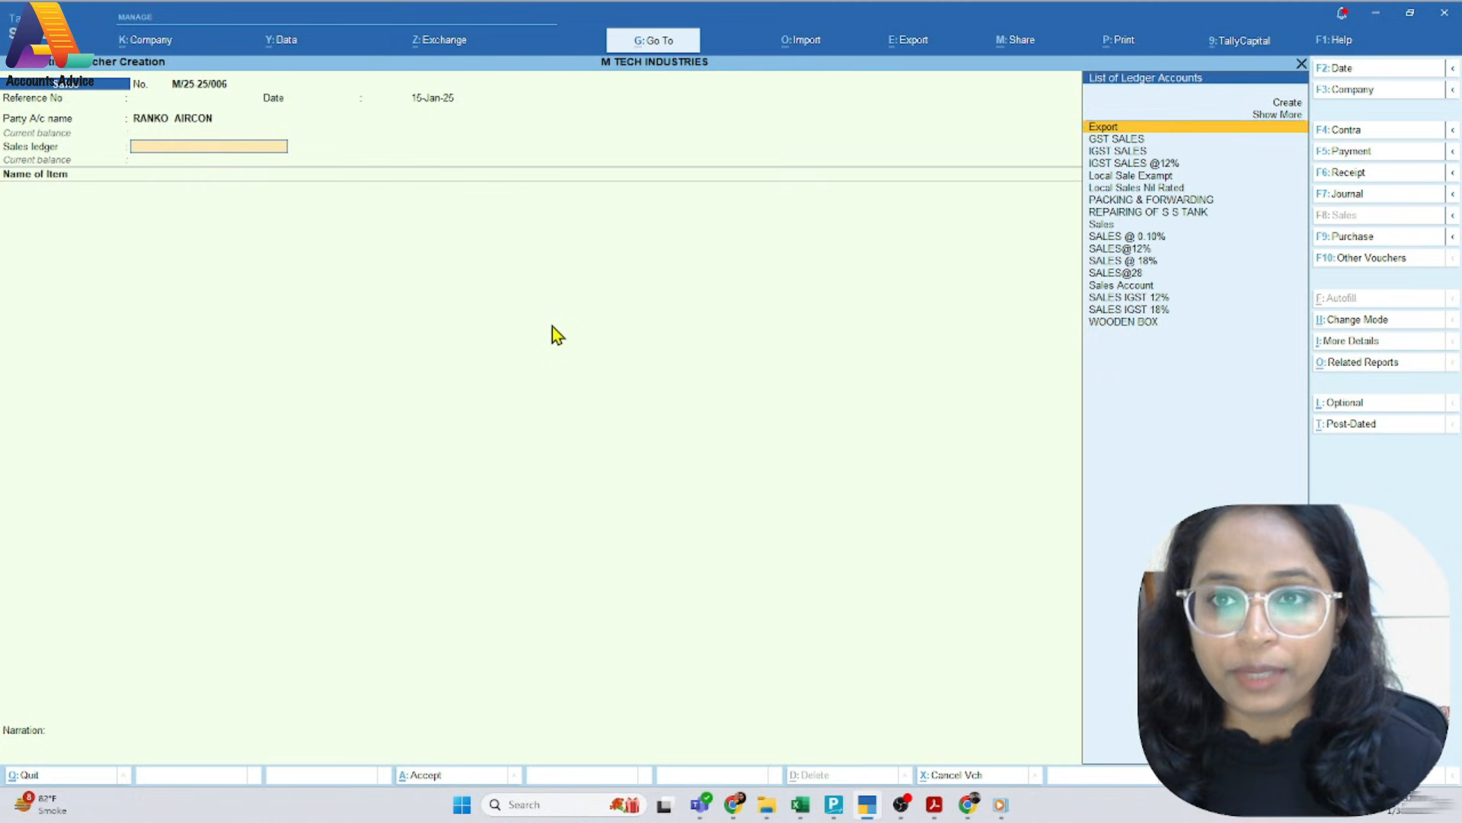
key("Down")
key("Down")
key("Down")
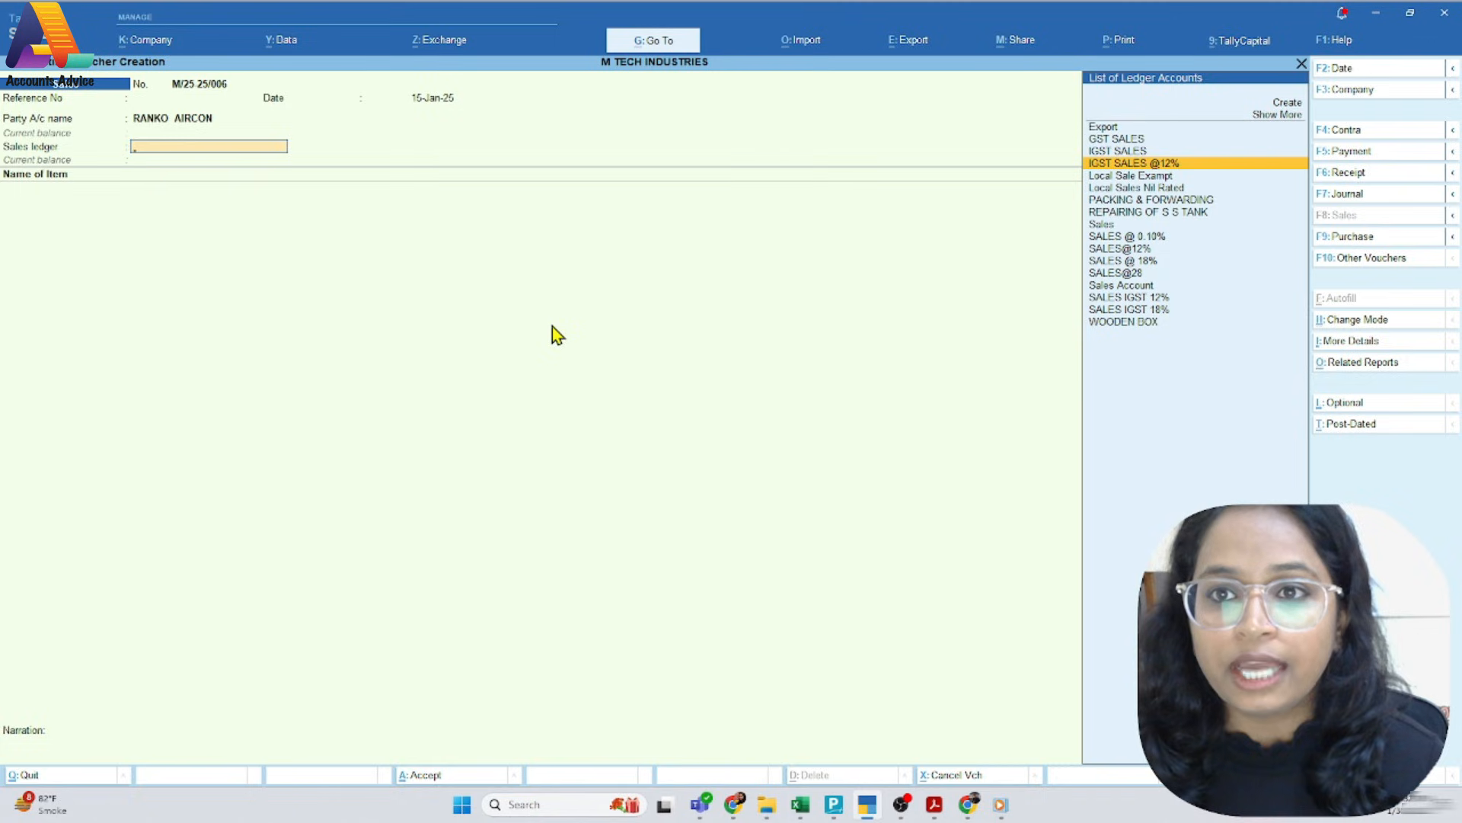
key("Down")
key("Down")
key("Down")
key("Down")
key("Down")
key("Down")
key("Down")
key("Down")
key("Down")
key("Down")
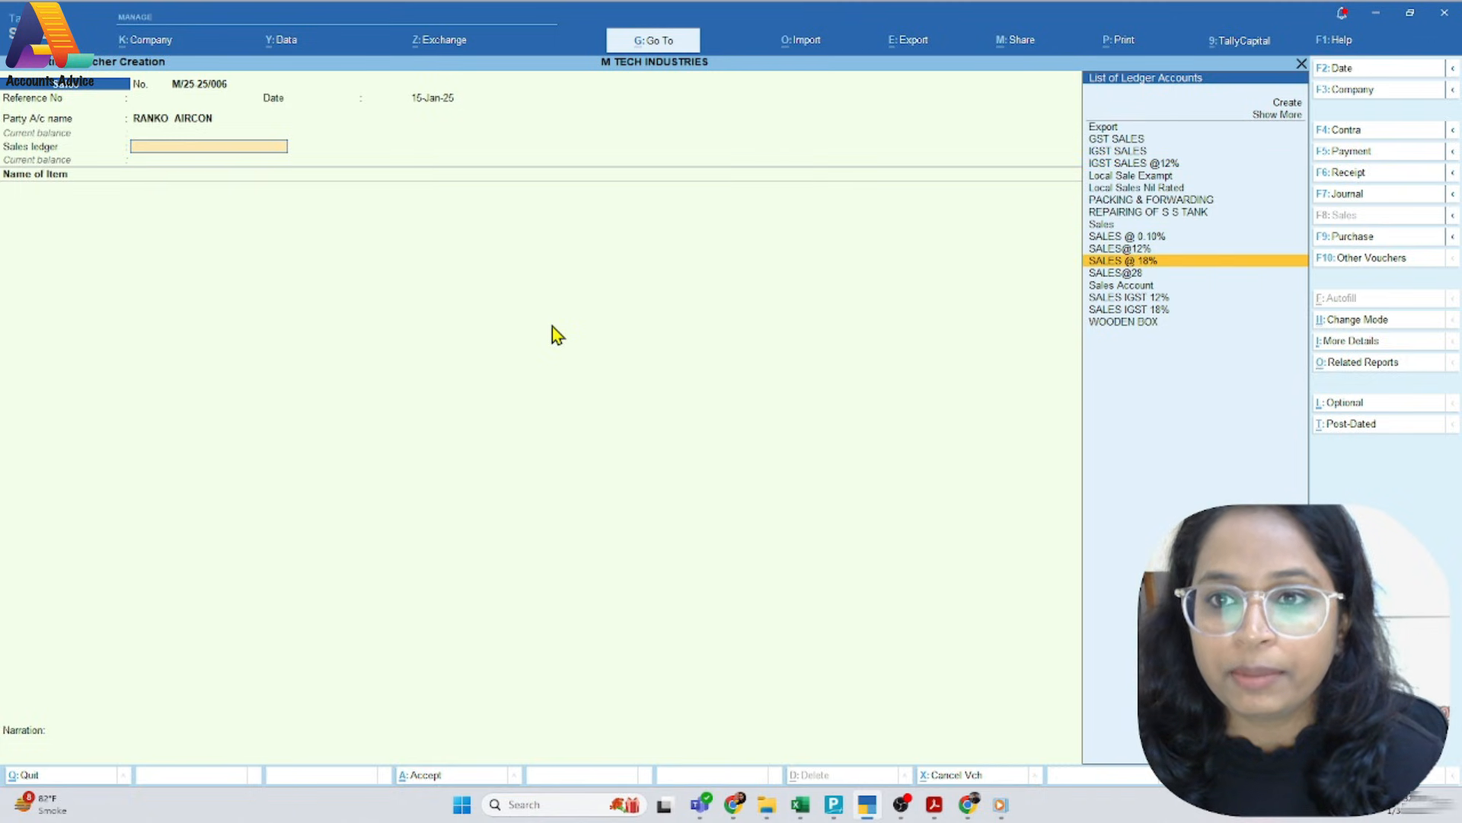
key("Down")
key("Down")
key("Return")
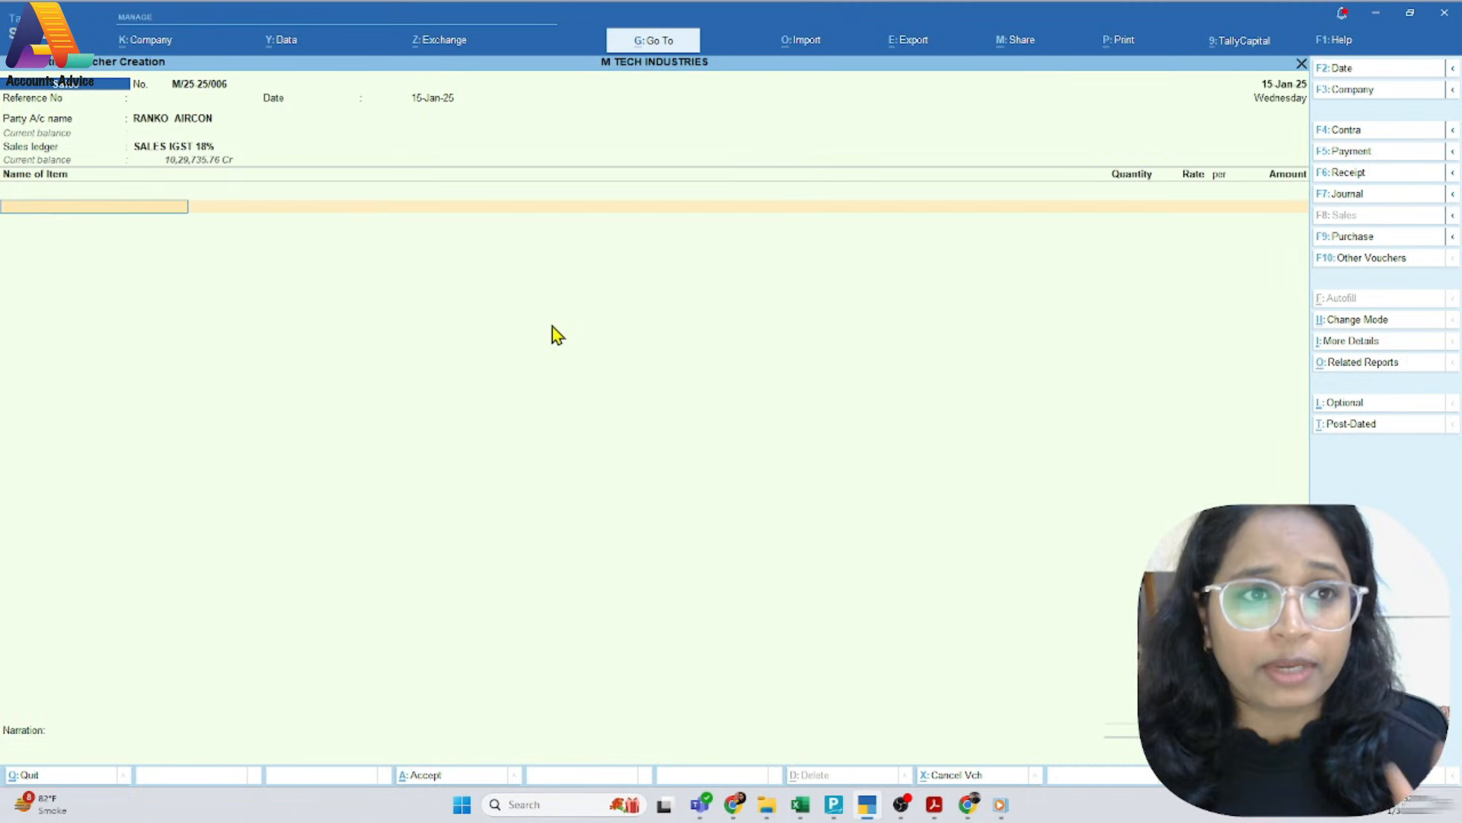
Add 1 NOS of USB Mic at the rate of 400.00 and save the sales voucher
type("Us")
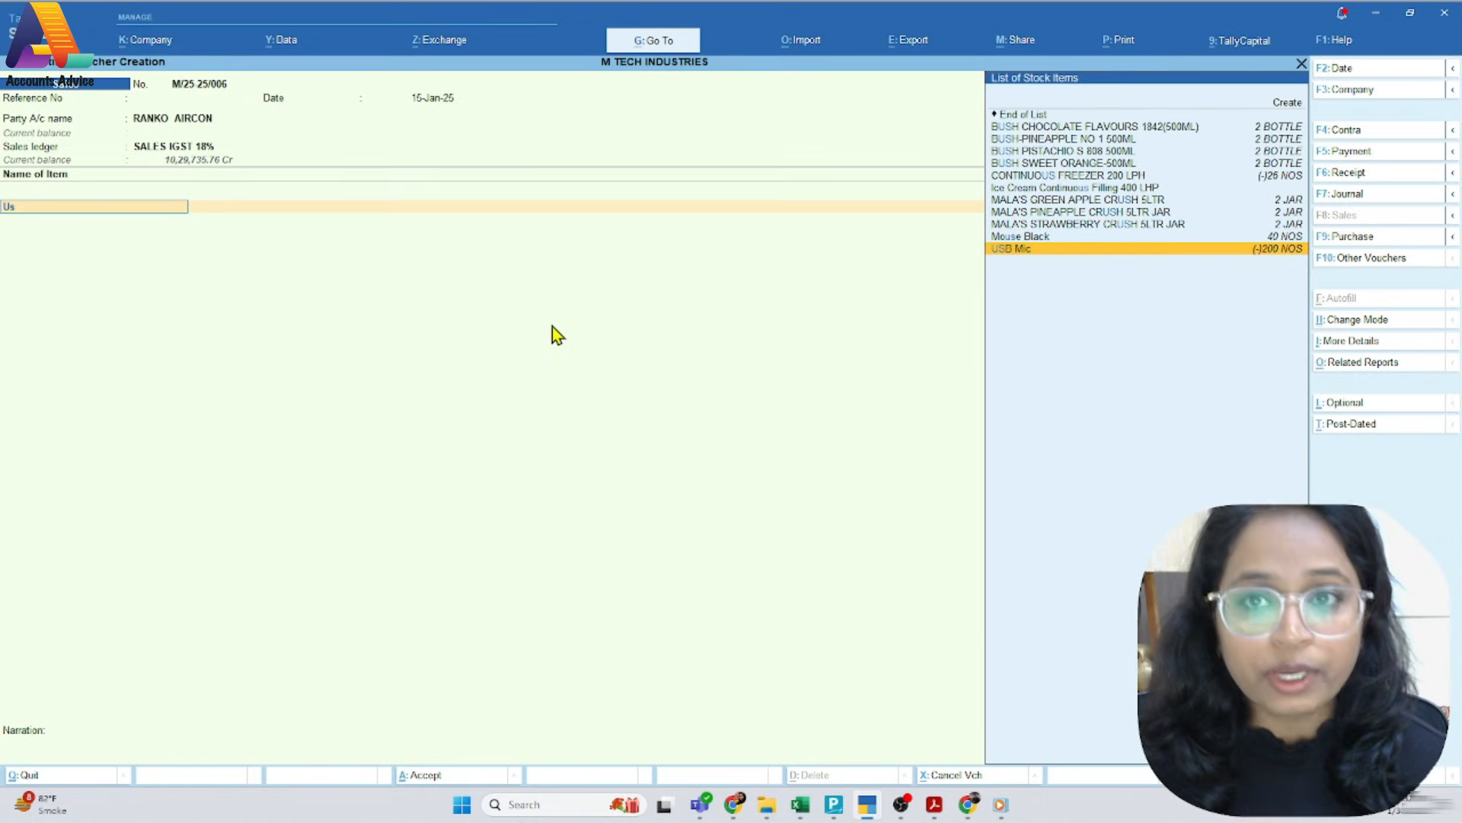
key("Return")
key("Return")
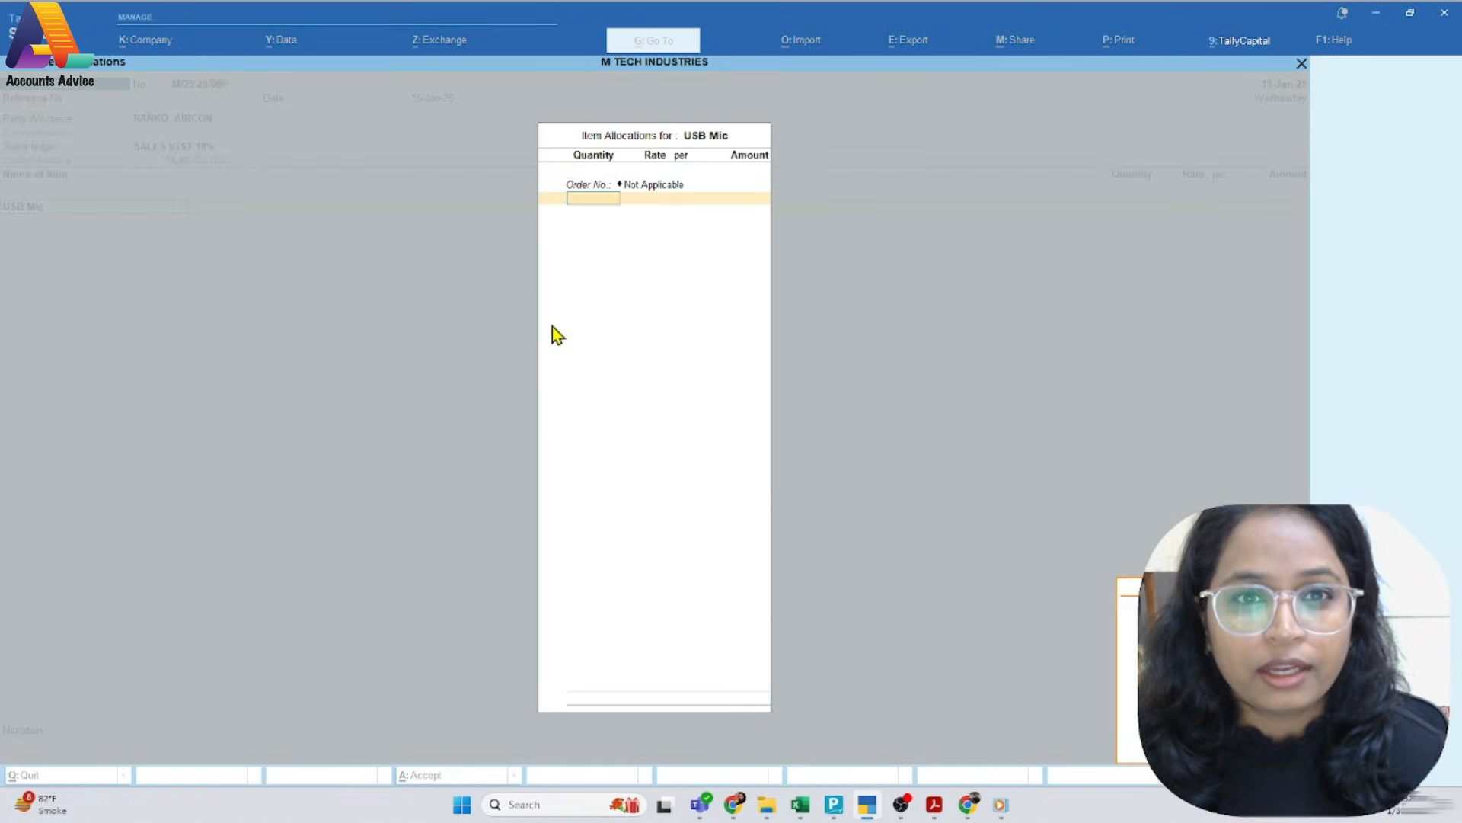
key("Return")
type("1")
key("Return")
key("Return")
key("Return")
key("Return")
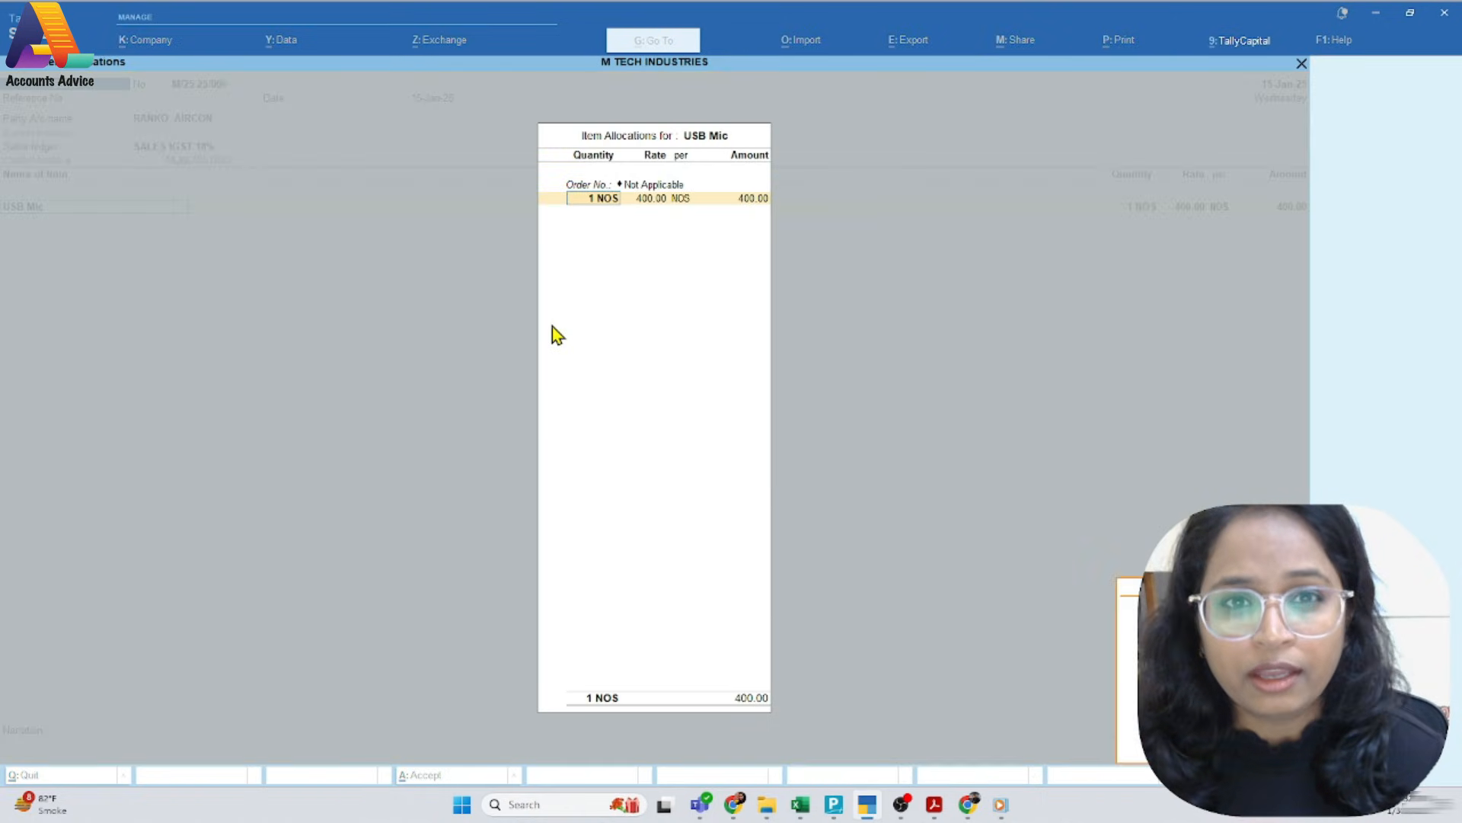
key("Return")
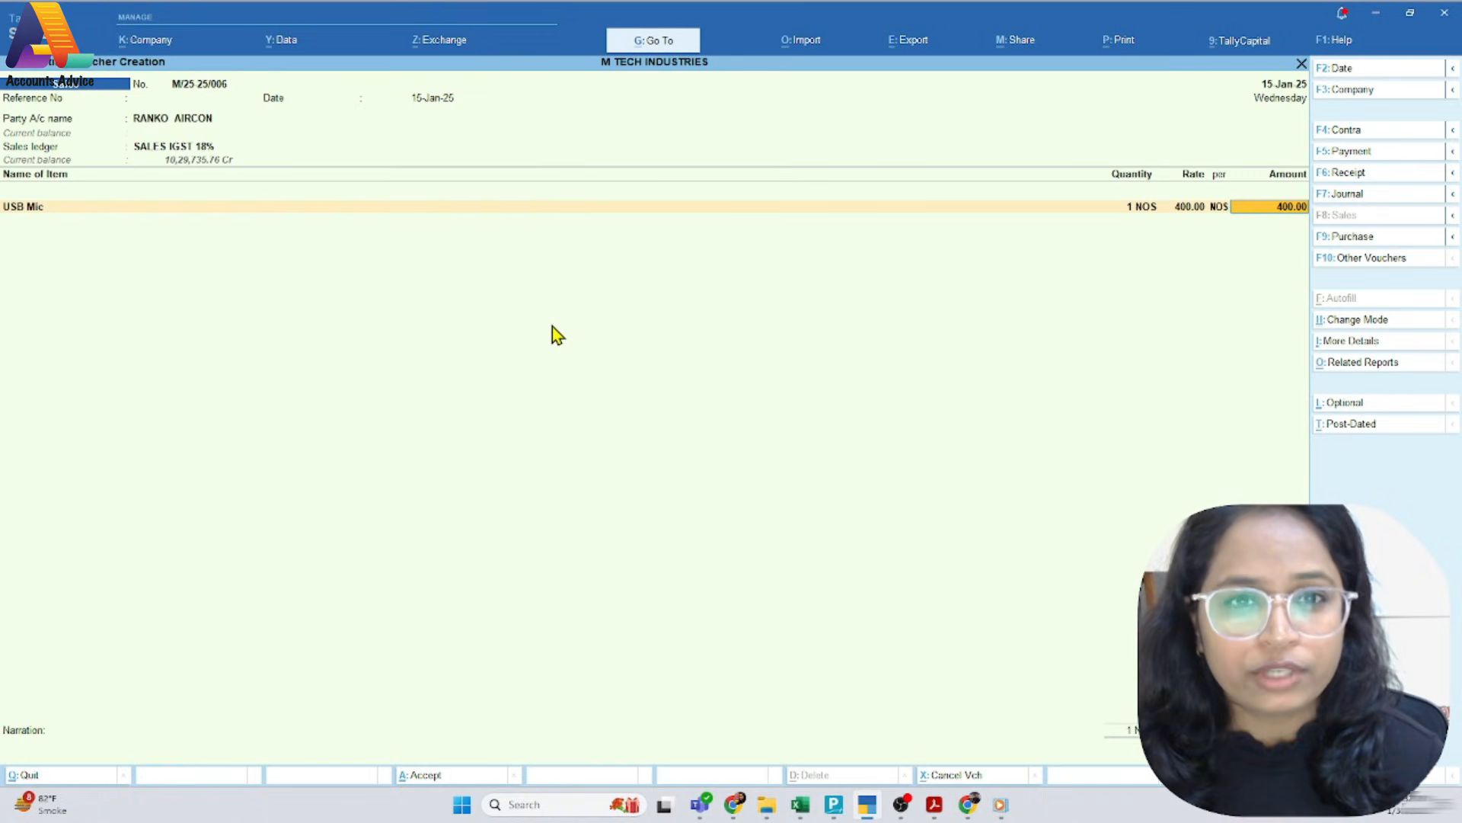
key("ctrl")
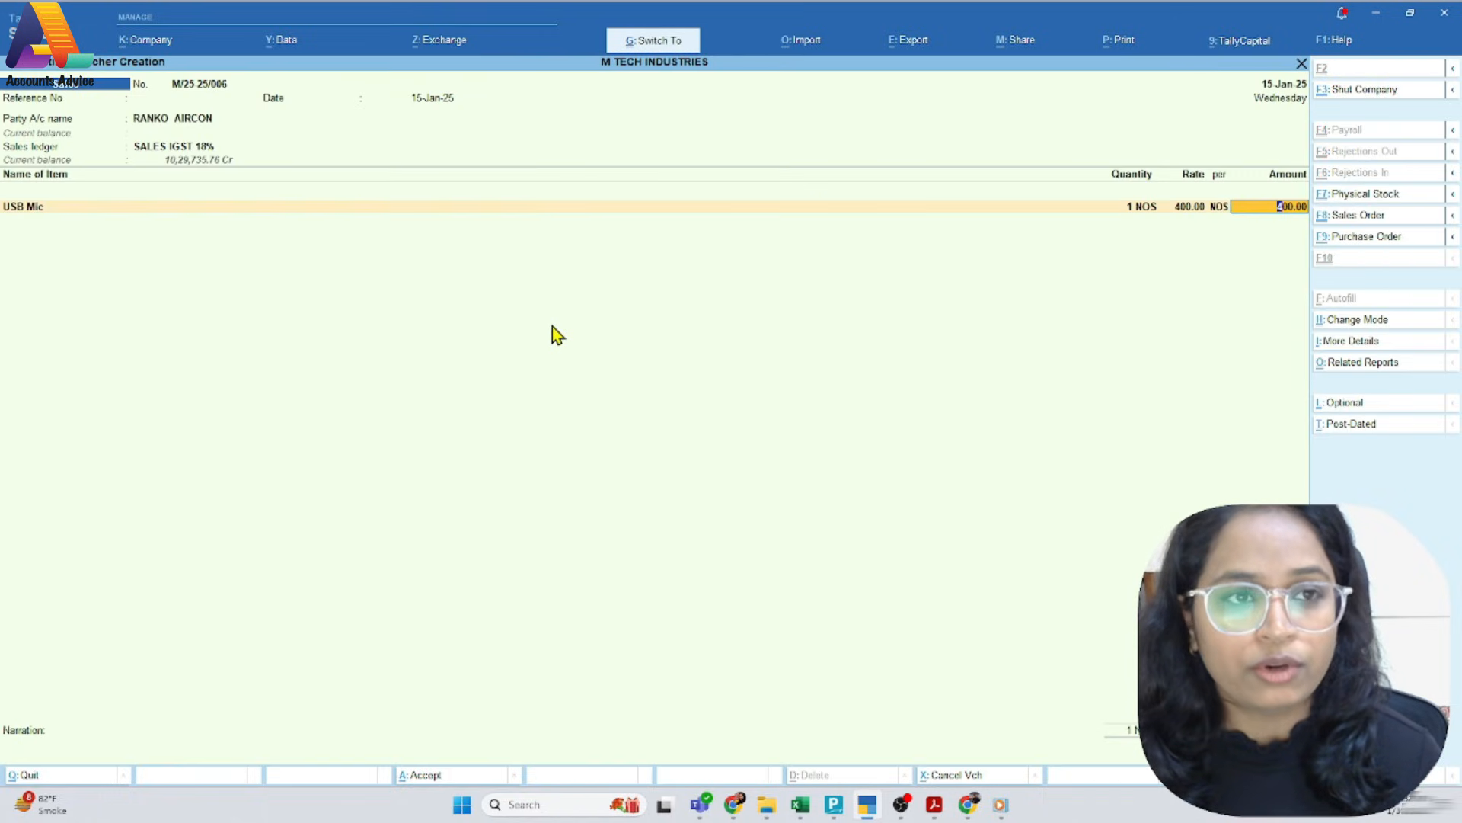
key("ctrl+a")
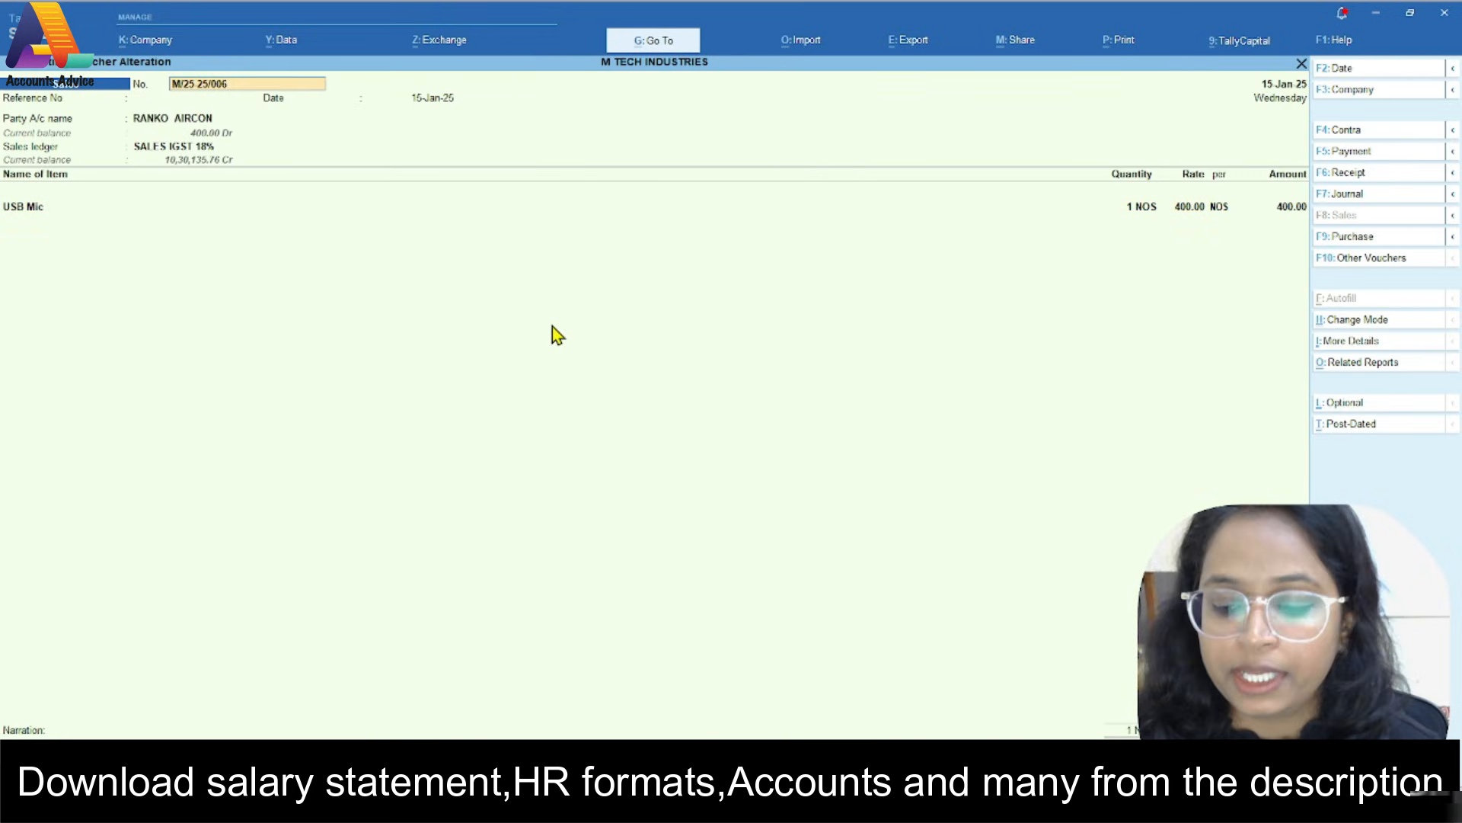
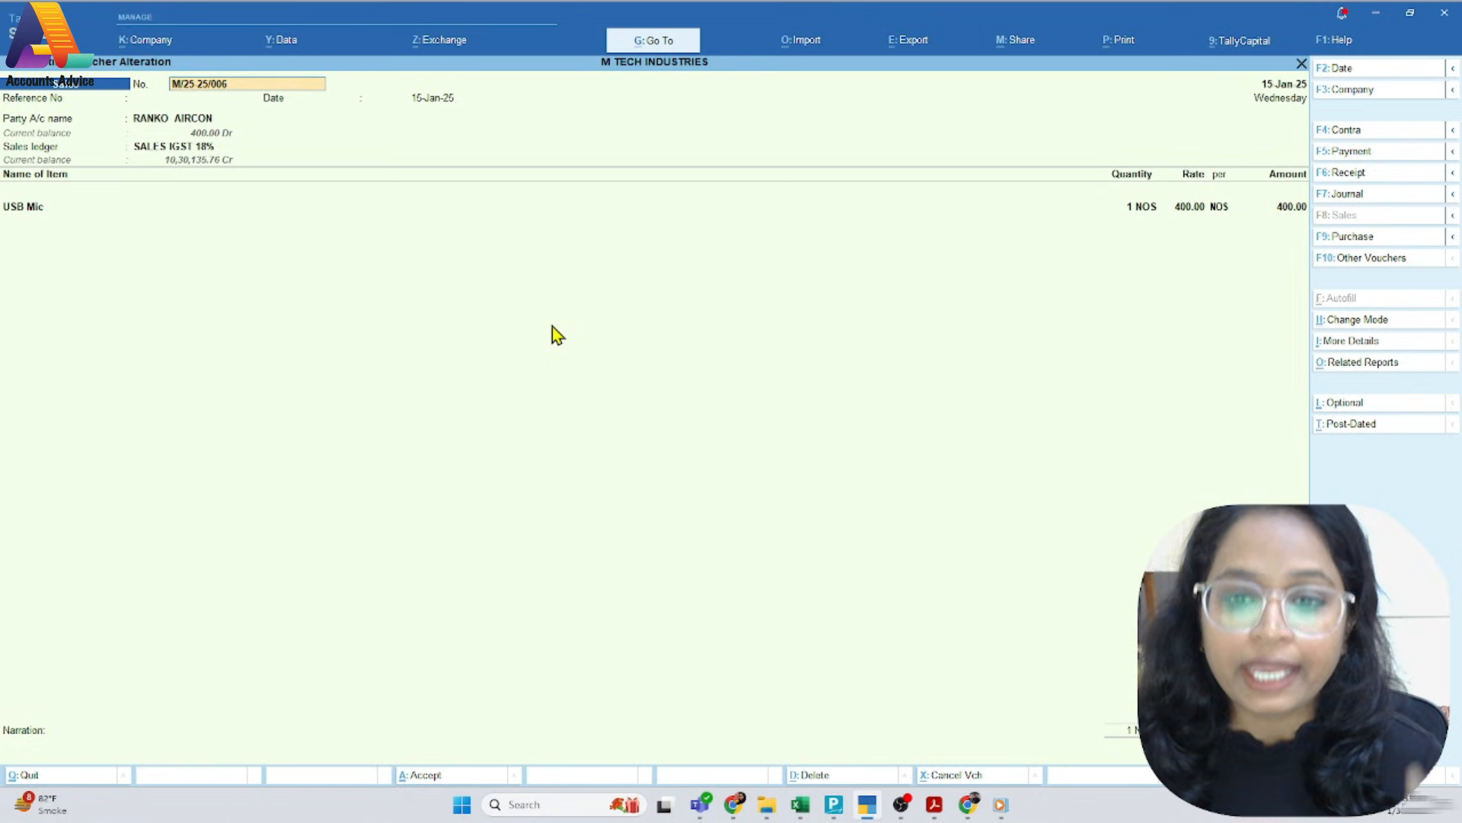
Cancel the RANKO AIRCON sales voucher M/25-25/006 and preview its printed invoice
left_click(942, 777)
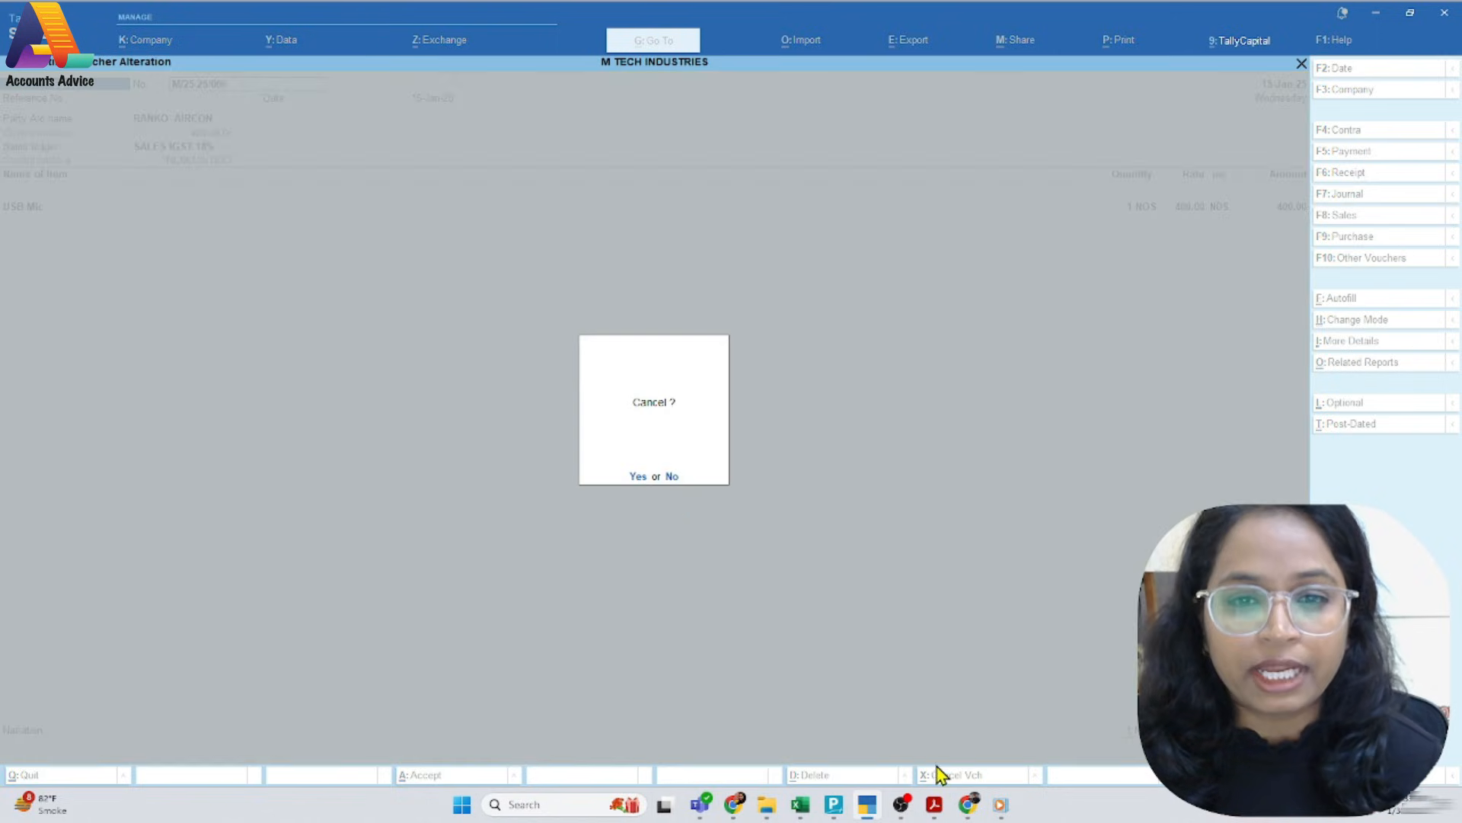
left_click(638, 478)
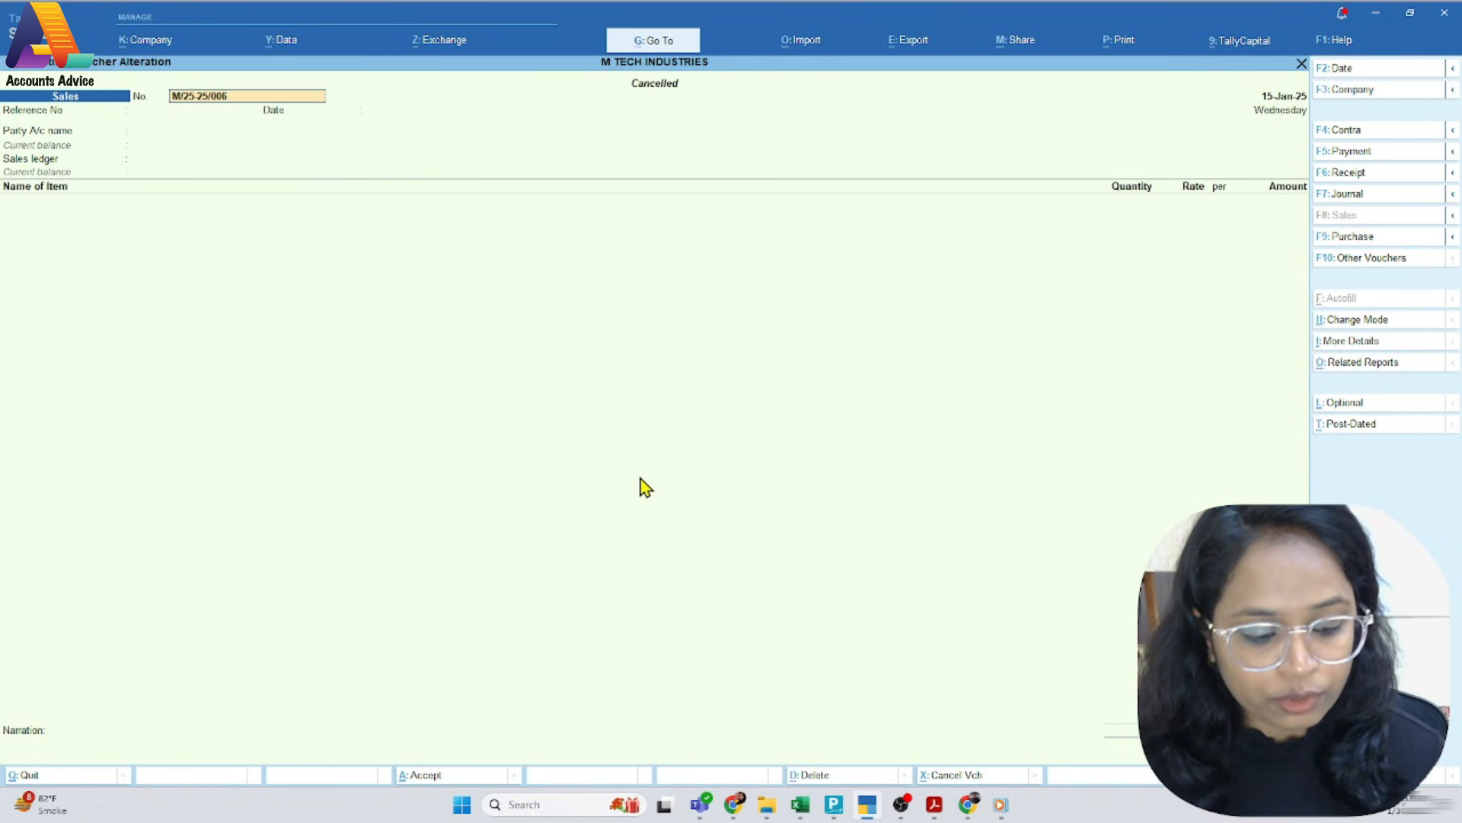
key("alt+p")
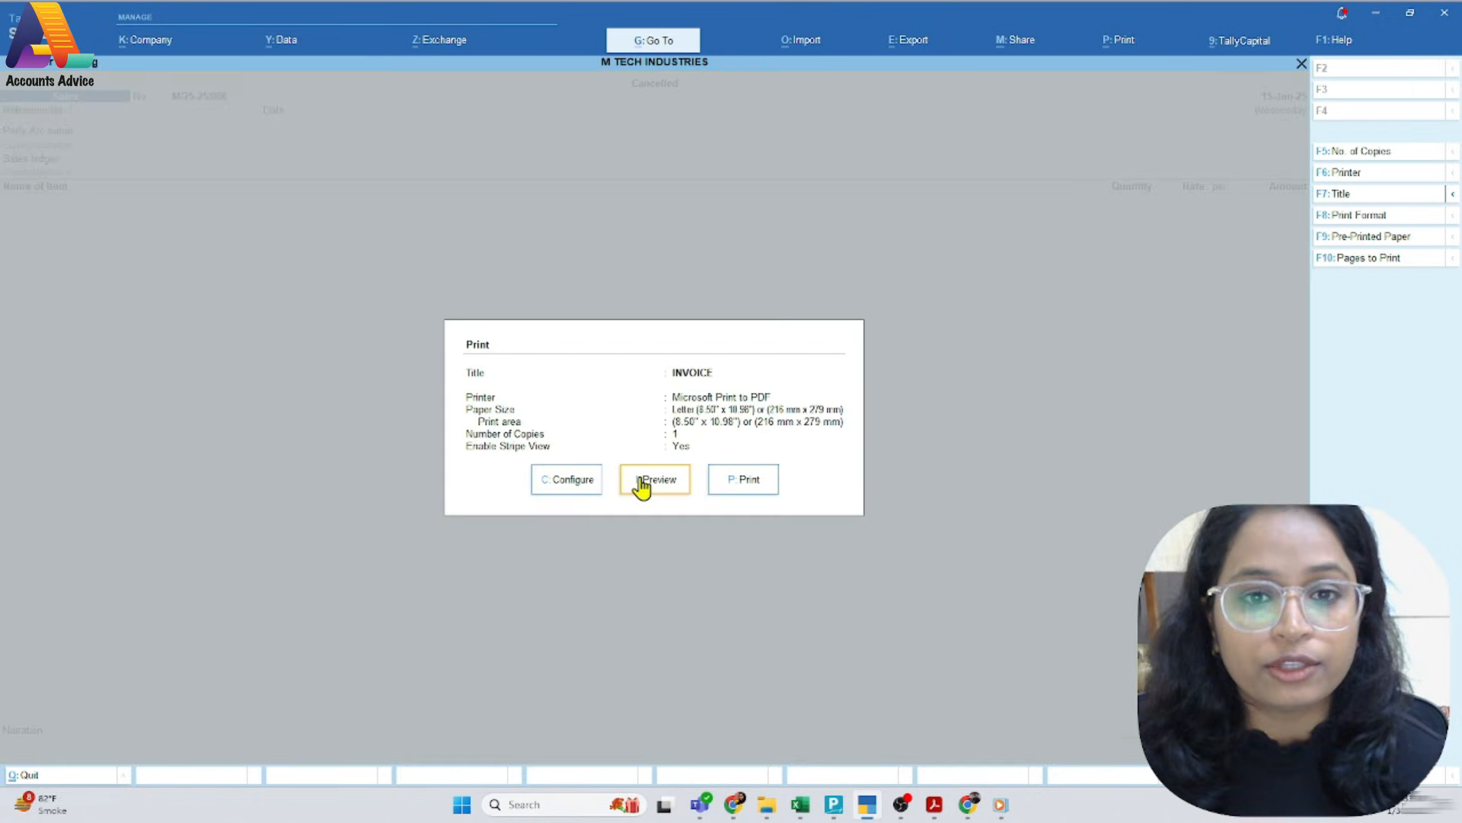
left_click(644, 480)
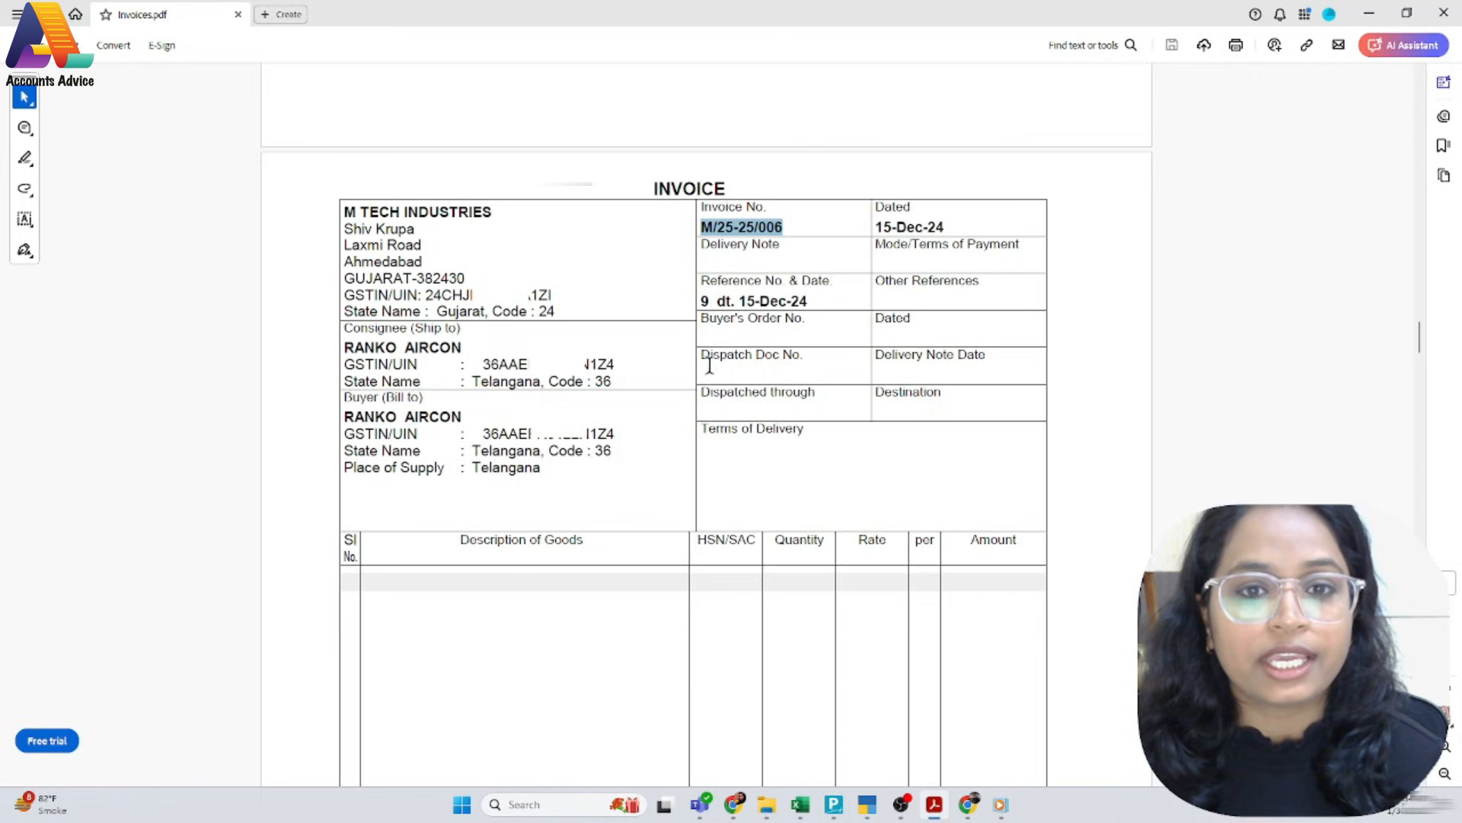
Examine the invoice numbers, dates, parties and item lines on the PDF invoices from M/25-25/006 to M/24-25/010
scroll(511, 381, "down", 1)
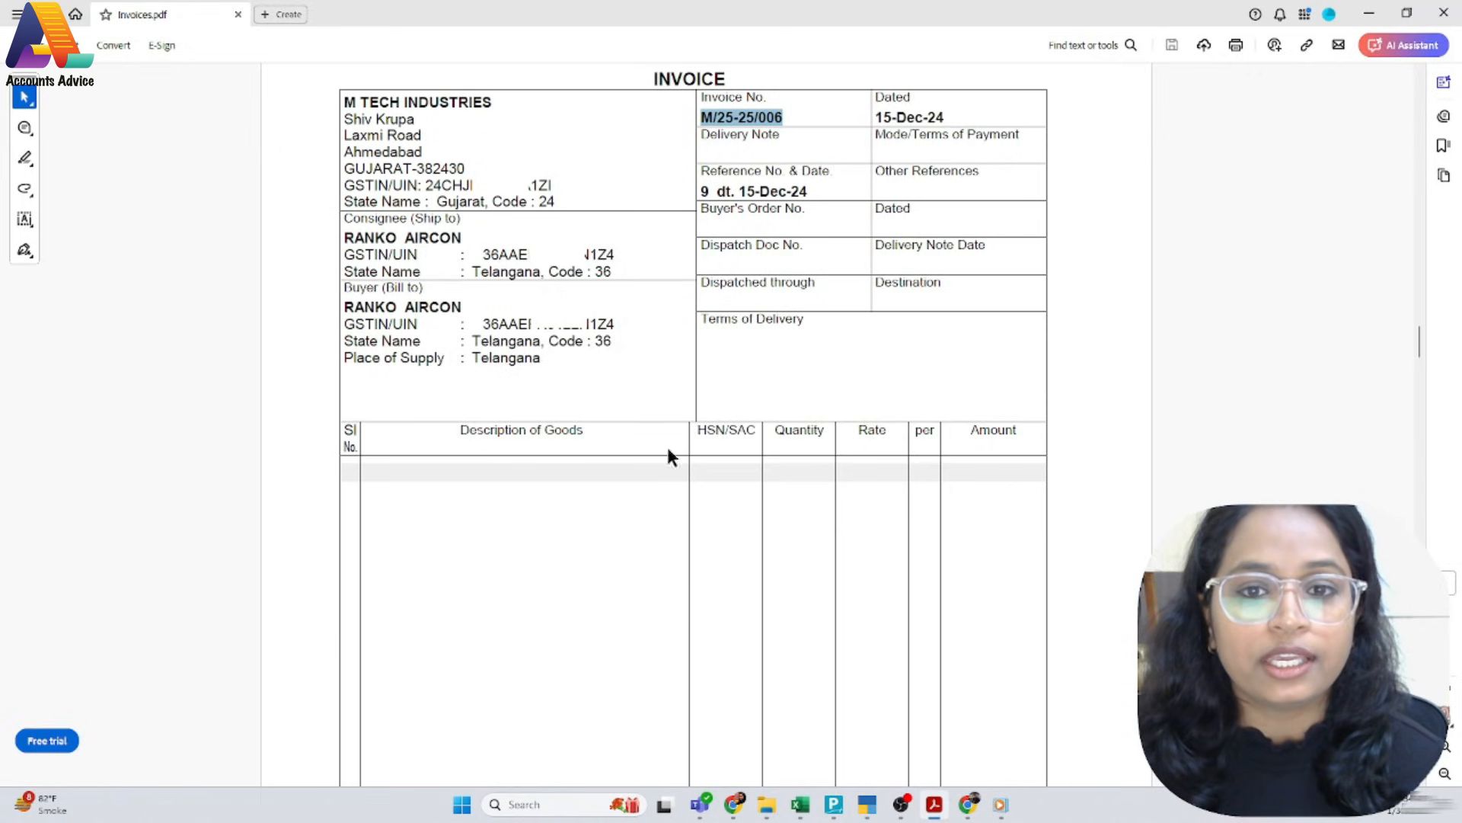
scroll(771, 495, "down", 3)
scroll(776, 514, "up", 3)
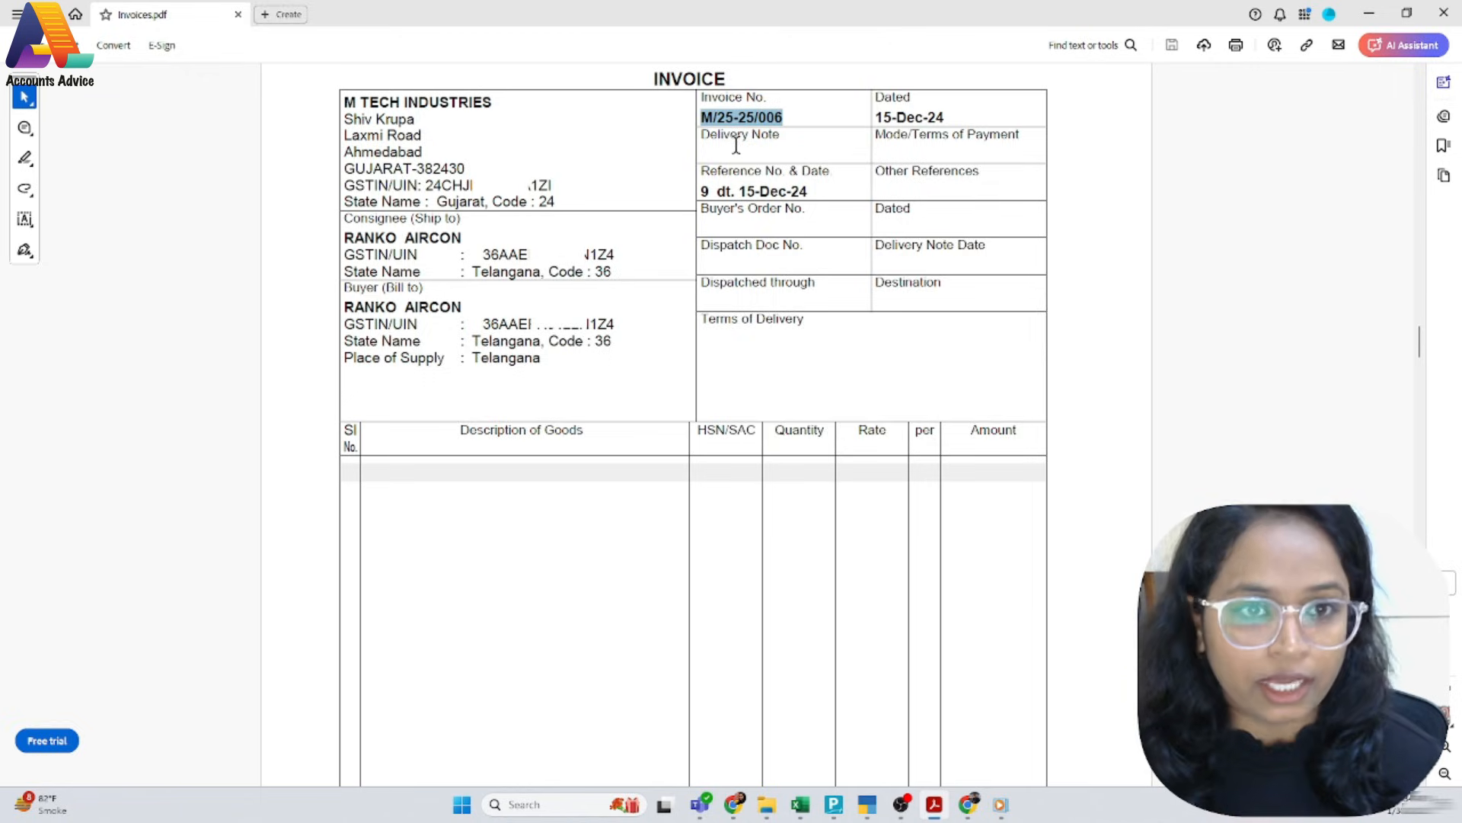
scroll(764, 327, "down", 2)
scroll(769, 381, "up", 2)
scroll(777, 426, "down", 6)
scroll(786, 444, "down", 6)
scroll(786, 447, "up", 1)
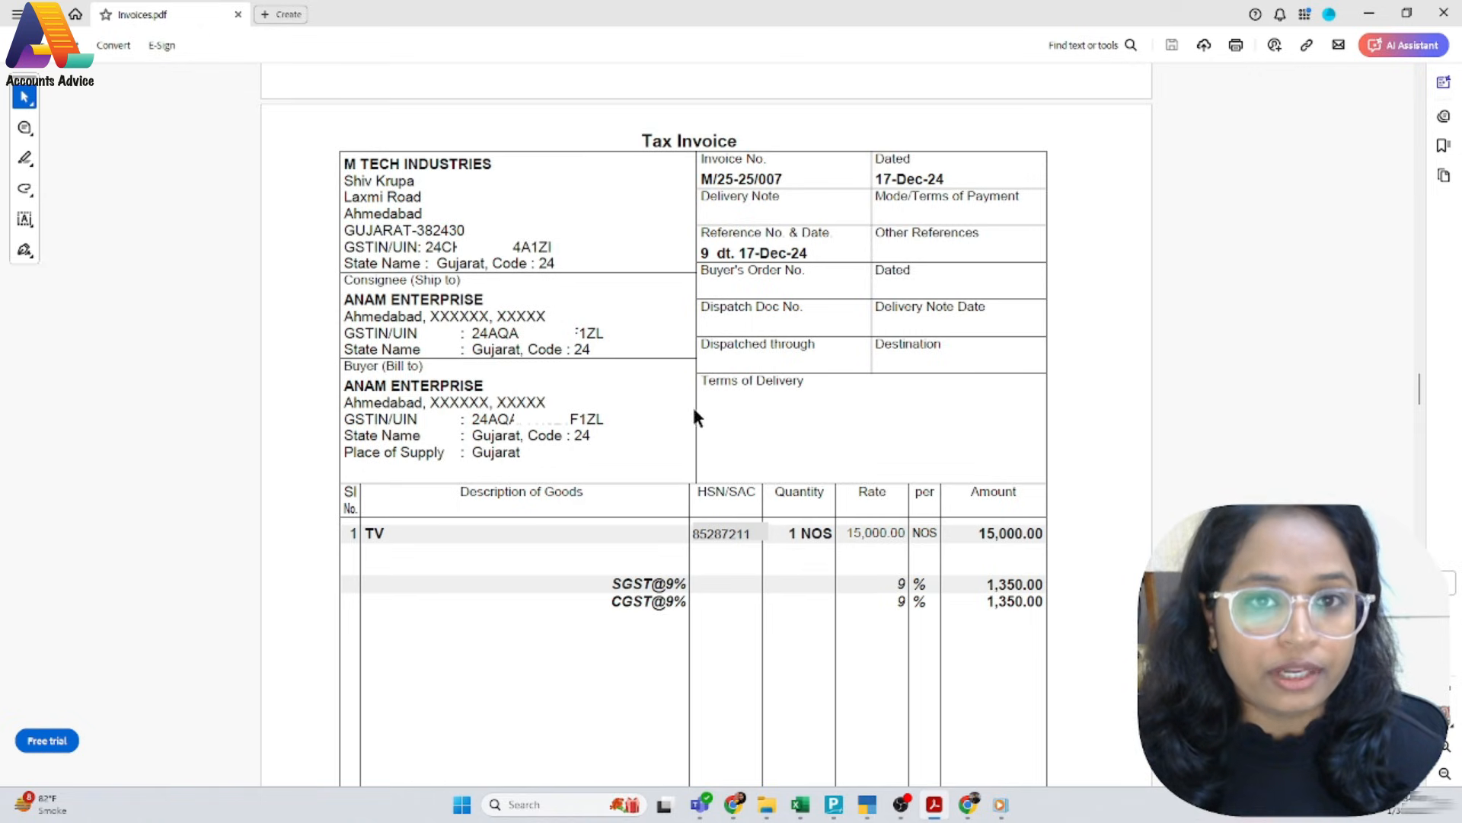
scroll(694, 412, "down", 12)
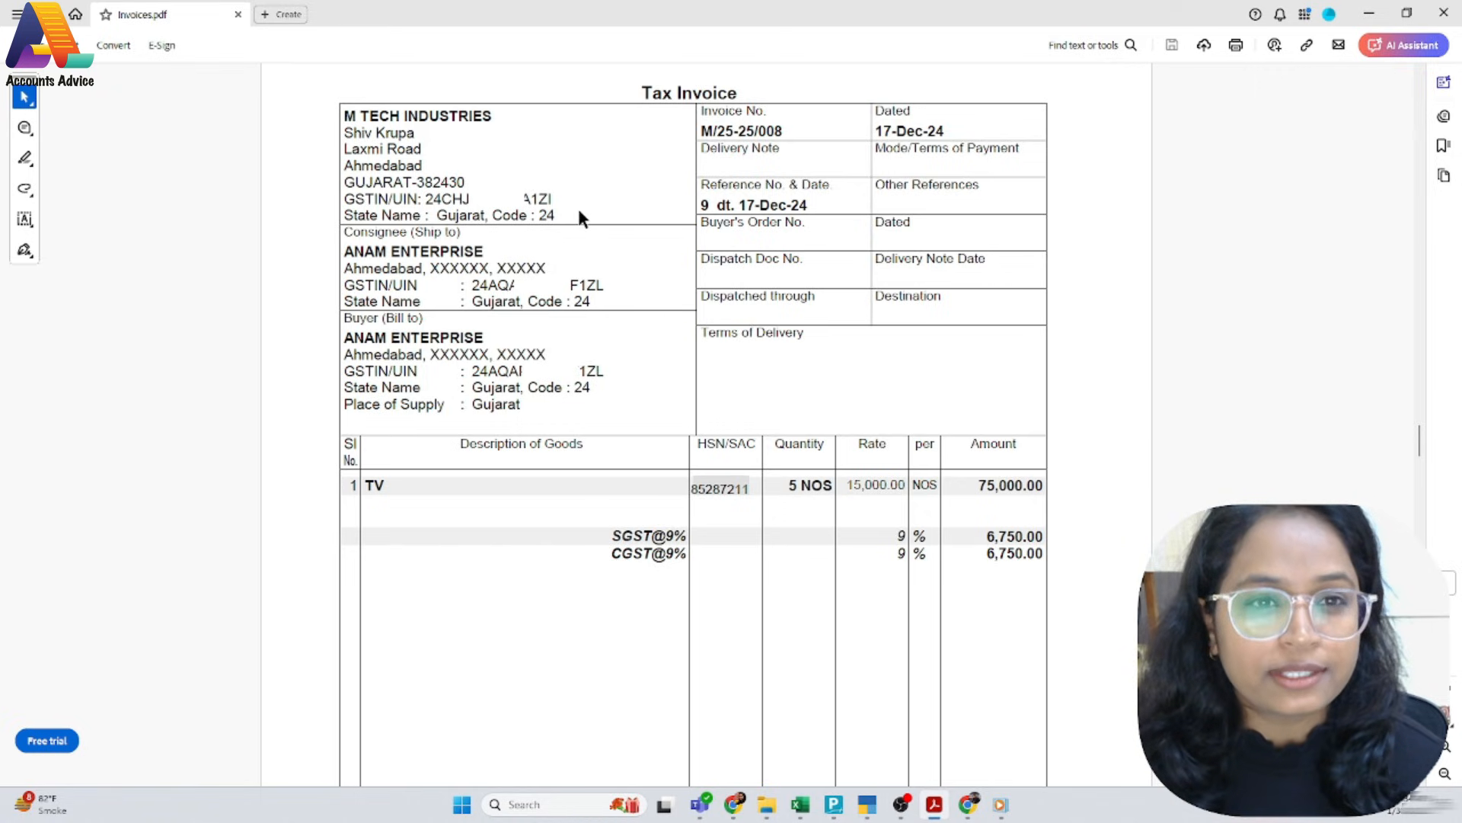
scroll(633, 451, "down", 15)
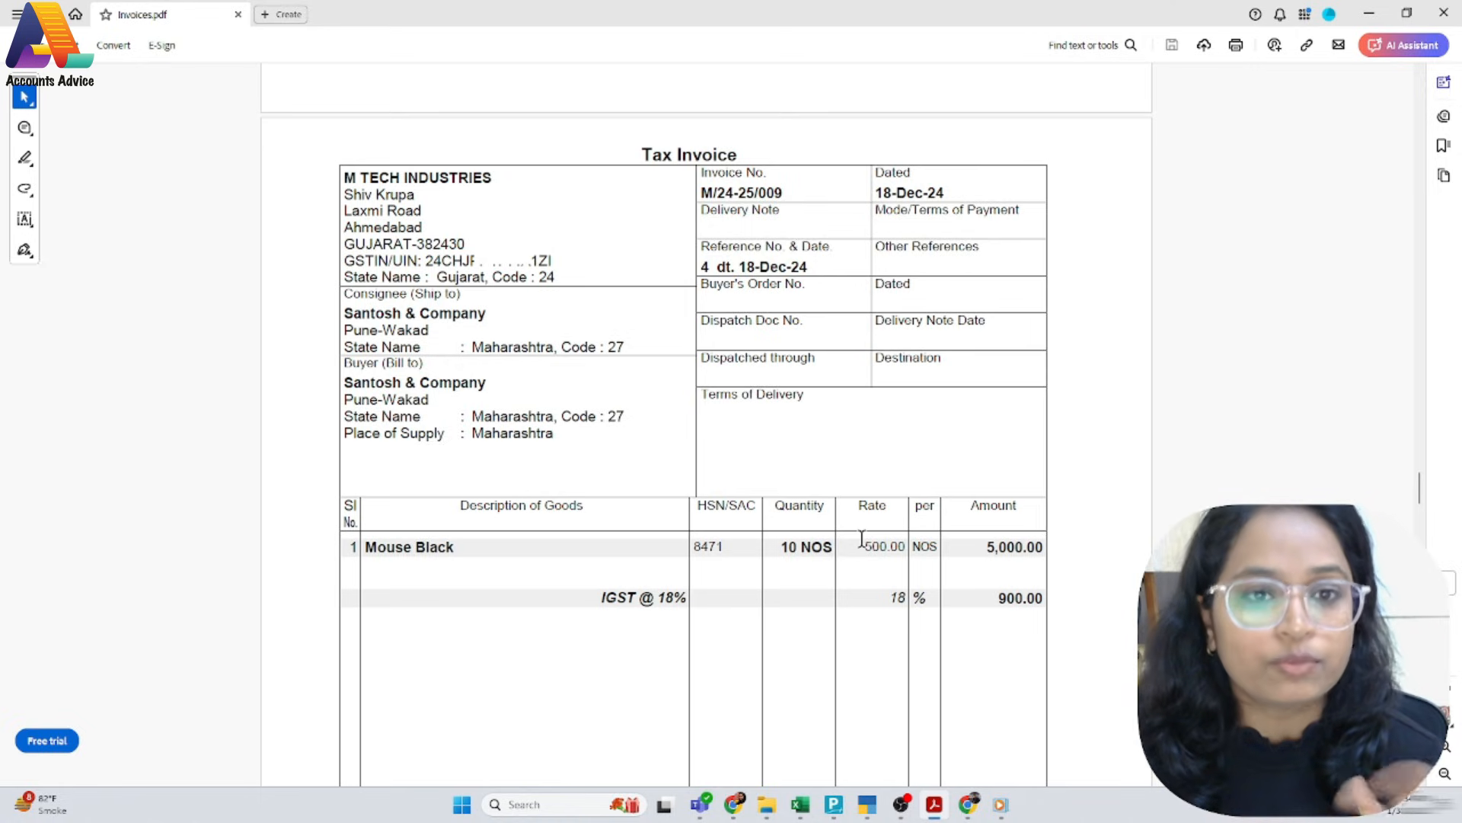
scroll(863, 538, "down", 12)
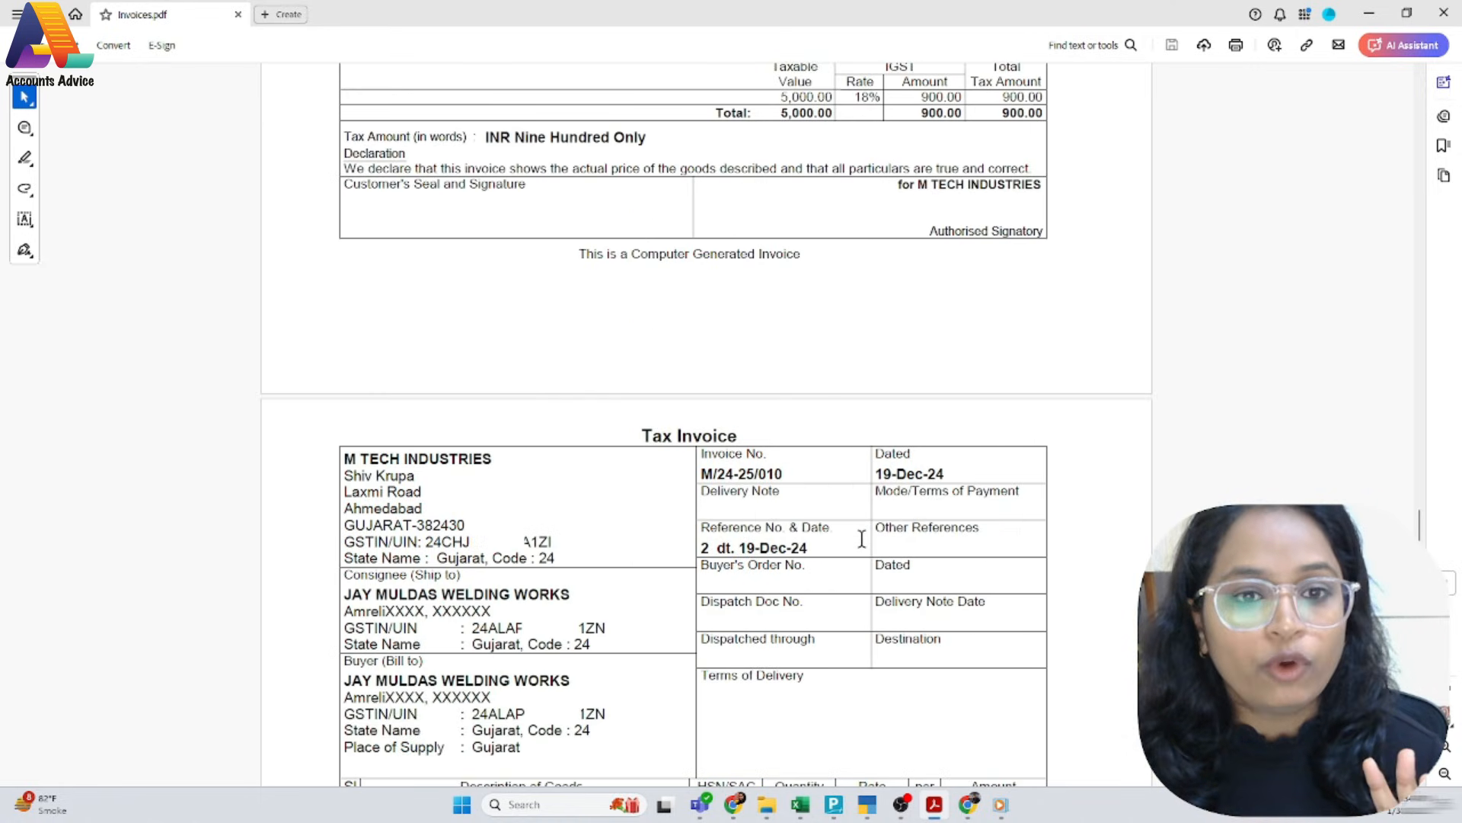
scroll(863, 545, "down", 3)
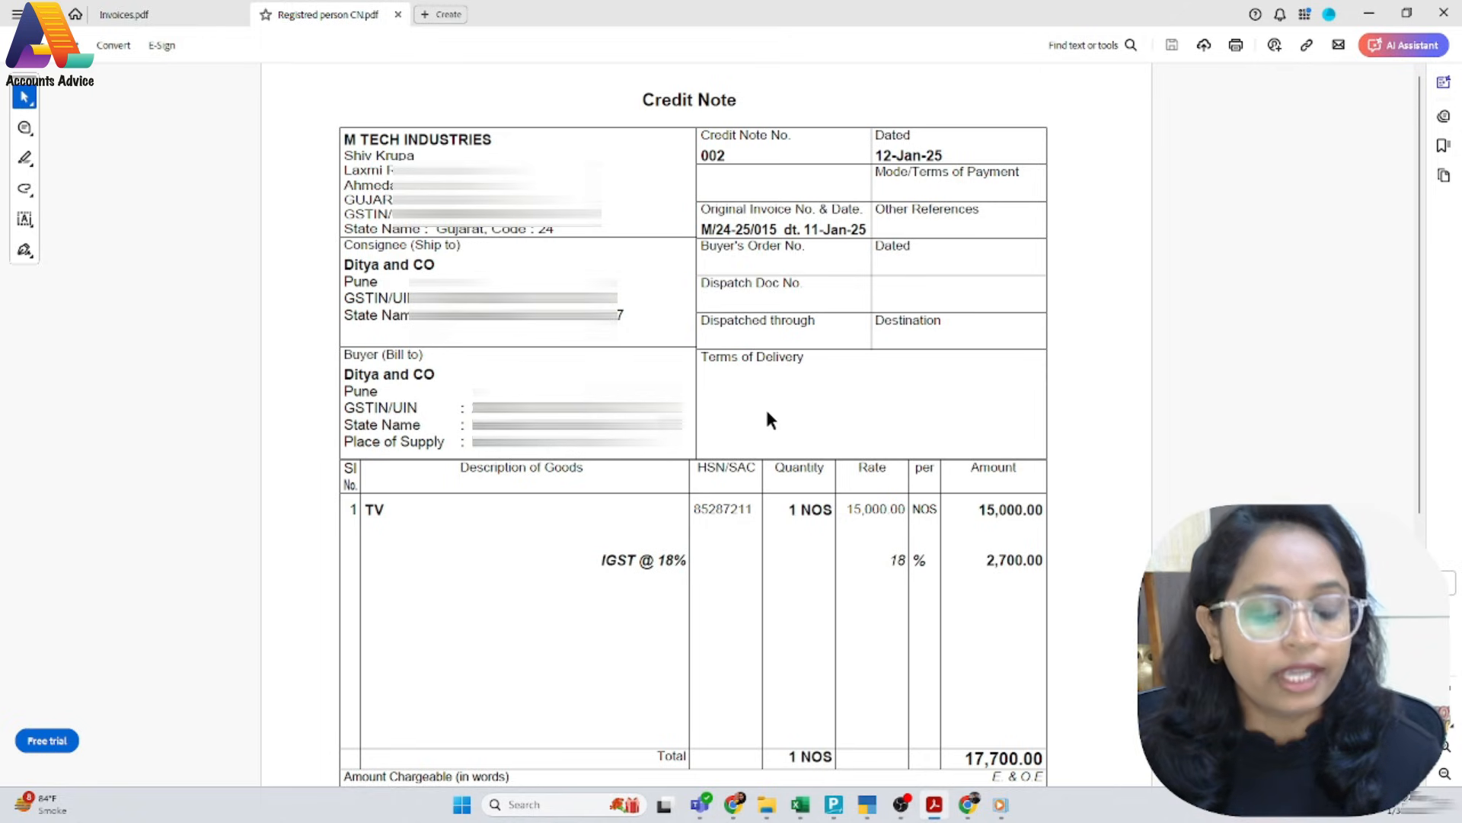
Switch to TallyPrime and check the original sales voucher M/24-25/015 in the ledger account of Ditya and CO
key("alt+Tab")
type("dalDity")
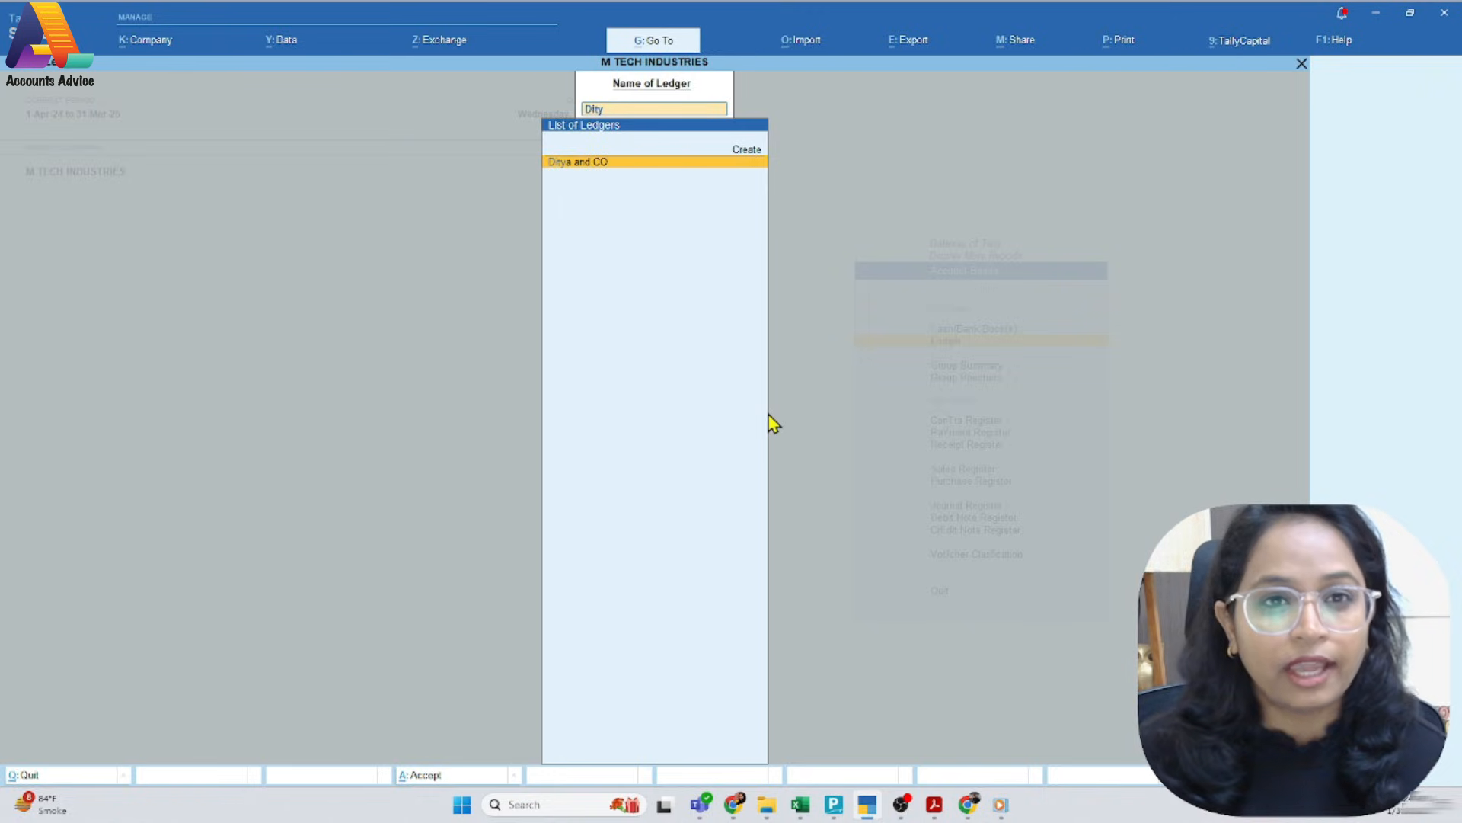
key("Return")
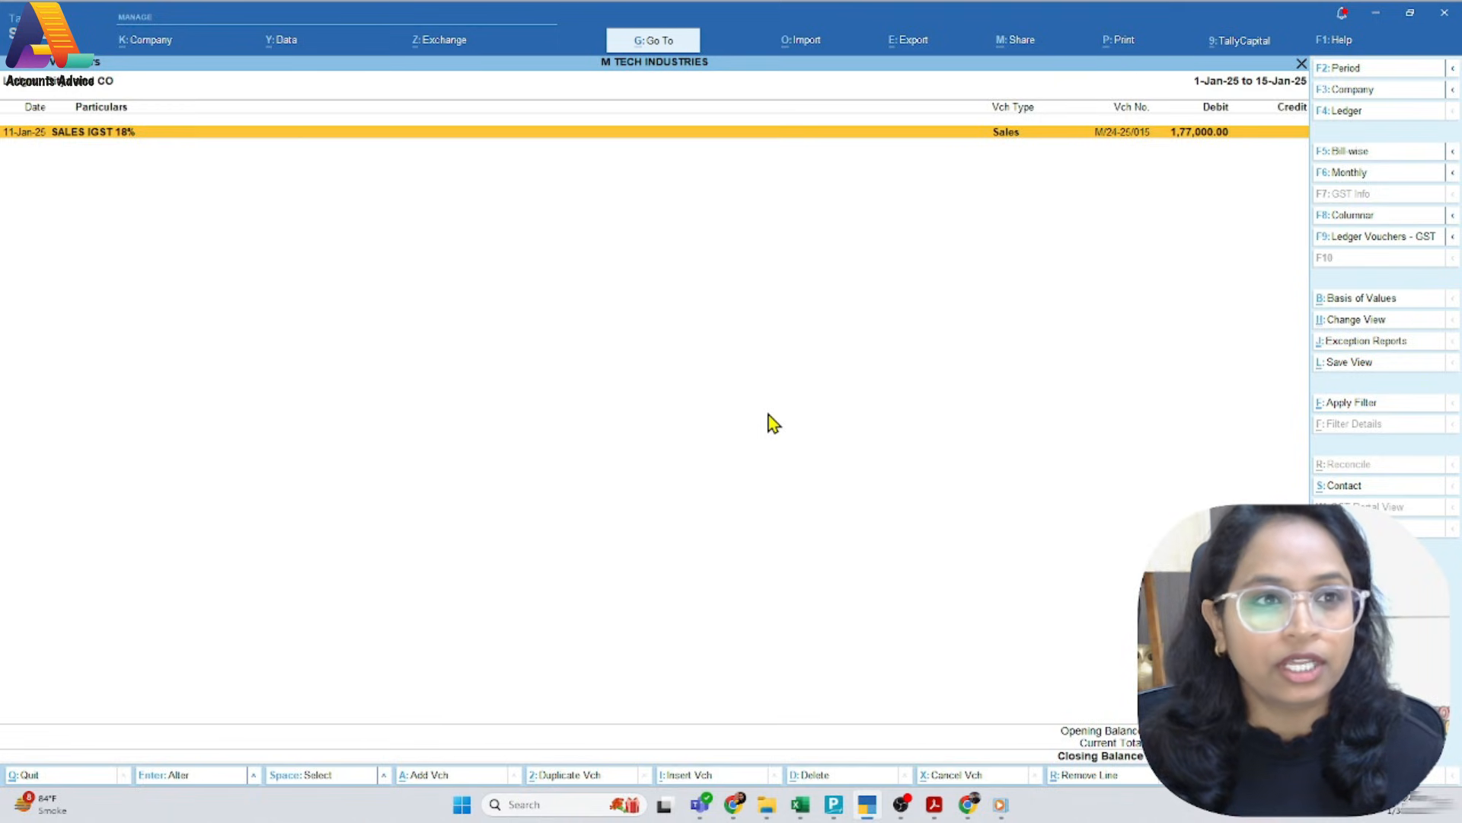
key("Return")
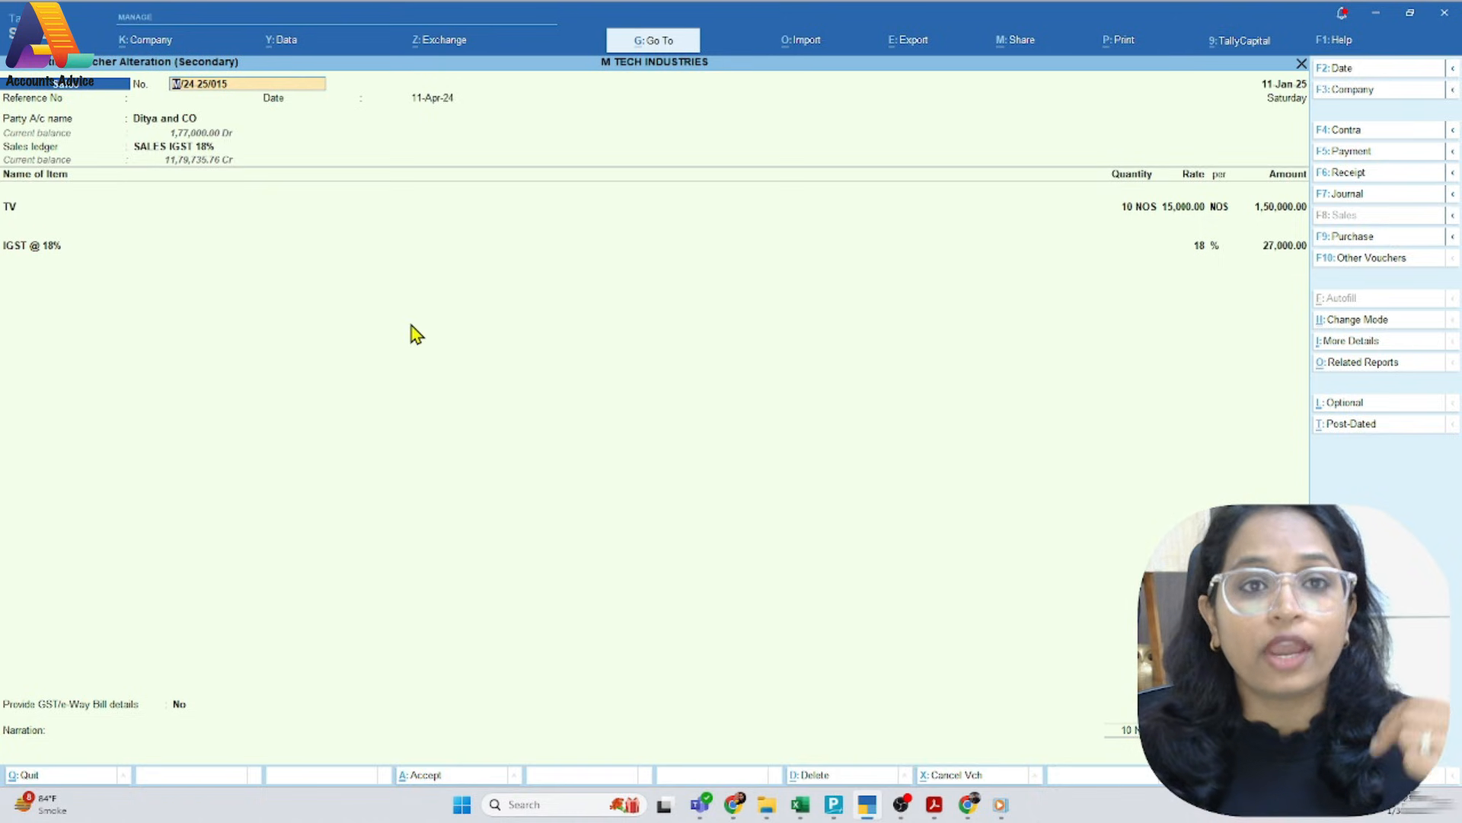
key("BackSpace")
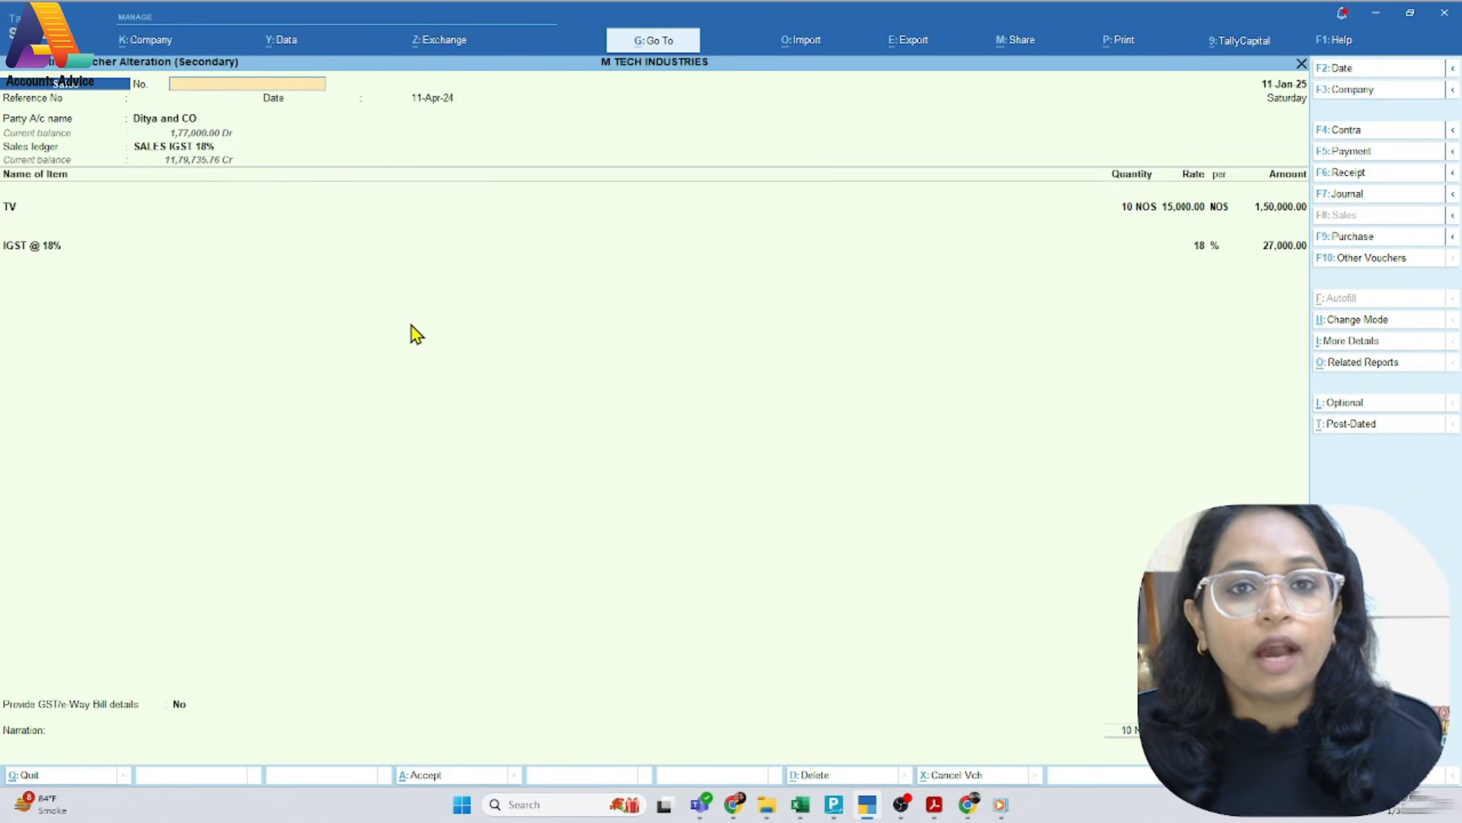
key("Escape")
key("Escape")
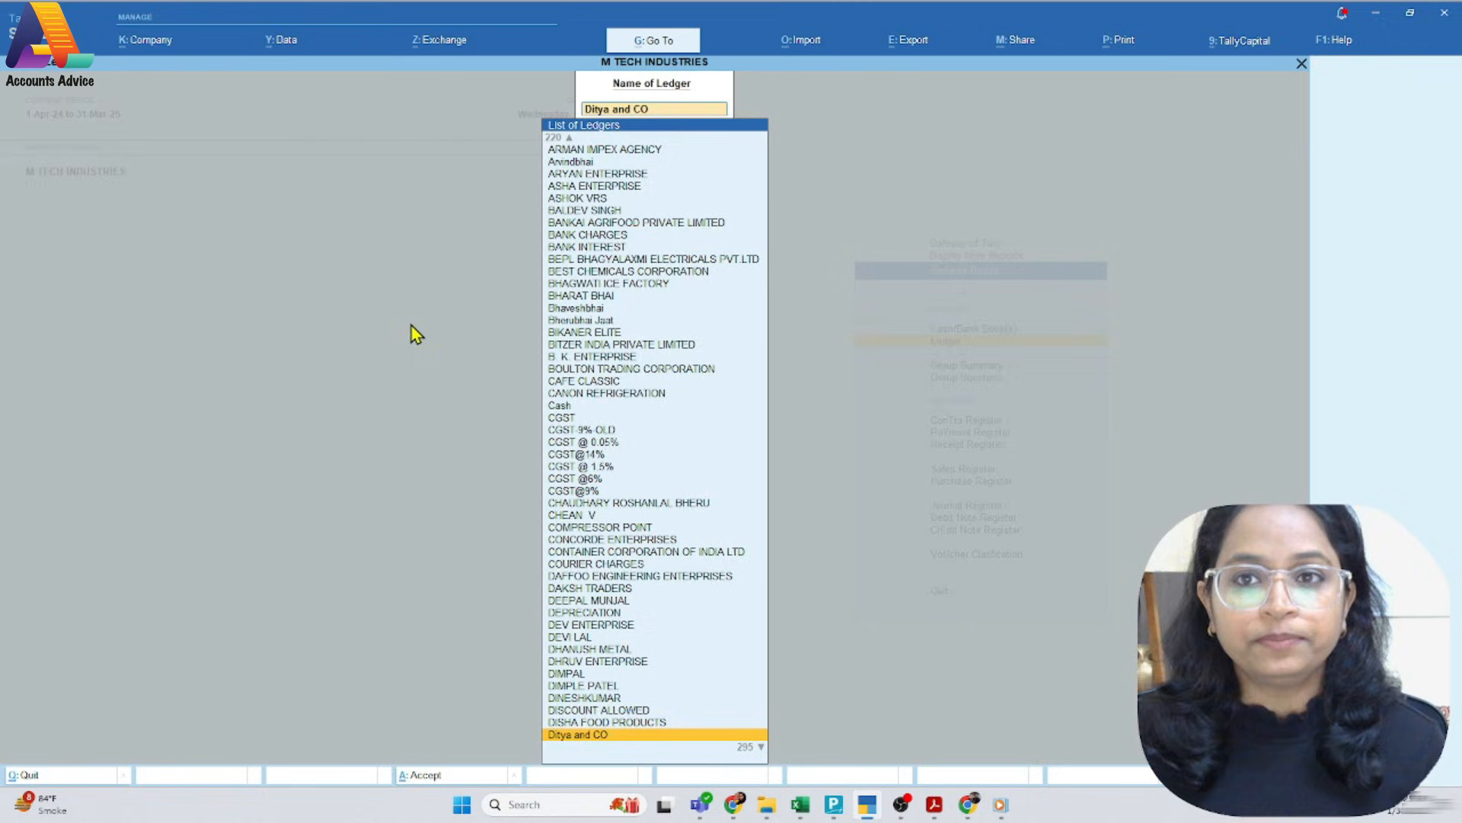
key("Escape")
key("Escape")
key("Escape")
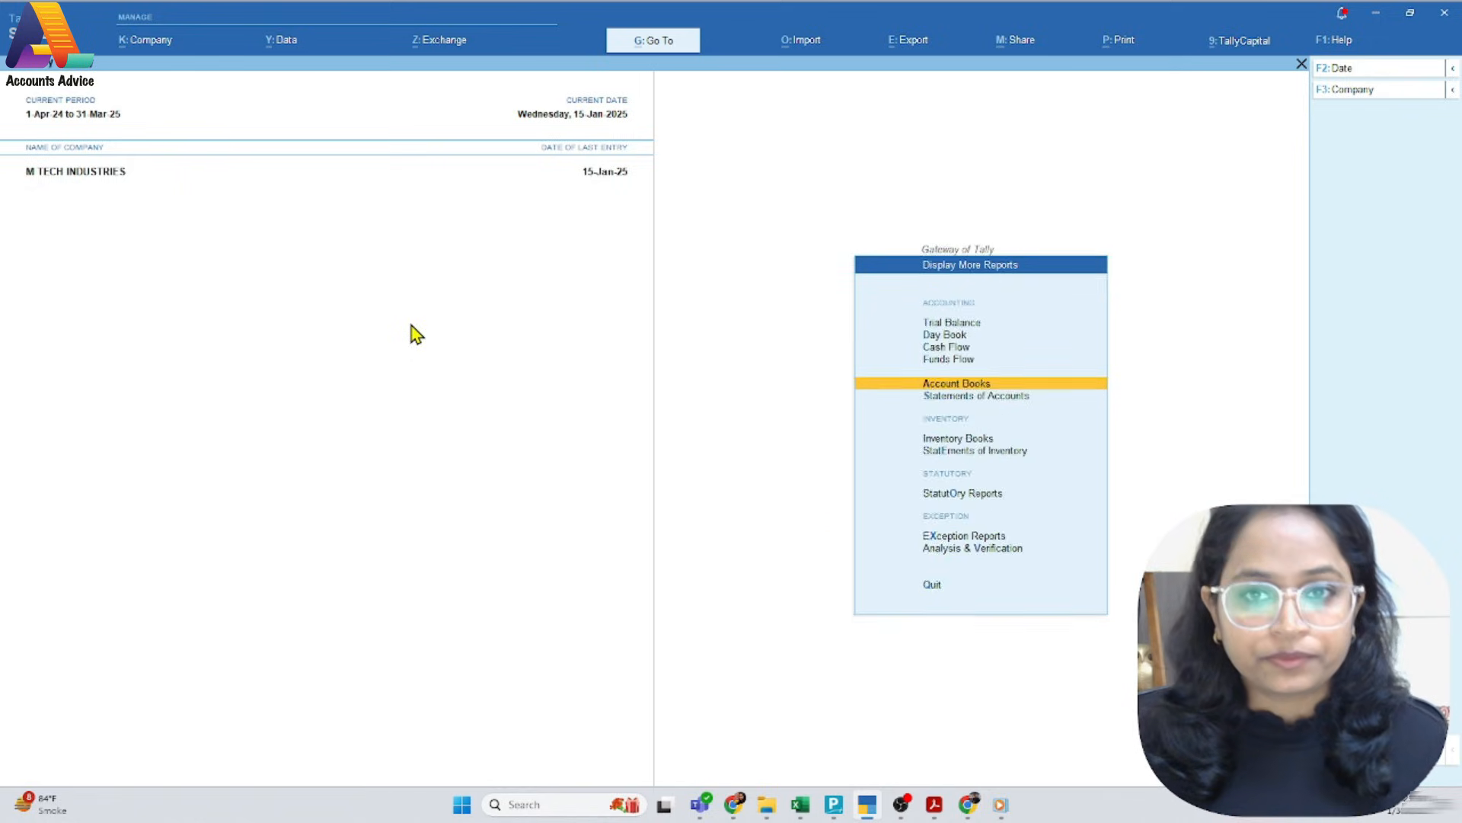
Start a credit note voucher with number 002 and date 12-Jan-25, as given on the PDF credit note
key("v")
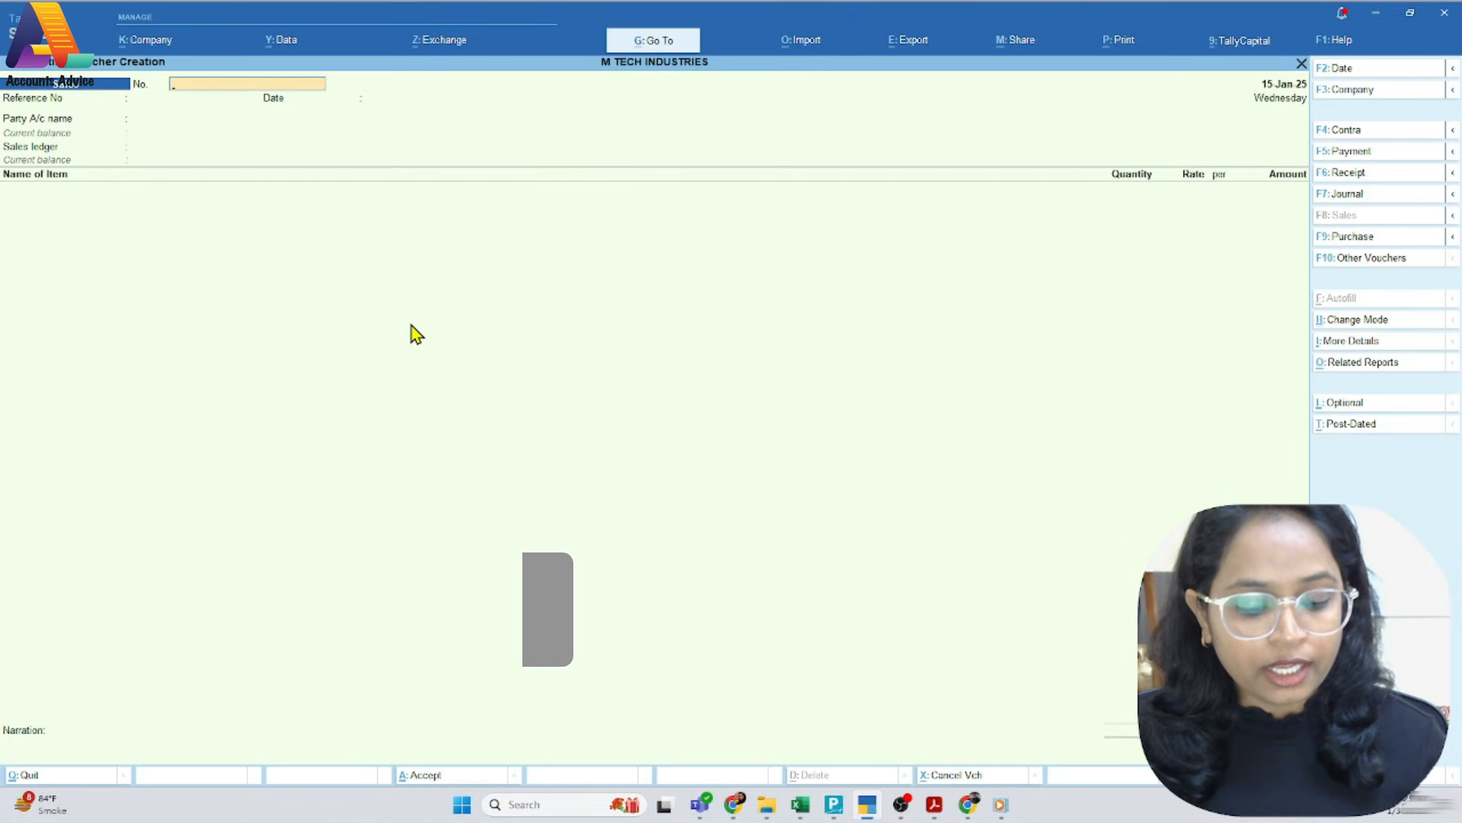
key("alt")
key("alt+F6")
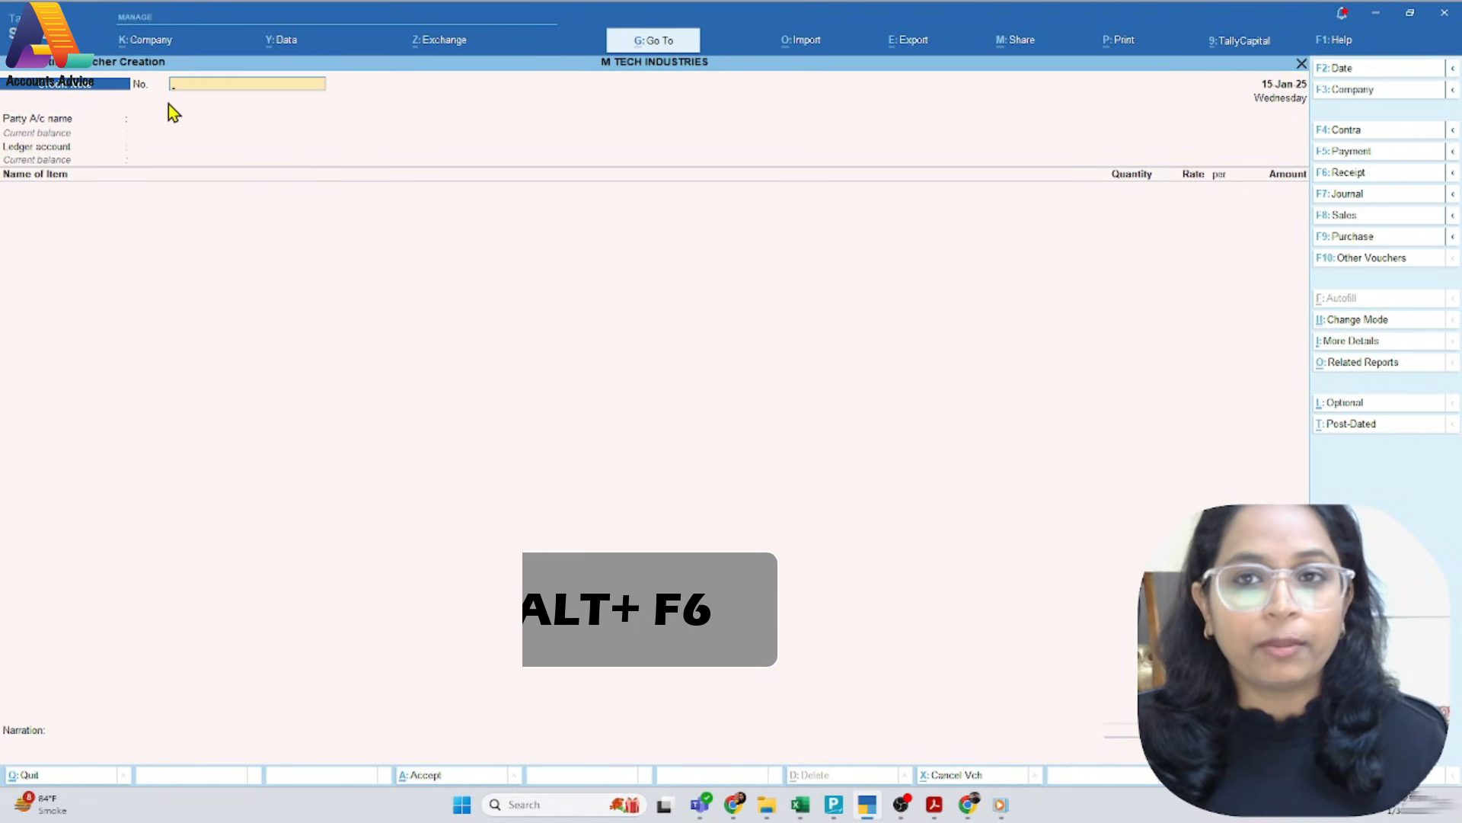
key("alt+Tab")
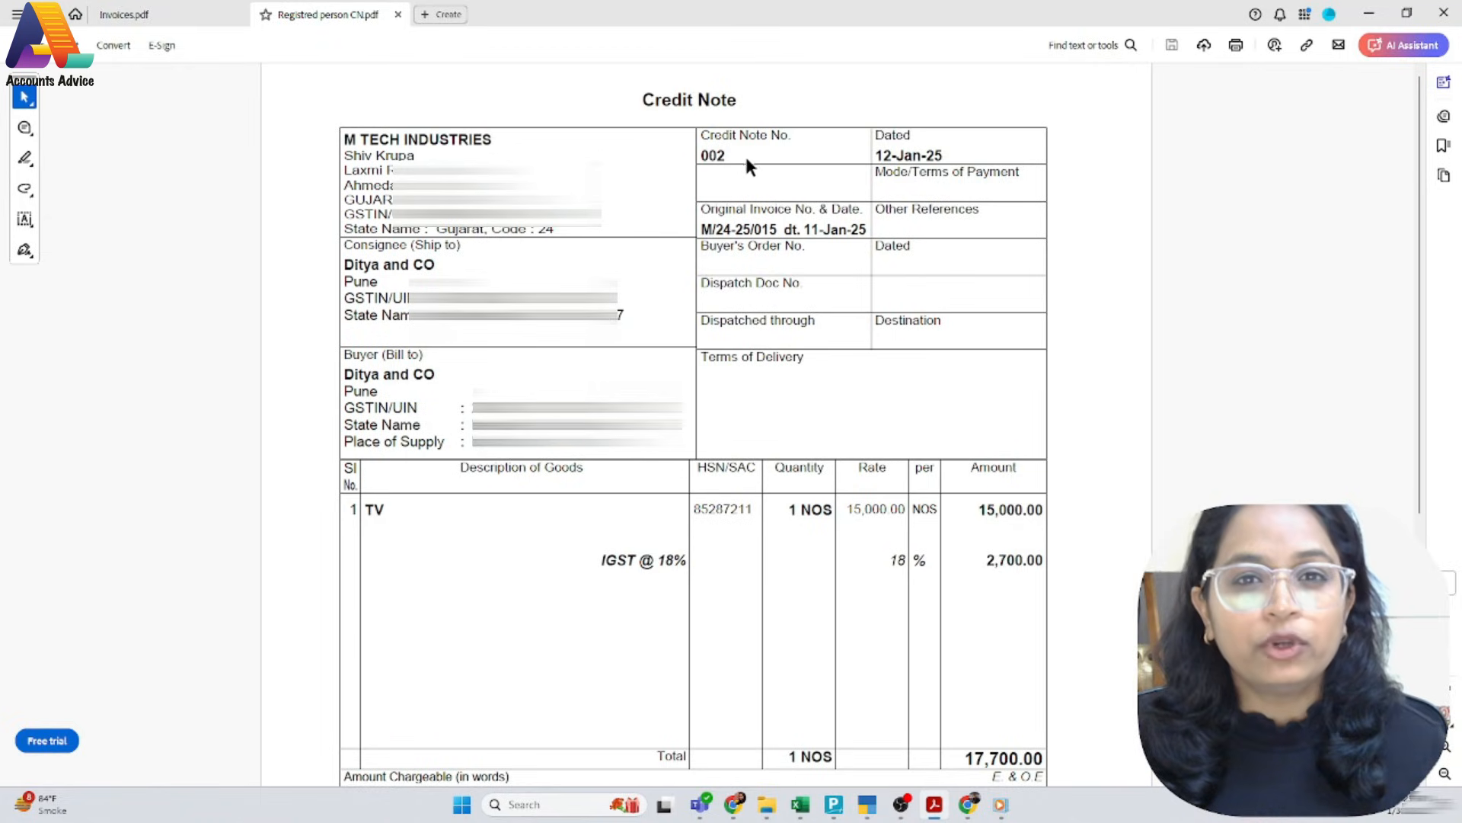
key("alt+Tab")
key("alt+Tab")
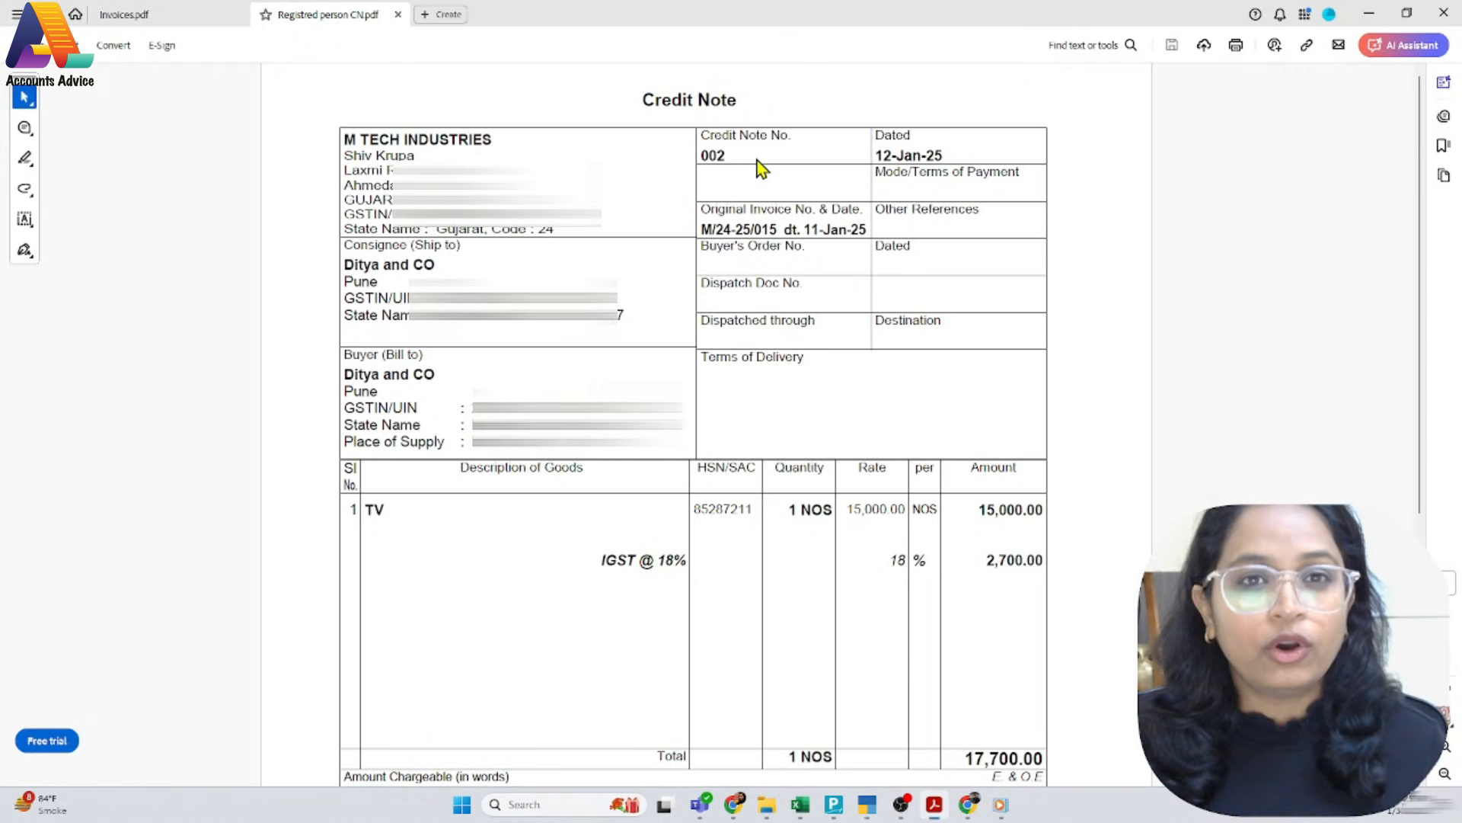
key("alt+Tab")
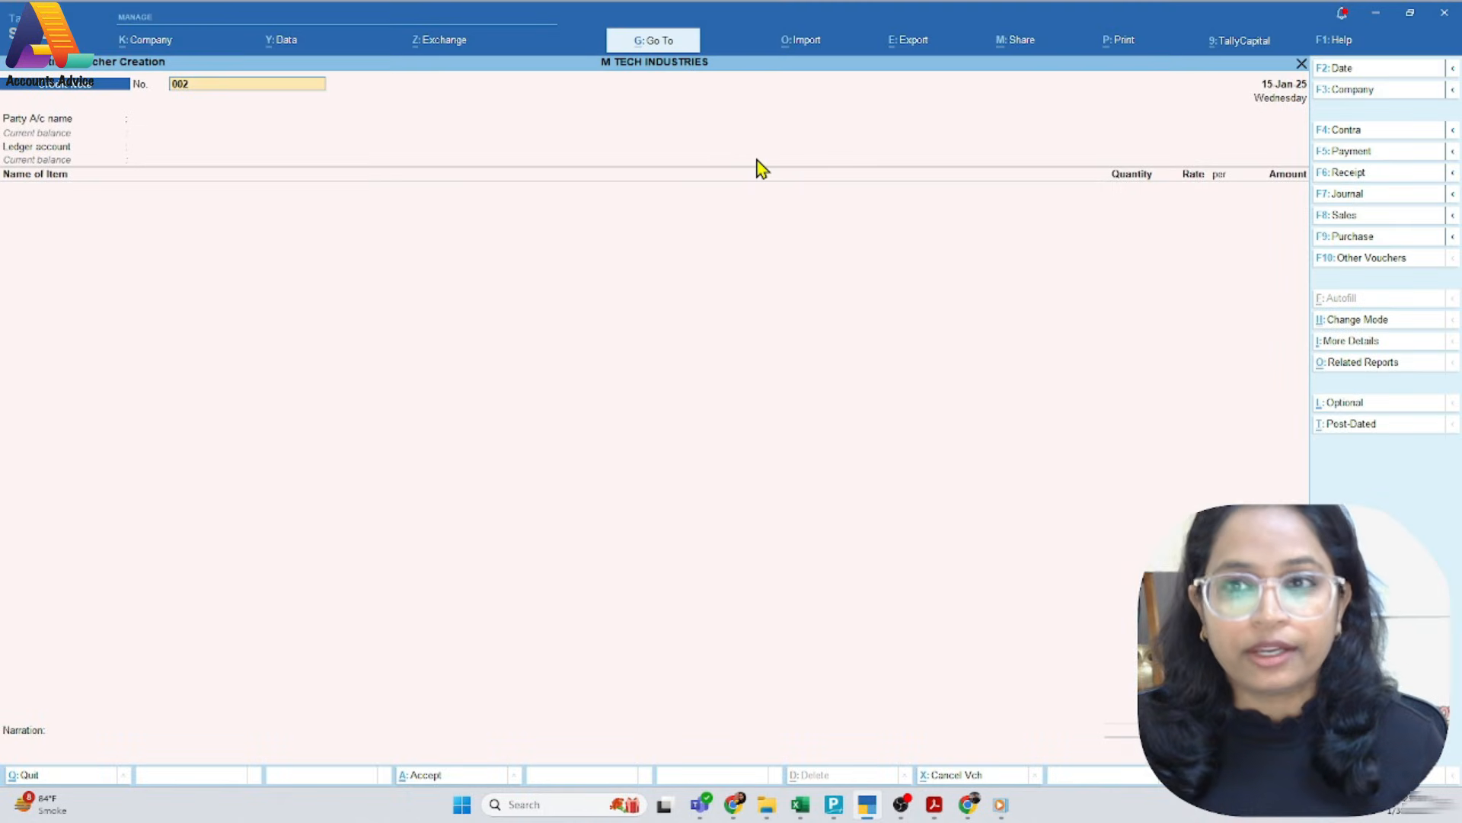
key("Return")
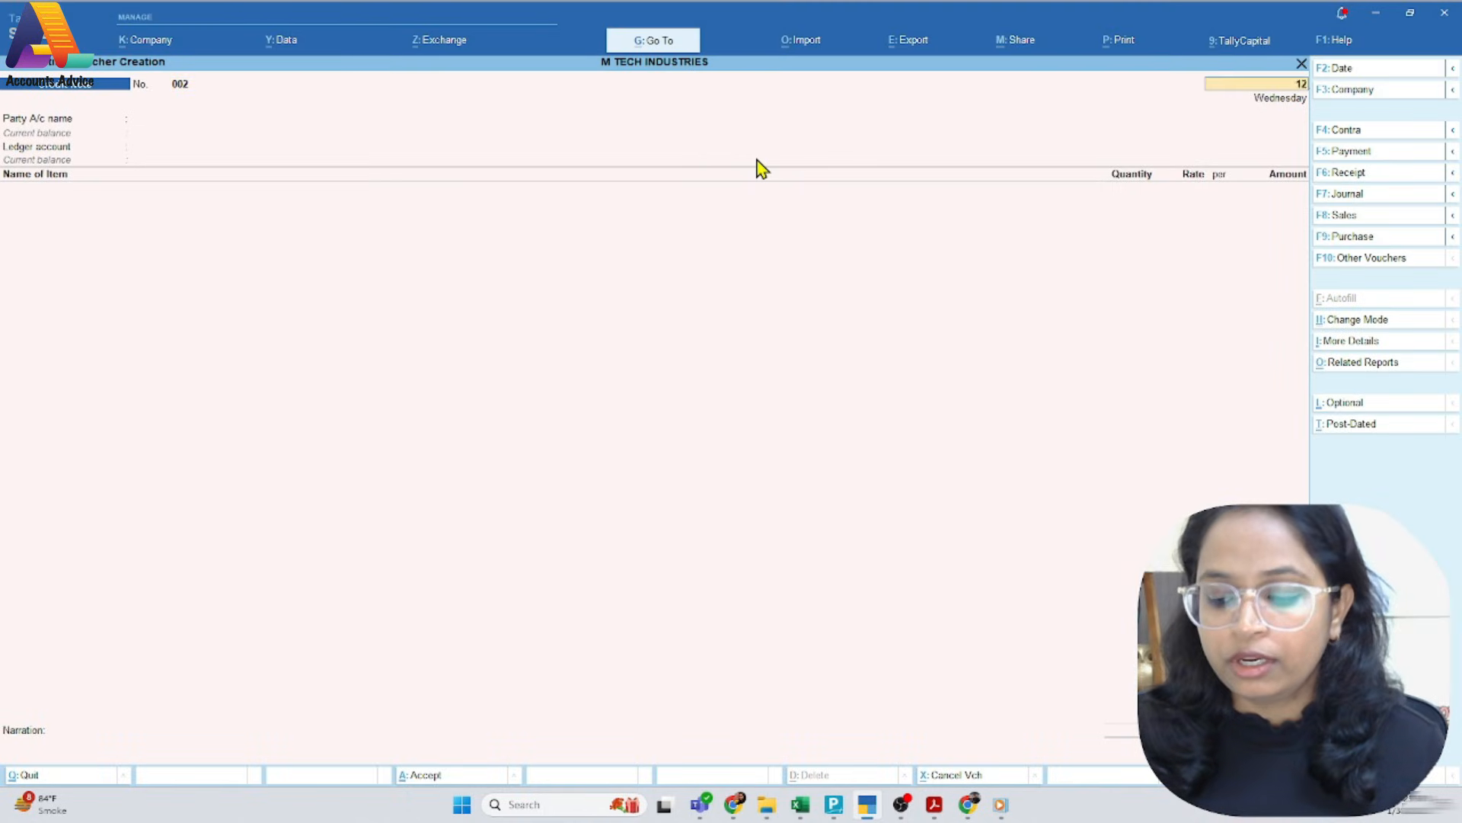
key("Return")
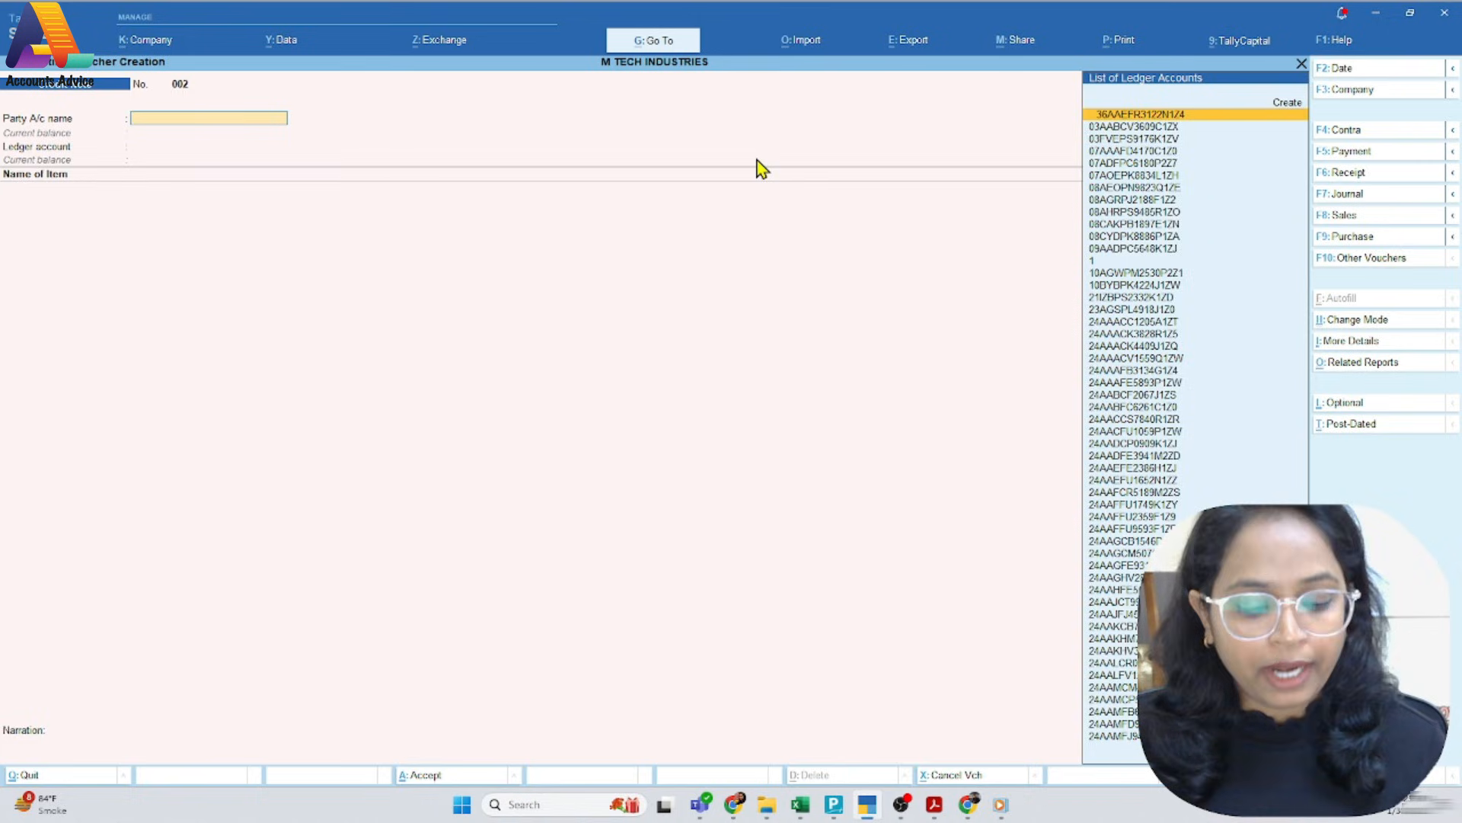
Set Ditya and CO as the credit note's party and accept its receipt details and party details
type("dit")
key("Return")
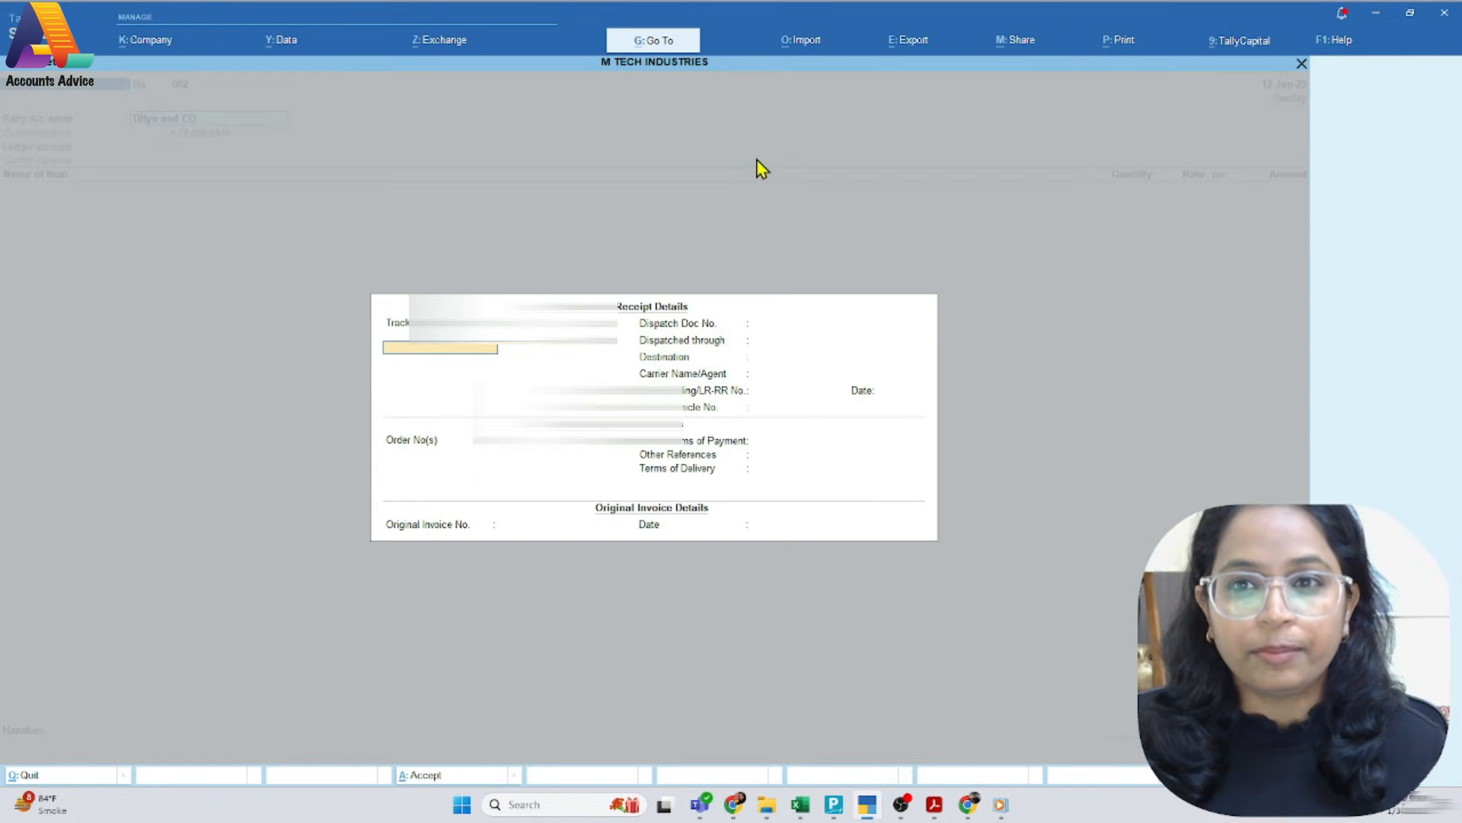
key("ctrl+a")
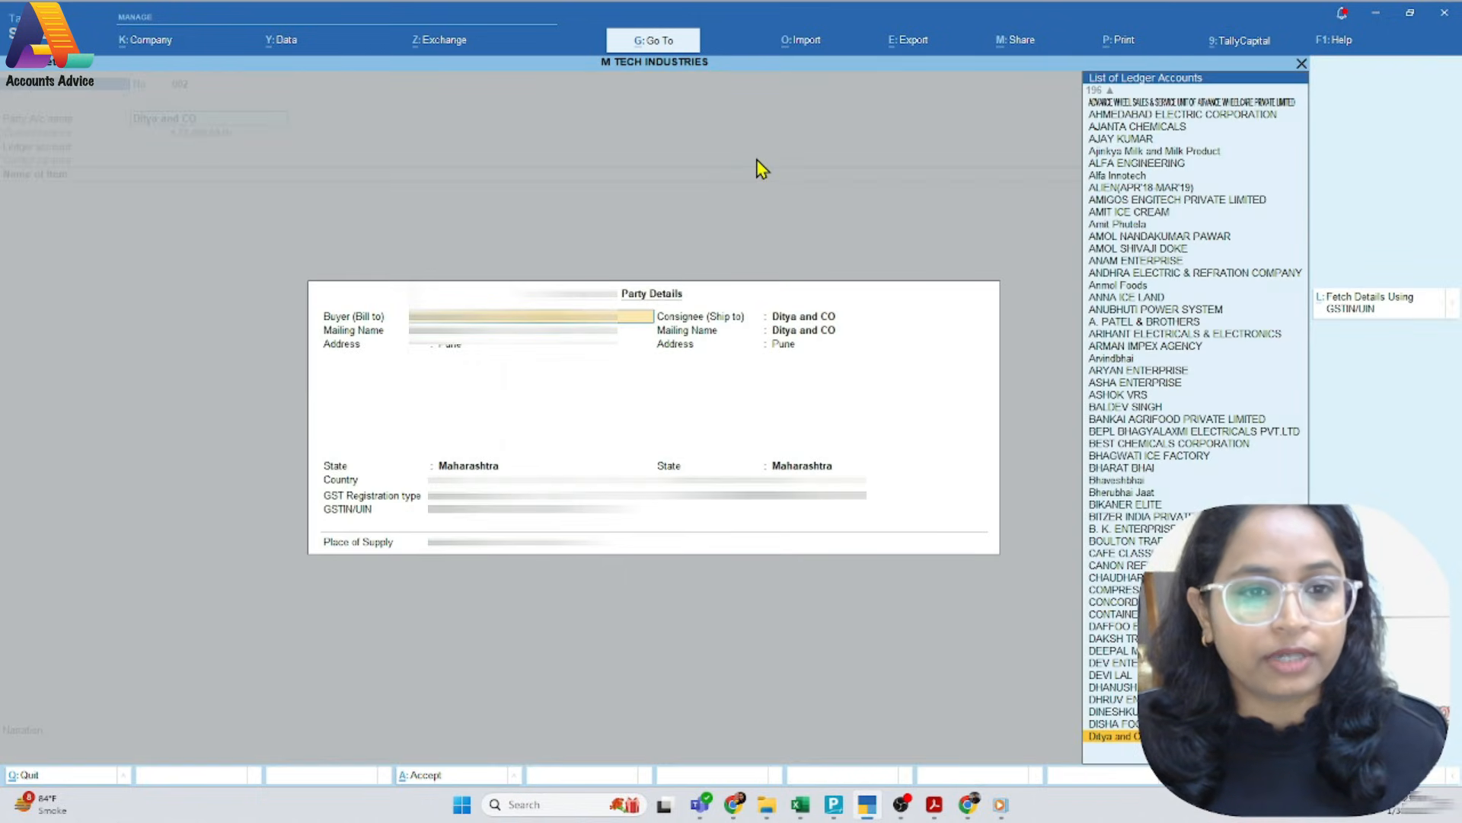
key("ctrl")
key("ctrl+a")
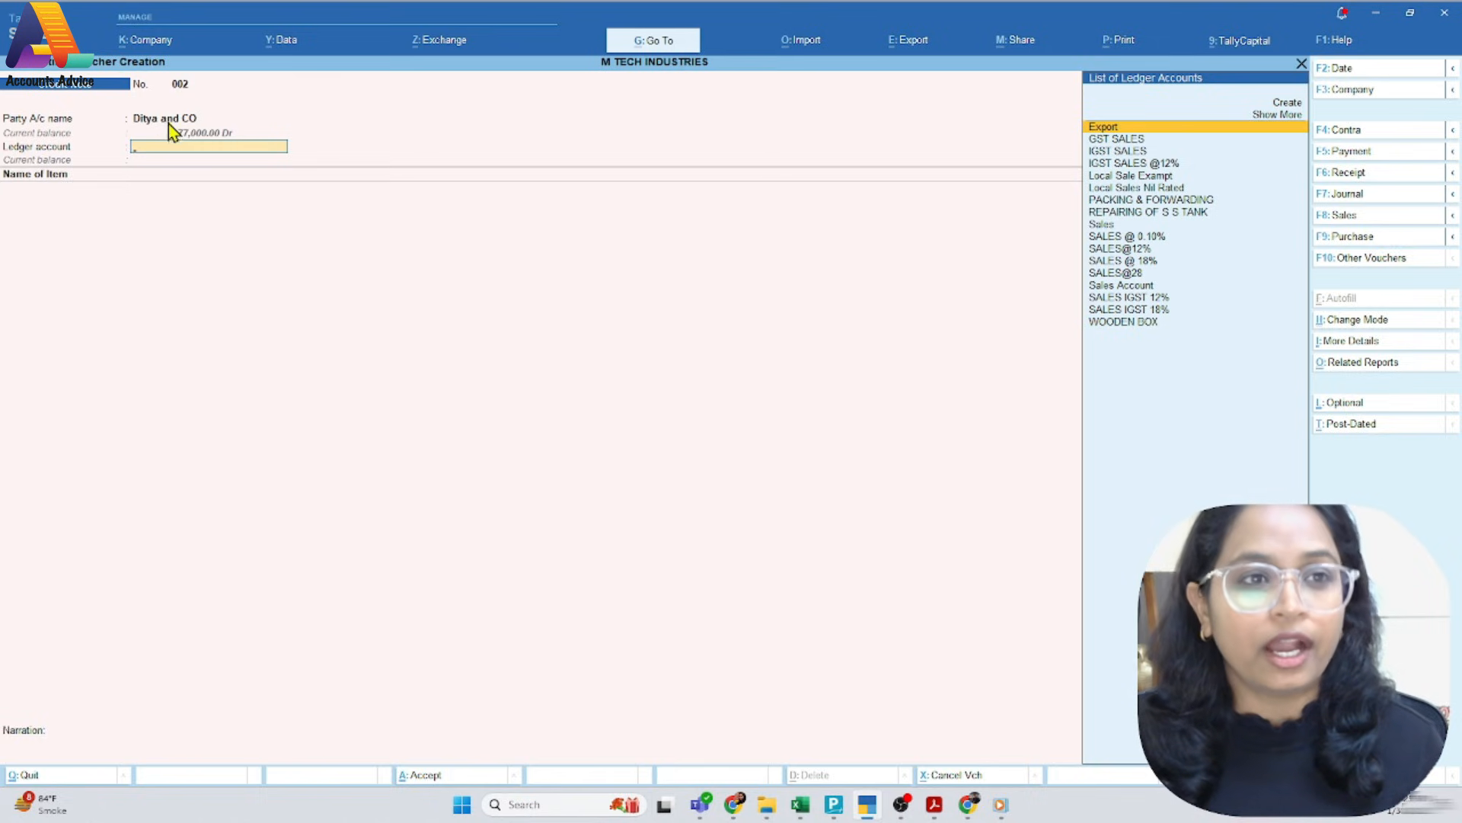
Check the tax on the PDF credit note and choose SALES IGST 18% as the voucher's ledger account
key("alt+Tab")
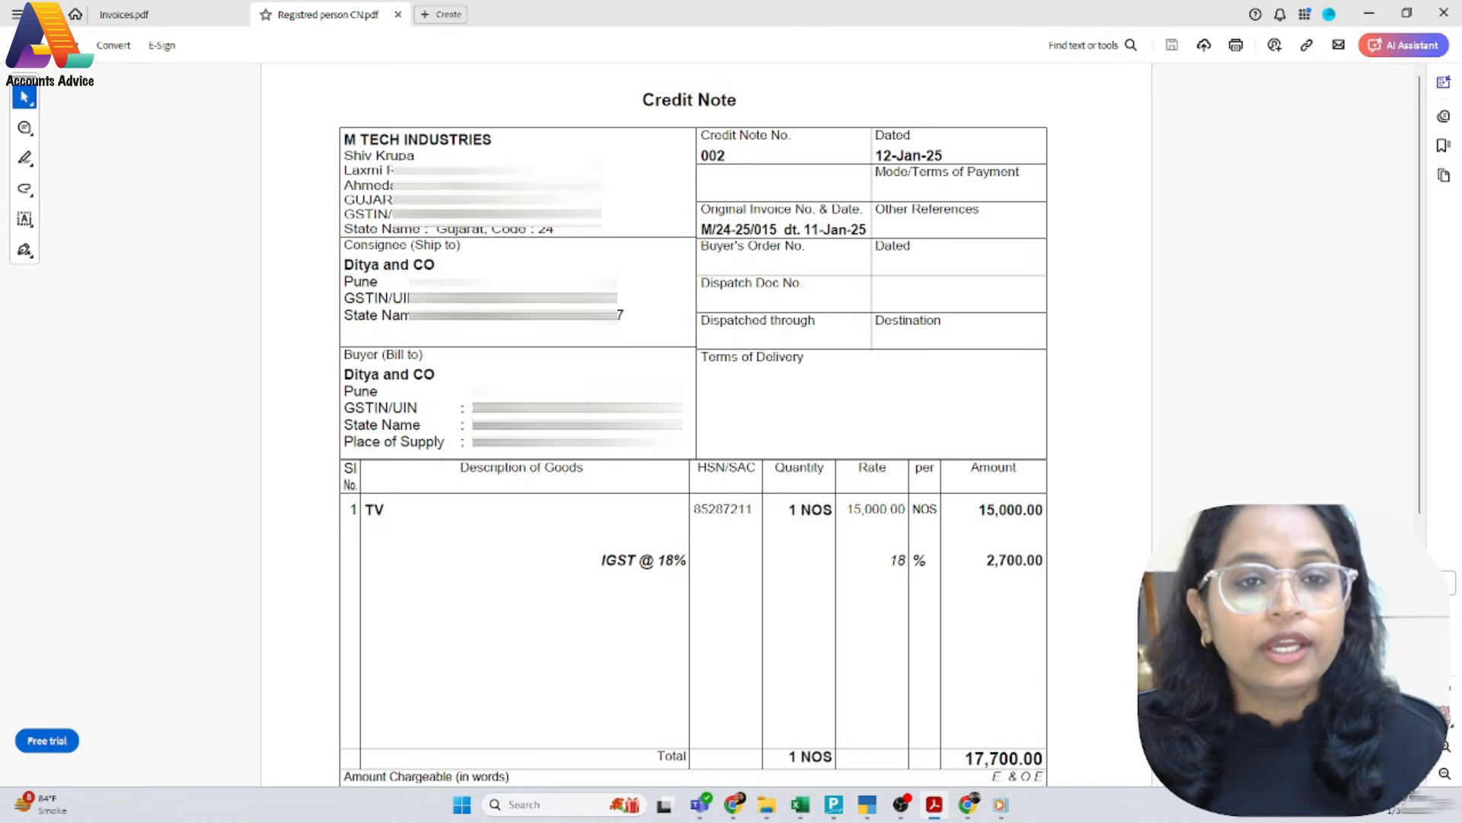
key("alt+Tab")
type("Sa")
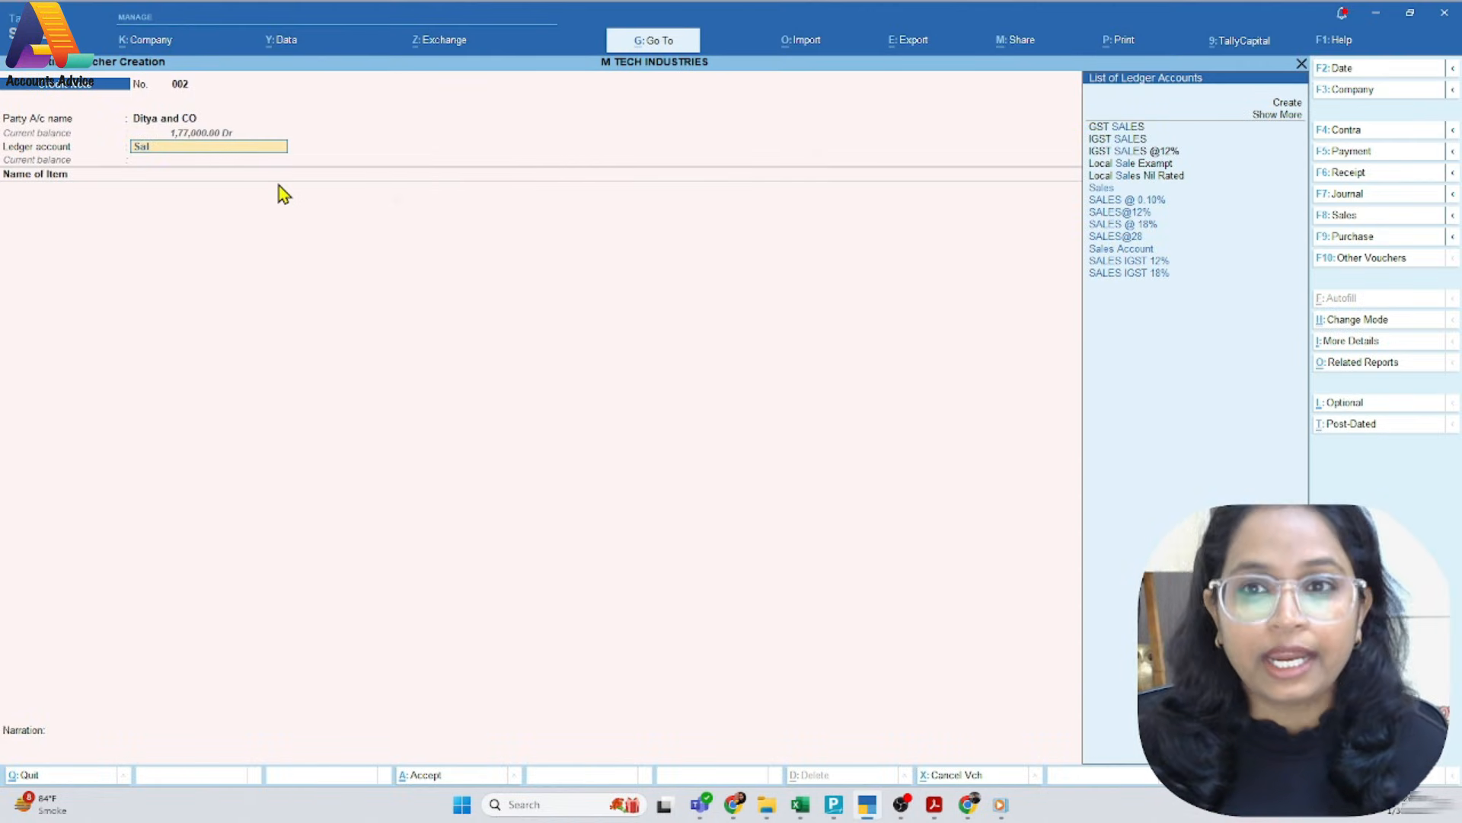
key("Down")
key("Down")
key("Down")
key("Down")
key("Down")
key("Down")
key("Down")
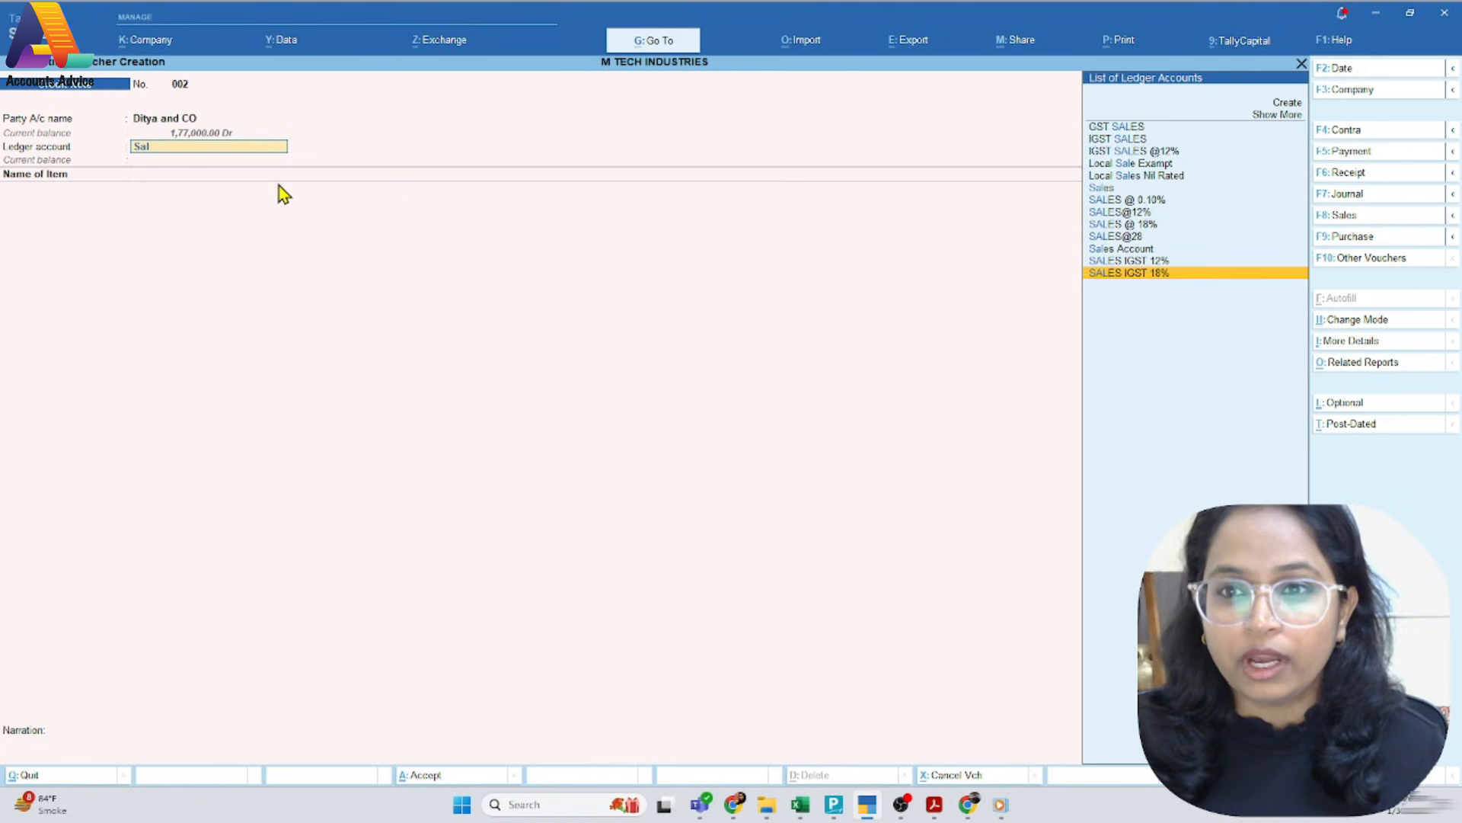
key("Return")
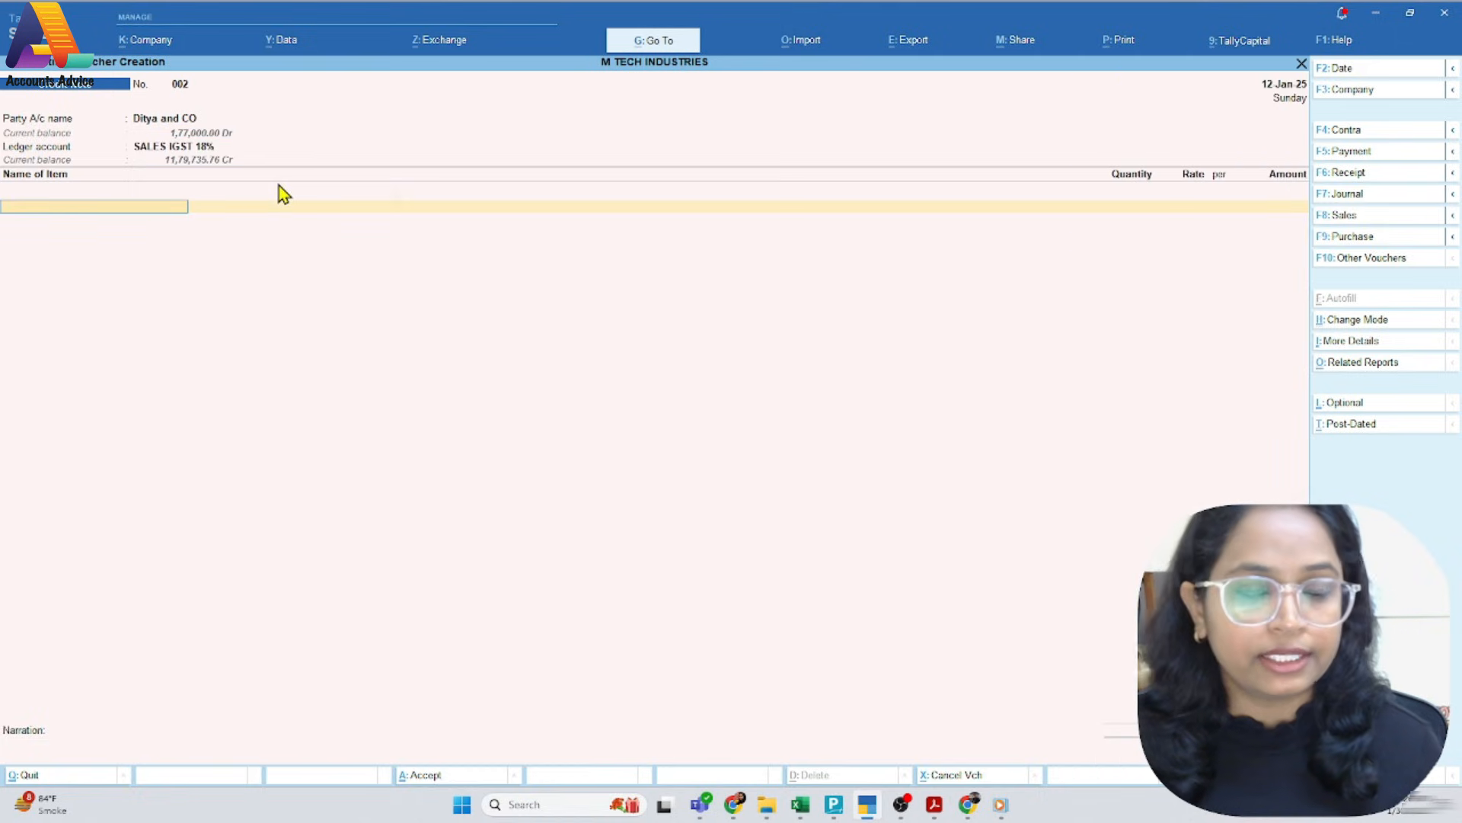
Add 1 NOS of TV at 15,000.00 to the credit note, with no order and GST rate details as per masters/company
key("ctrl")
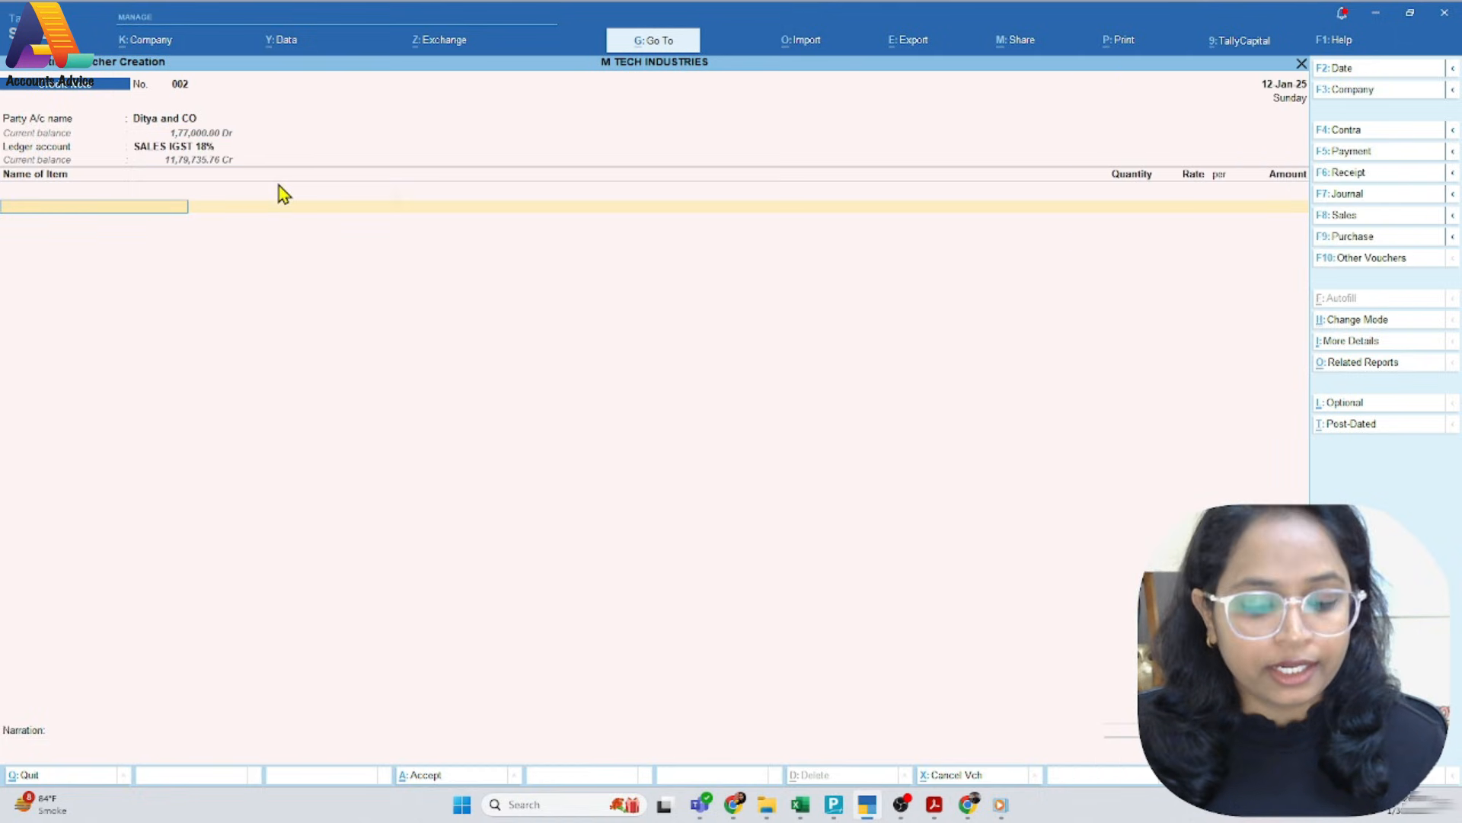
type("Tv")
key("Return")
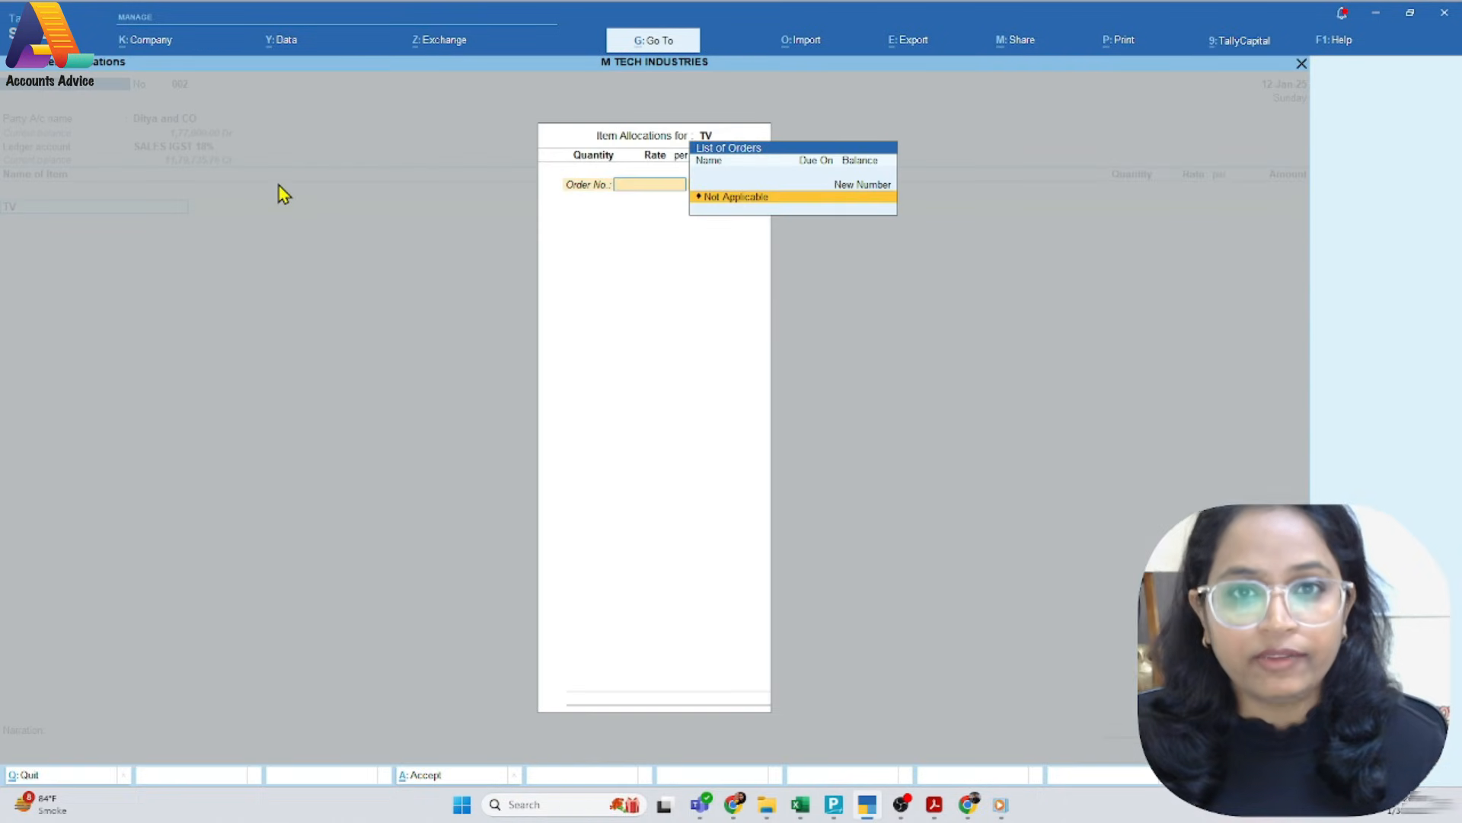
key("Return")
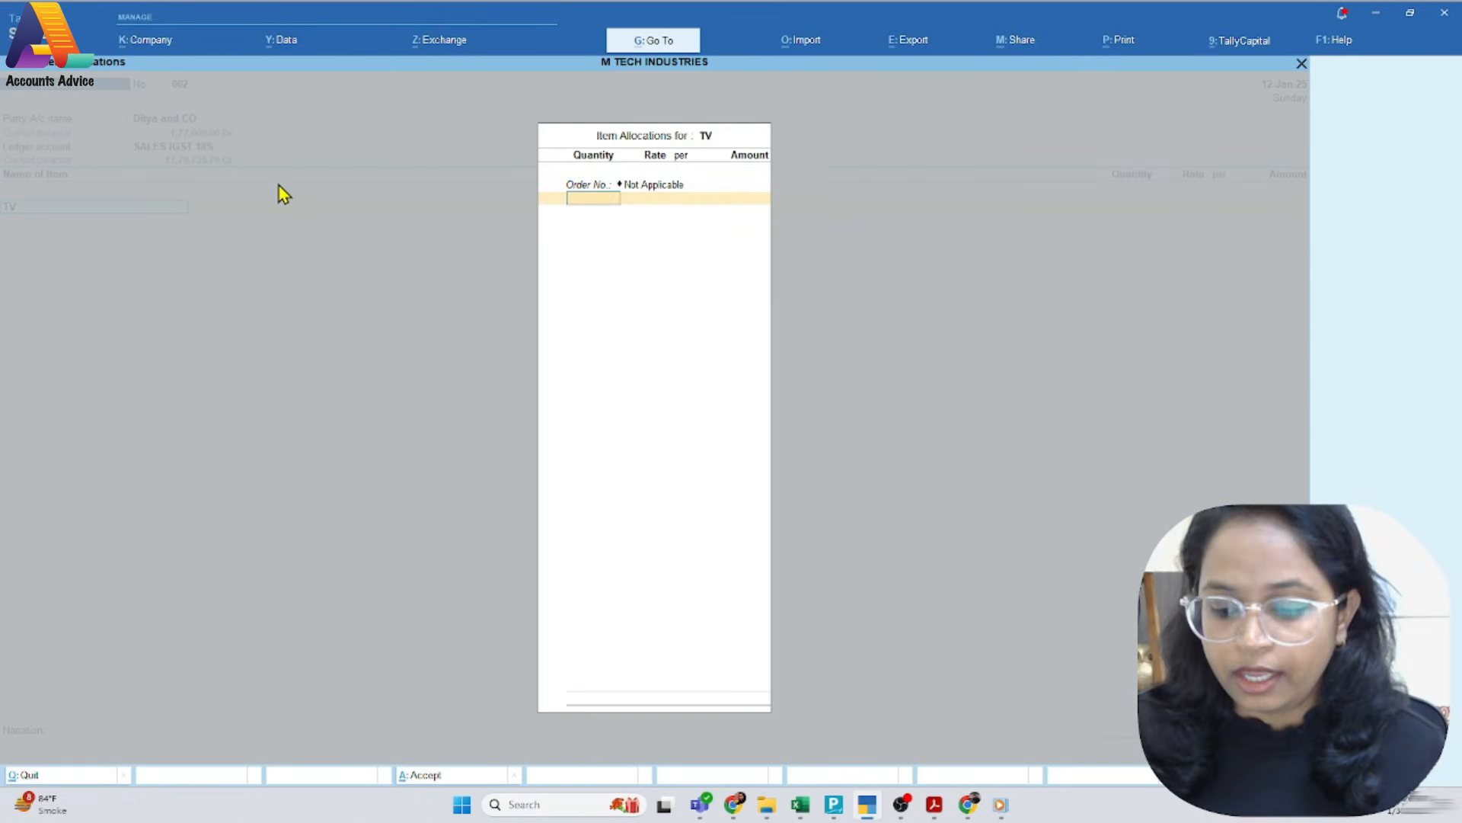
type("1 NOS")
key("Return")
key("Return")
key("Return")
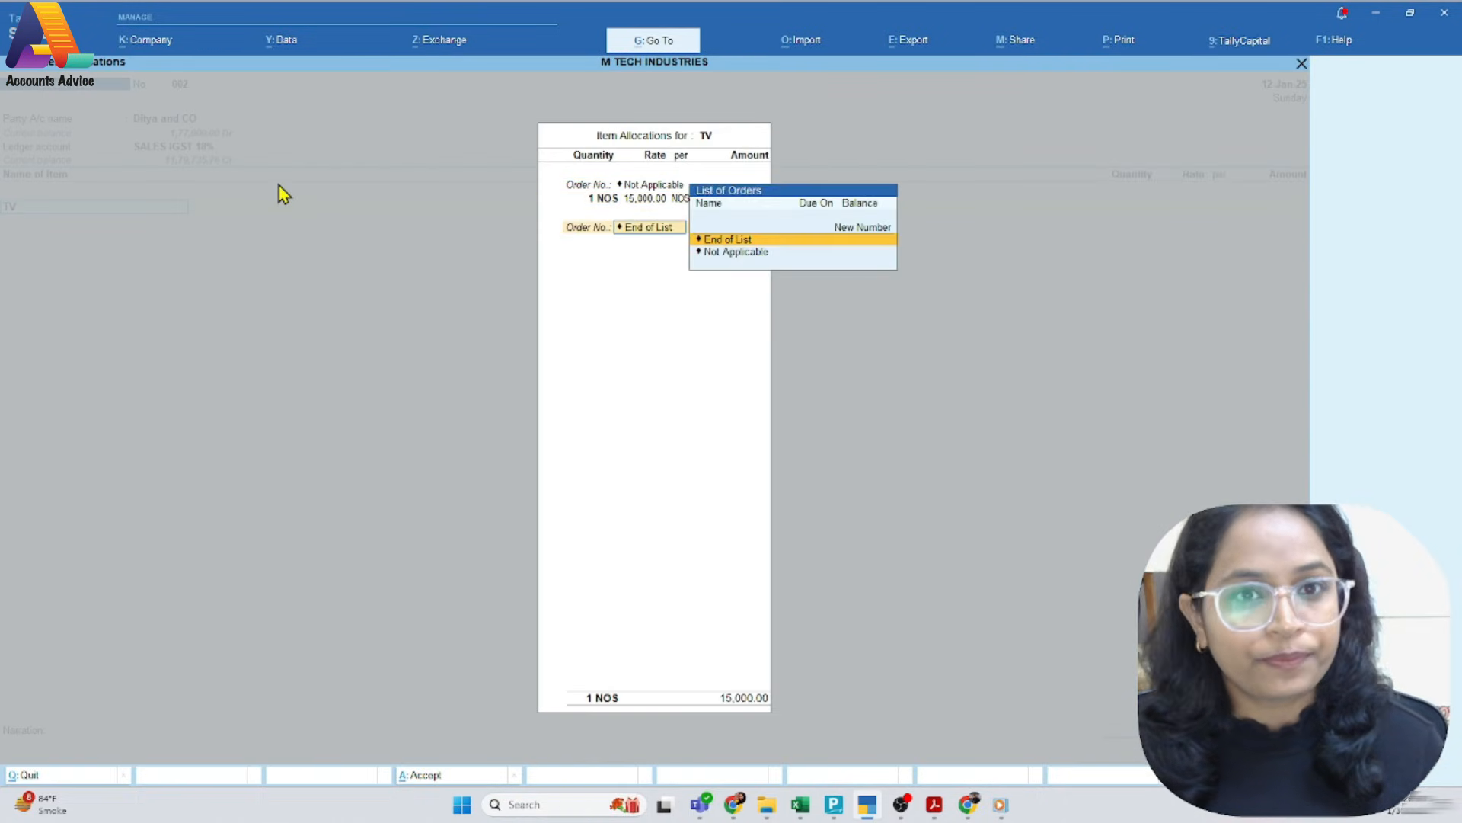
key("Return")
key("Return")
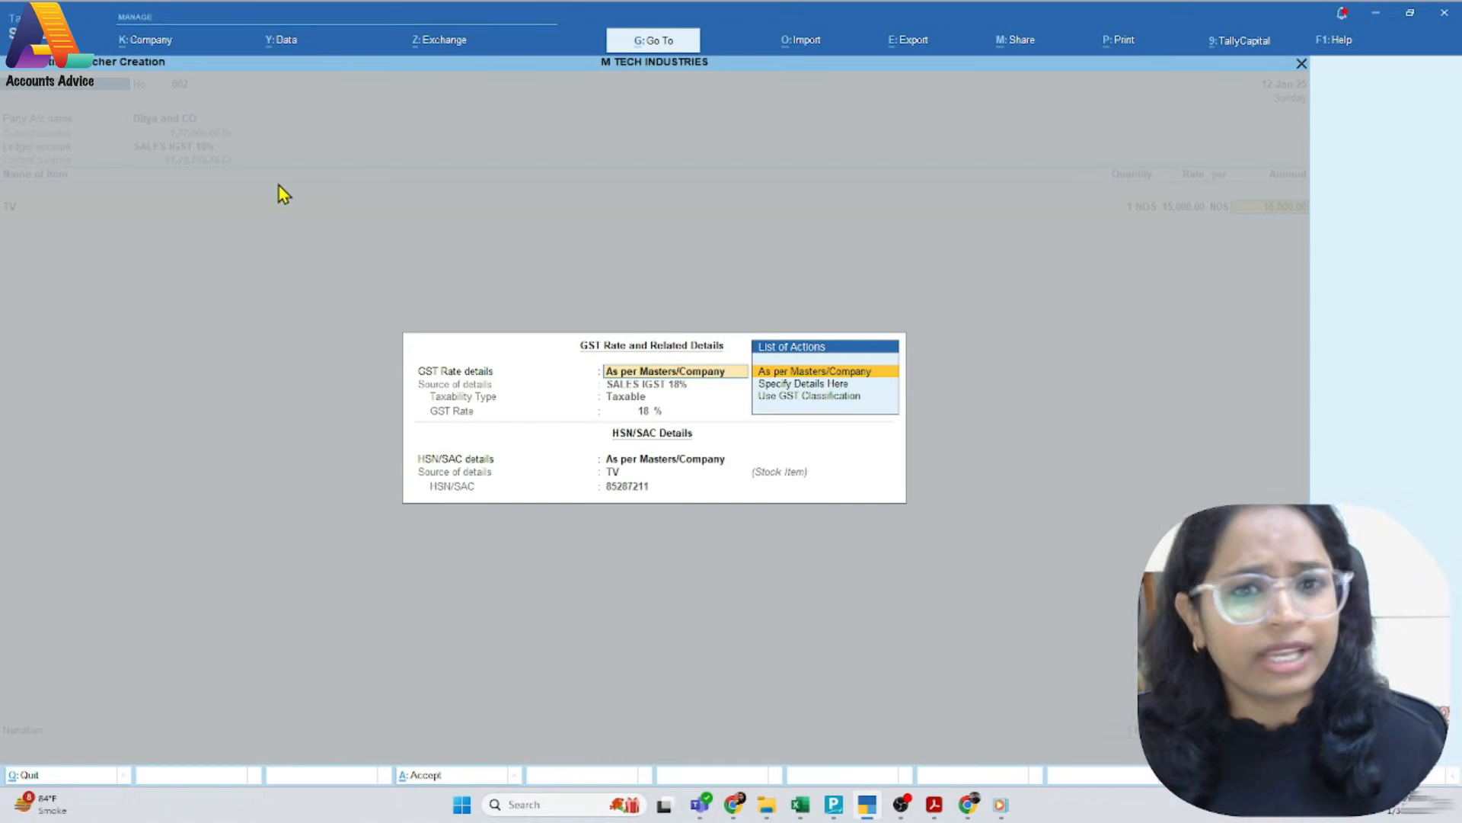
key("Return")
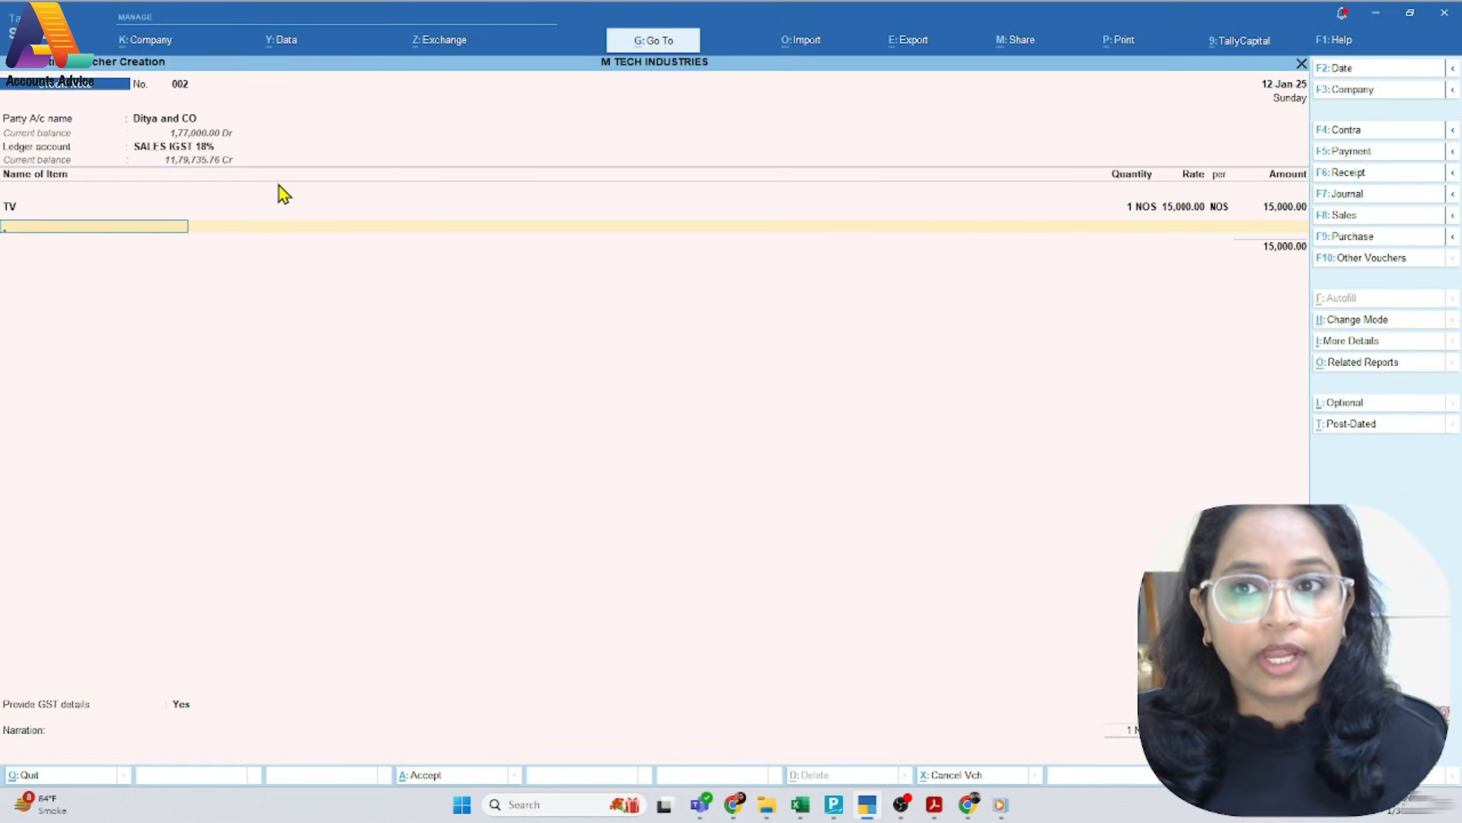
Check the tax line on the PDF credit note and add the IGST @ 18% ledger below the TV item
key("alt+Tab")
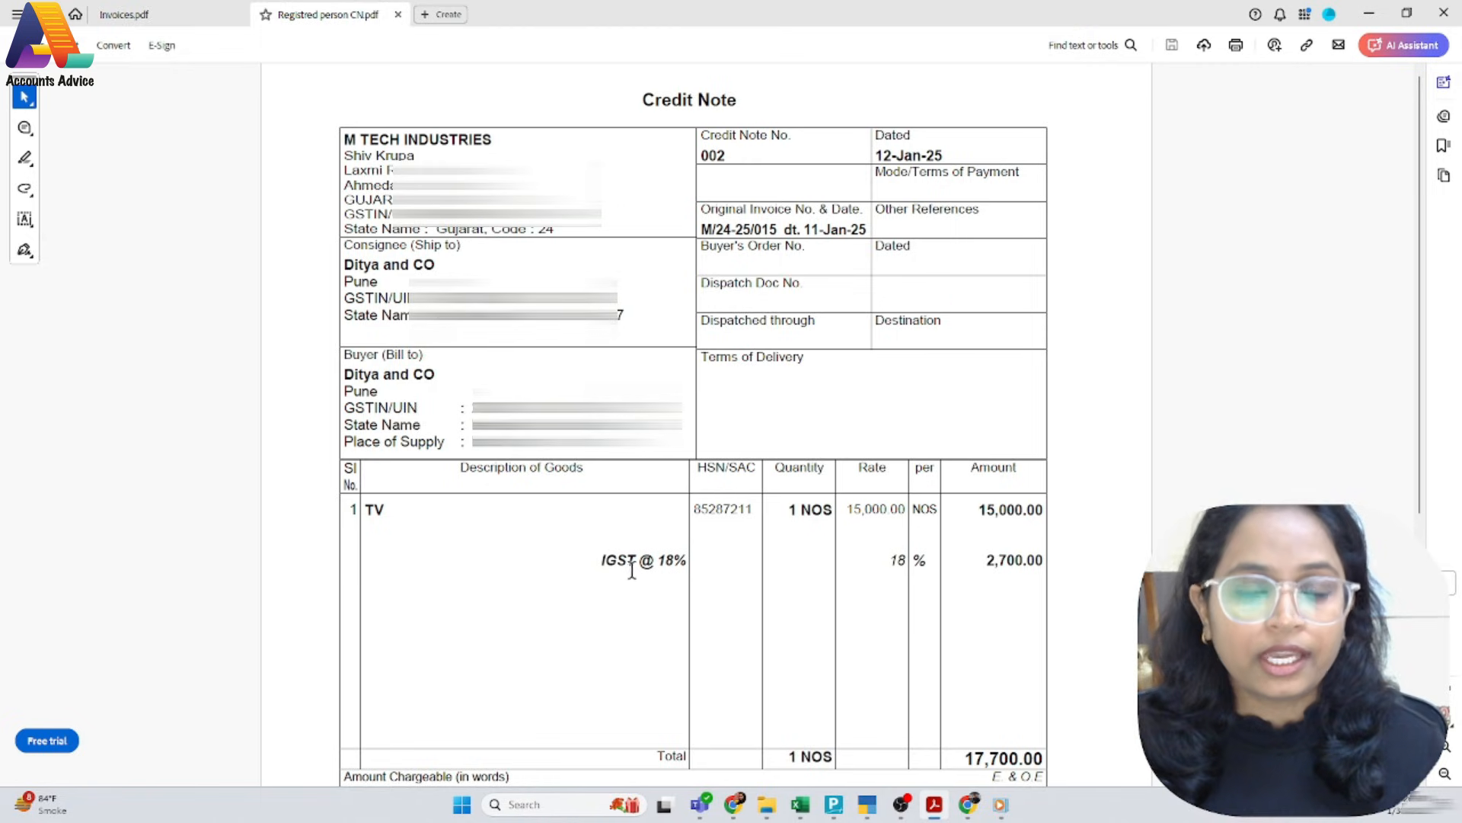
key("alt+Tab")
type("Ig")
key("Down")
key("Down")
key("Down")
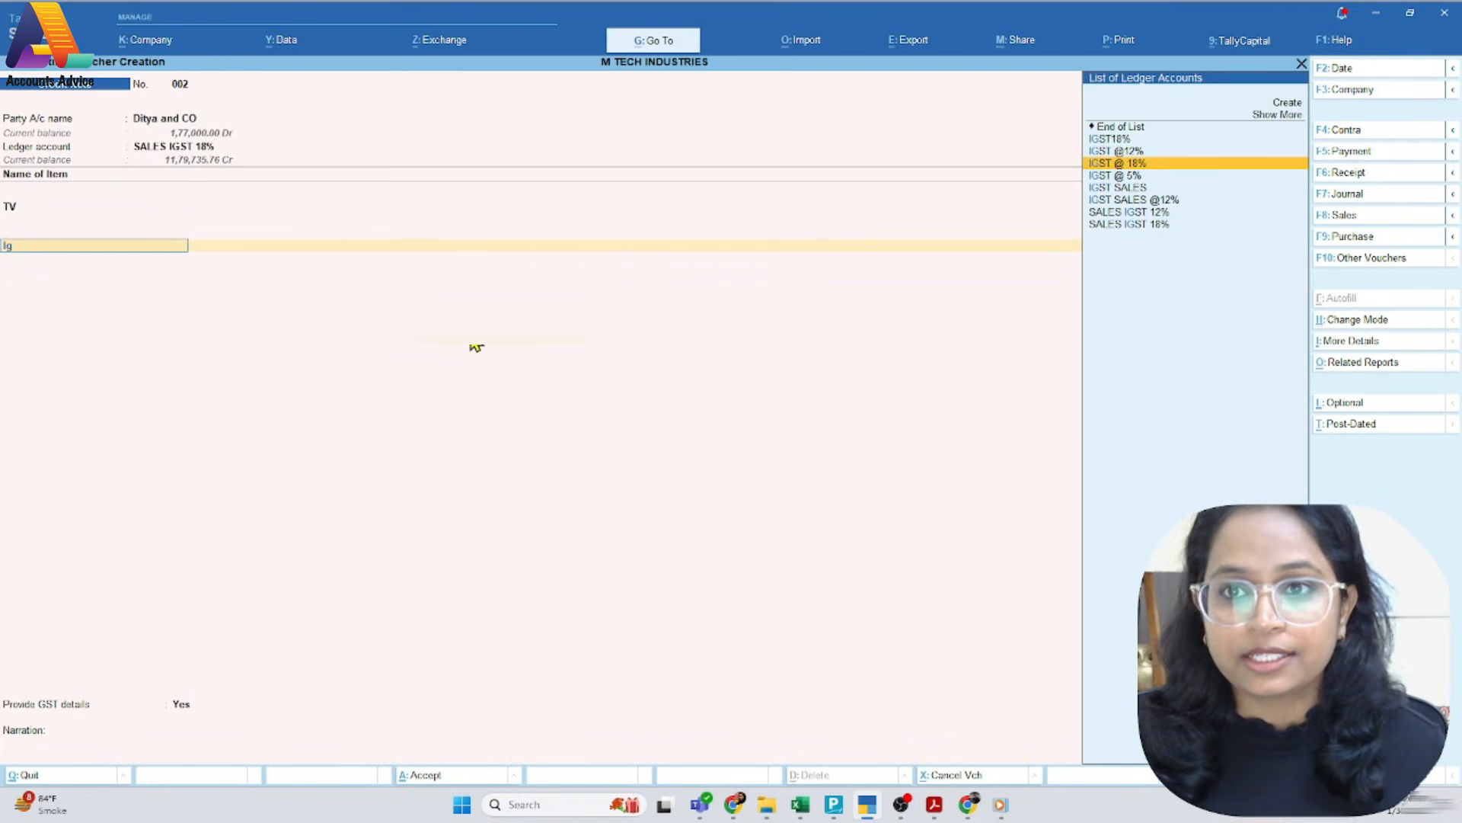
key("Return")
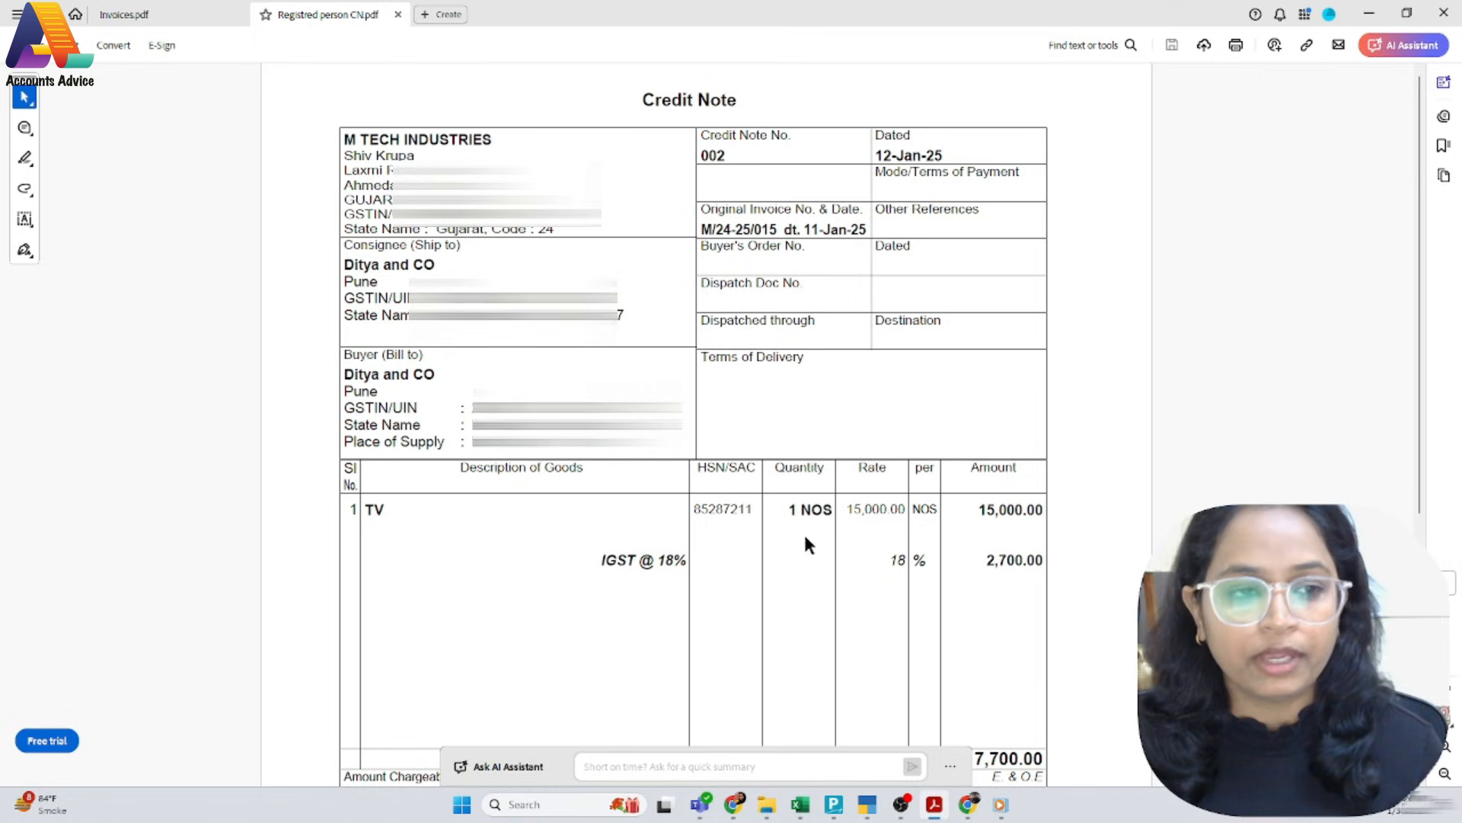
key("alt+Tab")
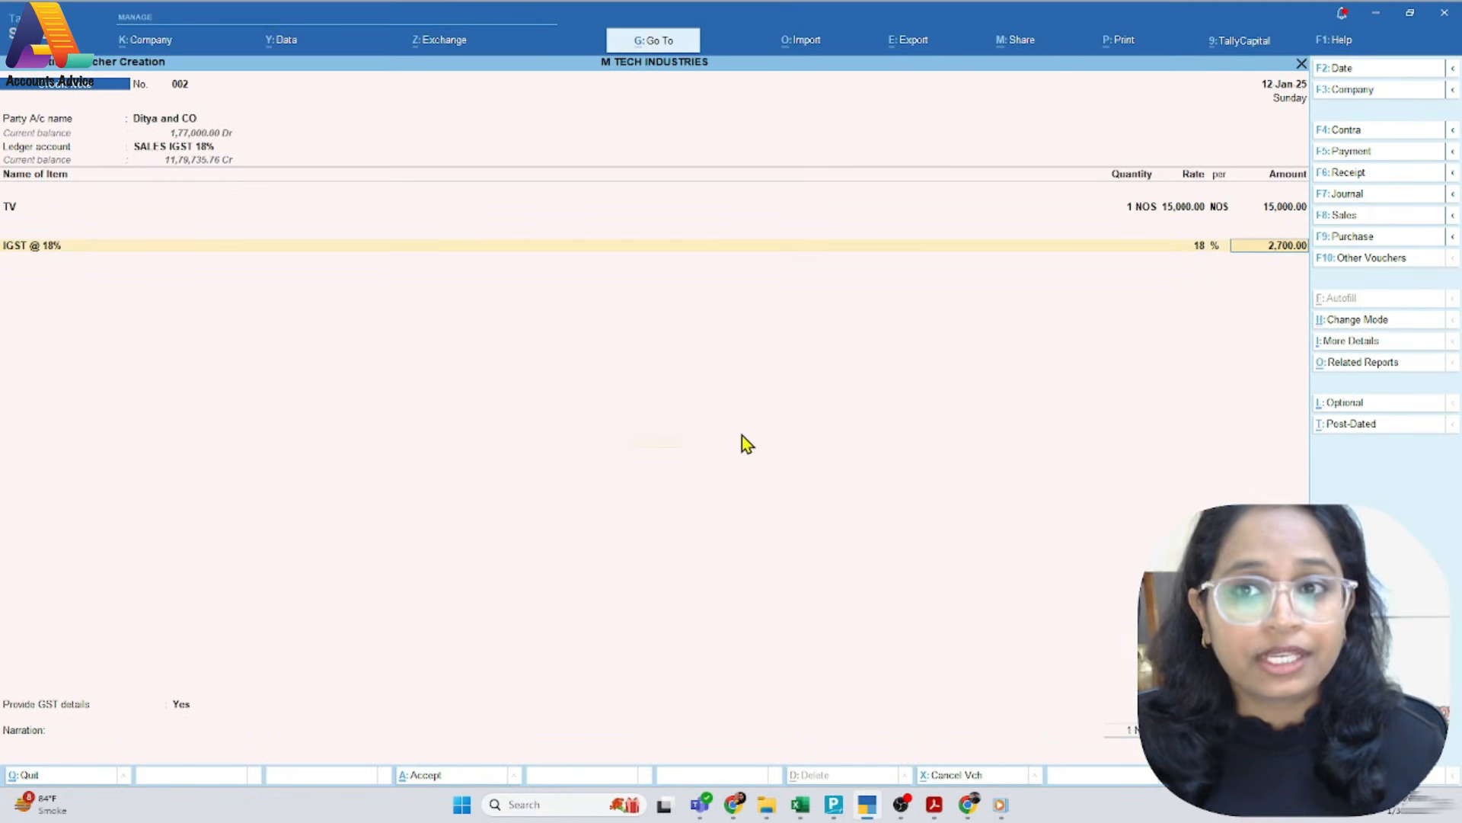
key("Return")
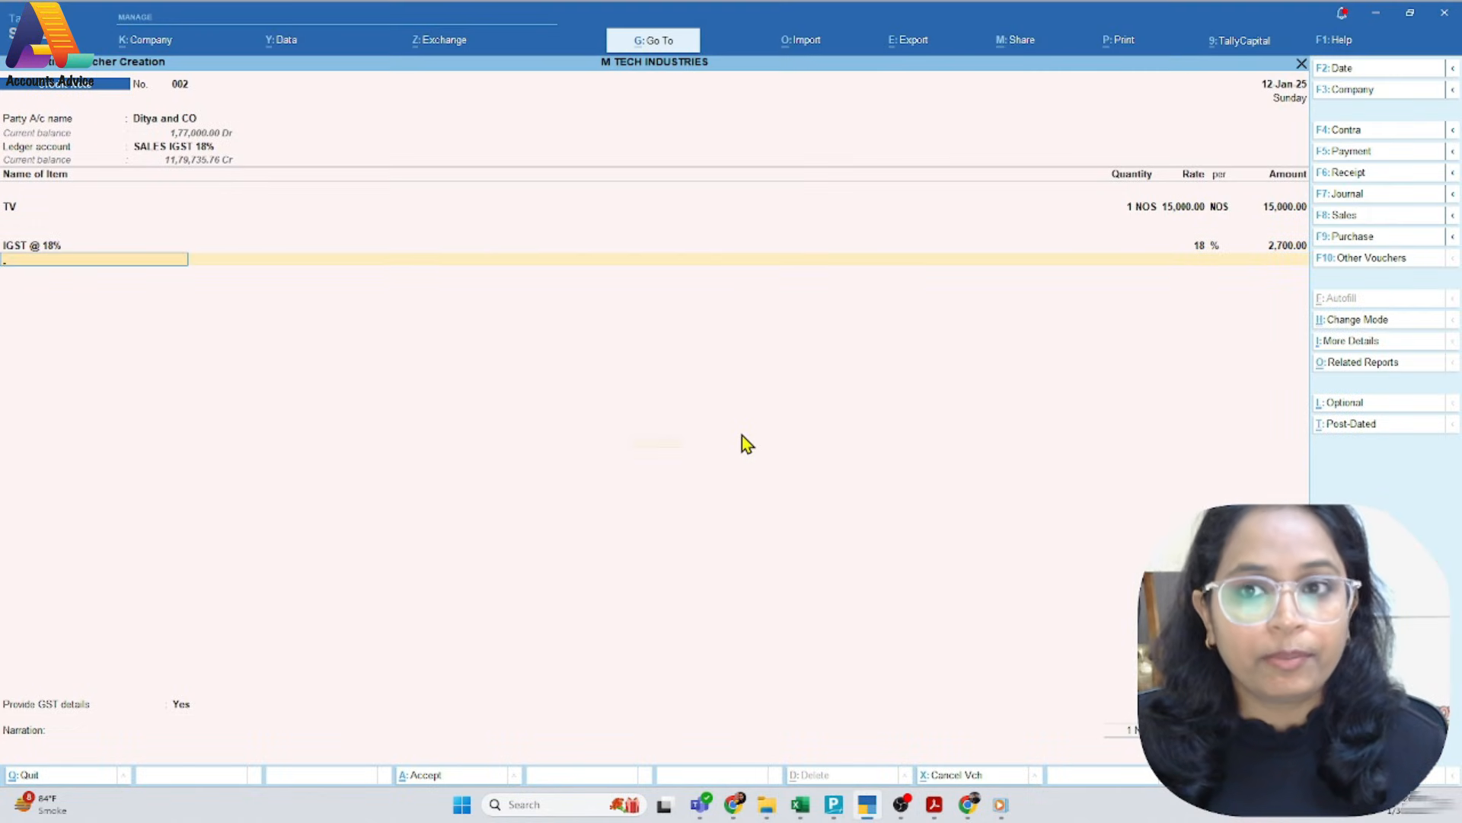
key("Return")
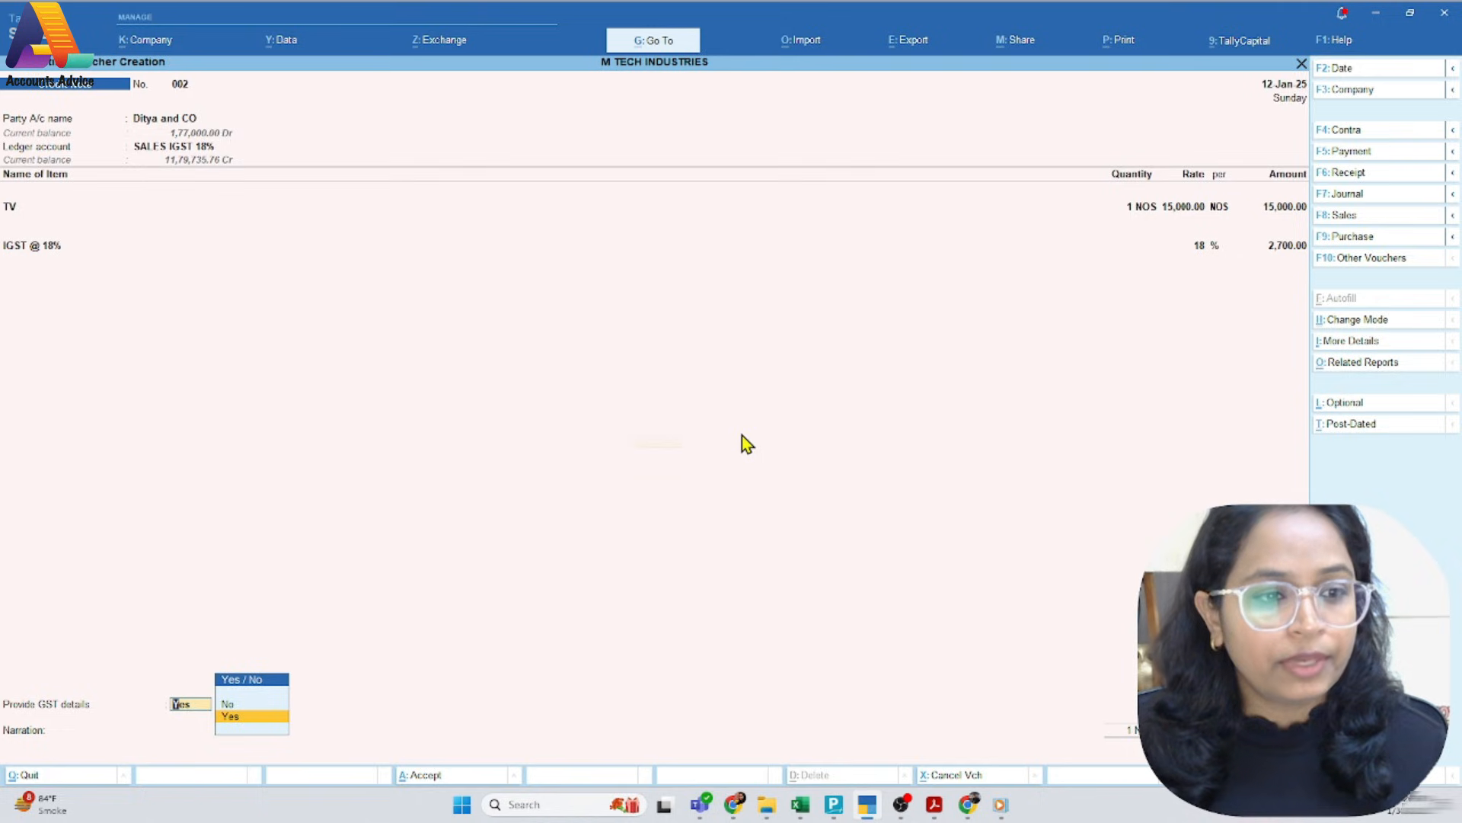
Set Provide GST details to No and enter the narration "CN for 1 TV return"
key("Up")
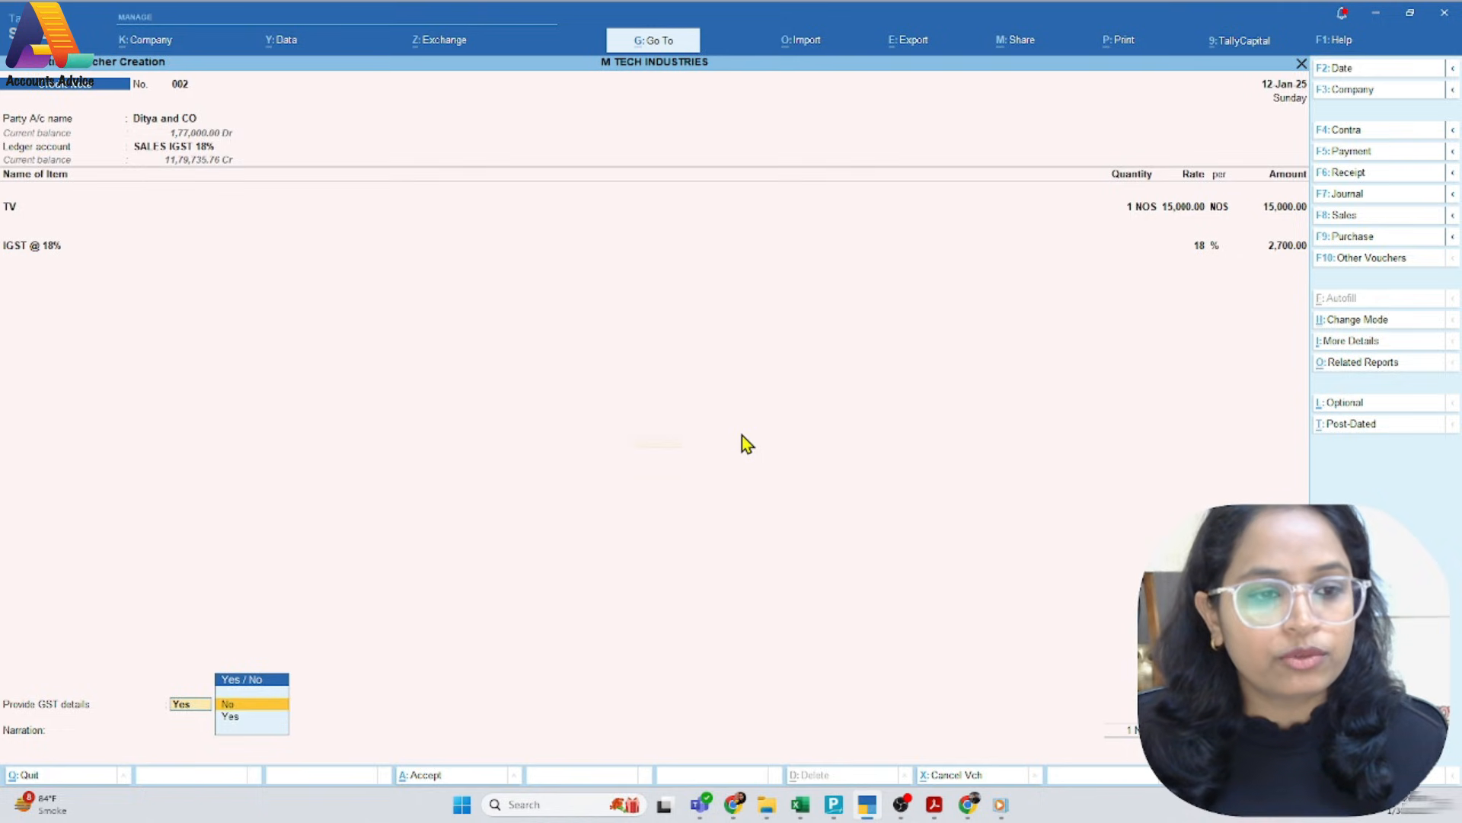
key("Return")
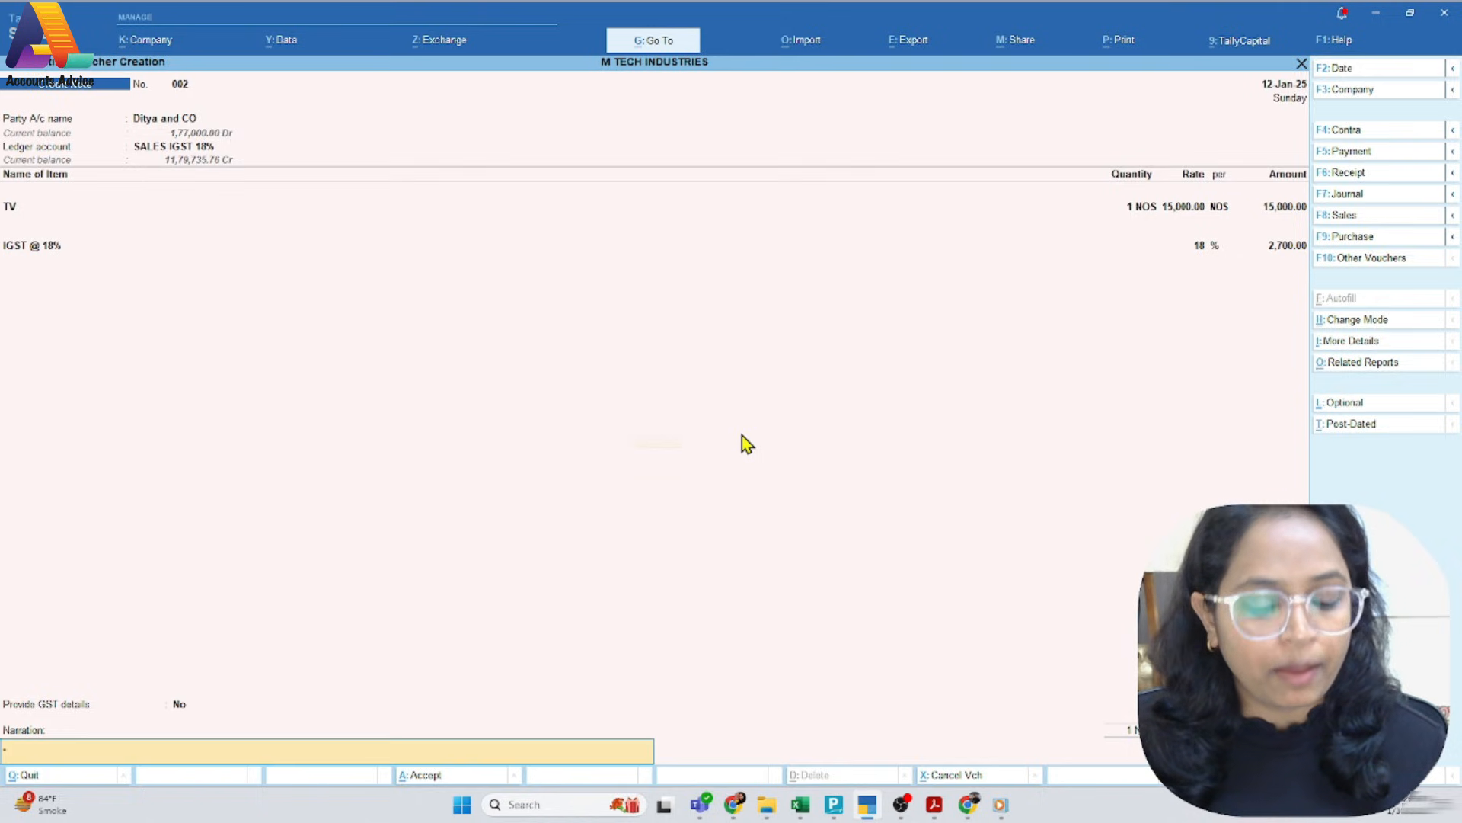
type("CN for 1 VT")
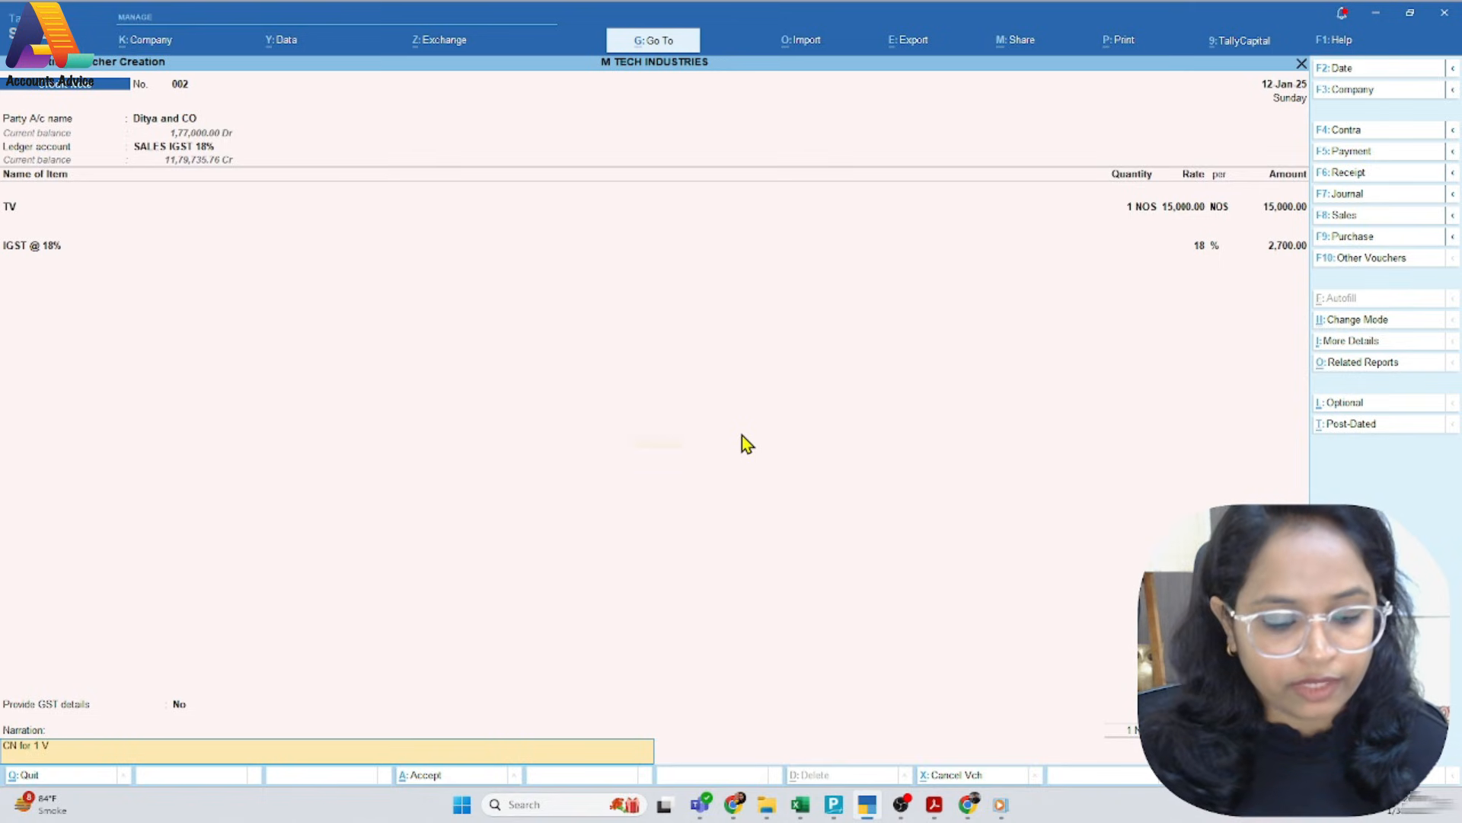
key("BackSpace")
key("BackSpace")
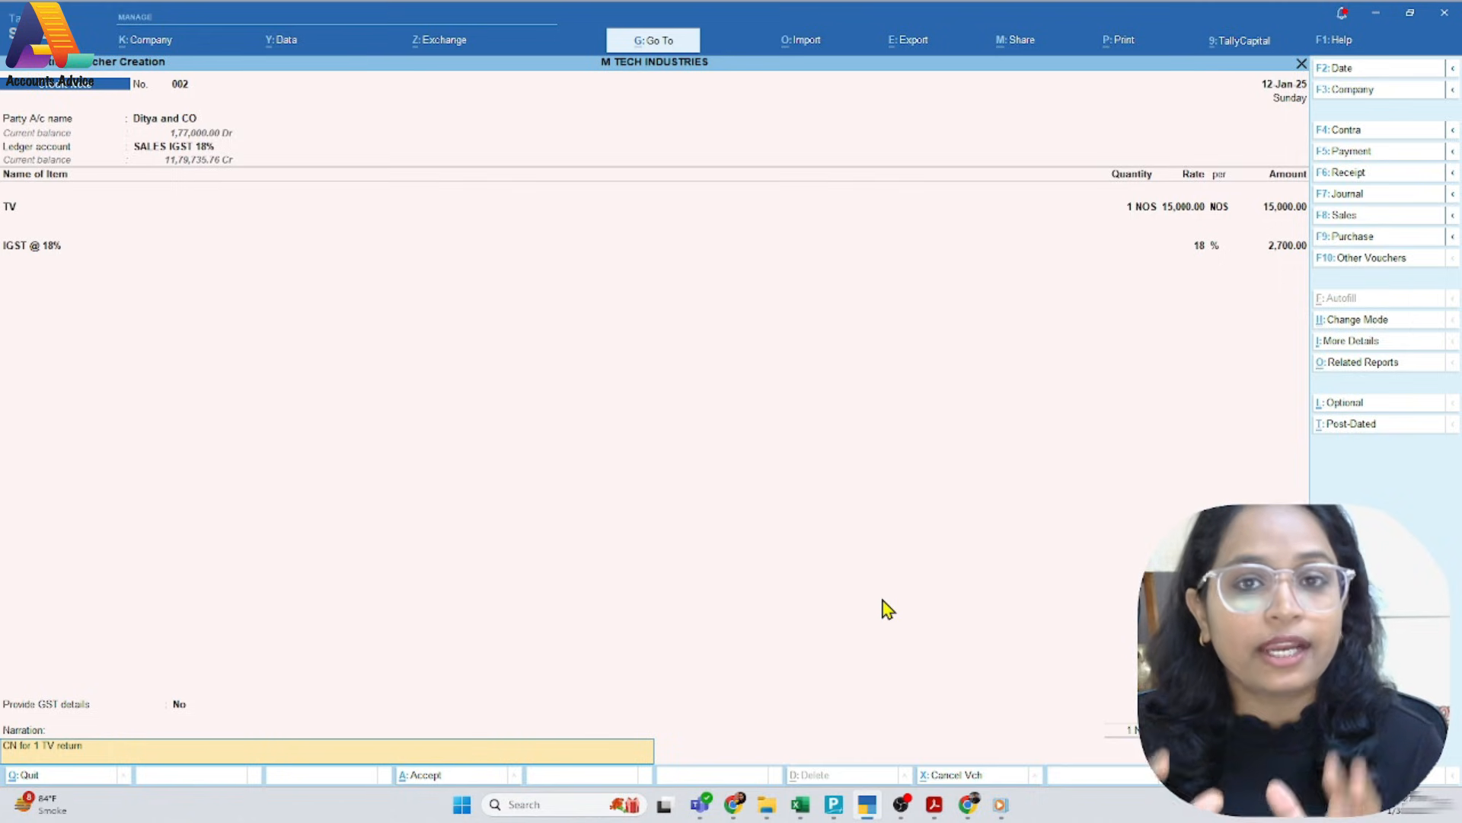
Copy the original invoice reference from the PDF into the voucher's additional details: number M/24-25/015, date 11-Jan-25
key("alt+Tab")
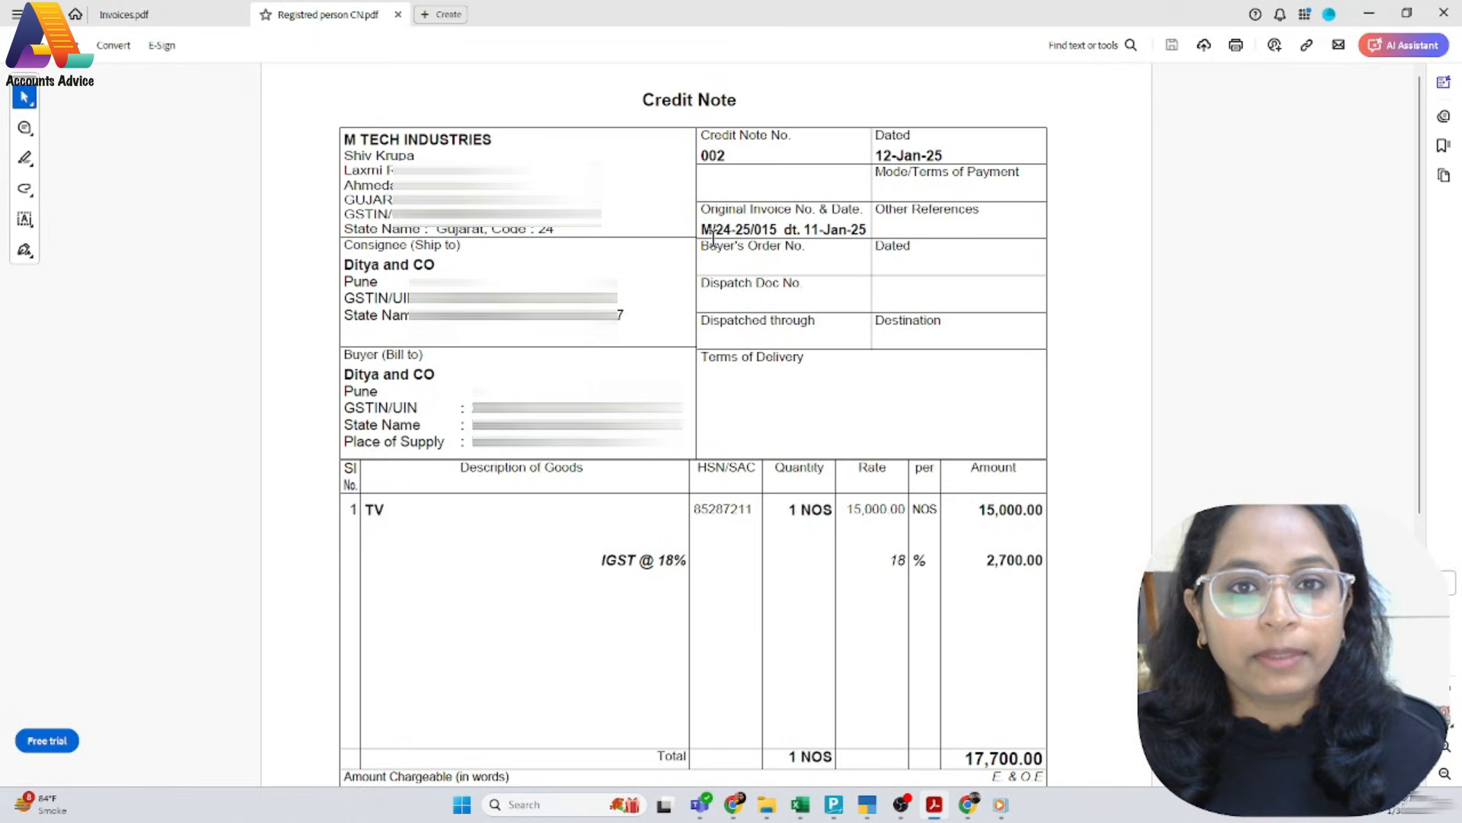
left_click_drag(776, 230, 708, 232)
key("ctrl+c")
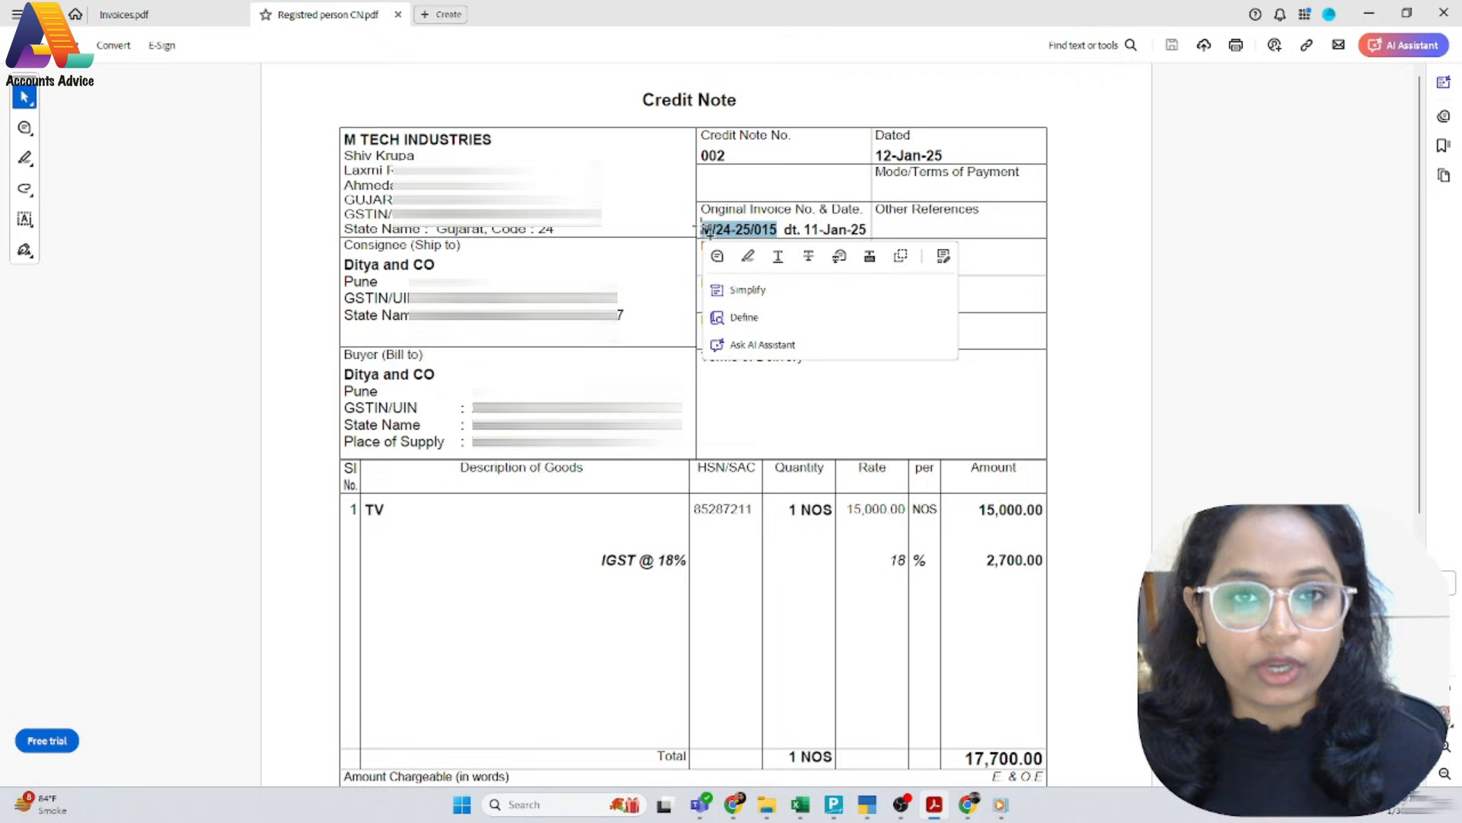
left_click(674, 283)
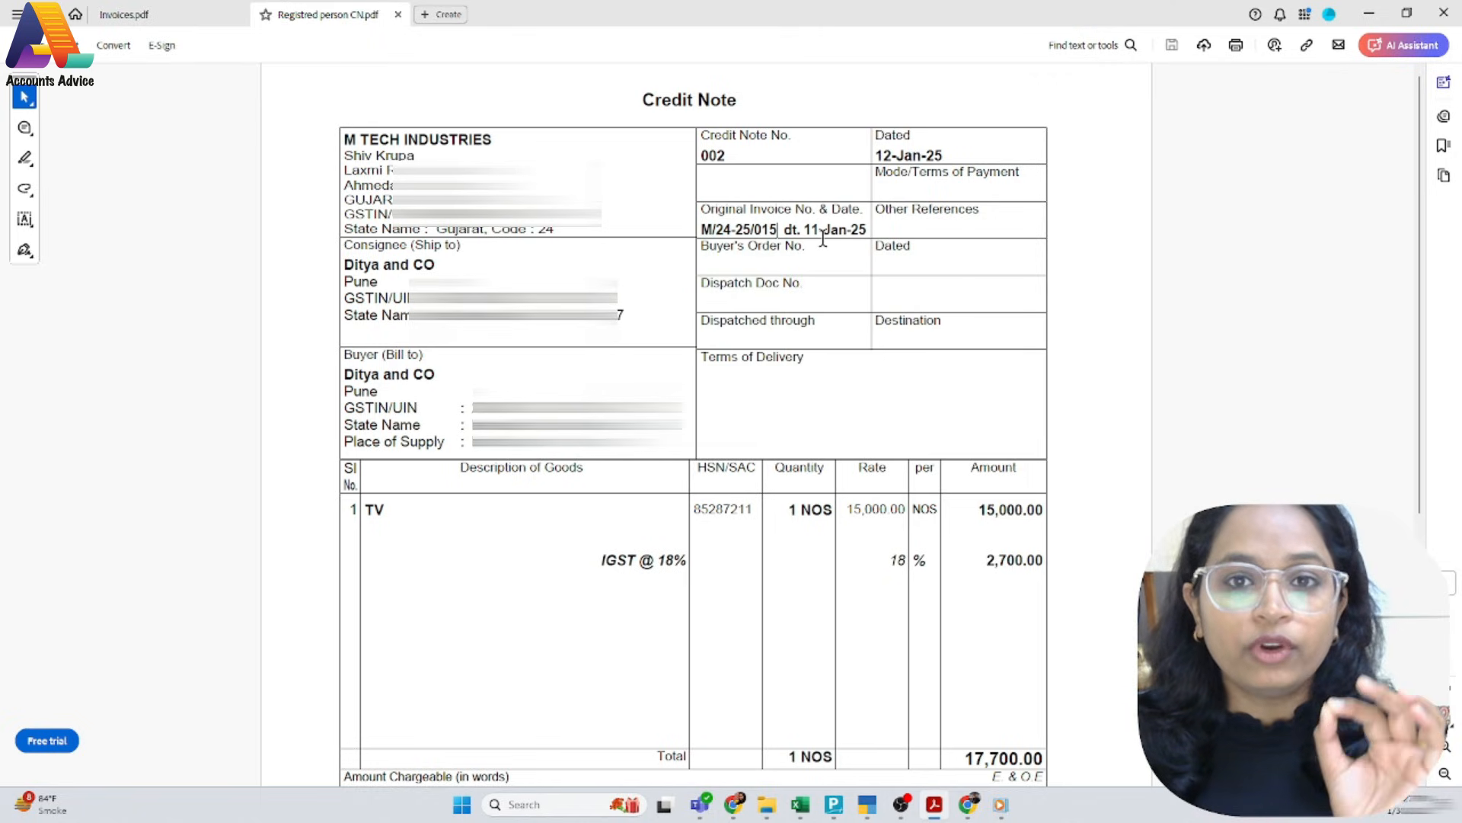
key("alt+Tab")
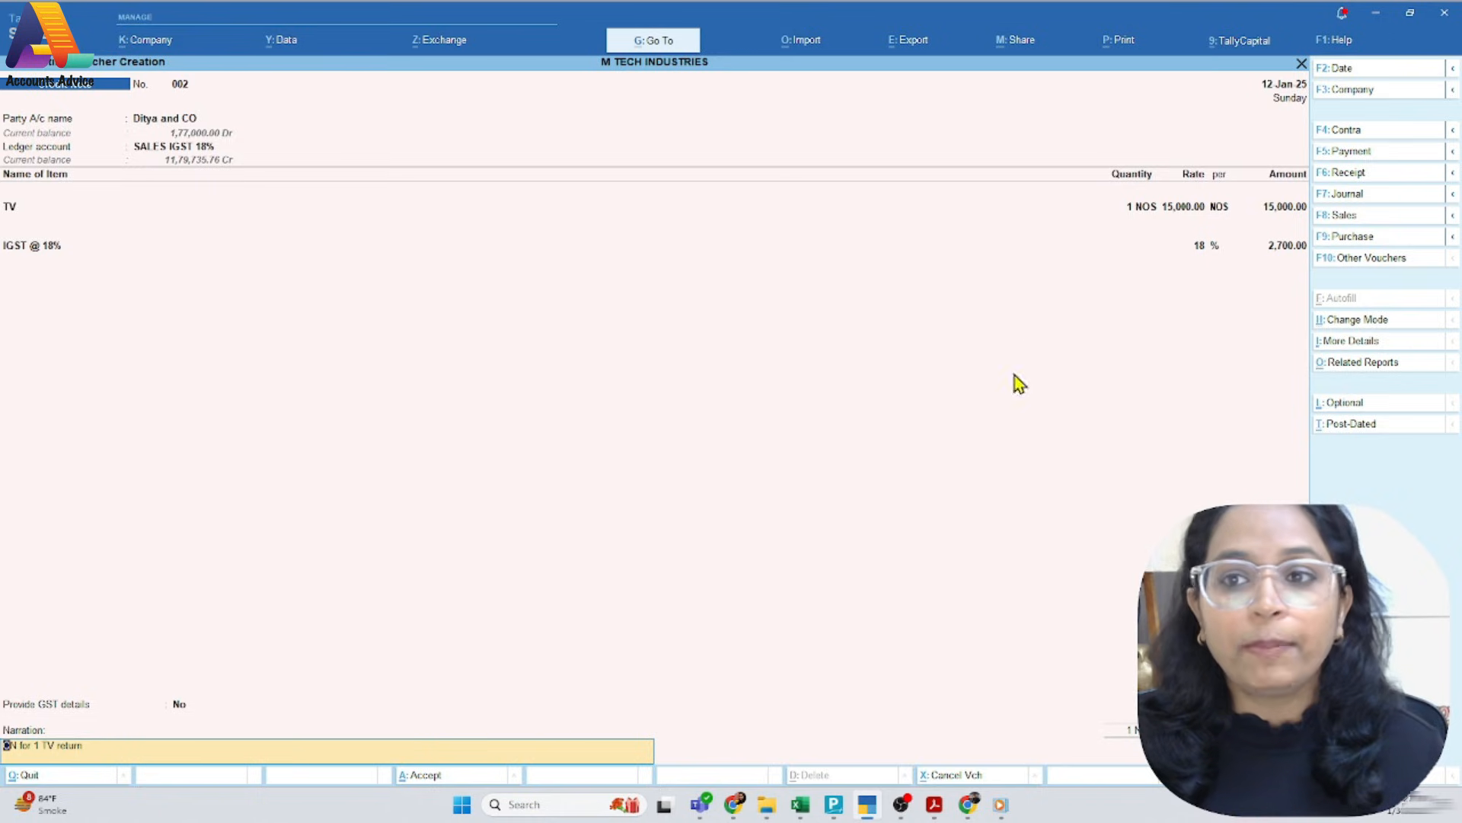
left_click(1348, 343)
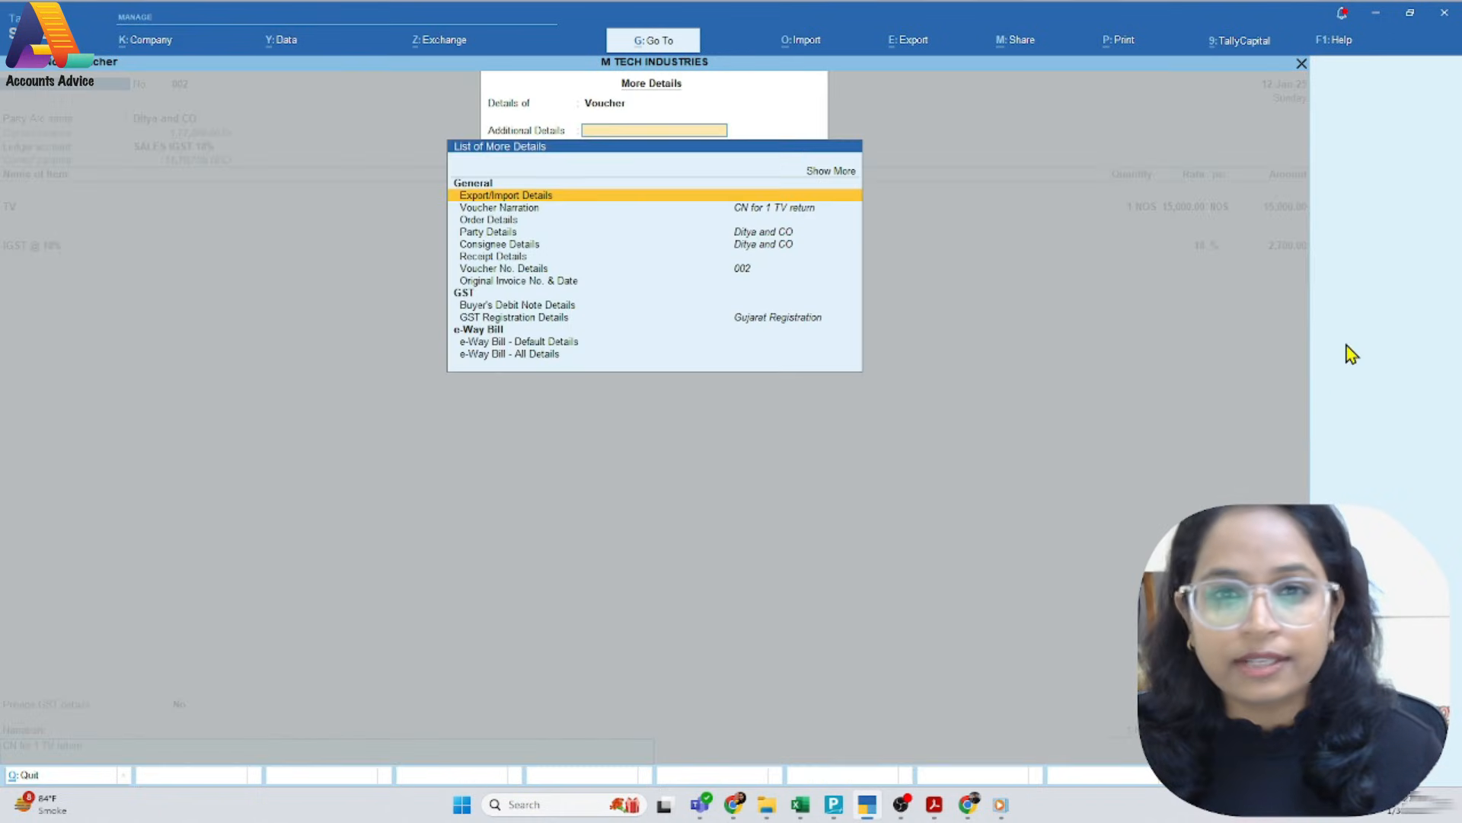
left_click(507, 280)
key("ctrl+v")
key("Return")
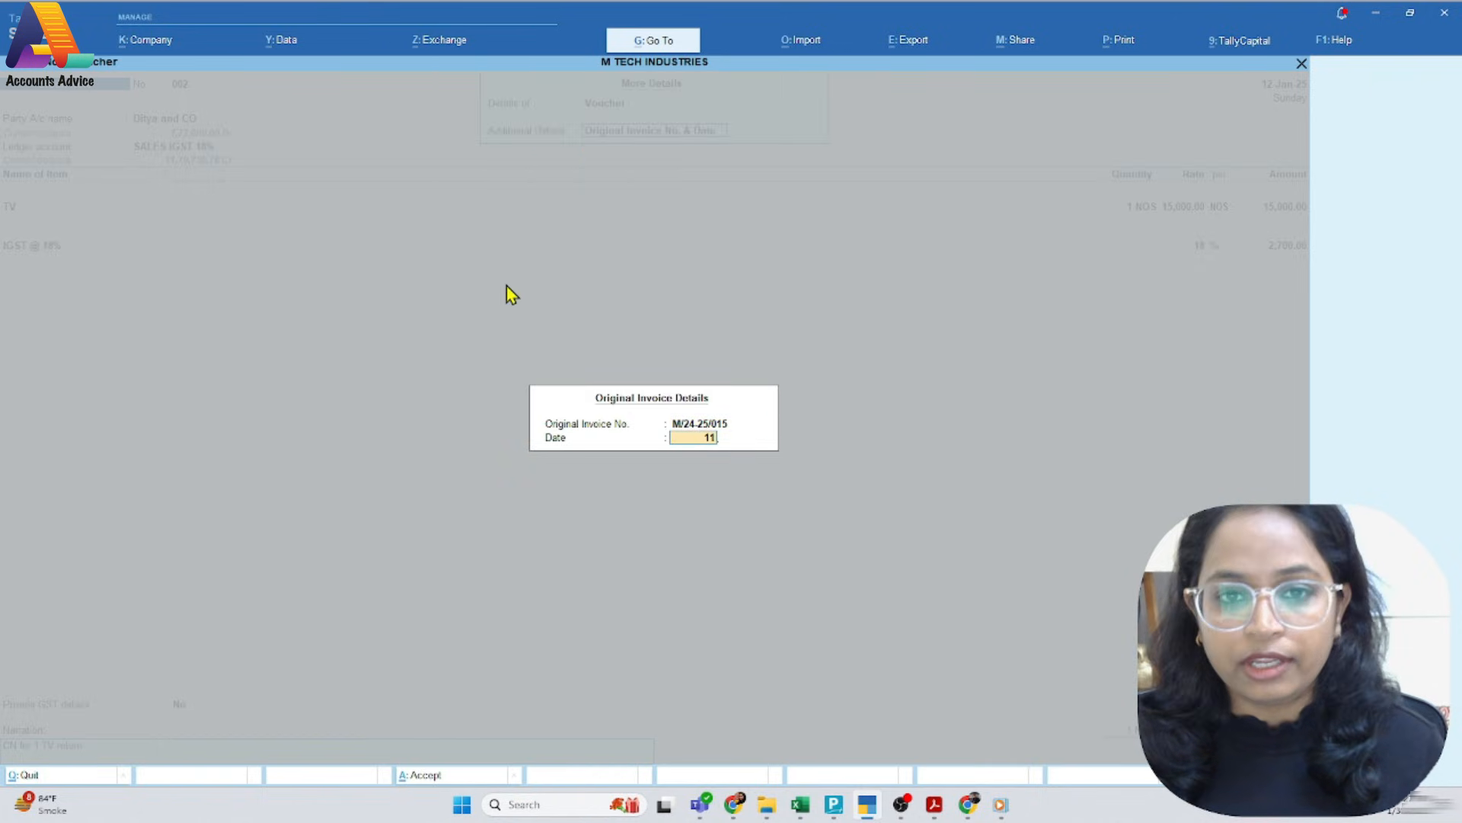
key("Return")
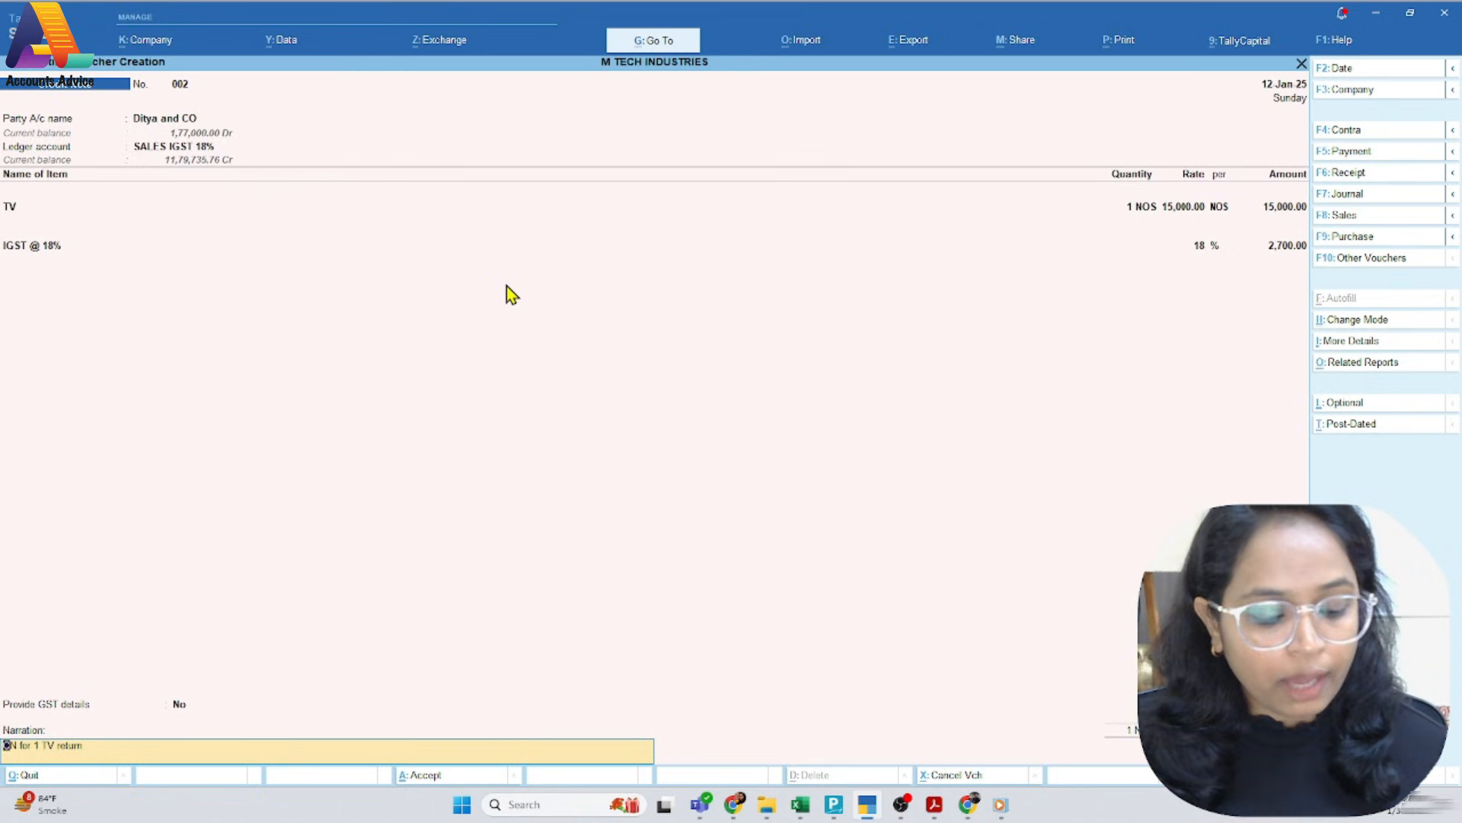
Save credit note 002, examine its print preview enlarged, and leave the preview and voucher creation
key("ctrl+a")
key("i")
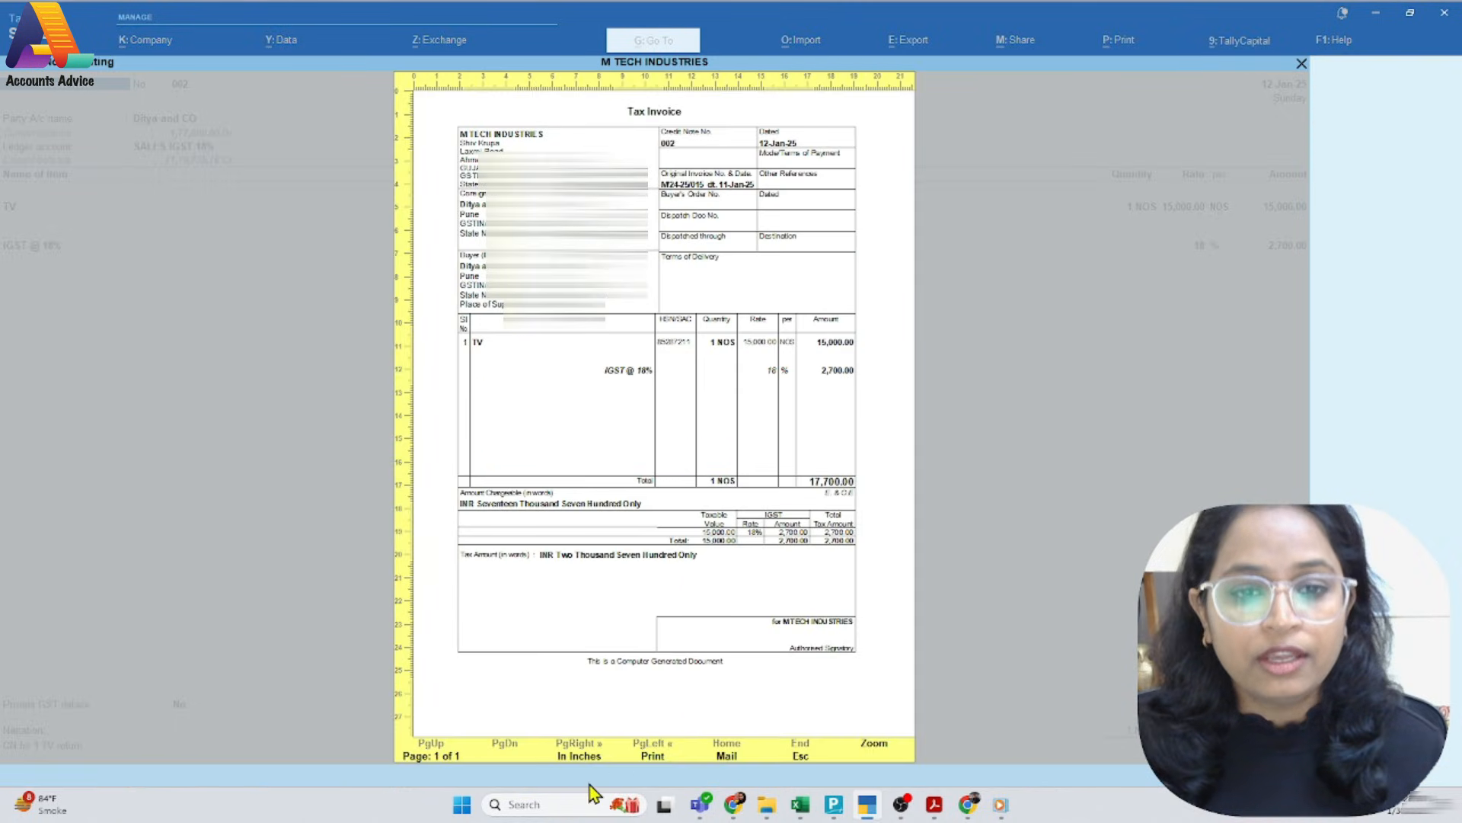
left_click(877, 748)
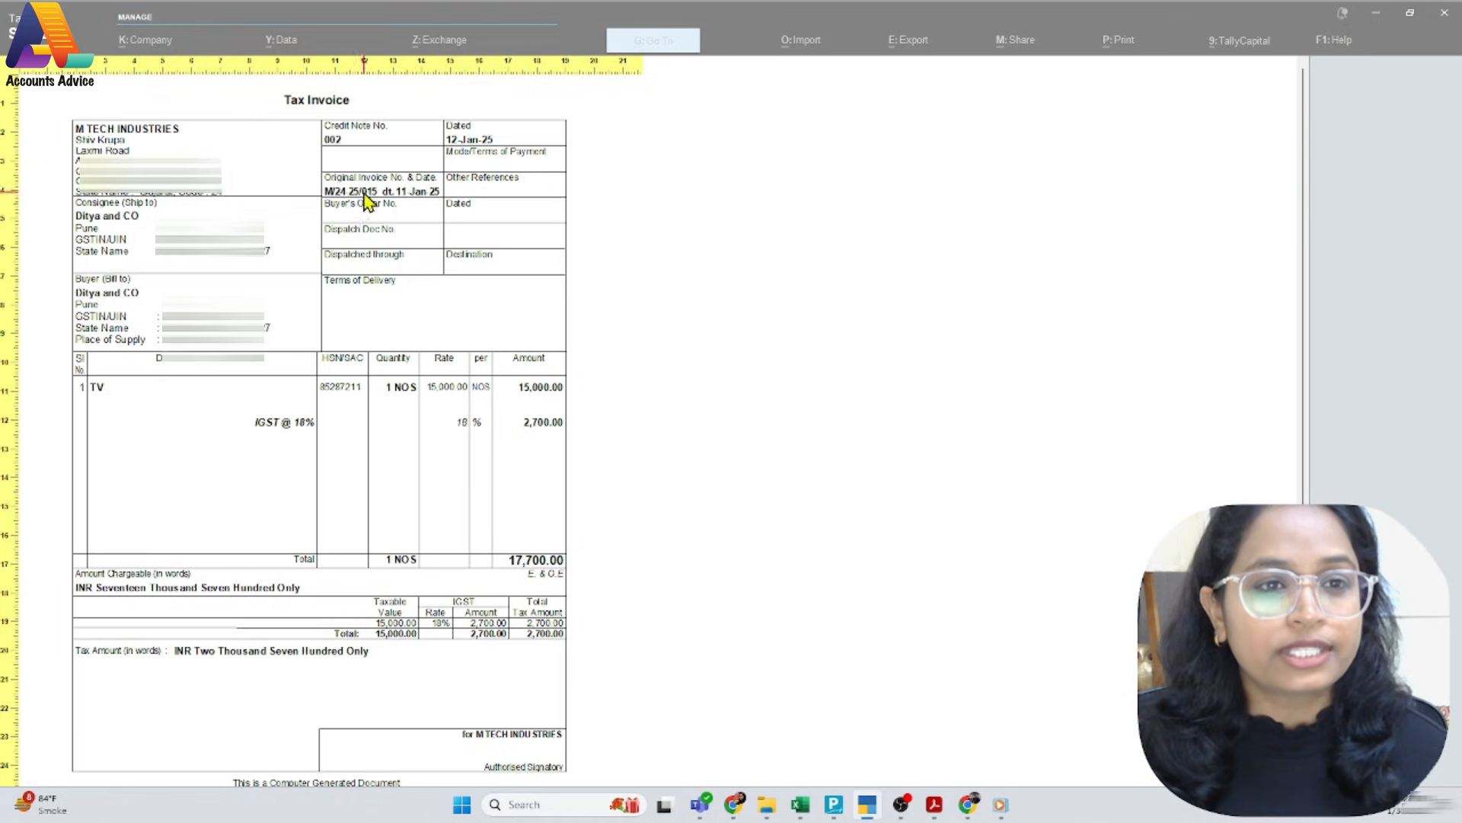
left_click(445, 537)
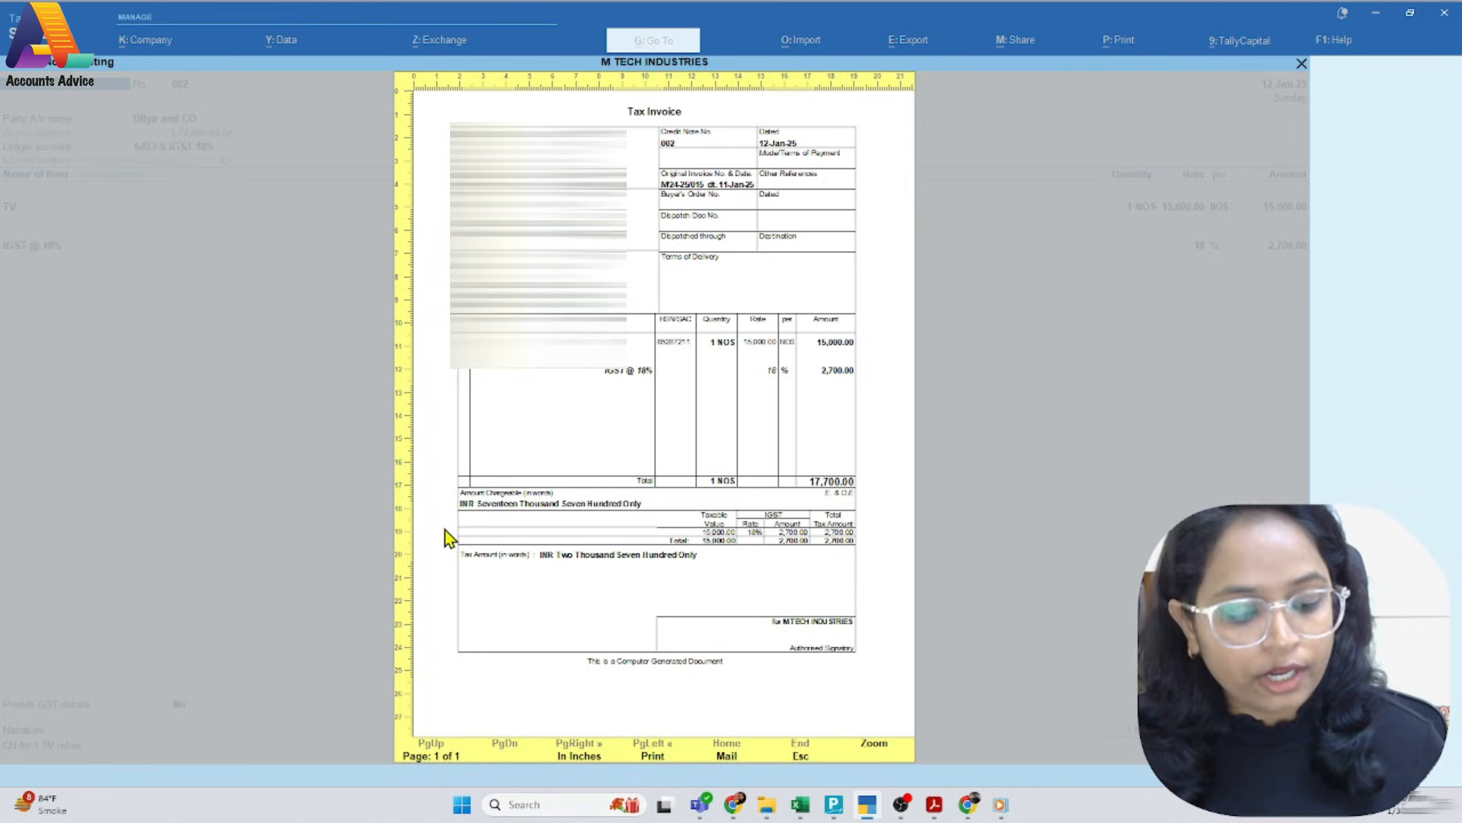
key("Escape")
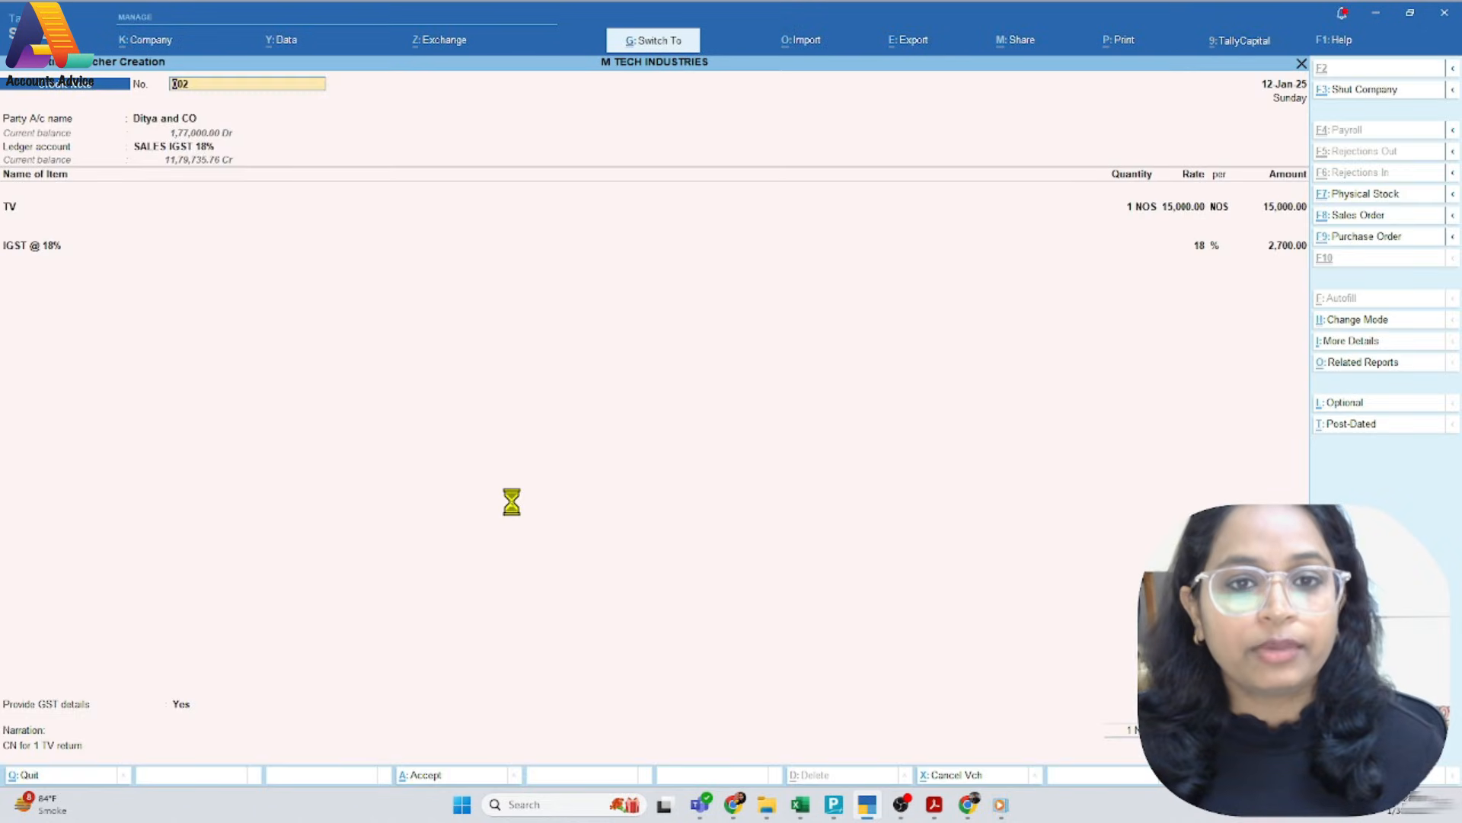
key("Escape")
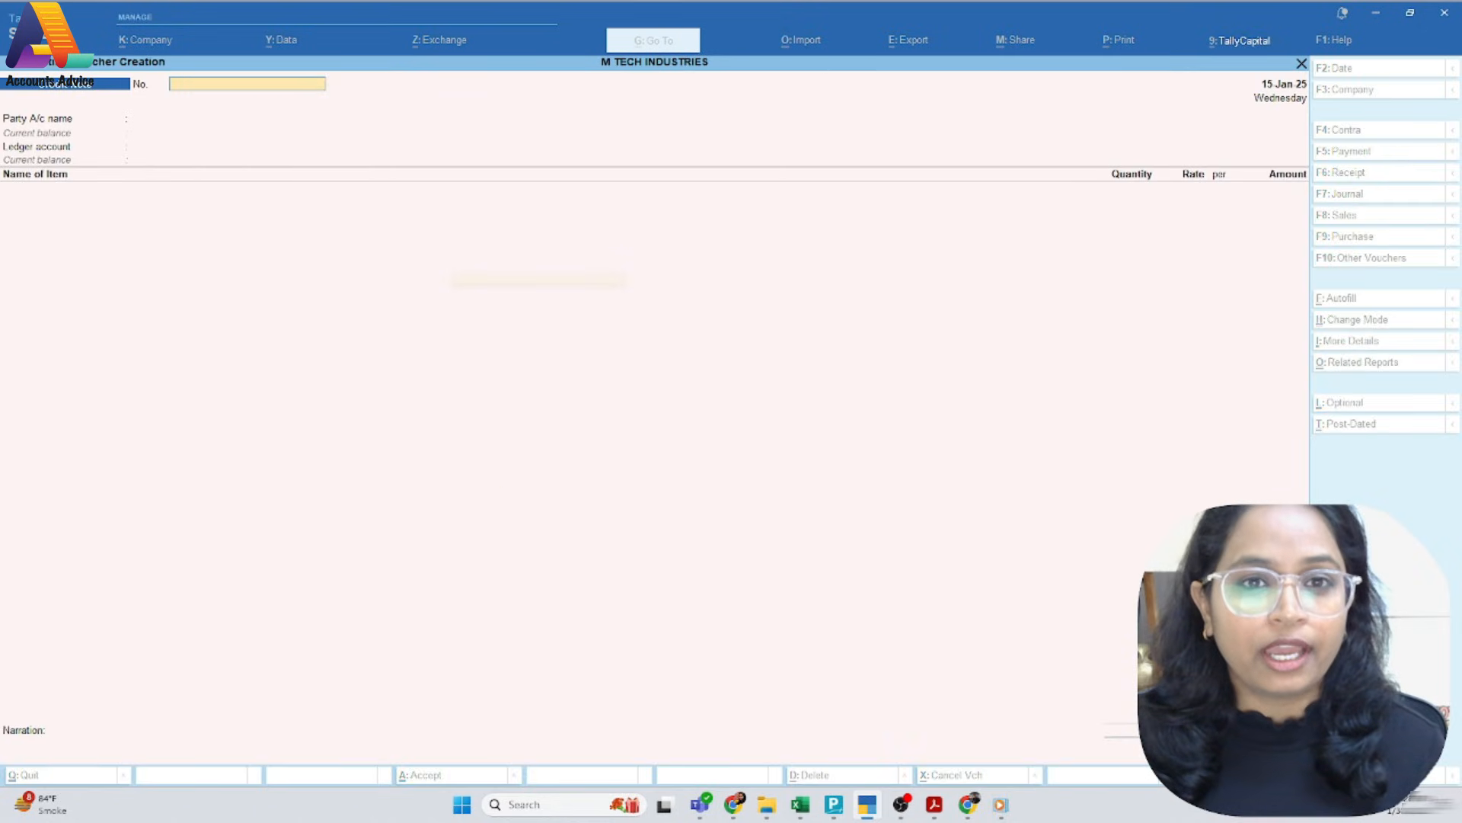
Display the ledger account of Ditya and CO to check the recorded credit note
type("dal")
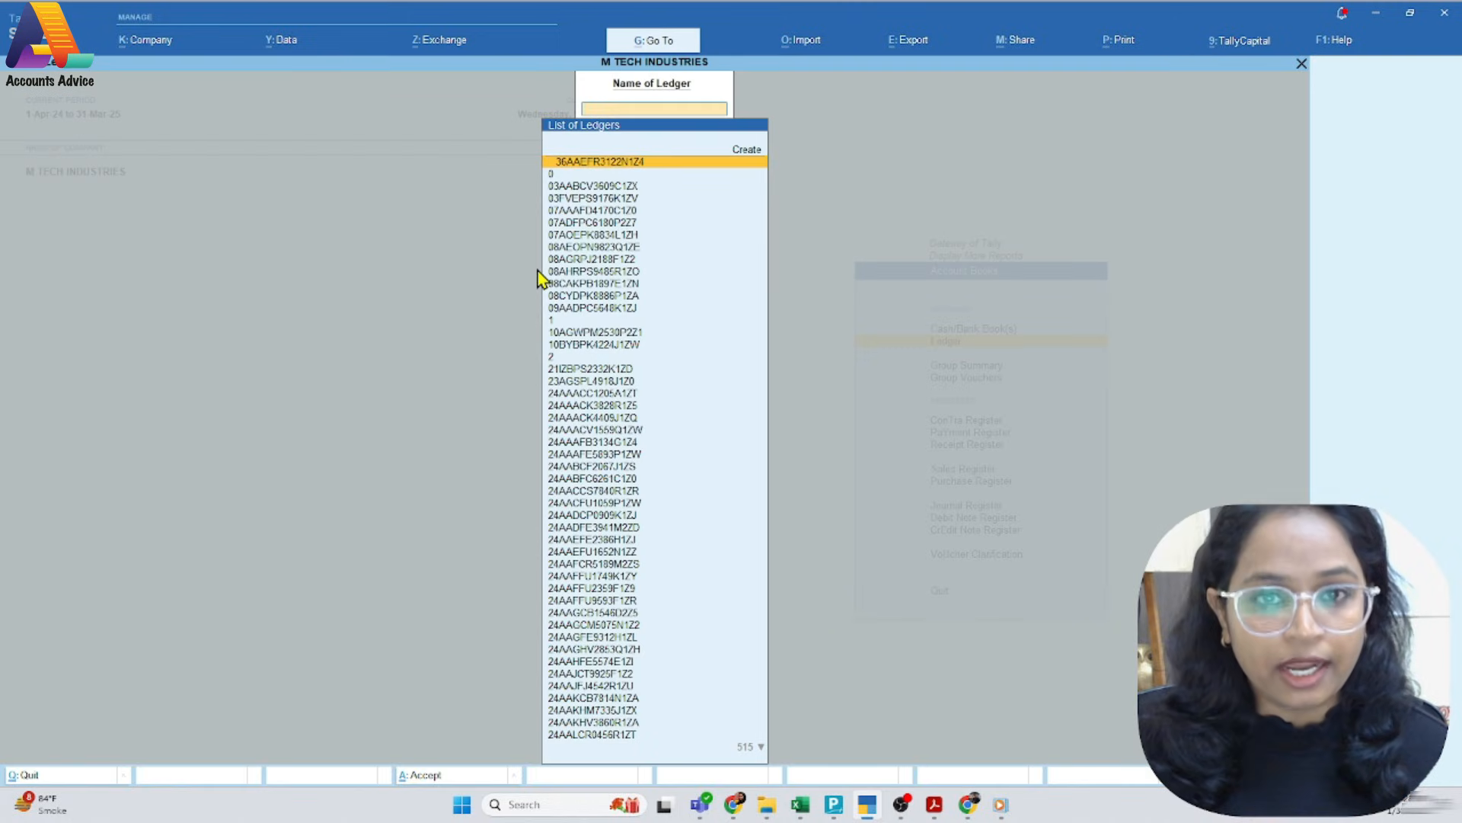
type("Dity")
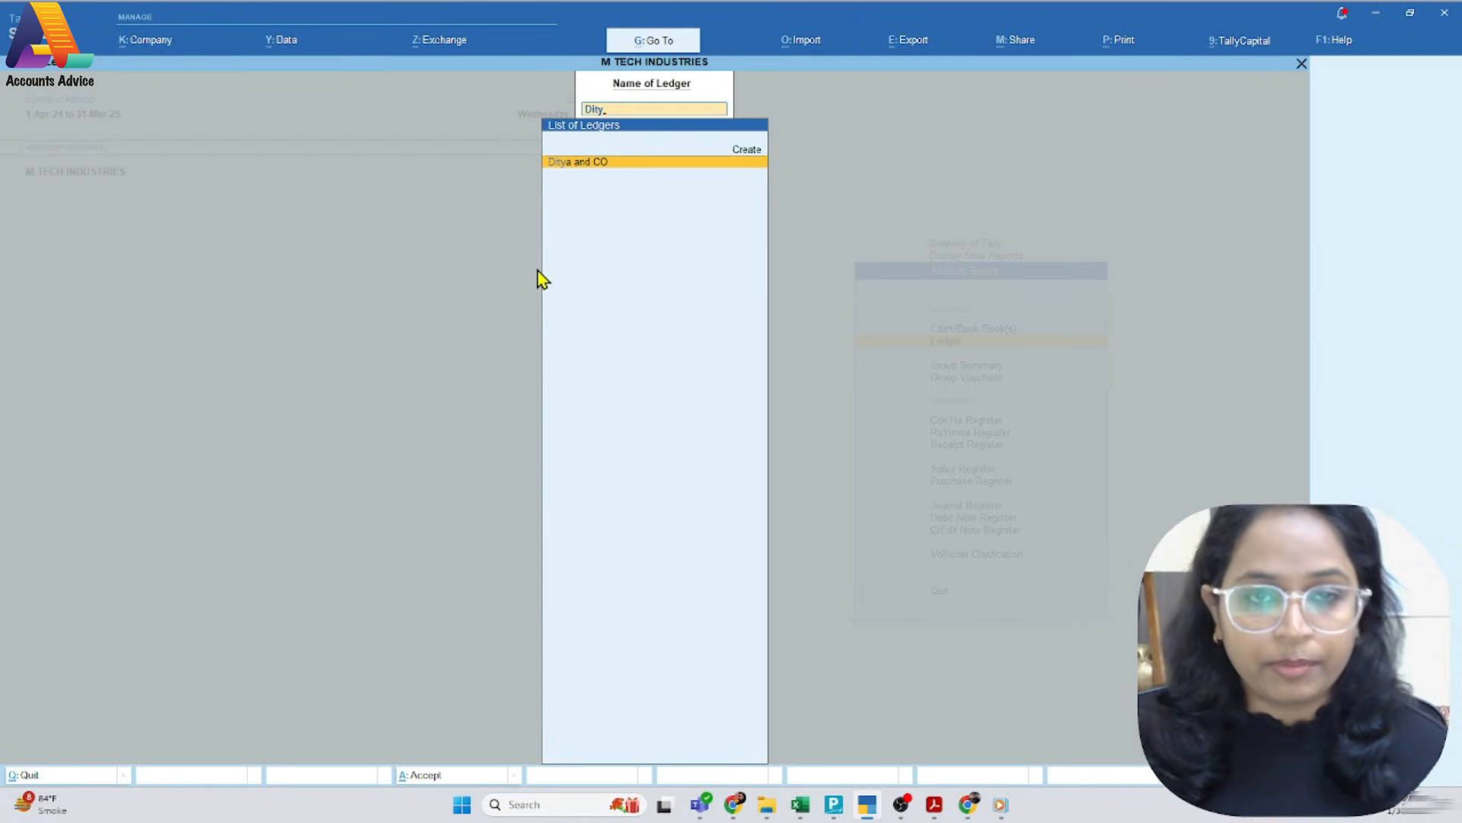
key("Return")
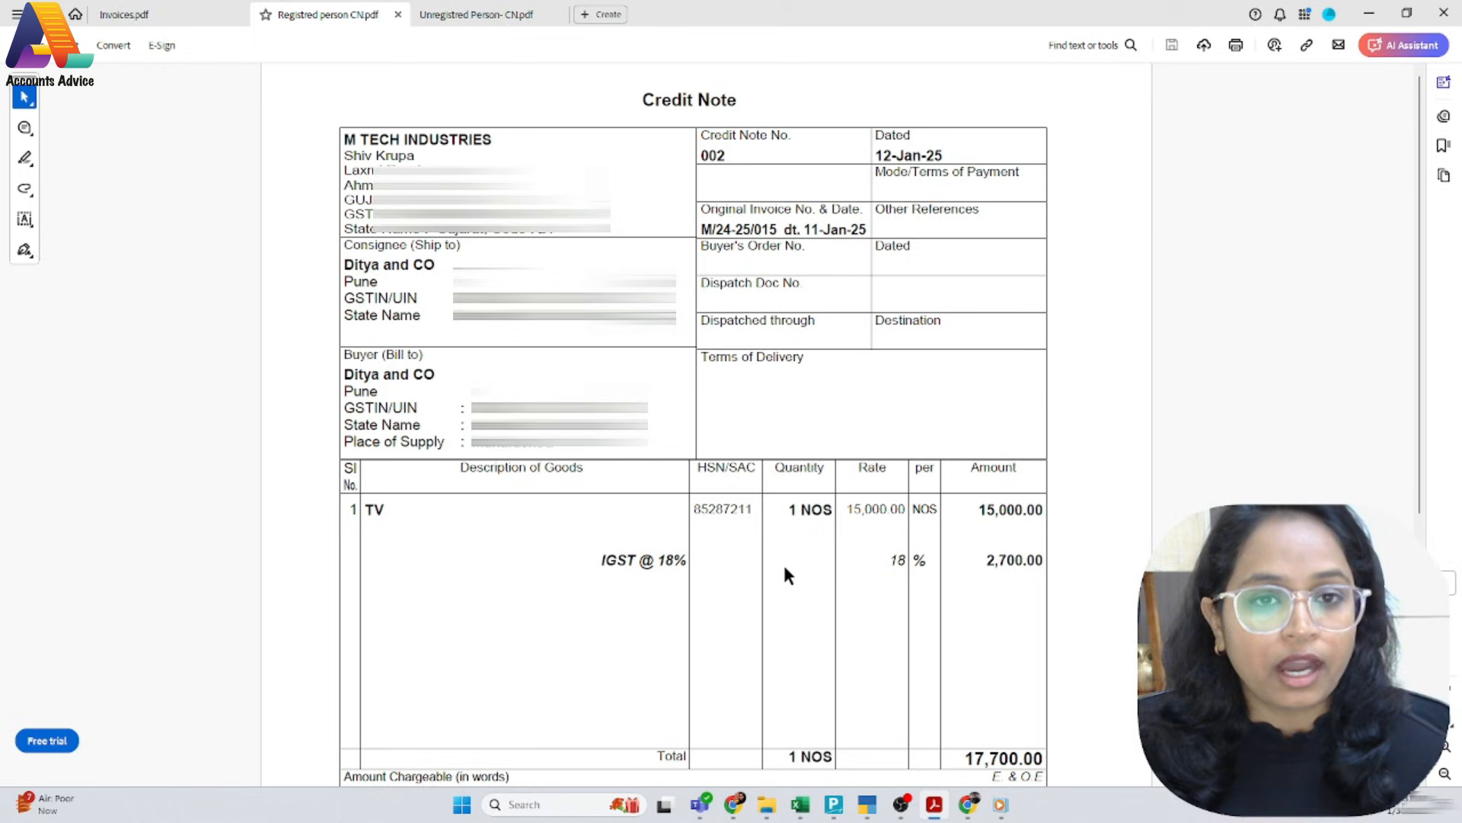
Check the unregistered person's PDF credit note, then switch to TallyPrime and display the ledger account of Santosh & Company
left_click(507, 16)
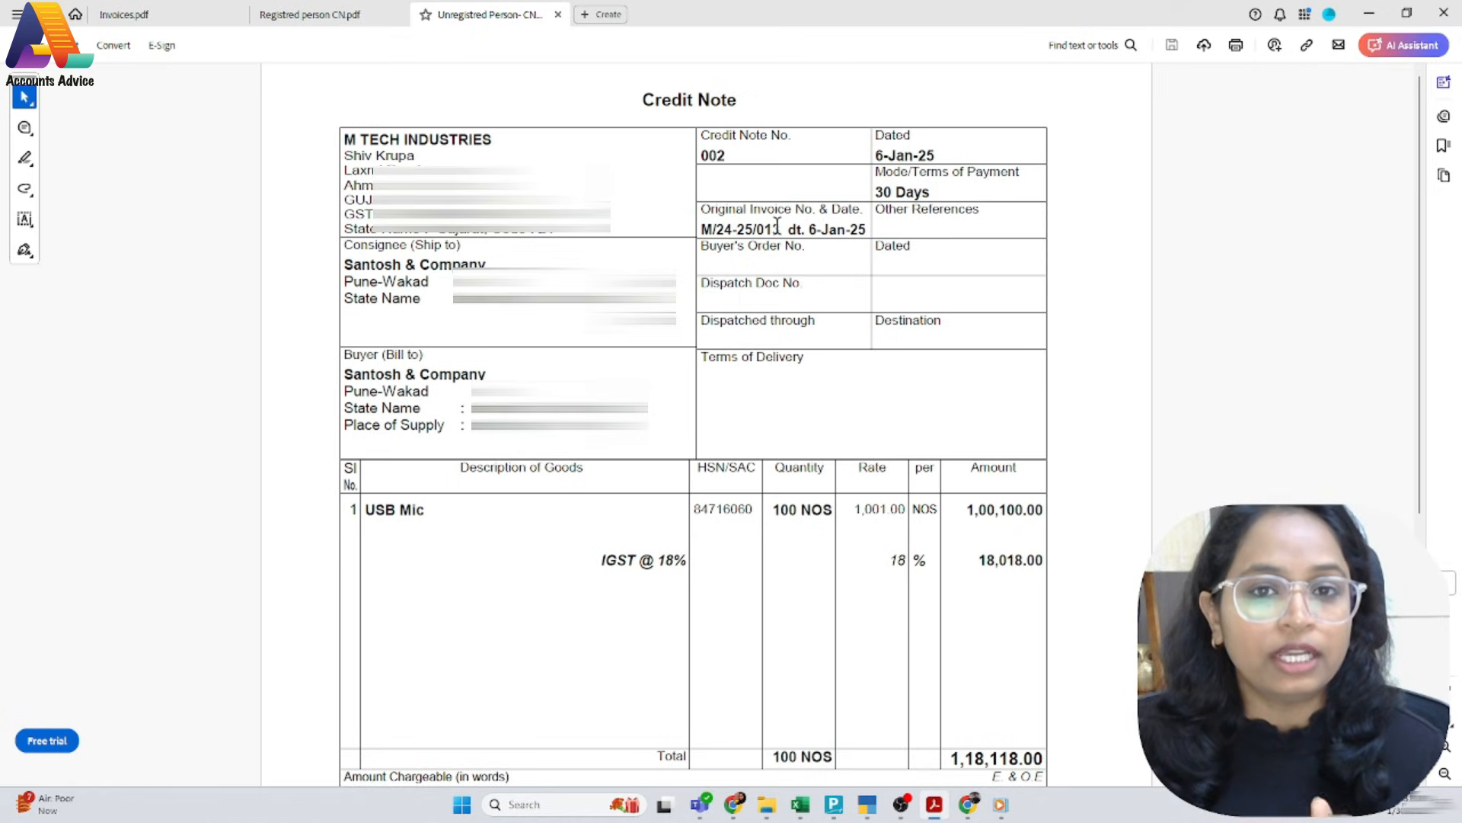
key("alt+Tab")
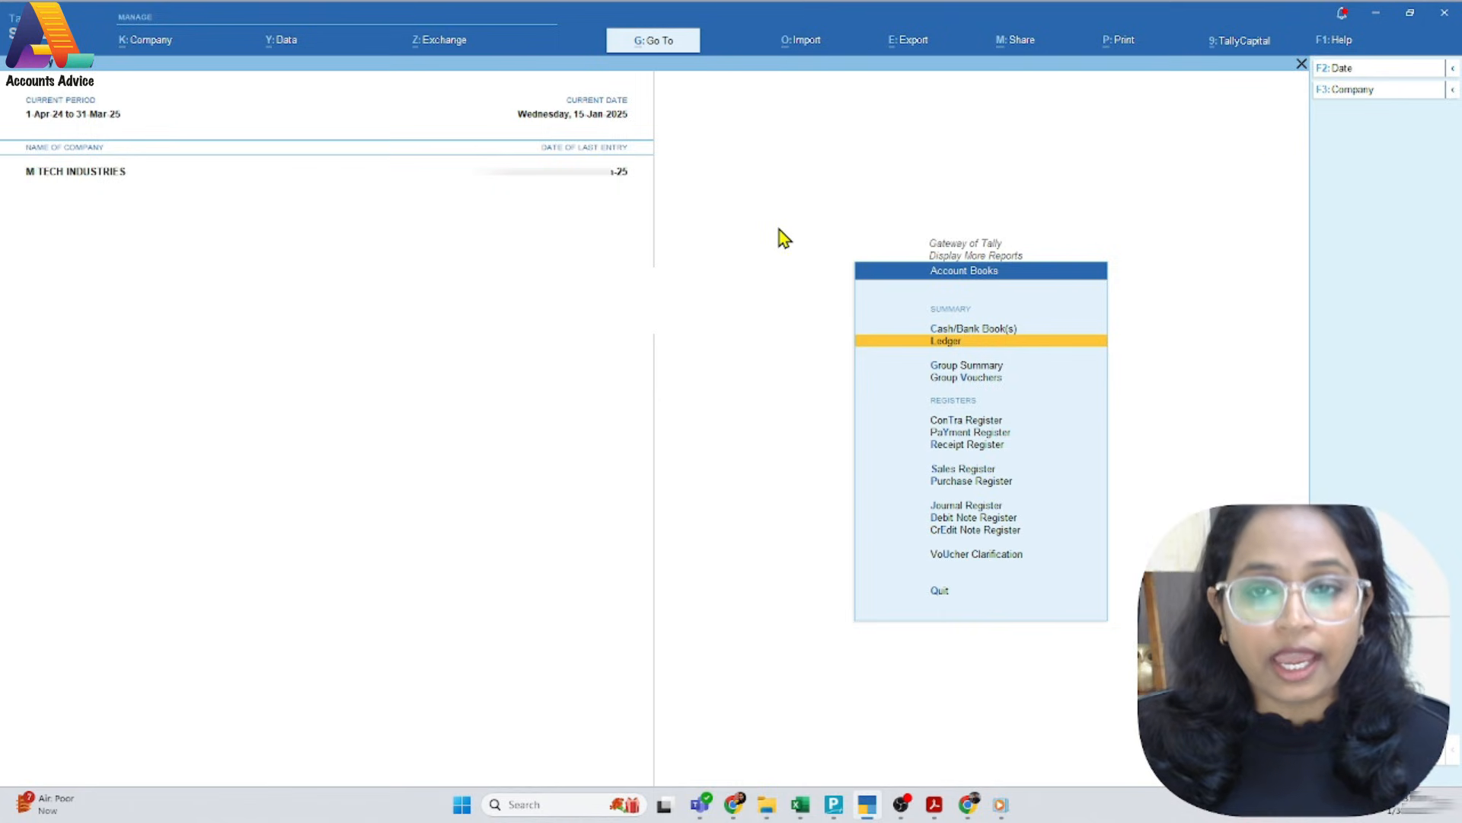
key("Return")
type("Sant")
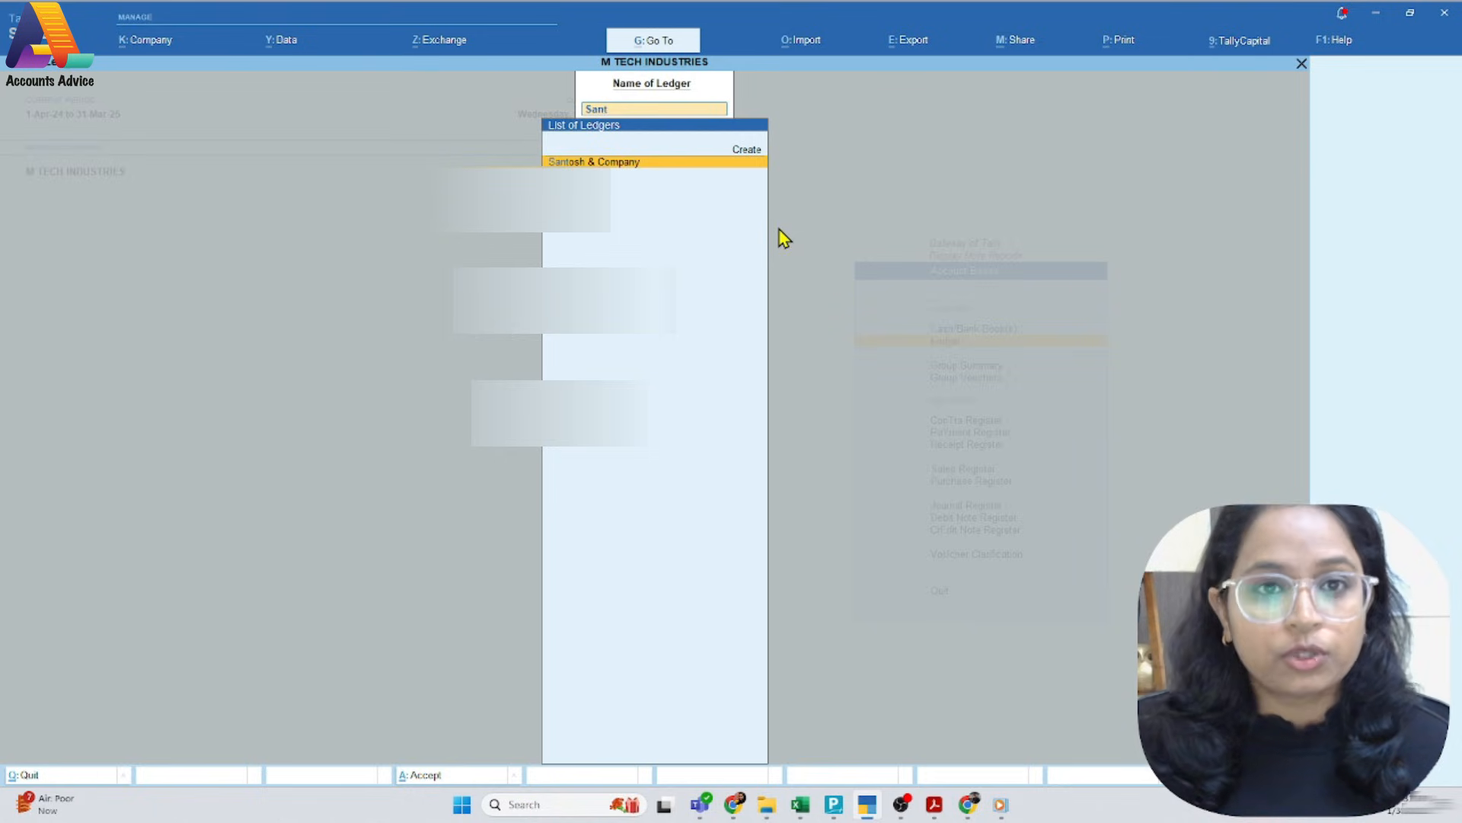
key("Return")
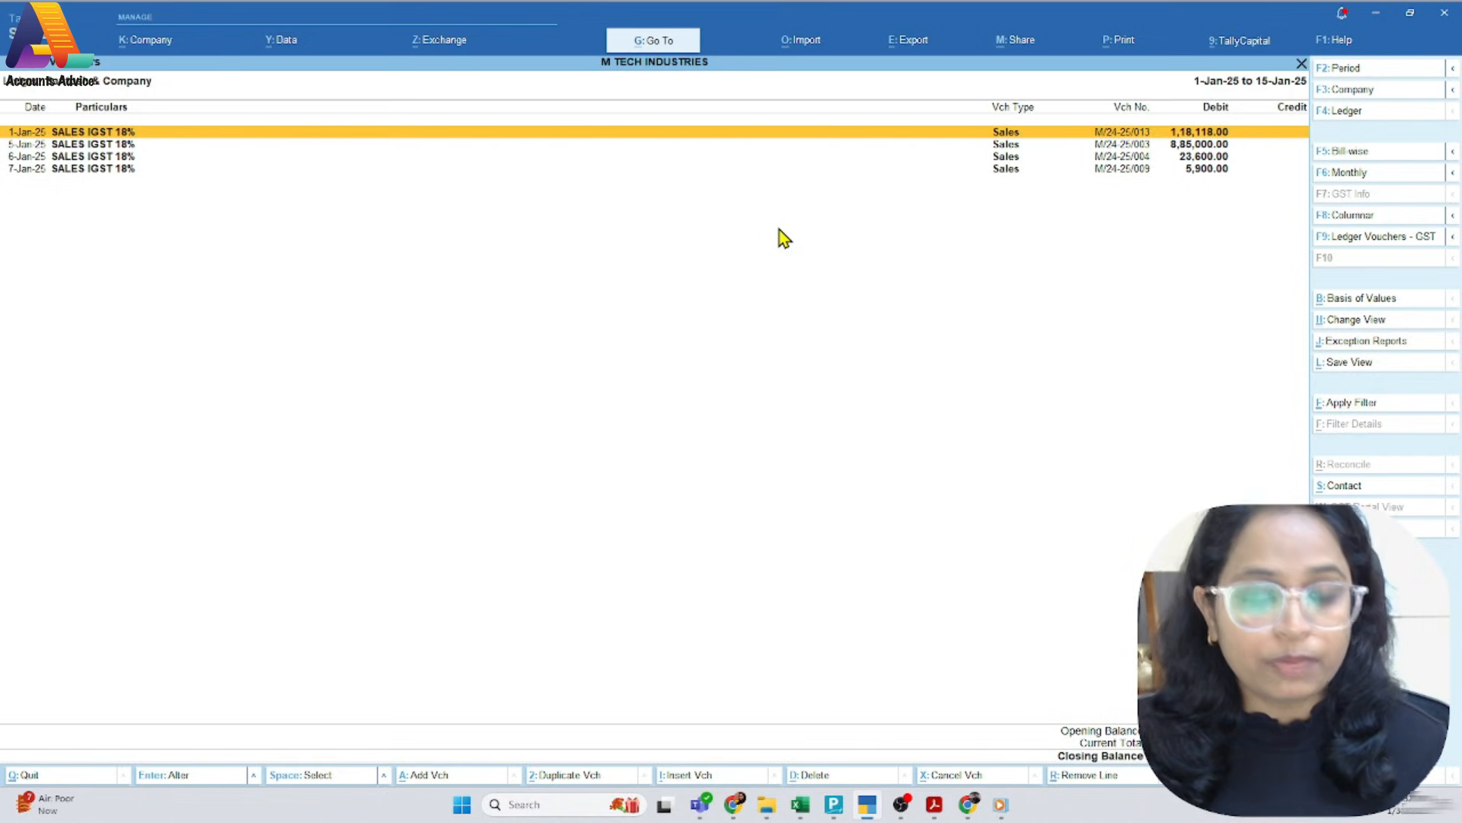
Compare Santosh & Company's ledger entries with the PDF credit note, inspect sales voucher M/24-25/013, and return to the main screen
key("Down")
key("Down")
key("Up")
key("Up")
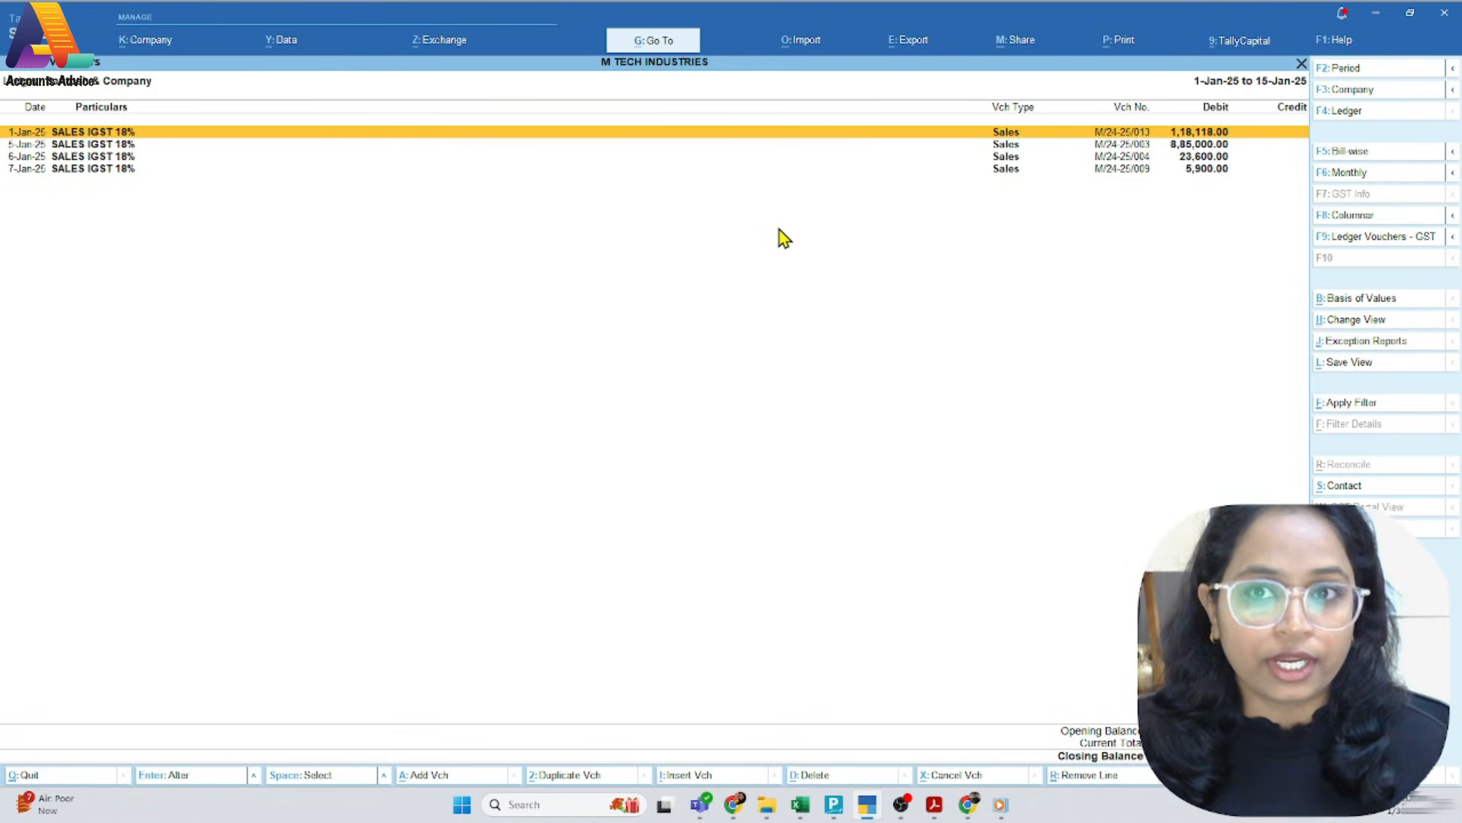
key("alt+Tab")
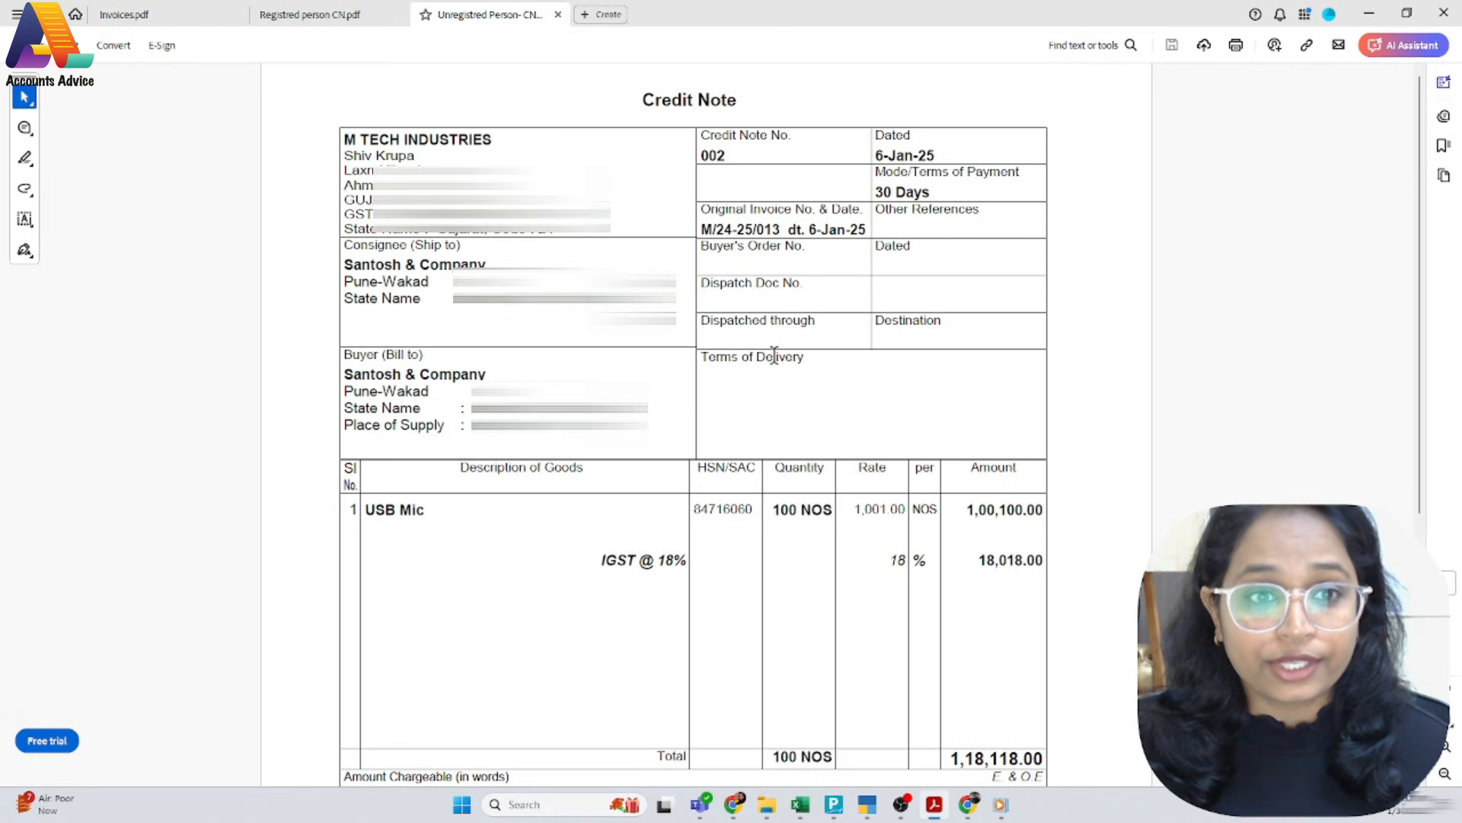
key("alt+Tab")
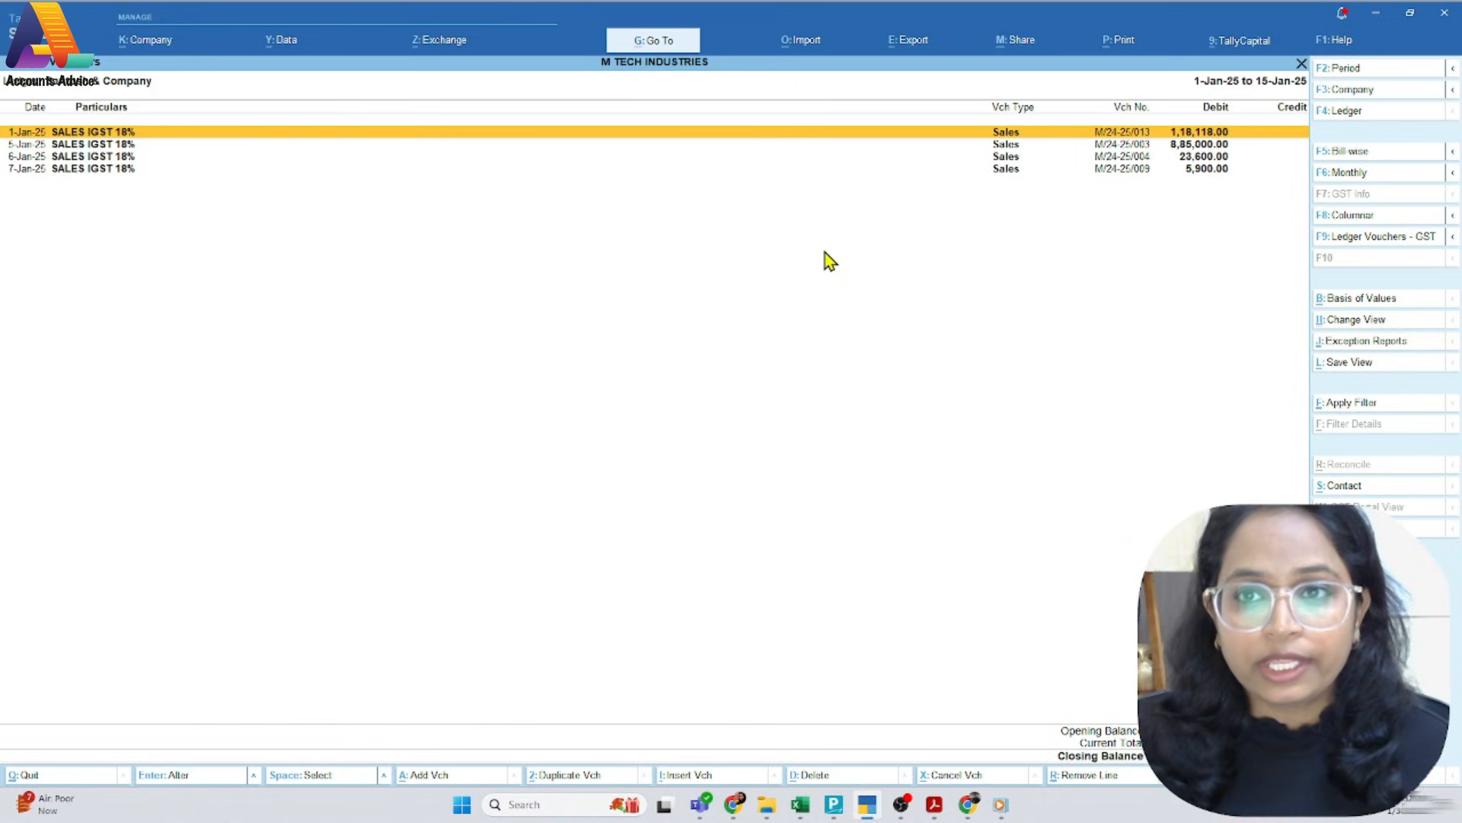
key("Return")
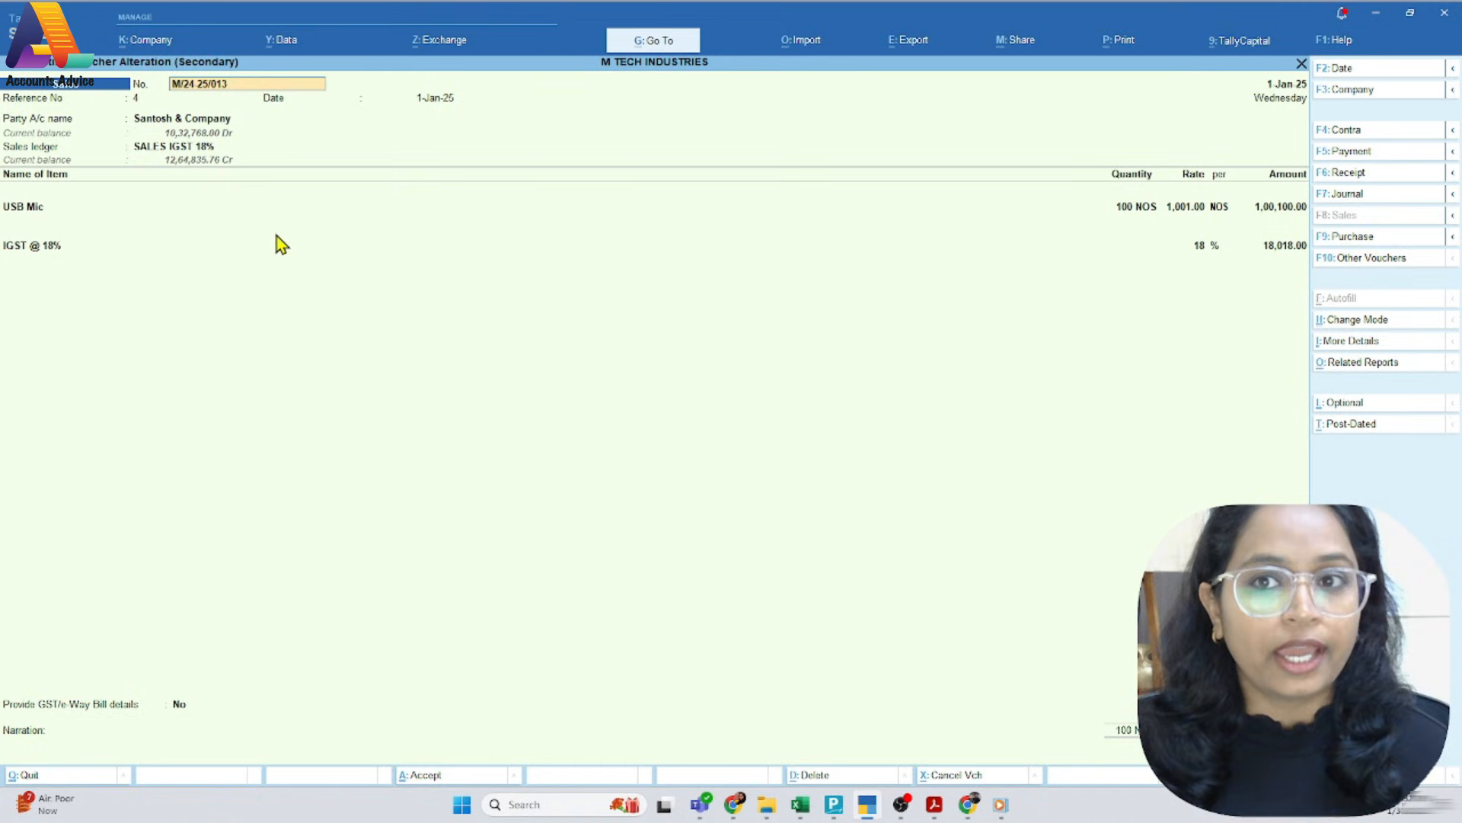
key("space")
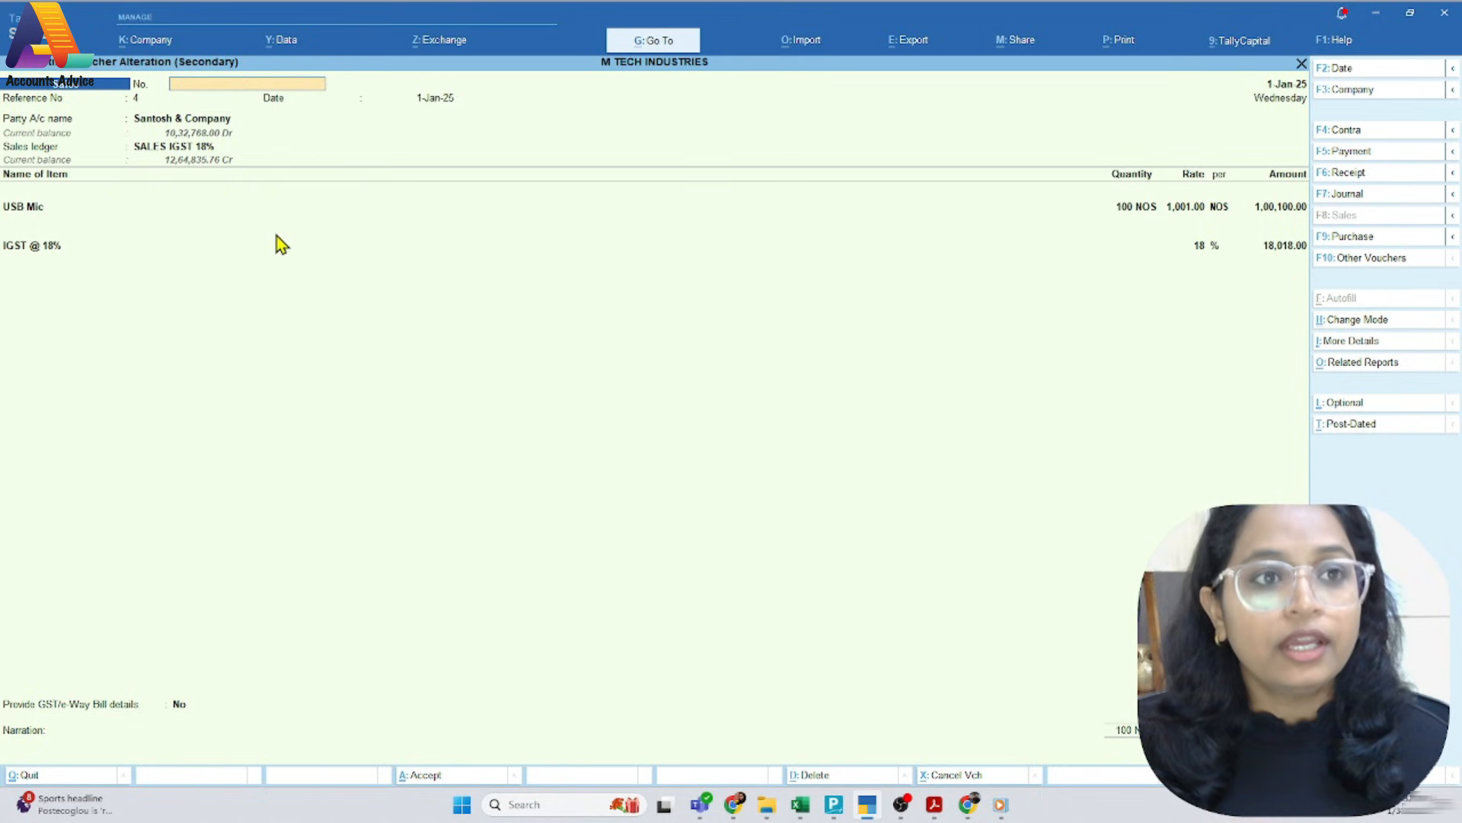
key("Escape")
key("Escape")
key("Escape")
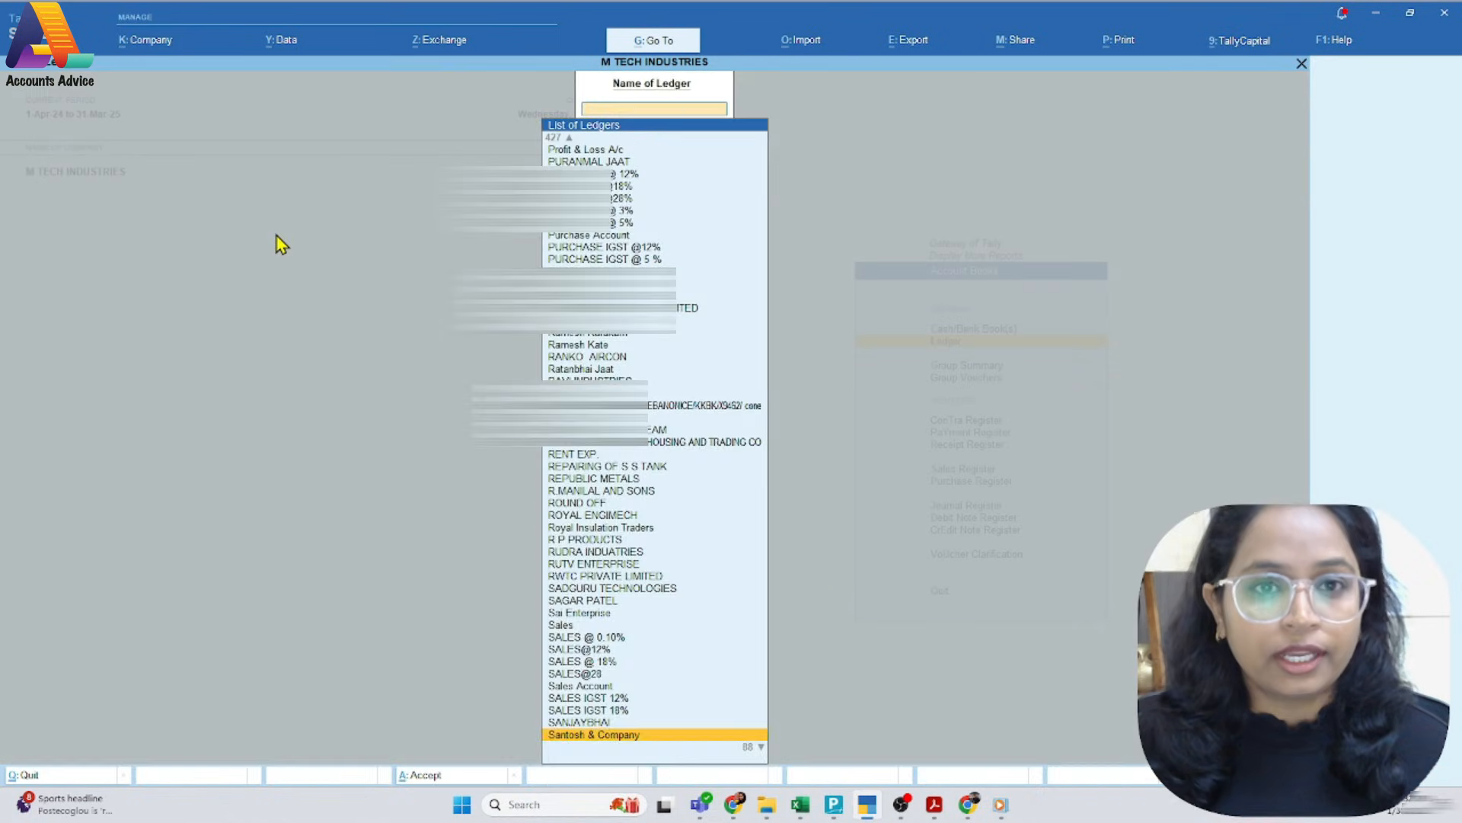
key("Escape")
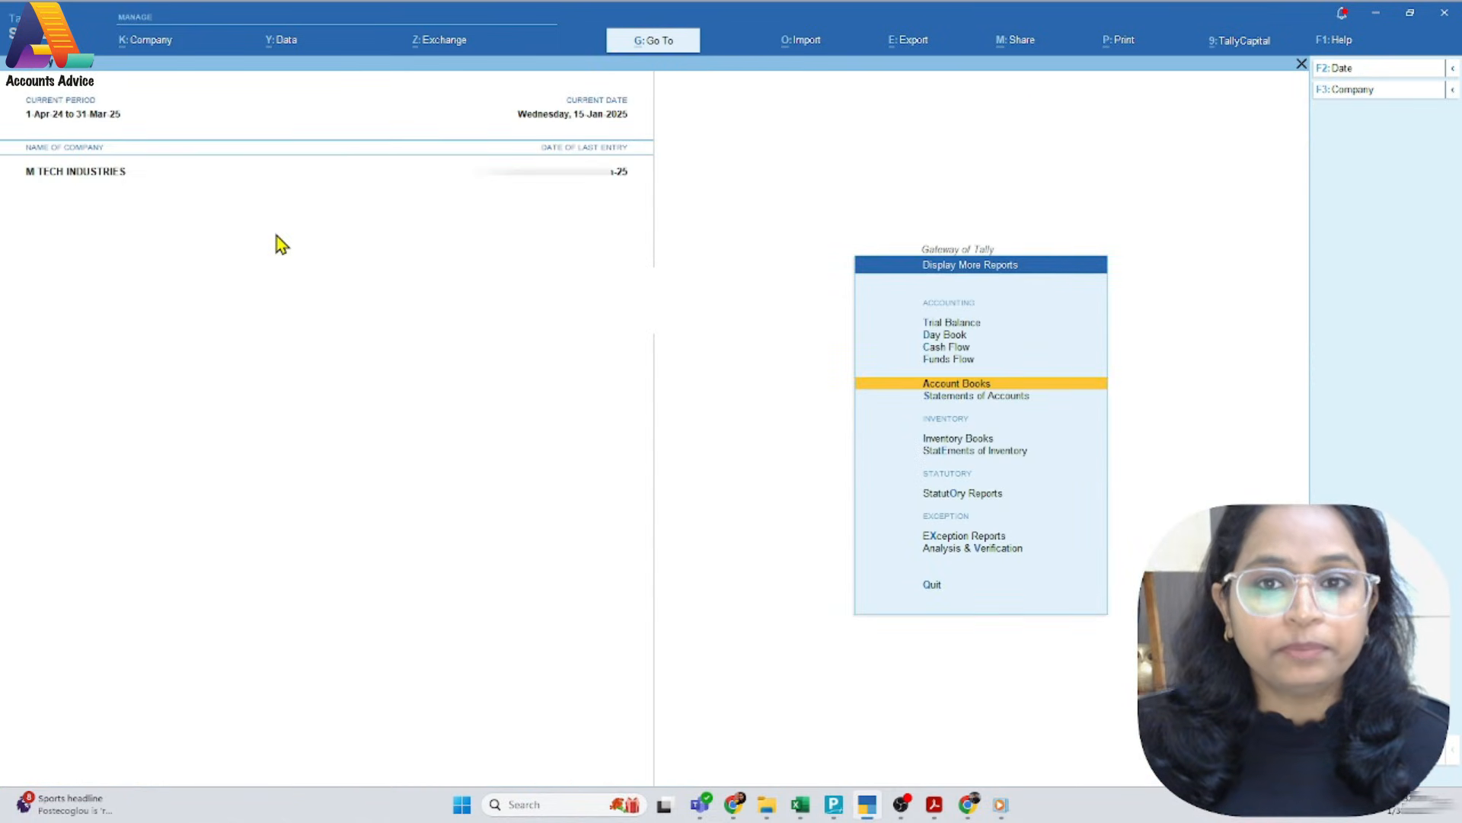
key("Escape")
Start a credit note voucher numbered 002 and date it 6-Jan-25, as in the PDF
key("F8")
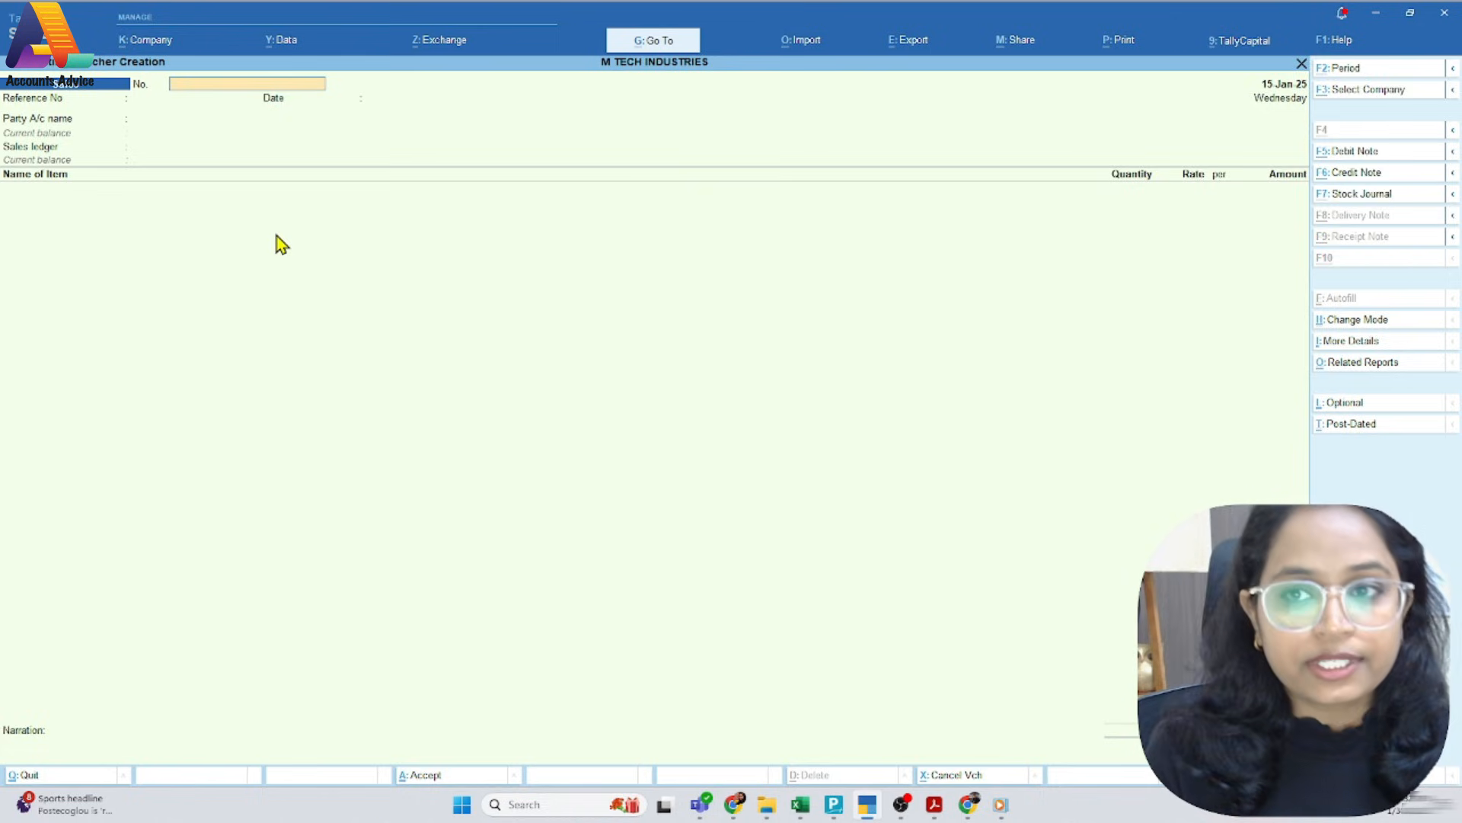
key("alt+F6")
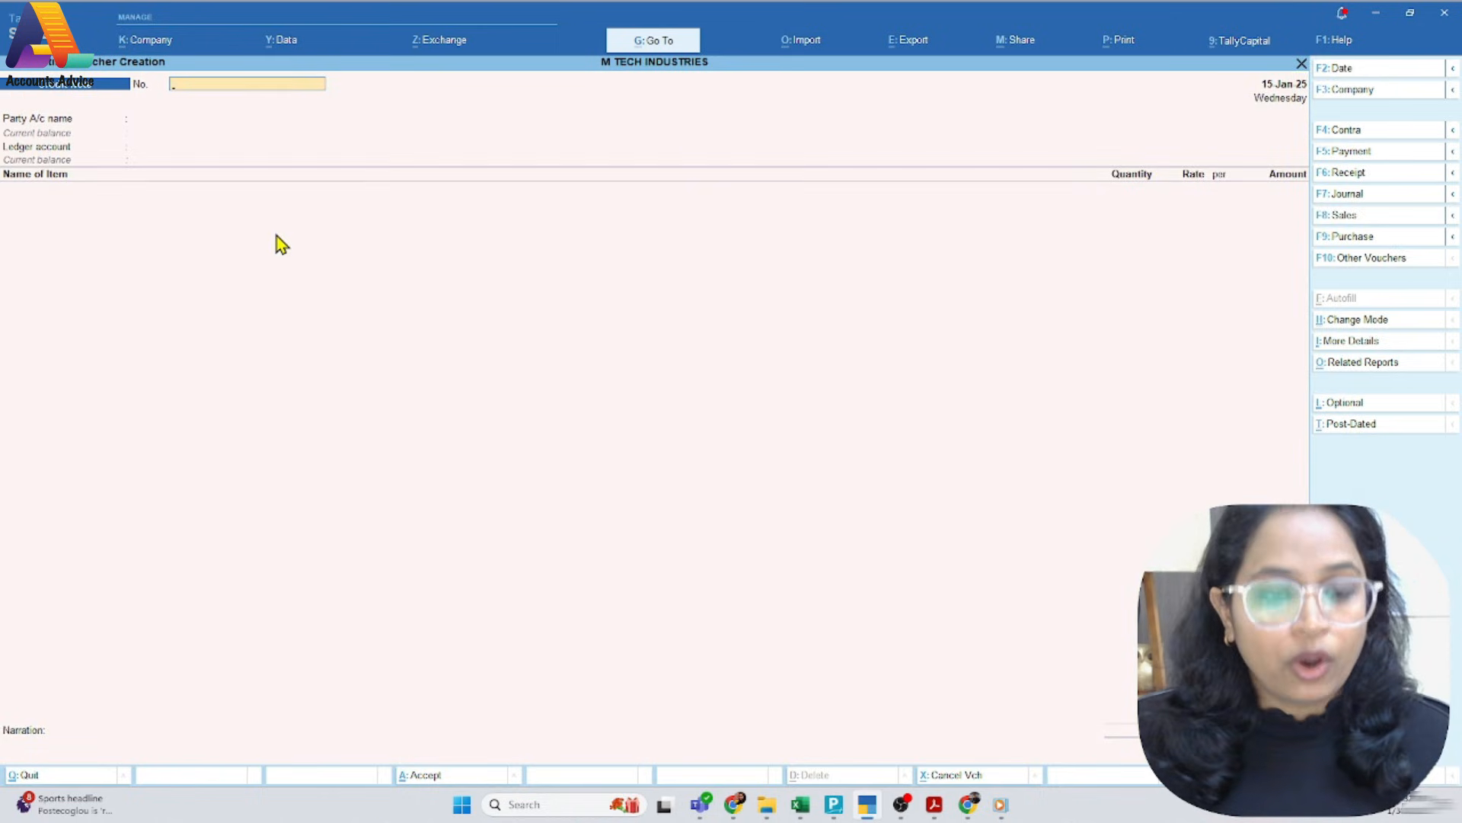
type("002")
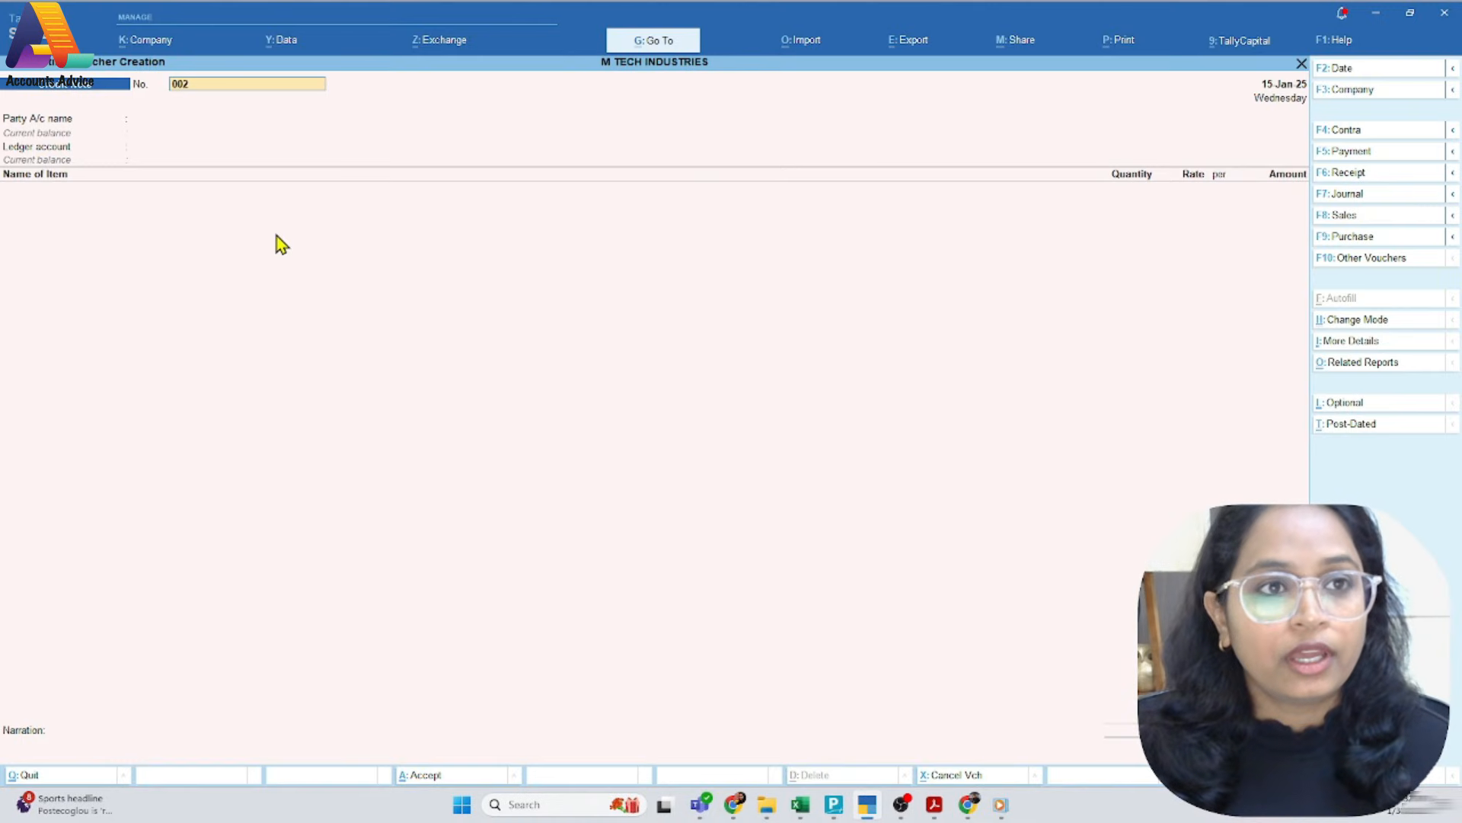
key("alt+Tab")
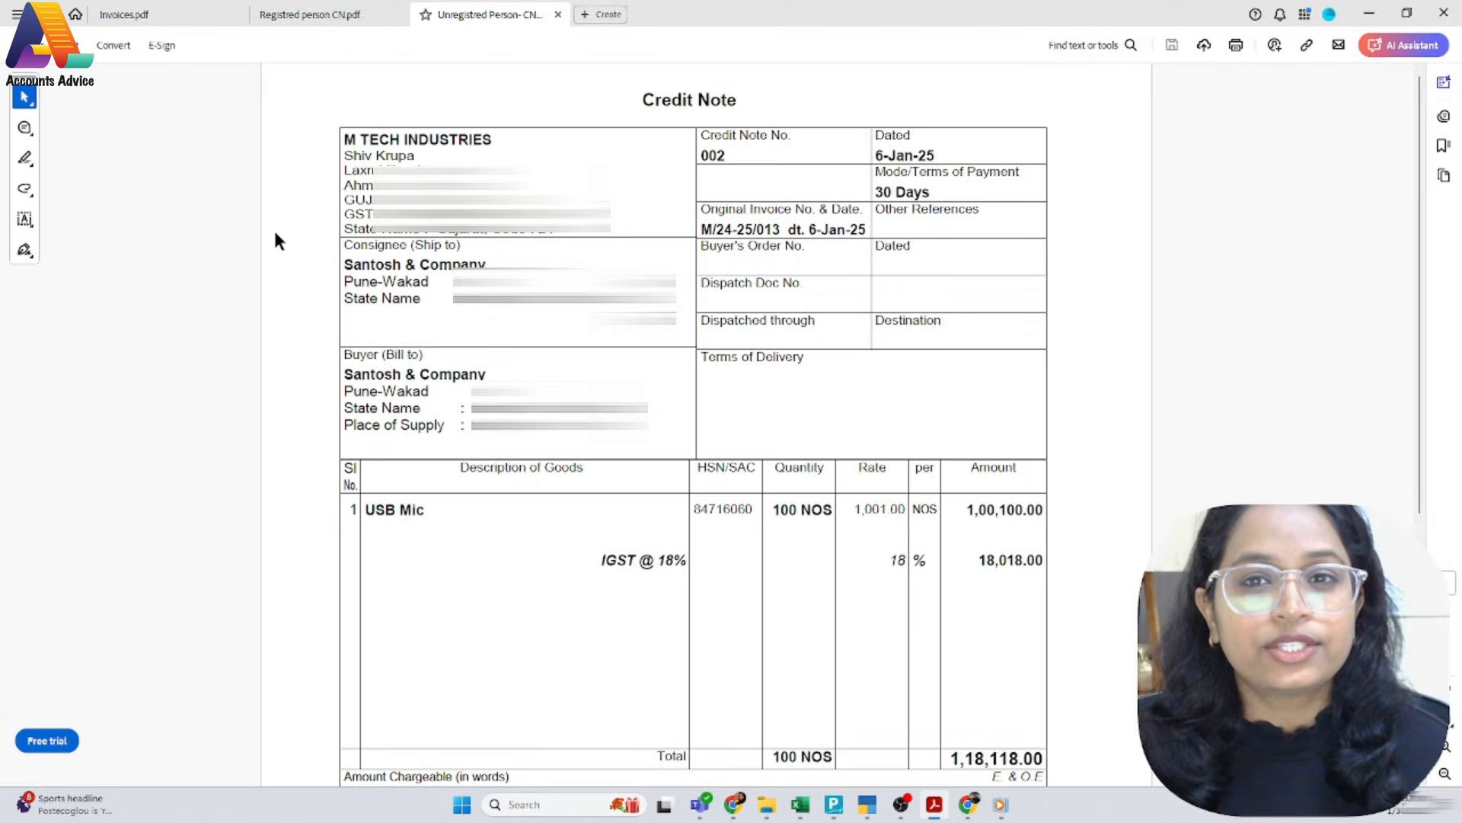
key("alt+Tab")
key("Return")
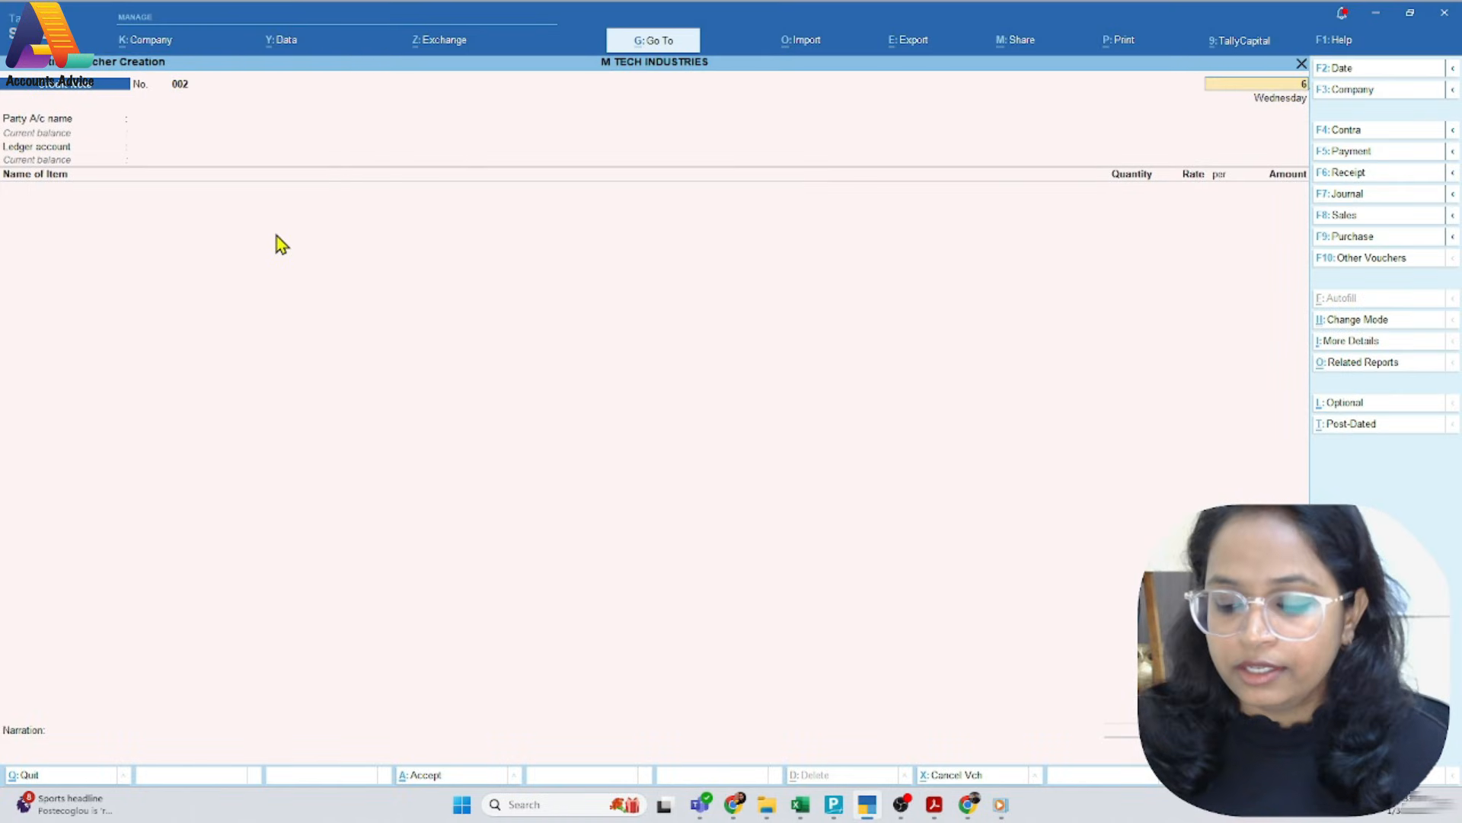
key("Return")
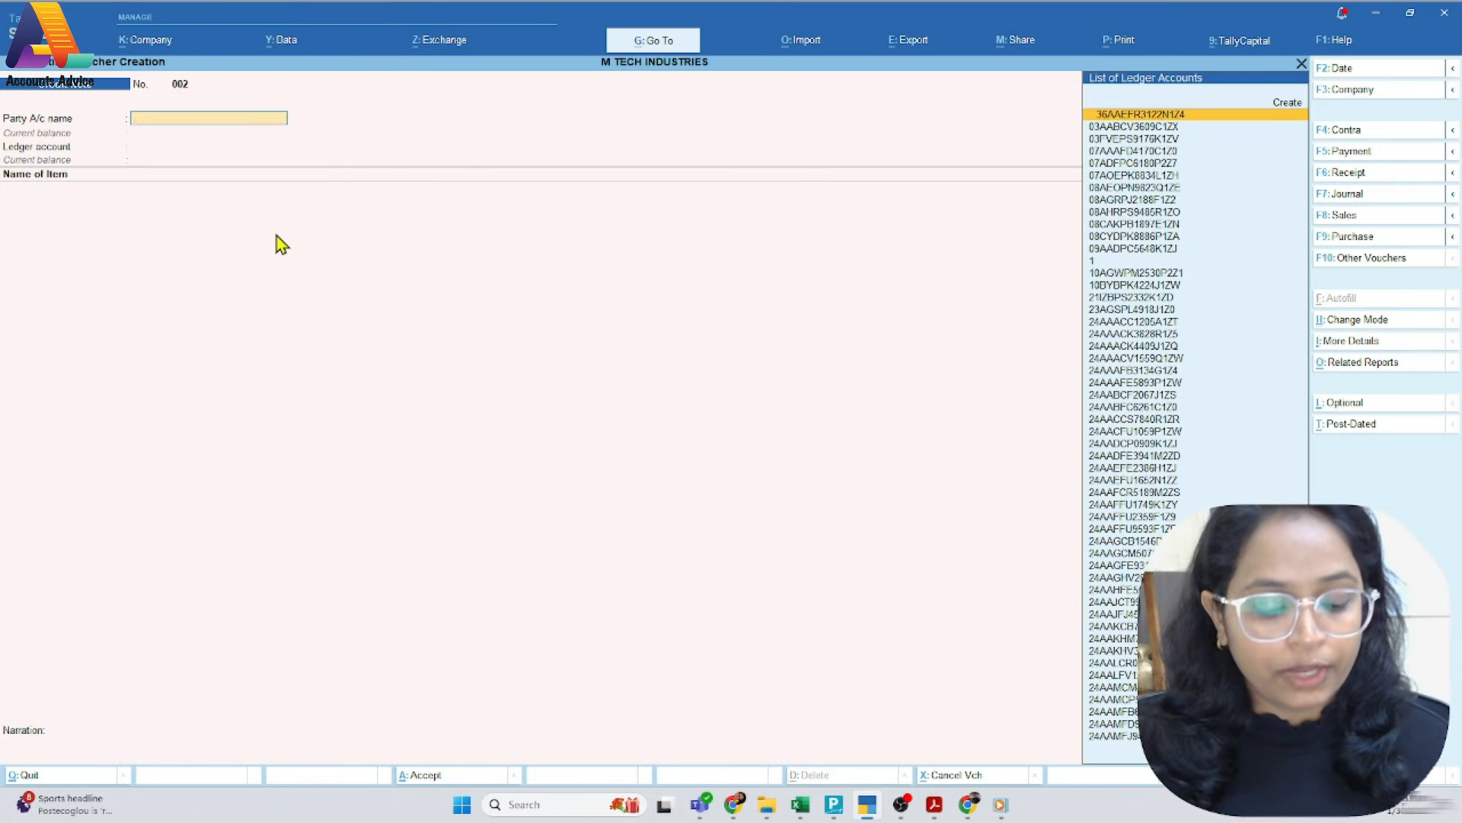
Choose Santosh & Company as the party account and accept its dispatch and party details without changes
type("San")
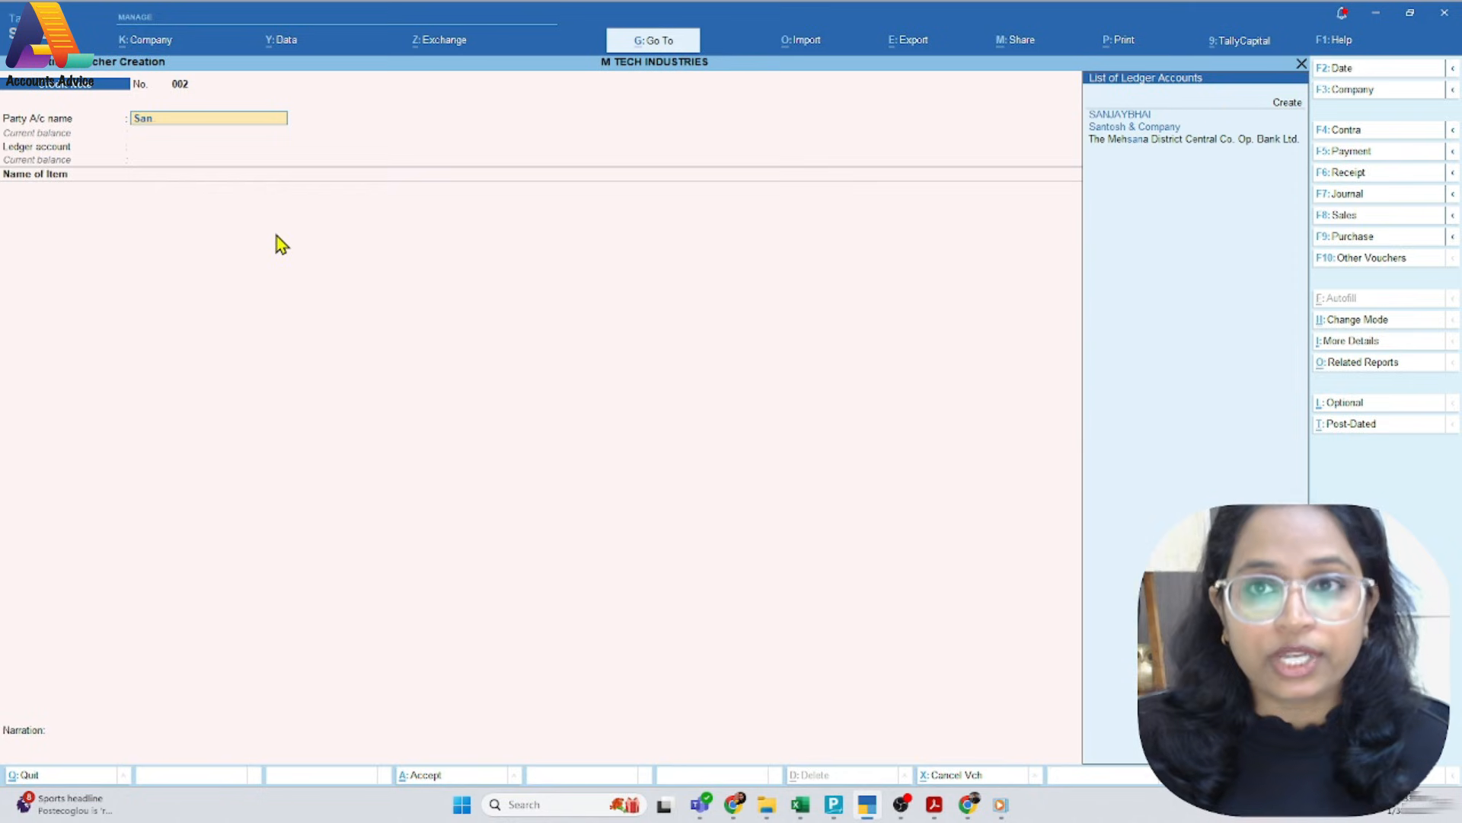
key("Down")
key("Return")
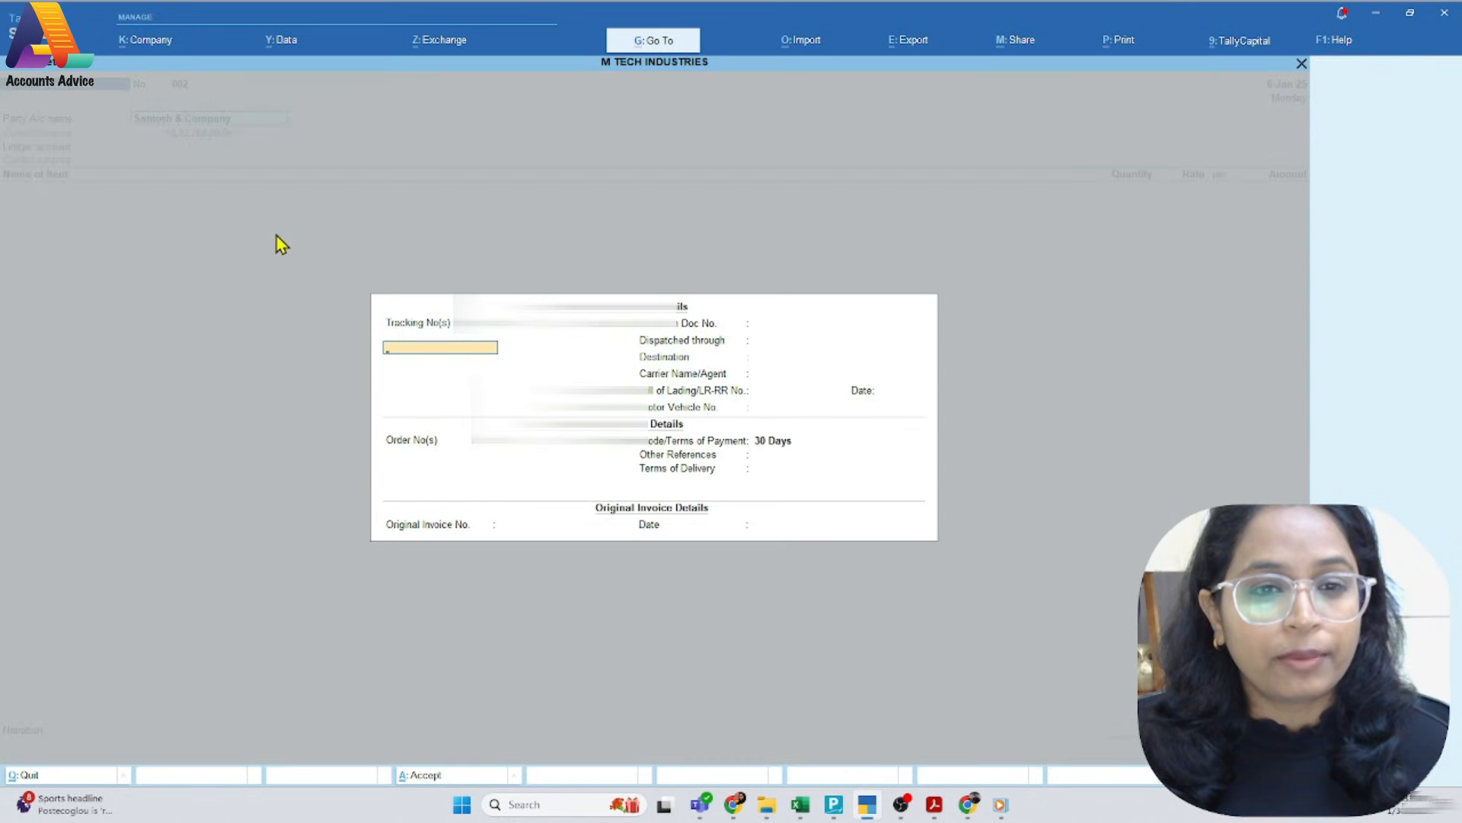
key("ctrl+a")
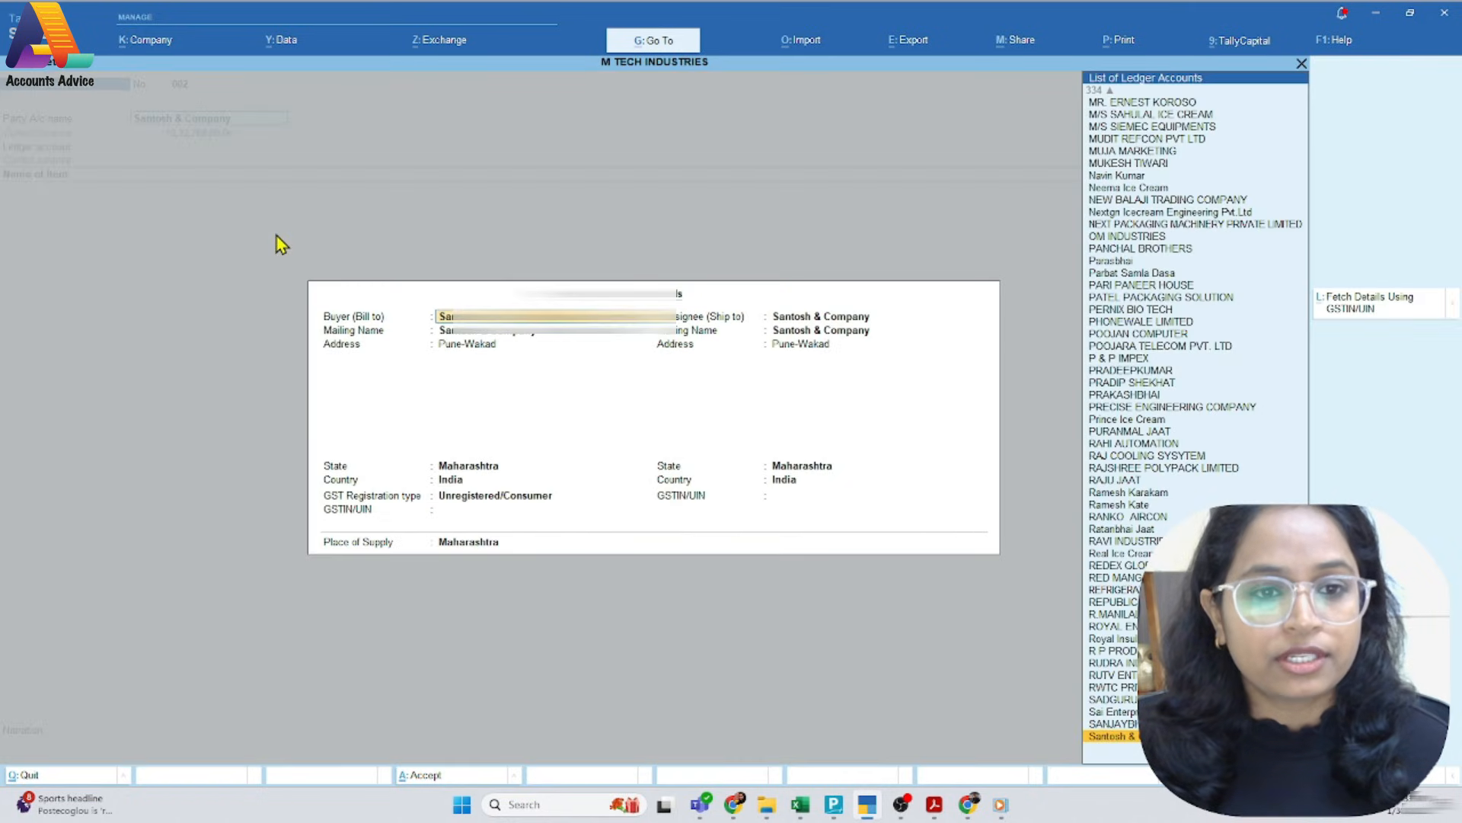
key("Return")
key("Return")
key("Return")
key("ctrl+a")
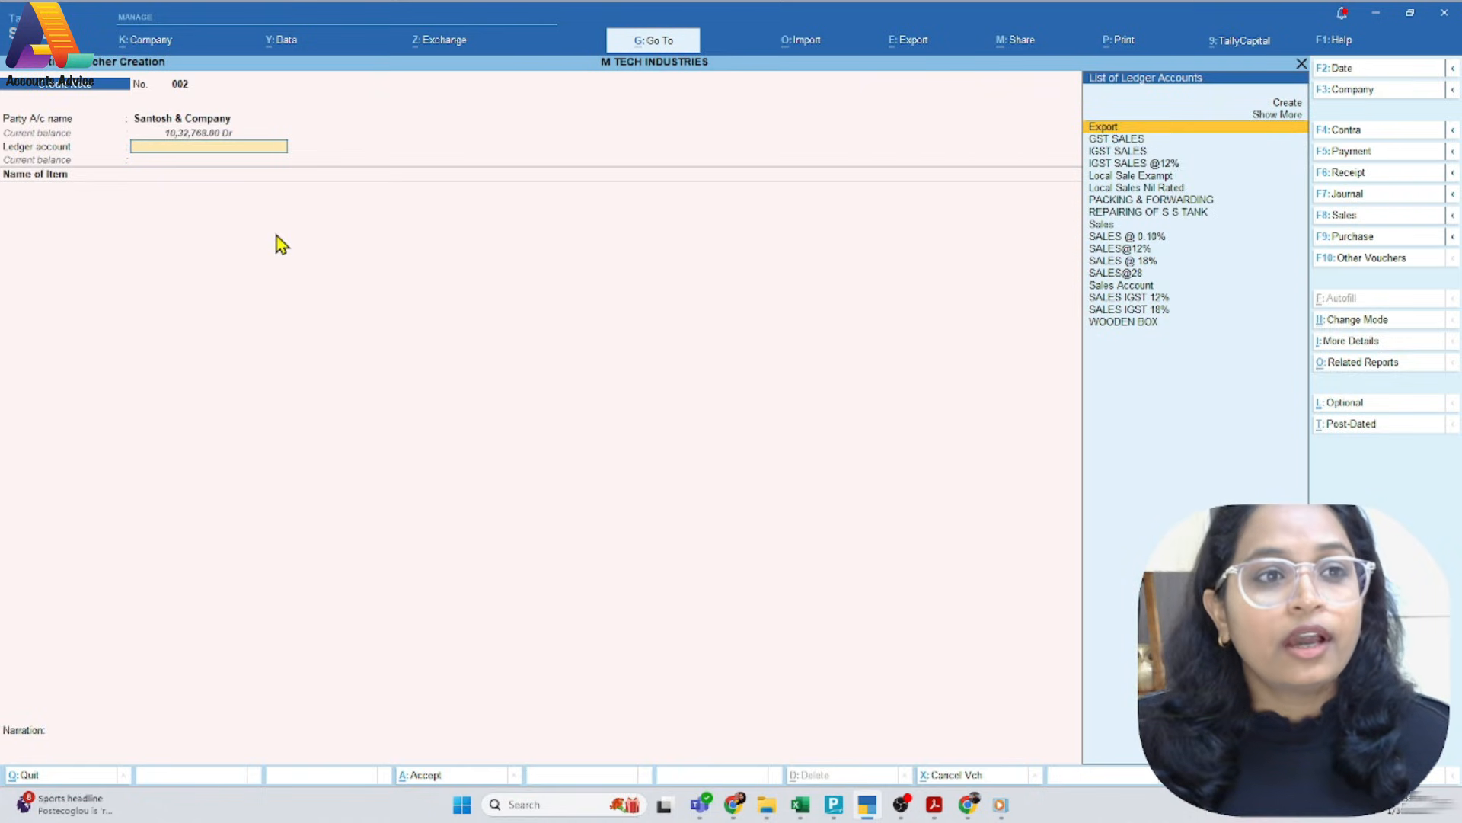
Check the tax type in the PDF and choose SALES IGST 18% as the ledger account
key("alt+Tab")
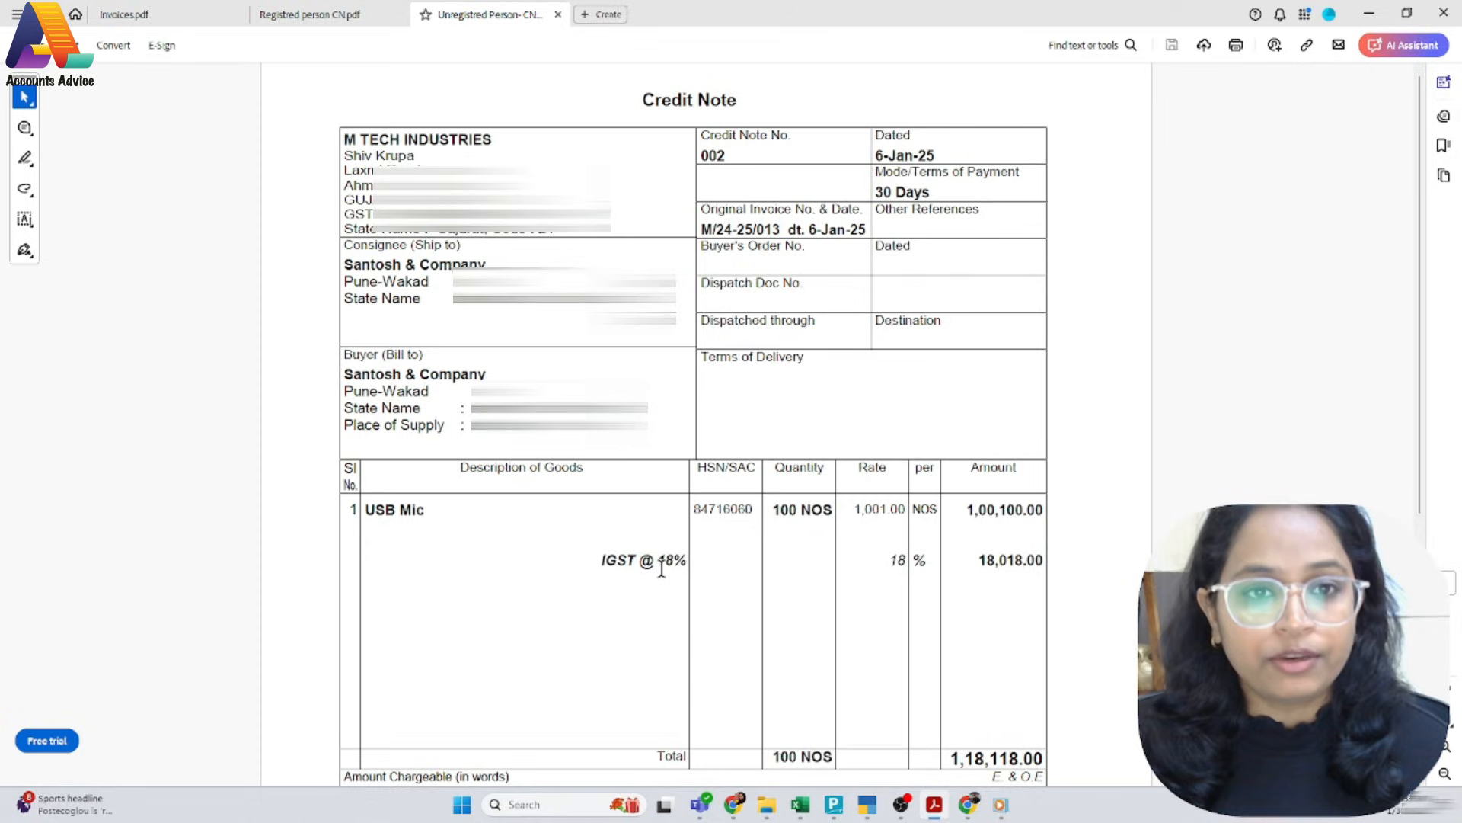
key("alt+Tab")
type("ig")
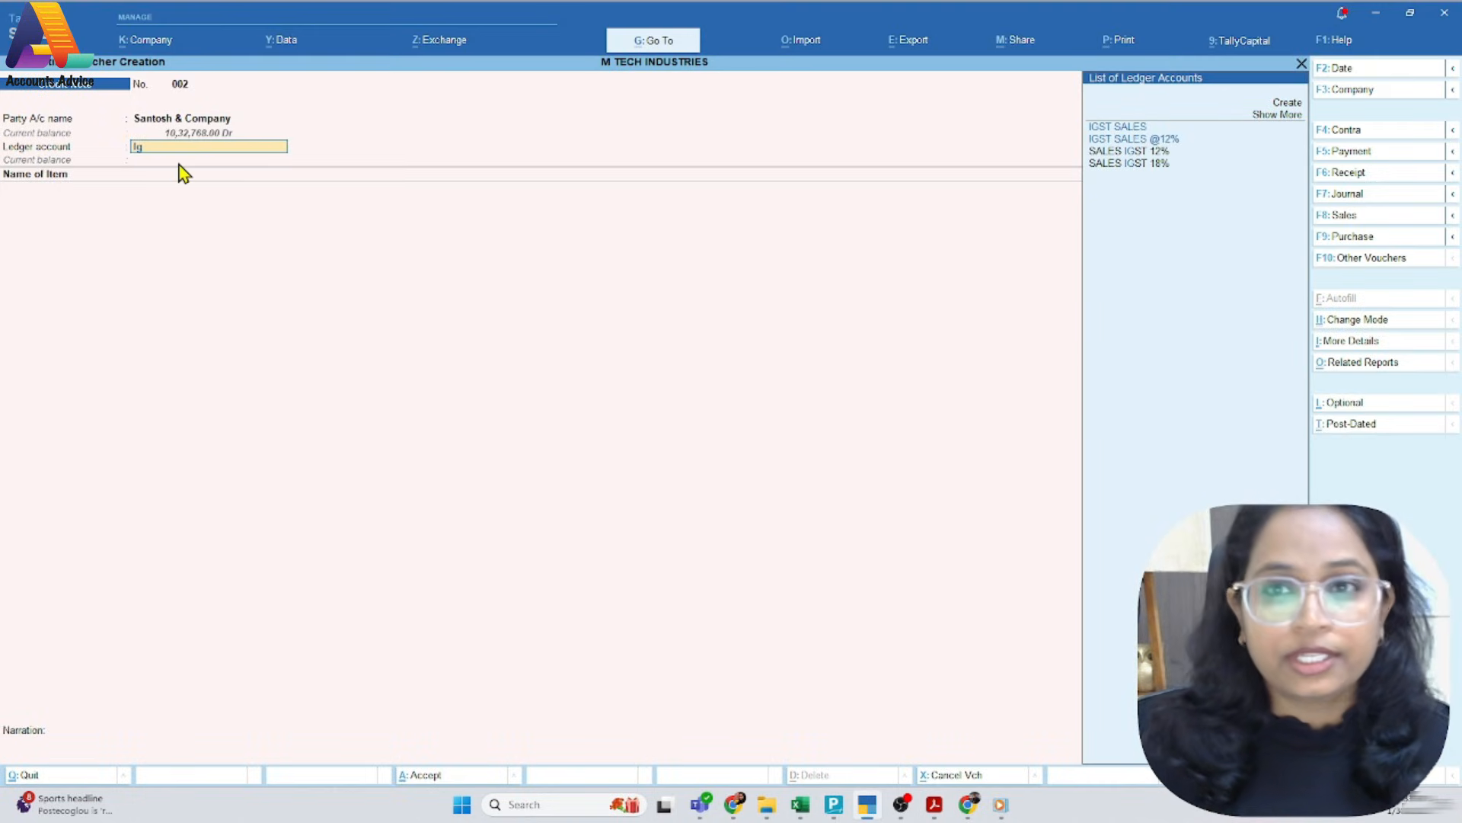
key("Return")
Add the stock item USB Mic from the PDF with a quantity of 100 NOS
key("alt+Tab")
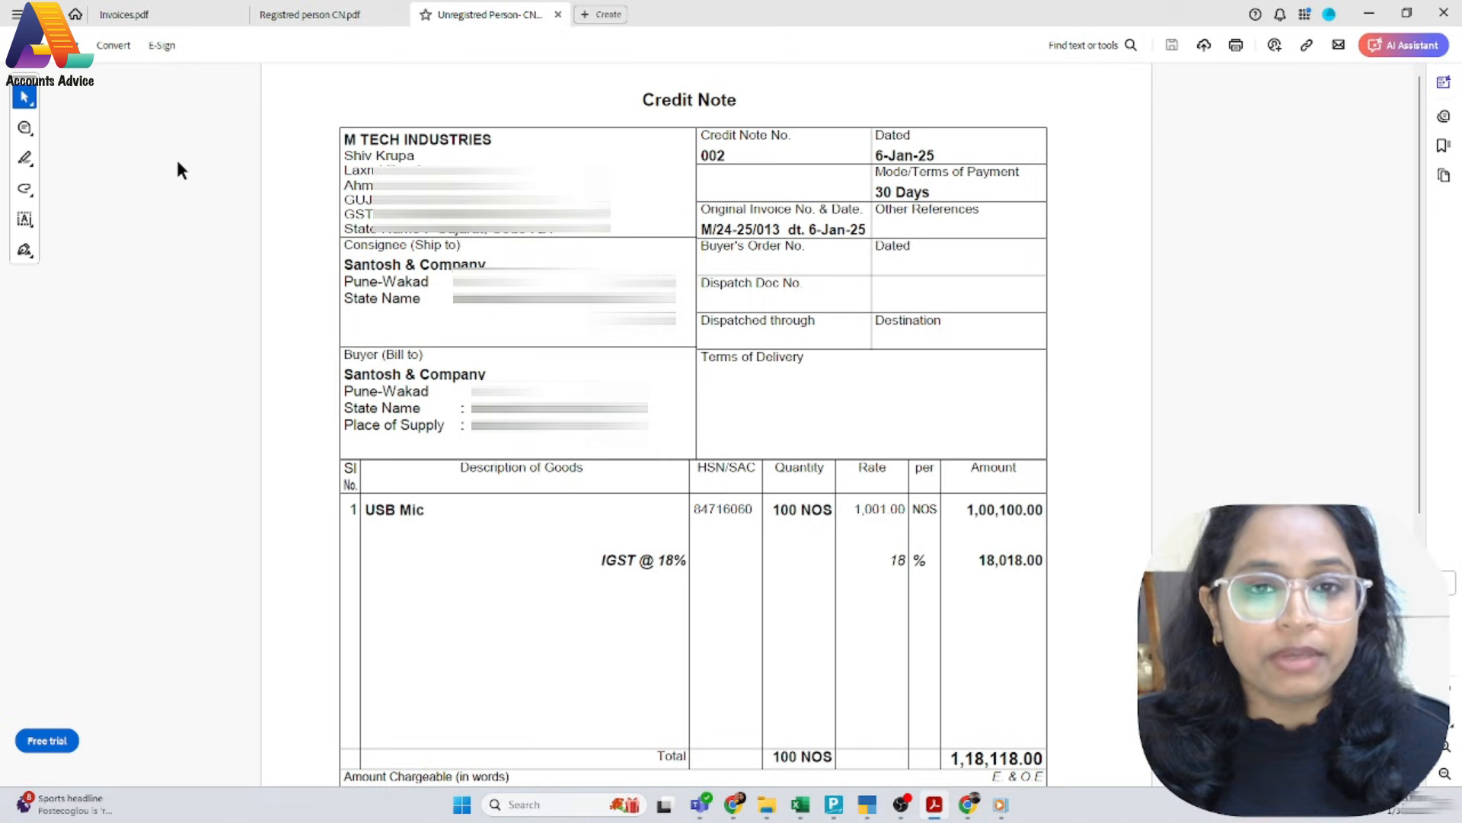
key("alt+Tab")
type("Usb")
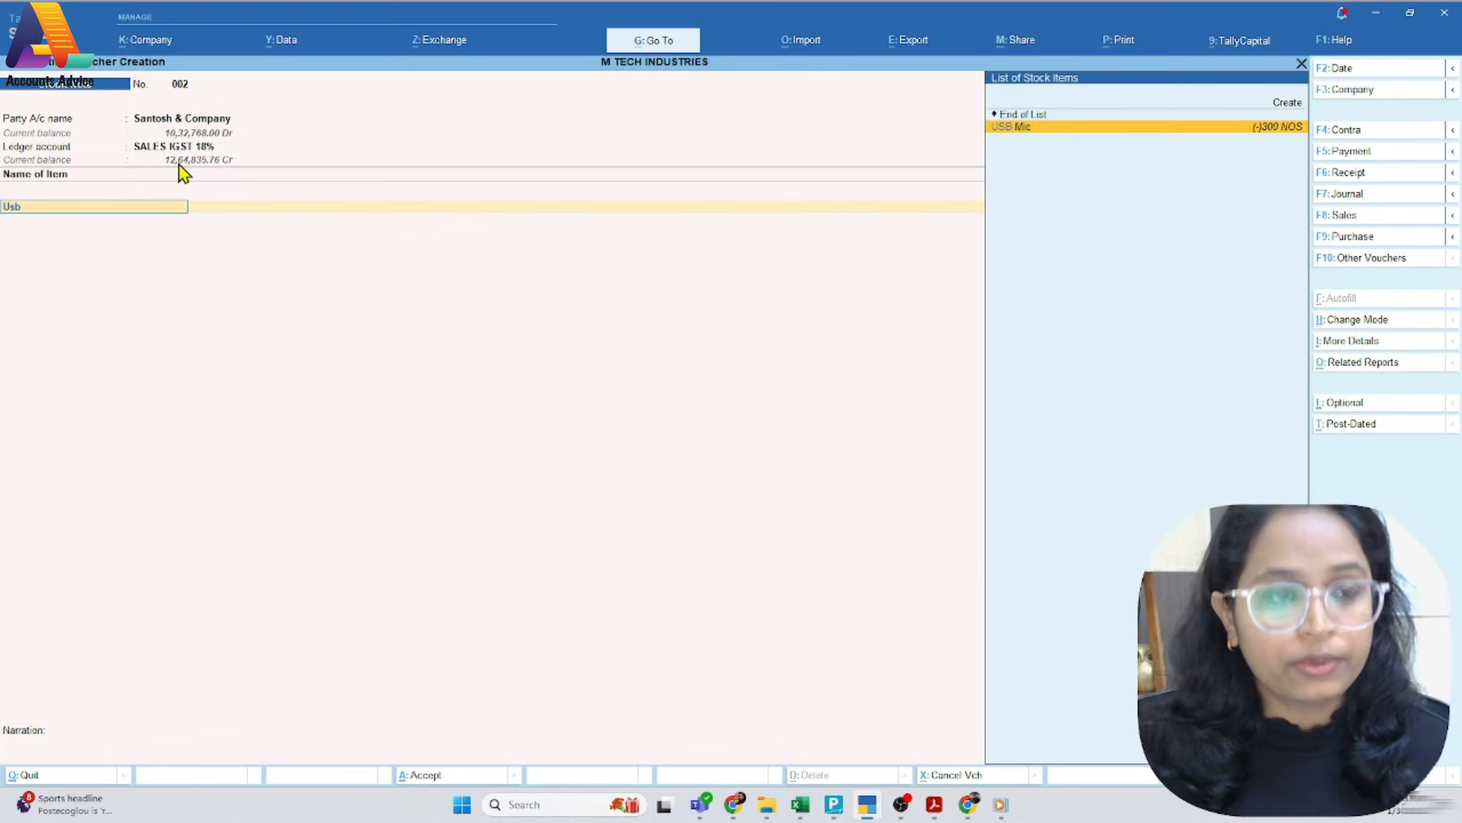
key("Return")
key("Return")
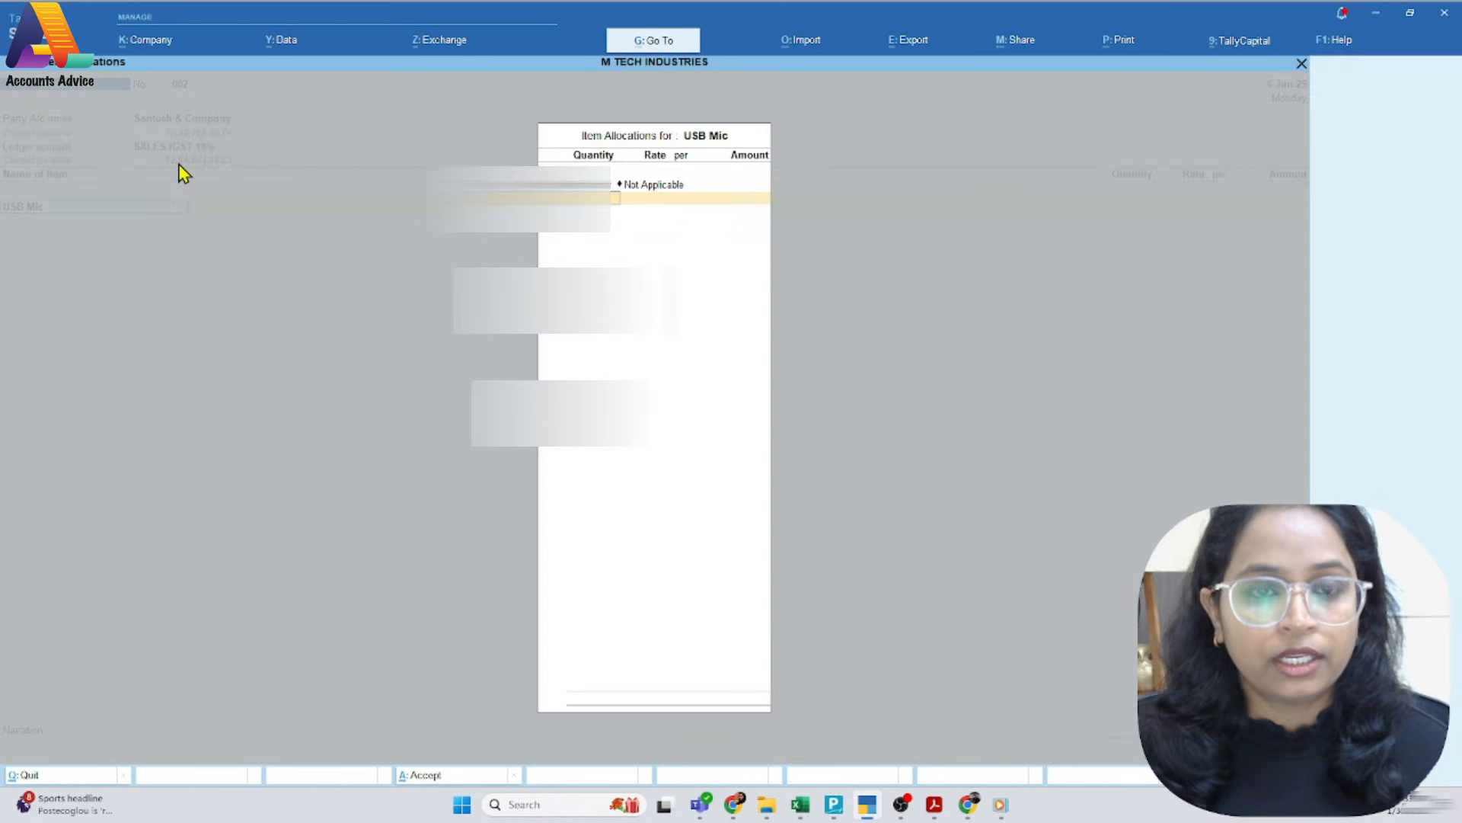
key("alt+Tab")
key("alt+Tab")
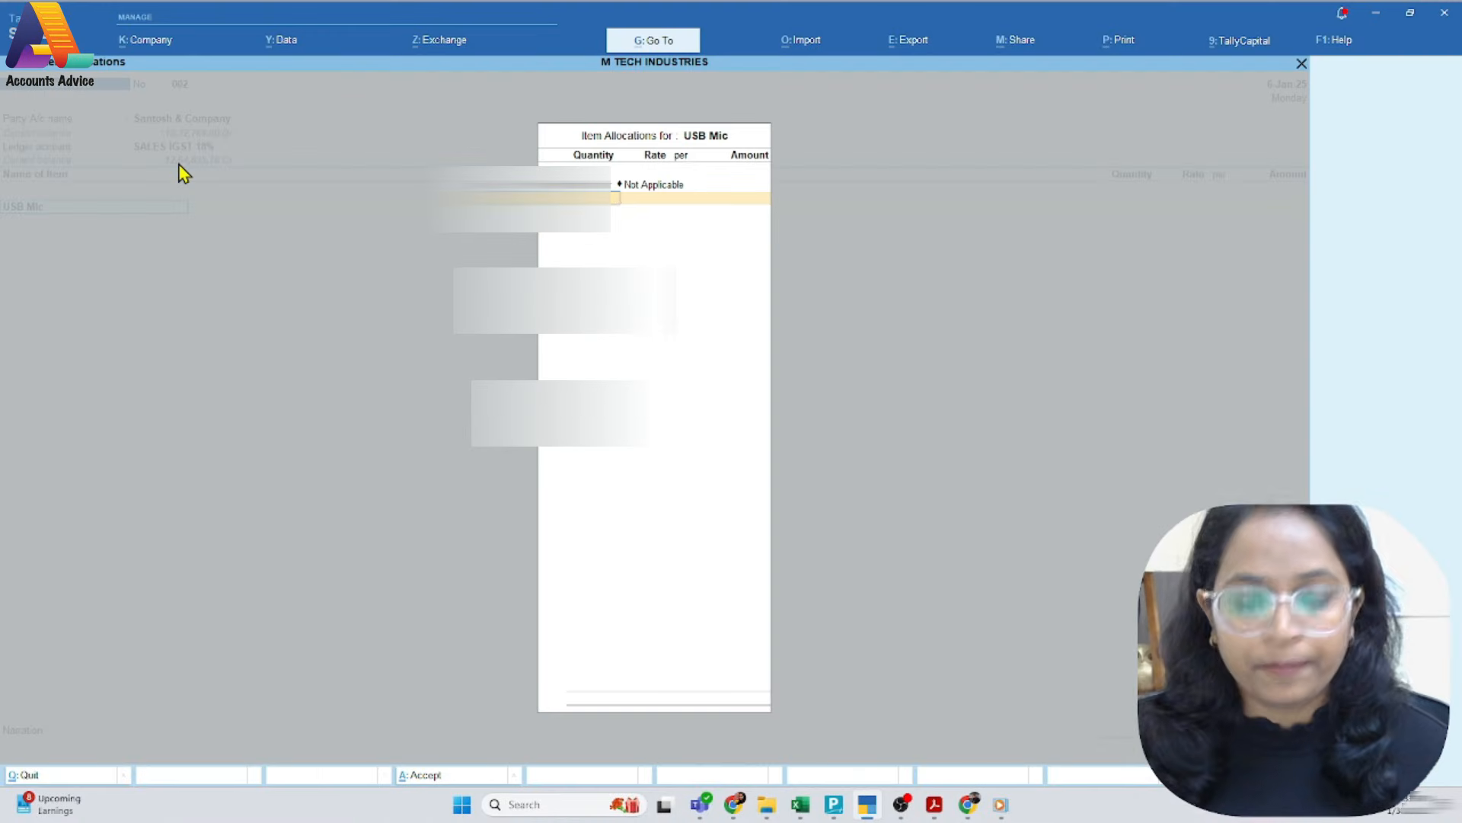
key("Return")
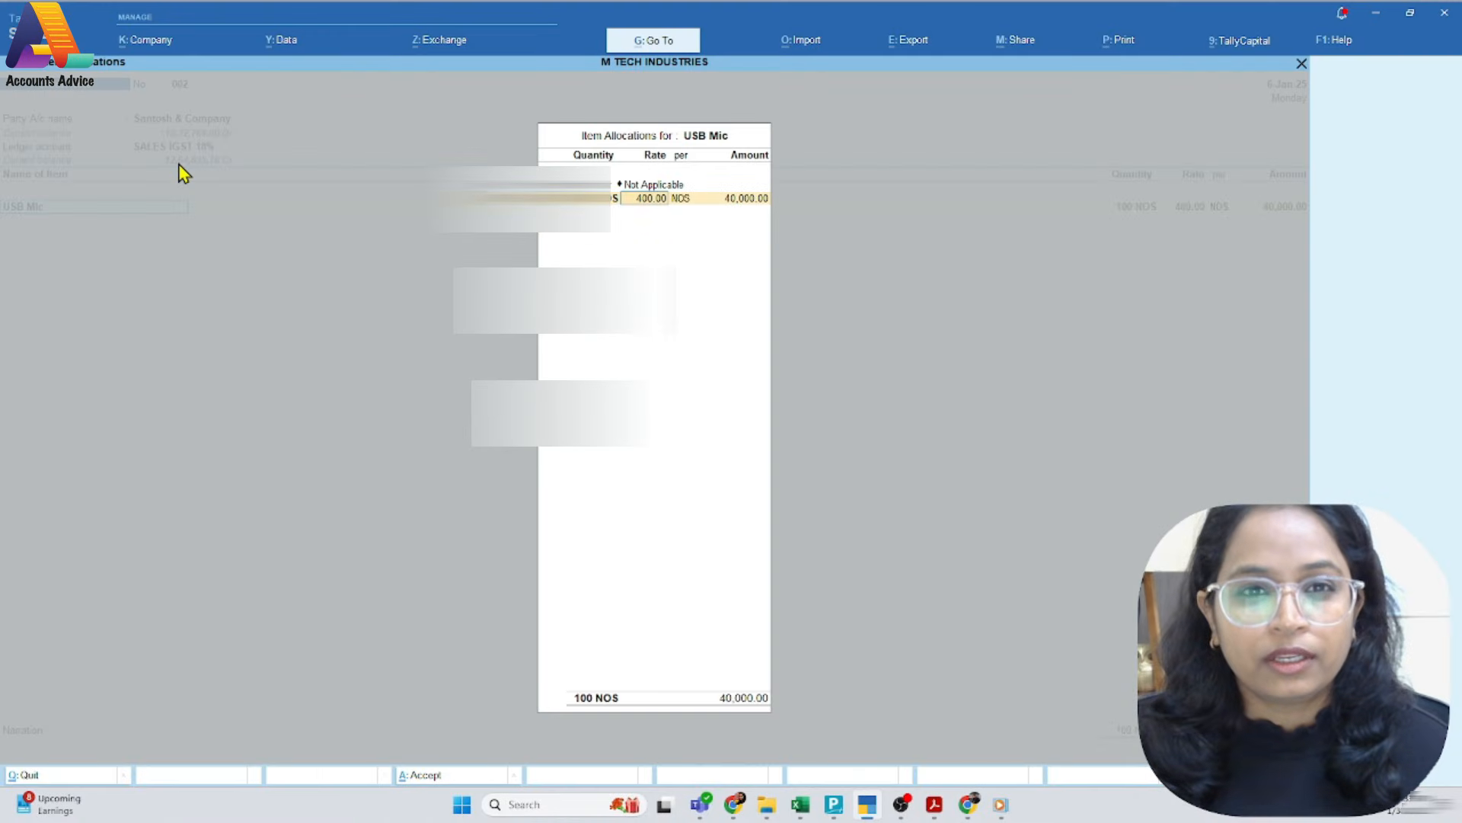
Set the USB Mic rate to 1,001 per NOS and accept the GST and HSN details as per masters
key("alt+Tab")
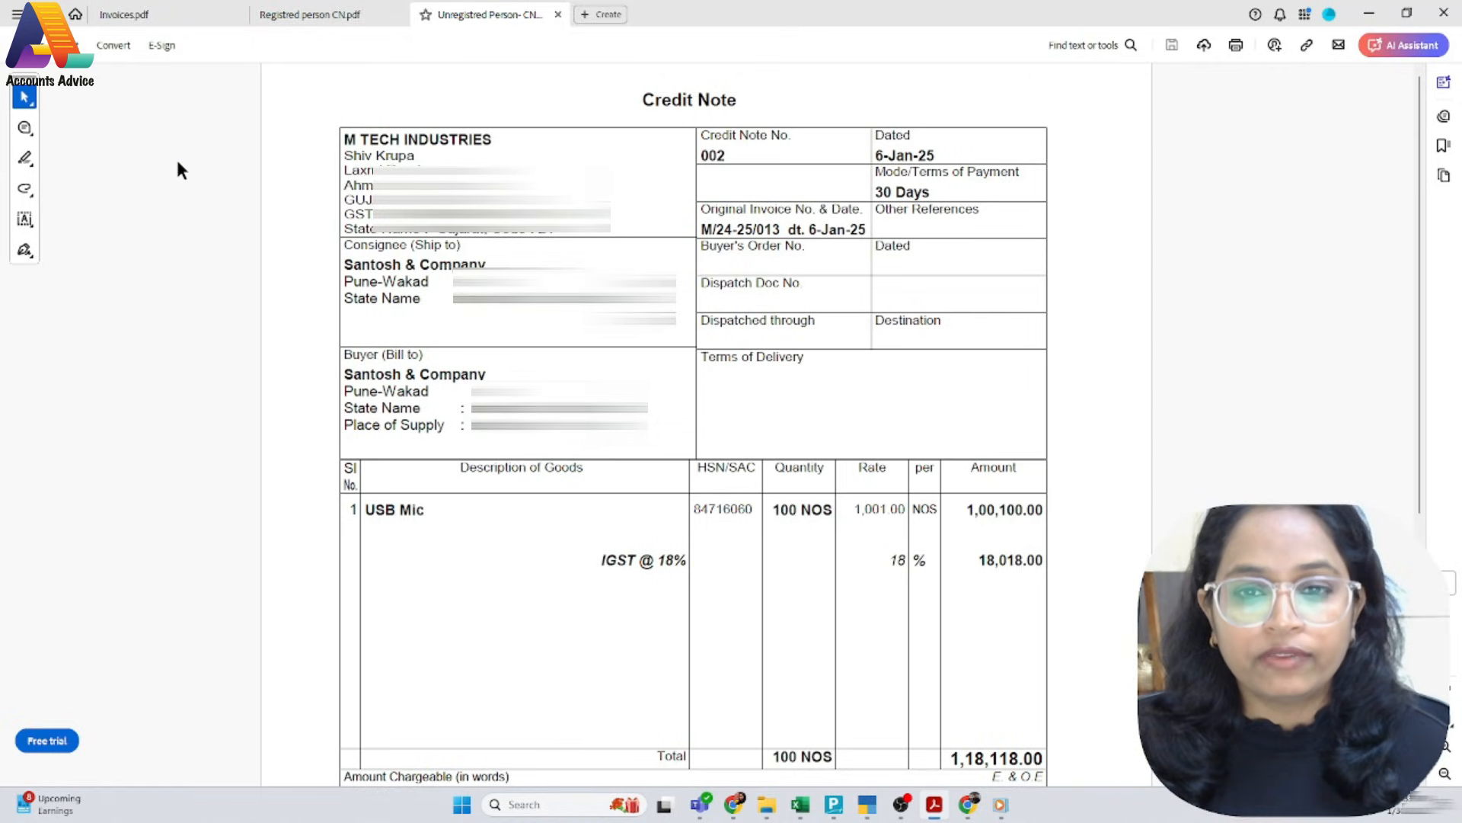
key("alt+Tab")
type("1,001")
key("Return")
key("Return")
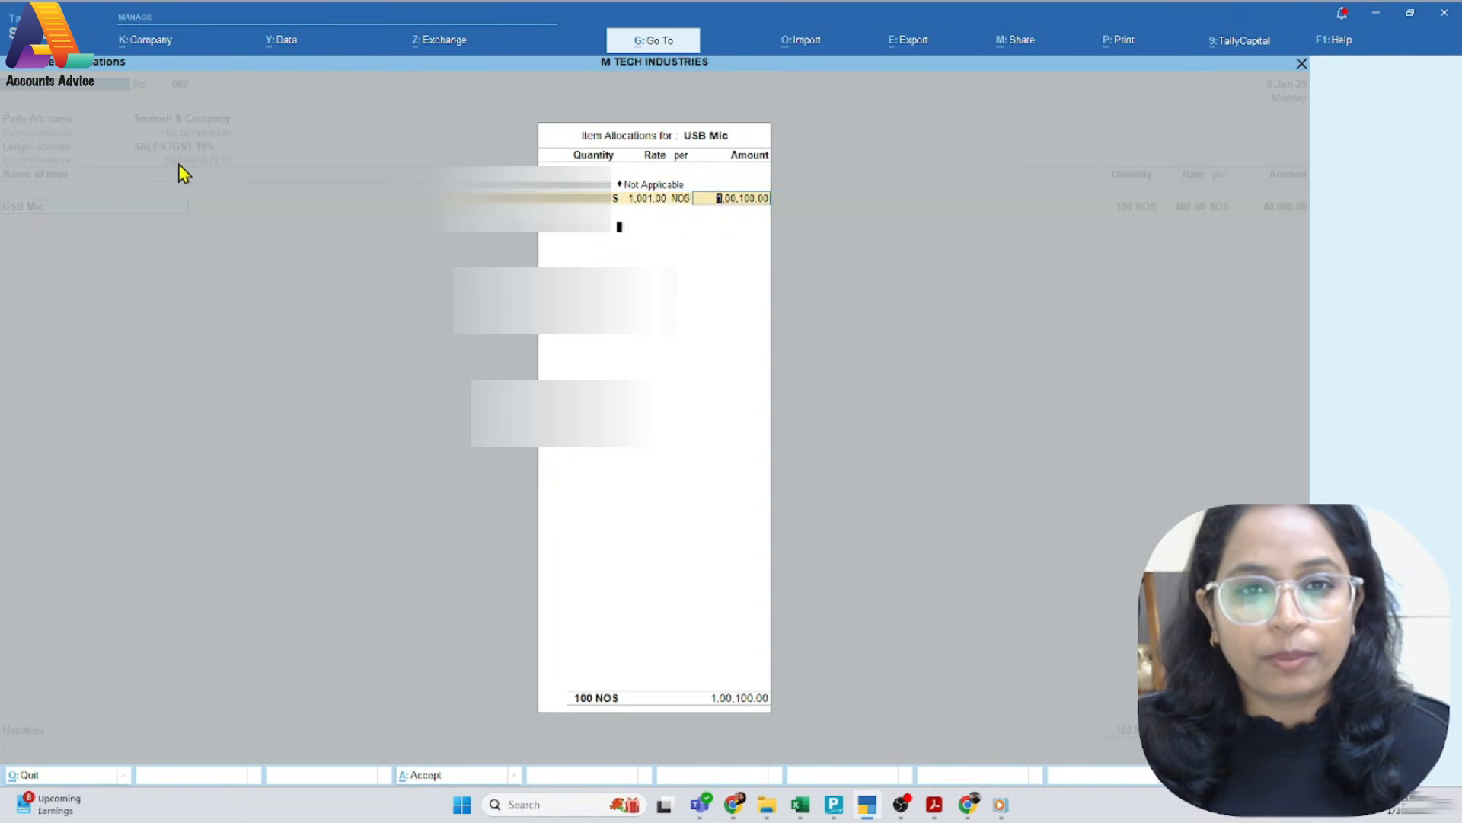
key("Return")
key("Return")
key("Return")
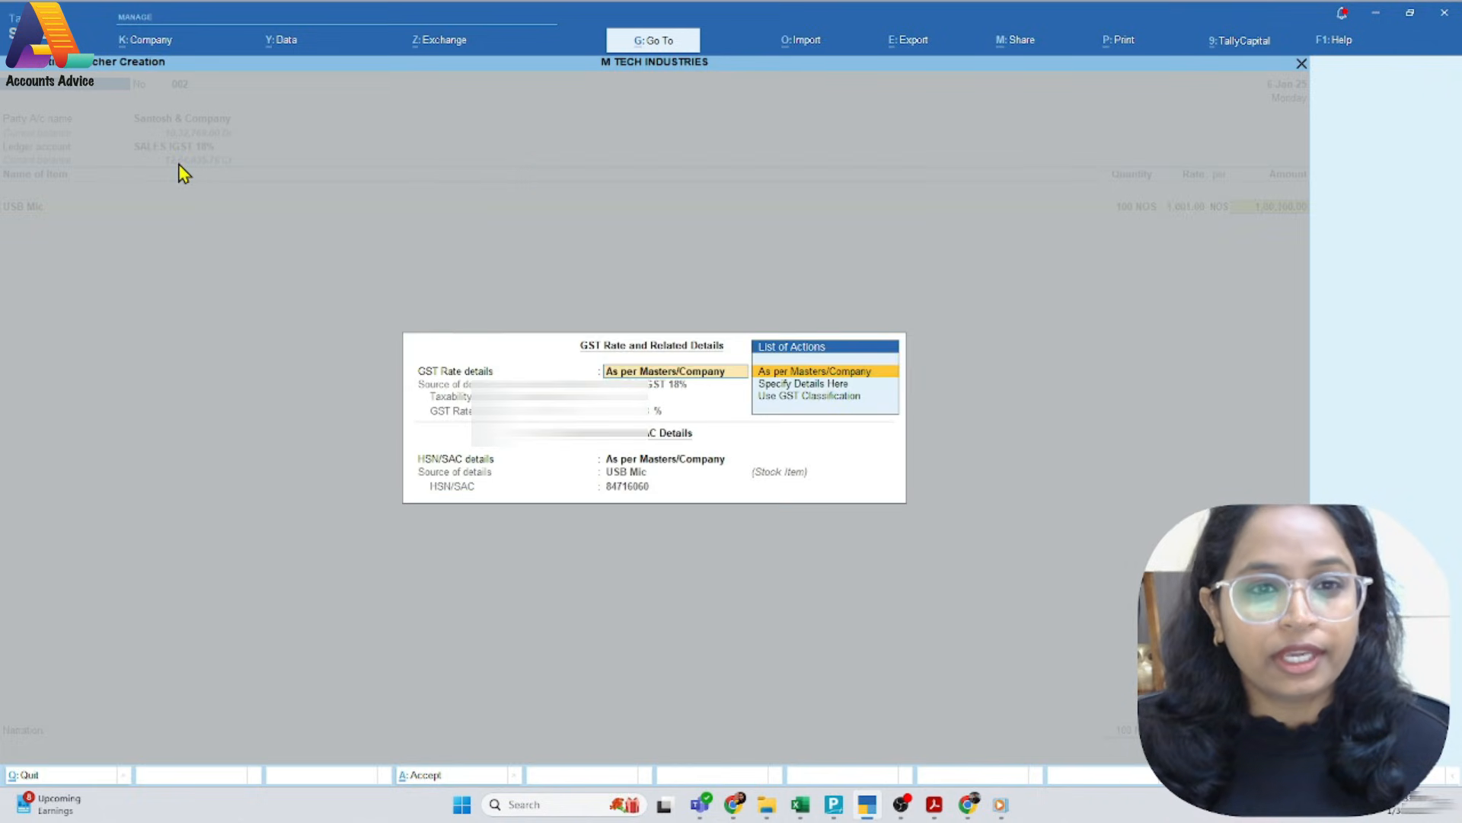
Add the IGST @ 18% tax ledger below the USB Mic item at a rate of 18%
key("Return")
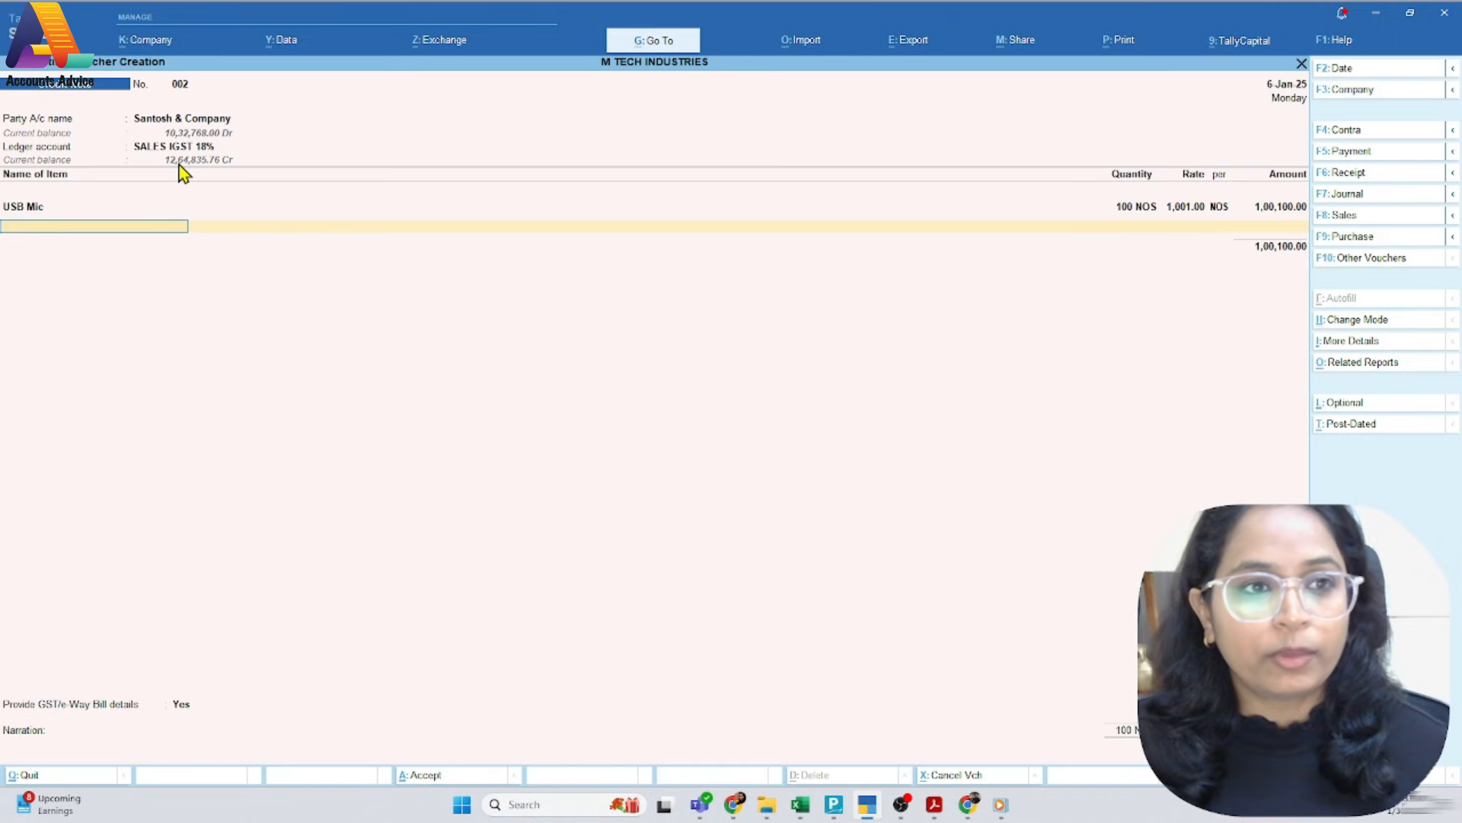
key("Return")
type("ig")
key("Down")
key("Down")
key("Down")
key("Down")
key("Down")
key("Down")
key("Down")
key("Down")
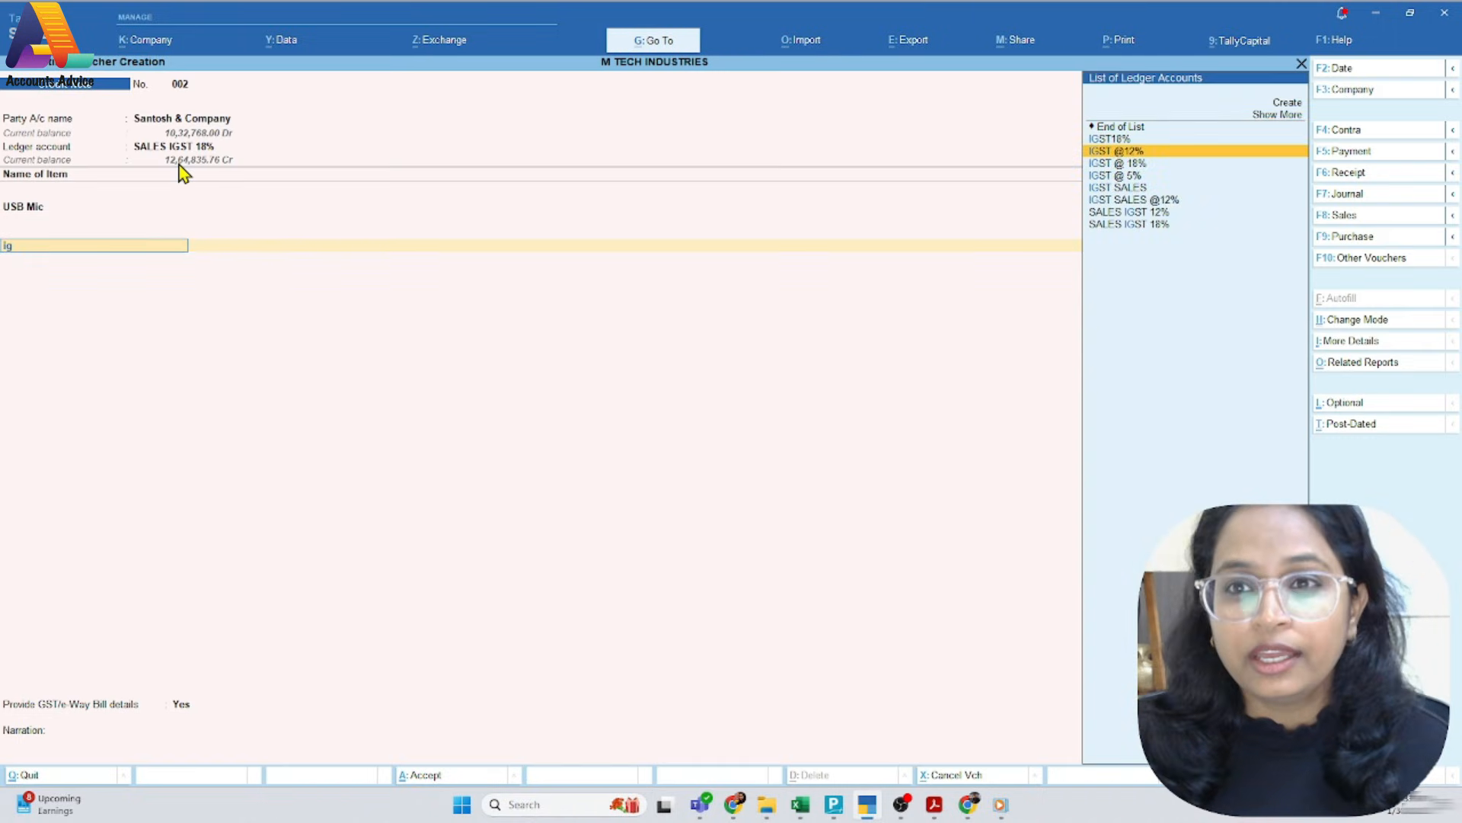
key("Up")
key("Up")
key("Up")
key("Up")
key("Up")
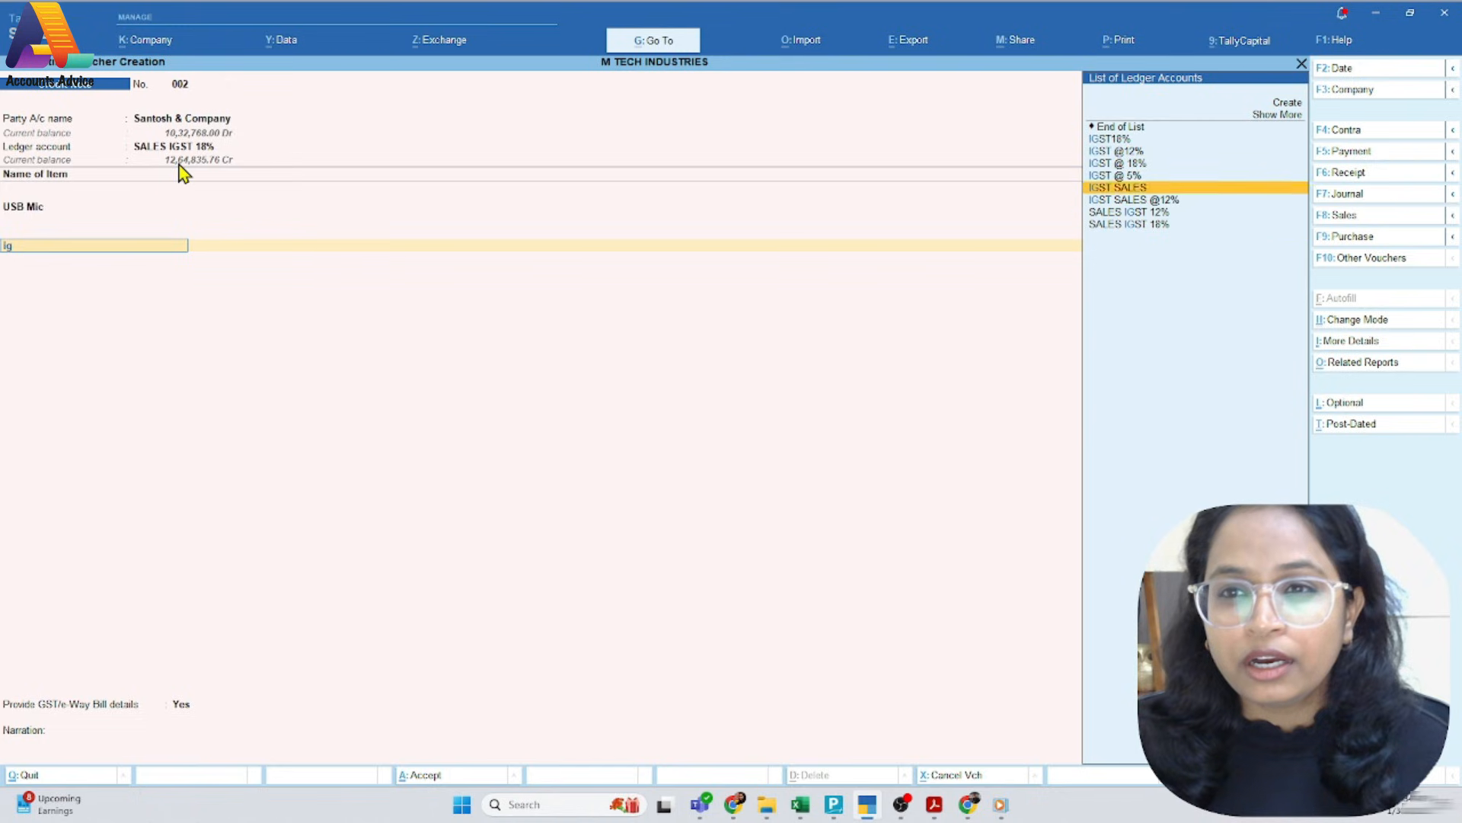
key("Return")
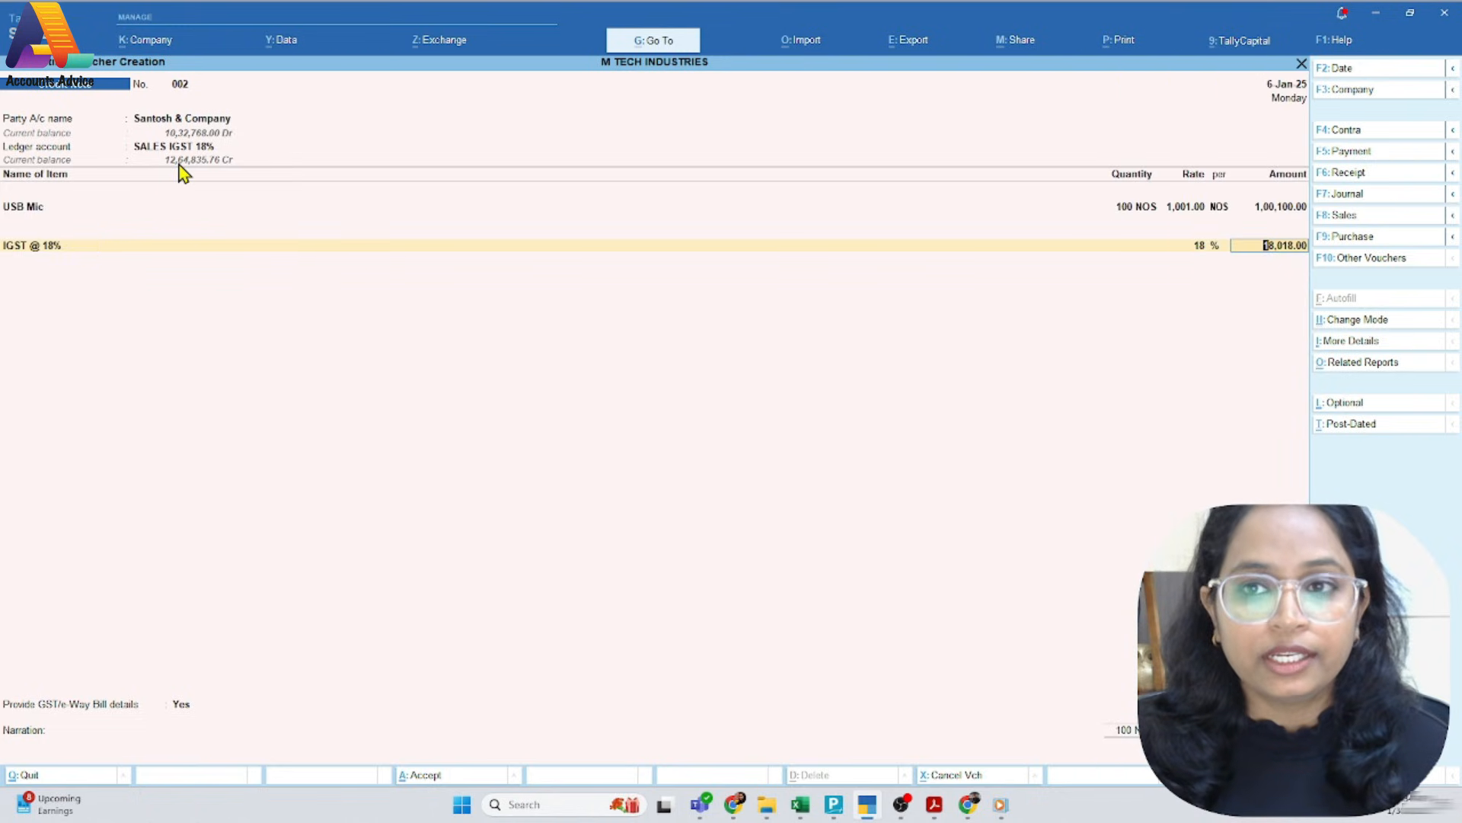
Check the tax and total against the PDF, then finish the entry lines with Provide GST/e-Way Bill details set to No
key("alt")
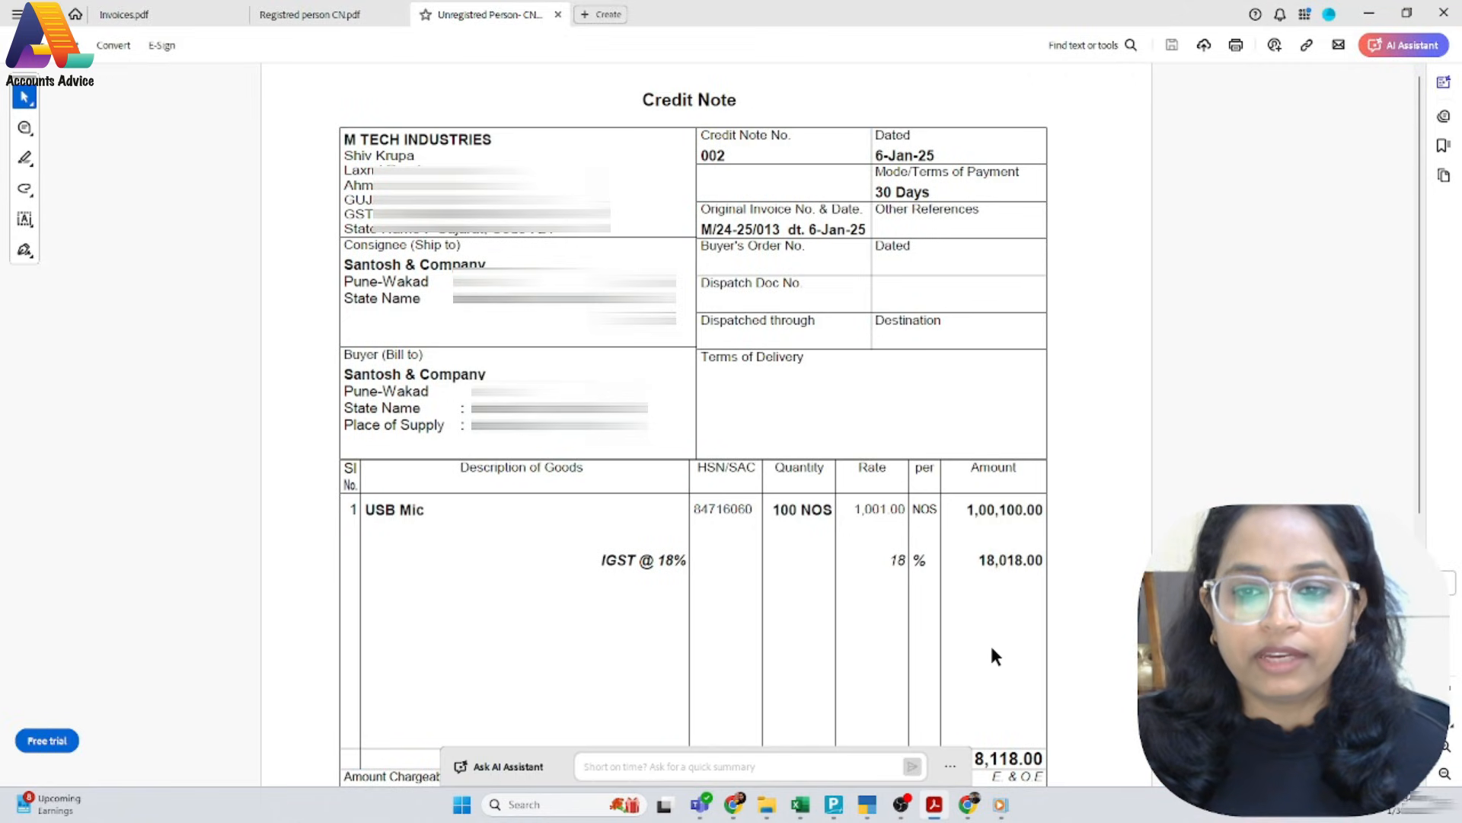
key("alt+Tab")
key("Return")
key("Return")
key("Up")
key("Return")
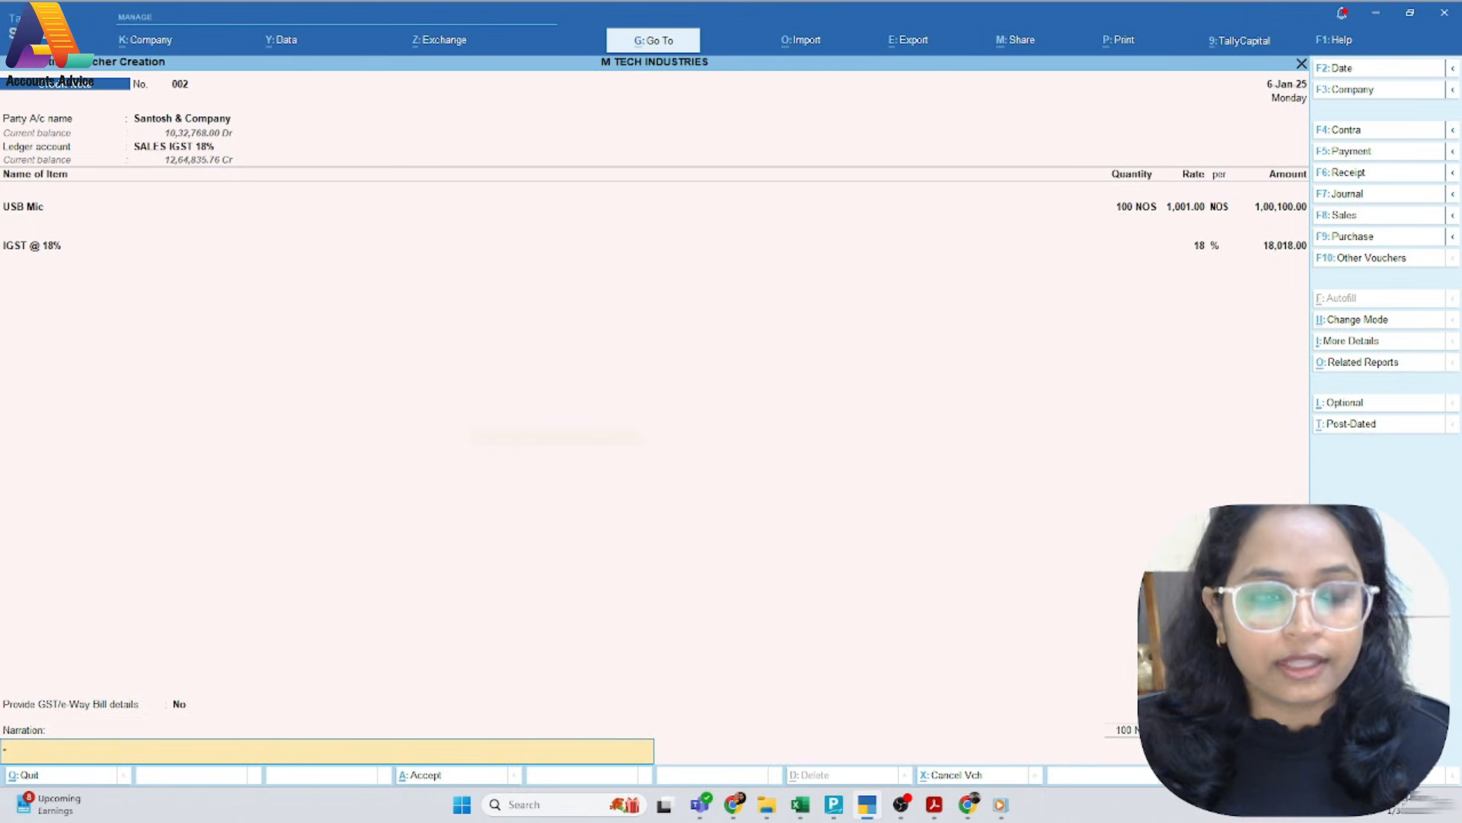
Save credit note 002 with an empty narration and open its print preview
key("Return")
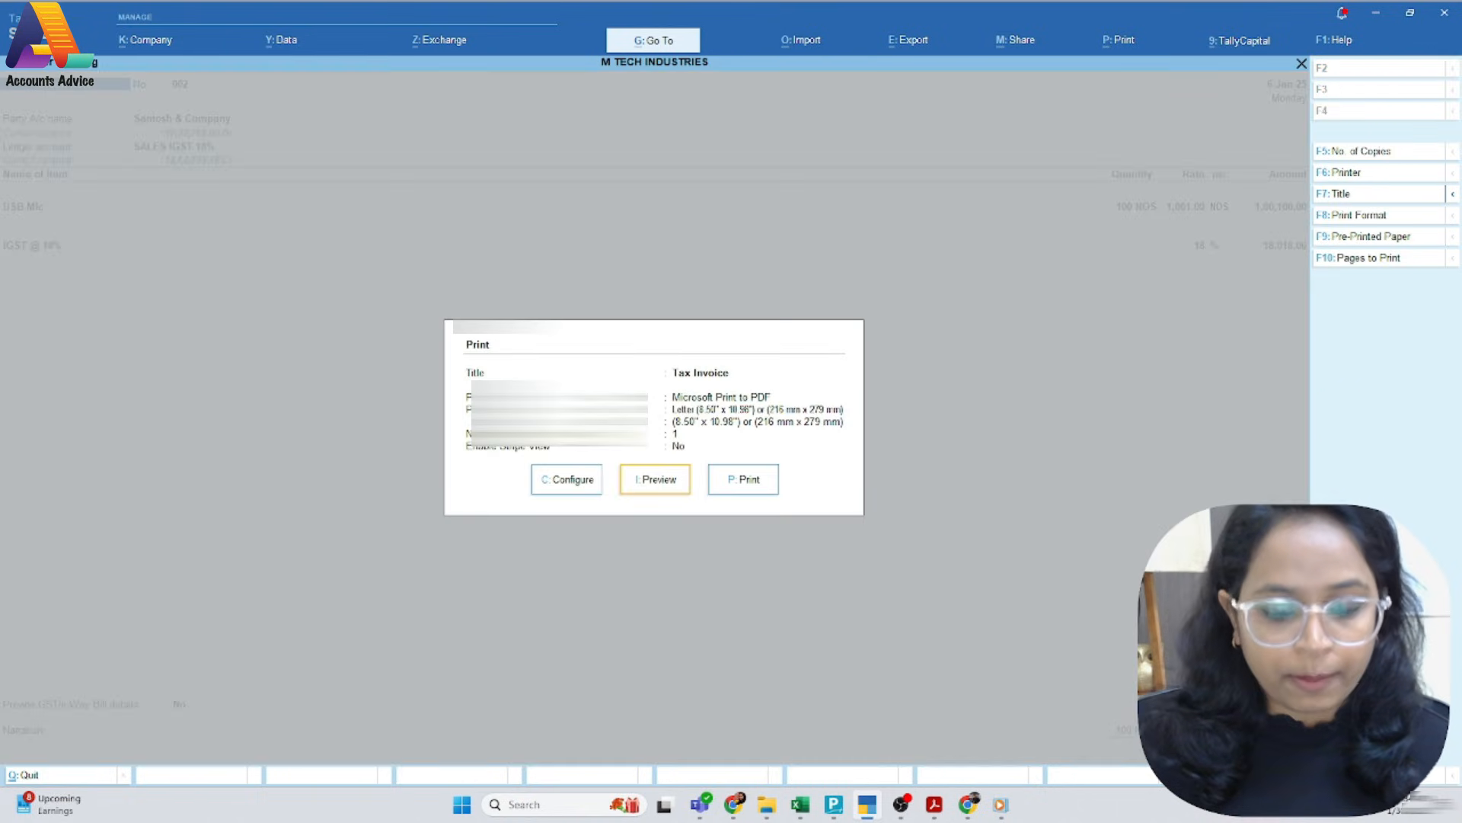
key("i")
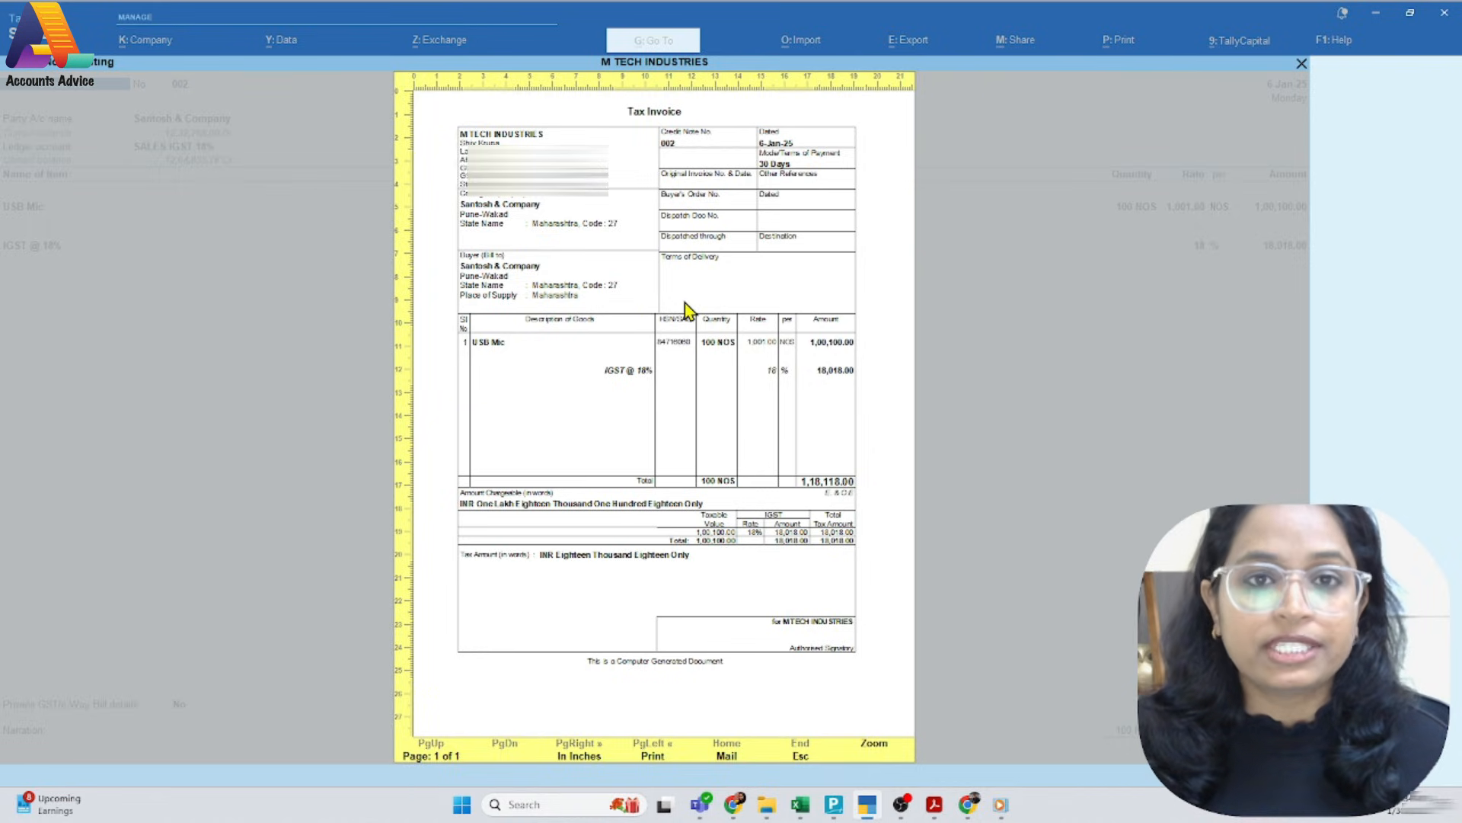
Record the original invoice M/24-25/013 dated 6-Jan-25 from the PDF in credit note 002's additional details, and save the voucher
key("Escape")
key("Escape")
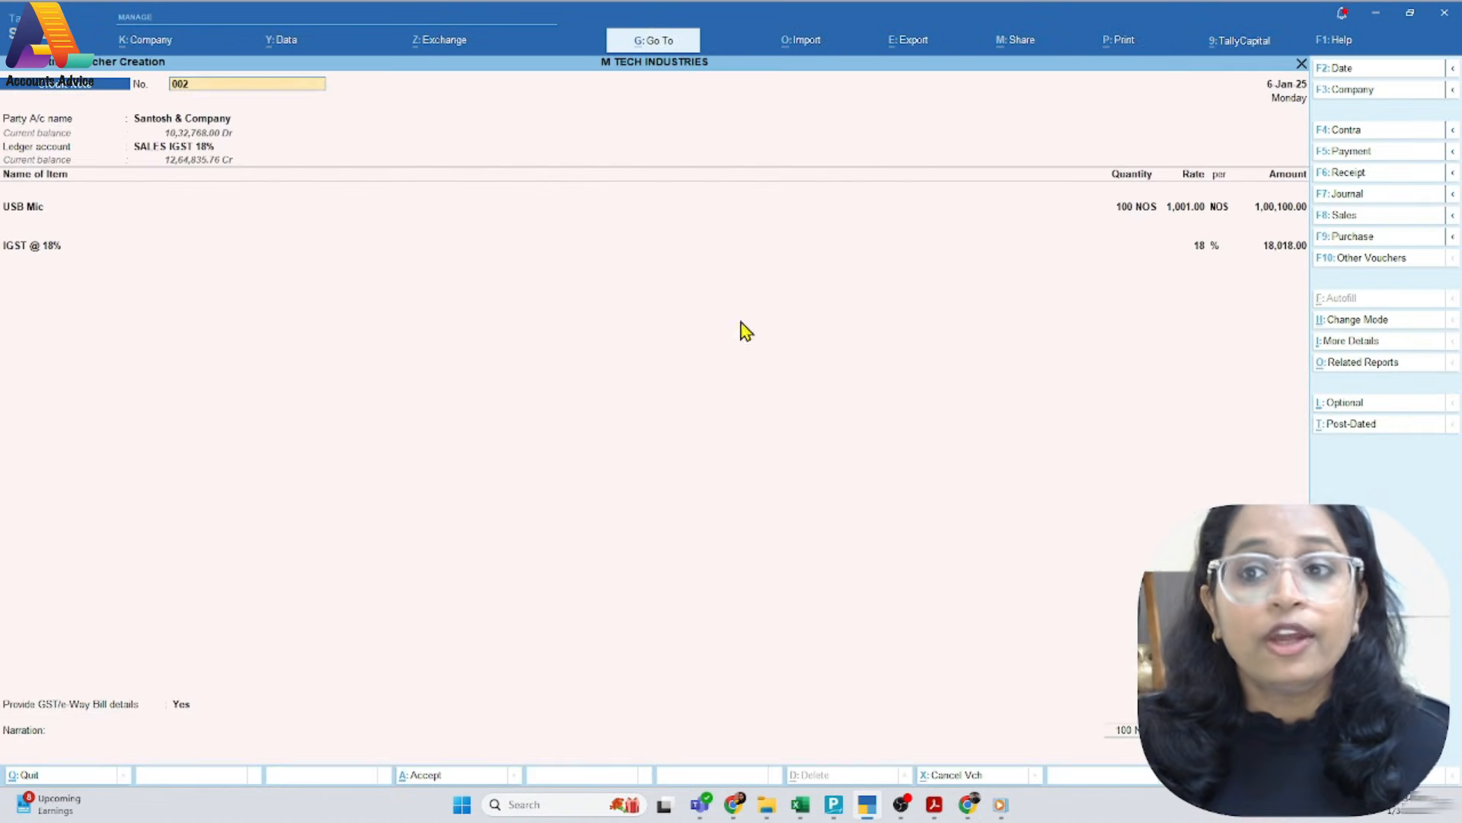
left_click(1331, 342)
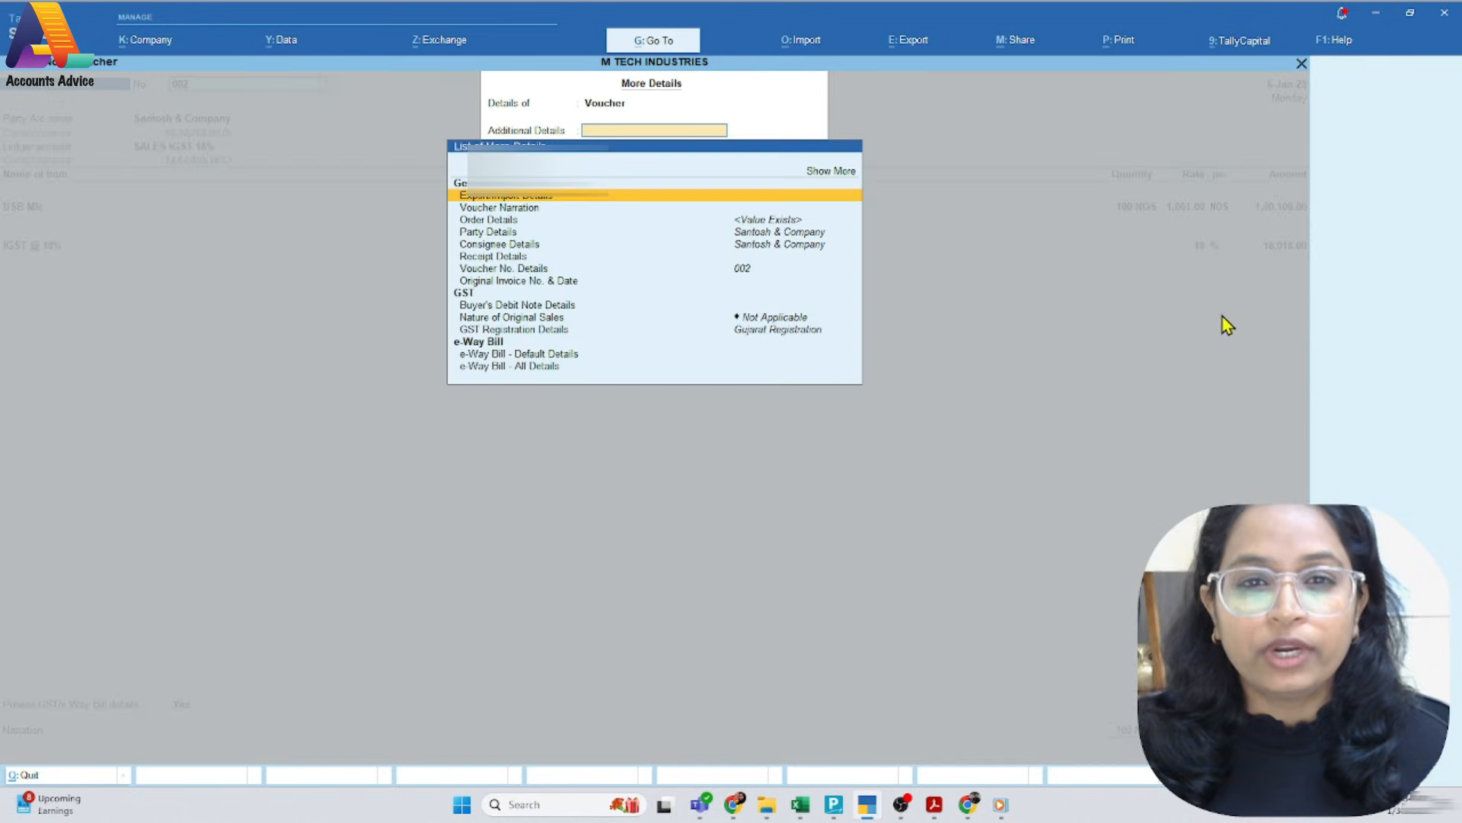
left_click(524, 282)
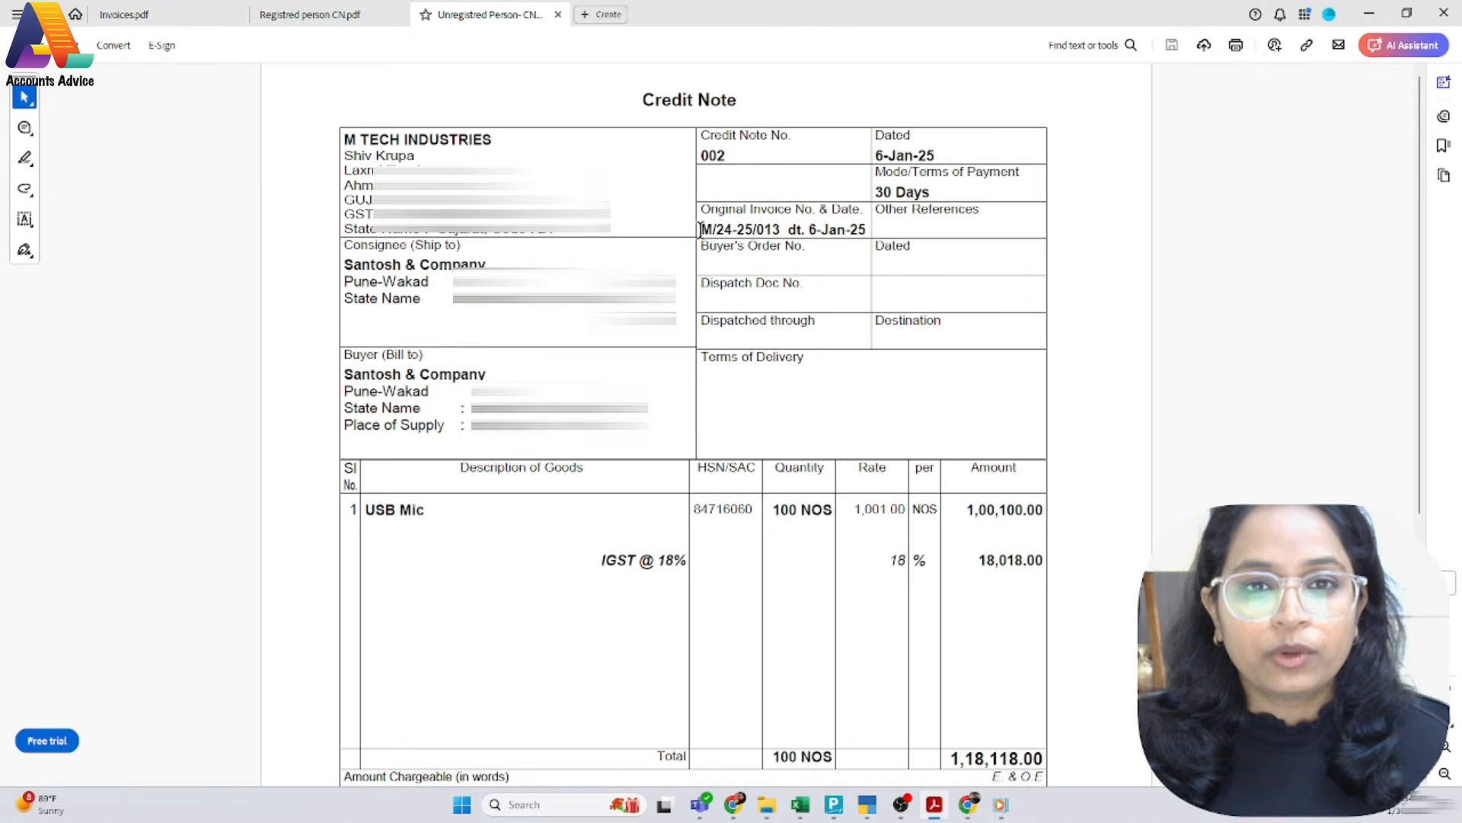
left_click_drag(702, 228, 780, 225)
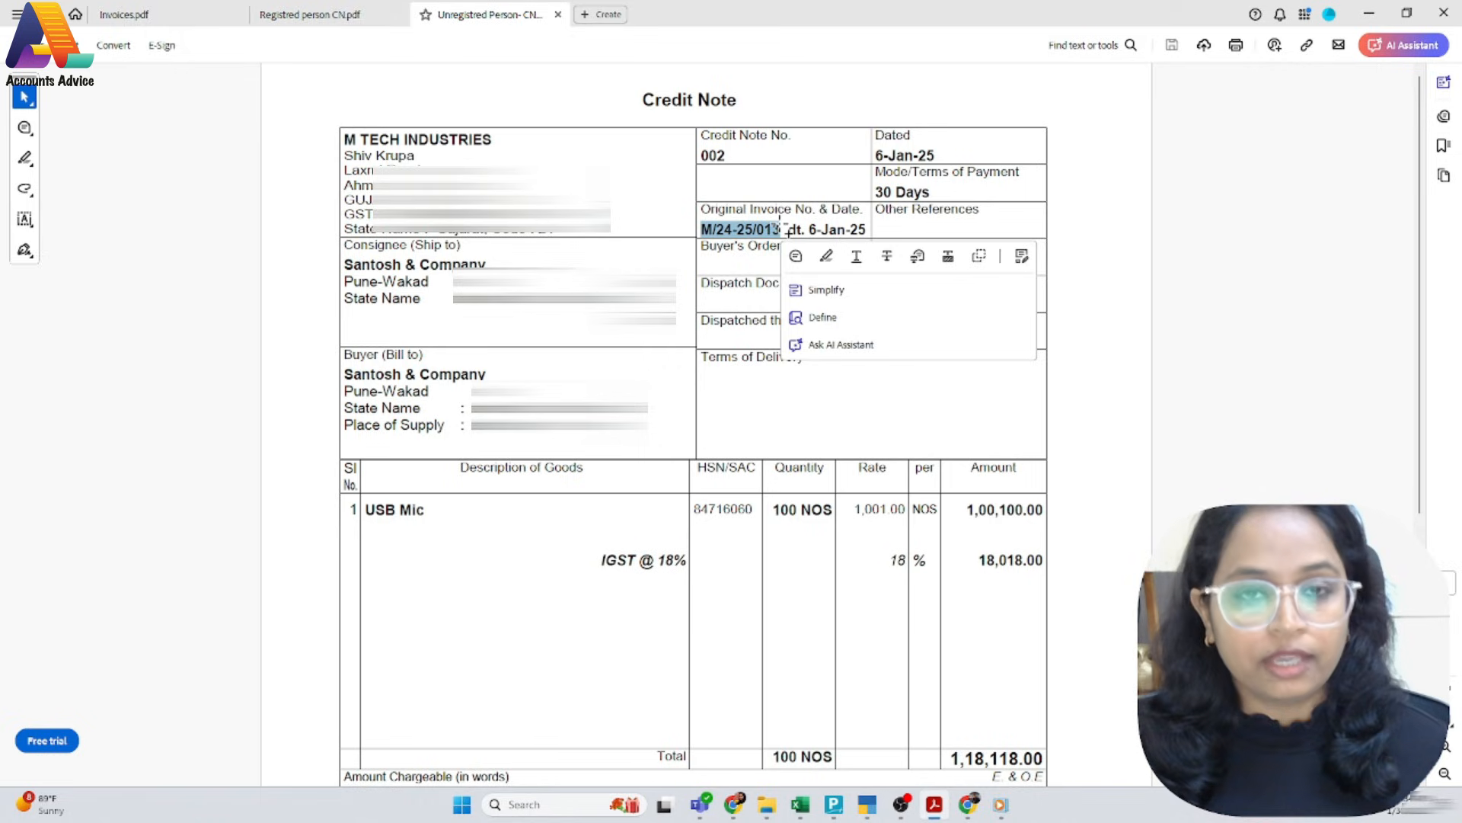
key("ctrl+c")
key("alt+Tab")
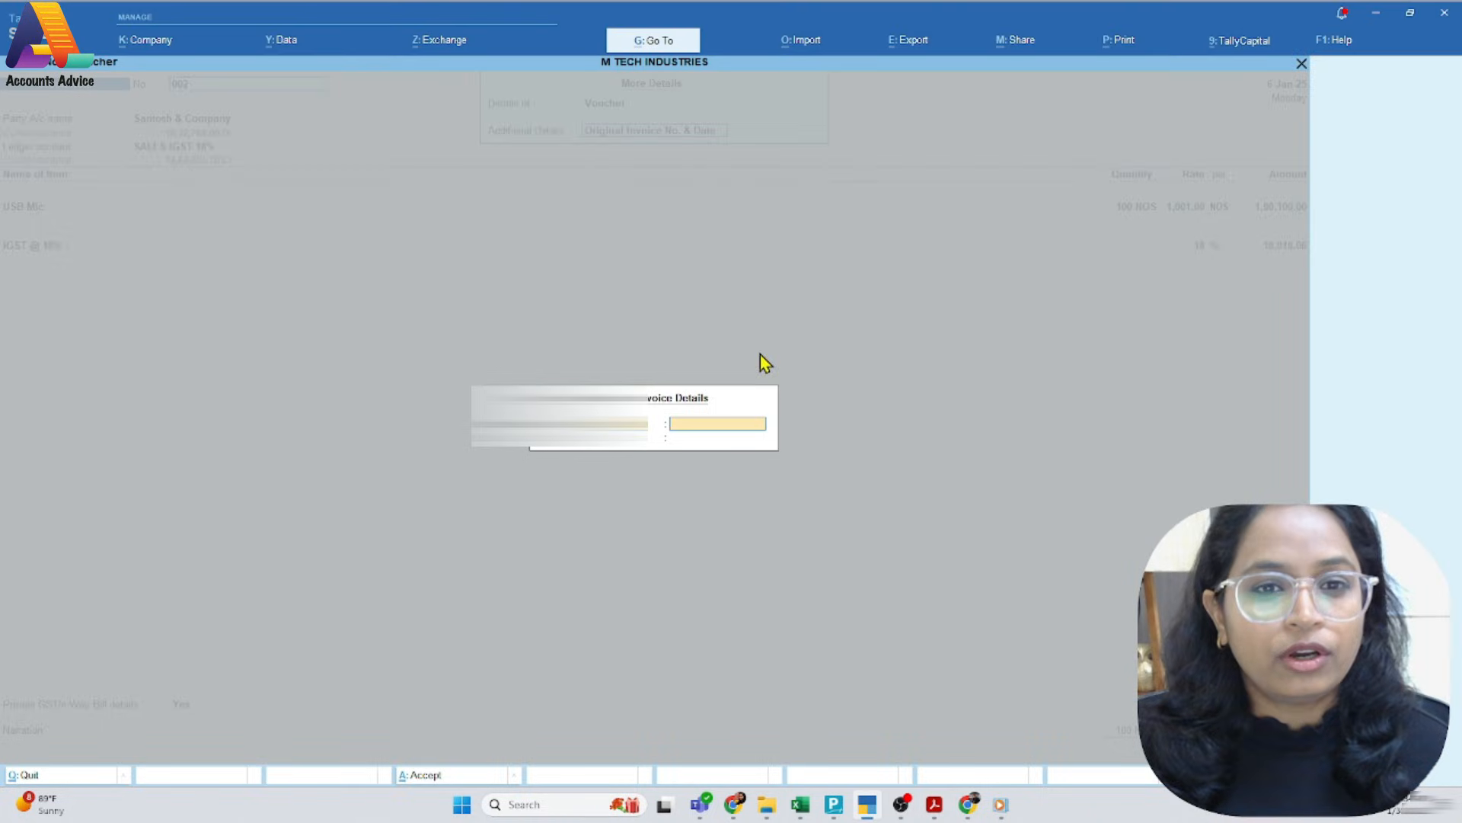
key("ctrl+v")
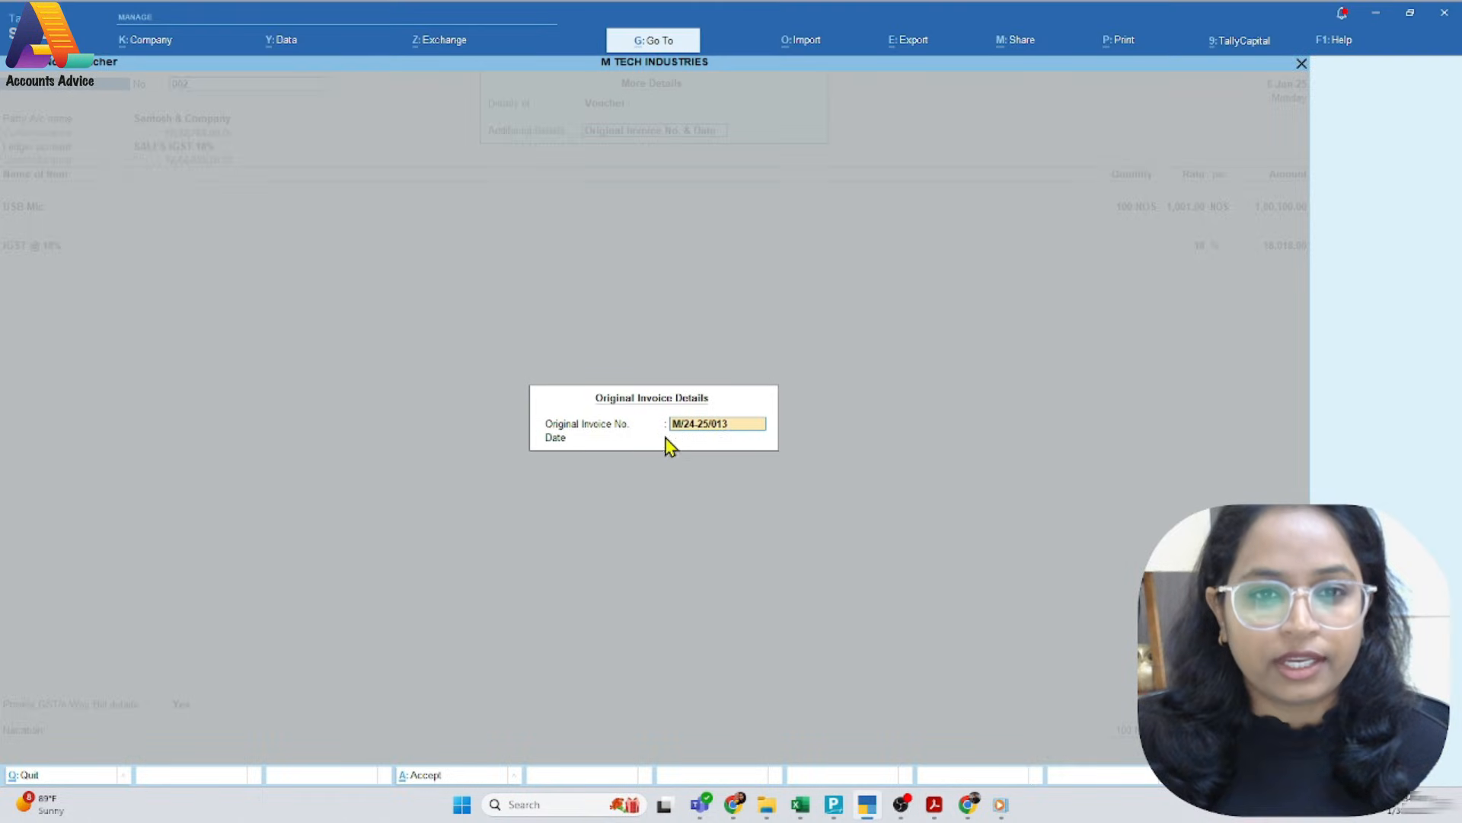
key("Return")
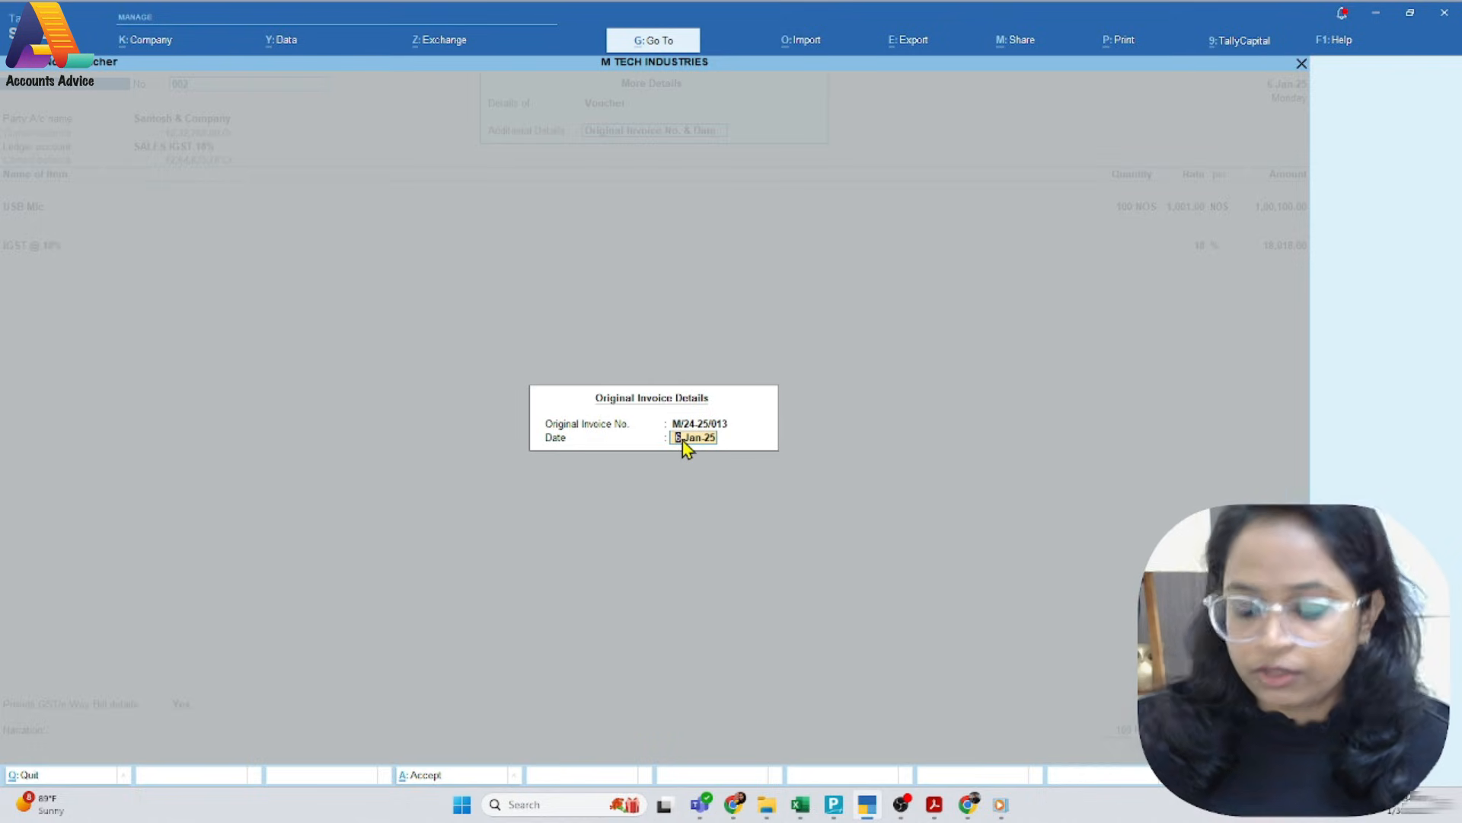
key("Return")
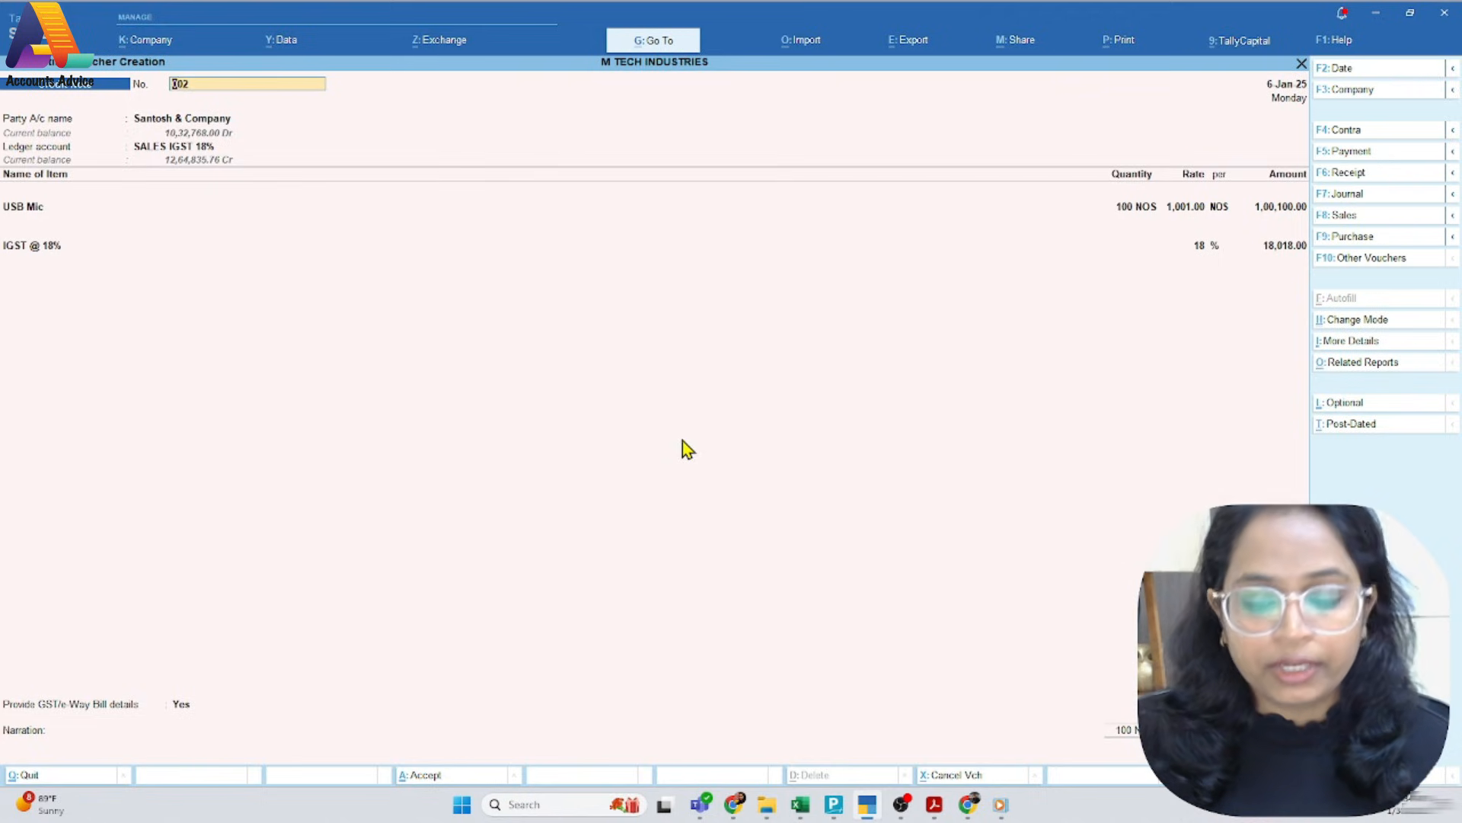
key("F2")
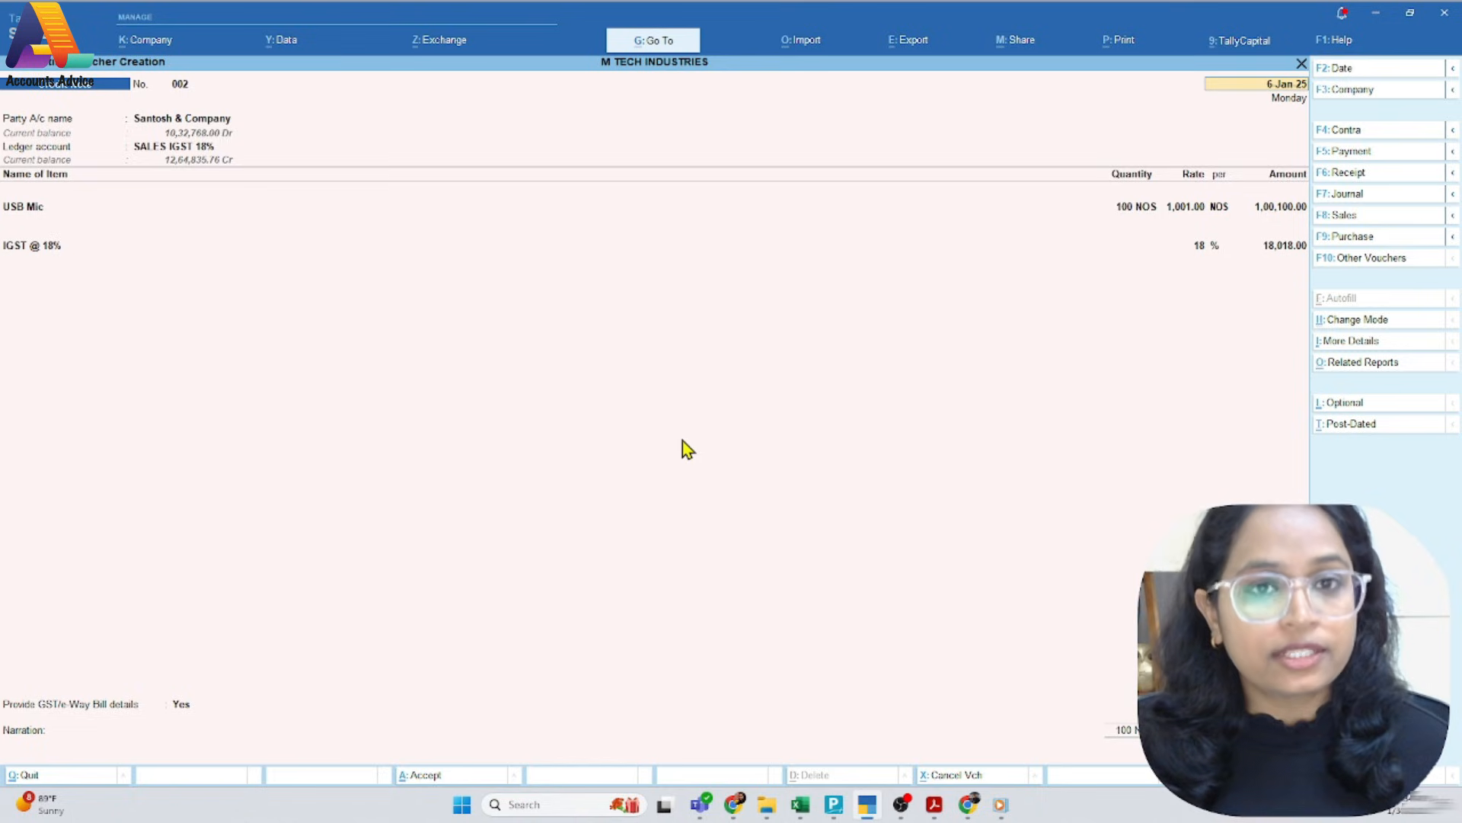
key("ctrl+a")
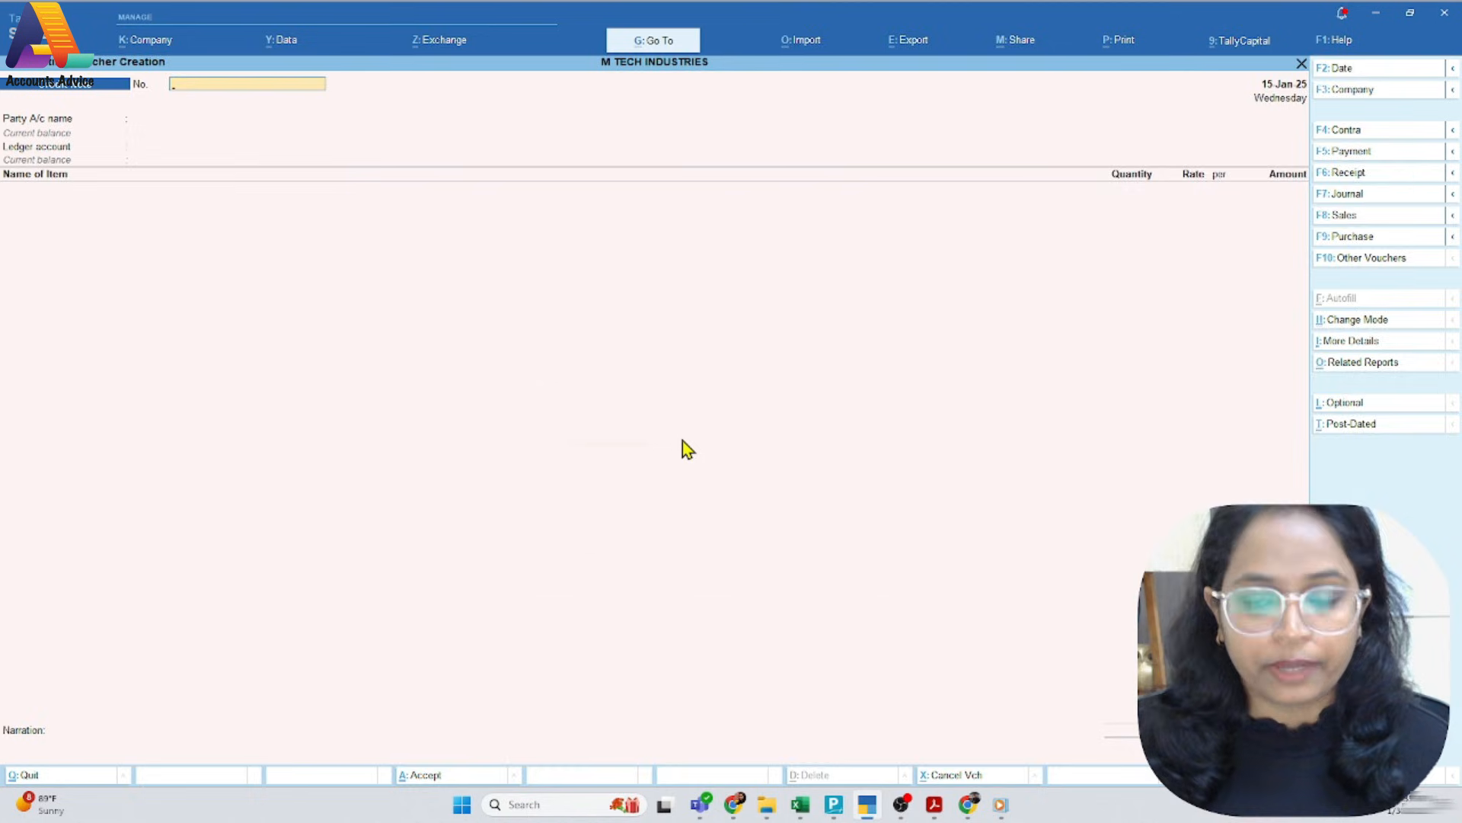
Review the sales invoices in Invoices.pdf and the credit note in the registered person PDF
key("alt+Tab")
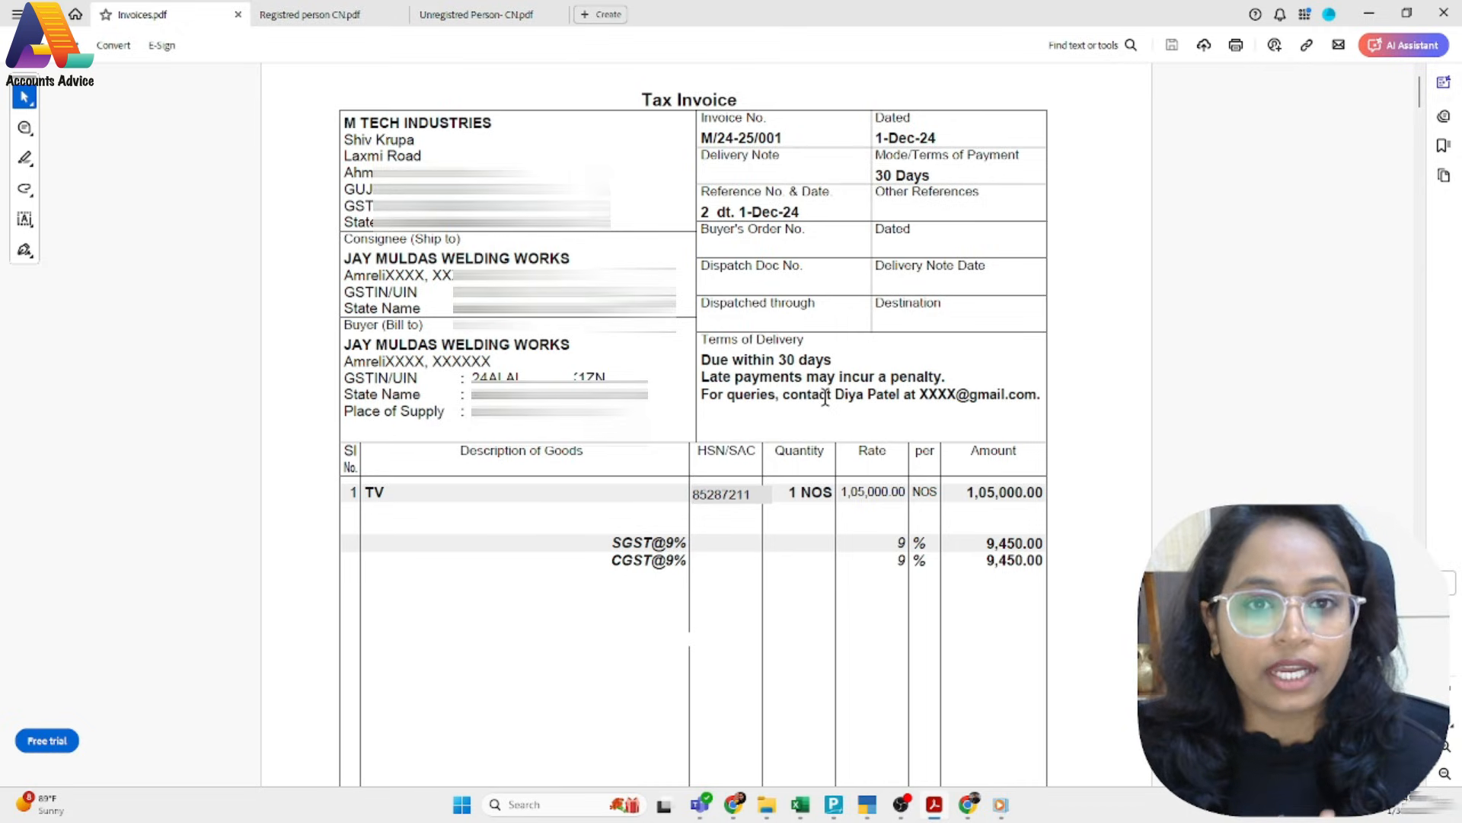
scroll(827, 398, "down", 5)
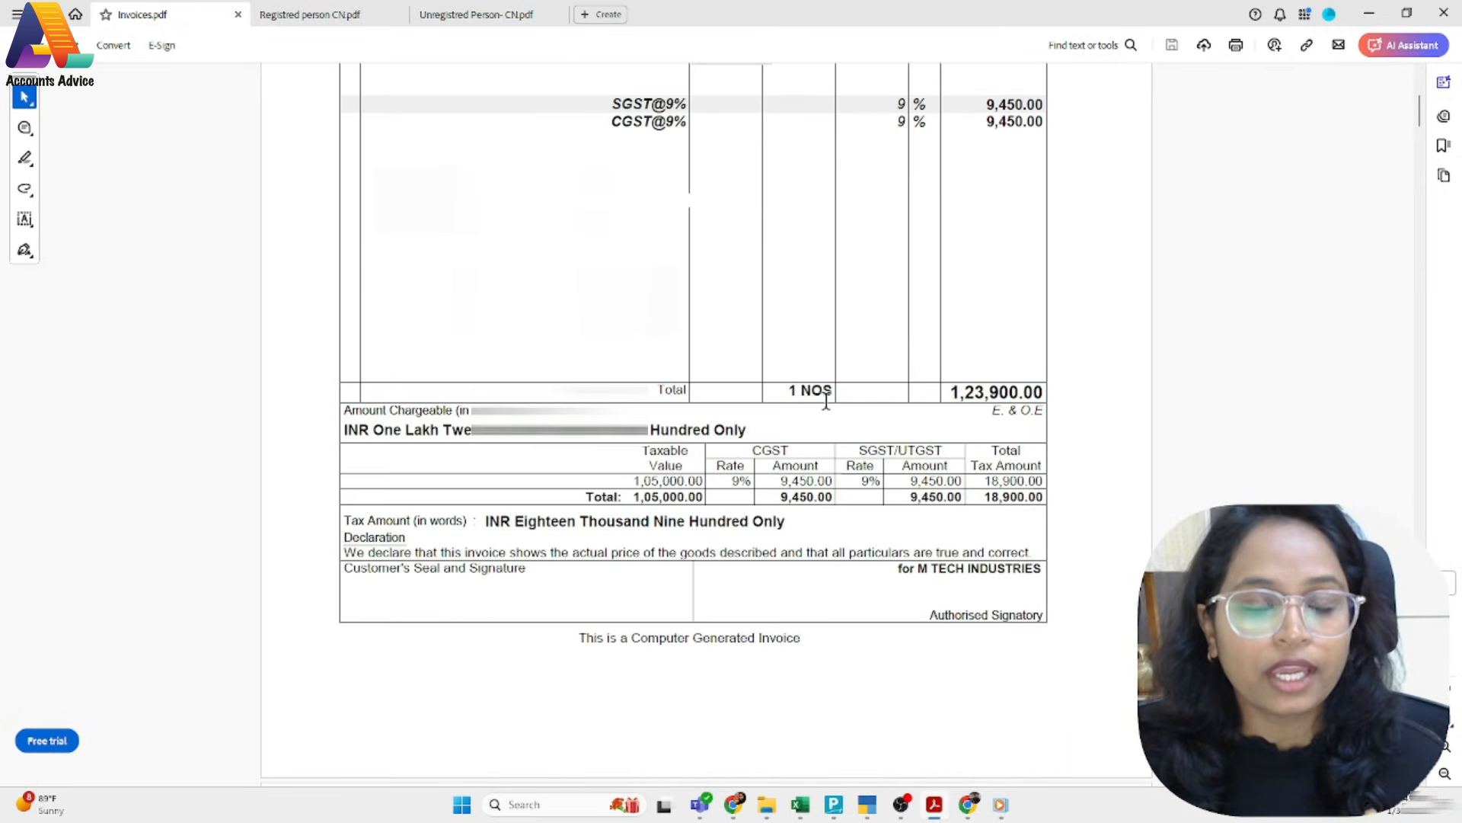
scroll(826, 397, "down", 10)
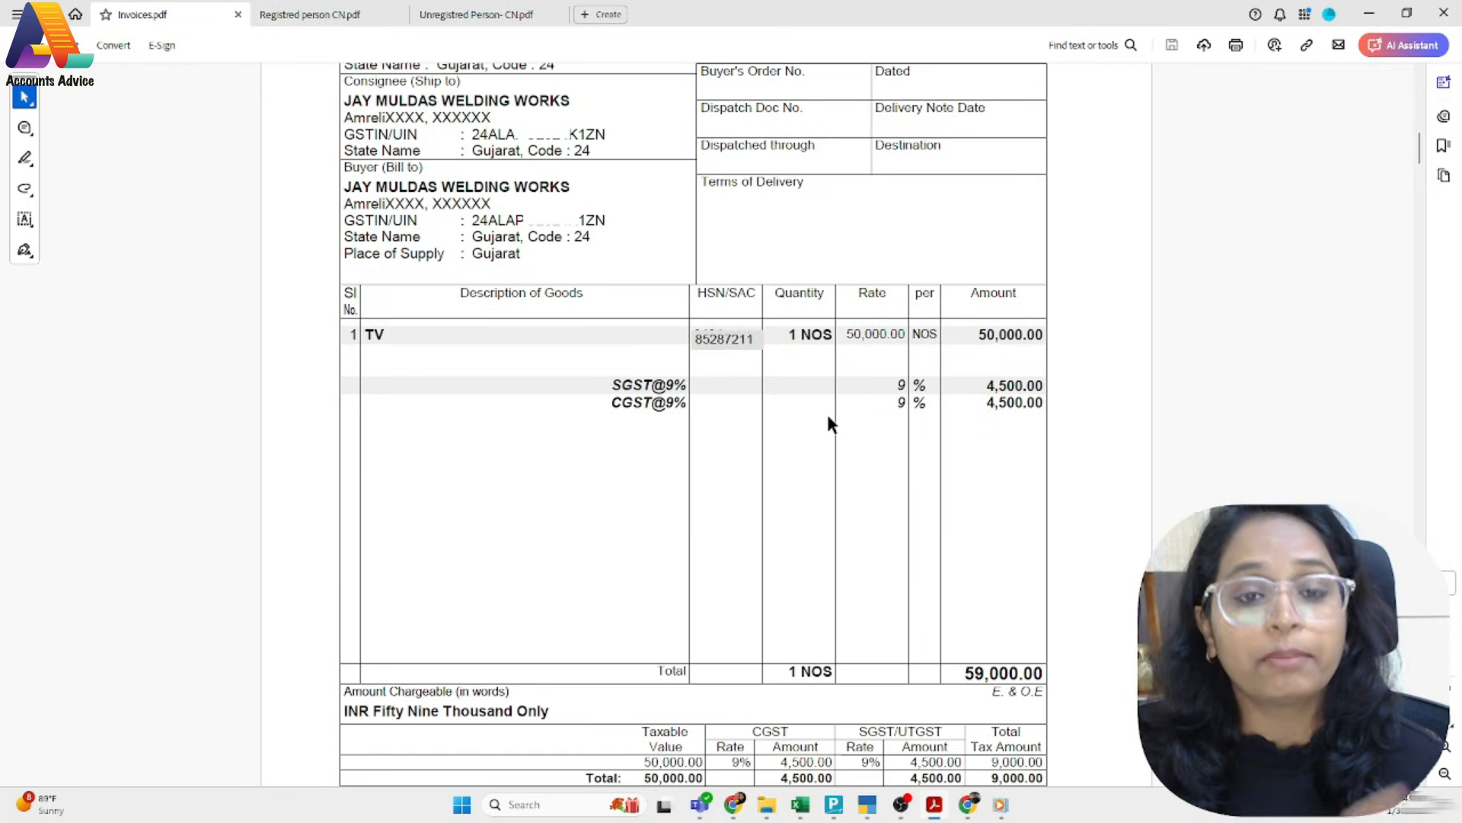
scroll(829, 420, "down", 8)
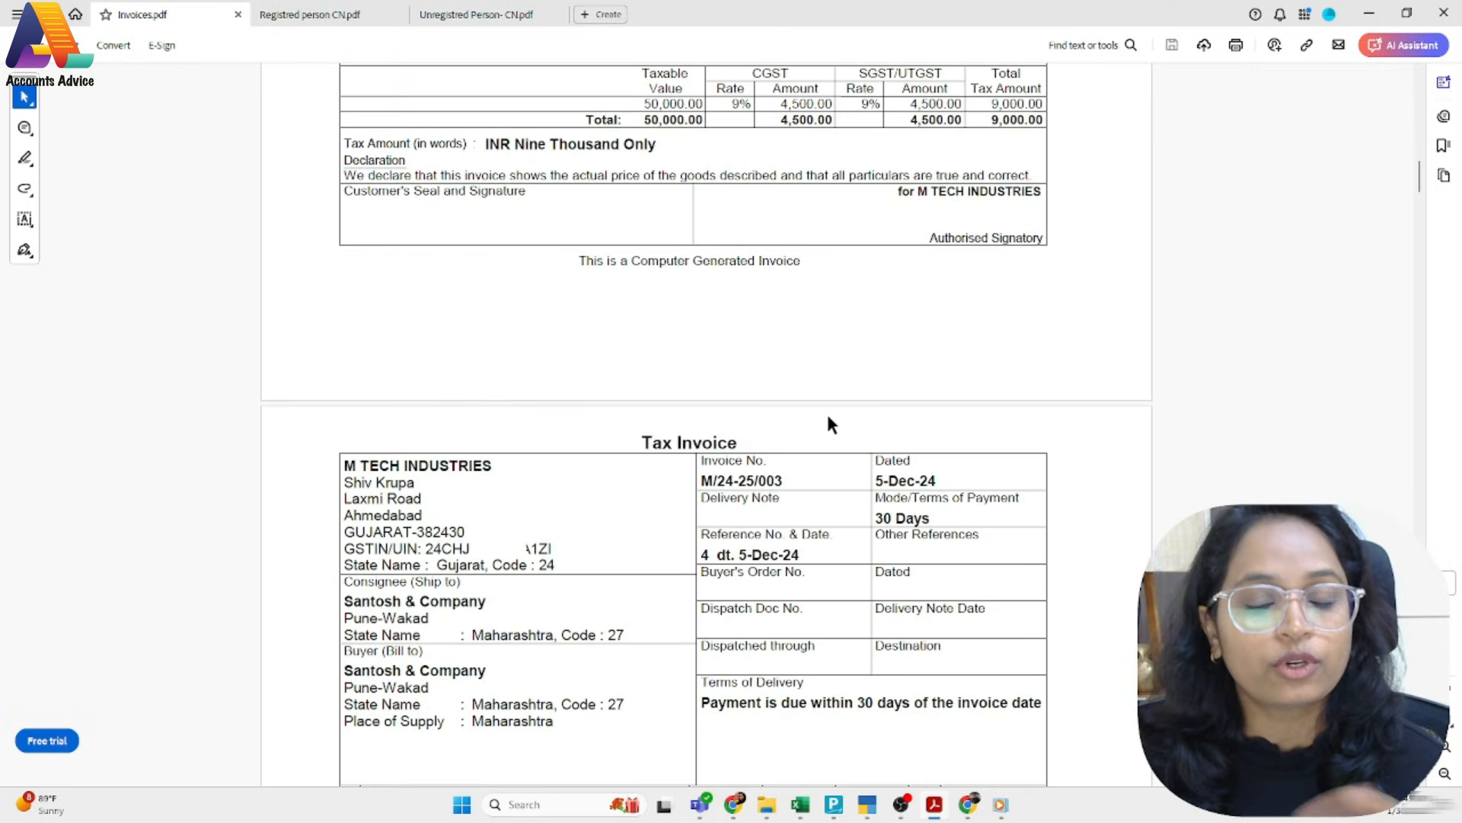
scroll(830, 424, "down", 20)
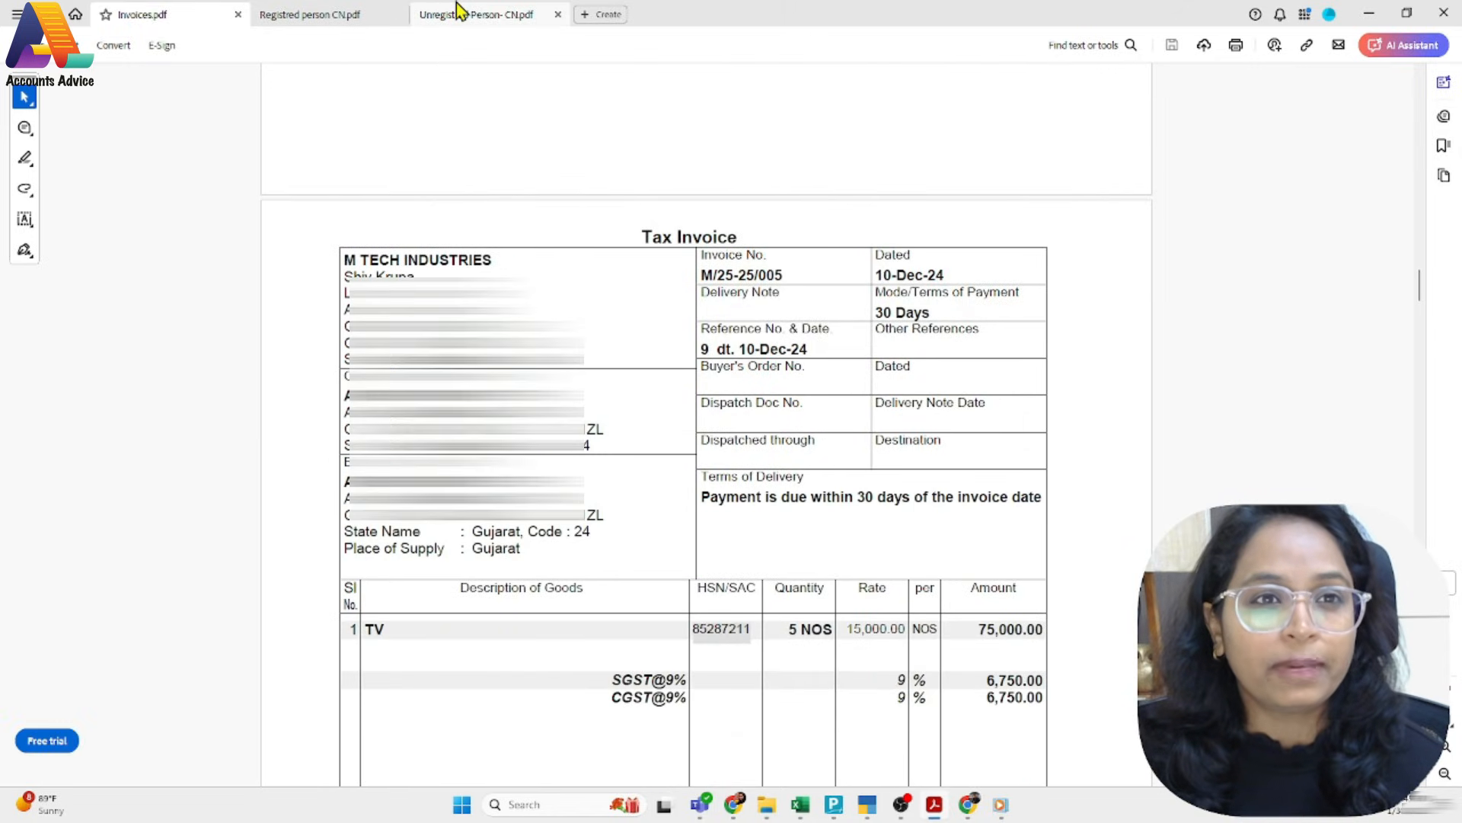
left_click(335, 12)
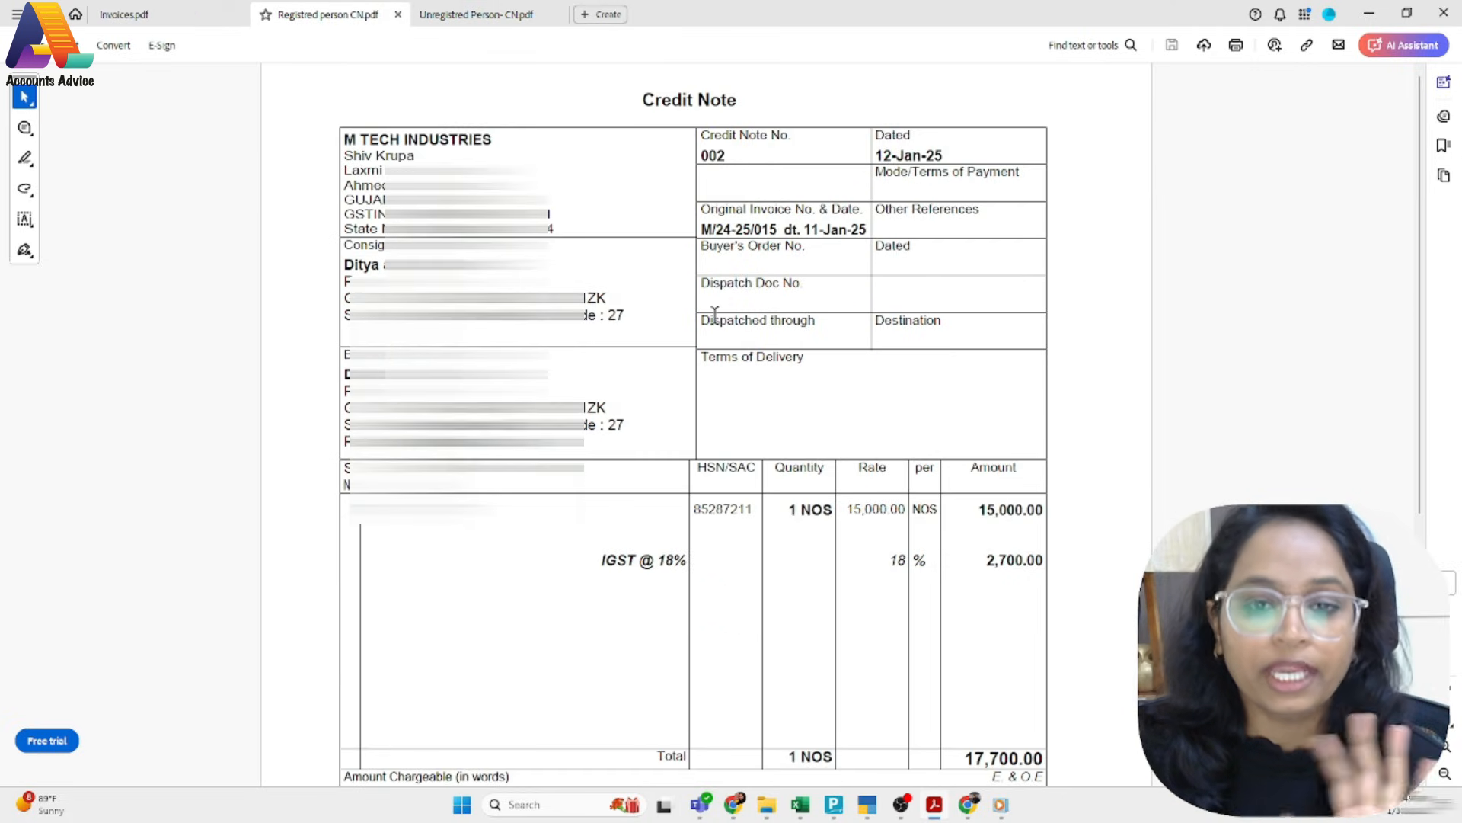
Switch to TallyPrime and open the GSTR-1 return among the statutory GST reports
left_click(867, 805)
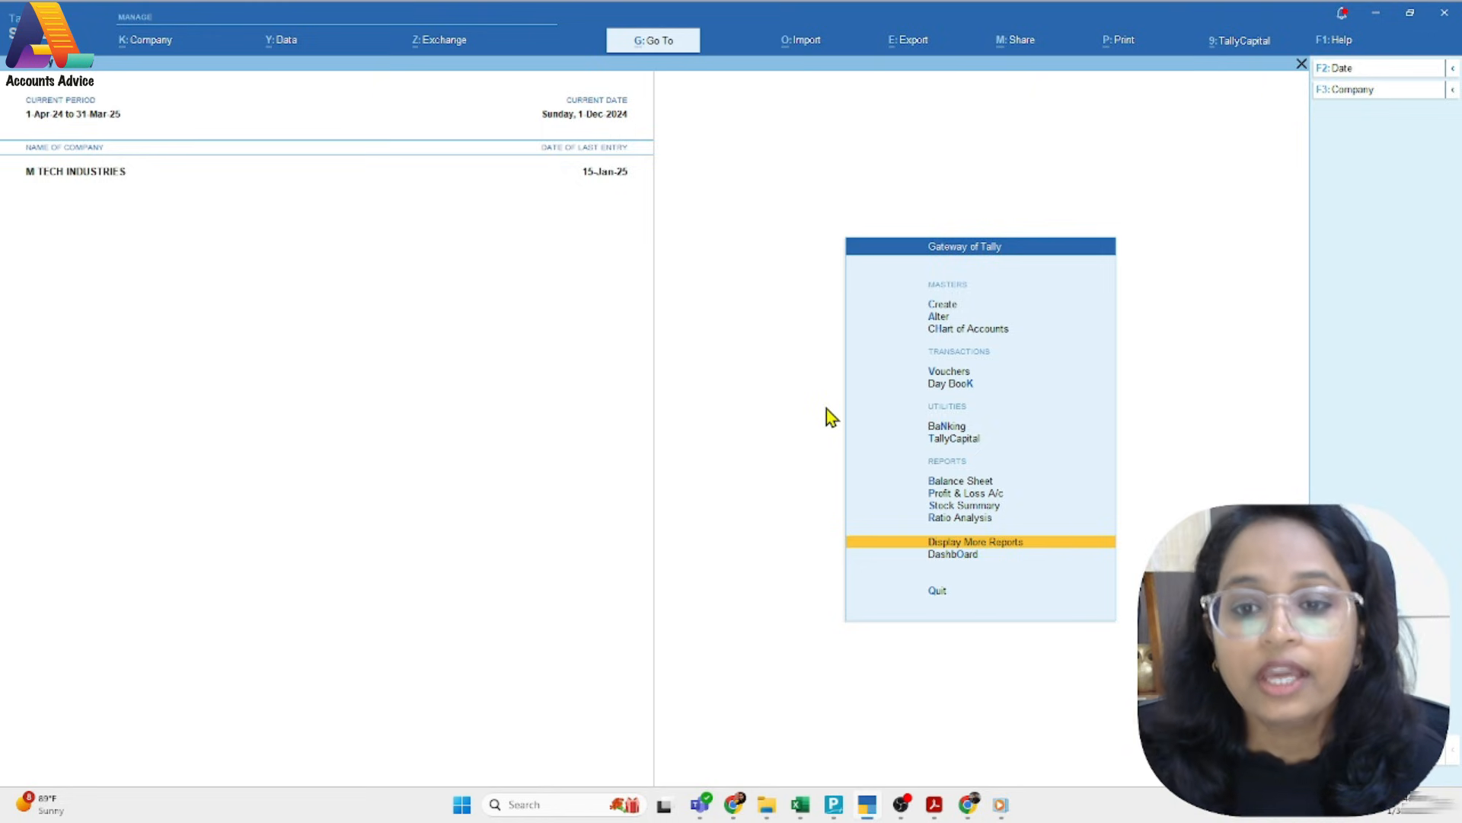
key("Return")
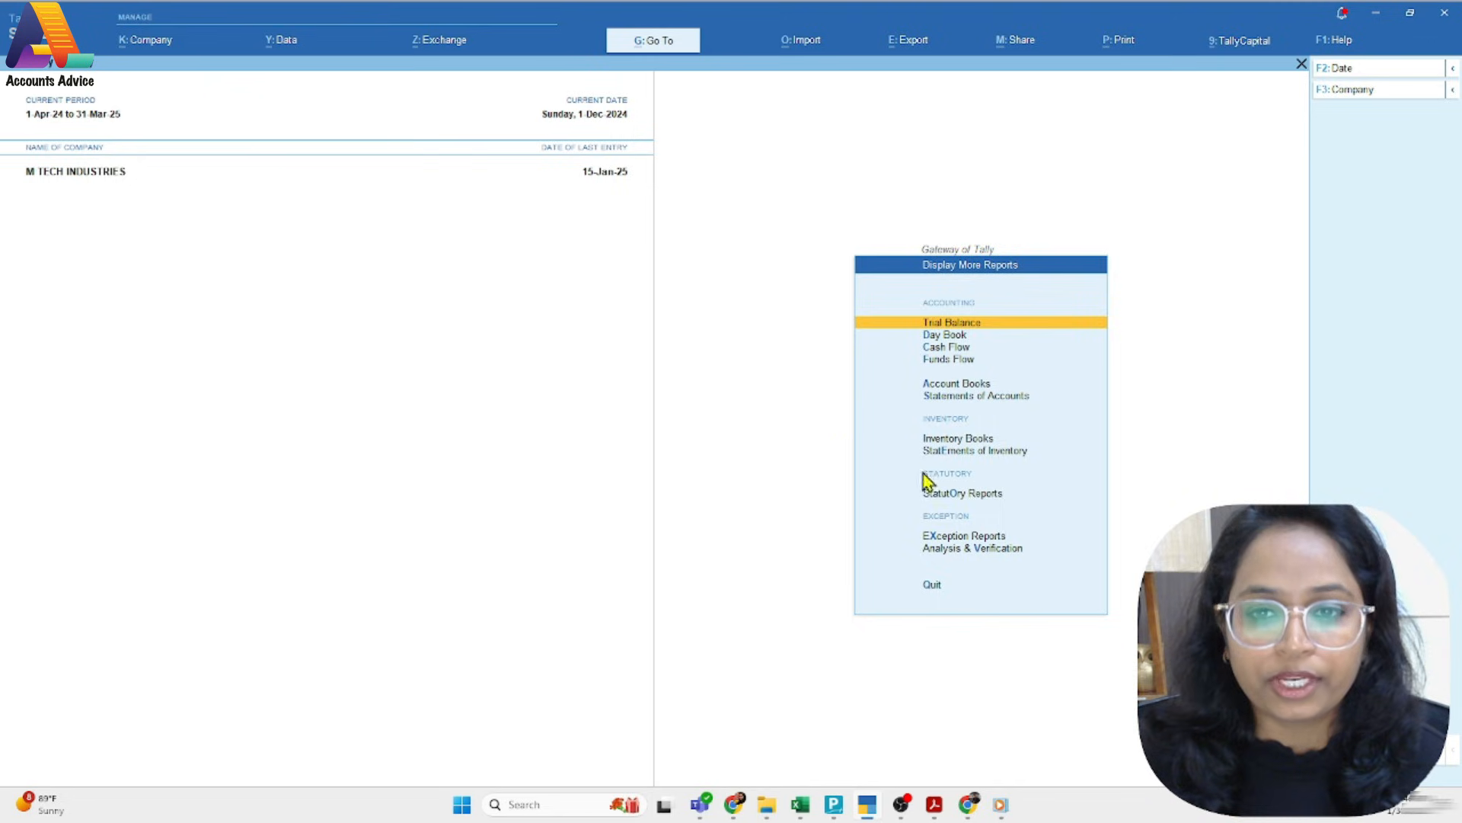
left_click(936, 495)
left_click(938, 429)
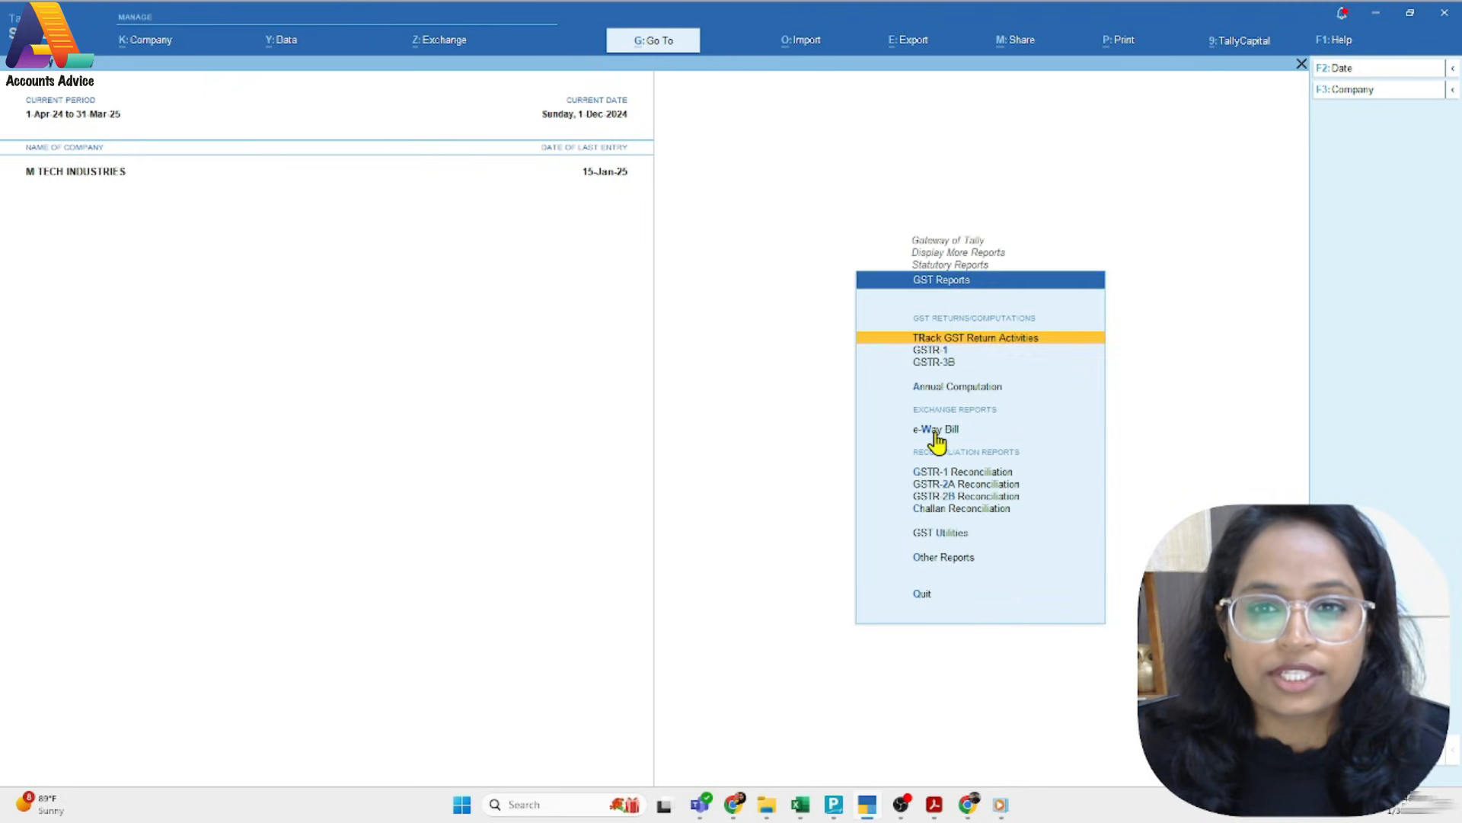
left_click(923, 340)
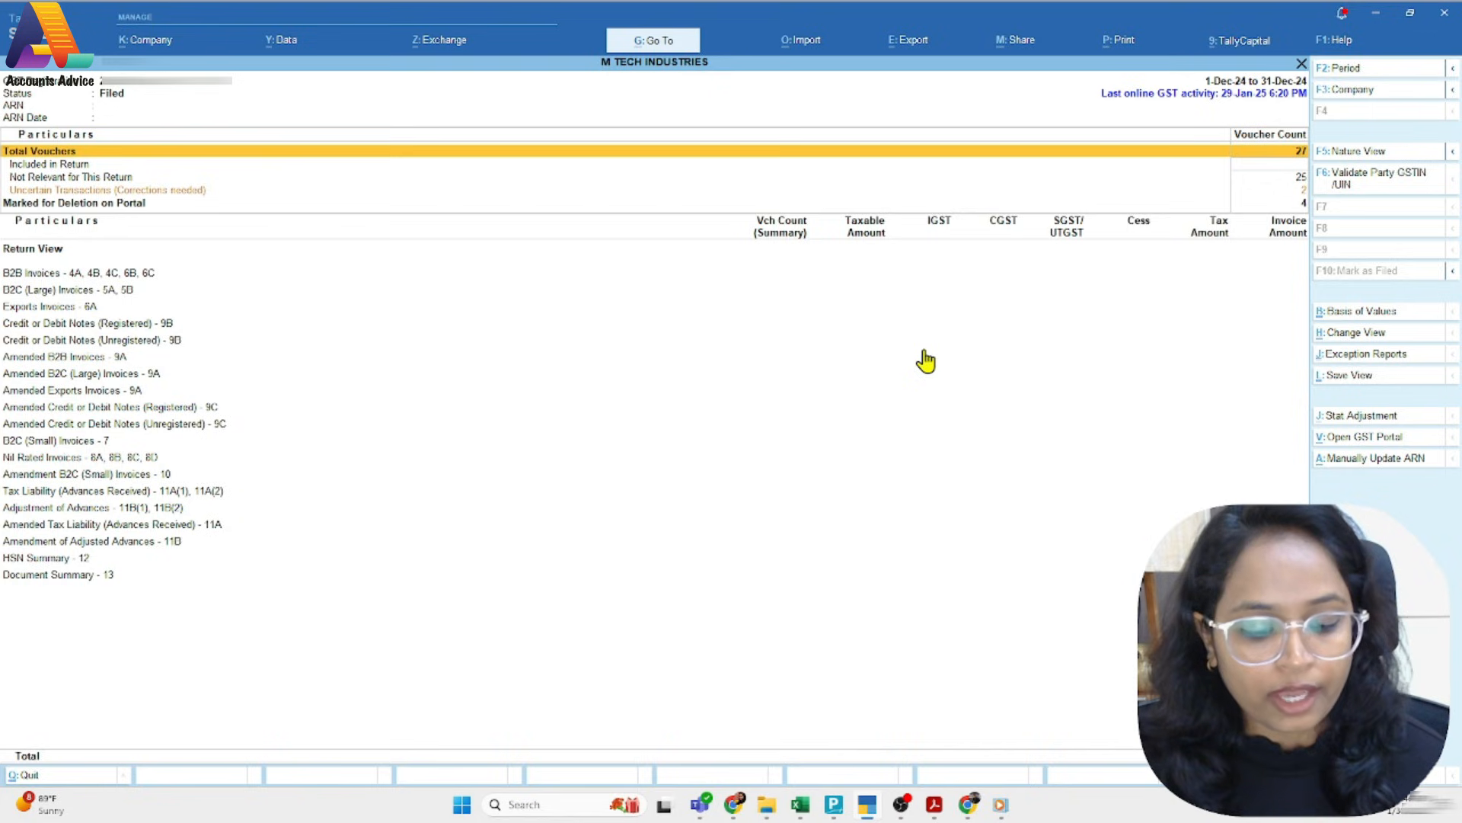
Set the GSTR-1 report period to January 2025, from 1-Jan-25 to 31-Jan-25
key("F2")
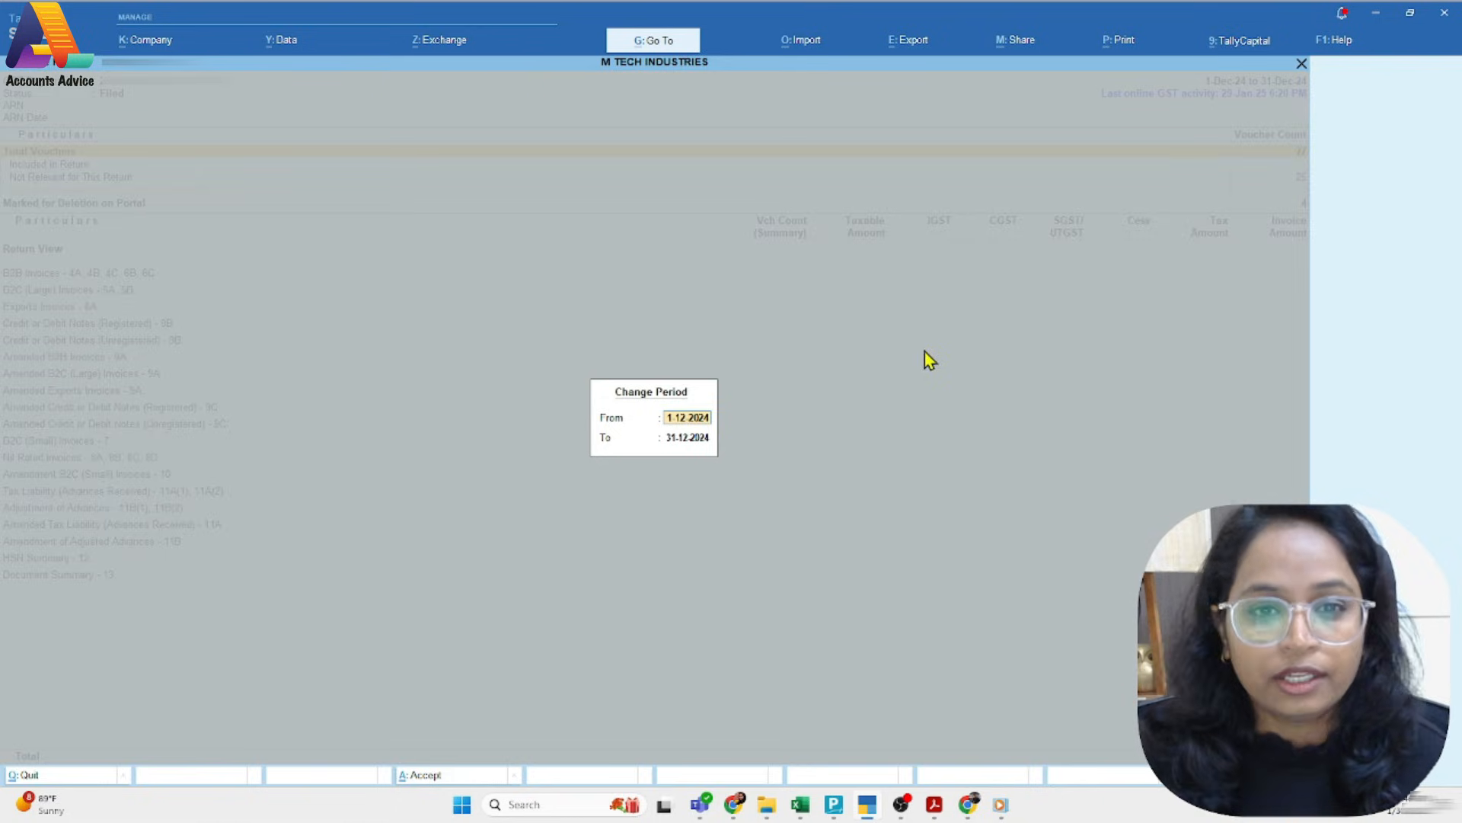
type("jan")
key("Return")
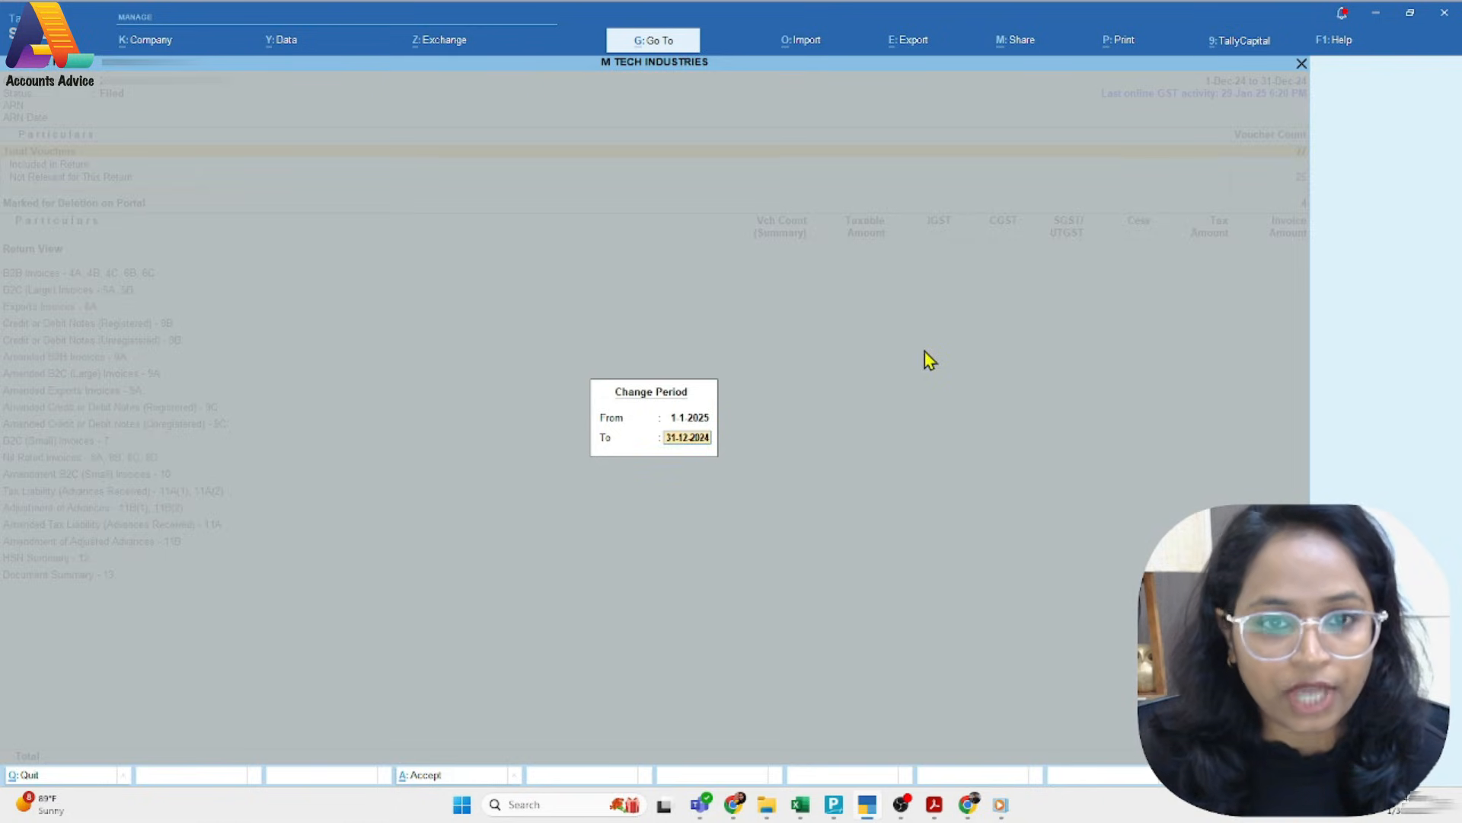
type("jan")
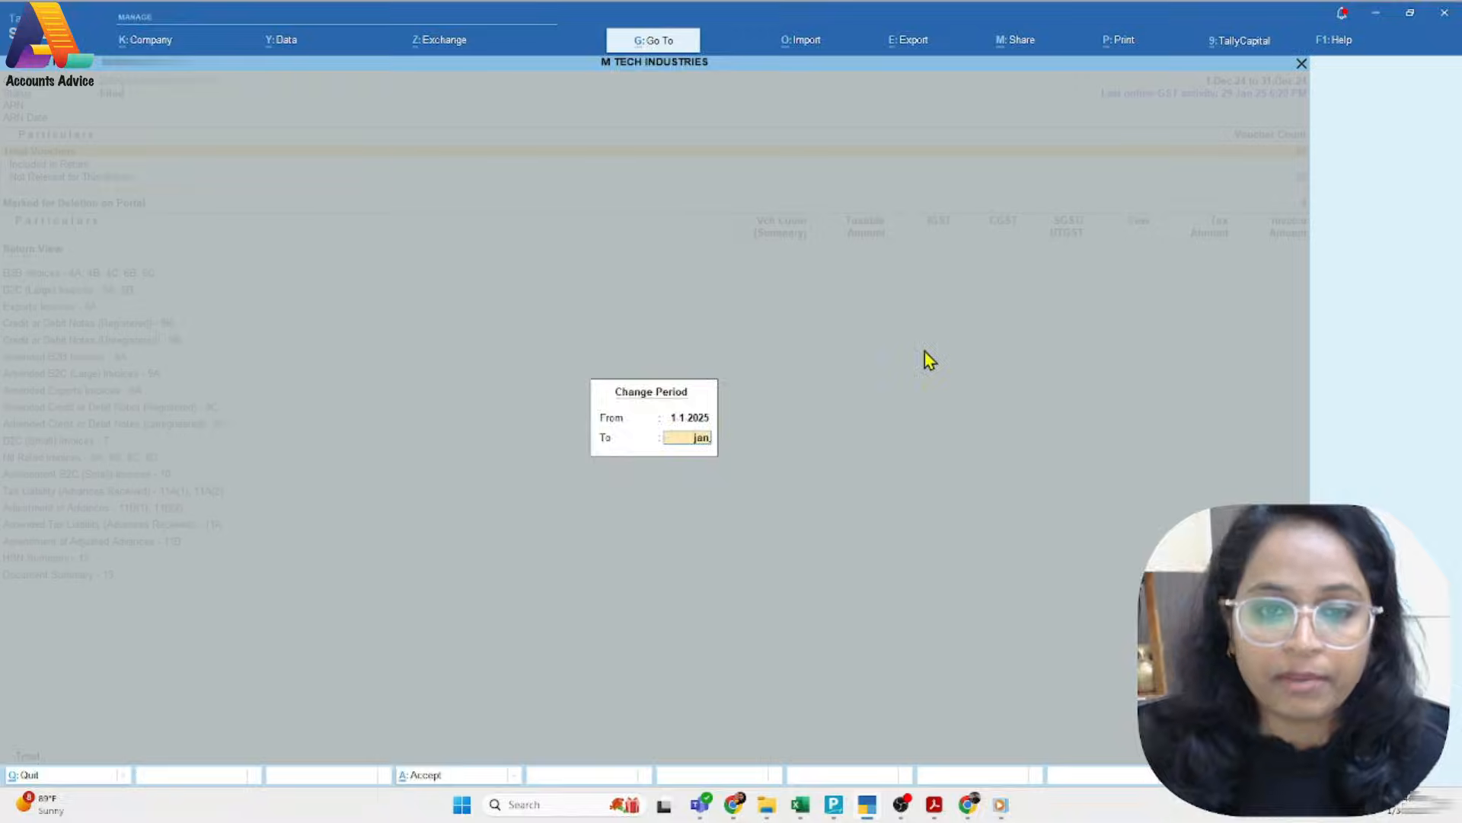
key("Return")
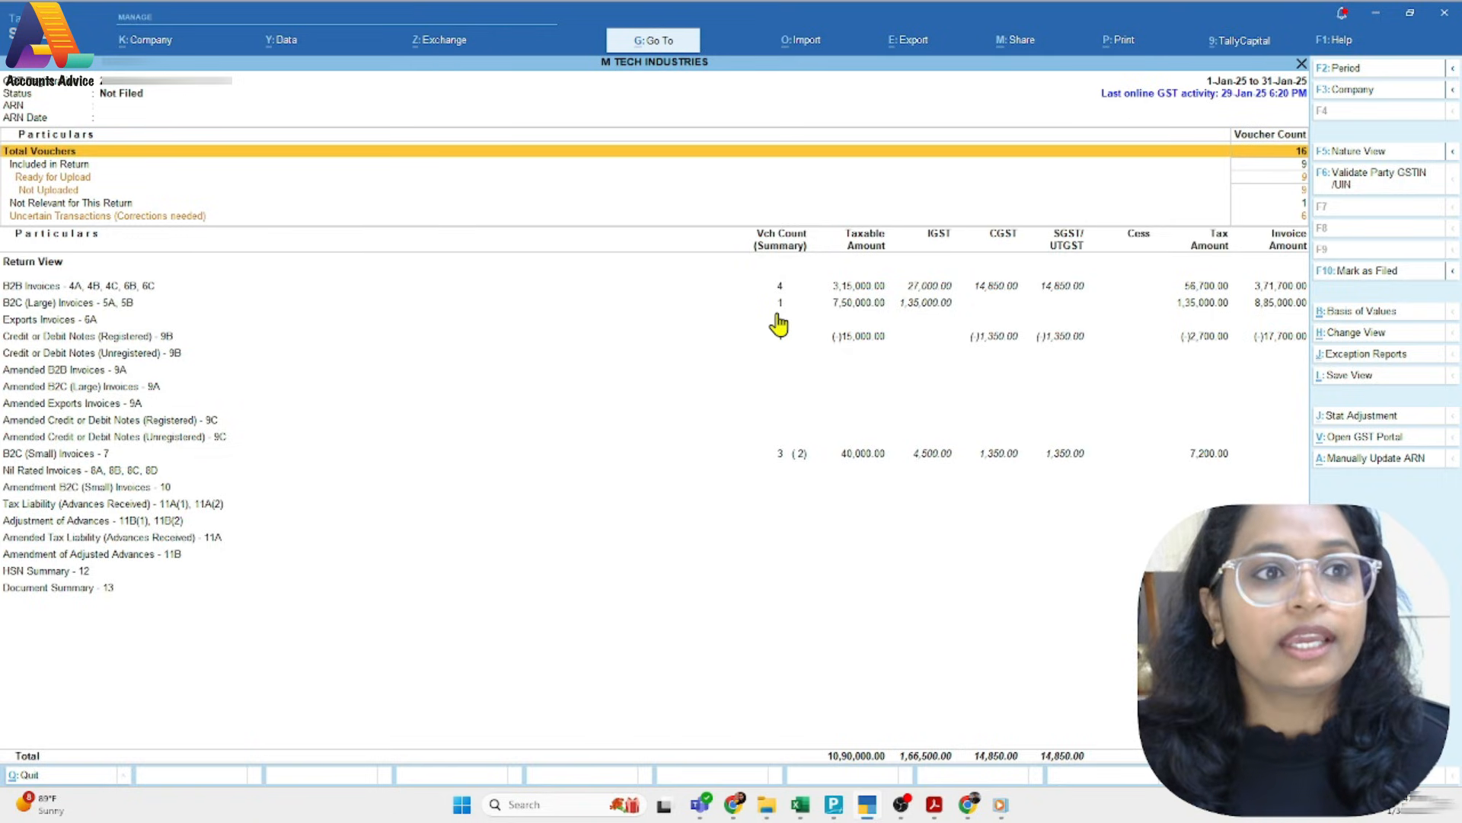
Examine the January return's voucher counts for Included in Return, Ready for Upload and Not Uploaded
key("Down")
key("Down")
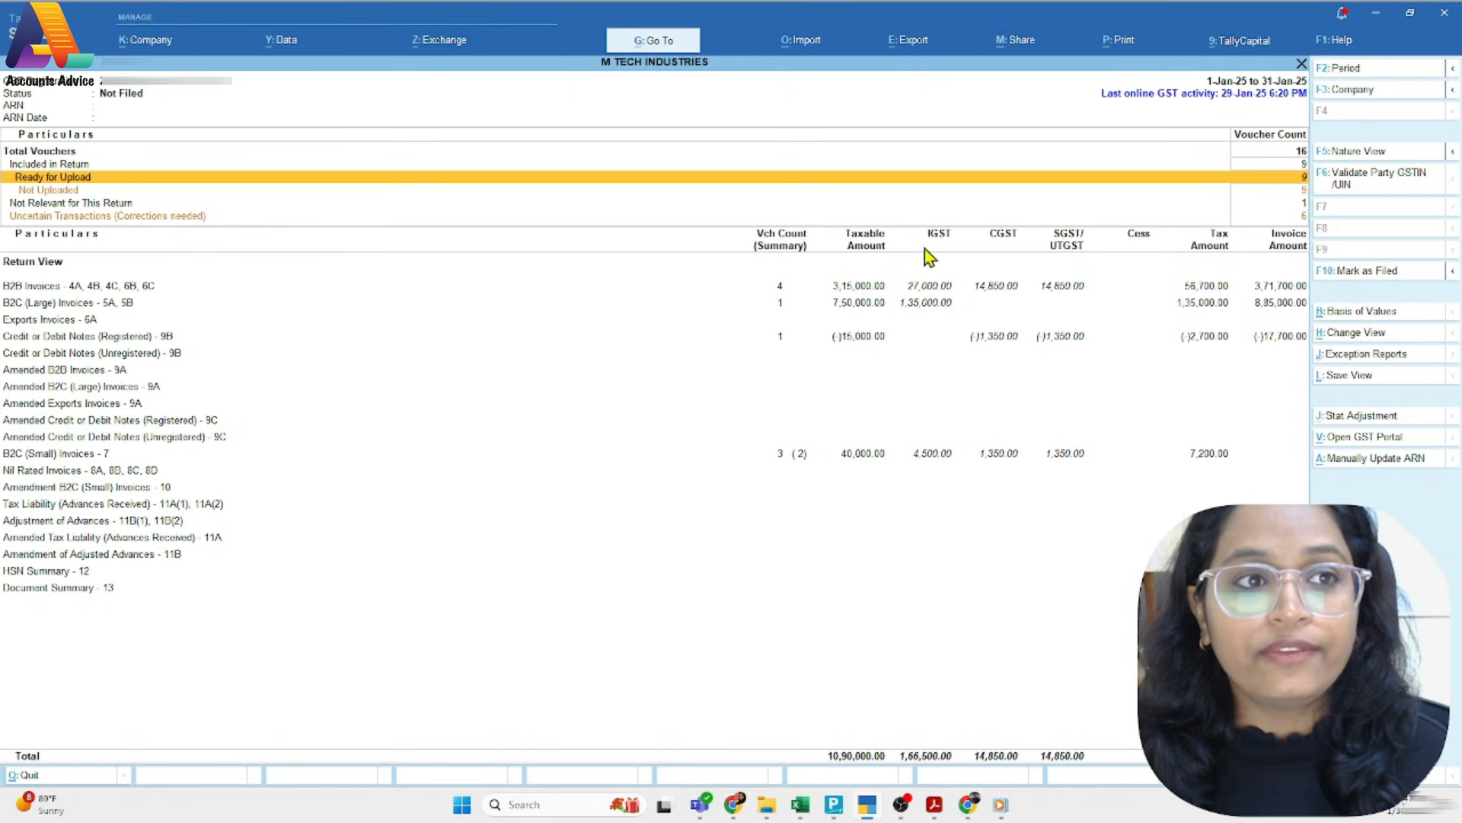
key("Up")
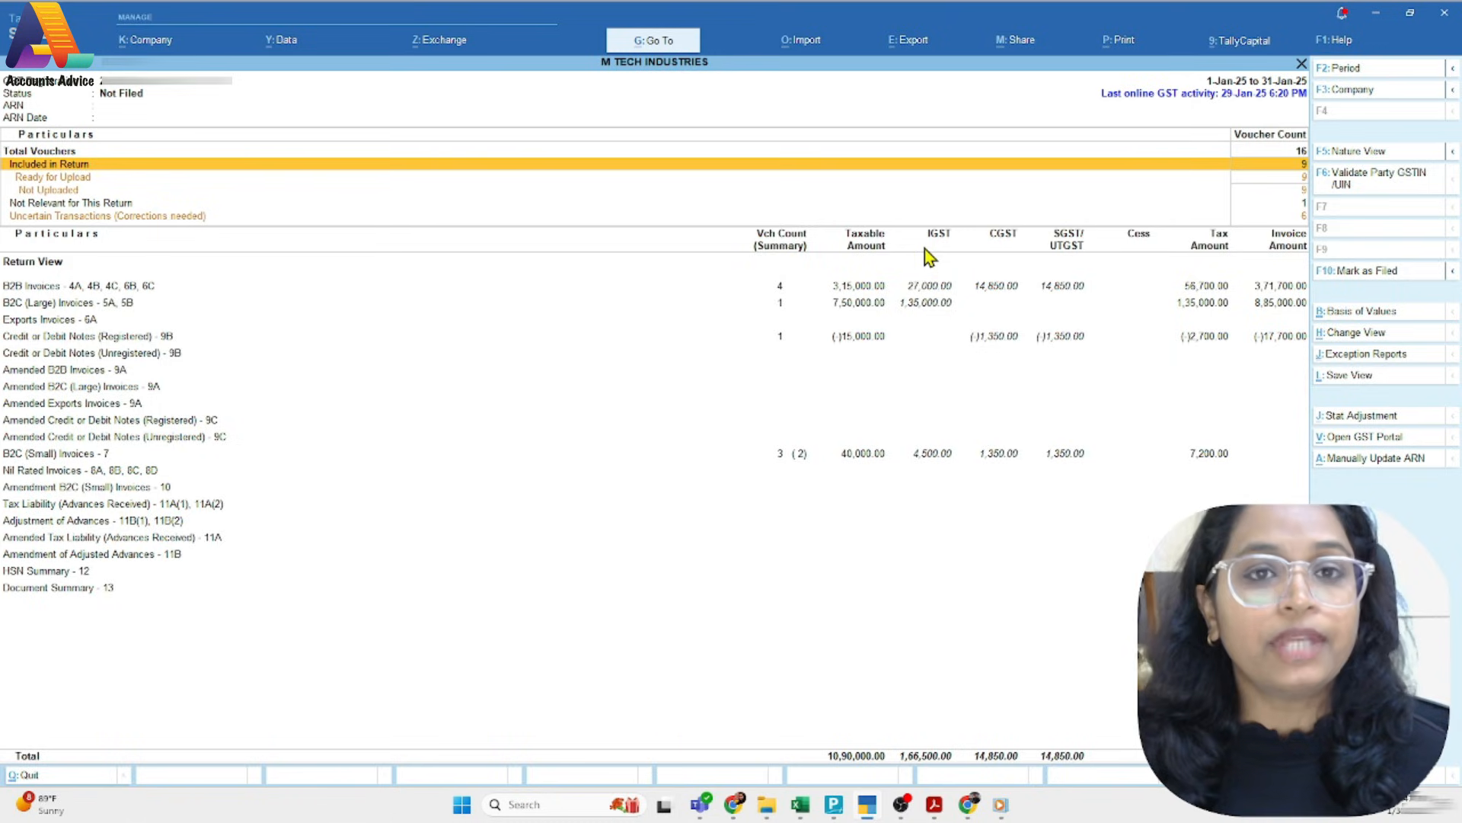
key("Down")
key("Down")
key("Down")
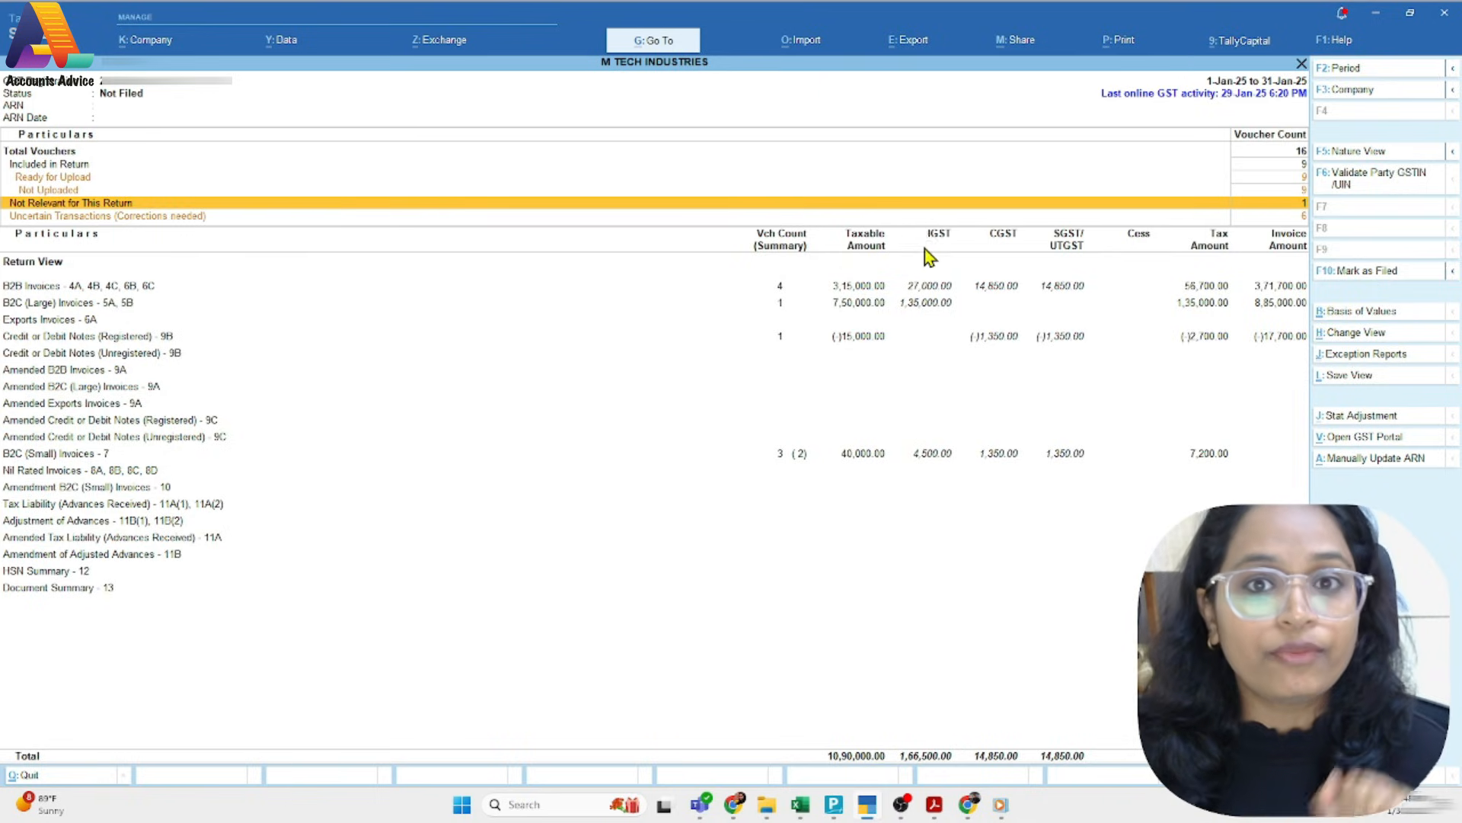
Inspect the sales voucher under Not Relevant for This Return, down to its voucher screen, and go back to the GSTR-1 summary
key("Return")
key("Down")
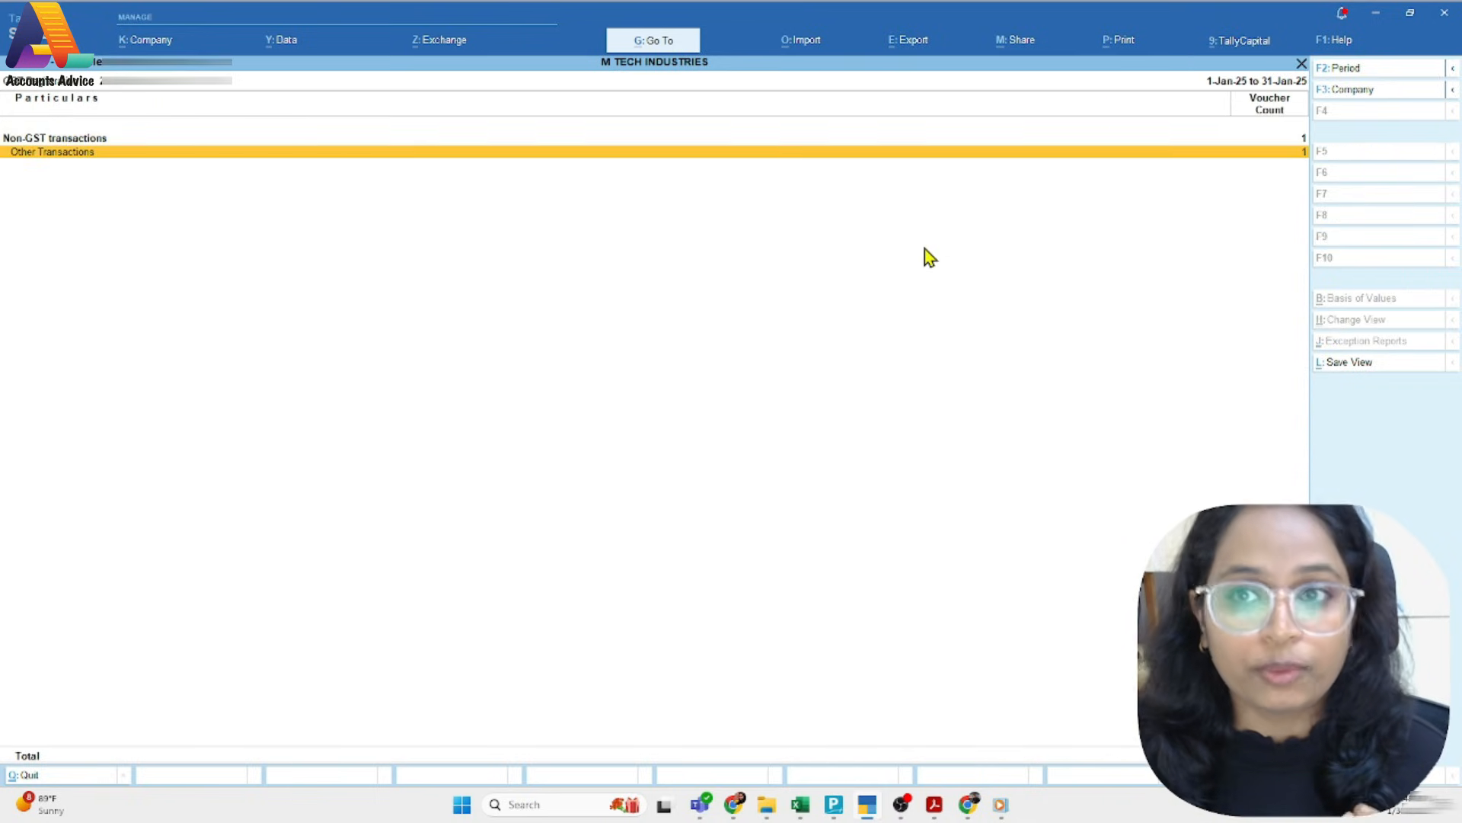
key("Return")
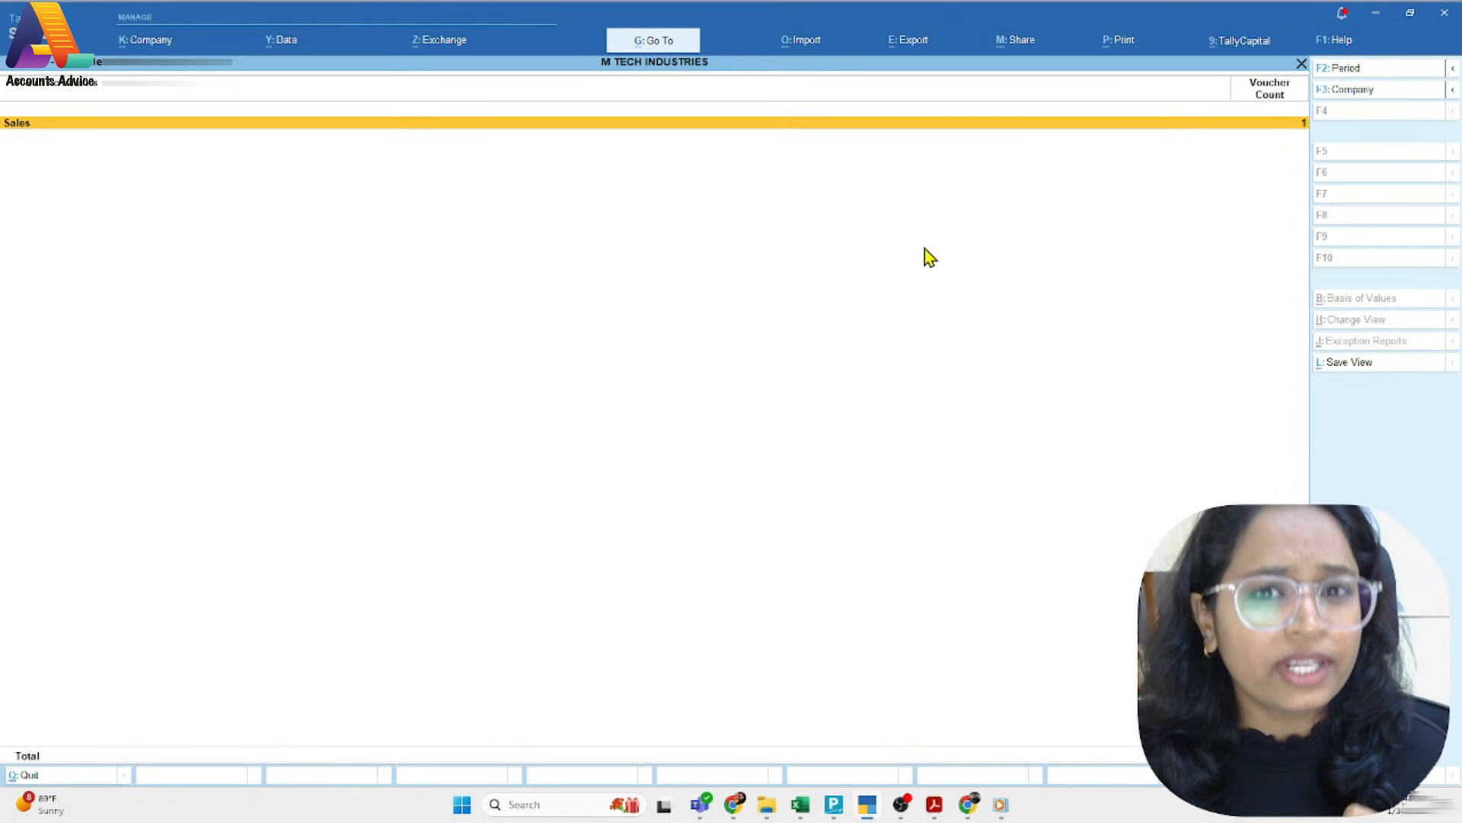
key("Return")
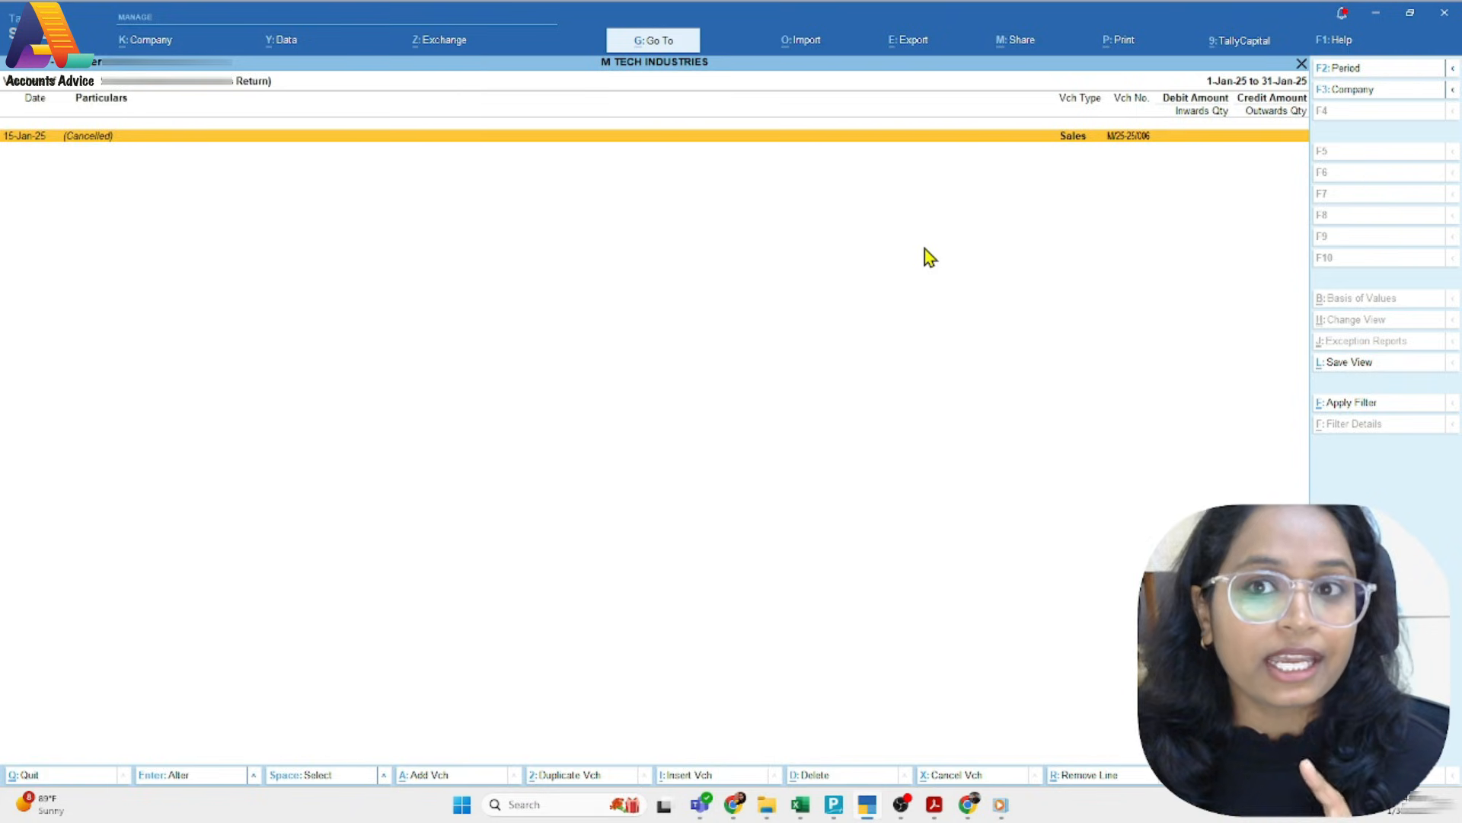
key("Return")
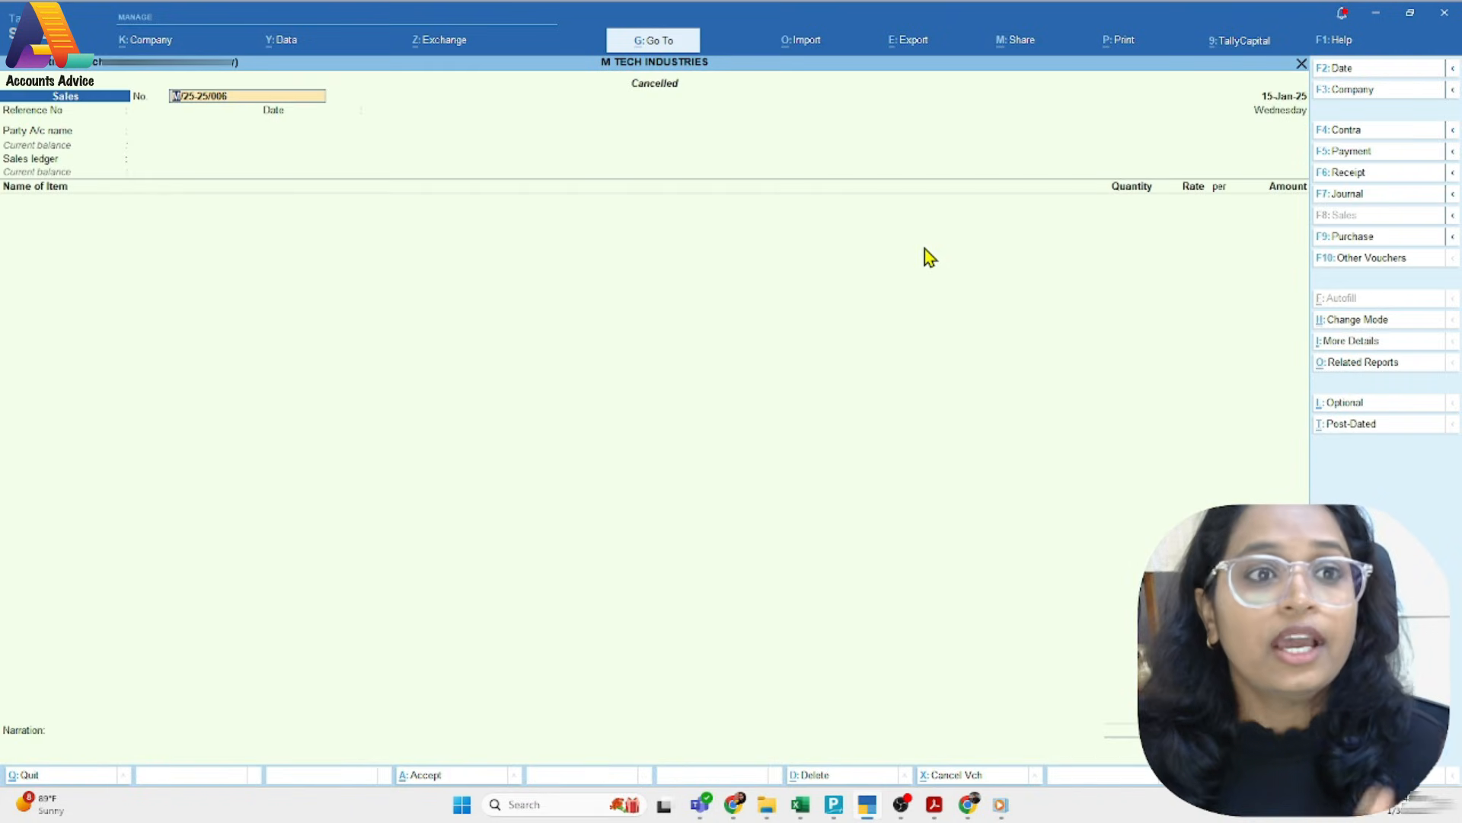
key("Escape")
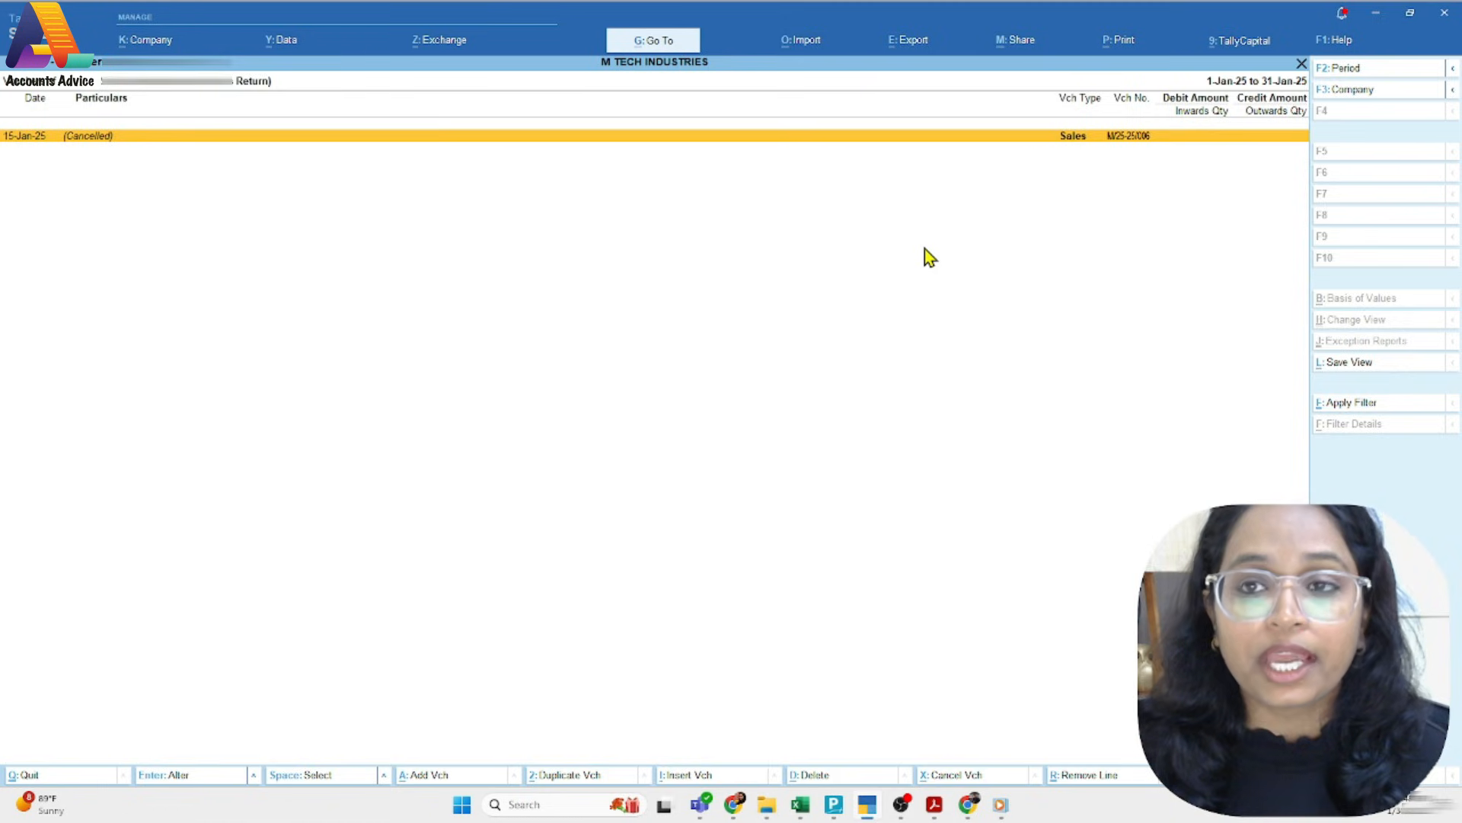
key("Escape")
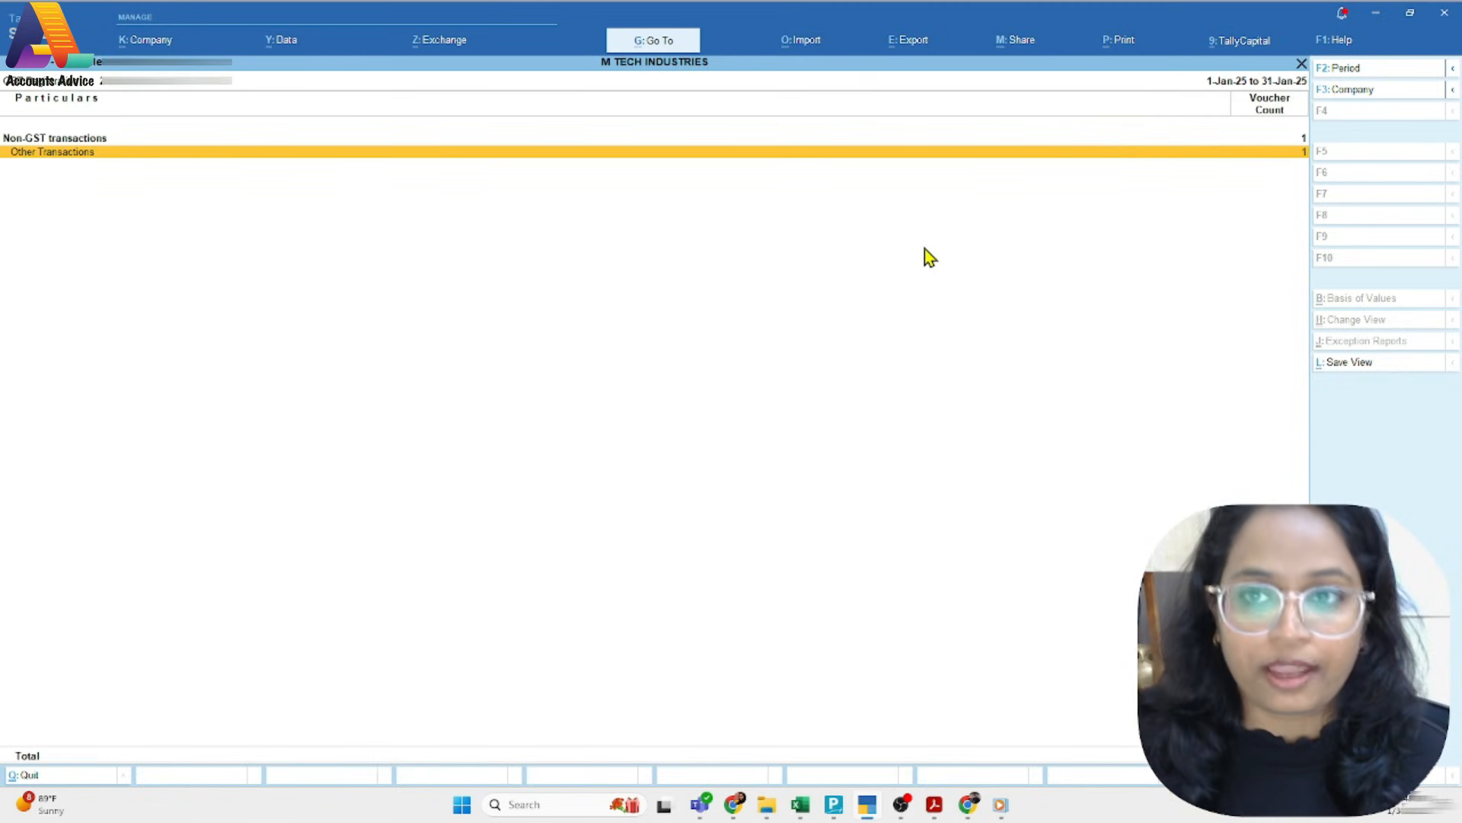
key("Escape")
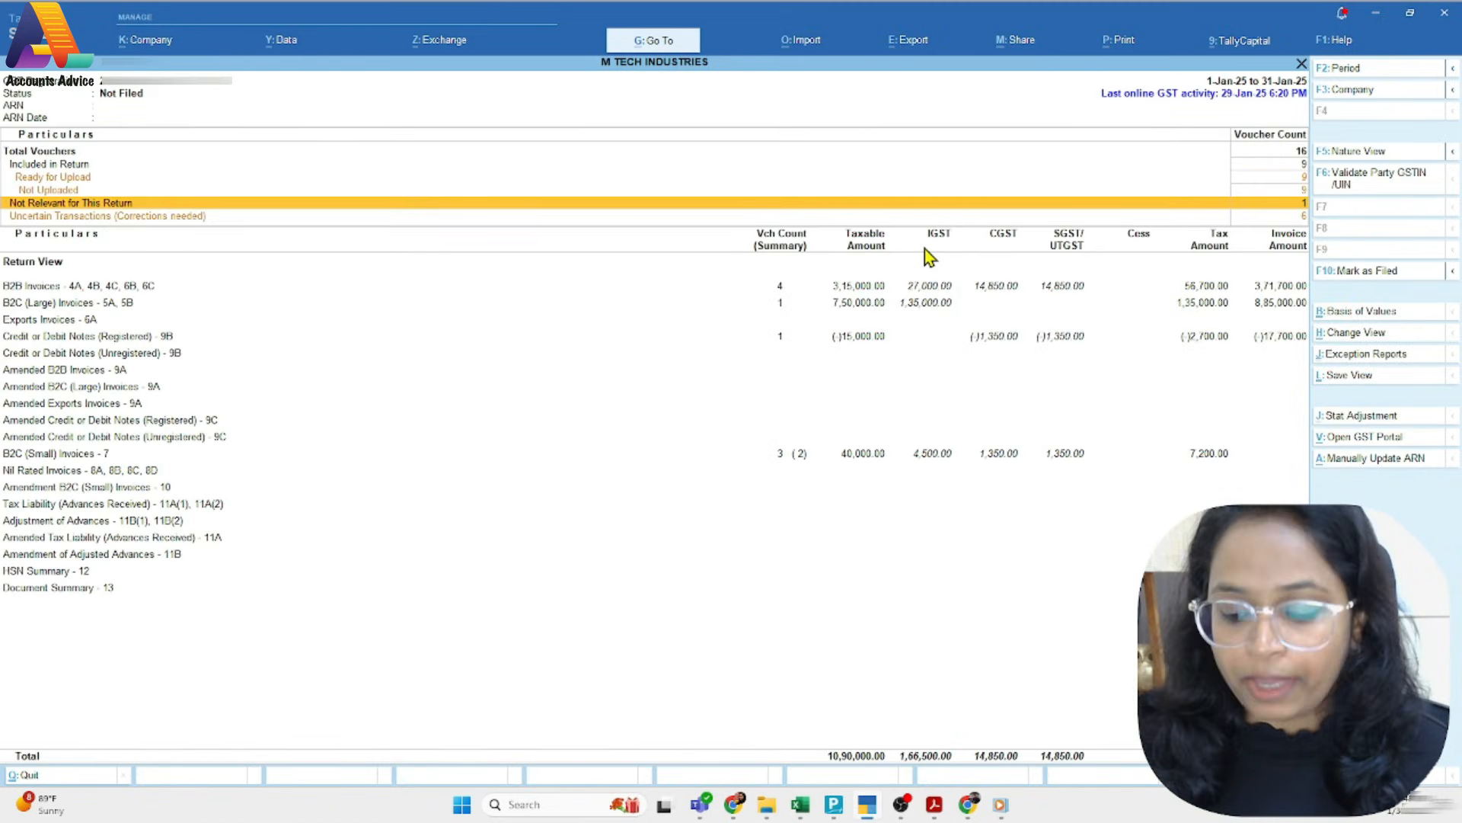
Review the issue categories under Uncertain Transactions (Corrections needed) and go back to the GSTR-1 summary
key("Down")
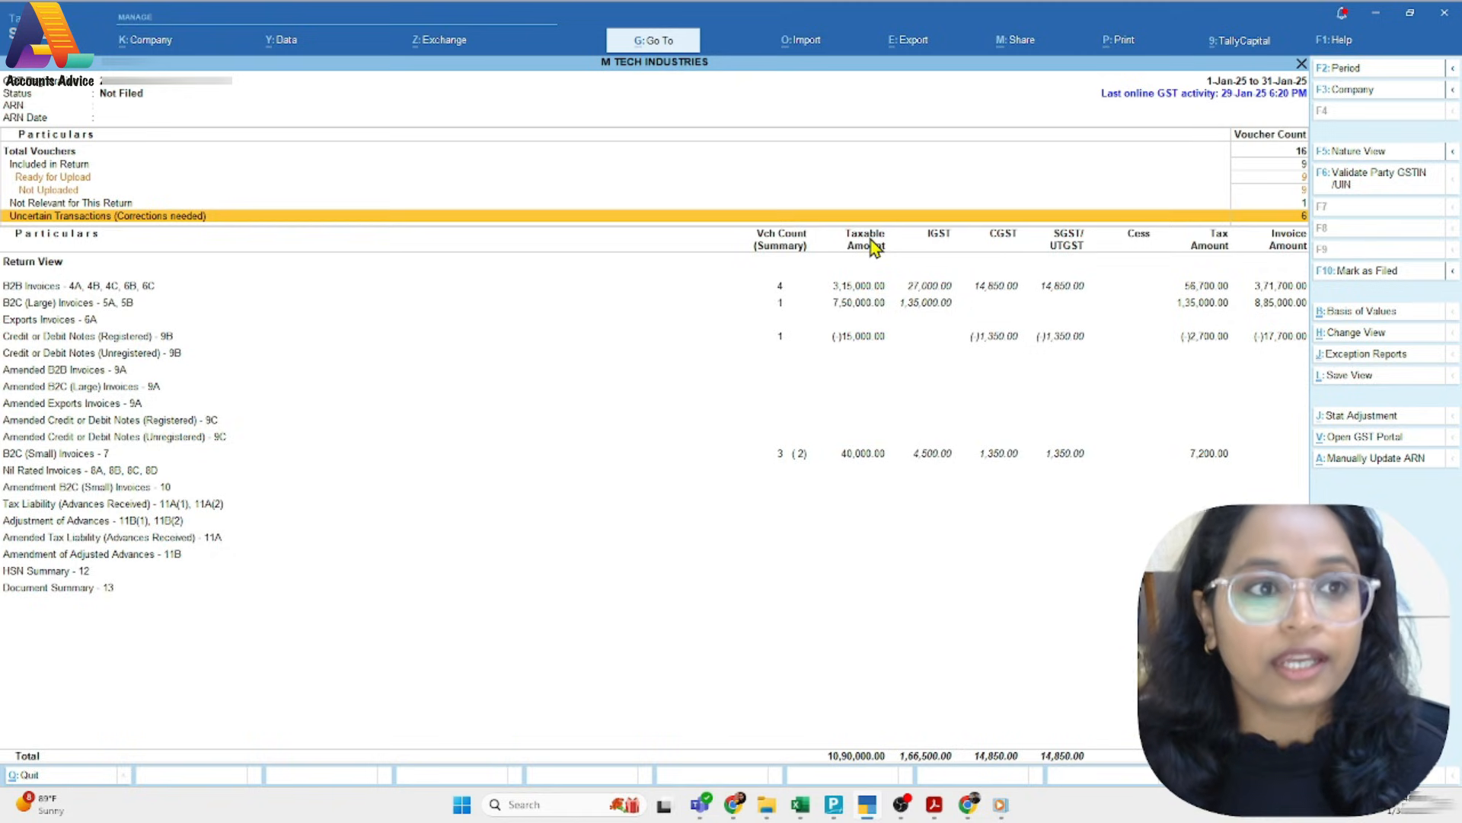
key("Return")
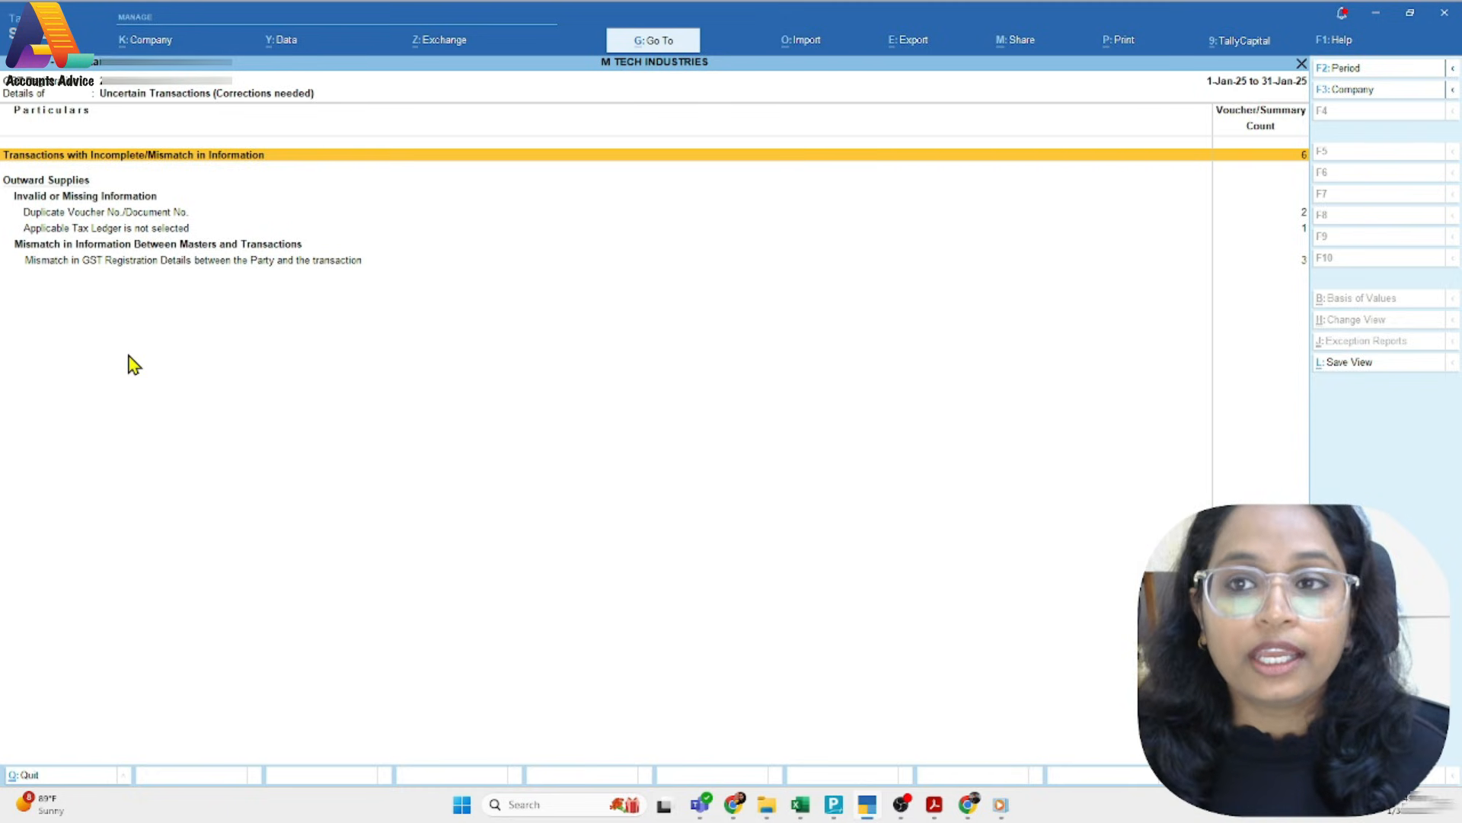
key("Escape")
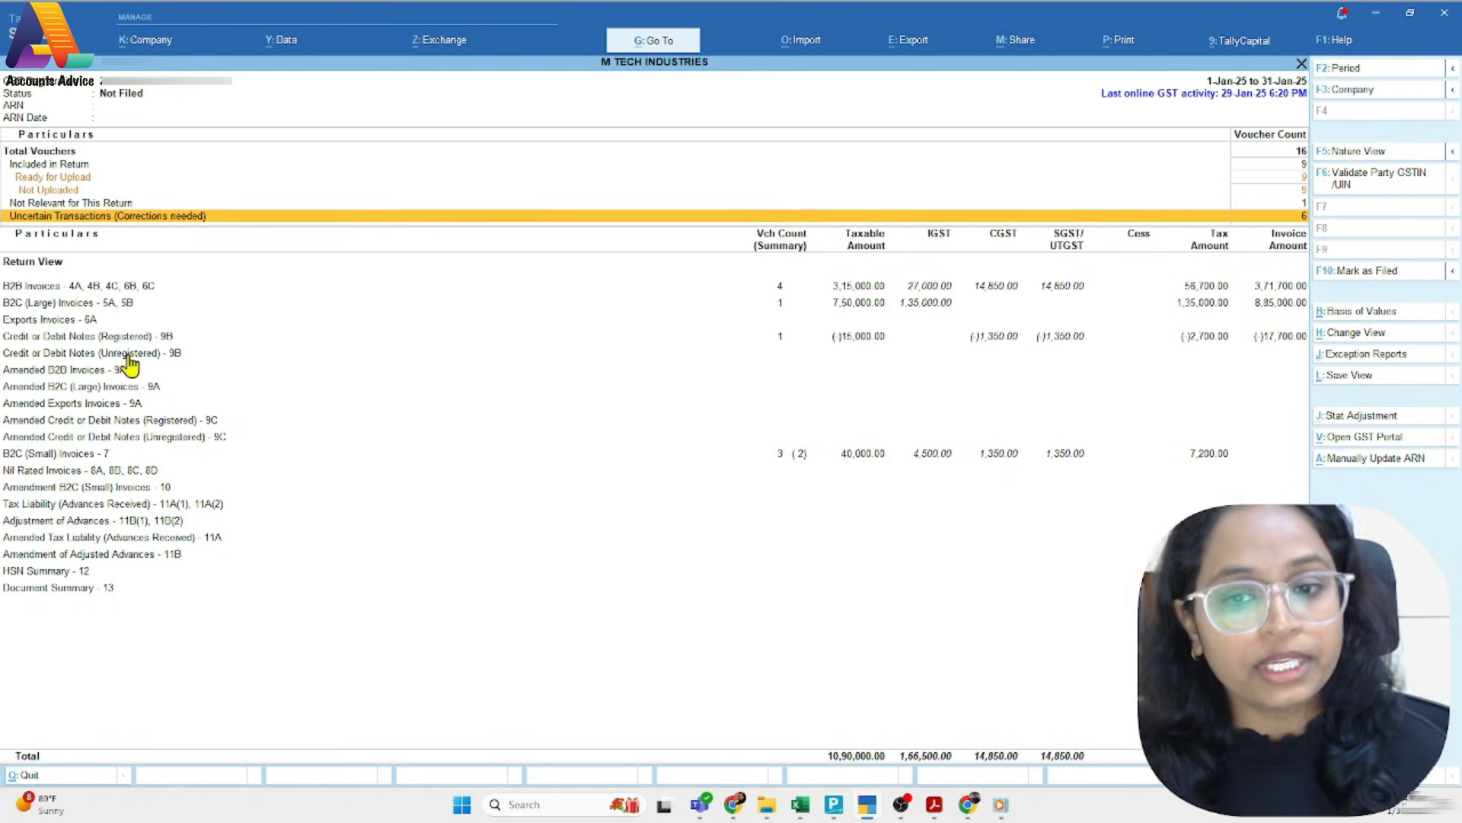
Examine the party-wise details of B2B Invoices - 4A, 4B, 4C, 6B, 6C and go back to the return summary
key("Up")
key("Down")
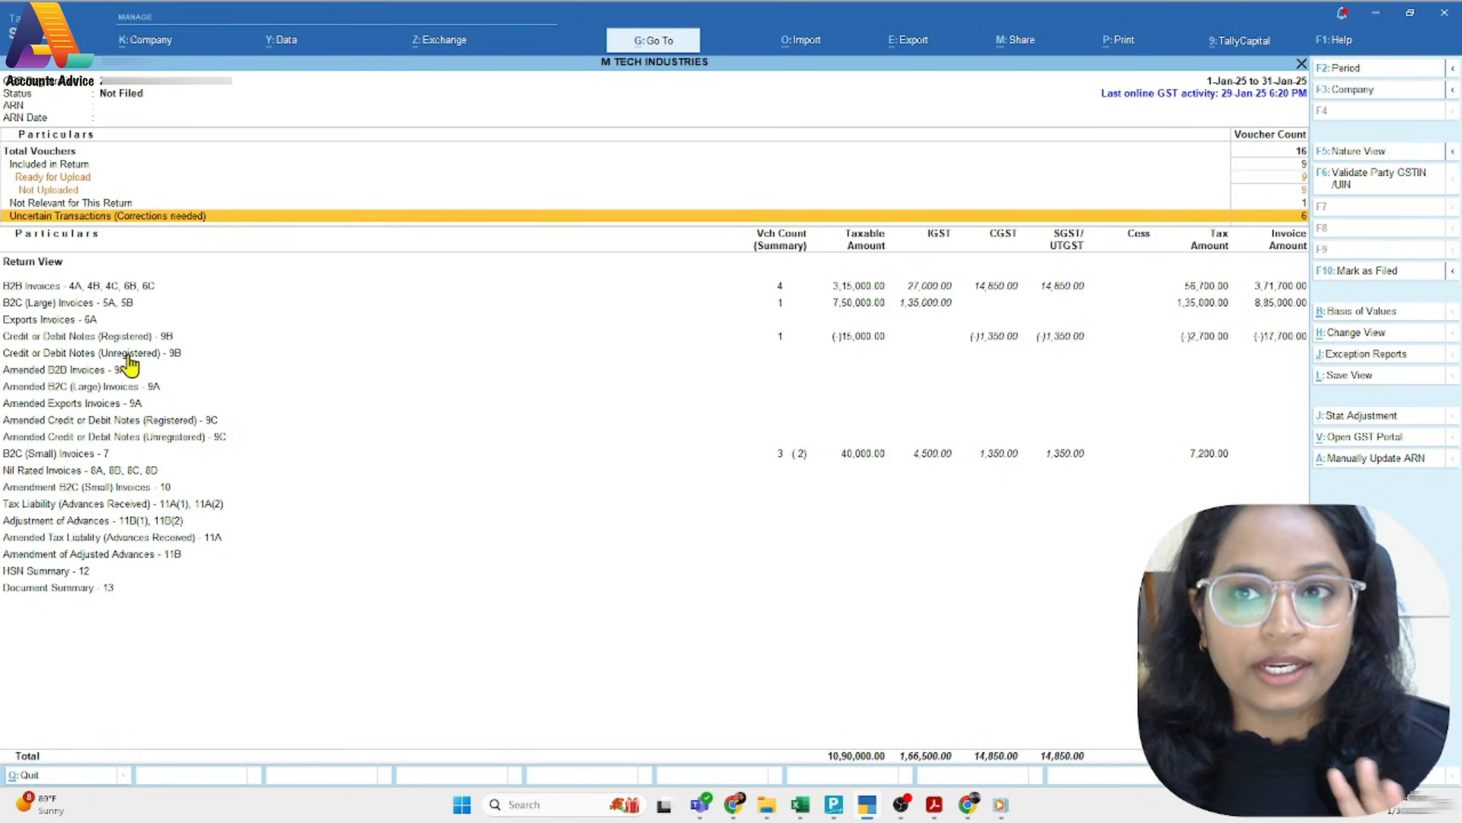
key("Down")
key("Down")
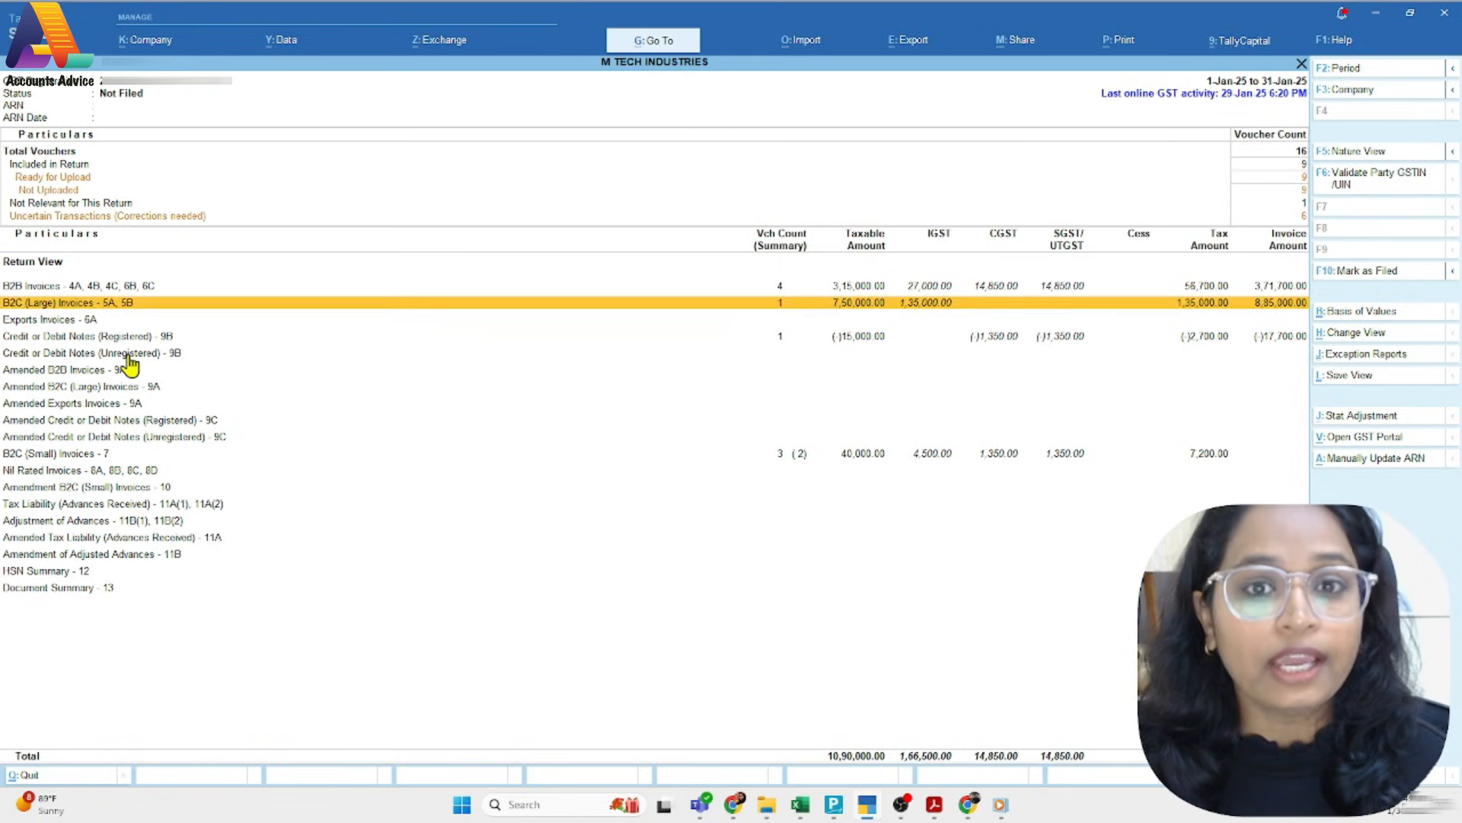
key("Up")
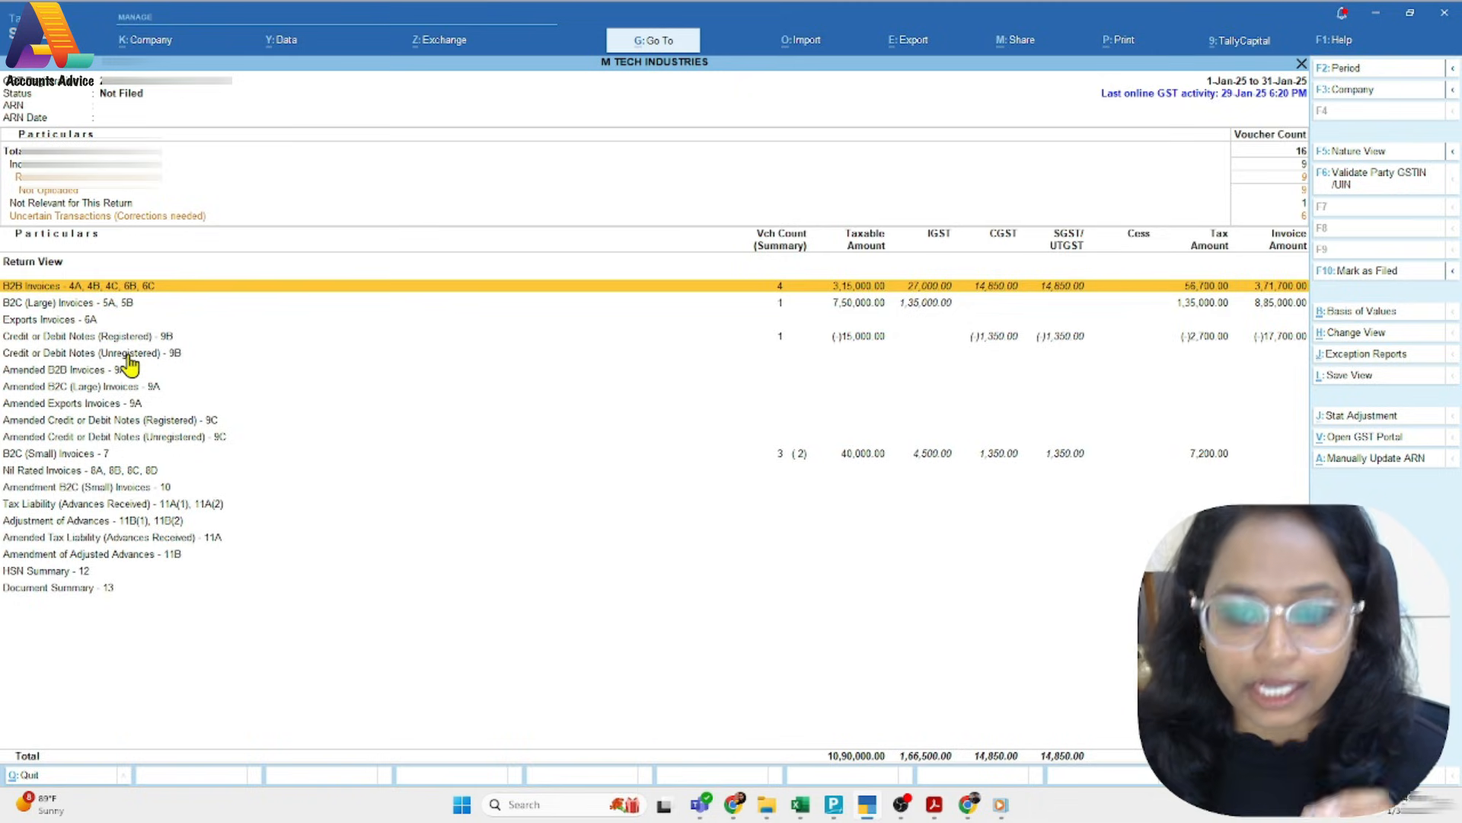
key("Return")
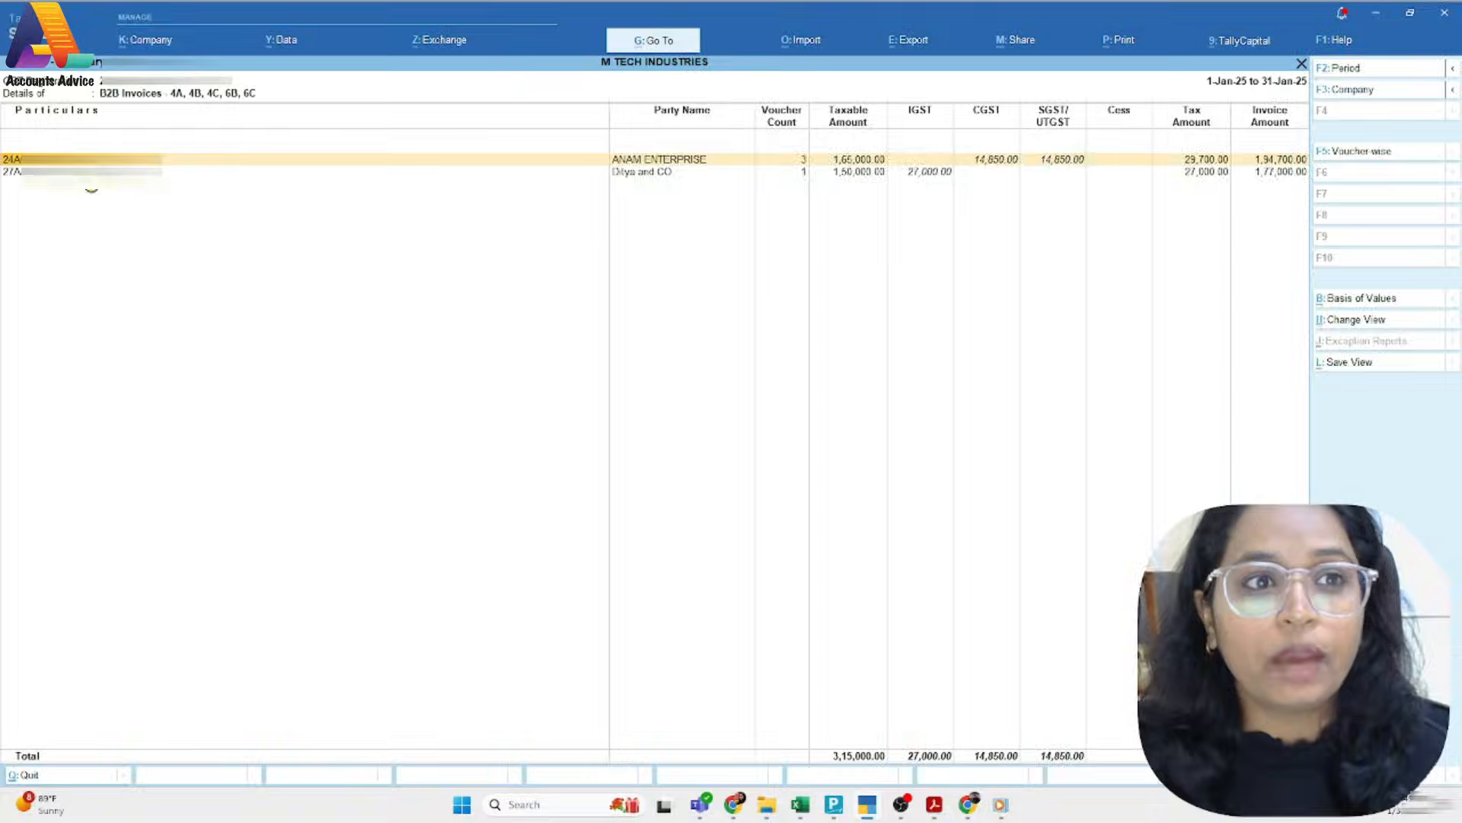
key("Escape")
Inspect the sales voucher under B2C (Large) Invoices - 5A, 5B, down to its voucher screen, and go back to the summary
key("Down")
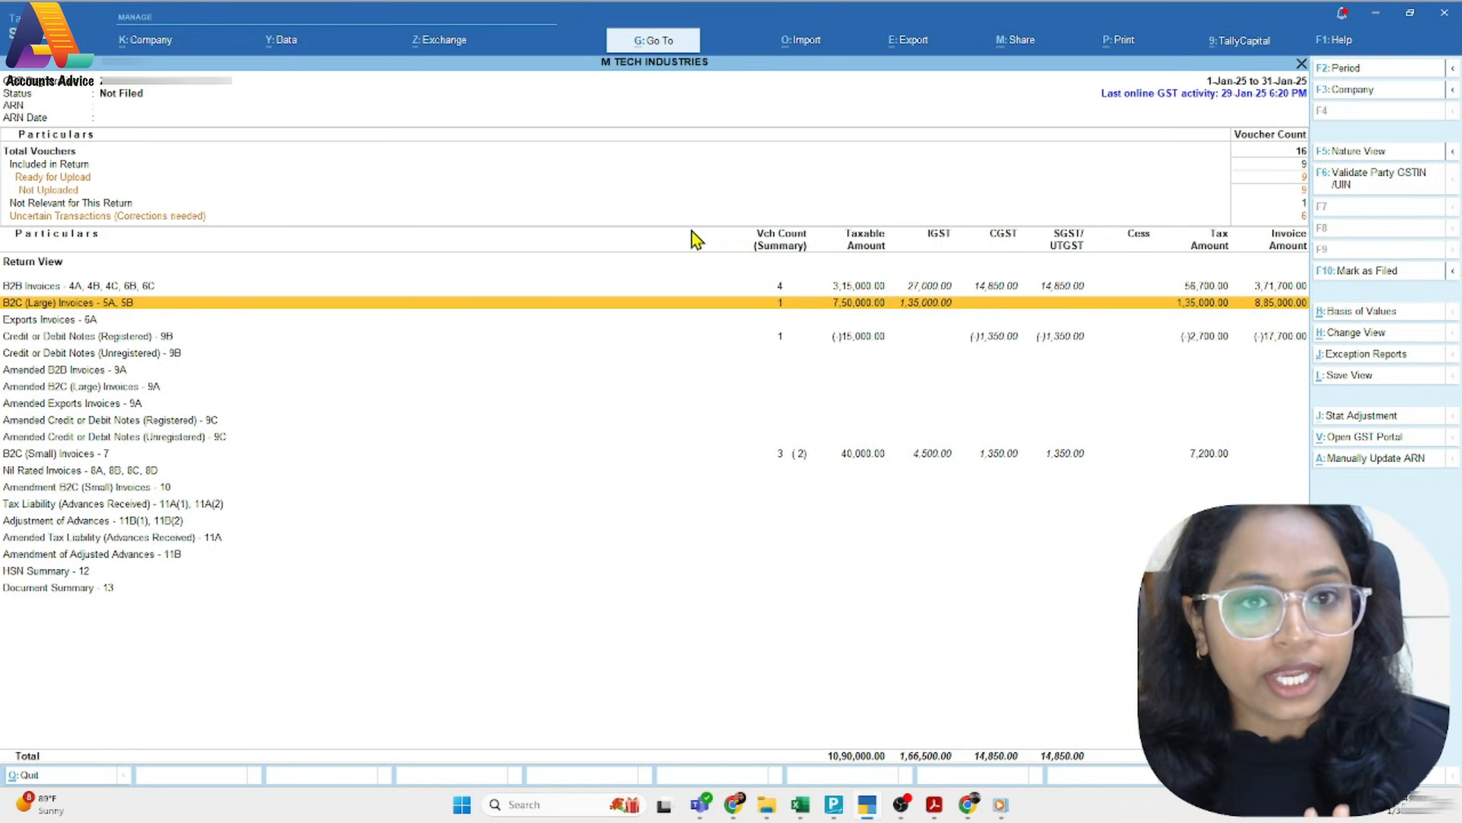
key("Return")
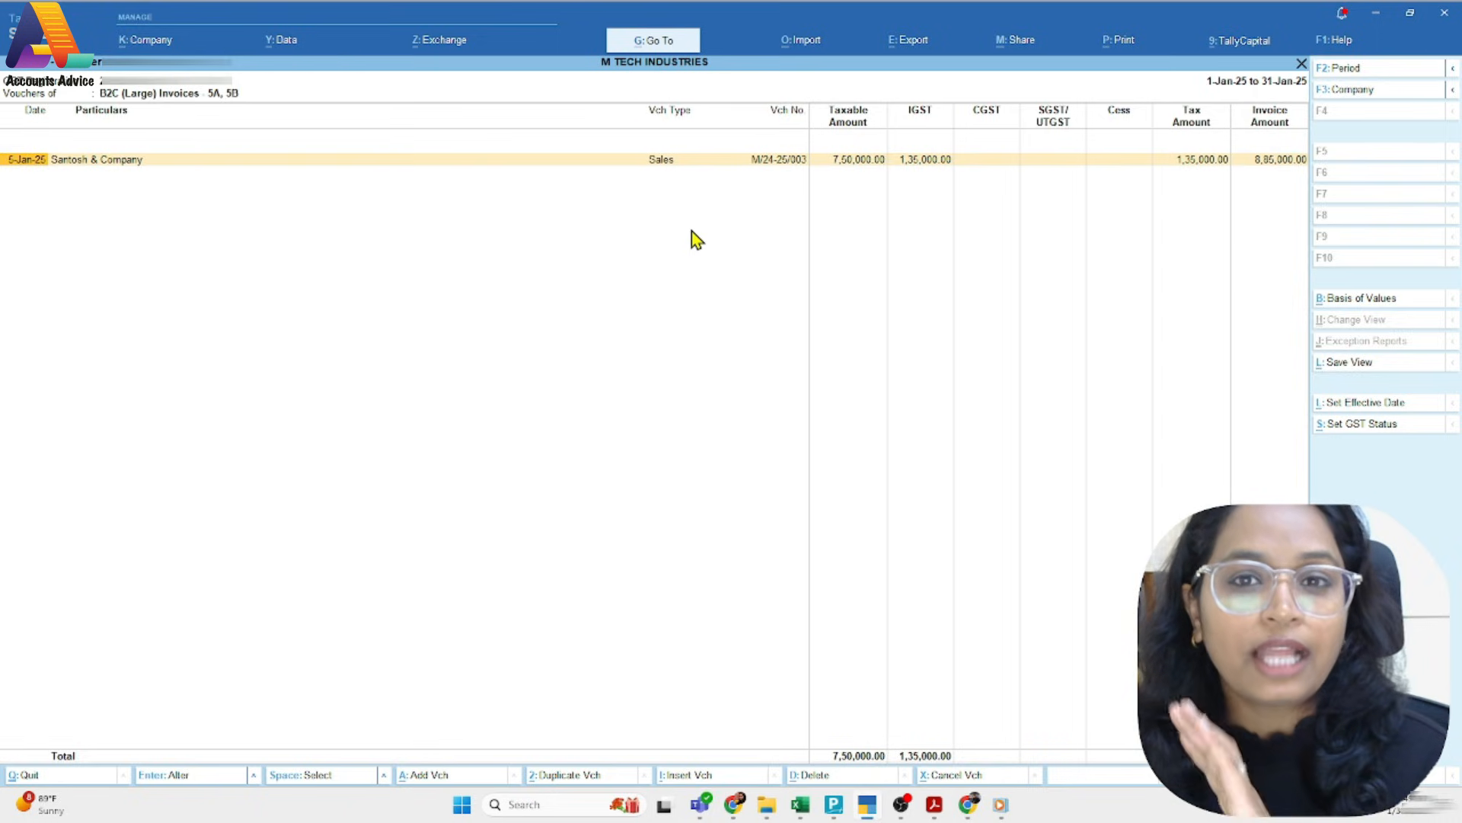
key("Return")
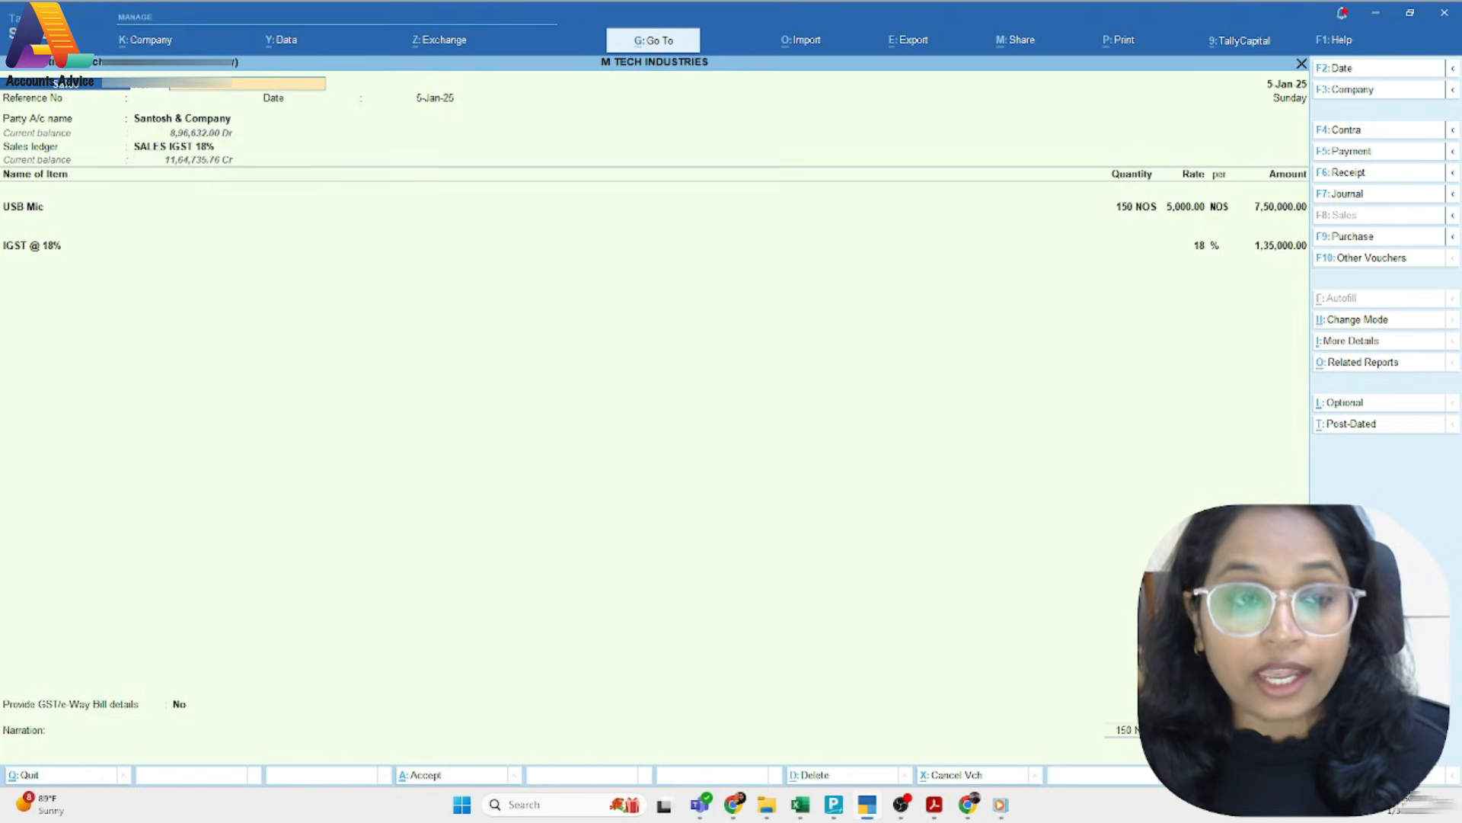
key("Escape")
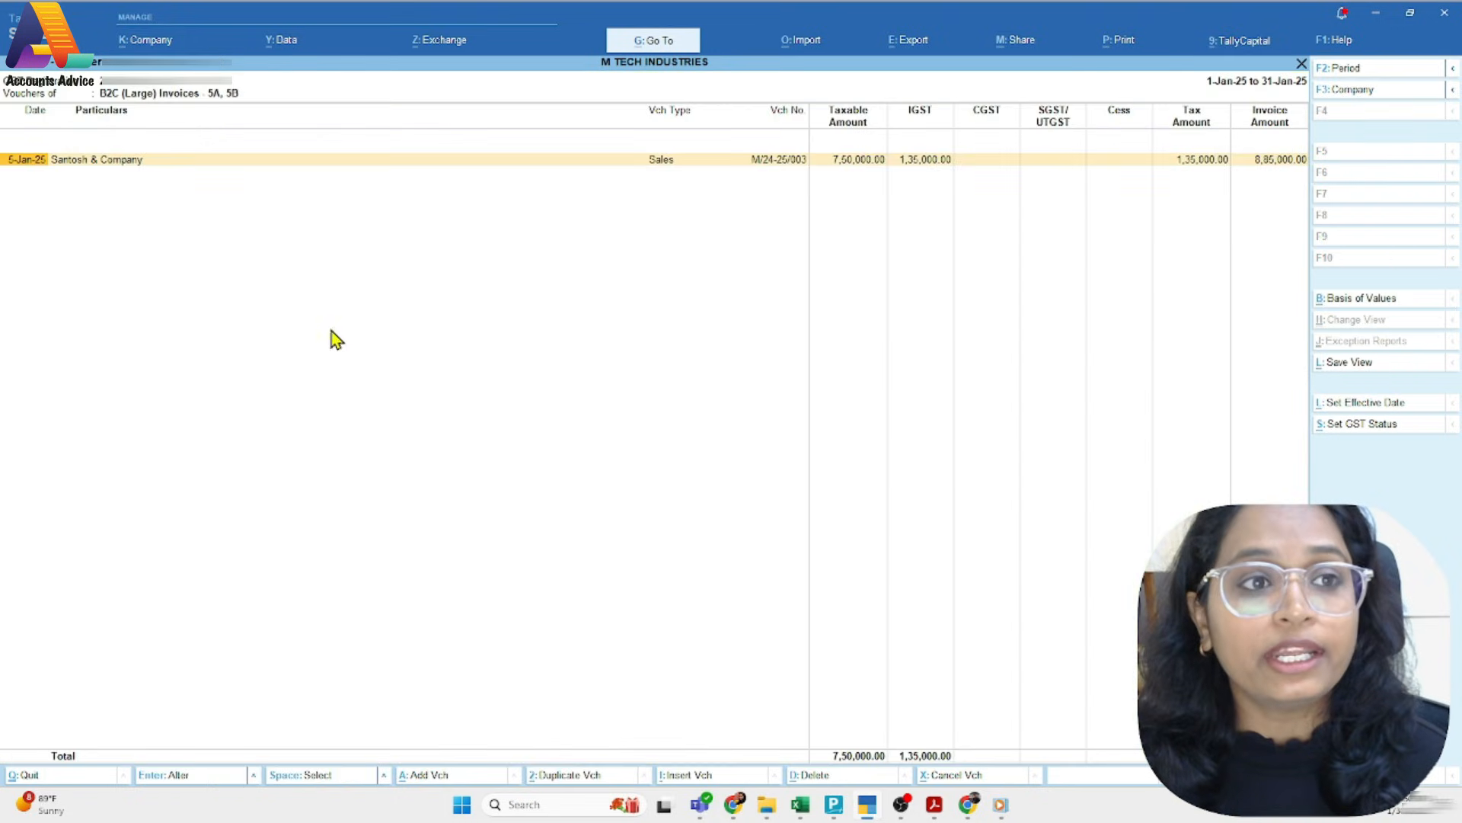
key("Escape")
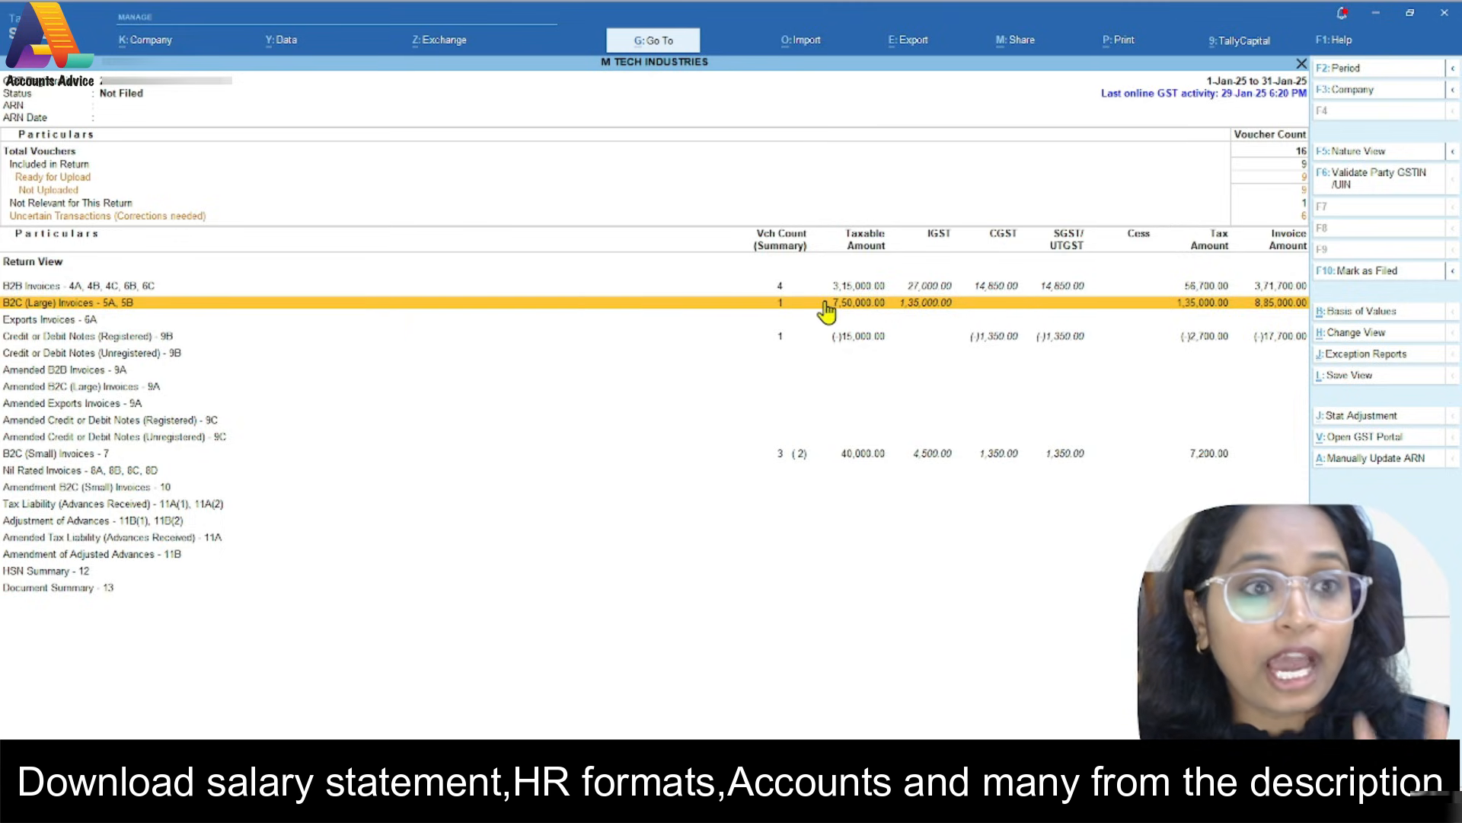
Check the party details under Credit or Debit Notes (Registered) - 9B and go back to the GSTR-1 summary
left_click(810, 337)
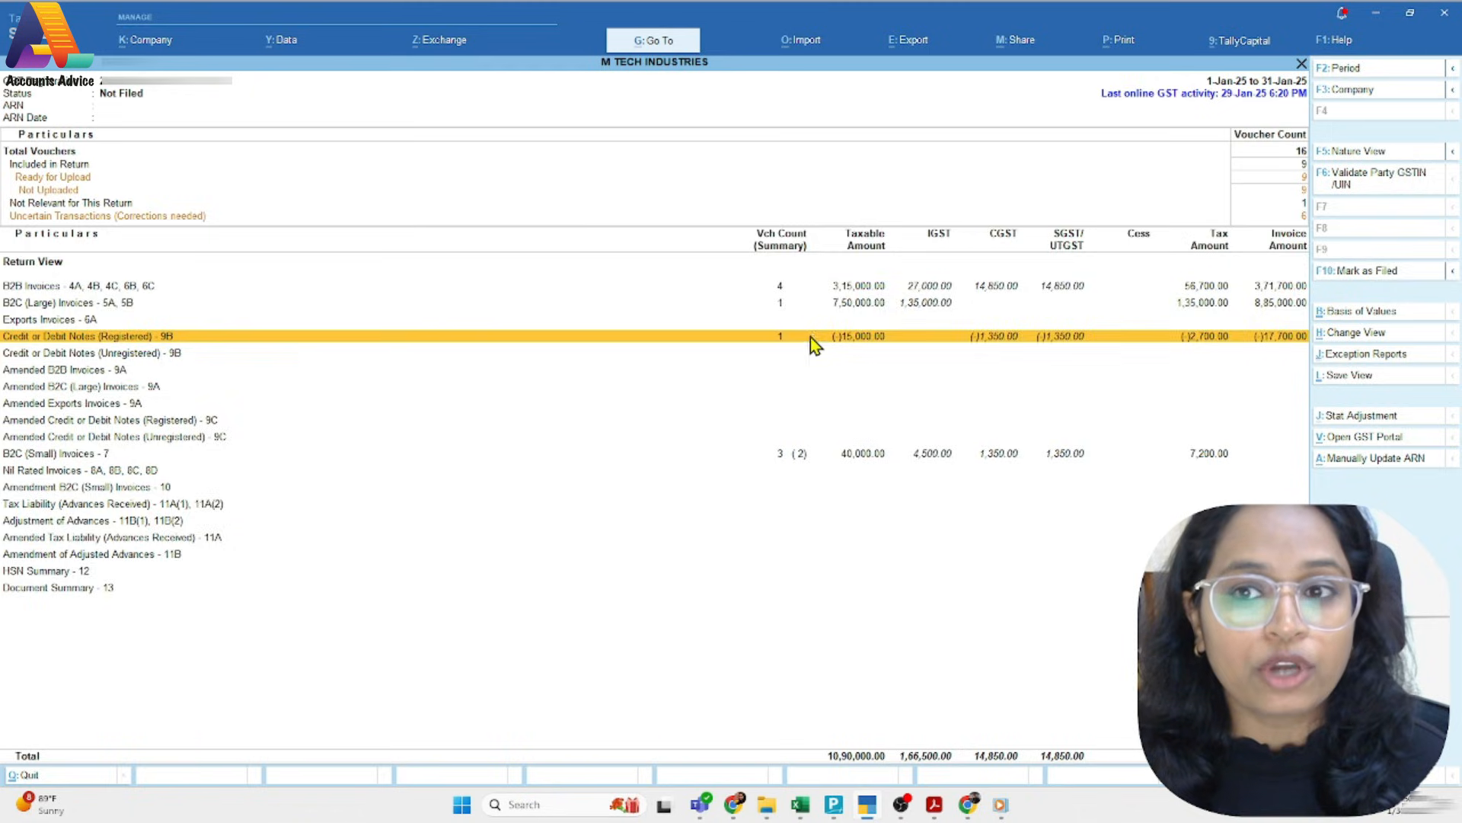
left_click(810, 337)
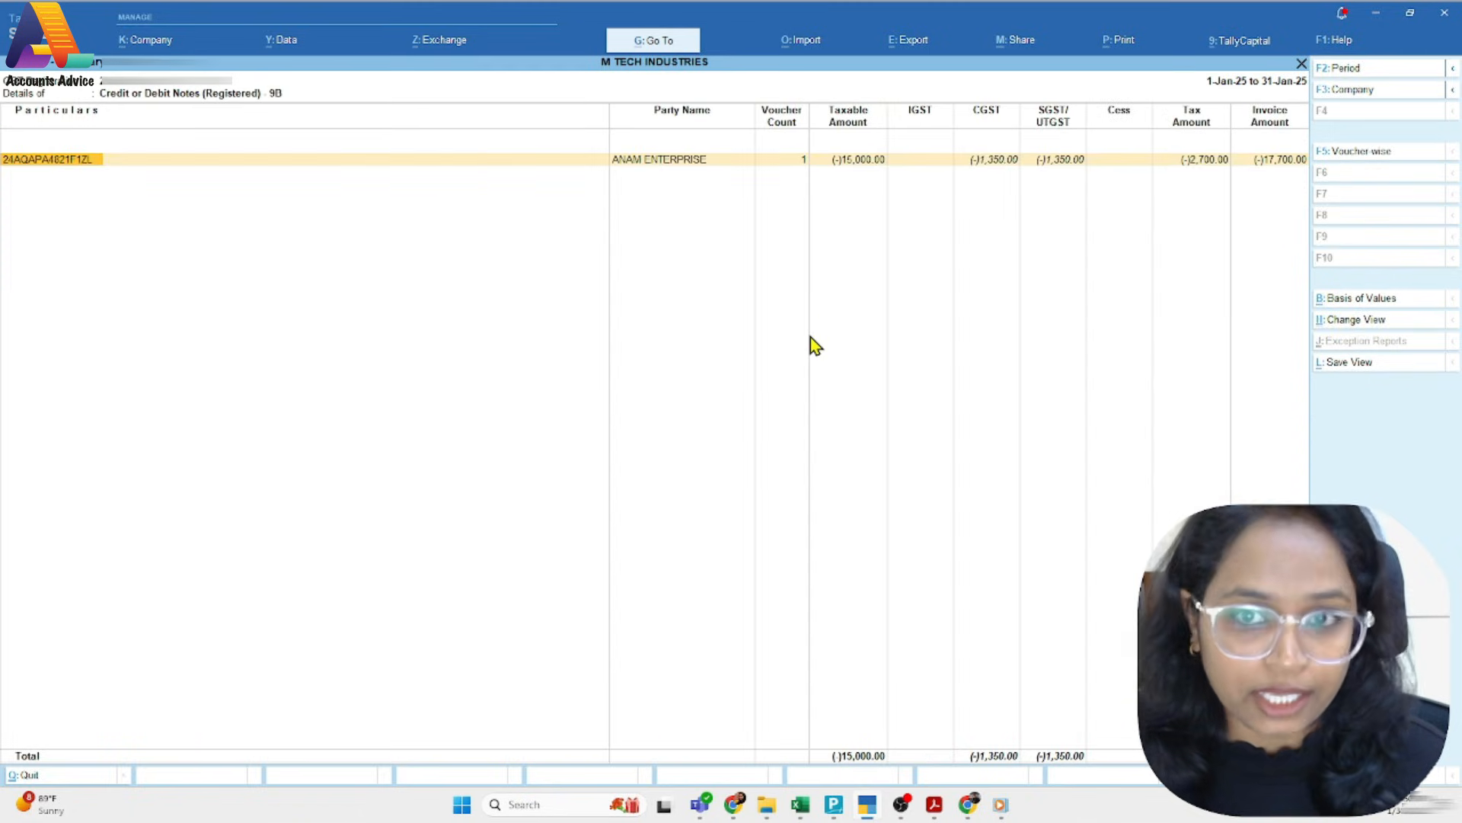
key("Escape")
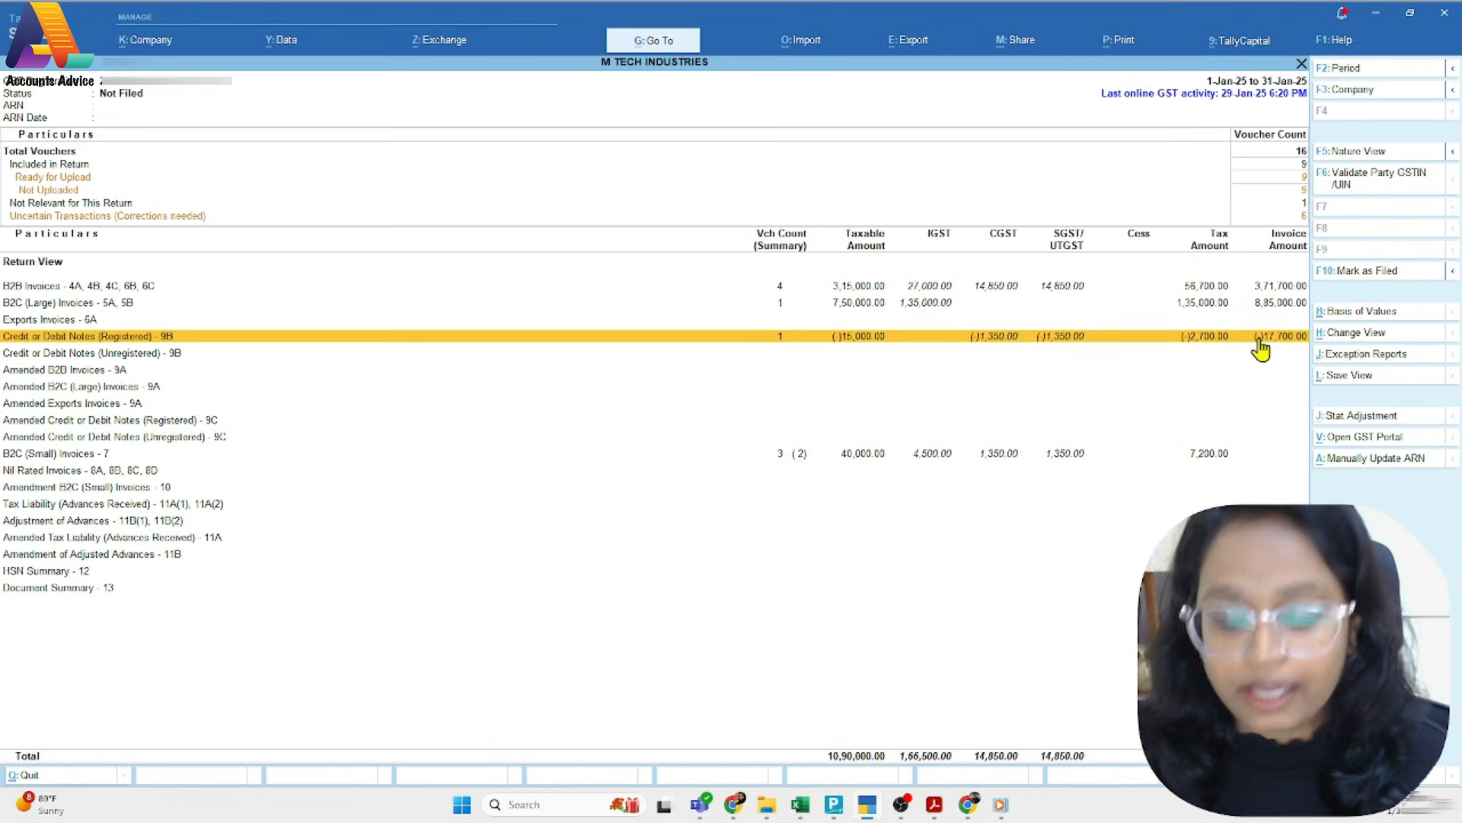
Review the state-wise and rate-wise breakdown of B2C (Small) Invoices - 7 and go back to the return summary
key("Down")
key("Down")
key("Down")
key("Down")
key("Down")
key("Down")
key("Down")
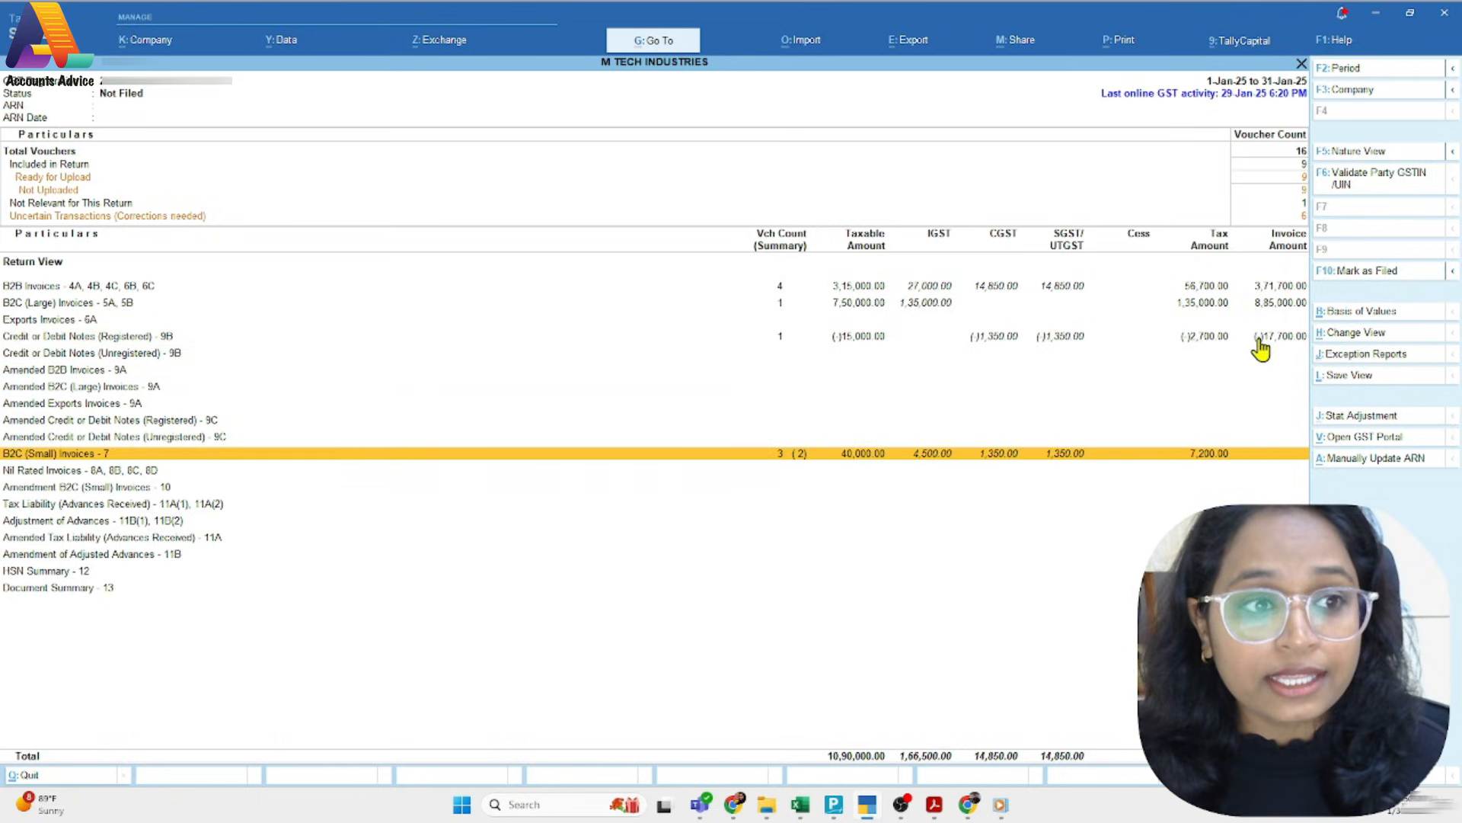
key("Return")
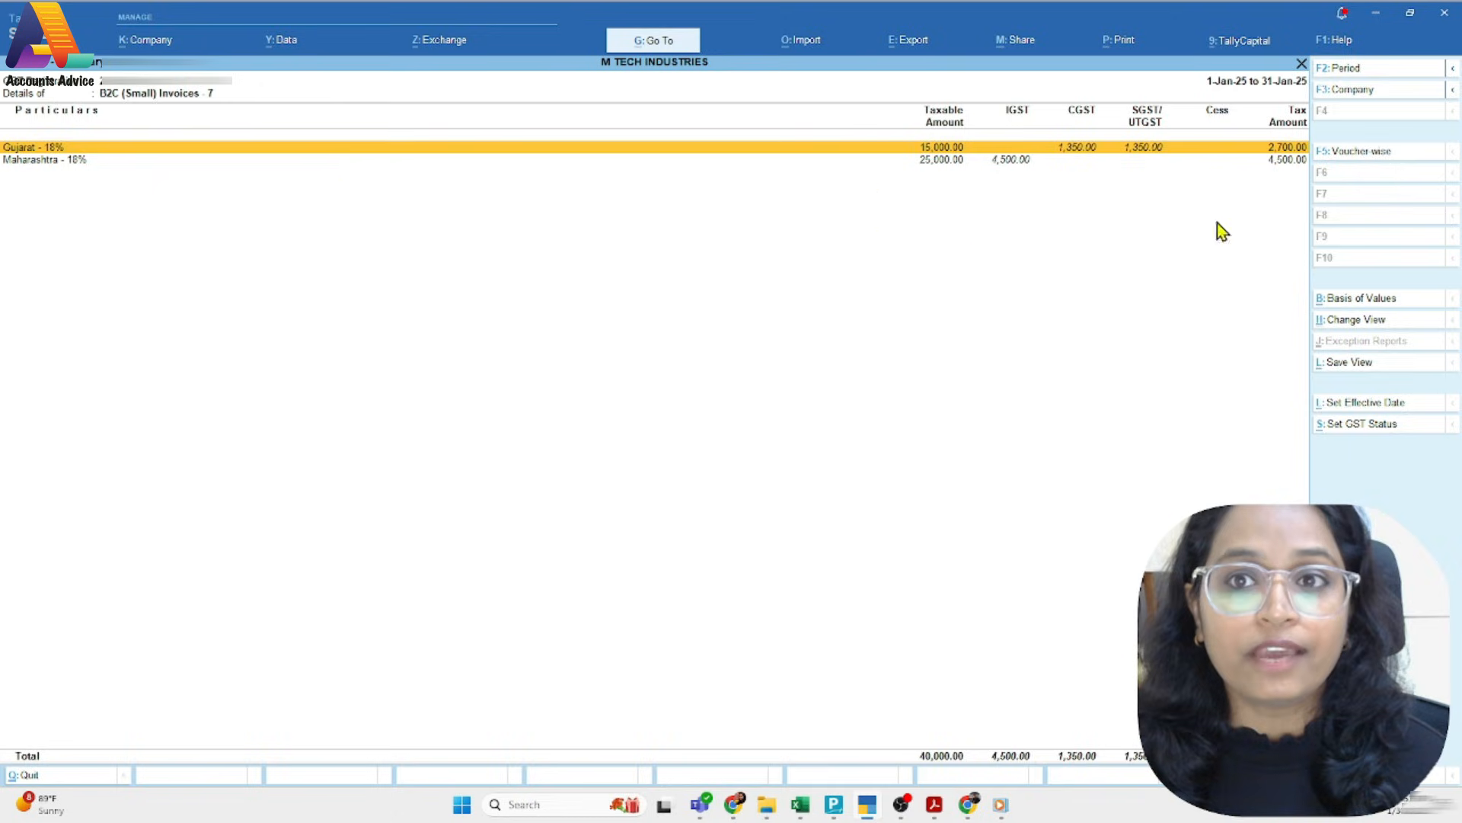
key("Escape")
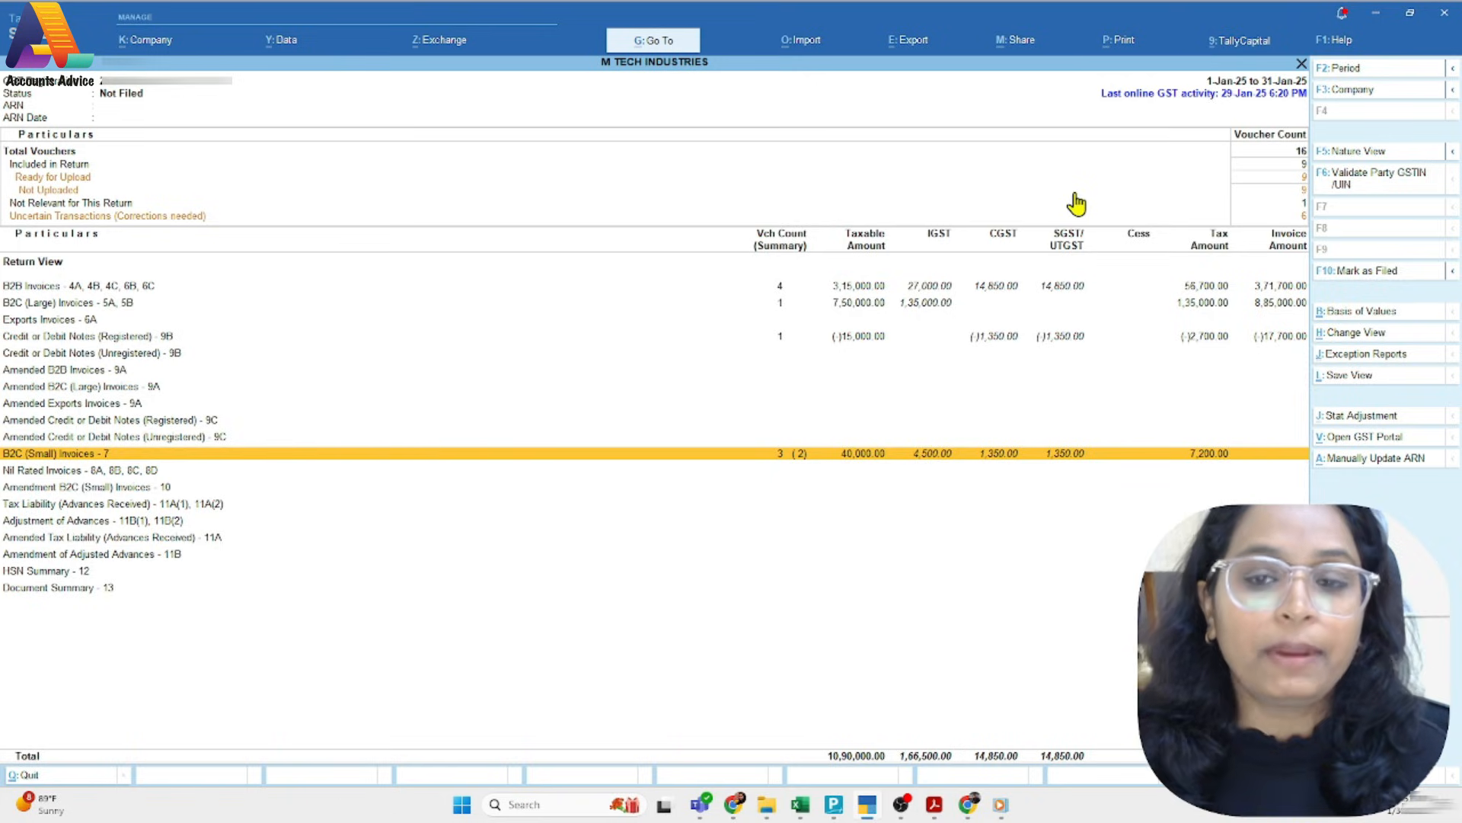
Go back up the return's sections to the B2B Invoices - 4A, 4B, 4C, 6B, 6C line
key("Up")
key("Up")
key("Up")
key("Up")
key("Up")
key("Up")
key("Up")
key("Up")
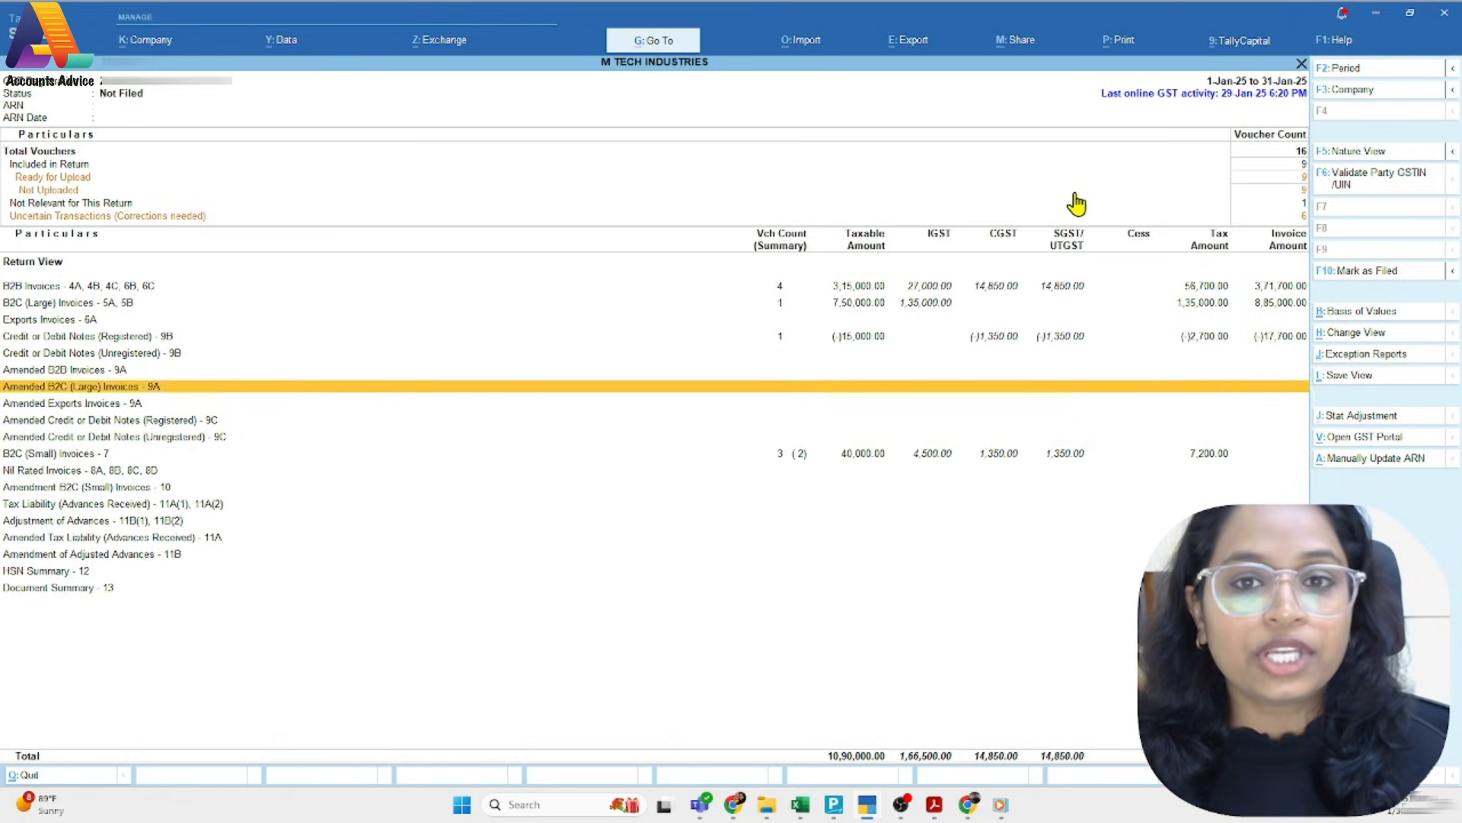
key("Up")
key("Up")
key("Up")
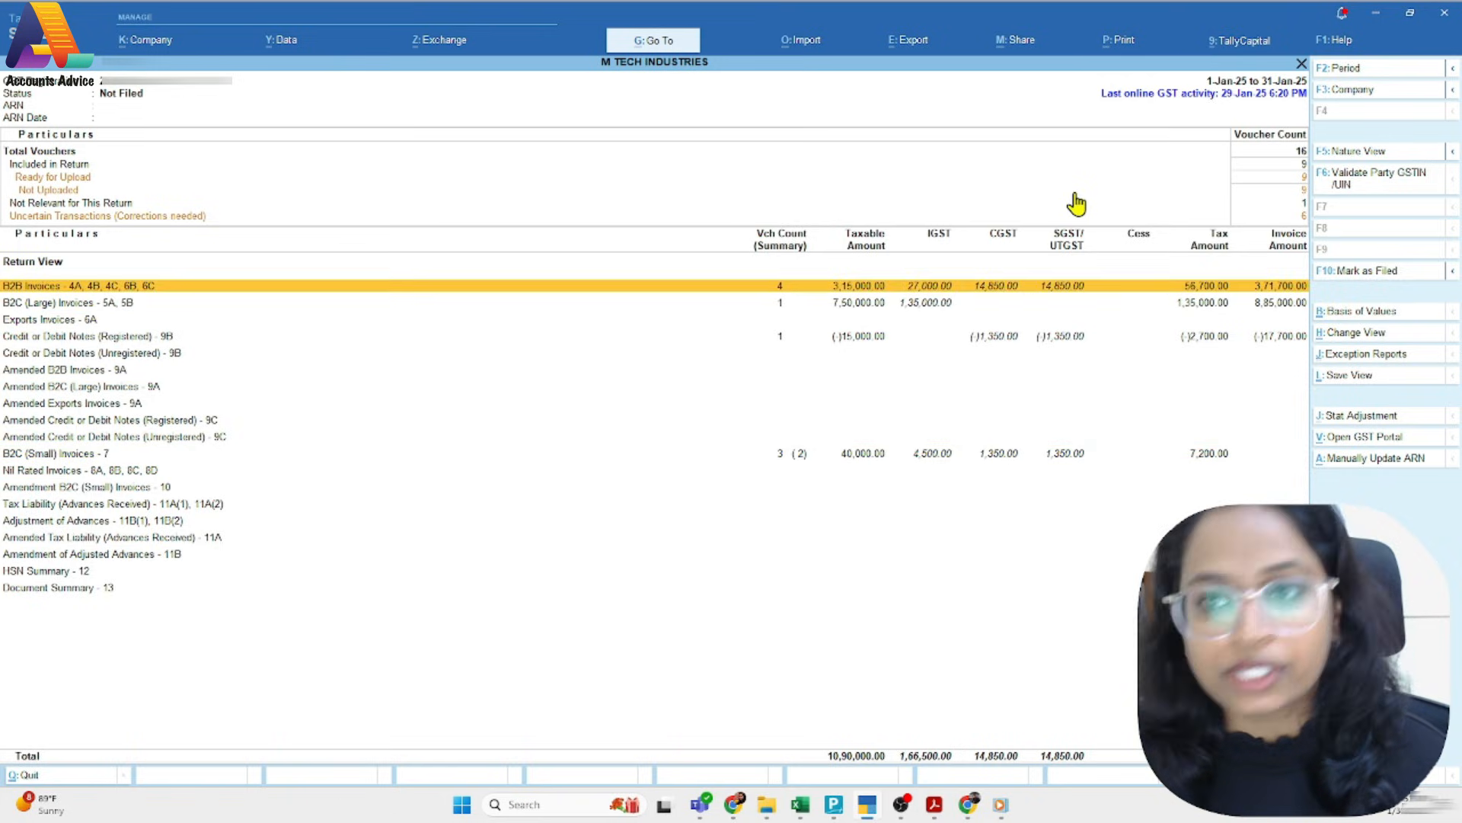